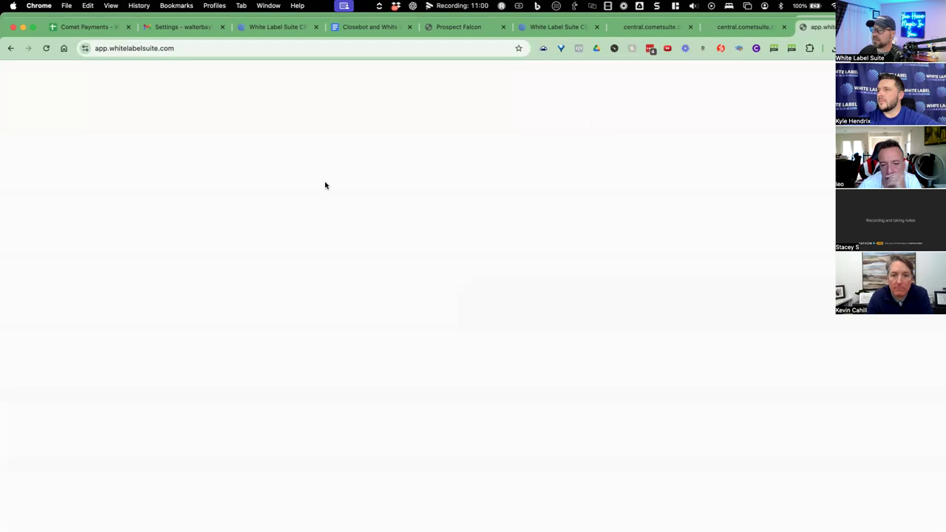
# From Lead Search, start a New Search in Prospect Falcon and pick the Company Search card.
pyautogui.click(67, 262)
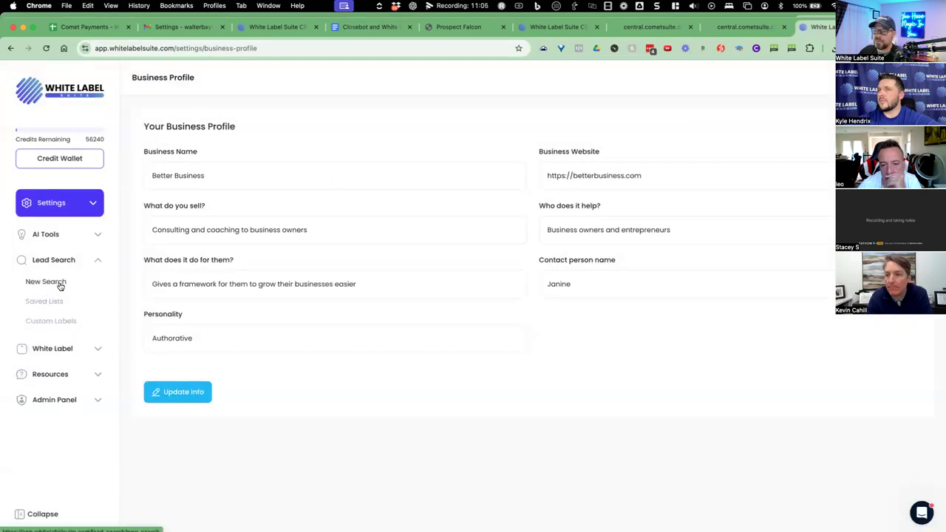
pyautogui.click(60, 285)
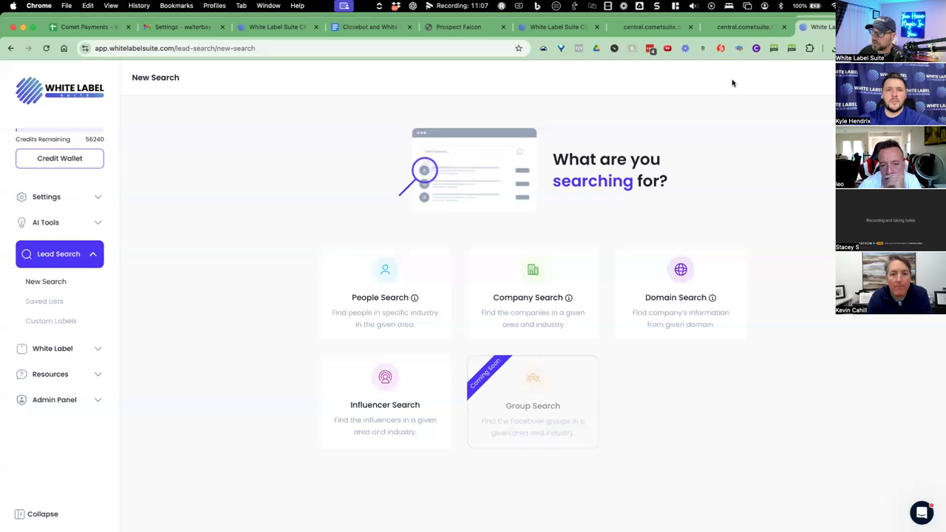
pyautogui.click(536, 29)
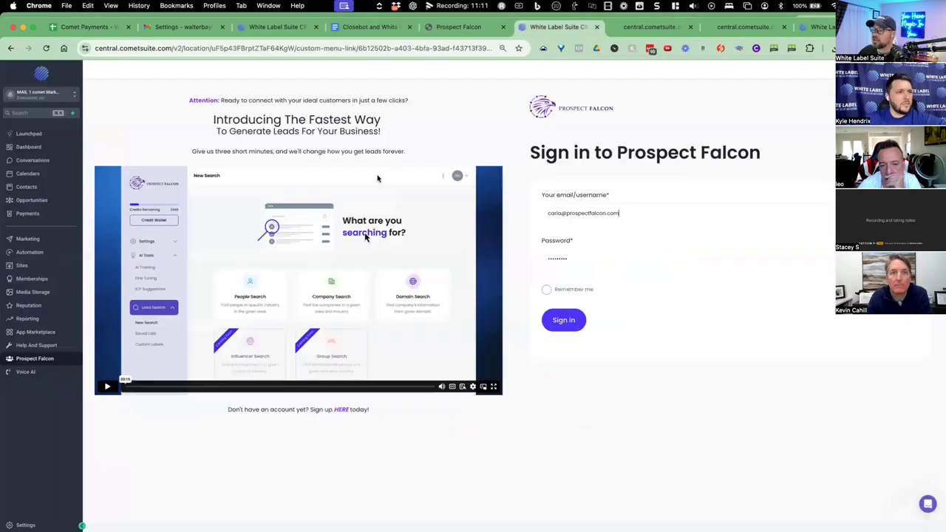
pyautogui.click(469, 27)
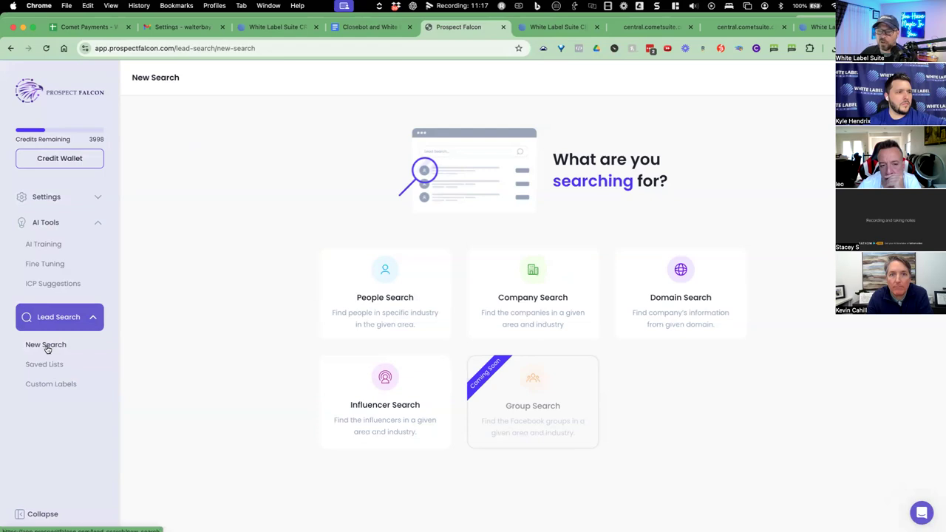
pyautogui.click(484, 314)
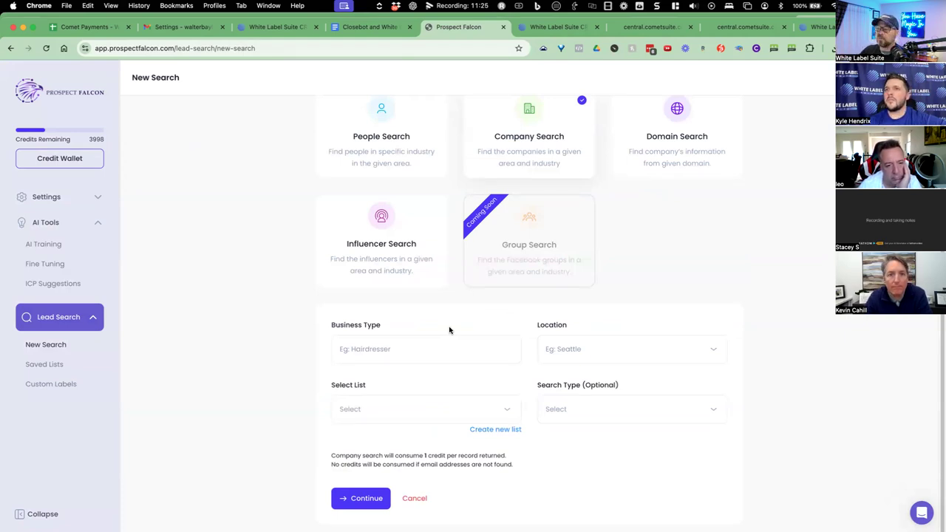
# Run a company search for Realtor in Miami, FL, USA, saving results to Demo - Closebot.
pyautogui.click(412, 348)
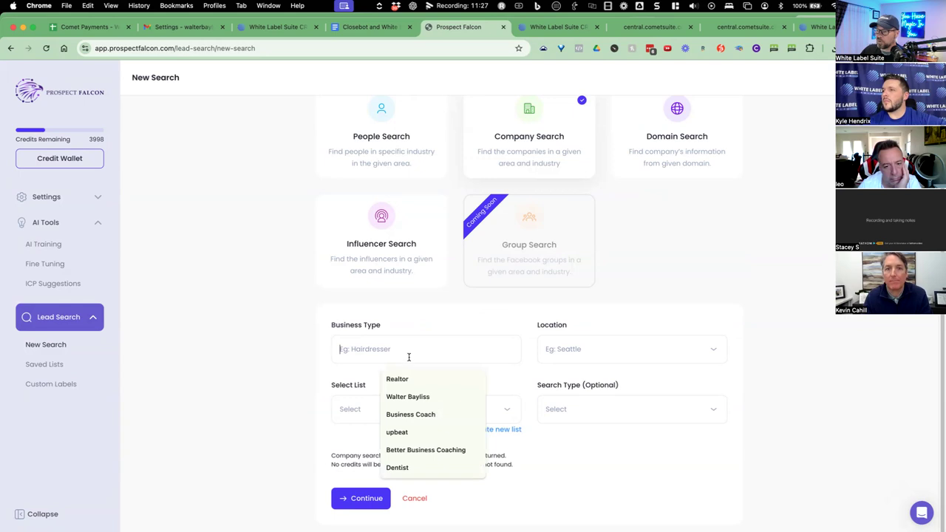
pyautogui.click(397, 378)
pyautogui.click(588, 348)
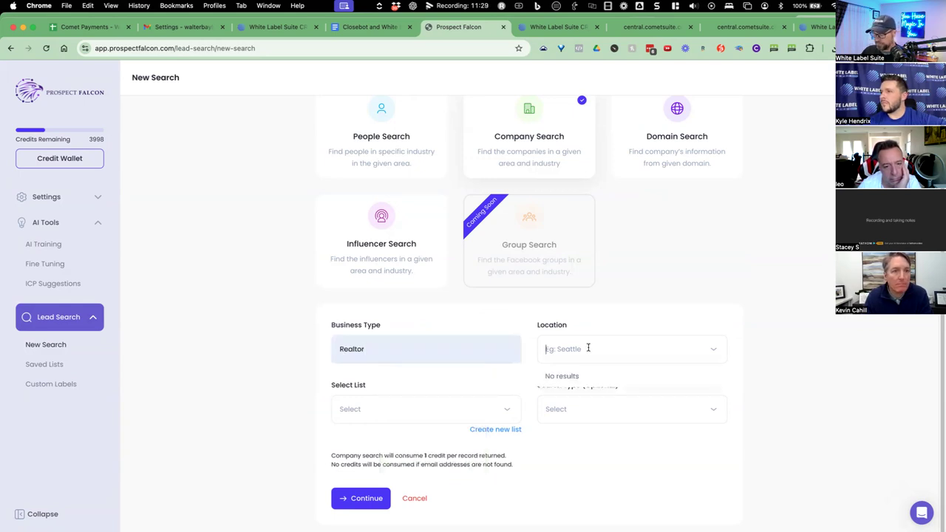
pyautogui.write('Miami')
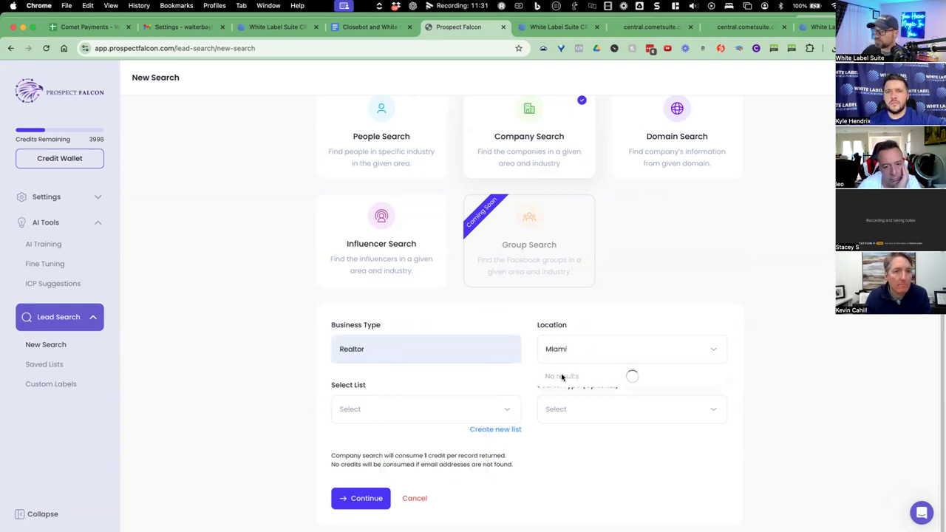
pyautogui.click(583, 375)
pyautogui.click(401, 407)
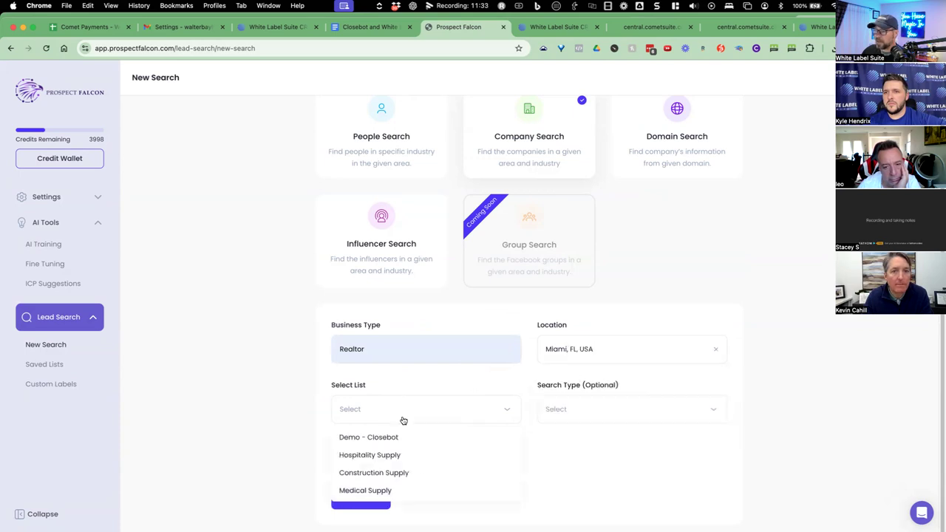
pyautogui.click(401, 439)
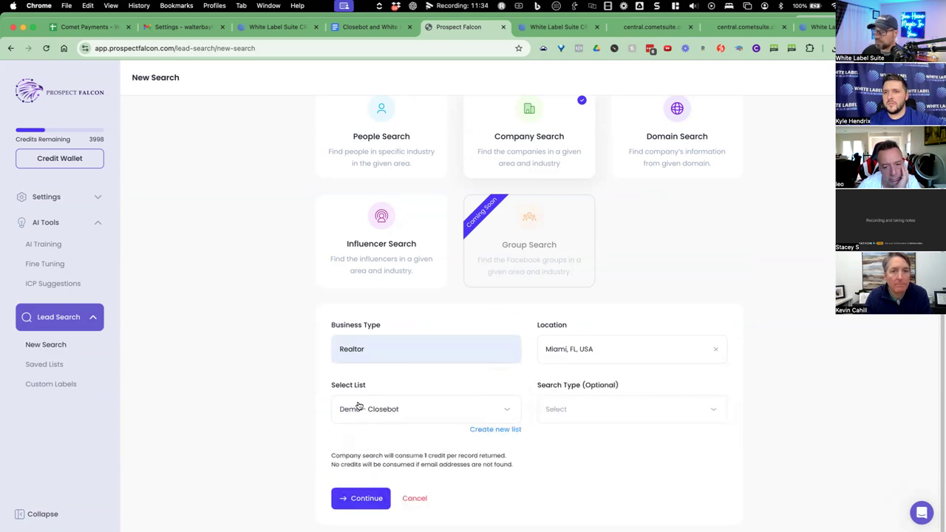
pyautogui.click(364, 498)
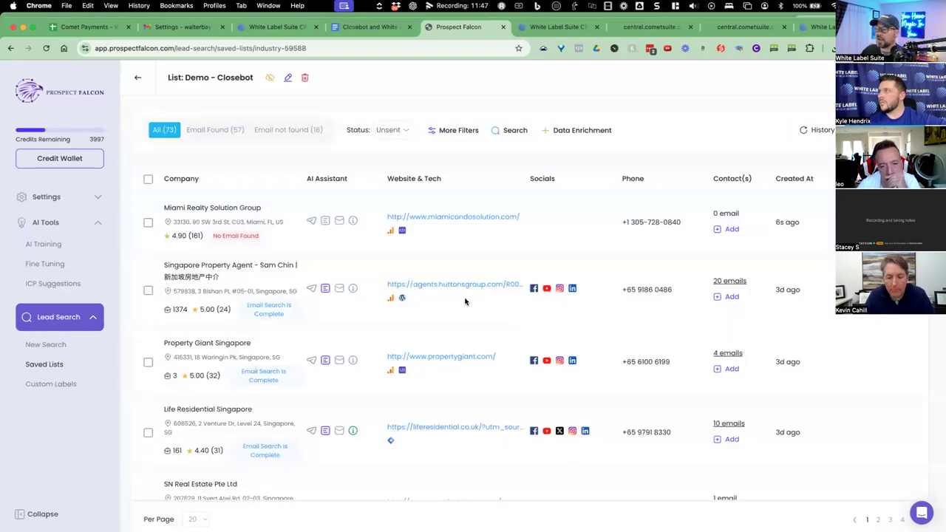
# Scroll the Demo - Closebot results and select the Miami Realty Solution Group name.
pyautogui.scroll(-3, 416, 296)
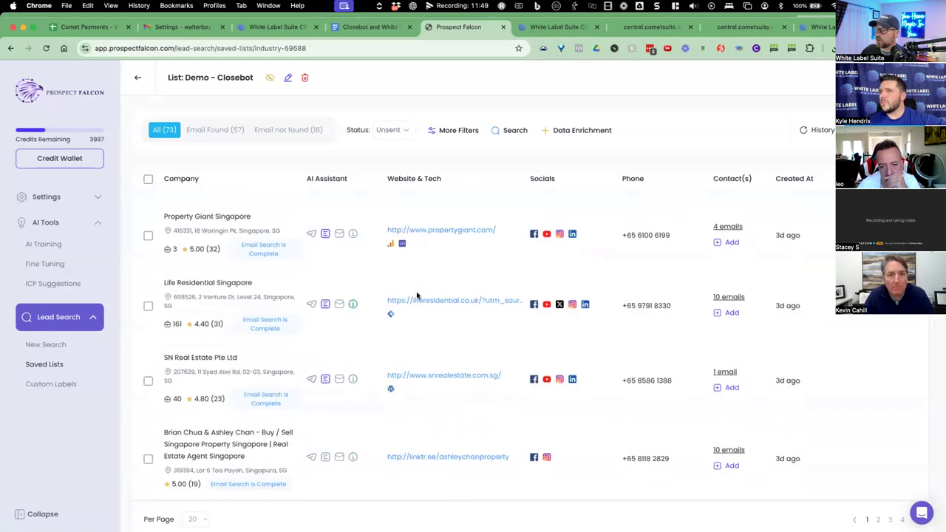
pyautogui.doubleClick(177, 324)
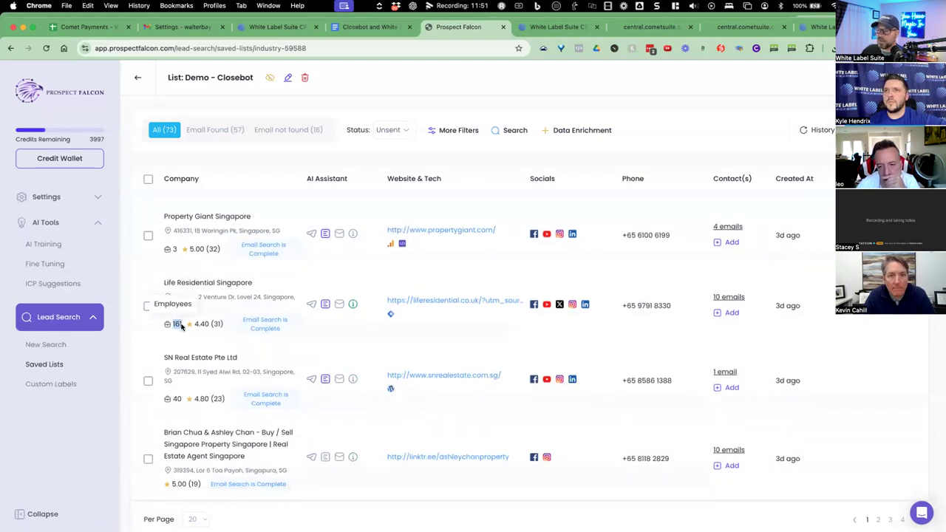
pyautogui.scroll(-3, 555, 295)
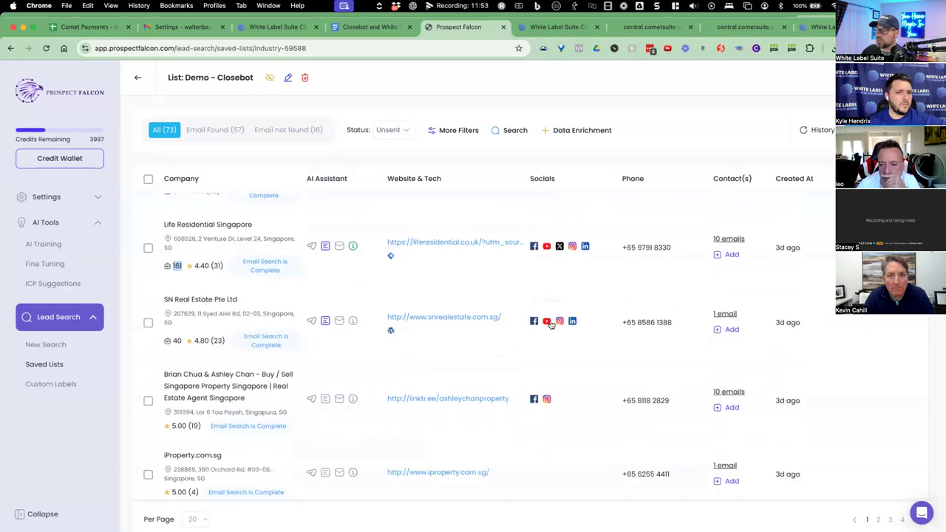
pyautogui.scroll(5, 550, 325)
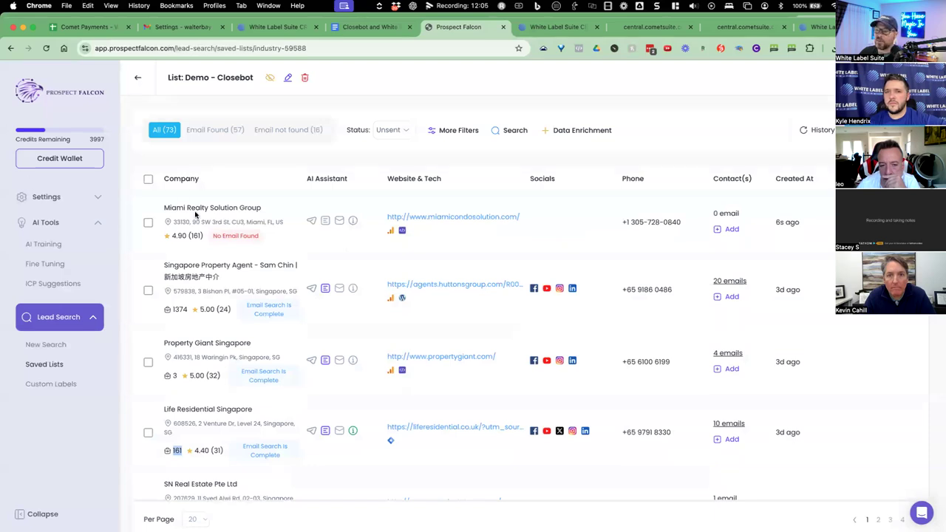
pyautogui.moveTo(164, 209); pyautogui.dragTo(267, 209)
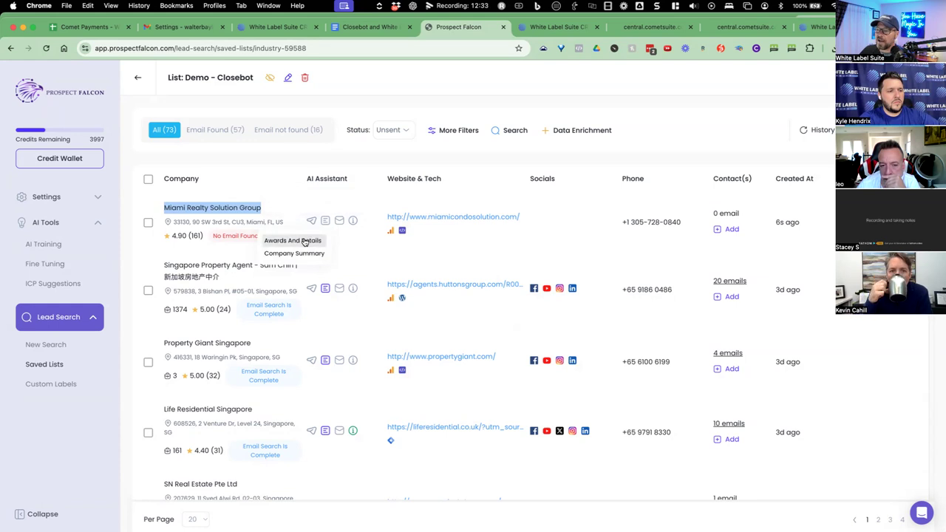
# Run Awards And Details research on Miami Realty Solution Group, confirming the credit charge.
pyautogui.click(305, 241)
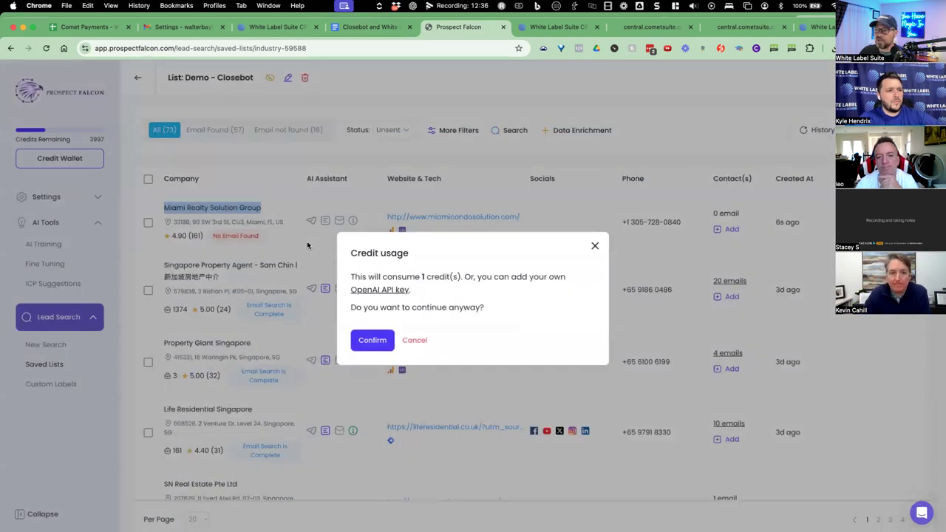
pyautogui.click(384, 341)
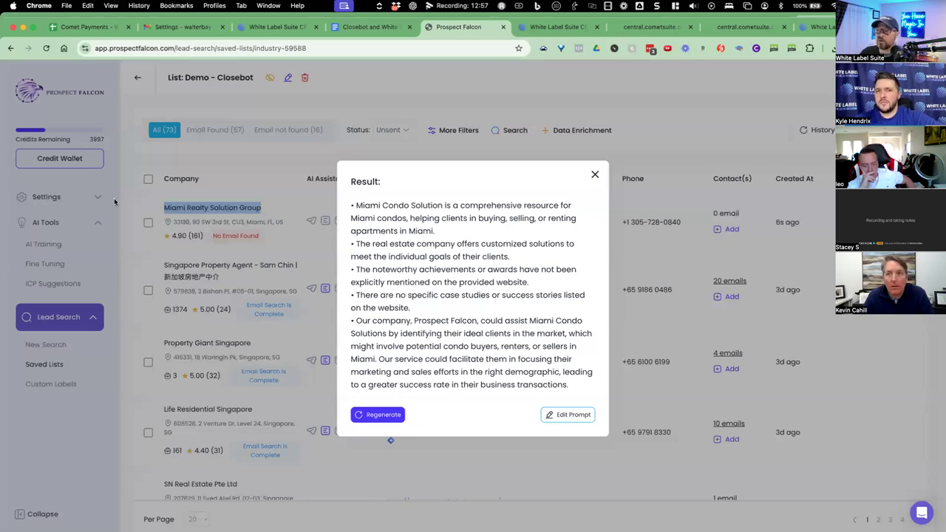
pyautogui.click(404, 204)
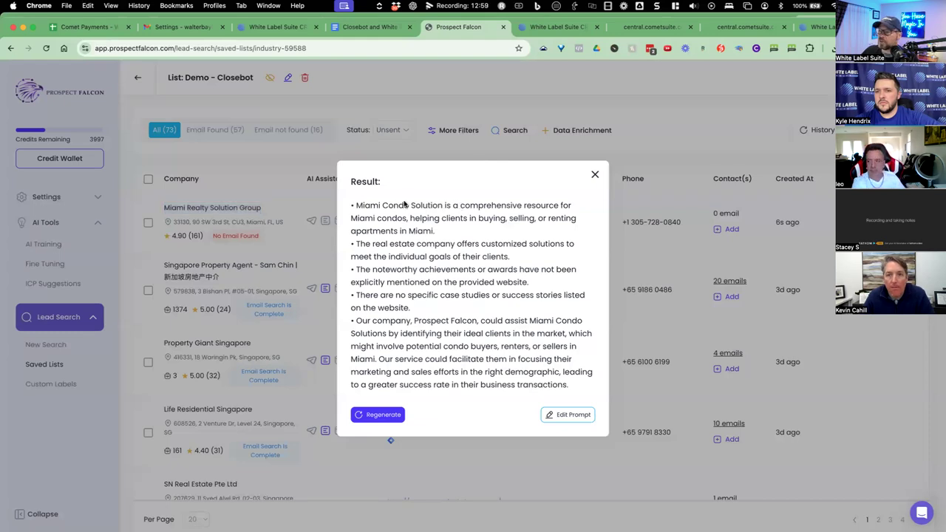
pyautogui.moveTo(404, 204); pyautogui.dragTo(418, 219)
pyautogui.click(392, 219)
# Read the awards-and-details summary through to the missing case studies note, then close it.
pyautogui.click(375, 245)
pyautogui.moveTo(503, 244); pyautogui.dragTo(563, 244)
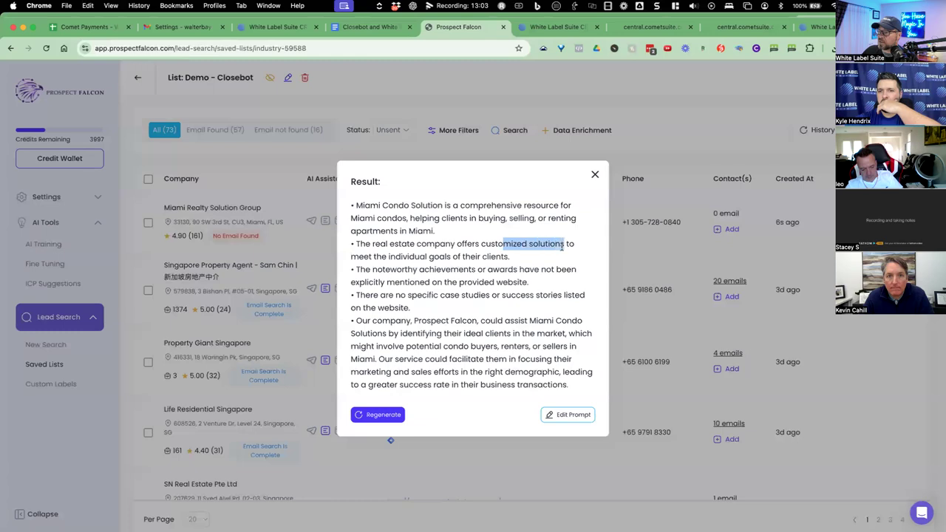
pyautogui.moveTo(376, 257); pyautogui.dragTo(504, 269)
pyautogui.click(424, 313)
pyautogui.moveTo(396, 270); pyautogui.dragTo(511, 281)
pyautogui.click(443, 279)
pyautogui.moveTo(399, 282); pyautogui.dragTo(475, 284)
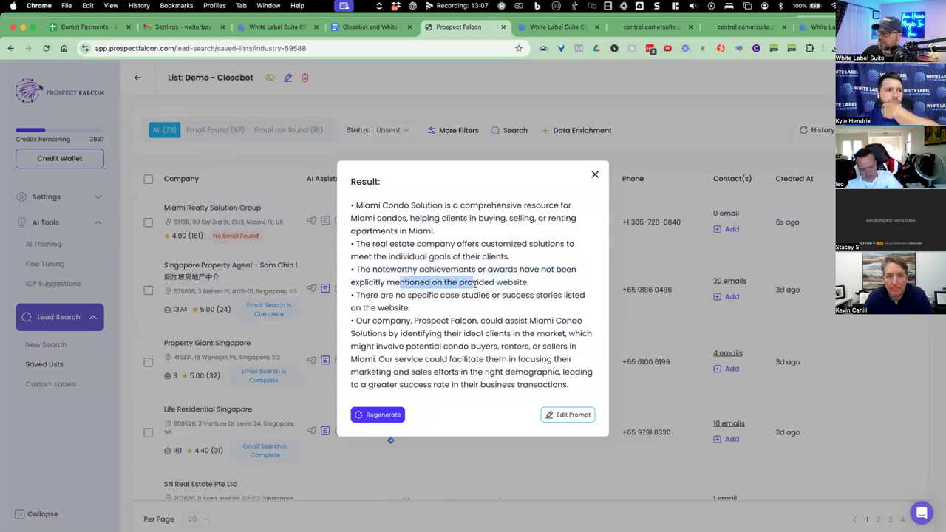
pyautogui.moveTo(408, 295); pyautogui.dragTo(464, 405)
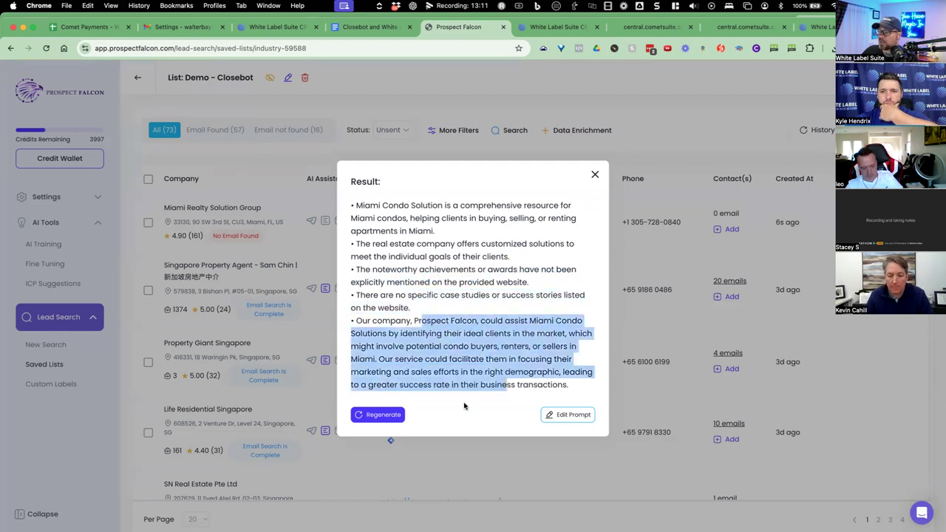
pyautogui.click(594, 175)
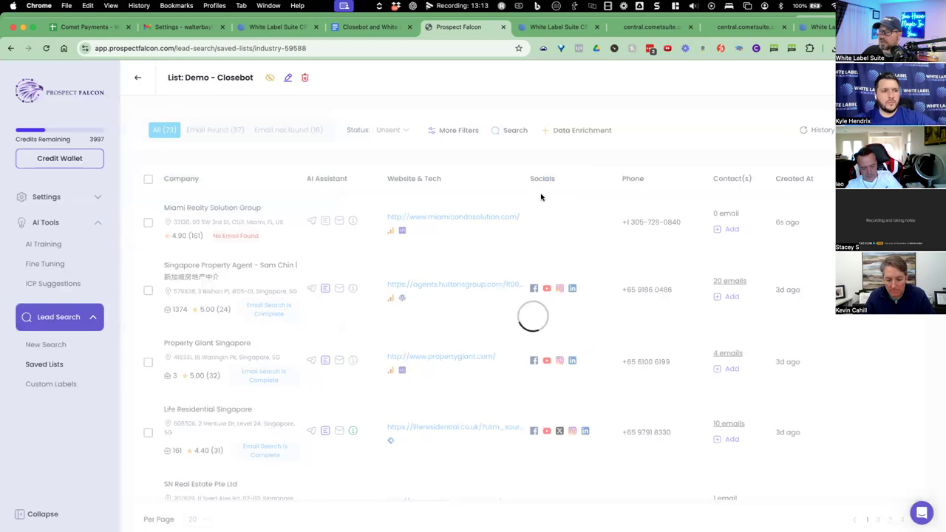
# Generate AI Suggested Clients for Miami Realty Solution Group, confirming the one-credit charge.
pyautogui.click(340, 221)
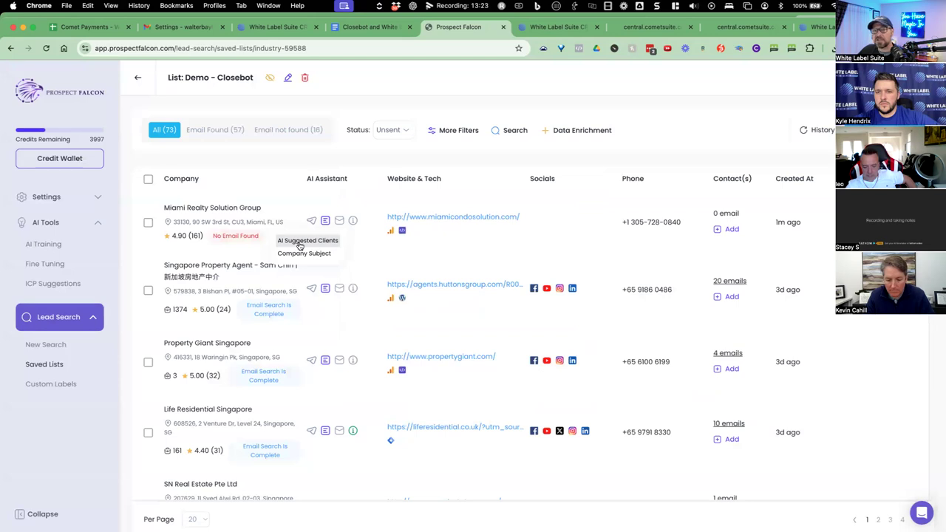
pyautogui.click(301, 244)
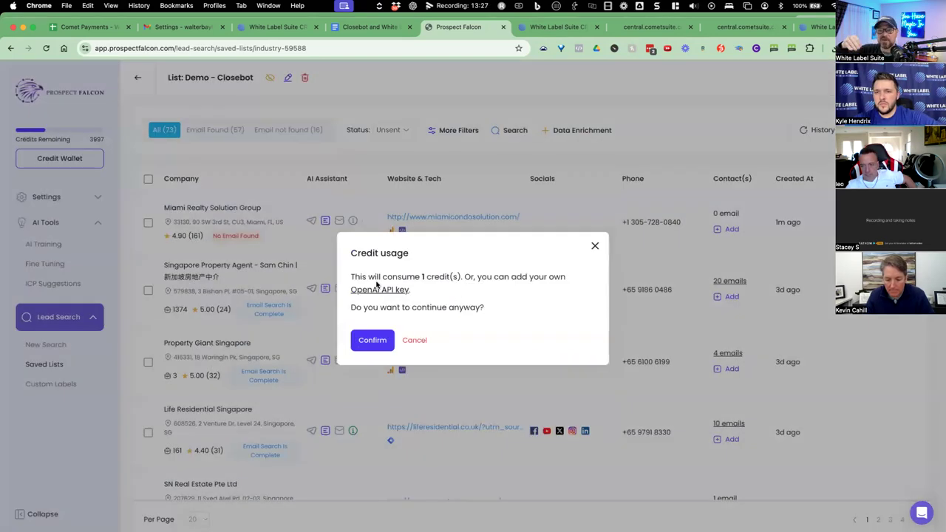
pyautogui.click(378, 346)
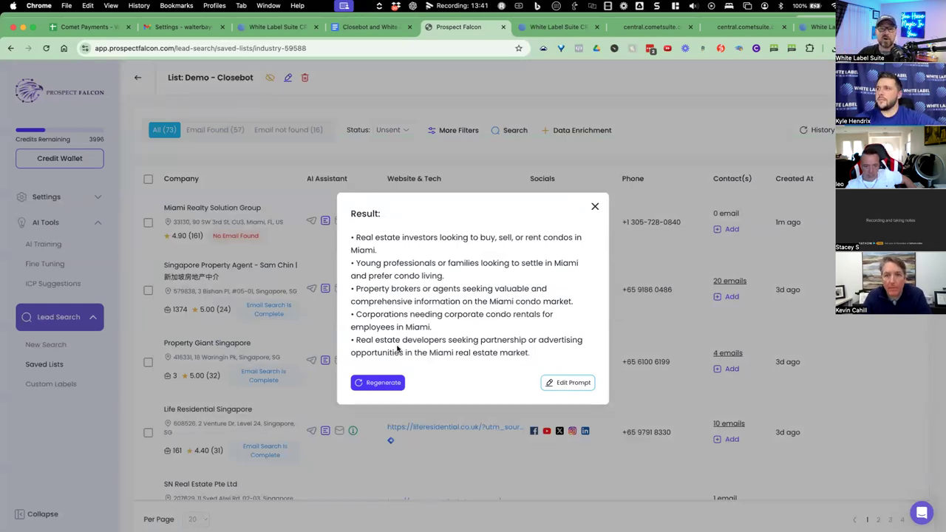
# Review the suggested audiences: real estate investors, property brokers, corporate rentals and developers.
pyautogui.moveTo(389, 238); pyautogui.dragTo(503, 238)
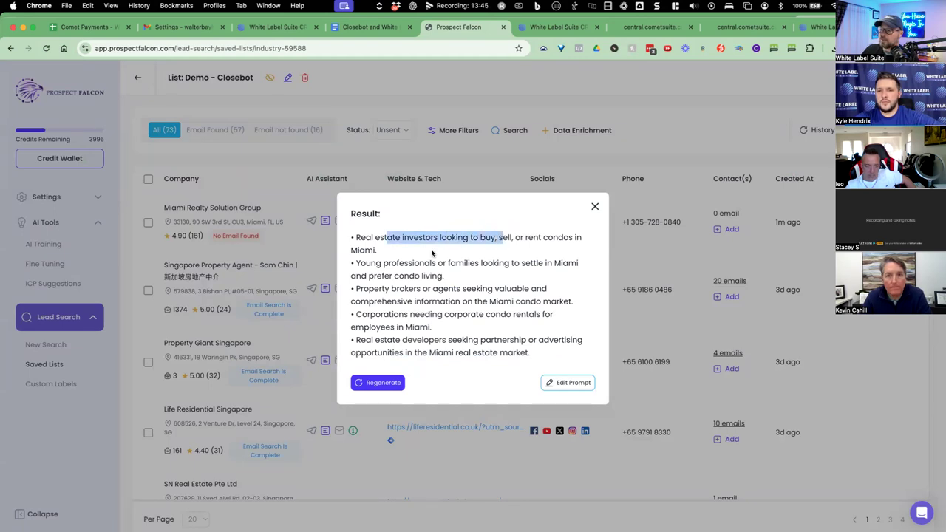
pyautogui.moveTo(406, 265); pyautogui.dragTo(498, 264)
pyautogui.click(556, 263)
pyautogui.moveTo(368, 292); pyautogui.dragTo(460, 289)
pyautogui.moveTo(384, 317); pyautogui.dragTo(443, 315)
pyautogui.moveTo(378, 341); pyautogui.dragTo(461, 340)
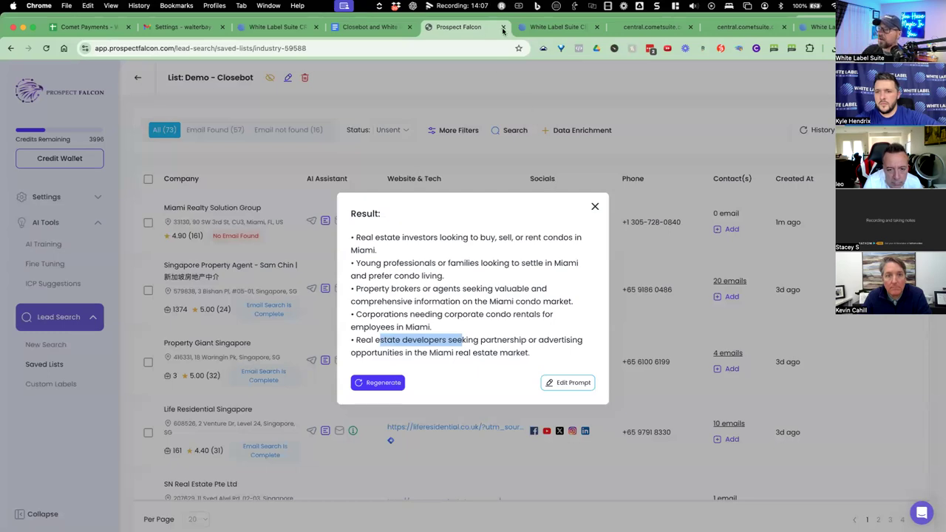
# Close the clients result, generate an 'I Noticed...' intro for Miami Realty for one credit, then close it.
pyautogui.click(594, 206)
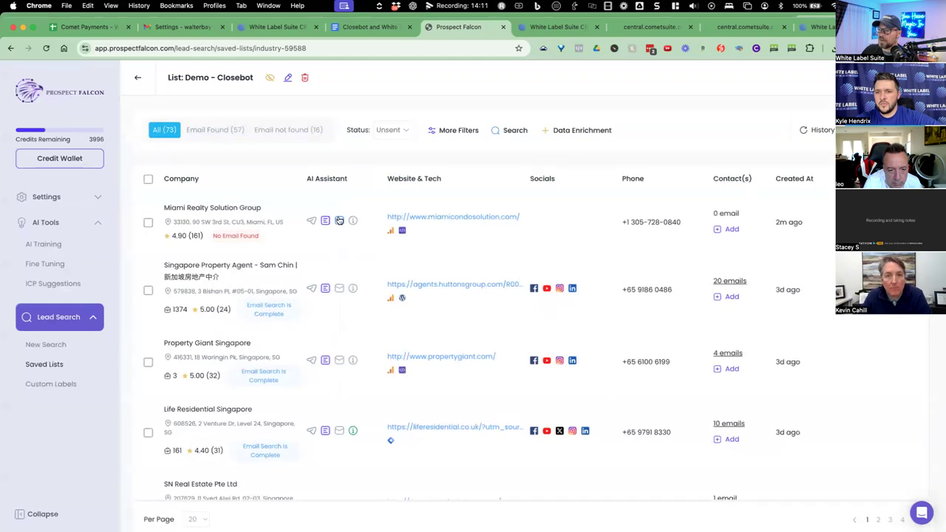
pyautogui.moveTo(353, 223)
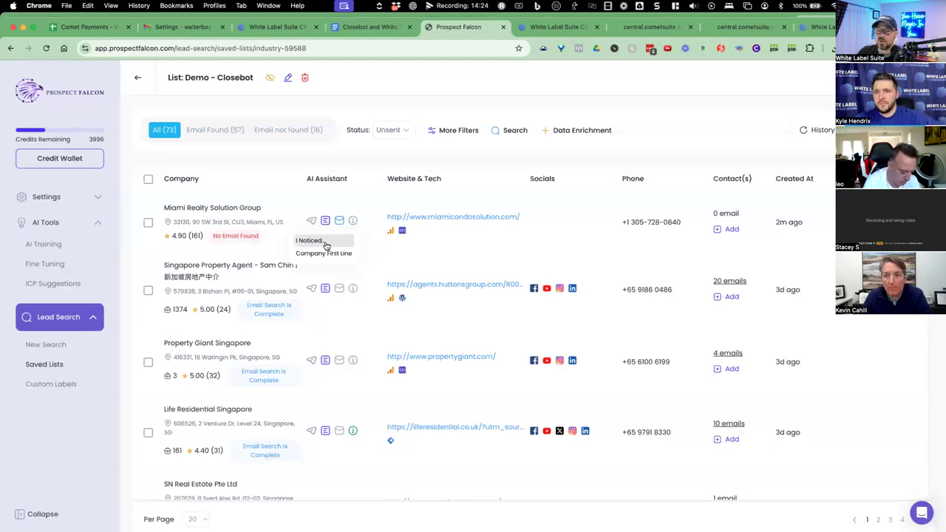
pyautogui.click(324, 242)
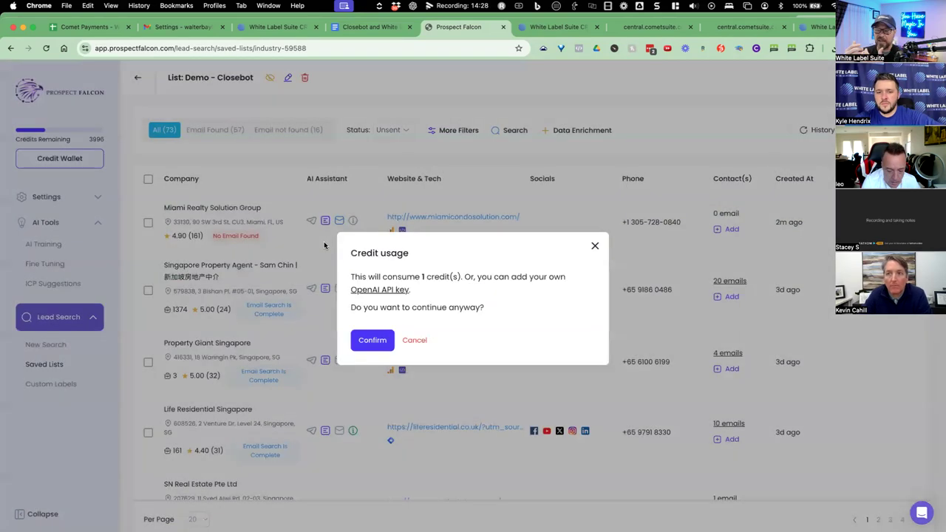
pyautogui.click(378, 338)
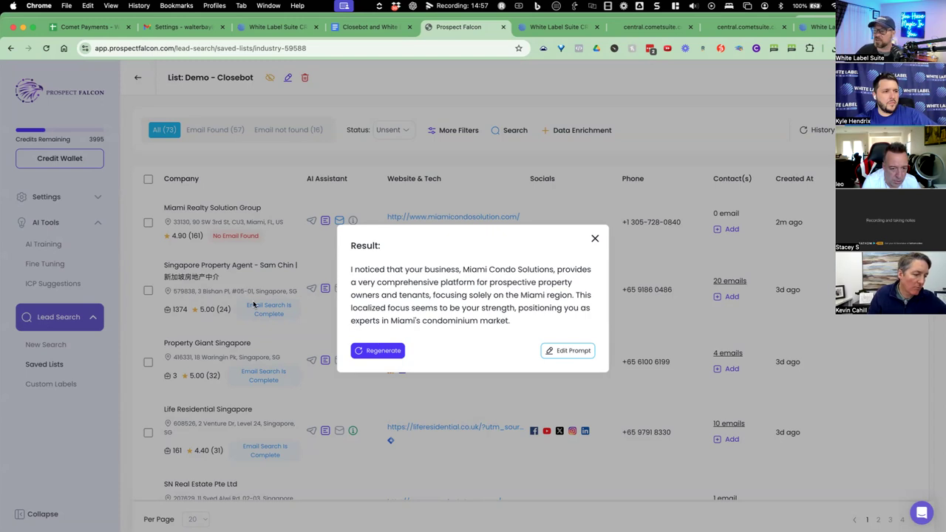
pyautogui.click(594, 238)
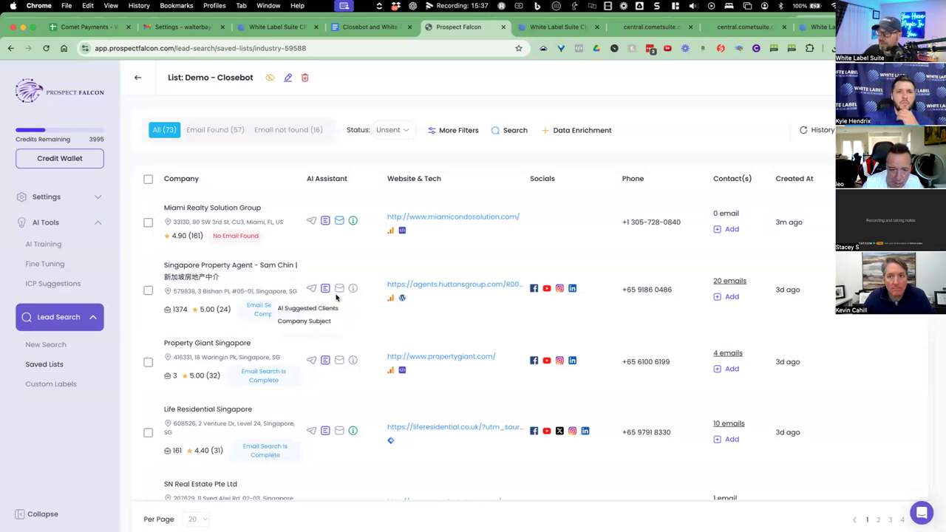
# Generate AI Suggested Clients for the Singapore Property Agent lead, then start an intro generation.
pyautogui.click(335, 304)
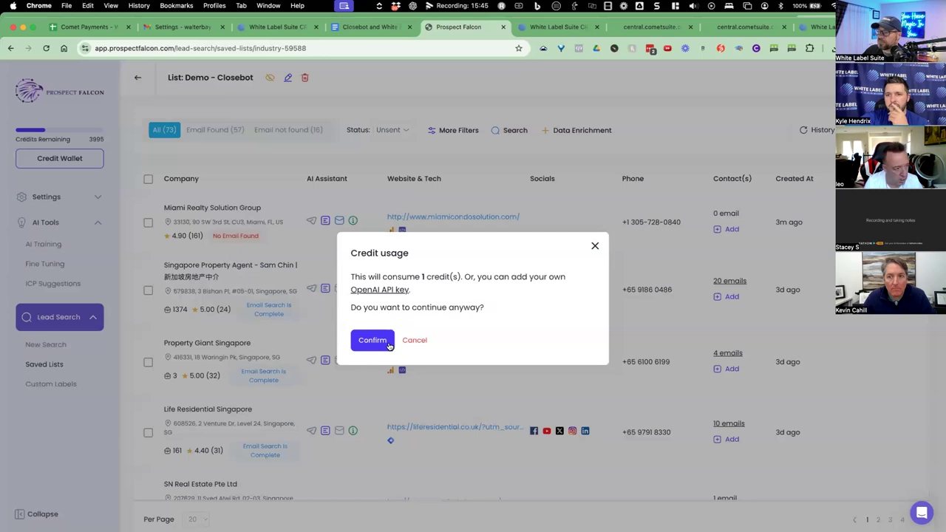
pyautogui.click(372, 340)
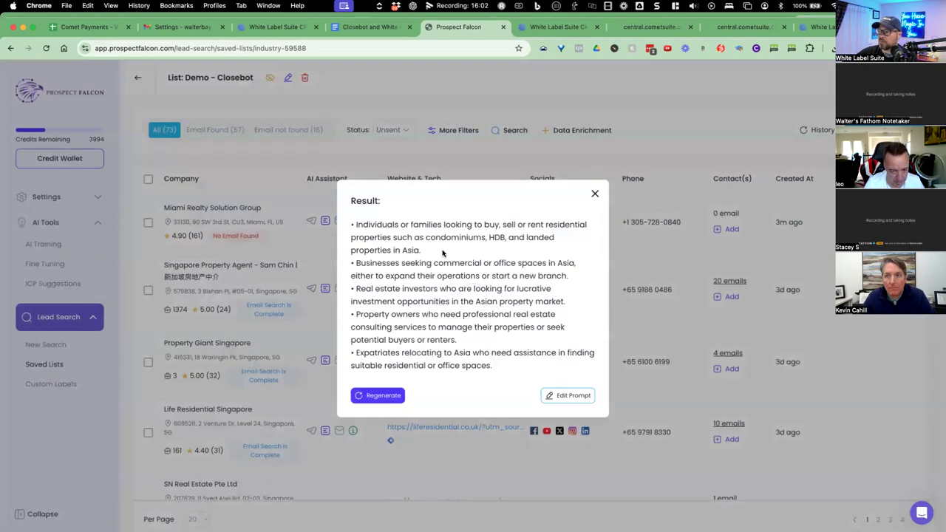
pyautogui.moveTo(421, 237); pyautogui.dragTo(452, 339)
pyautogui.click(595, 194)
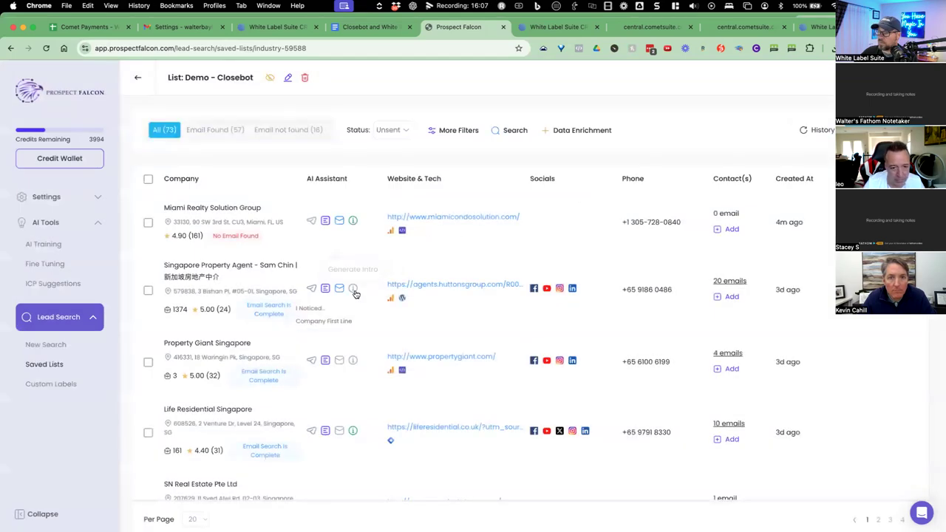
pyautogui.click(337, 306)
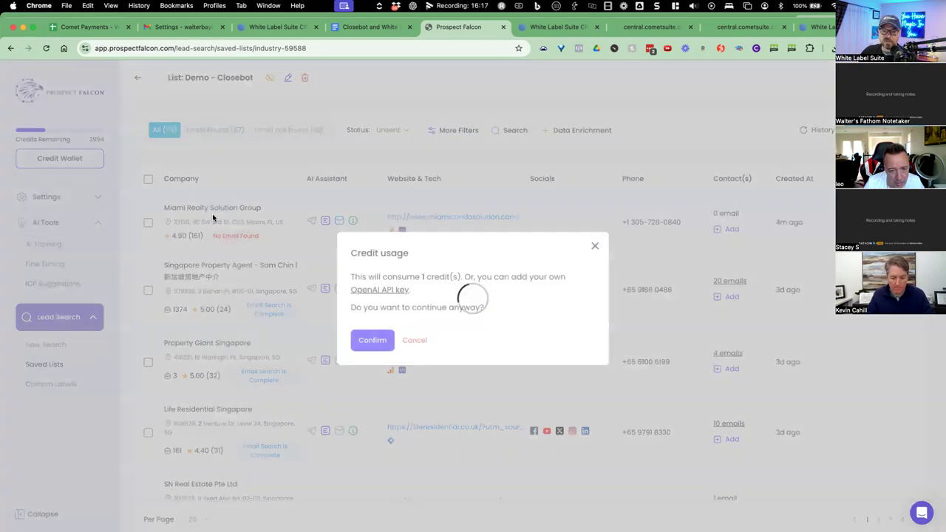
pyautogui.click(594, 246)
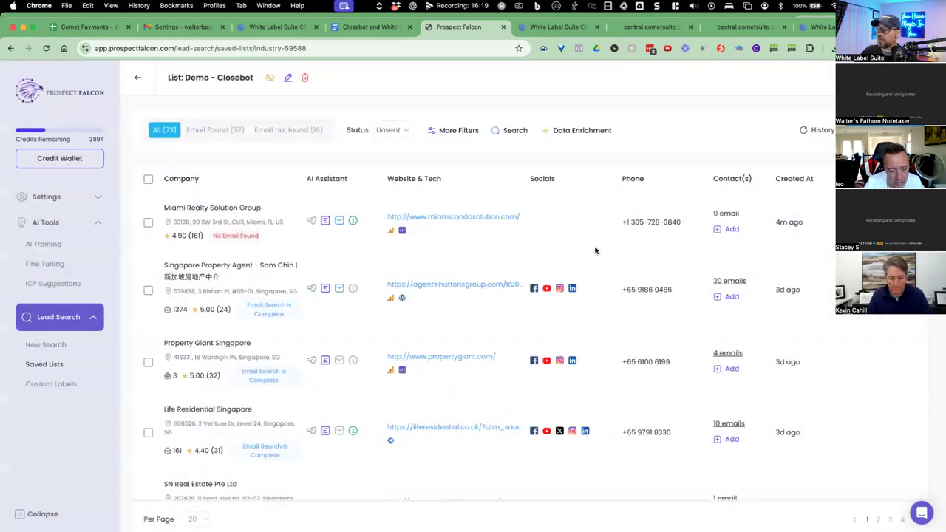
pyautogui.scroll(-1, 219, 288)
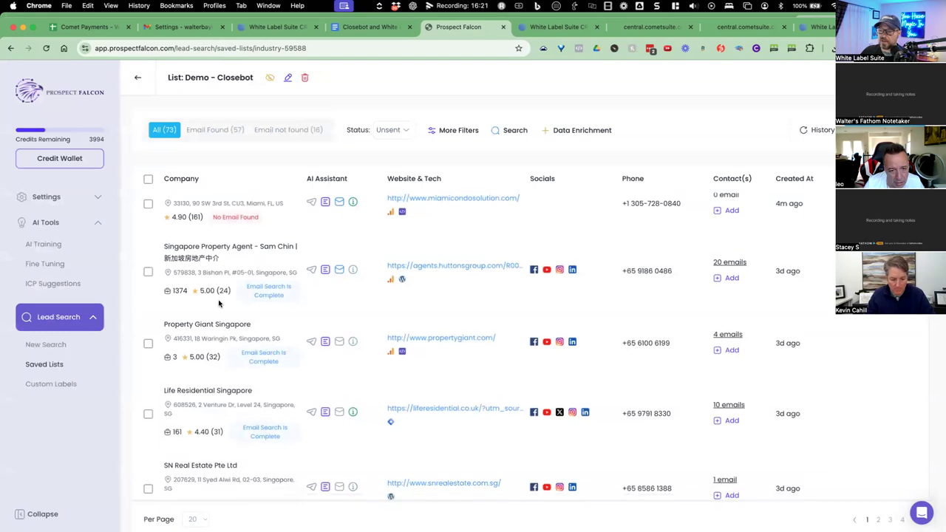
pyautogui.moveTo(196, 324); pyautogui.dragTo(244, 325)
pyautogui.scroll(-10, 233, 347)
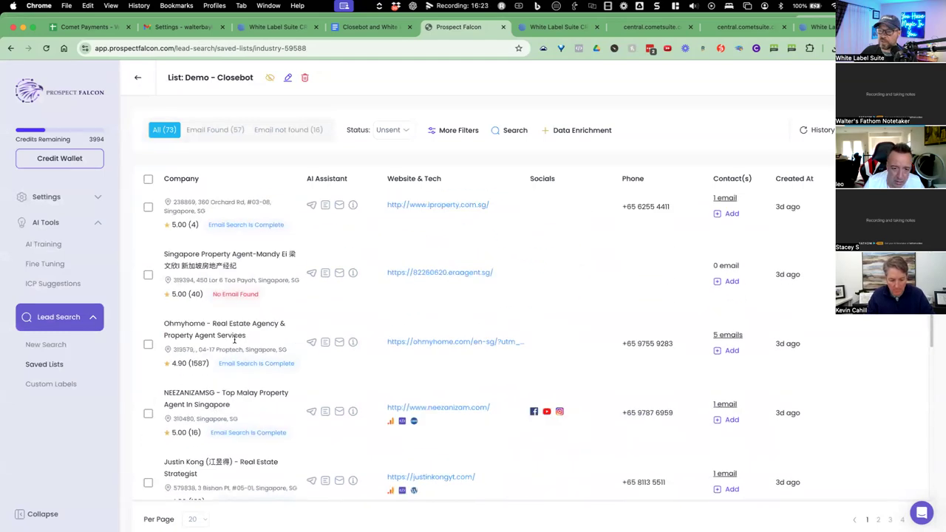
pyautogui.scroll(-5, 236, 369)
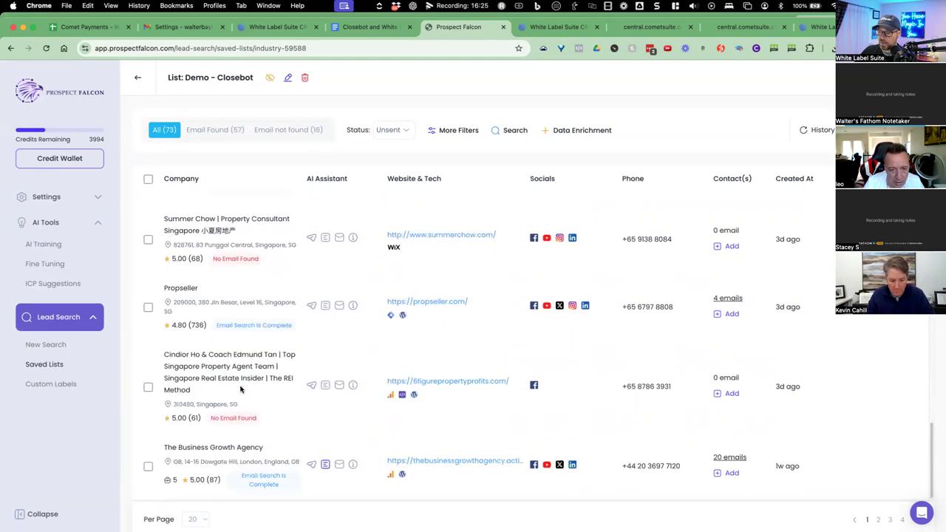
pyautogui.moveTo(200, 448); pyautogui.dragTo(633, 460)
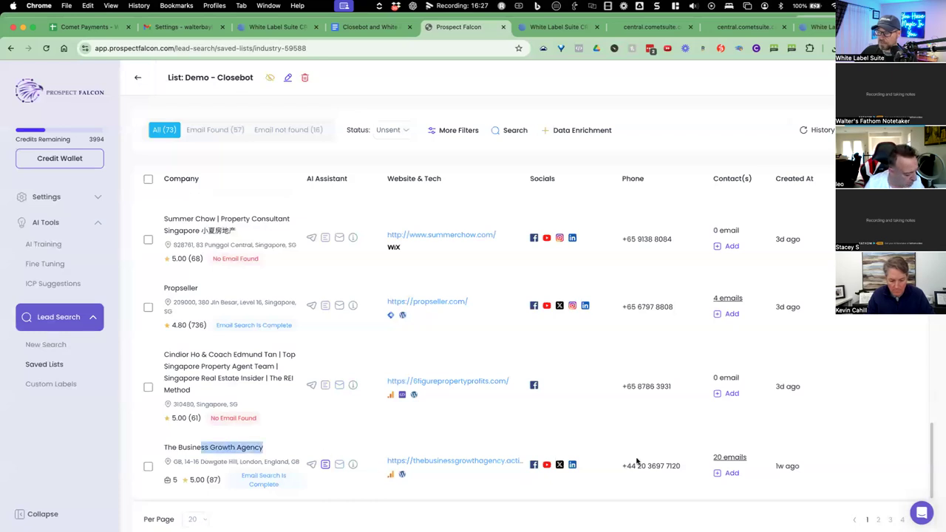
pyautogui.click(878, 519)
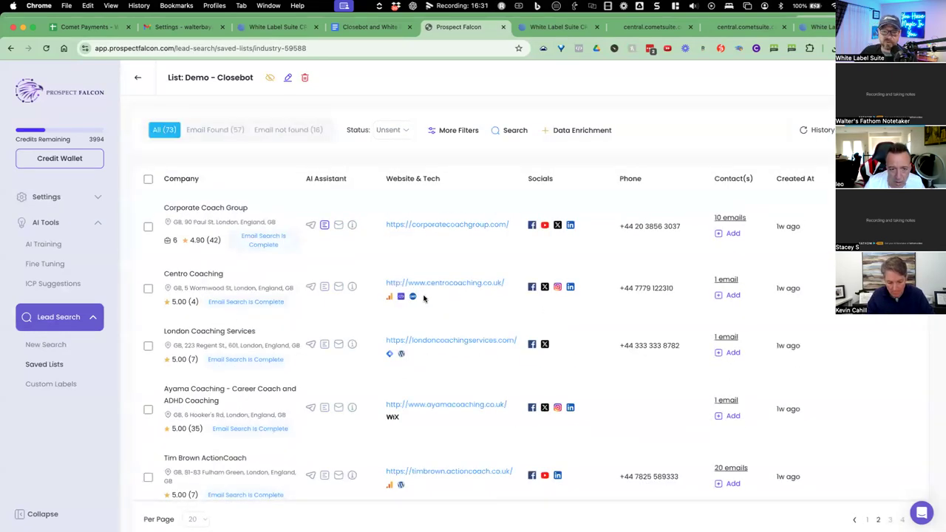
pyautogui.scroll(-5, 424, 298)
pyautogui.moveTo(185, 349); pyautogui.dragTo(295, 368)
pyautogui.scroll(-10, 269, 419)
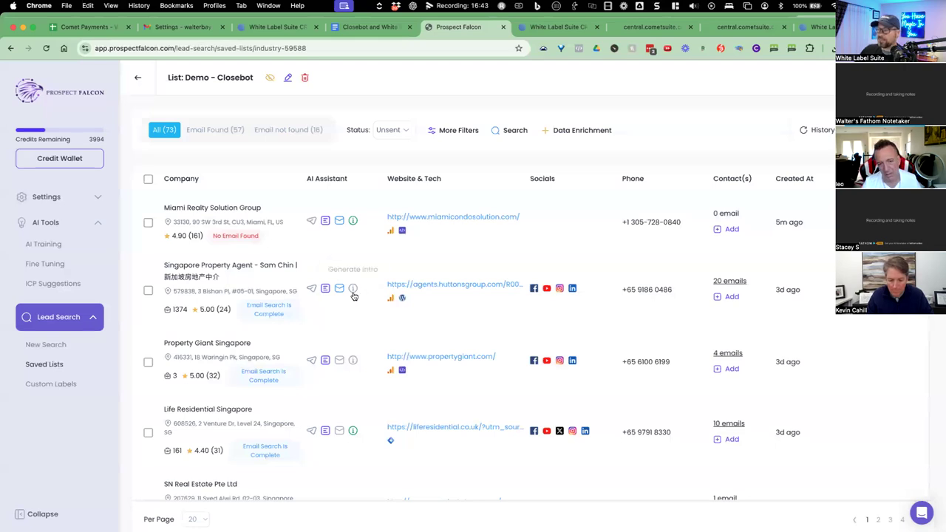
# Generate an 'I Noticed...' intro for the Singapore Property Agent lead, then close the Huttons Asia result.
pyautogui.click(353, 290)
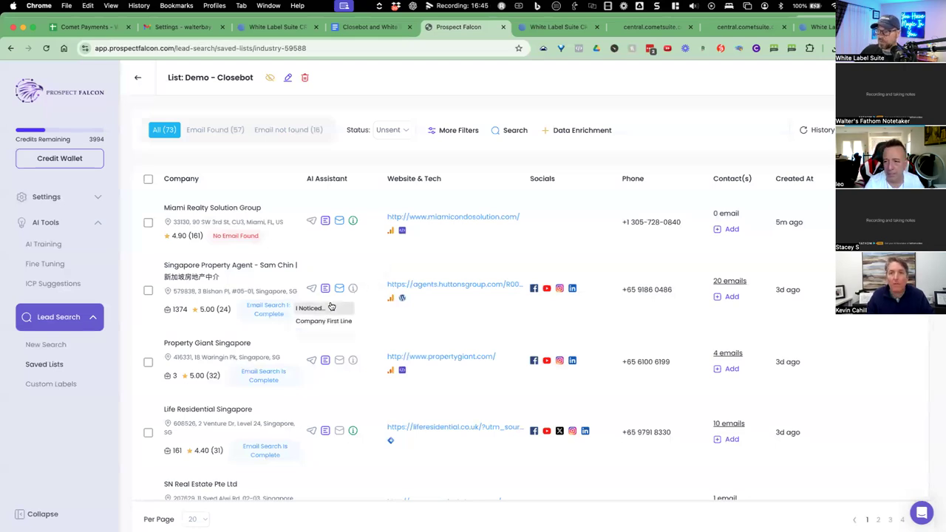
pyautogui.click(338, 307)
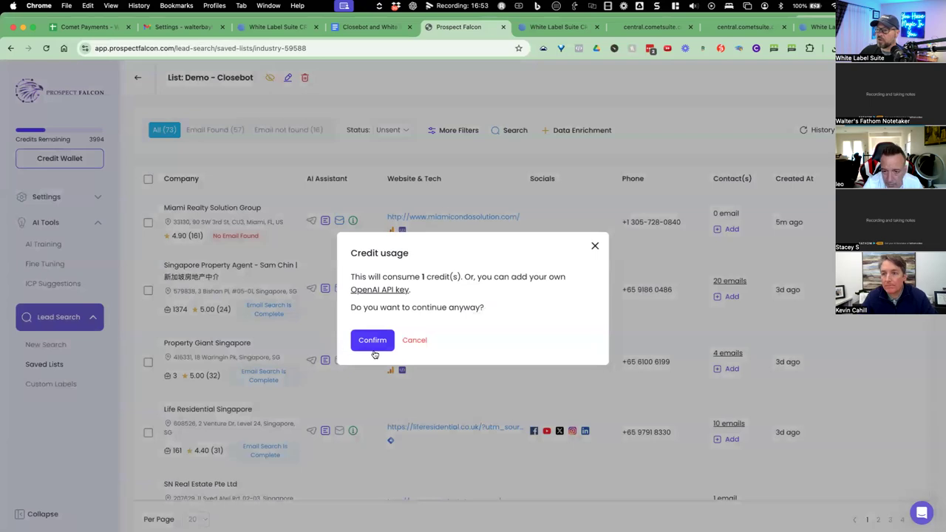
pyautogui.click(373, 345)
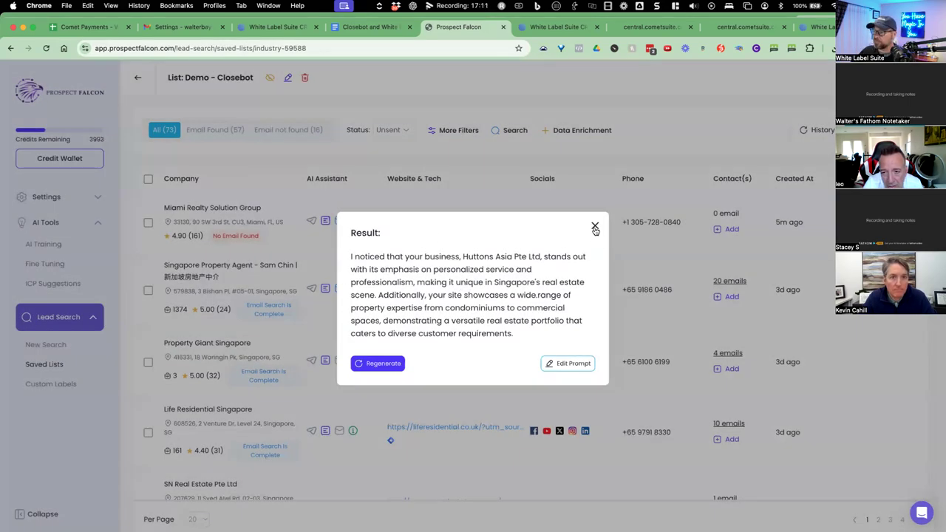
pyautogui.click(594, 226)
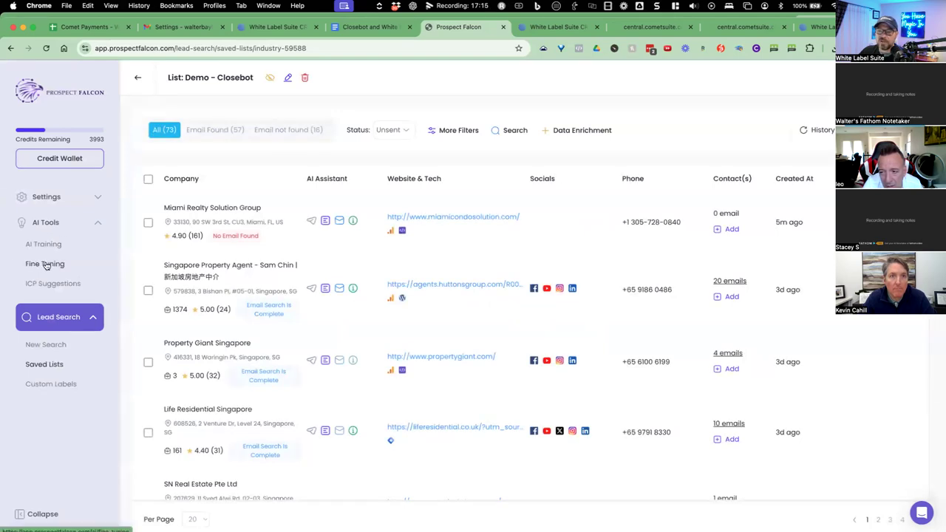
# Copy the I Noticed... fine-tuning prompt and place the cursor in the Closebot and White Label Suite doc.
pyautogui.click(46, 265)
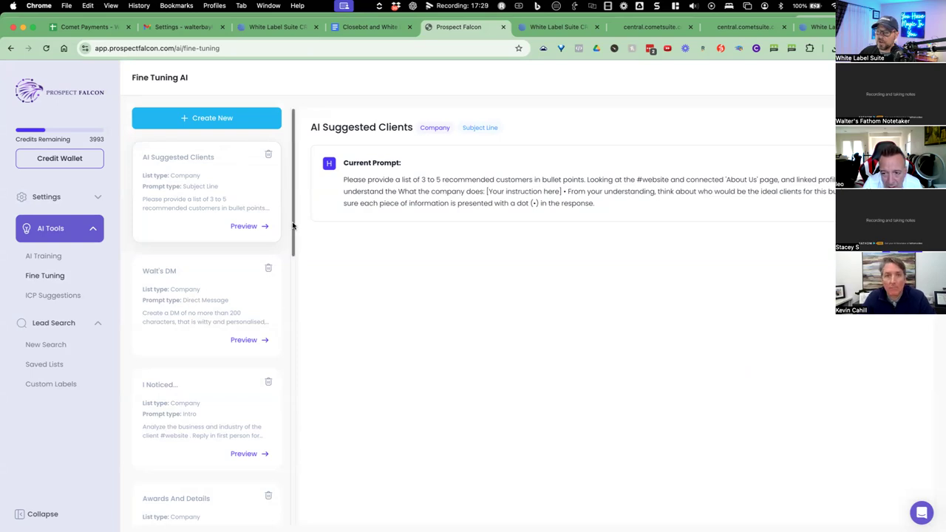
pyautogui.scroll(-3, 249, 382)
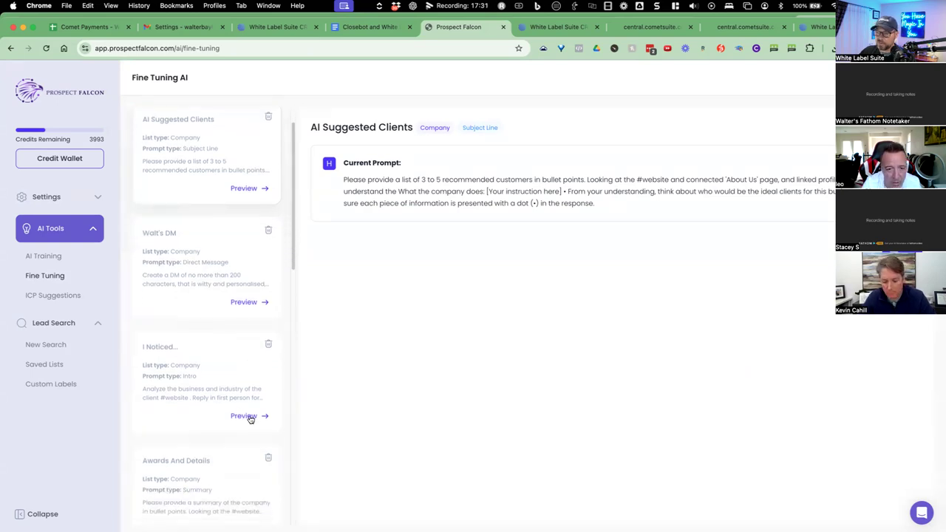
pyautogui.click(251, 418)
pyautogui.moveTo(763, 228); pyautogui.dragTo(344, 180)
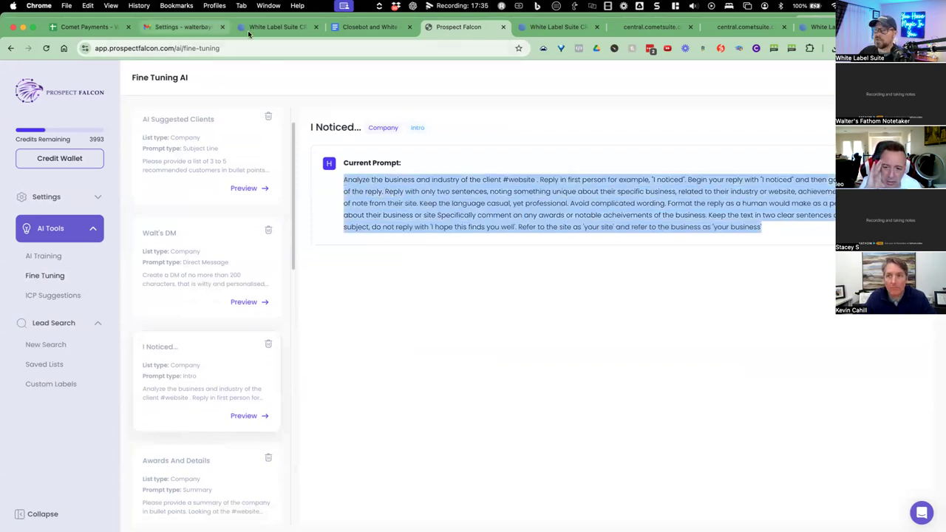
pyautogui.click(367, 27)
pyautogui.click(317, 378)
# Add an 'I noticed' heading with the pasted prompt and a separator line, then return to Prospect Falcon.
pyautogui.press('Return')
pyautogui.write('I noticed:')
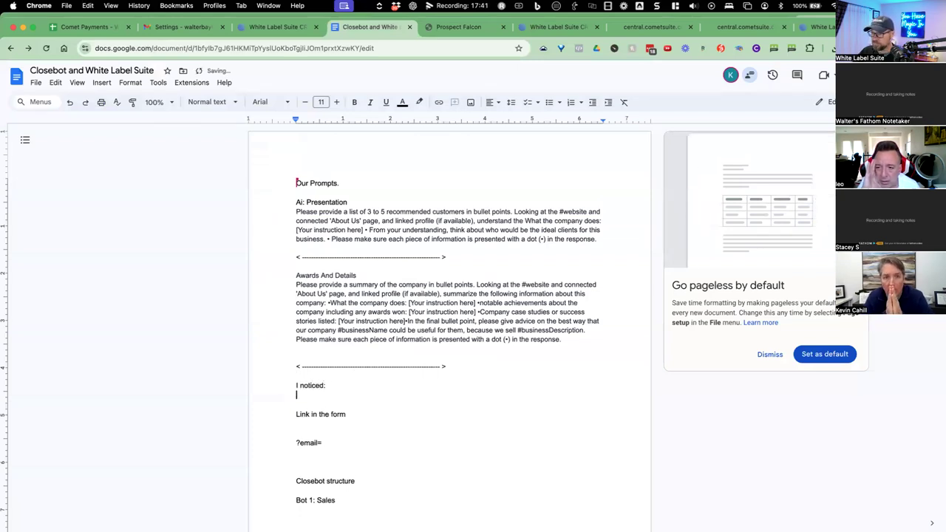
pyautogui.write('Analyze the business and industry of the client #website . Reply in first person for example, "I noticed". Begin your reply with "I noticed" and then go into the remainder of the reply. Reply with only two sentences, noting something unique about their specific business, related to their industry or website, achievements or specific areas of note from their site. Keep the language casual, yet professional. Avoid complicated wording. Format the reply as a human would make as a personal comment about their business or site Specifically comment on any awards or notable acheivements of the business. Keep the text in two clear sentences and don\'t include subject, do not reply with \'I hope this finds you well\'. Refer to the site as \'your site\' and refer to the business as \'your business\'')
pyautogui.press('Return')
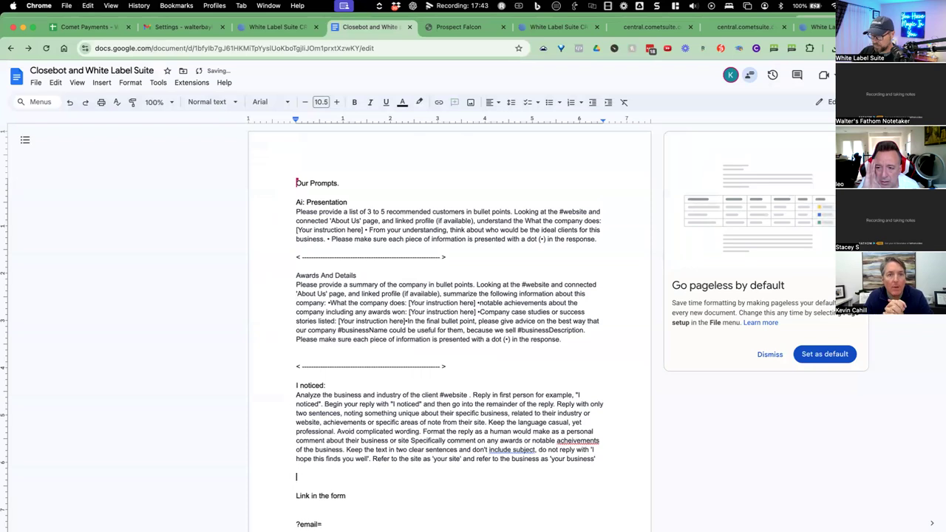
pyautogui.write('< ------------------------------------------------------ >')
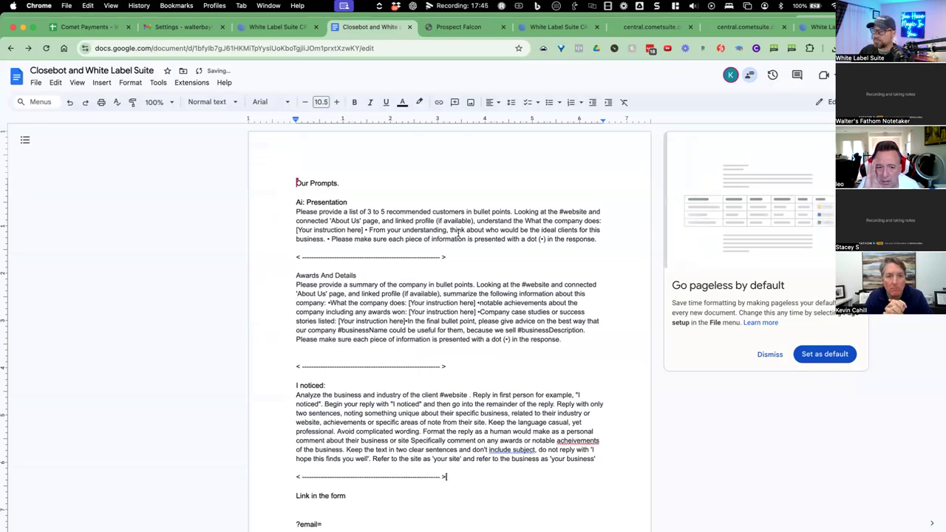
pyautogui.click(458, 27)
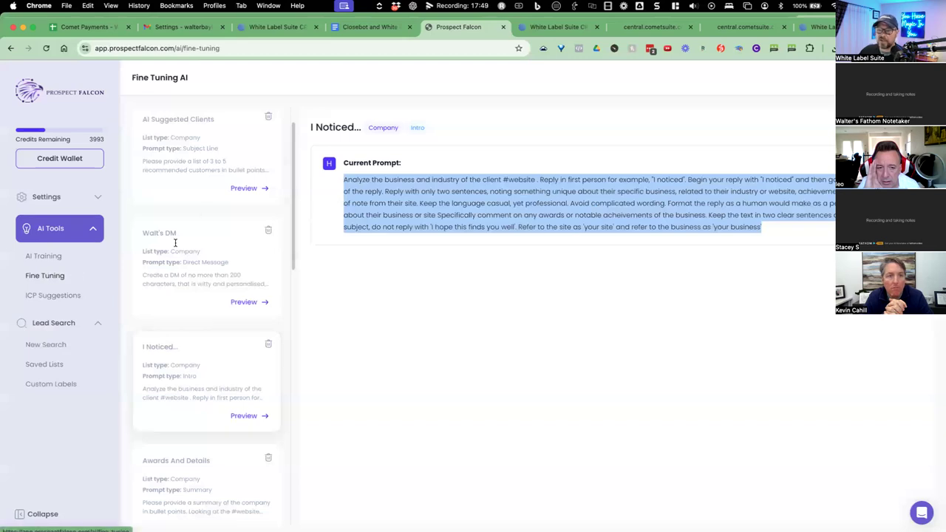
# Create a new AI prompt named 'I NOTICED 2.0' and bring up its Prompt Type choices.
pyautogui.scroll(2, 237, 296)
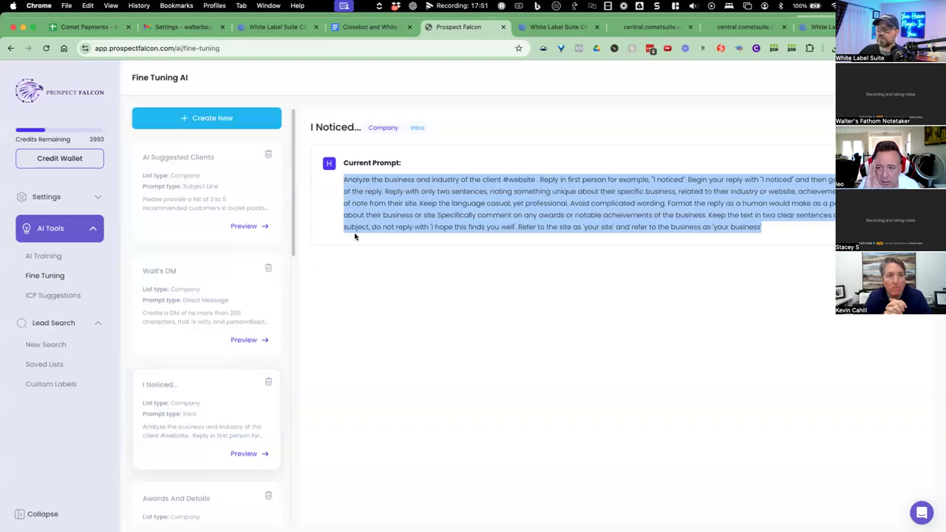
pyautogui.click(185, 119)
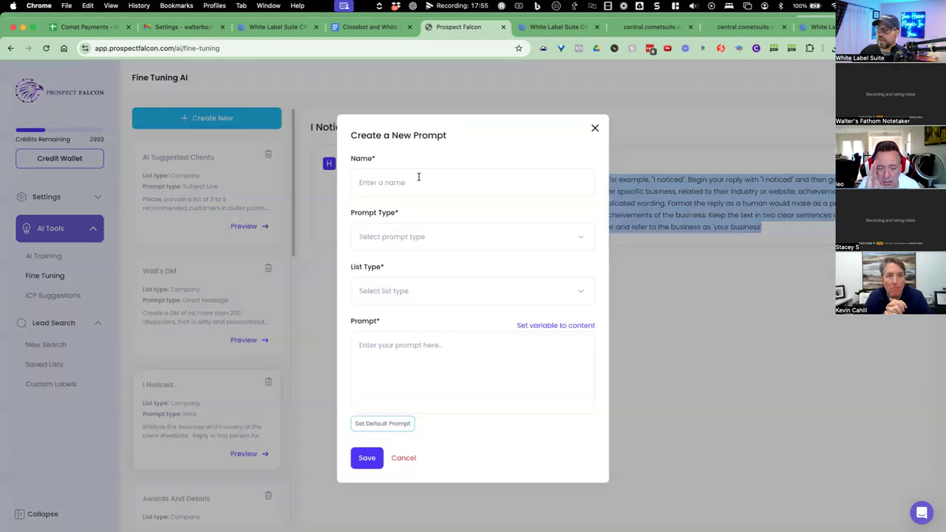
pyautogui.click(359, 185)
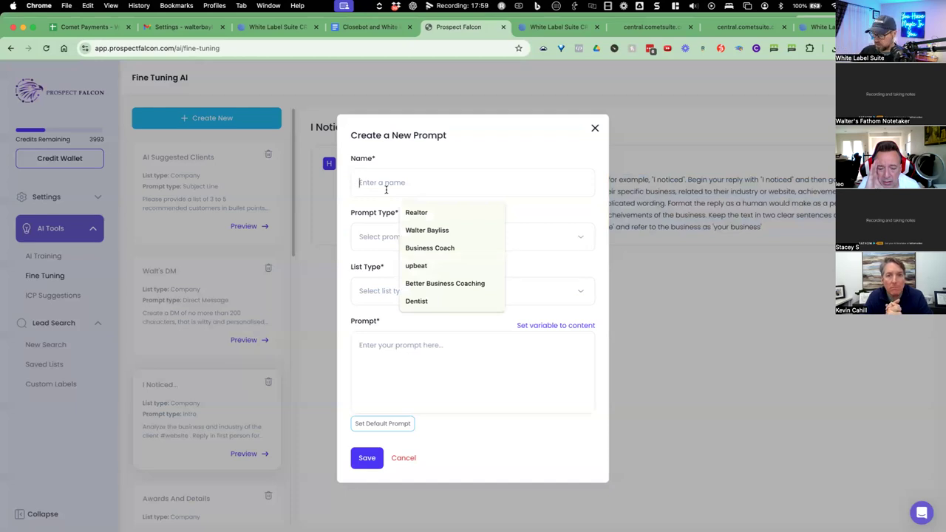
pyautogui.write('I NOTICED 2.0')
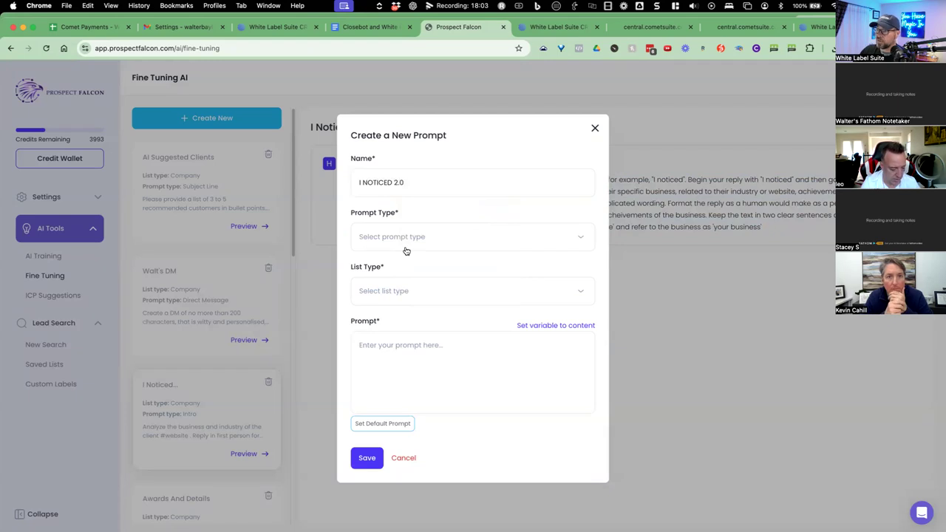
pyautogui.click(408, 240)
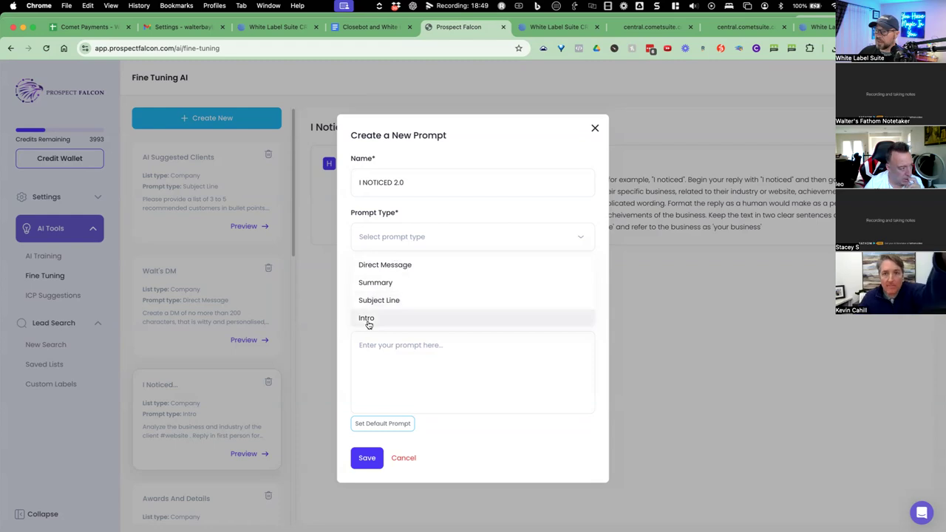
# Set the prompt type to Intro for Company lists and paste in the prompt text.
pyautogui.click(366, 318)
pyautogui.click(376, 301)
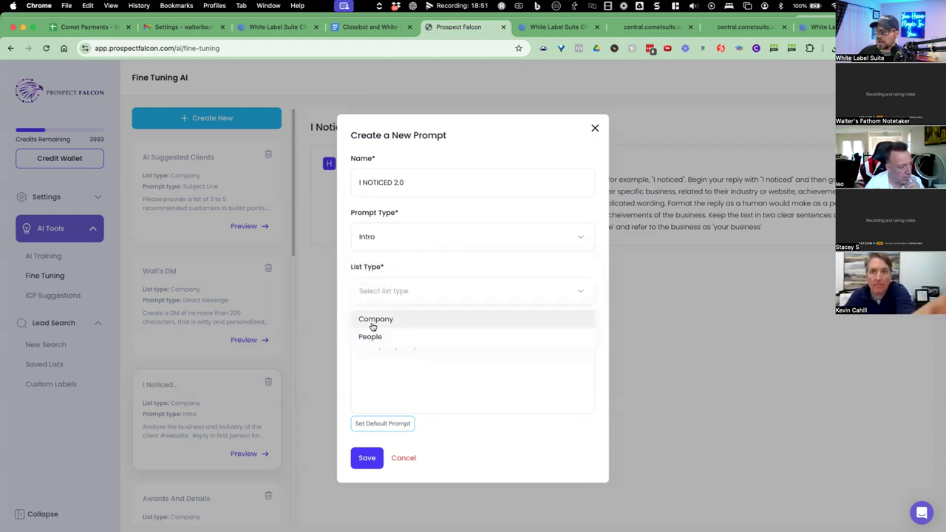
pyautogui.click(372, 322)
pyautogui.click(381, 345)
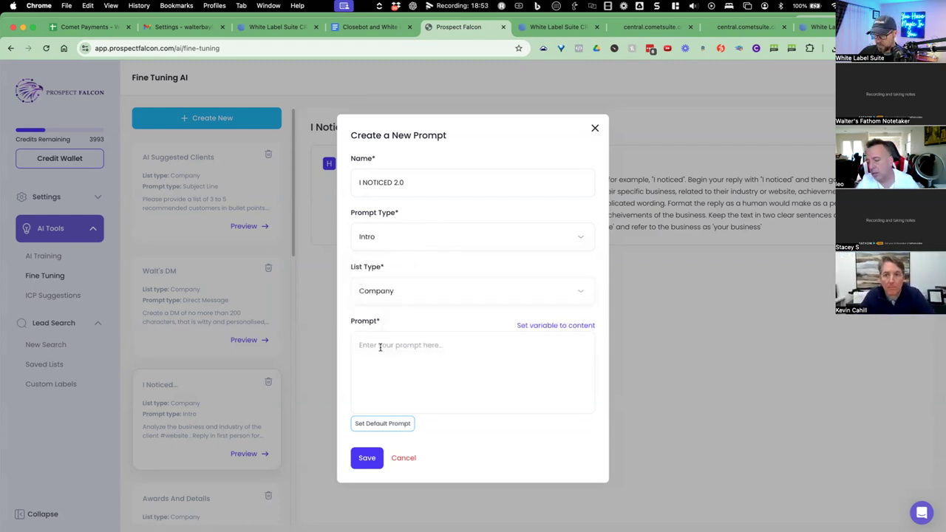
pyautogui.press('super+v')
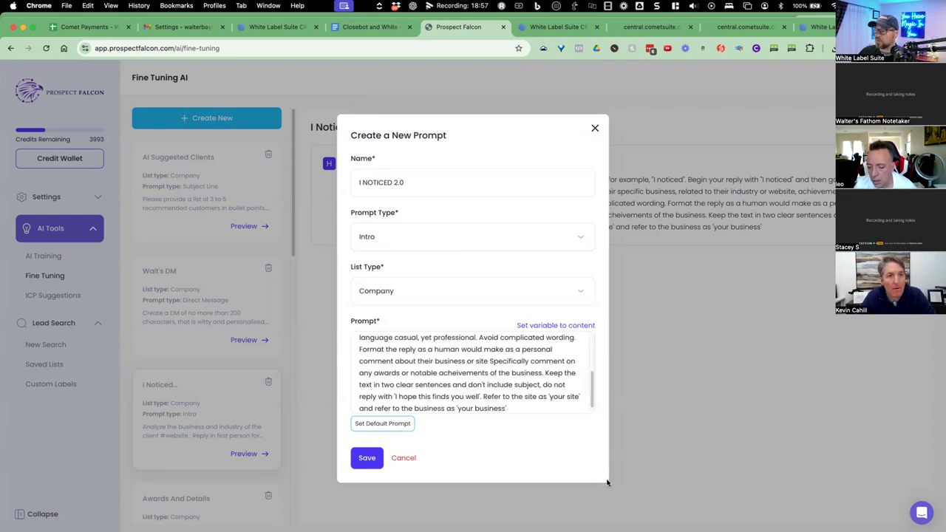
pyautogui.moveTo(591, 403); pyautogui.dragTo(591, 414)
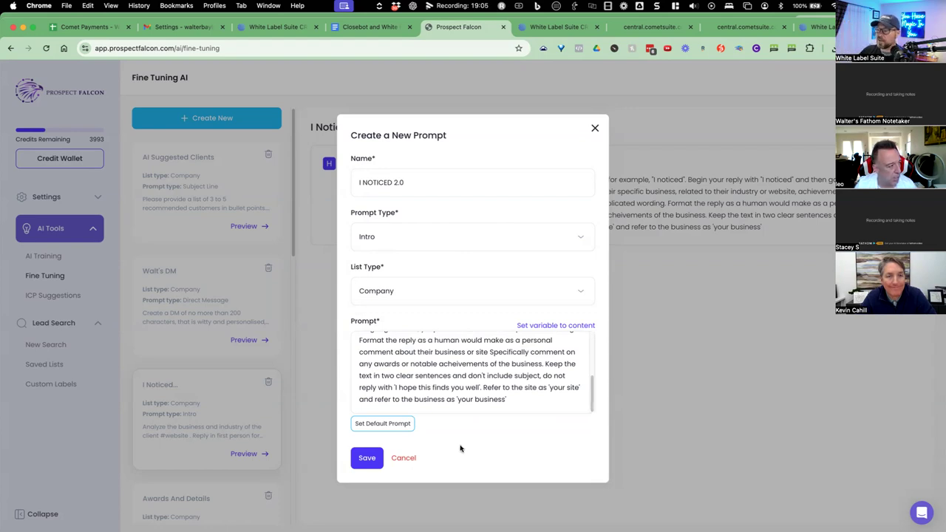
# Select the #website variable, view the insertable variables, then cancel the prompt unsaved.
pyautogui.scroll(2, 451, 403)
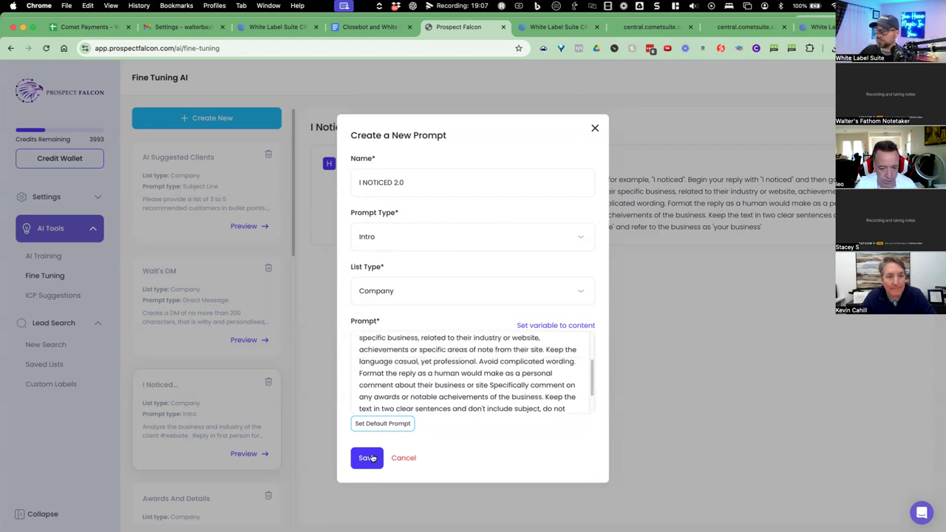
pyautogui.scroll(2, 510, 365)
pyautogui.scroll(1, 510, 366)
pyautogui.moveTo(519, 345); pyautogui.dragTo(551, 344)
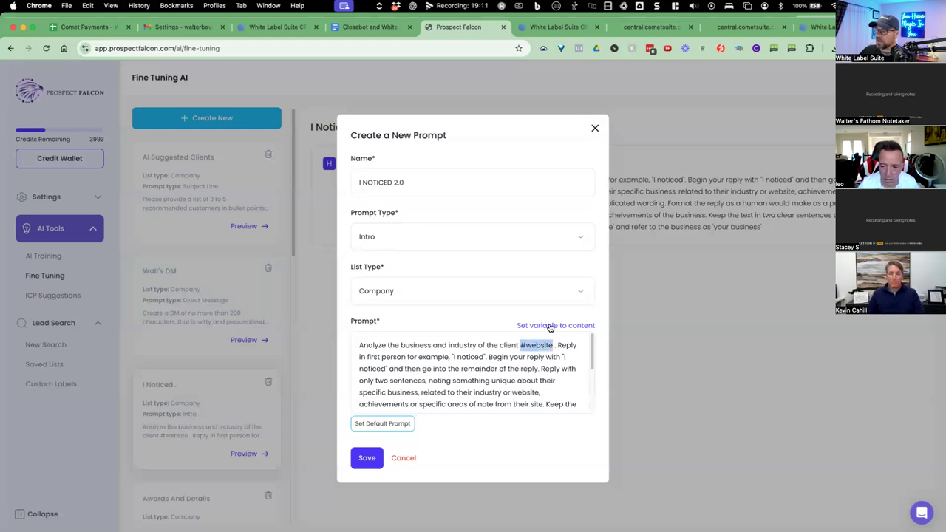
pyautogui.click(554, 325)
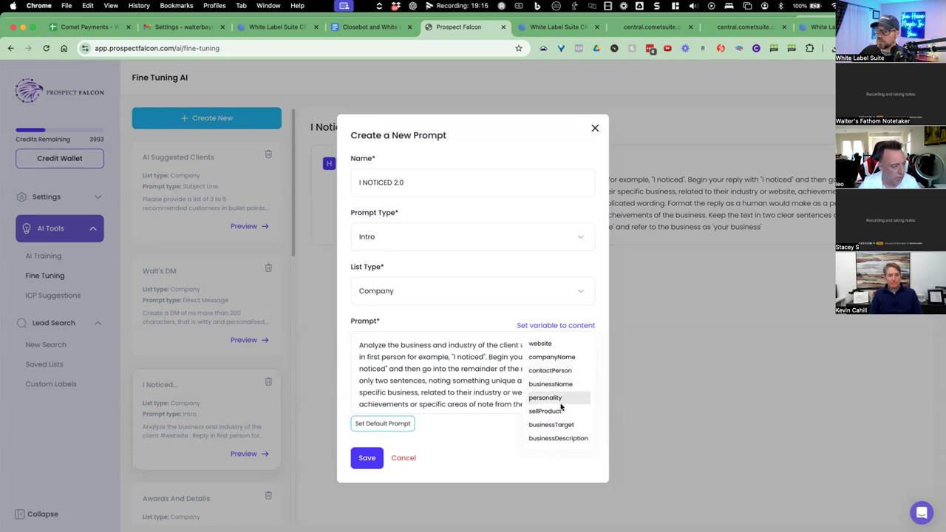
pyautogui.click(490, 417)
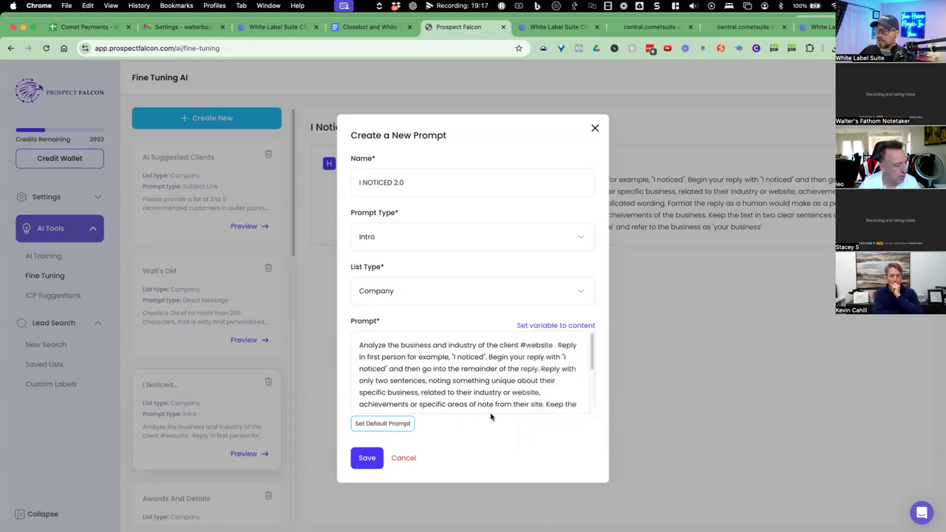
pyautogui.scroll(-5, 576, 403)
pyautogui.scroll(5, 539, 399)
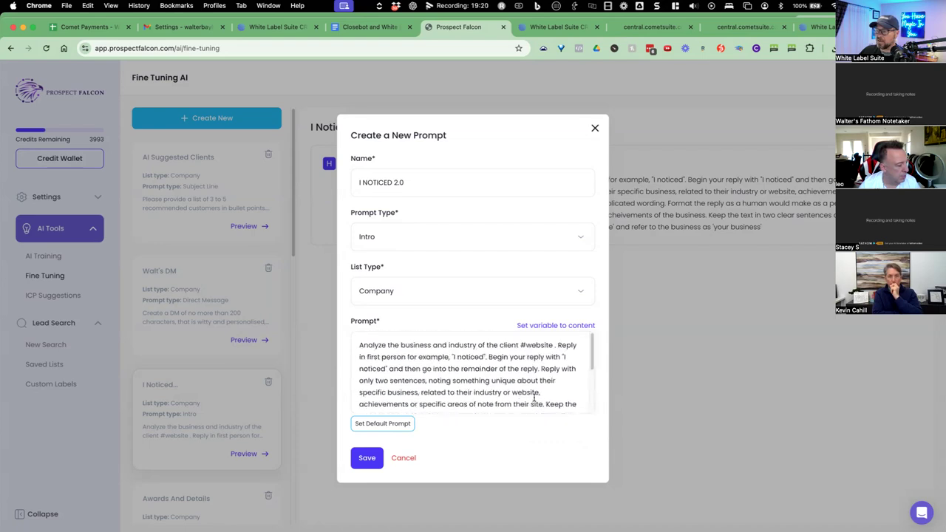
pyautogui.click(403, 457)
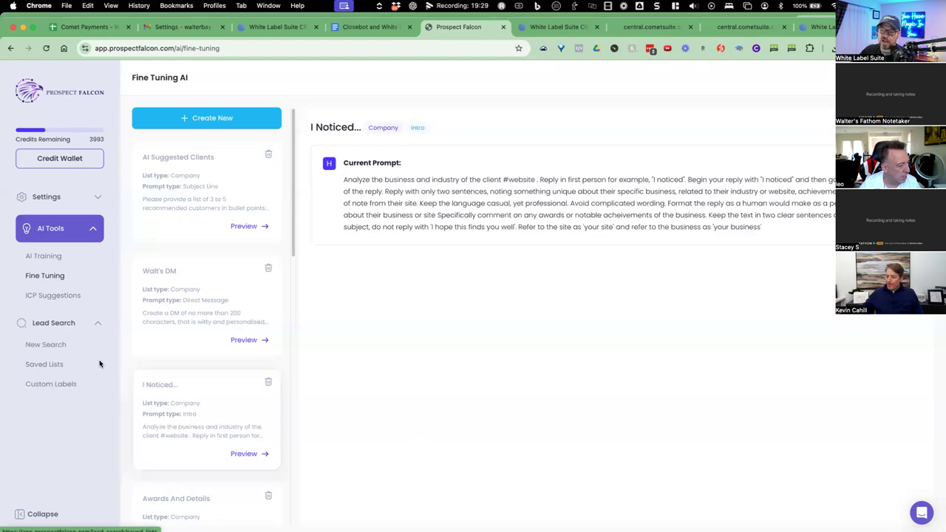
# Add an autofilled contact to Miami Realty Solution Group in Demo - Closebot and select its row.
pyautogui.click(56, 365)
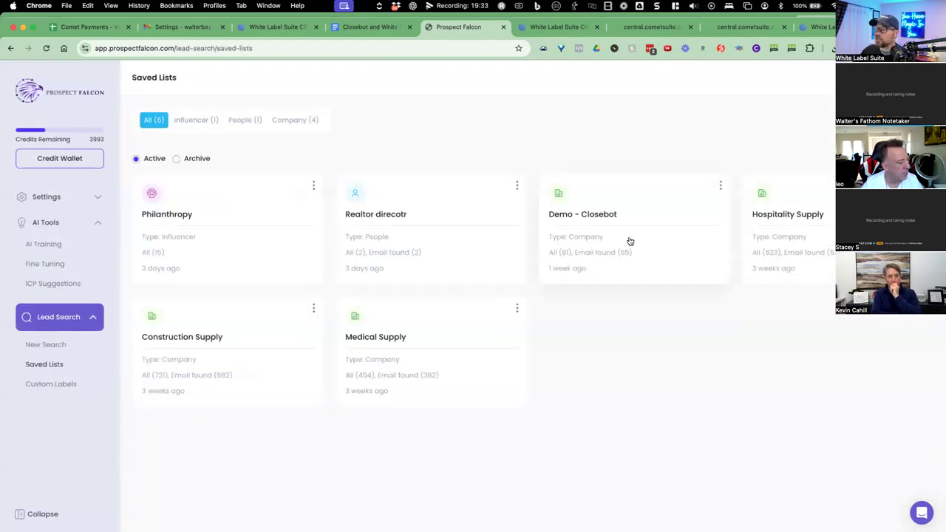
pyautogui.click(629, 241)
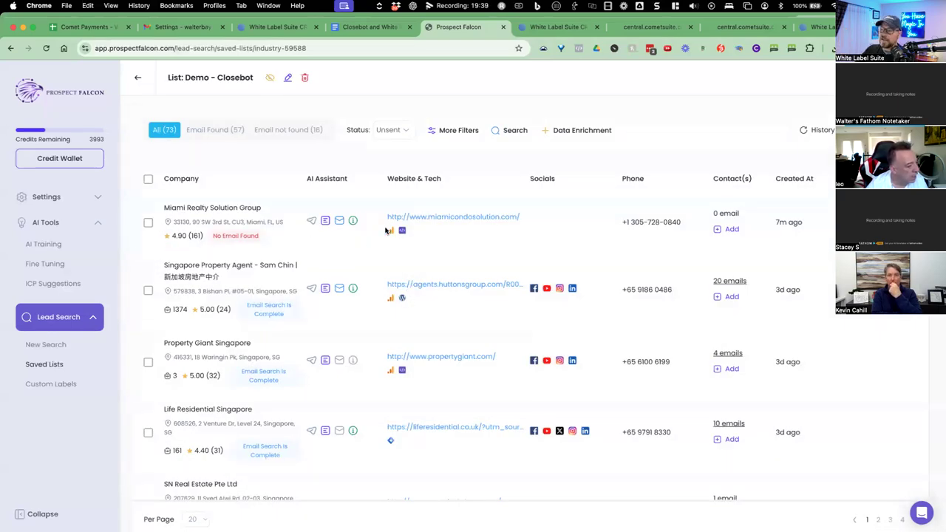
pyautogui.click(732, 229)
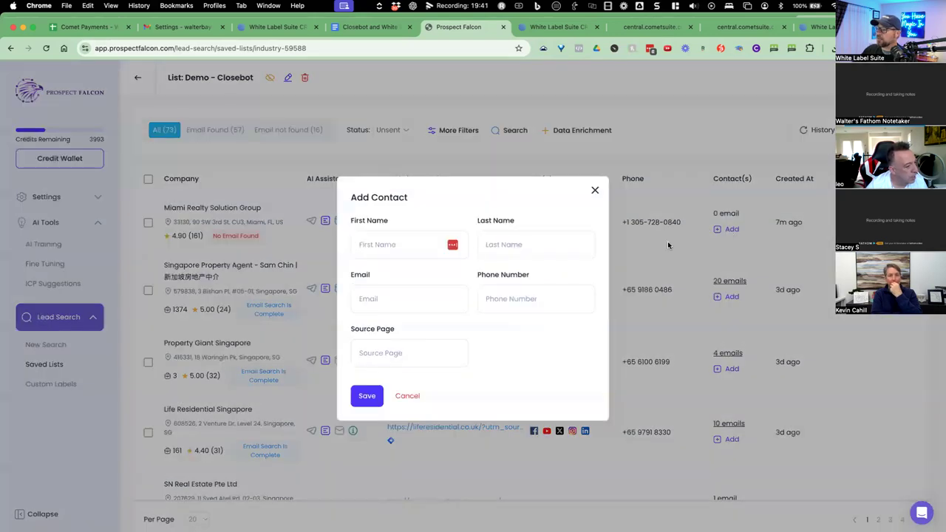
pyautogui.click(409, 246)
pyautogui.click(443, 278)
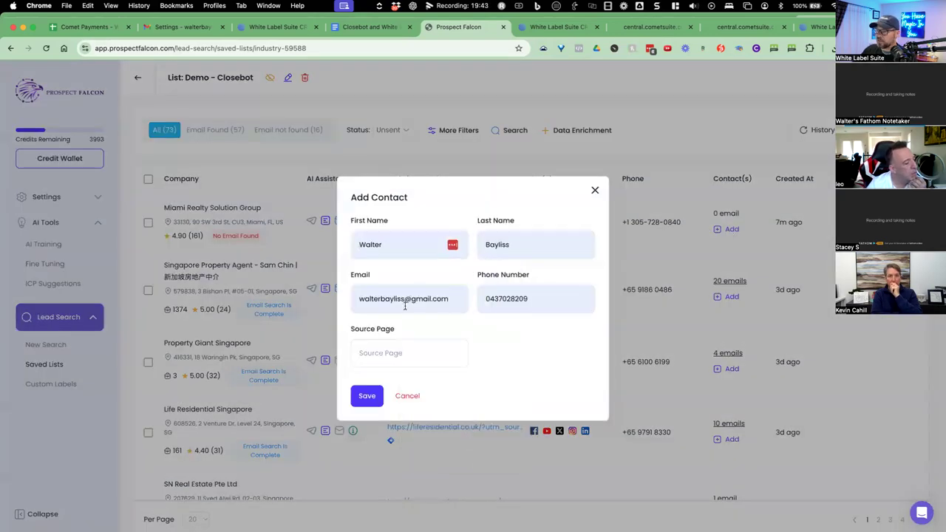
pyautogui.click(368, 396)
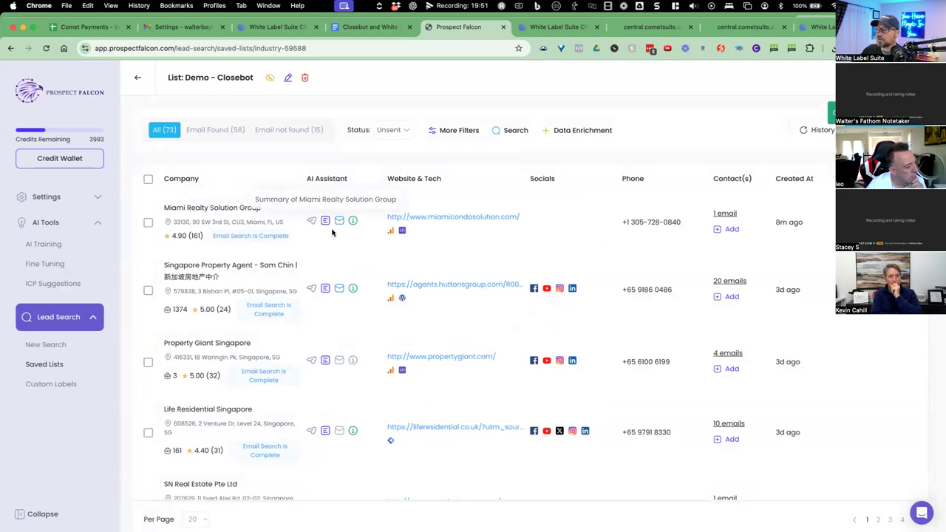
pyautogui.click(149, 223)
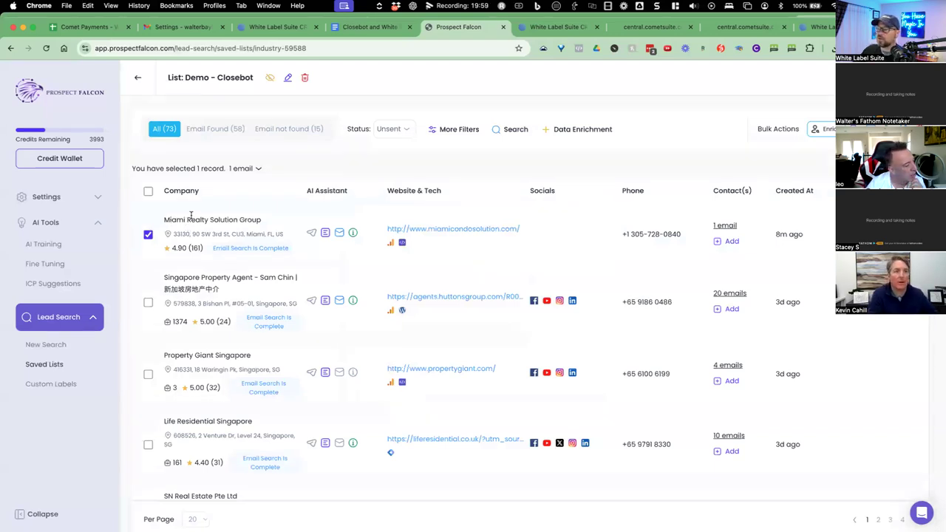
# Confirm Miami Realty's removal via the account menu, then go to White Label Suite's New Search.
pyautogui.moveTo(186, 220); pyautogui.dragTo(509, 221)
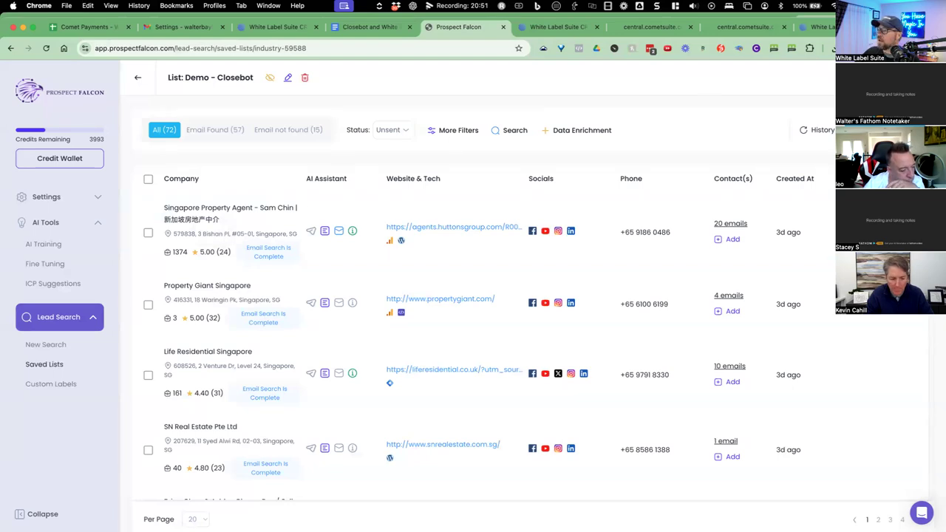
pyautogui.click(908, 77)
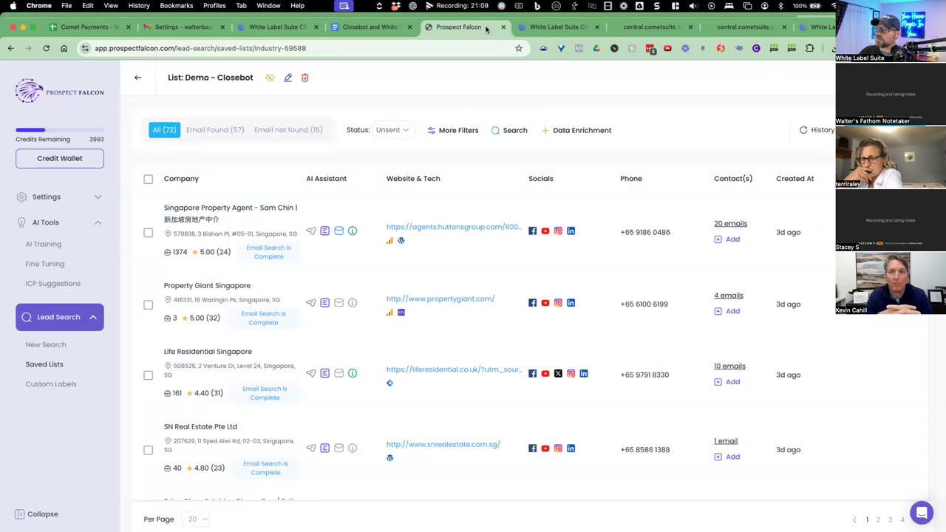
pyautogui.click(819, 26)
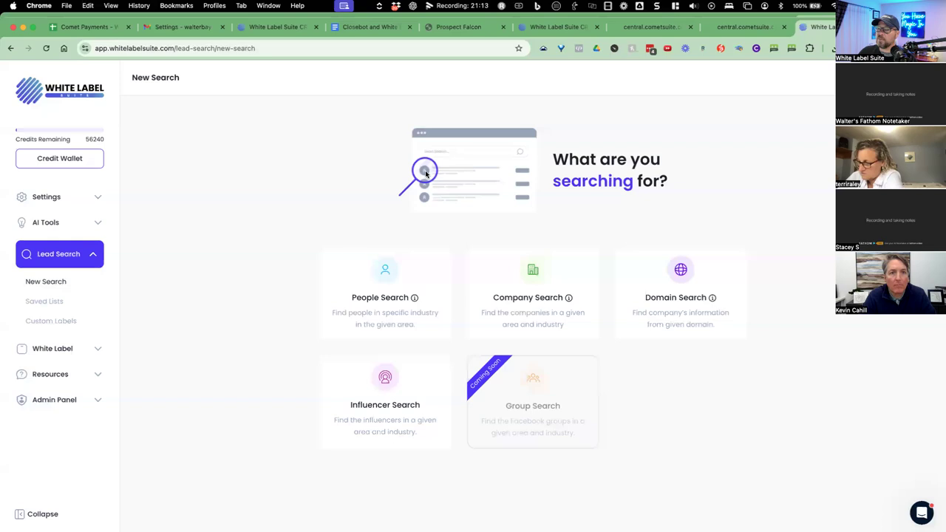
# Enter 'ABC CRM' as the HighLevel name in White Label > Business Account, then return to Prospect Falcon.
pyautogui.click(94, 353)
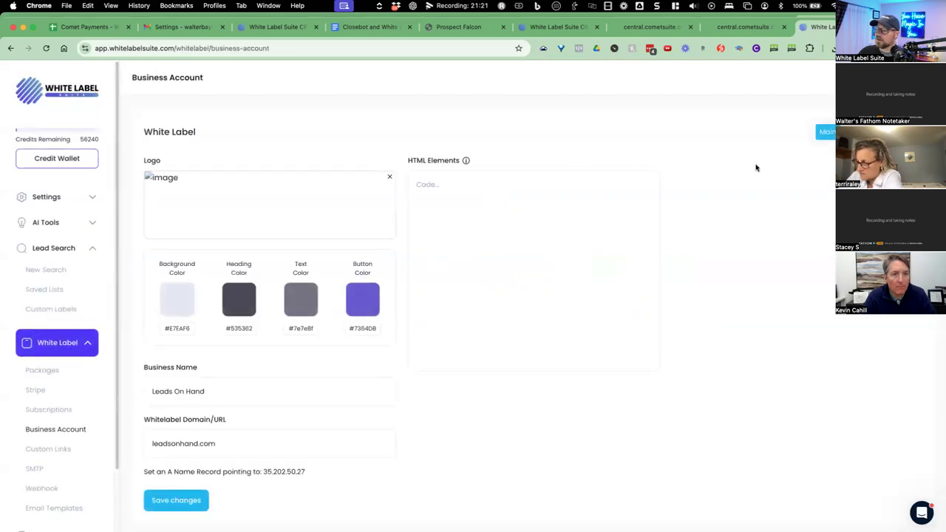
pyautogui.click(860, 131)
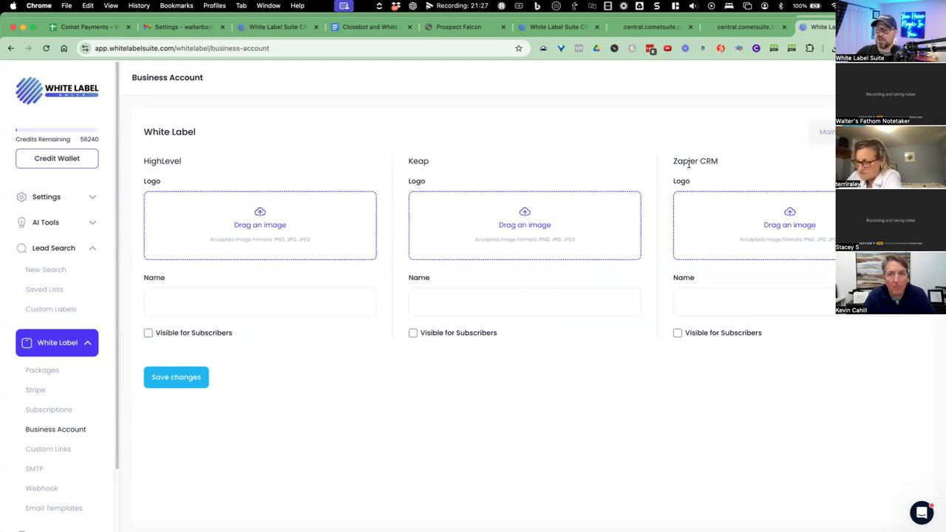
pyautogui.click(212, 304)
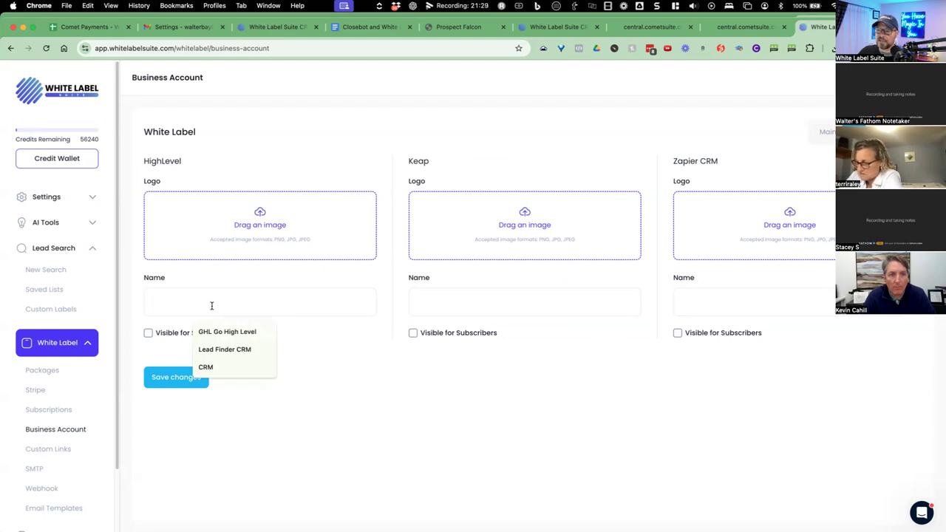
pyautogui.write('ABC')
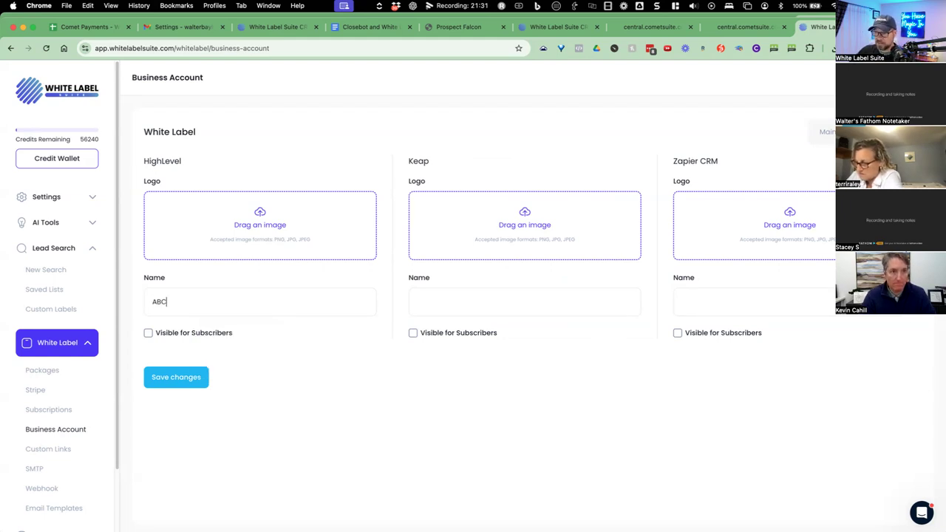
pyautogui.write(' leads')
pyautogui.press('BackSpace')
pyautogui.press('BackSpace')
pyautogui.press('BackSpace')
pyautogui.press('BackSpace')
pyautogui.press('BackSpace')
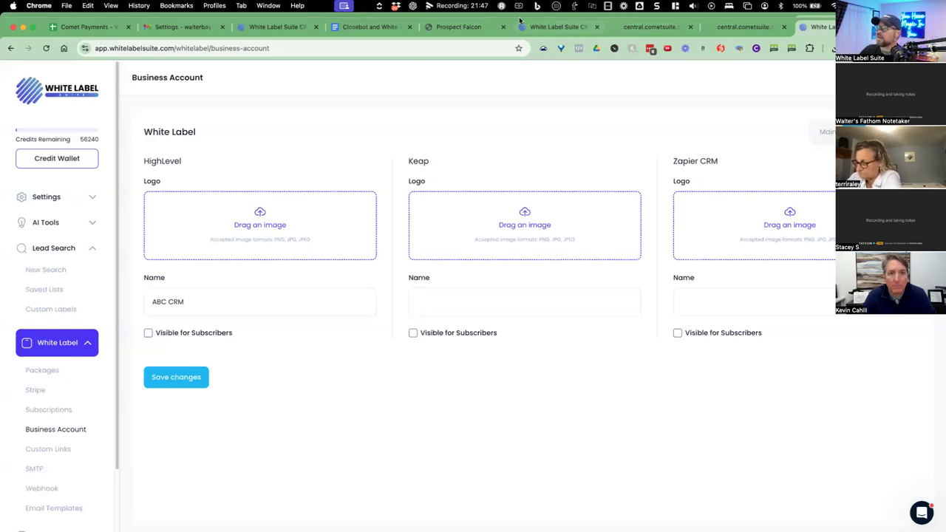
pyautogui.click(473, 29)
# Check the HighLevel integration name in Prospect Falcon's CRM integration settings.
pyautogui.click(916, 77)
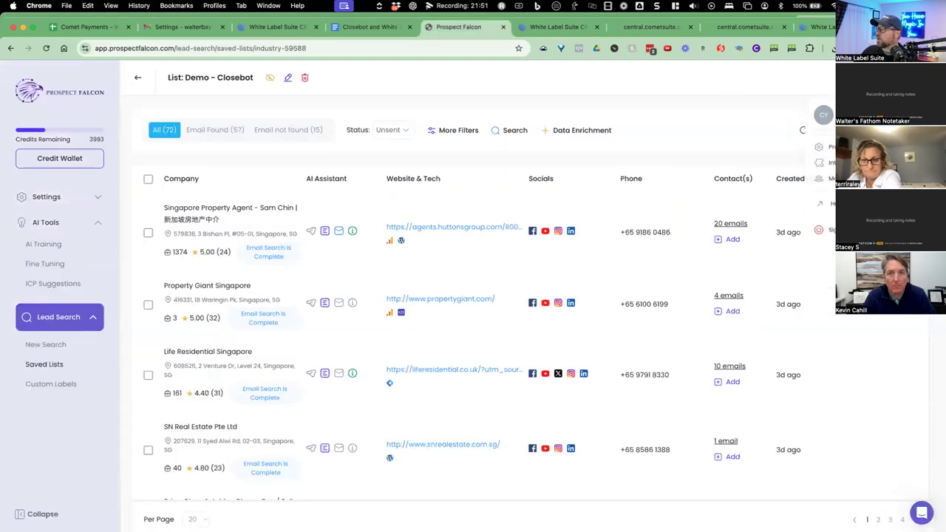
pyautogui.click(827, 166)
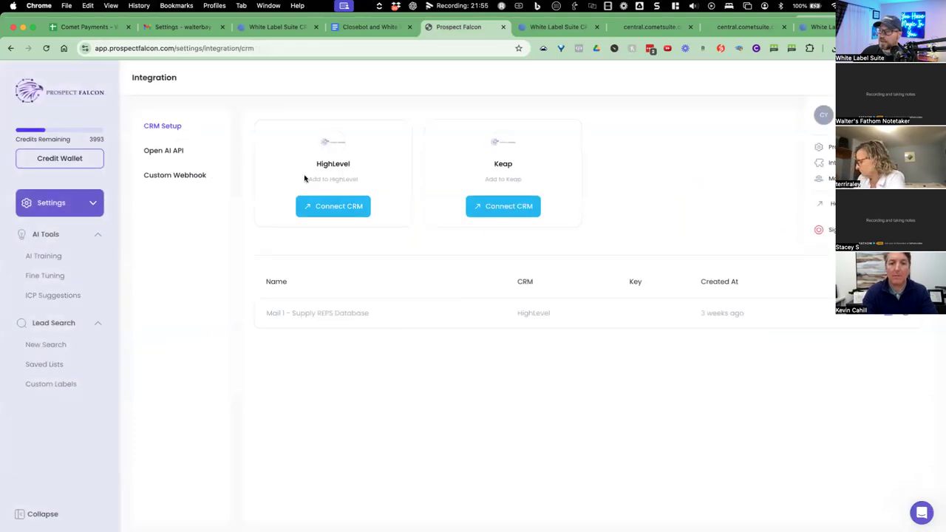
pyautogui.moveTo(314, 169); pyautogui.dragTo(350, 164)
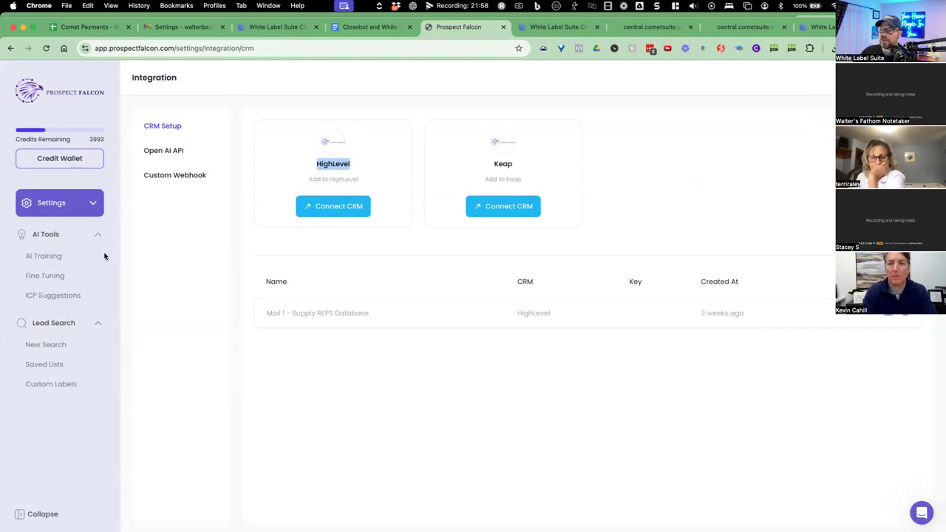
# In Demo - Closebot, select the first company and swap its chosen email contact.
pyautogui.click(45, 365)
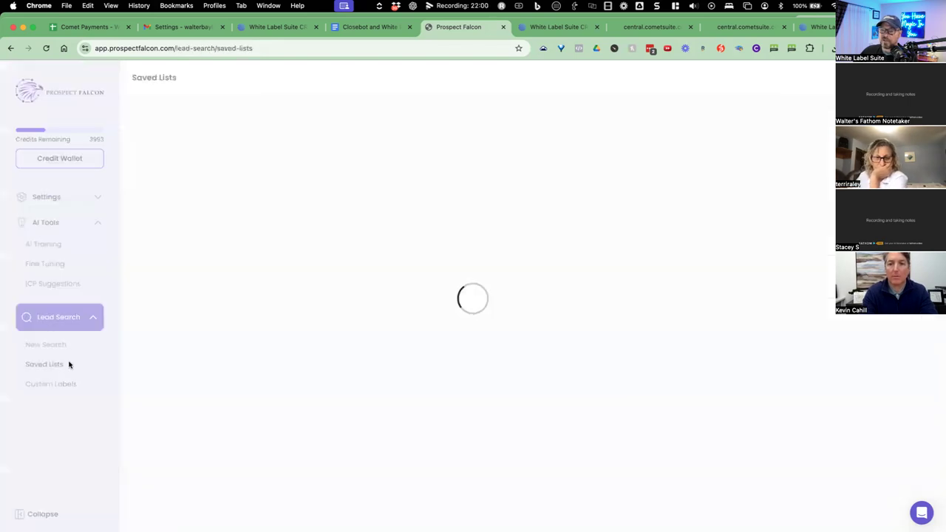
pyautogui.click(546, 248)
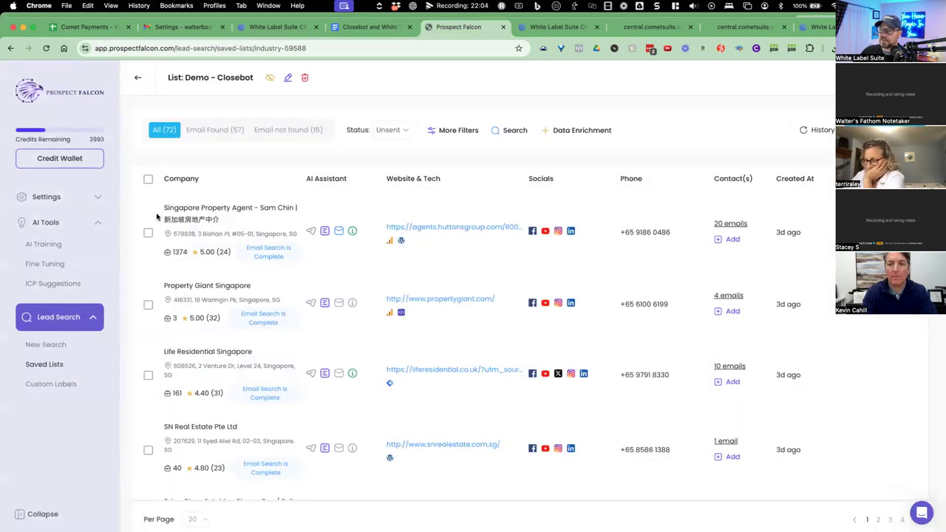
pyautogui.click(148, 232)
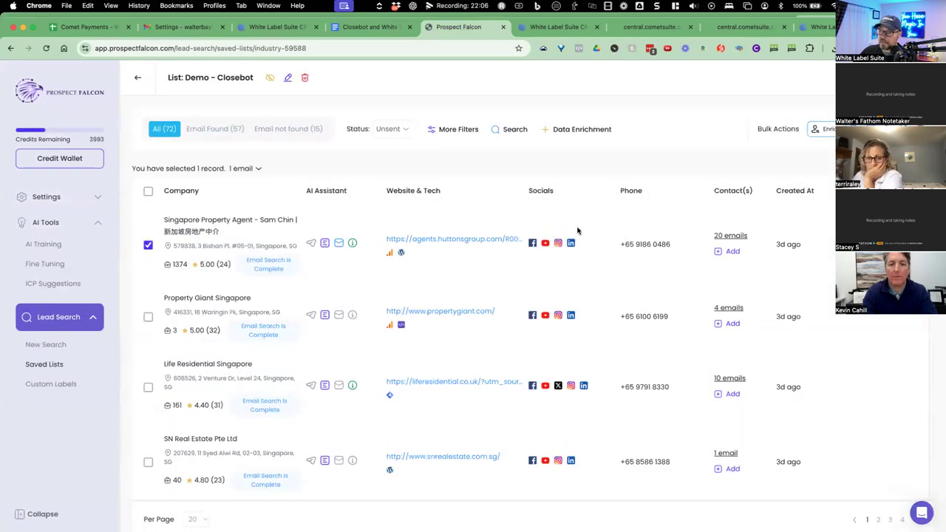
pyautogui.click(729, 236)
pyautogui.click(155, 390)
pyautogui.click(155, 326)
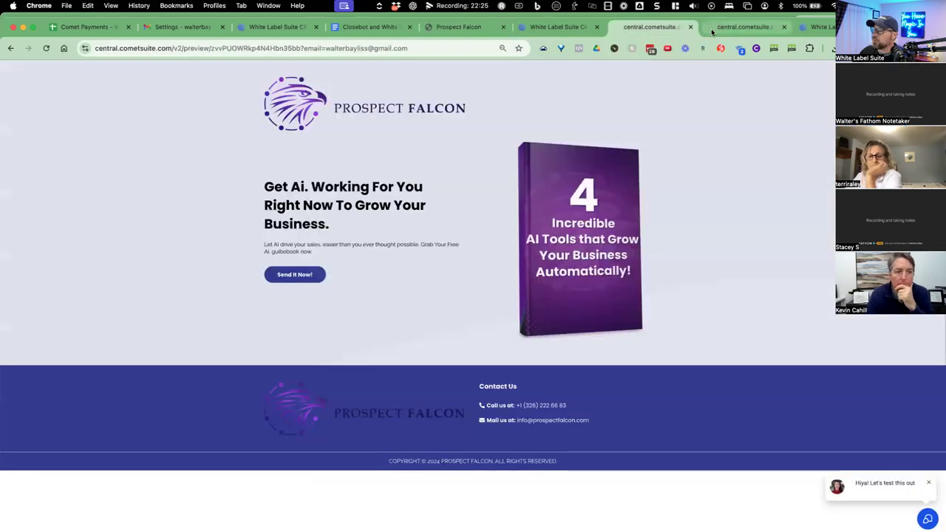
# Move through the landing-page preview and sign-in tabs to the White Label business account tab.
pyautogui.click(743, 26)
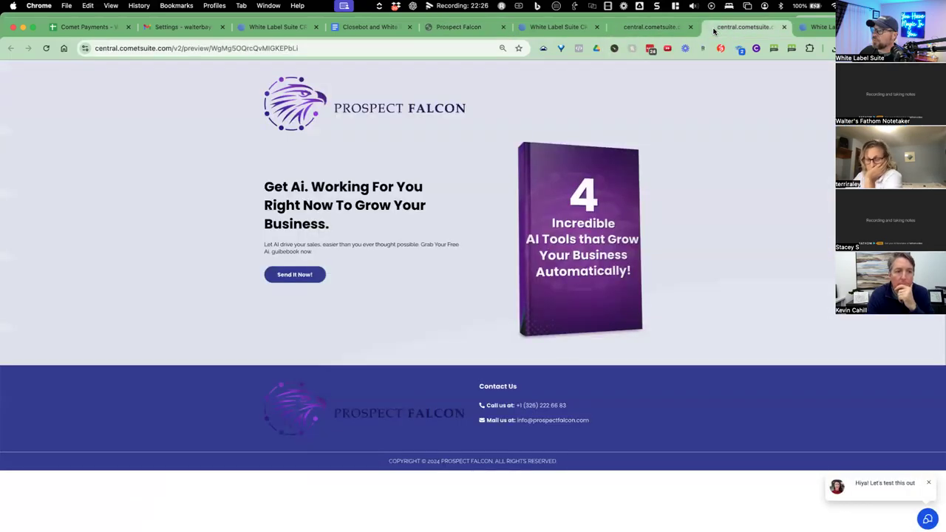
pyautogui.click(555, 30)
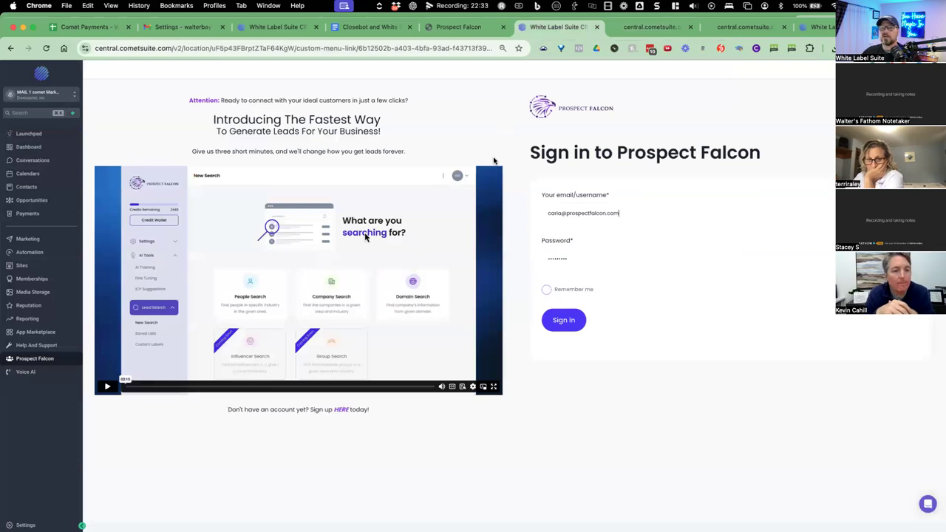
pyautogui.click(803, 25)
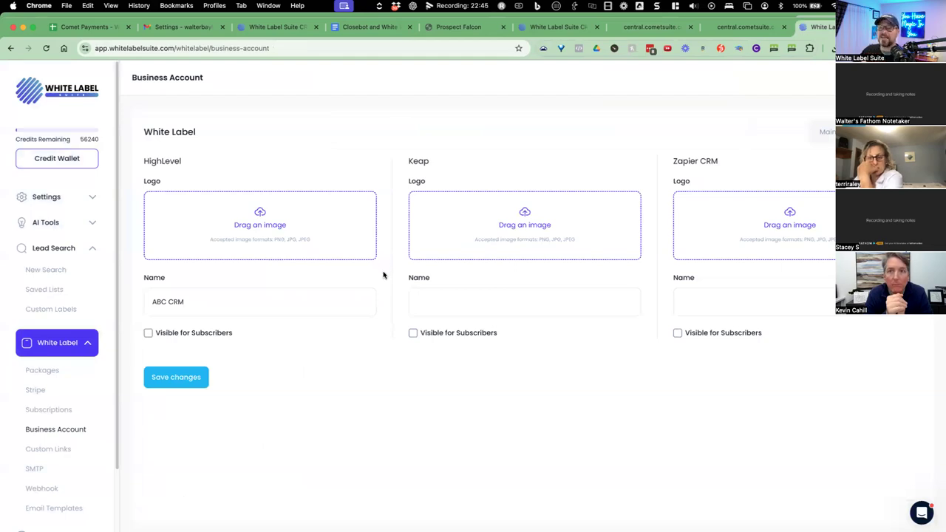
# Tick Visible for Subscribers for HighLevel (ABC CRM) and Keap, leaving Zapier CRM unticked.
pyautogui.click(147, 333)
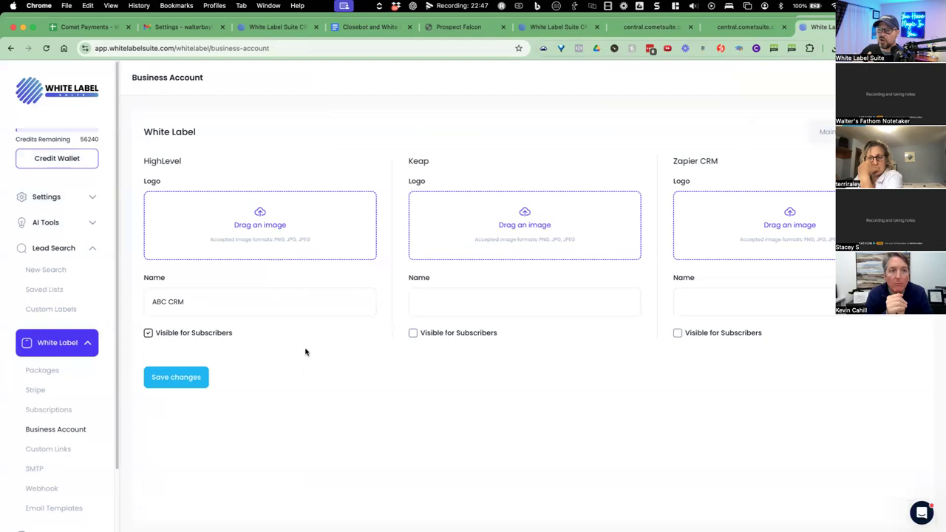
pyautogui.click(411, 334)
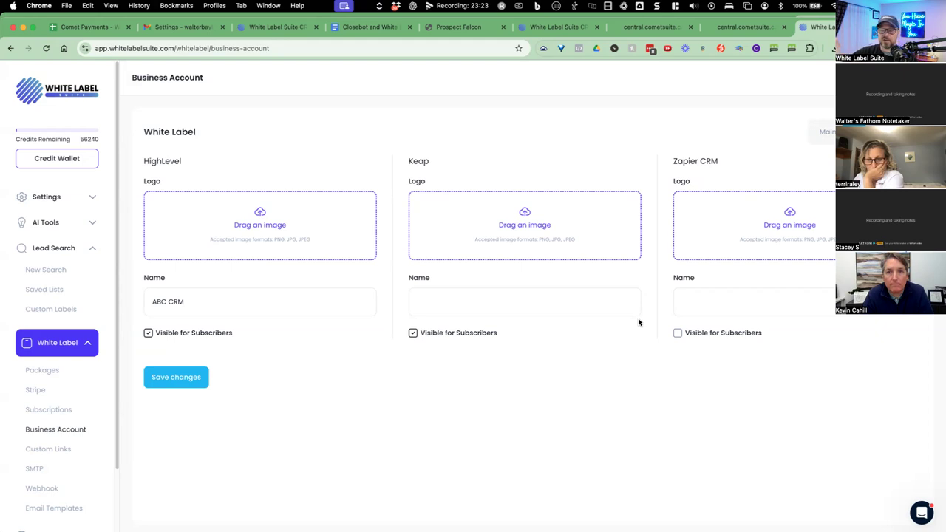
pyautogui.moveTo(711, 161); pyautogui.dragTo(683, 162)
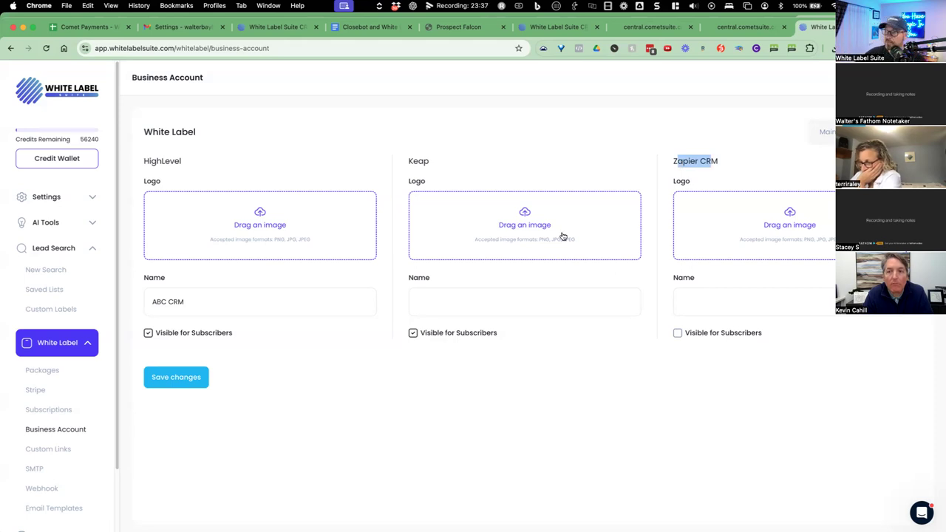
pyautogui.click(281, 27)
# Open Contacts and the newest lead's record for Miami Realty Solution Group.
pyautogui.click(550, 26)
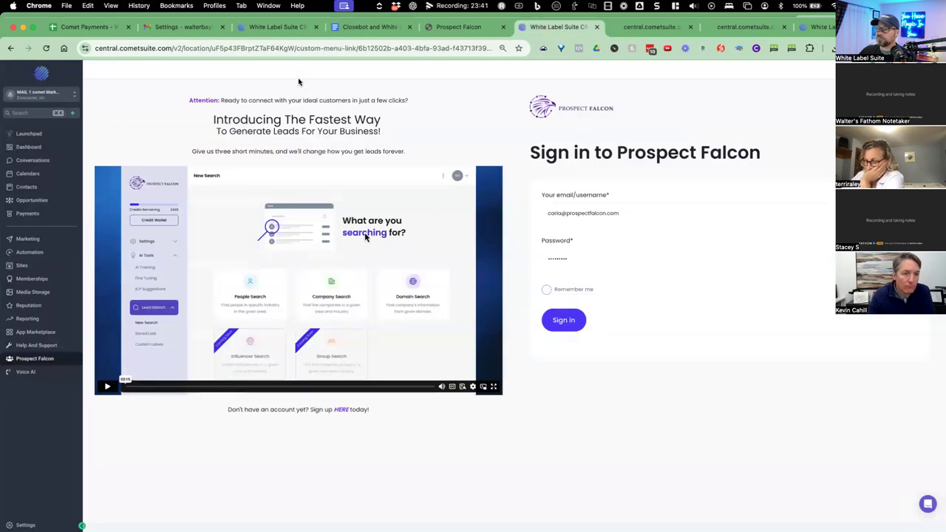
pyautogui.click(53, 190)
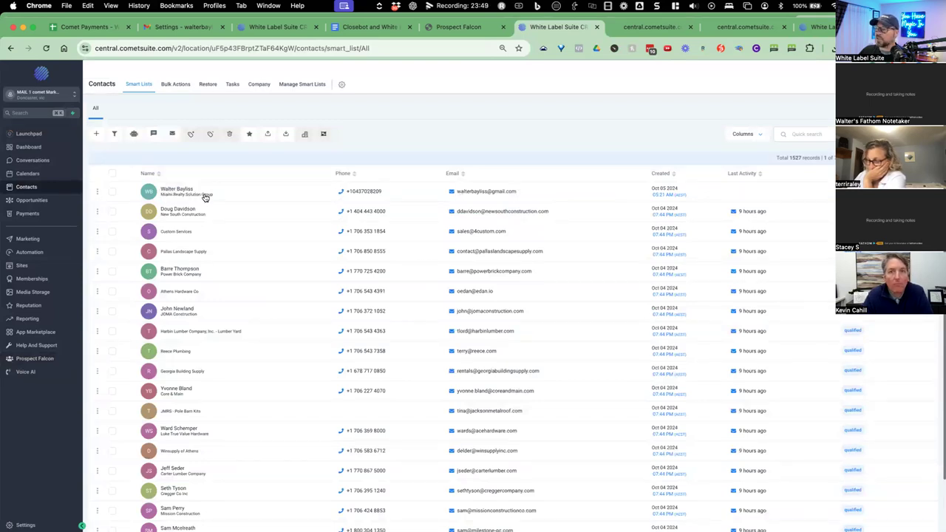
pyautogui.click(250, 201)
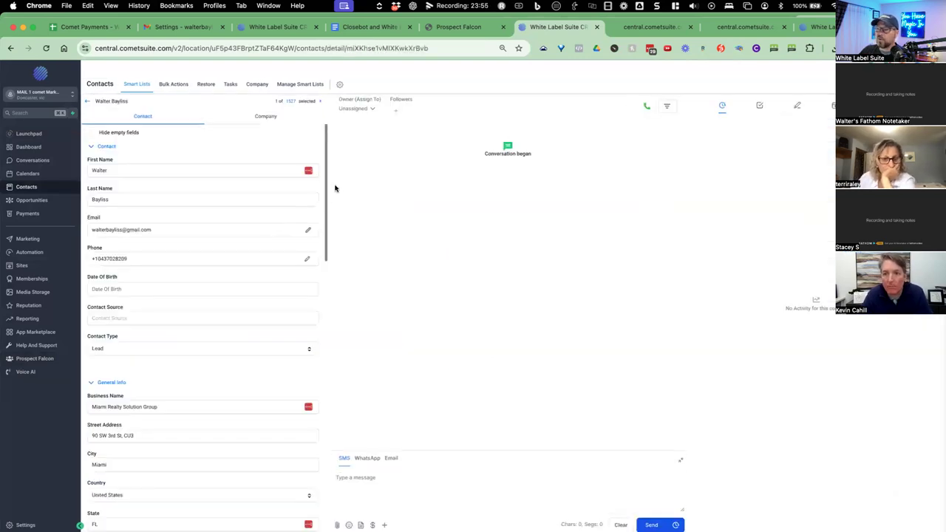
# Review the lead's Intro By AI, AI Summary and Subject field contents.
pyautogui.moveTo(325, 187); pyautogui.dragTo(310, 365)
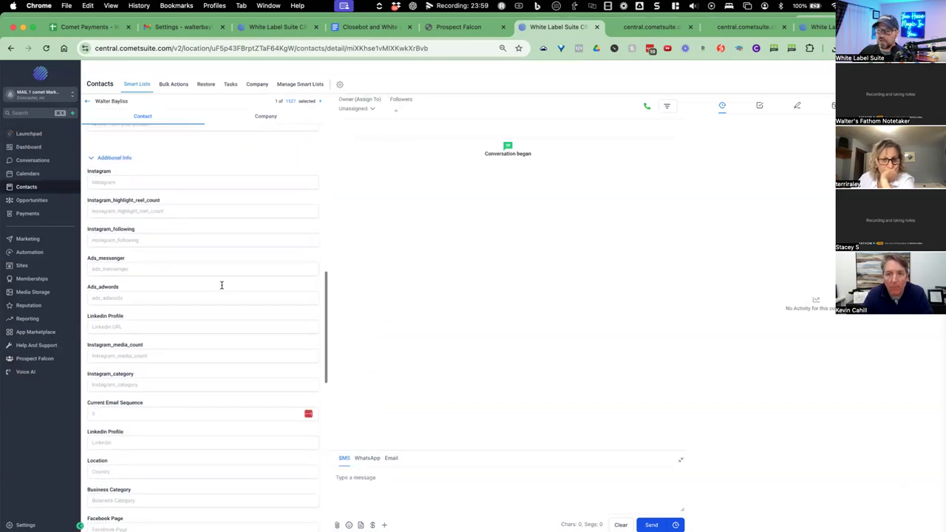
pyautogui.scroll(-3, 163, 256)
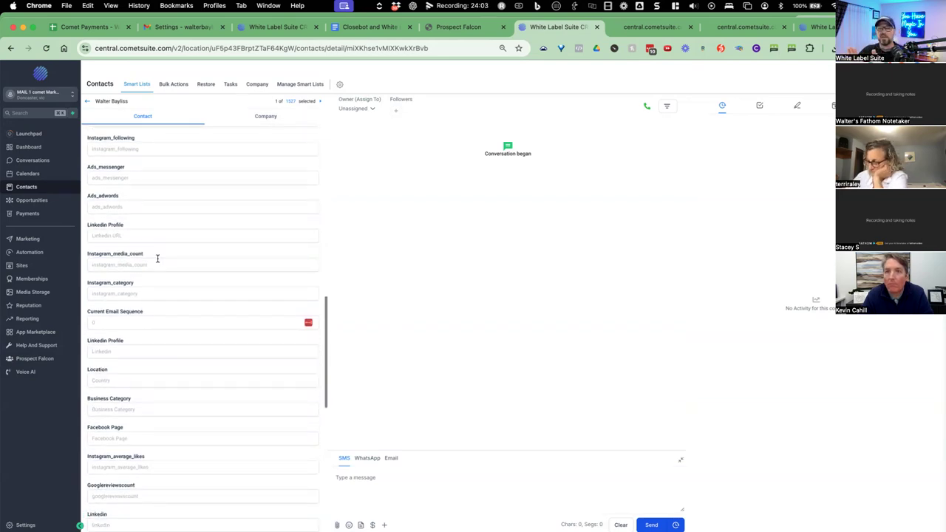
pyautogui.scroll(-2, 159, 258)
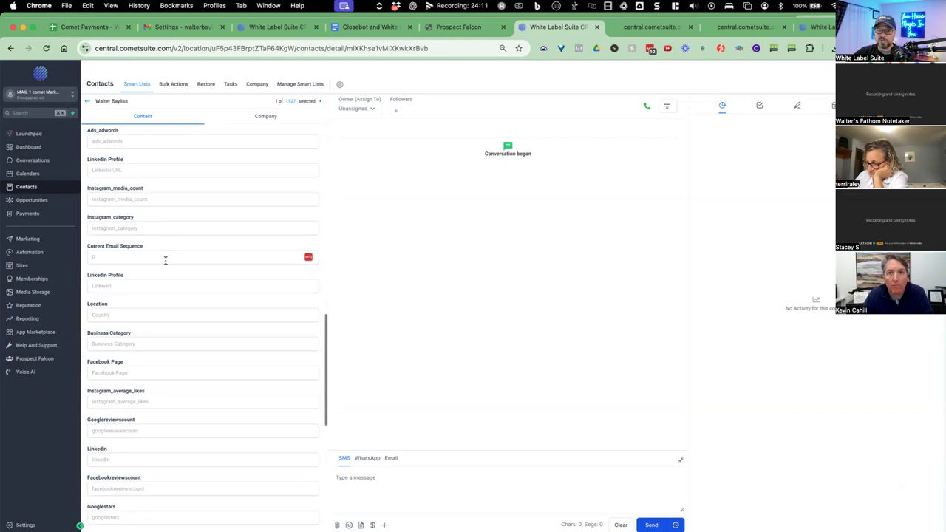
pyautogui.scroll(-3, 167, 261)
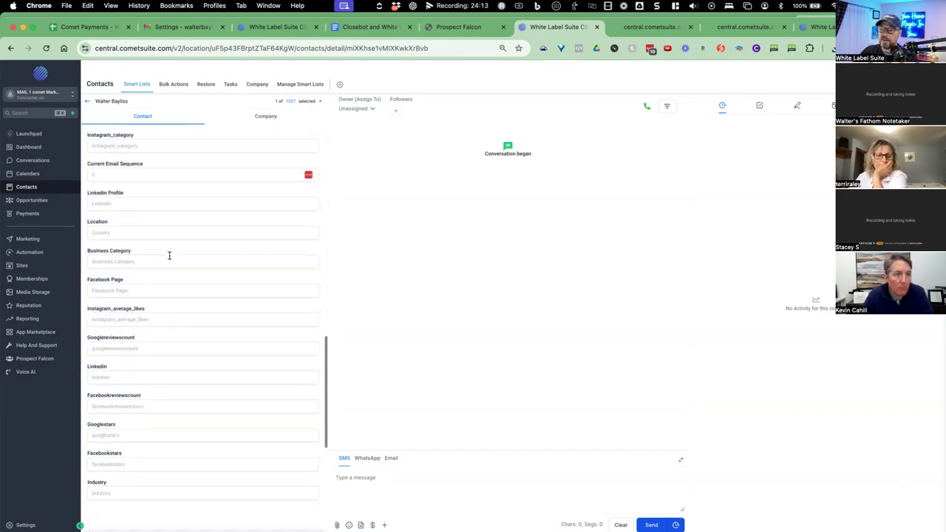
pyautogui.scroll(-15, 168, 262)
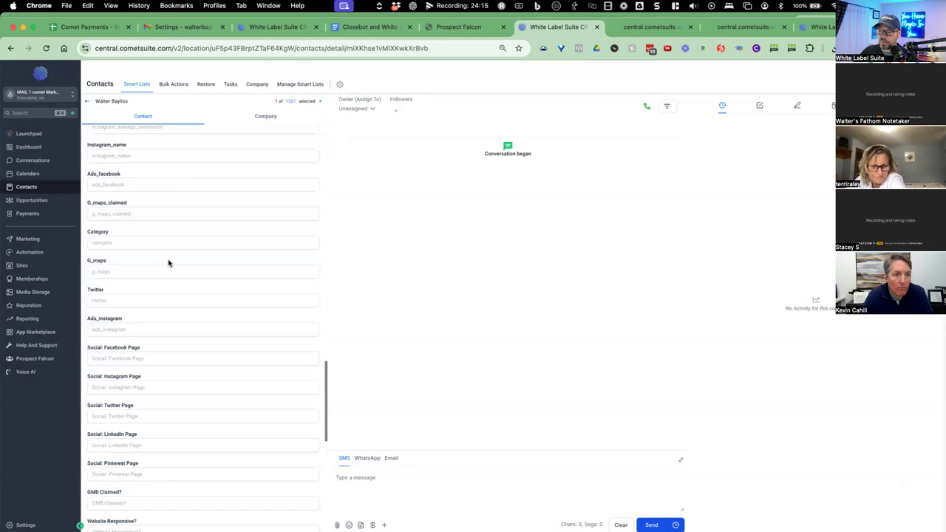
pyautogui.scroll(-15, 167, 263)
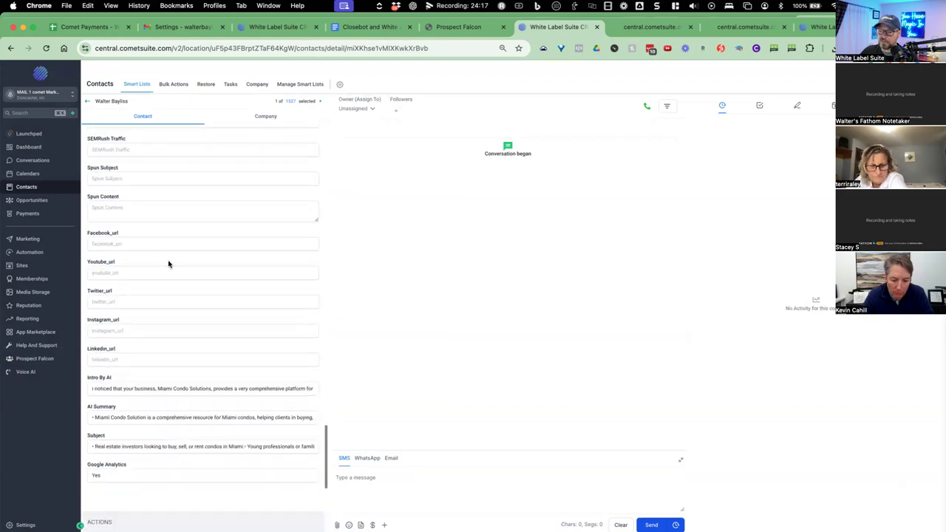
pyautogui.moveTo(90, 387); pyautogui.dragTo(190, 388)
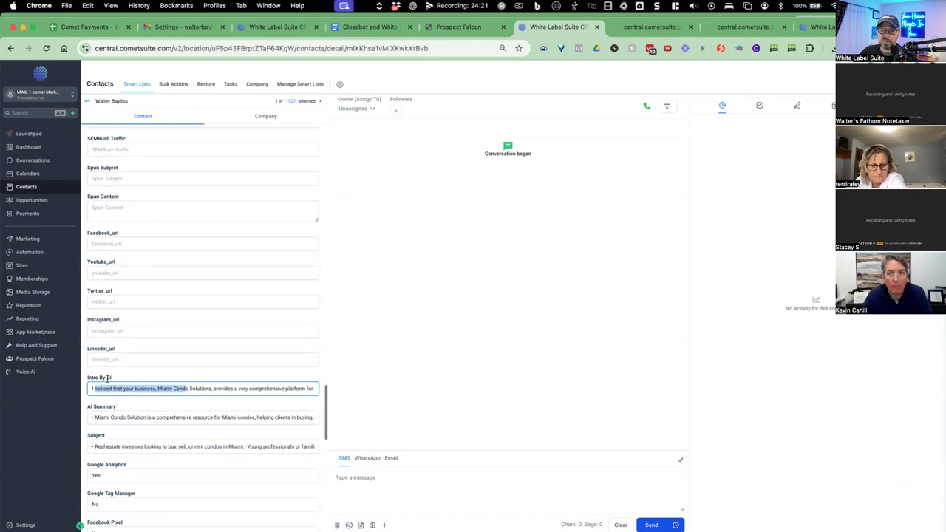
pyautogui.moveTo(98, 417); pyautogui.dragTo(147, 419)
pyautogui.moveTo(97, 446); pyautogui.dragTo(190, 447)
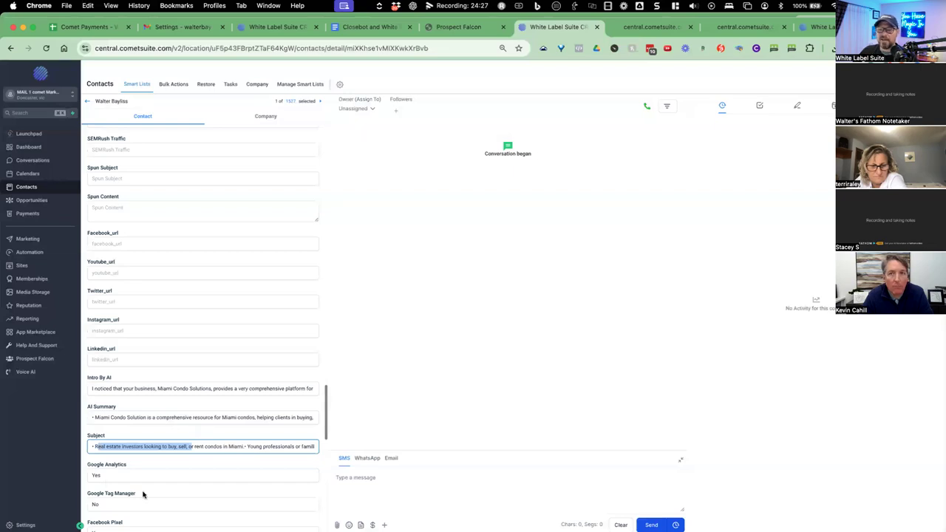
pyautogui.scroll(-4, 105, 466)
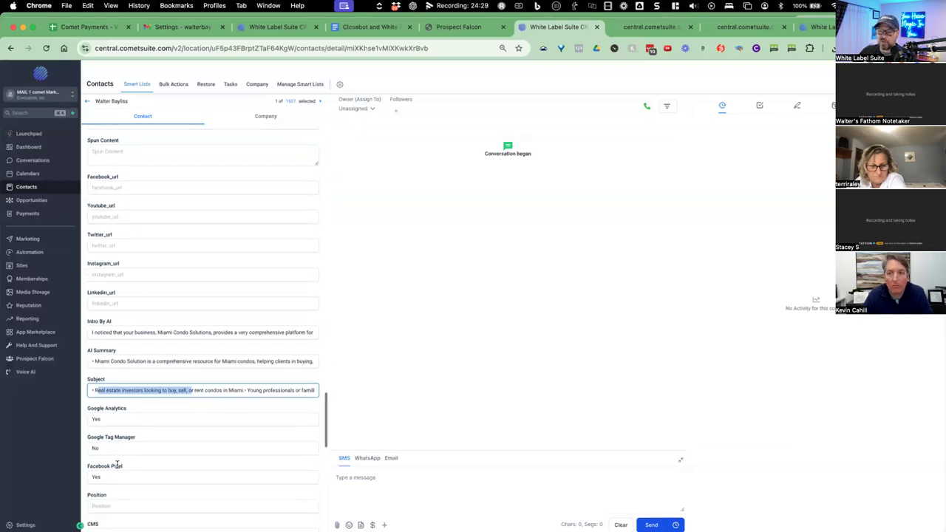
pyautogui.scroll(-1, 117, 467)
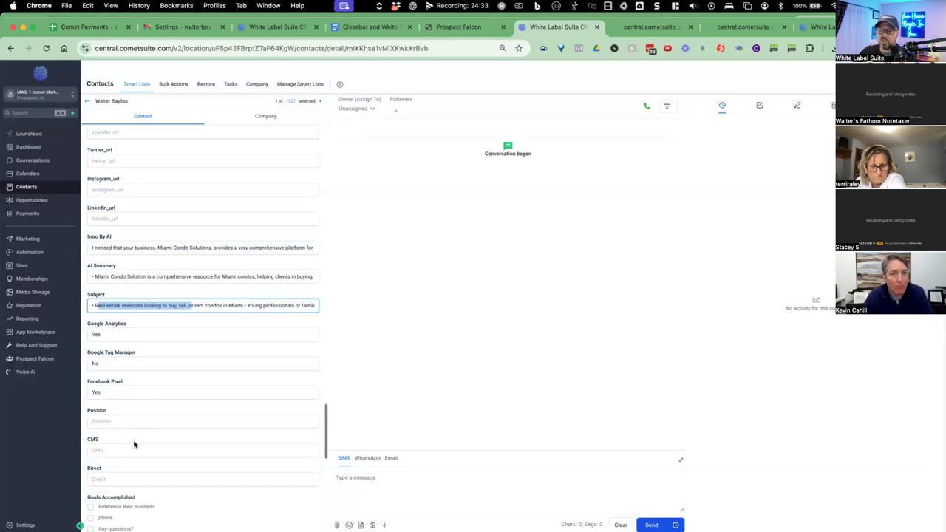
pyautogui.moveTo(325, 442); pyautogui.dragTo(312, 136)
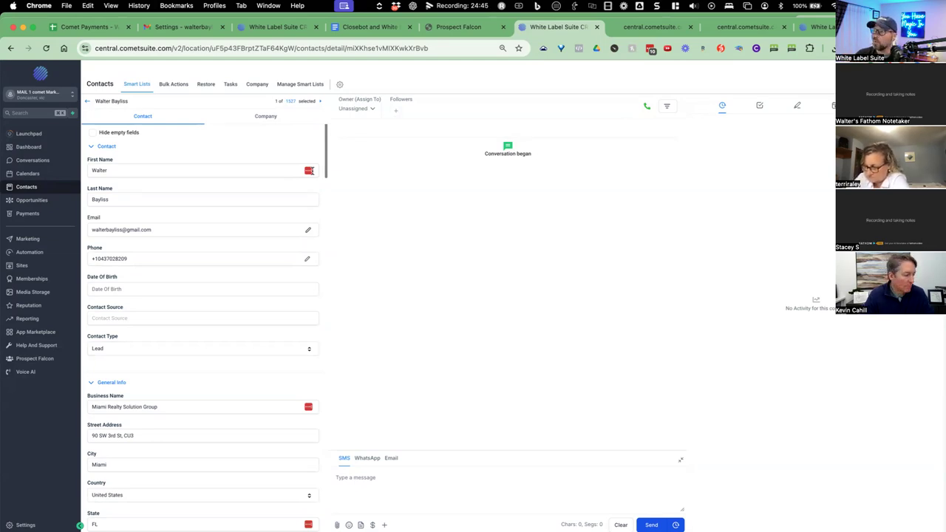
# Return to the central.cometsuite landing-page preview.
pyautogui.click(640, 30)
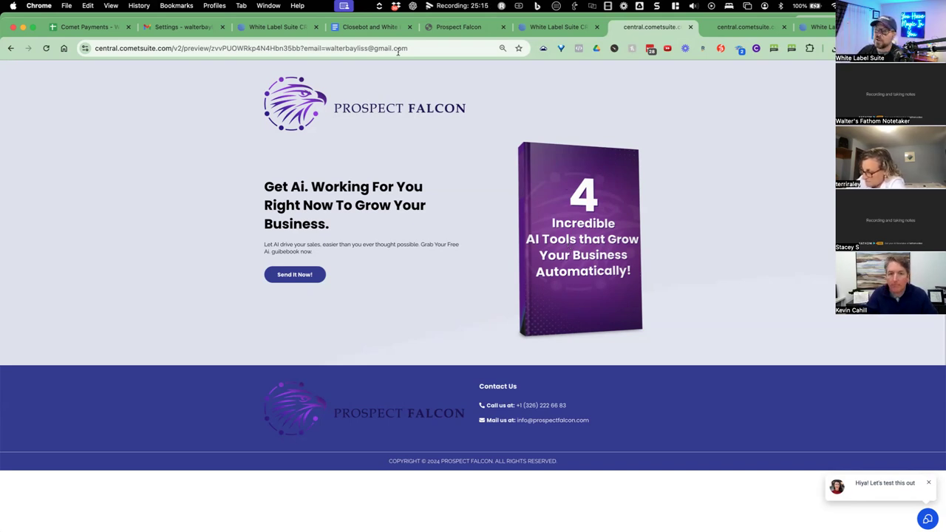
# Select the e-mail part of the preview address, then open the 'Where Shall We Send It?' form via Send It Now!
pyautogui.moveTo(325, 49); pyautogui.dragTo(407, 49)
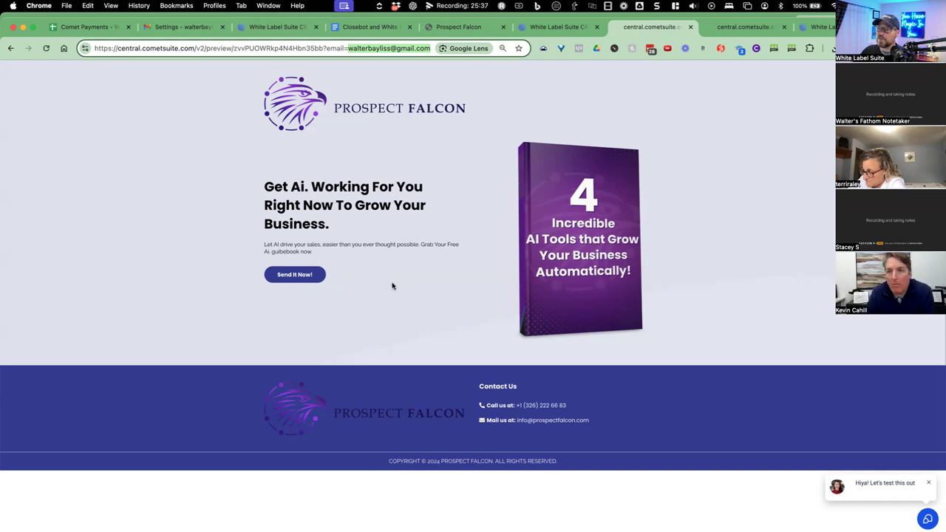
pyautogui.click(294, 274)
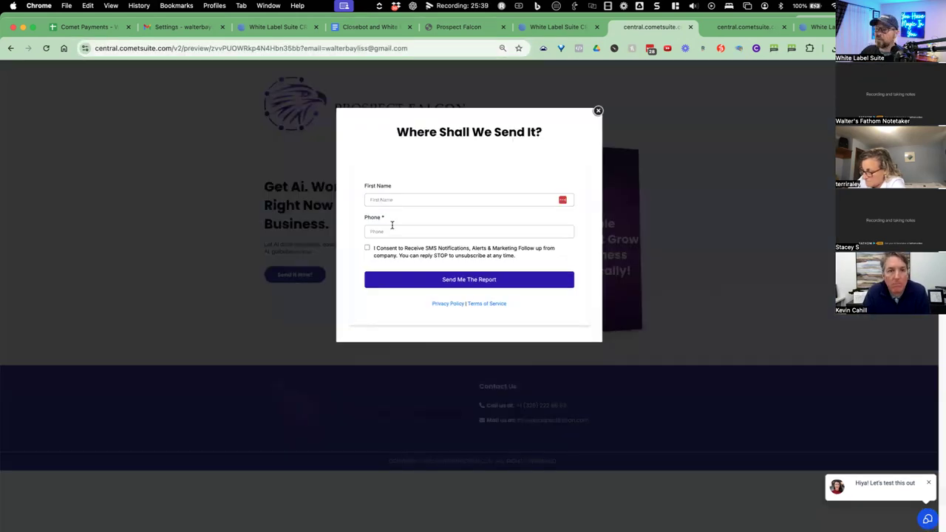
pyautogui.click(390, 201)
pyautogui.click(454, 220)
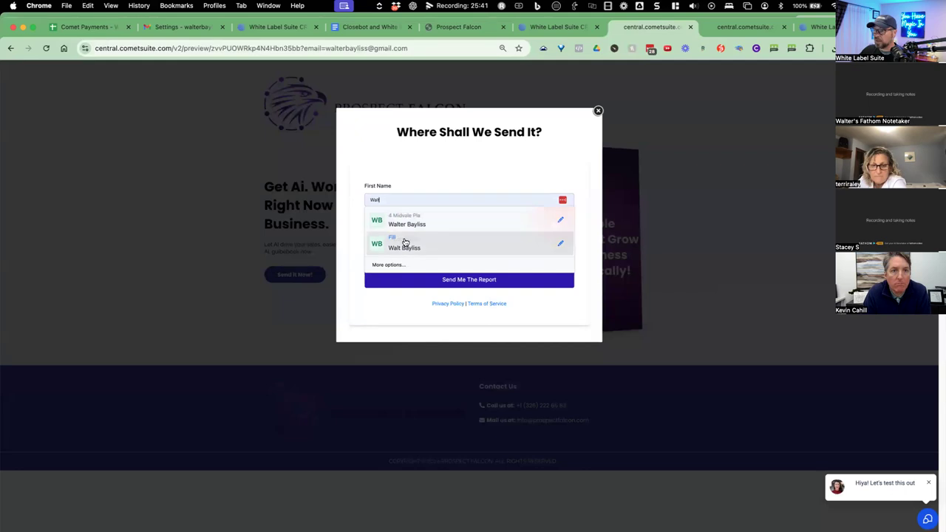
pyautogui.click(386, 230)
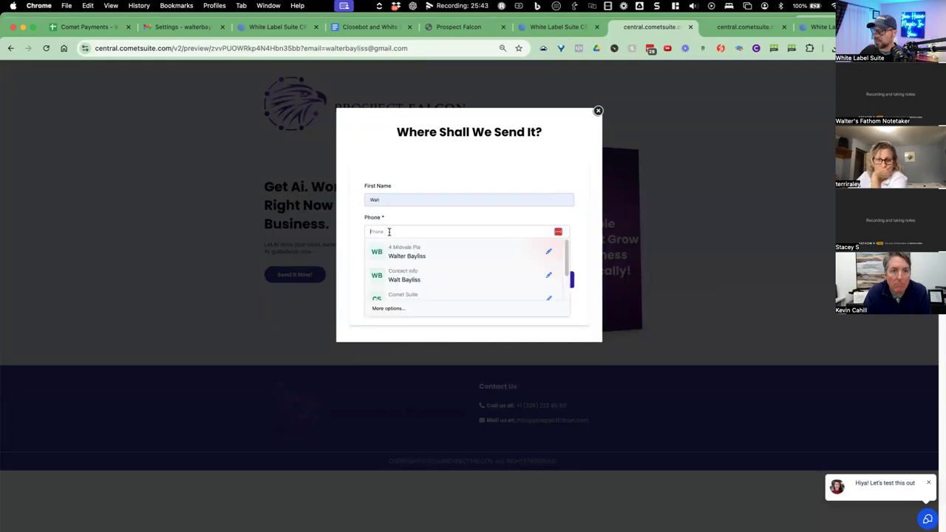
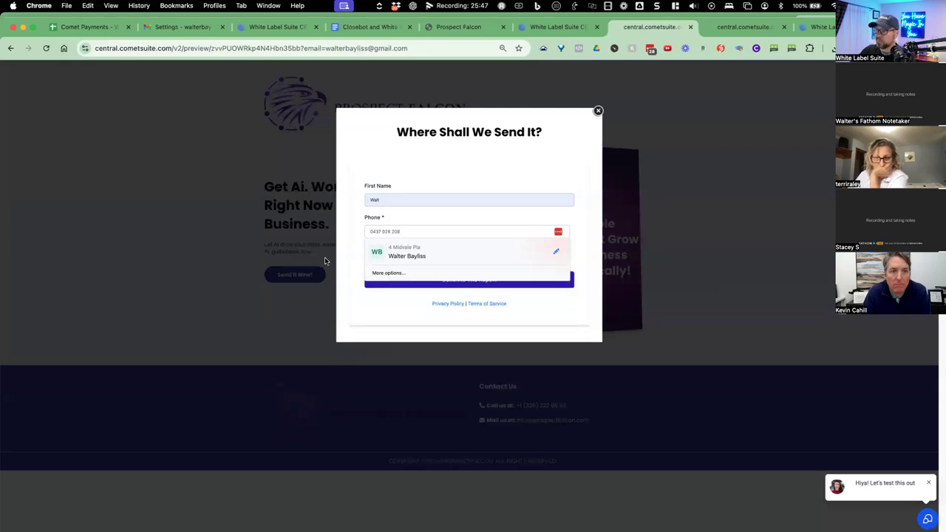
pyautogui.click(341, 264)
pyautogui.click(366, 248)
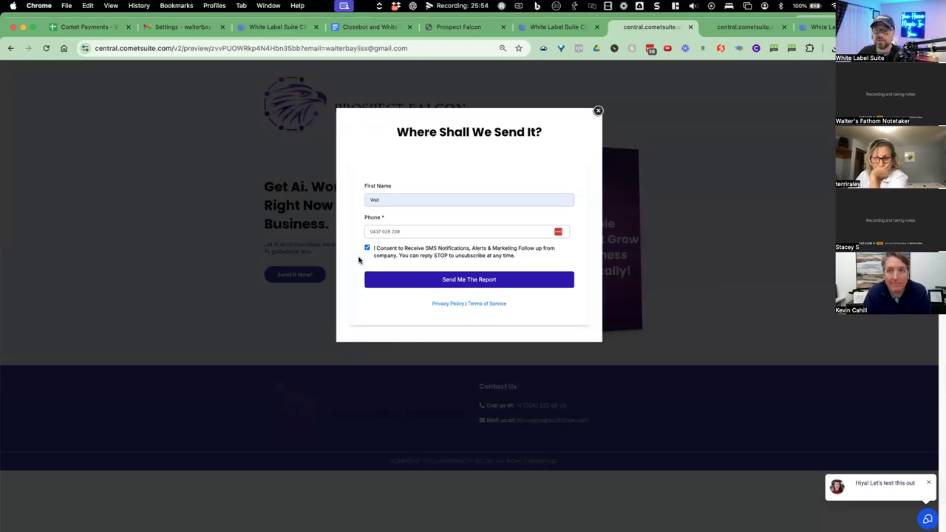
pyautogui.click(456, 286)
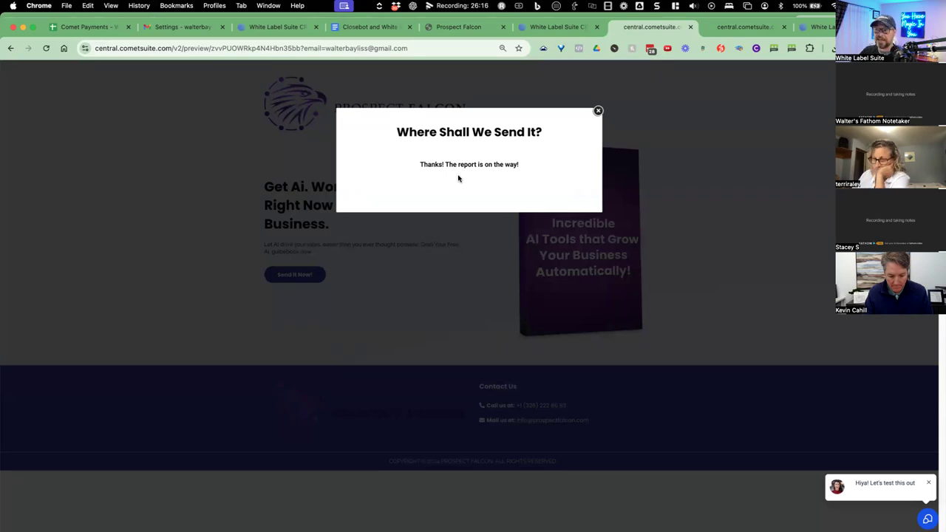
pyautogui.click(597, 113)
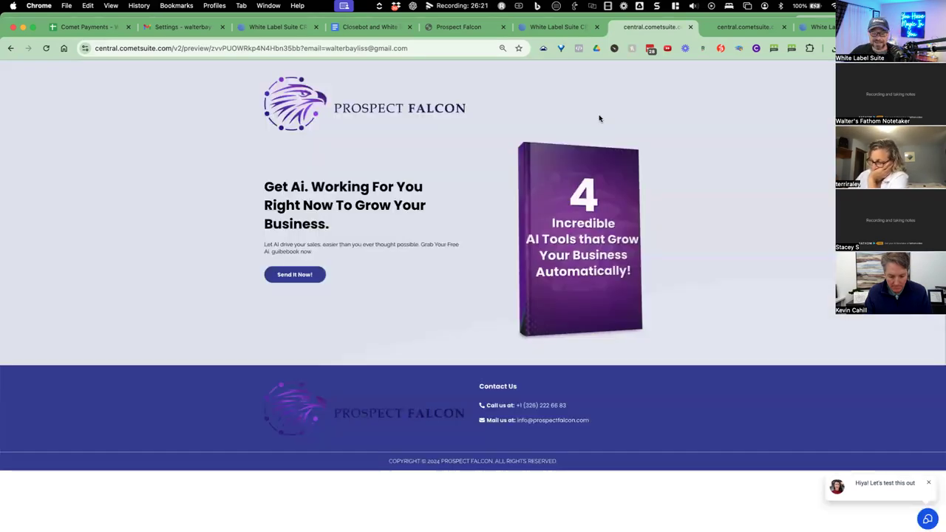
# Glance at the Prospect Falcon Day 1 email draft, then return to the new lead's contact record.
pyautogui.click(291, 27)
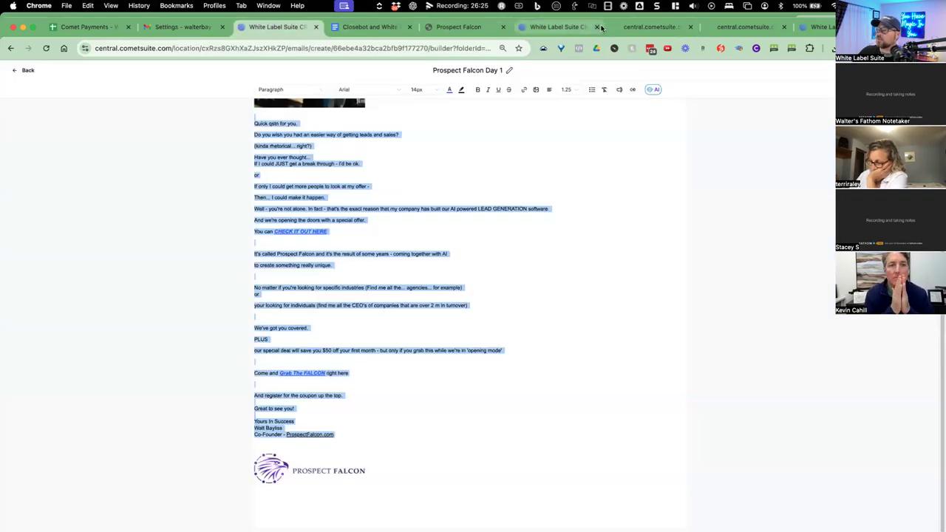
pyautogui.click(565, 28)
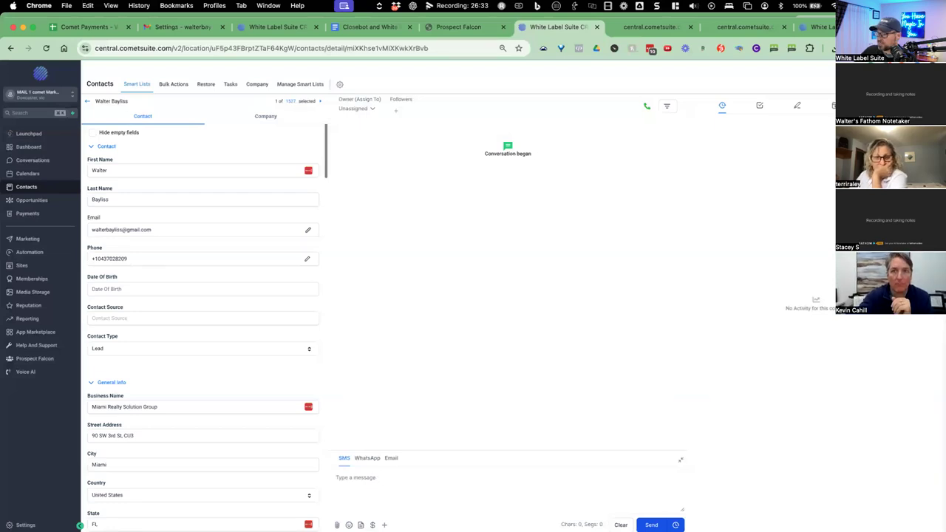
# Send the lead an SMS reading 'hi' from the CRM, then bring up iPhone Mirroring.
pyautogui.click(403, 480)
pyautogui.write('hi')
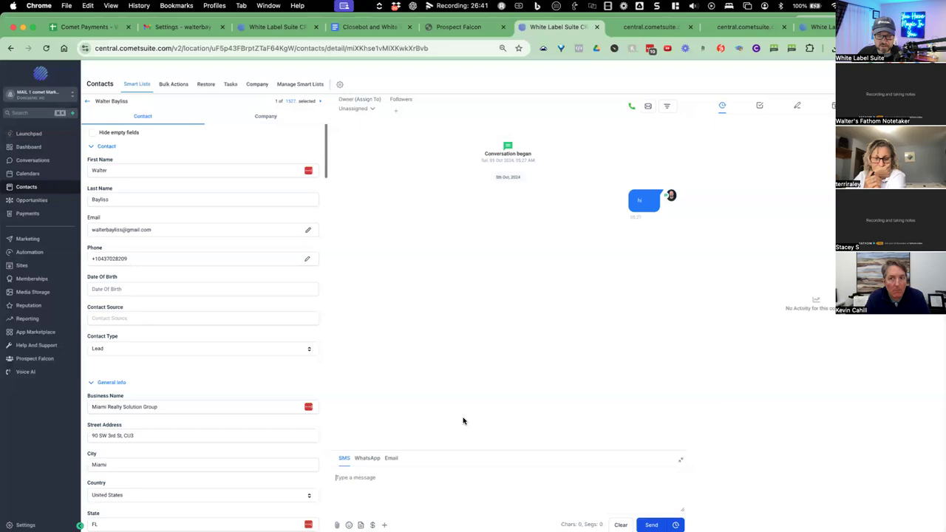
pyautogui.click(595, 512)
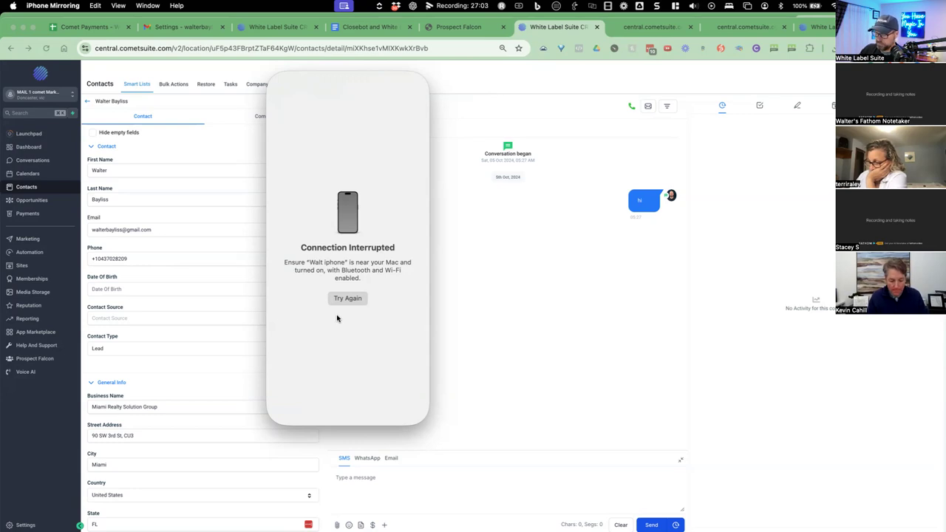
# Reconnect iPhone Mirroring by unlocking with the Mac password, then open Messages from the Phone folder.
pyautogui.click(357, 298)
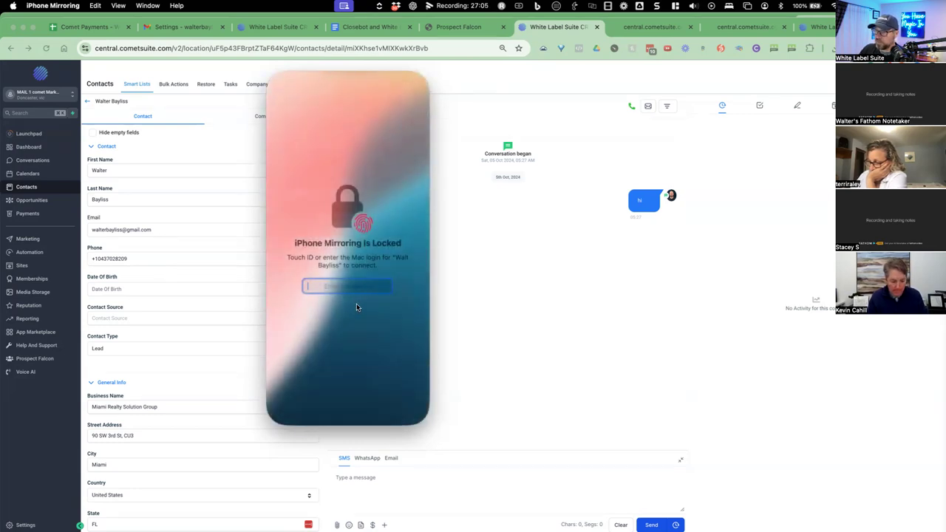
pyautogui.write('•••')
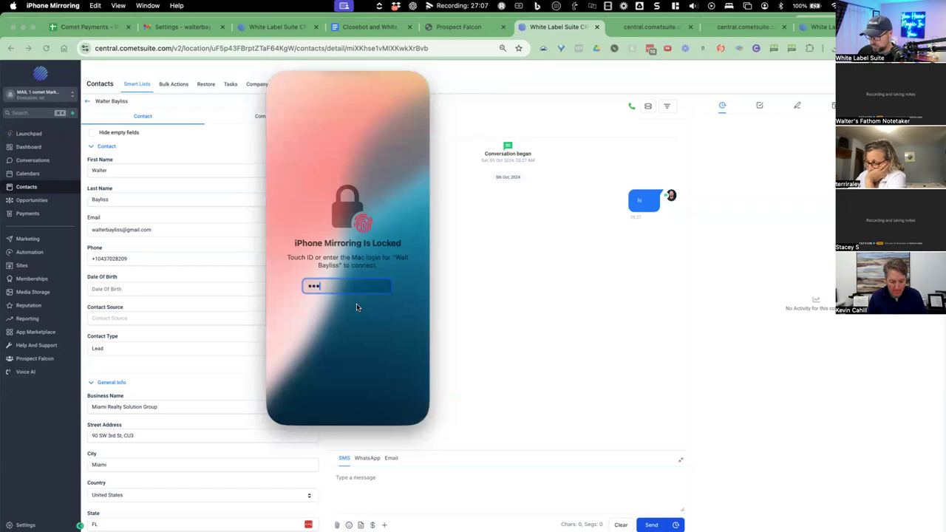
pyautogui.write('••••••')
pyautogui.press('Return')
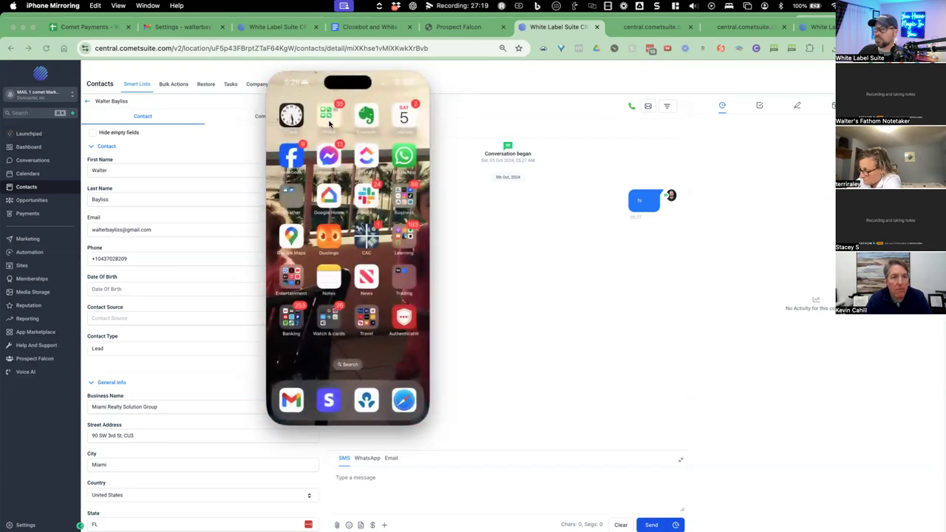
pyautogui.click(330, 122)
pyautogui.click(311, 206)
# Open the top SMS thread and scroll through the AI's earlier prospect-ideas replies down to 'hi'.
pyautogui.click(324, 157)
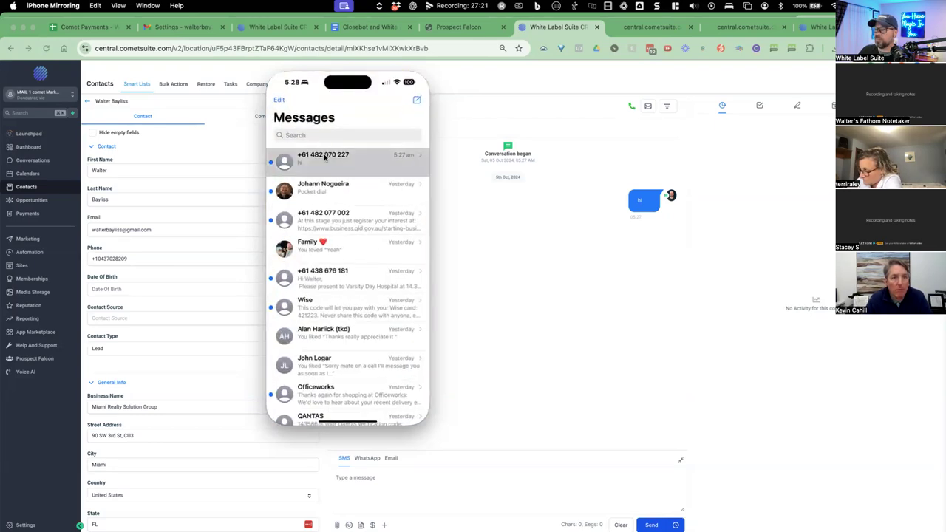
pyautogui.scroll(2, 359, 238)
pyautogui.scroll(3, 359, 238)
pyautogui.scroll(5, 411, 316)
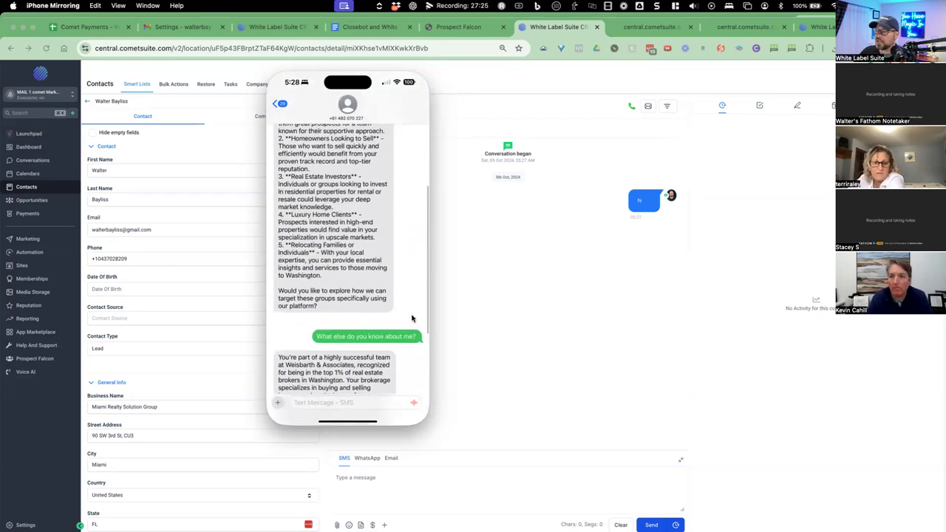
pyautogui.scroll(4, 408, 303)
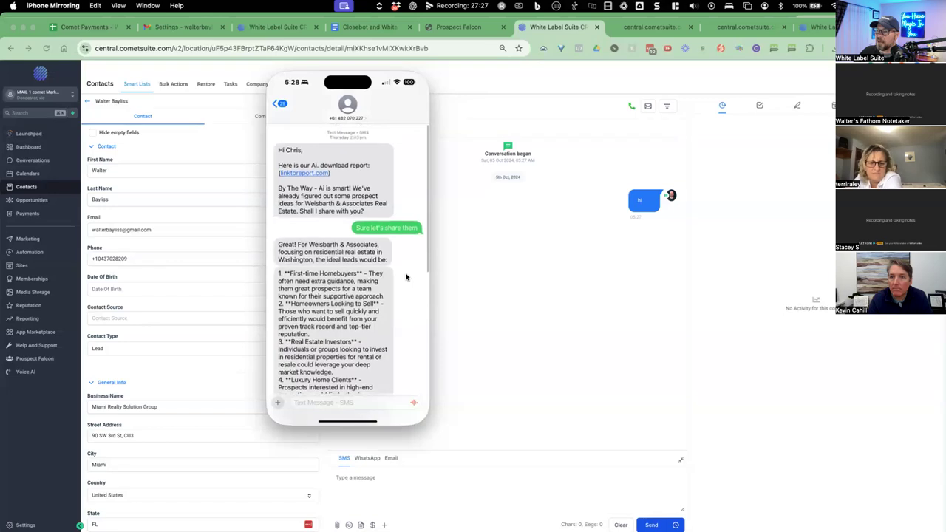
pyautogui.scroll(-3, 406, 277)
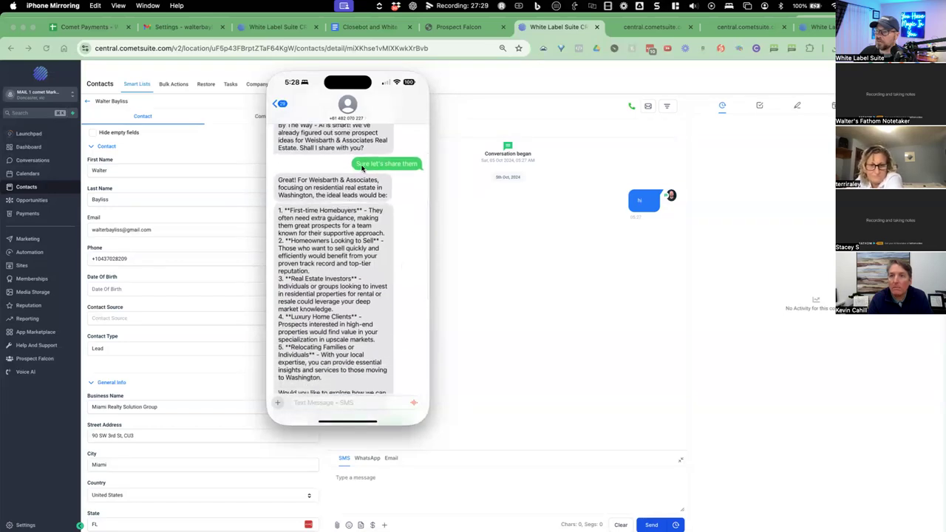
pyautogui.scroll(5, 357, 184)
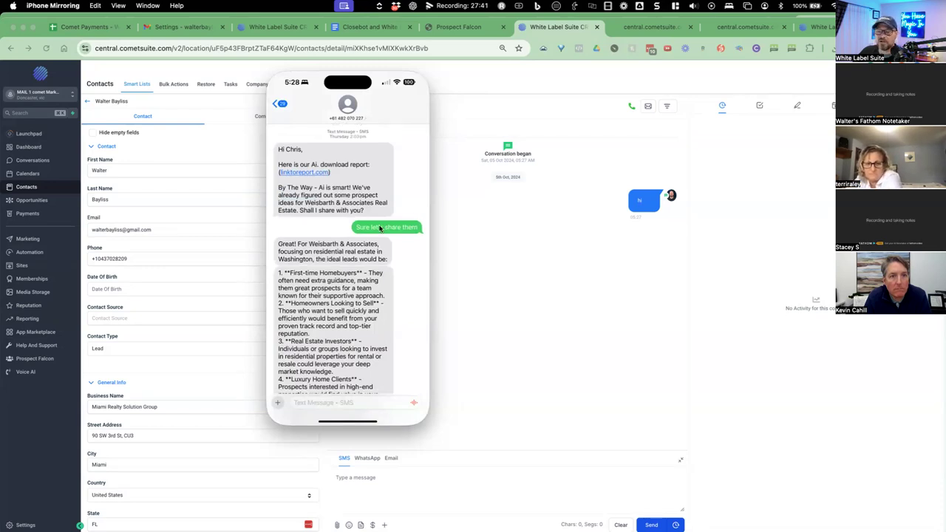
pyautogui.scroll(-2, 355, 235)
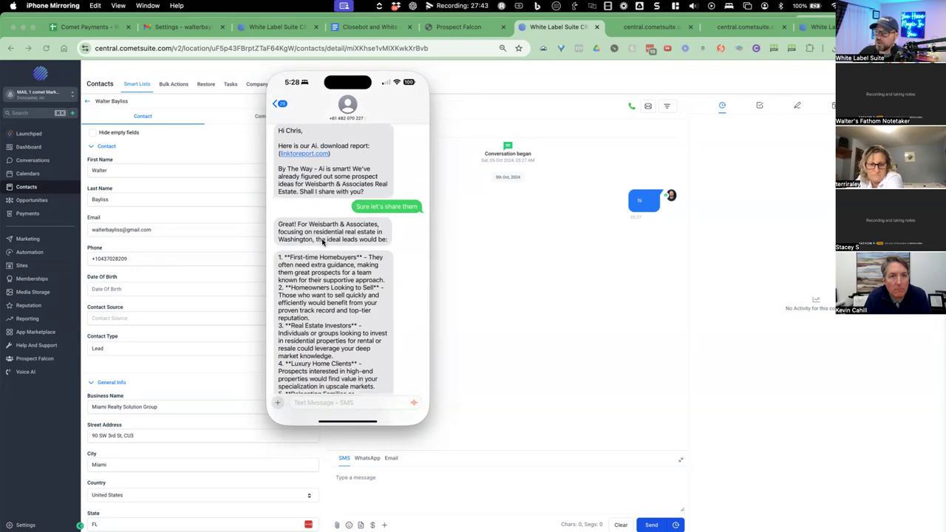
pyautogui.scroll(-5, 317, 244)
pyautogui.scroll(-12, 319, 255)
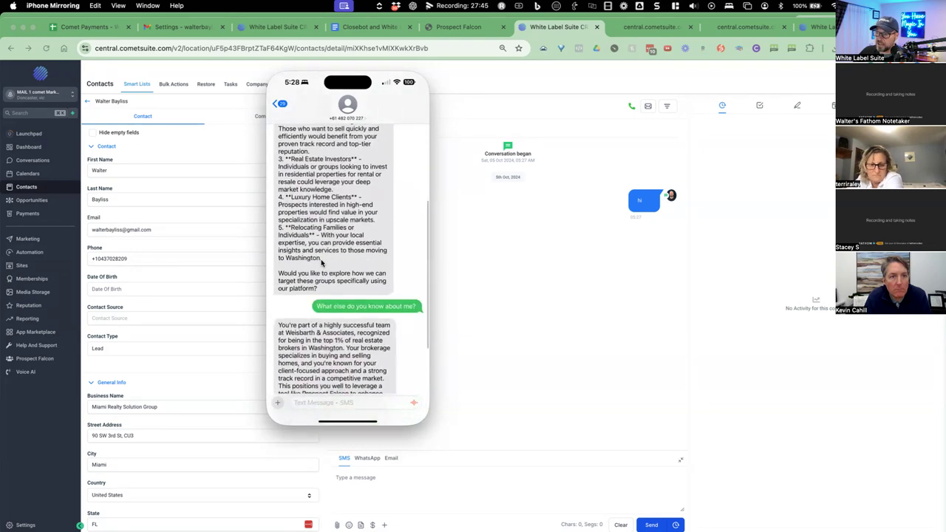
pyautogui.scroll(-4, 321, 263)
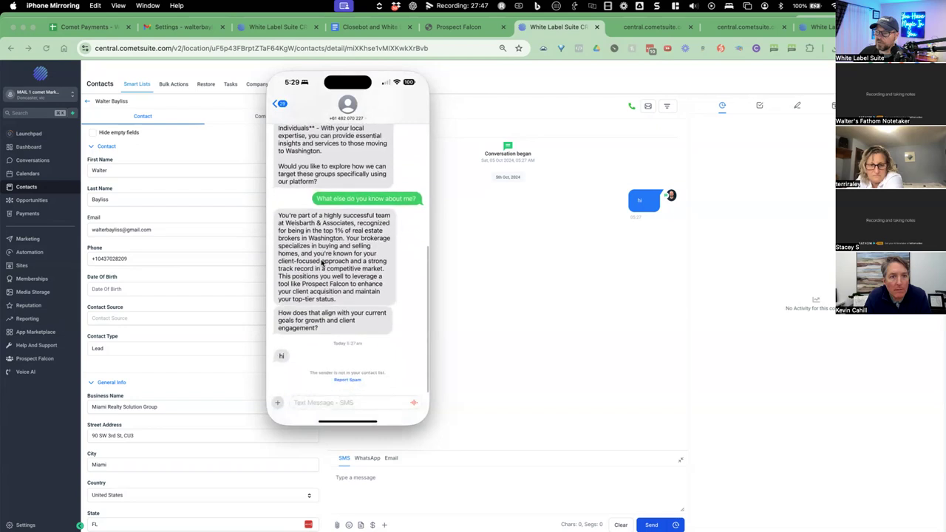
# Send the AI the text 'What lead ideas do you have' from the SMS thread.
pyautogui.click(315, 404)
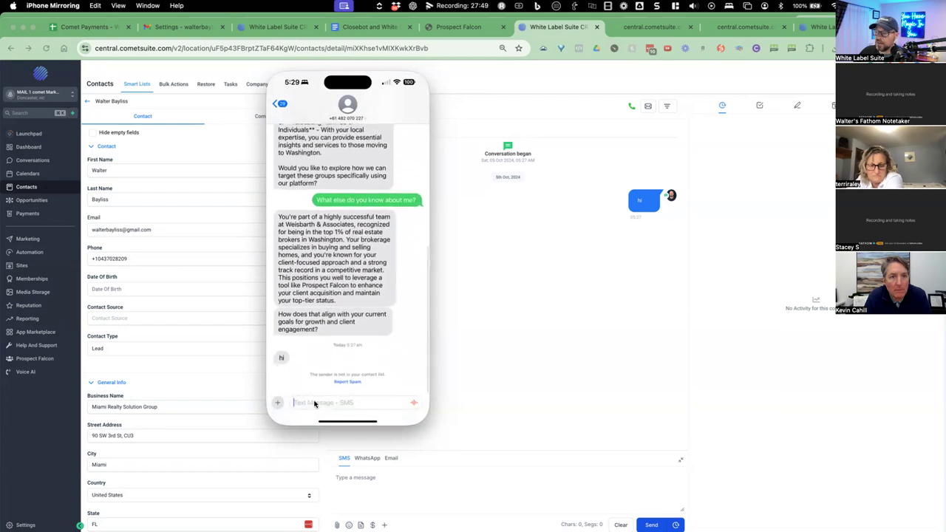
pyautogui.write('What lead ideas do you have')
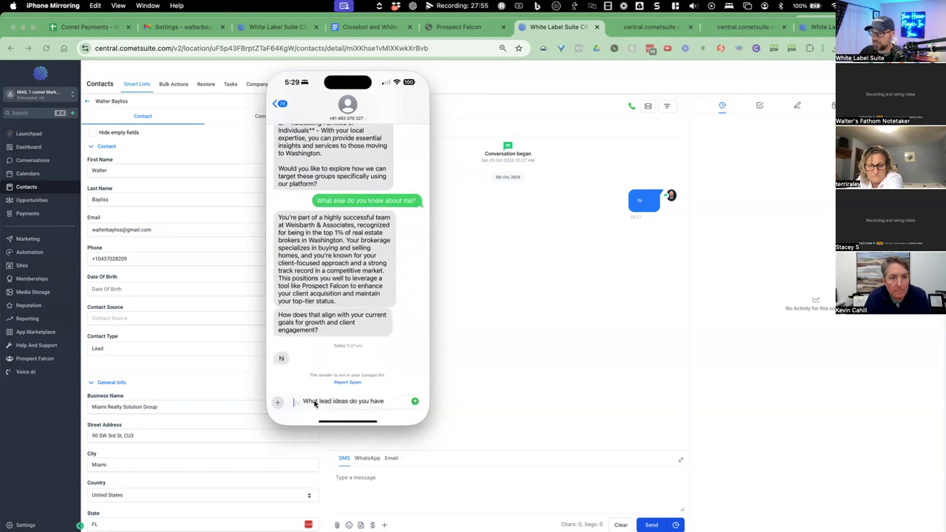
pyautogui.press('Return')
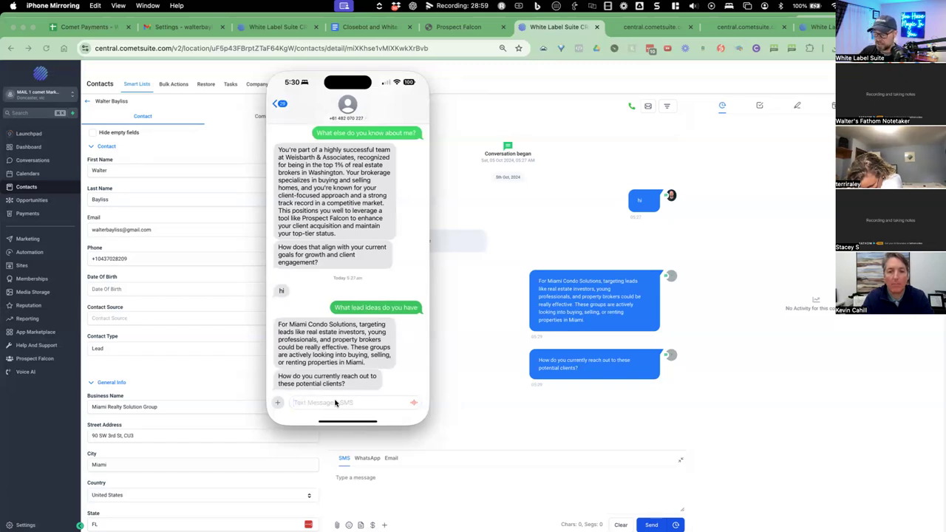
# Reply 'I use facebook ads and word of mouth' to the AI's question about lead sources.
pyautogui.write('I use')
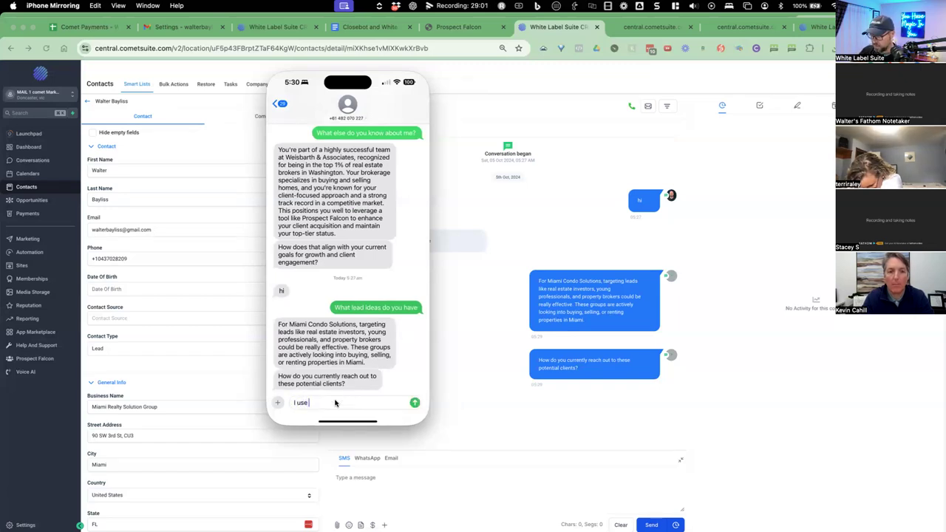
pyautogui.write(' facebook ads and ')
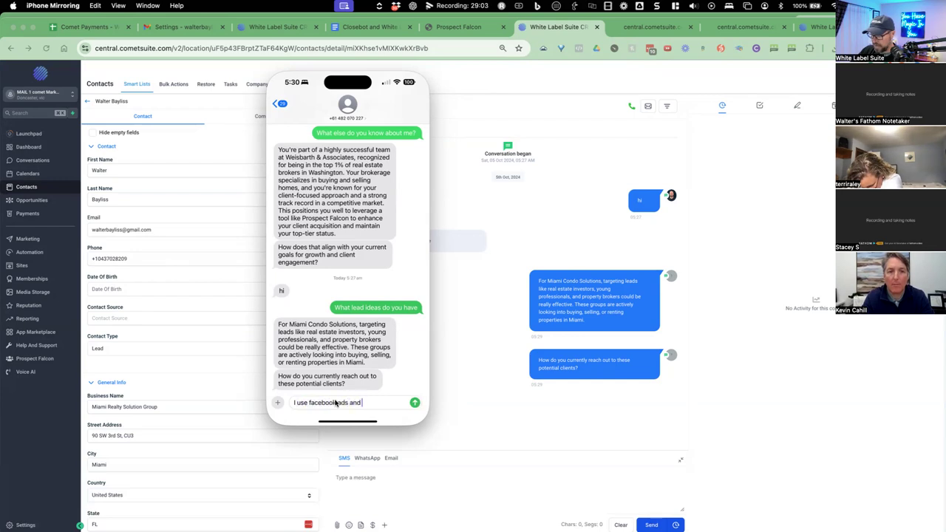
pyautogui.write('word of mouth')
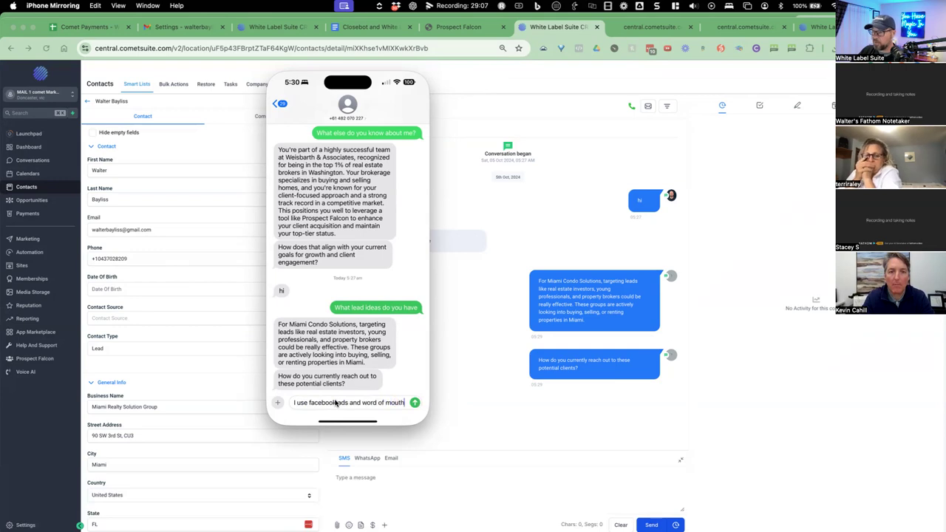
pyautogui.press('Return')
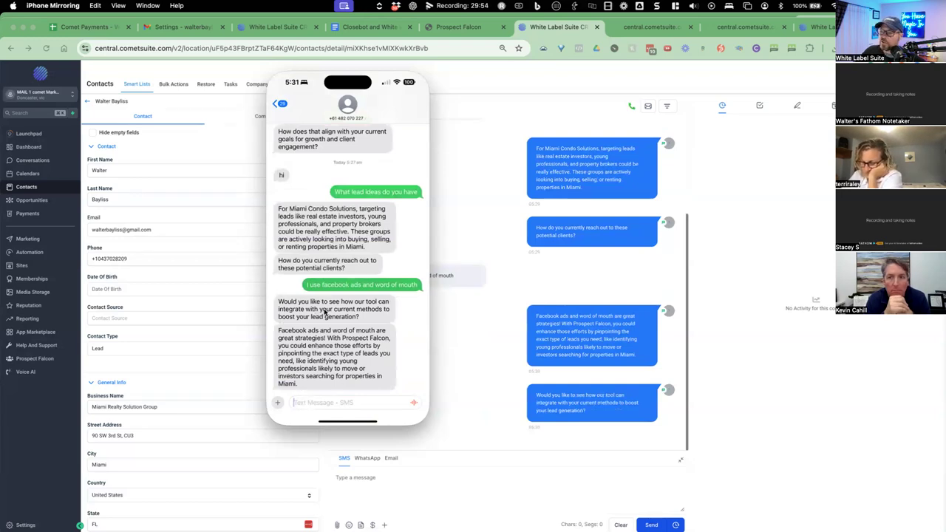
# Text 'Yes, how would the tool work?', then return to the CRM conversation's message box.
pyautogui.write('Yes, how would')
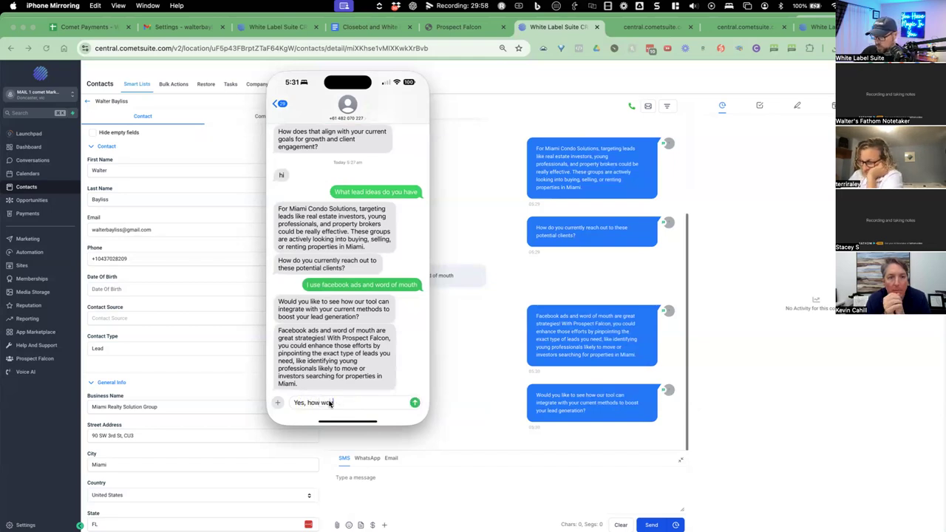
pyautogui.write(' the tool work?')
pyautogui.press('Return')
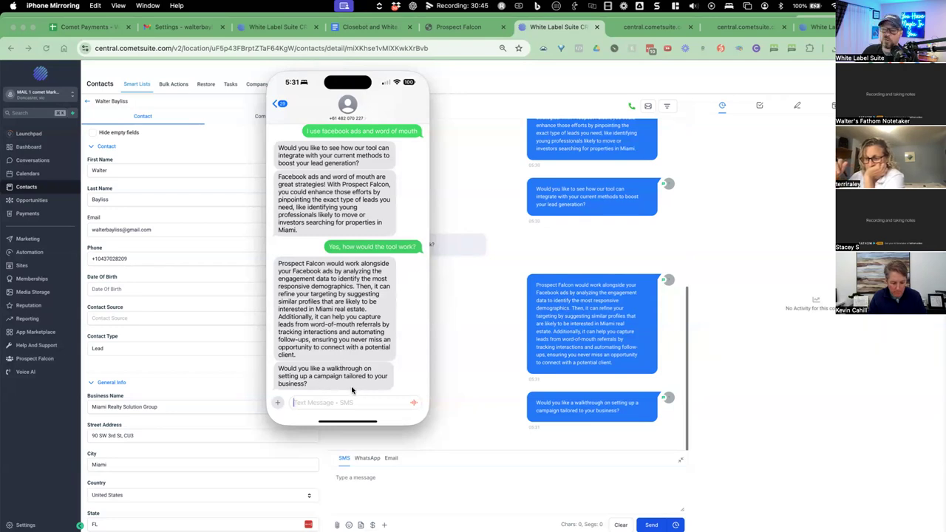
pyautogui.click(443, 184)
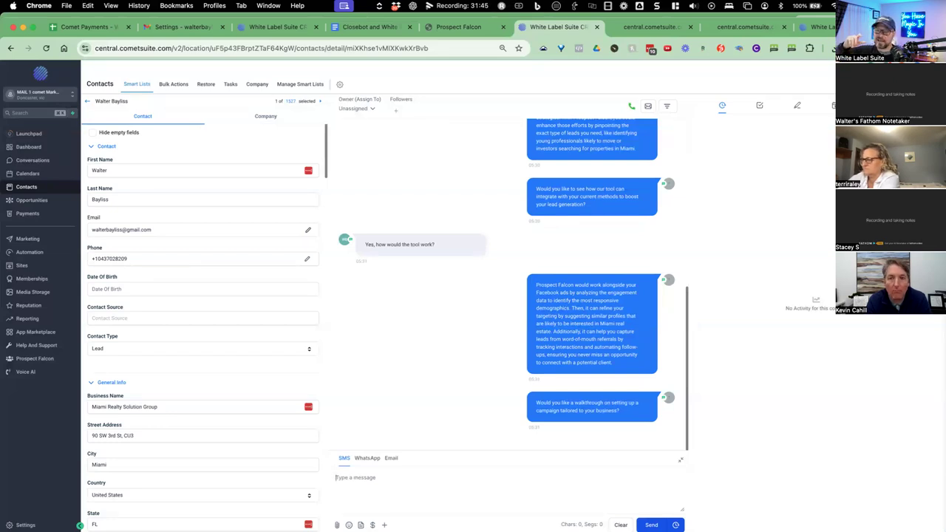
pyautogui.click(336, 477)
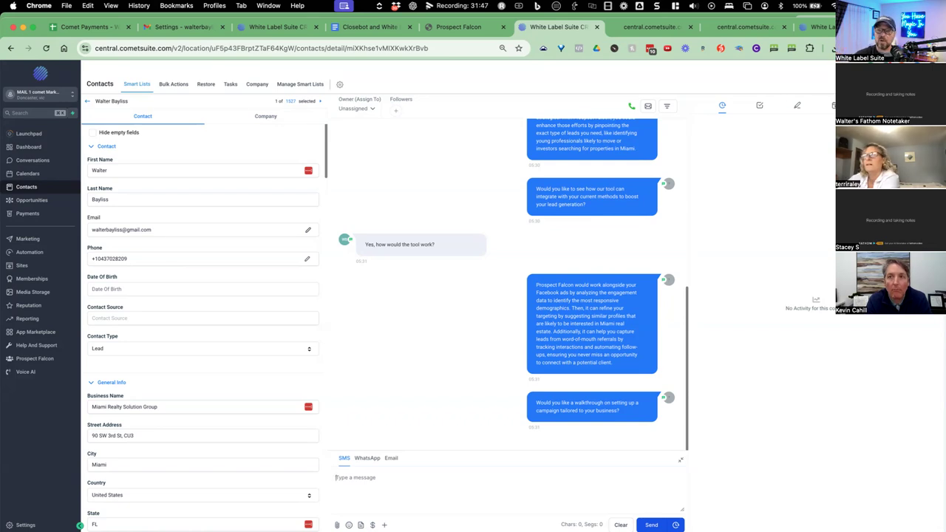
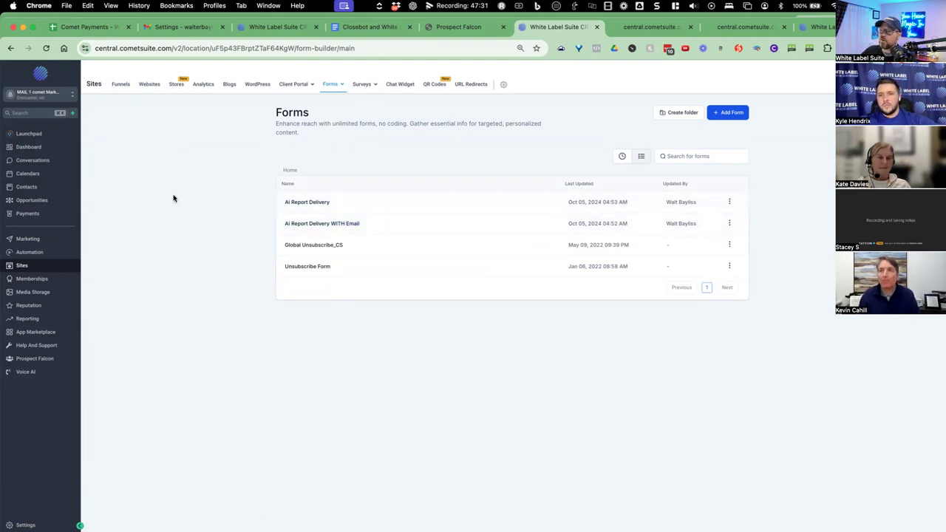
# Open the Ai Report Delivery WITH Email form and show the addable form elements.
pyautogui.click(290, 231)
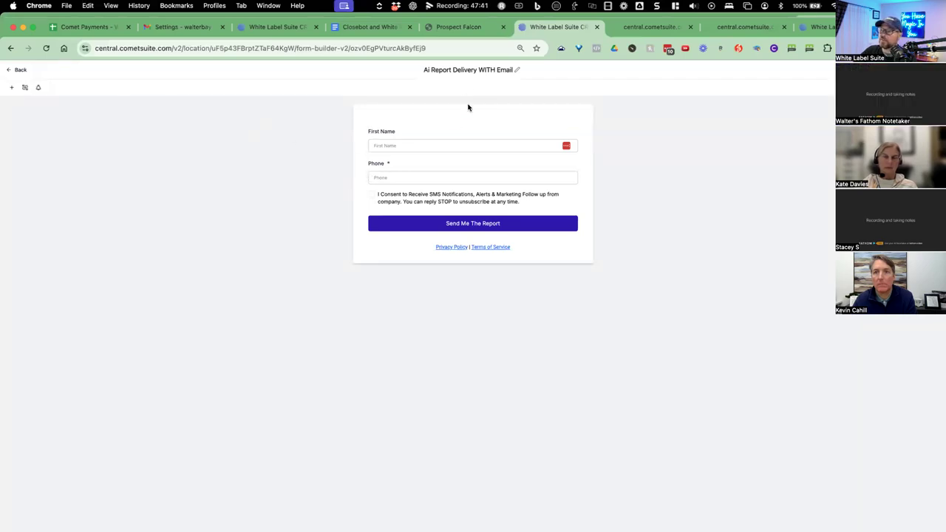
pyautogui.click(11, 88)
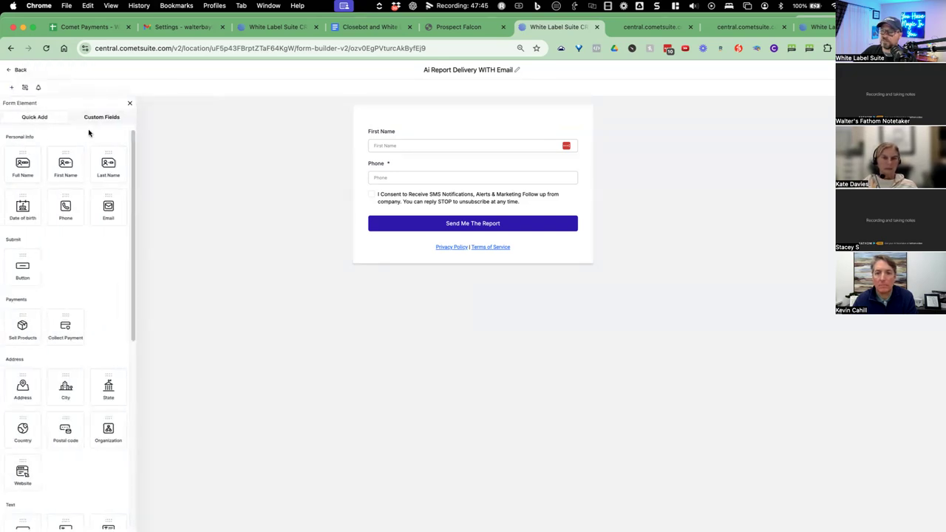
pyautogui.click(32, 171)
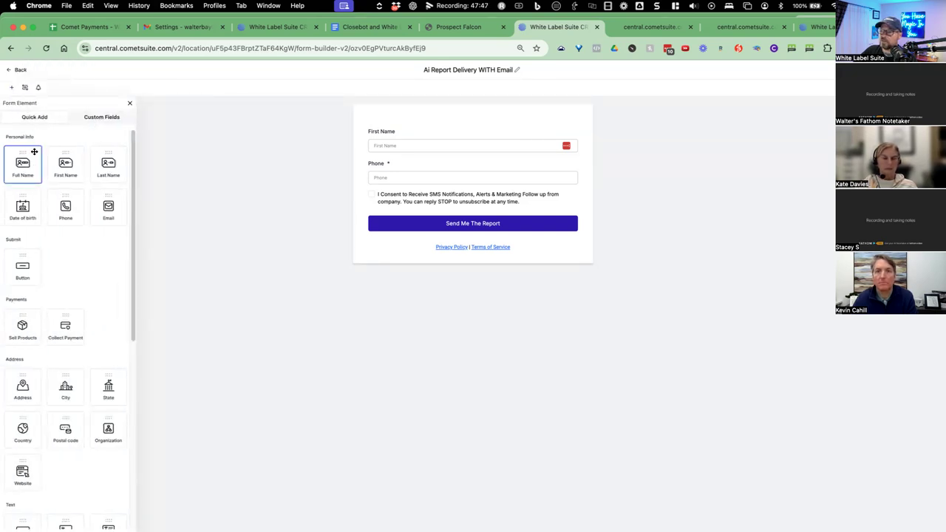
# Check the consent text settings and drag an Email field below the SMS consent line.
pyautogui.click(240, 150)
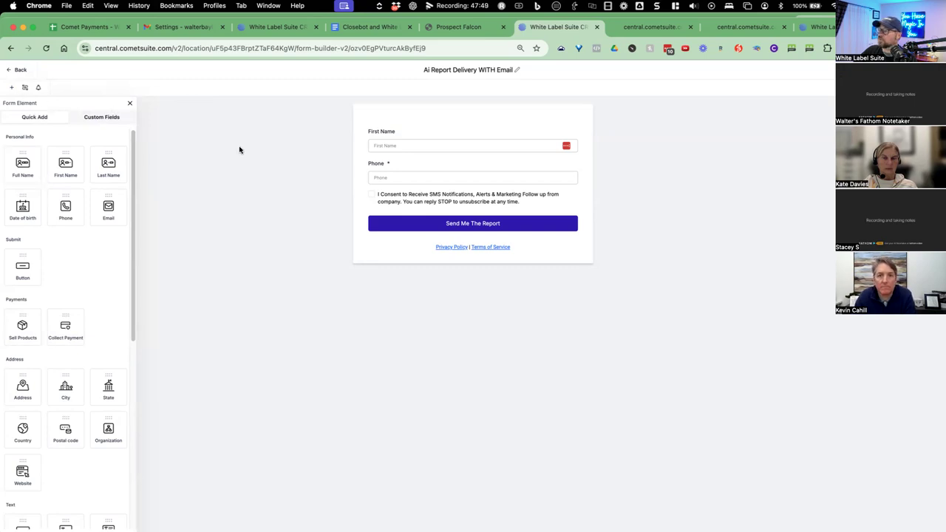
pyautogui.click(401, 200)
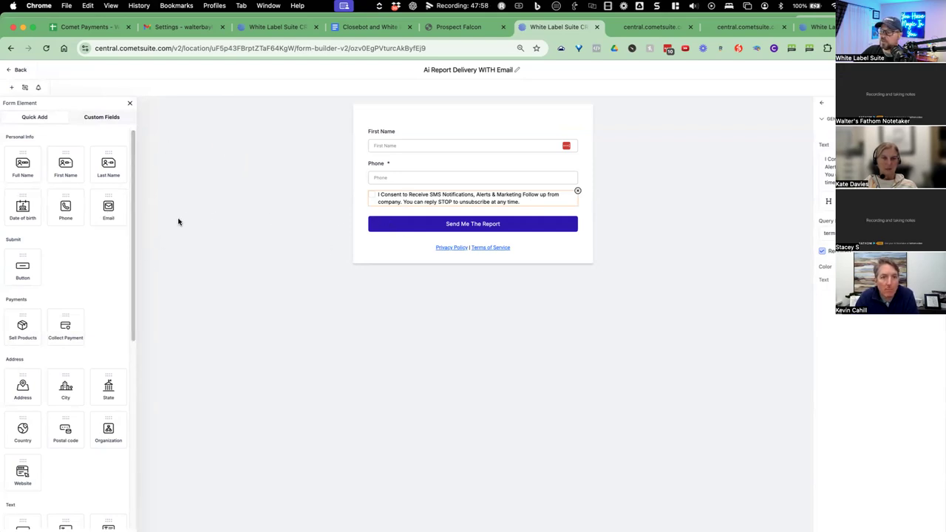
pyautogui.moveTo(109, 206); pyautogui.dragTo(403, 229)
# Make the Email field optional and select its query key value.
pyautogui.click(377, 223)
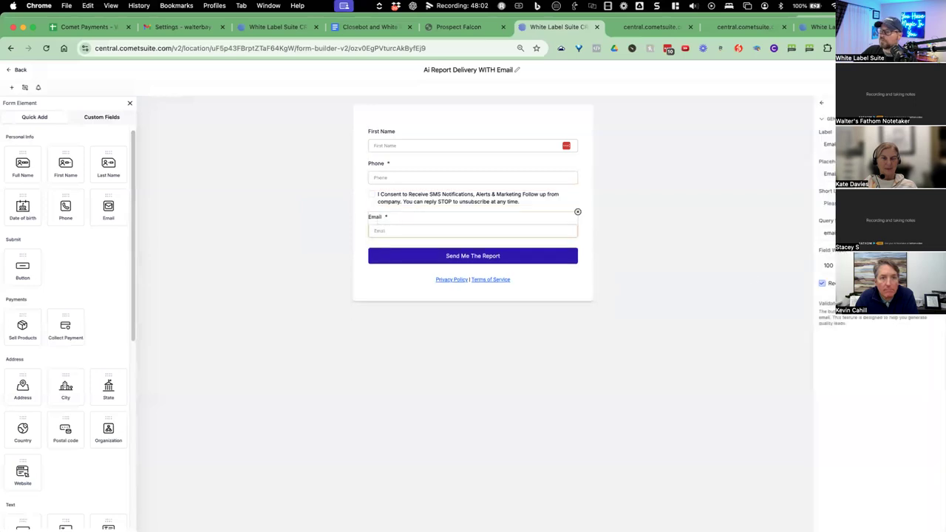
pyautogui.click(821, 285)
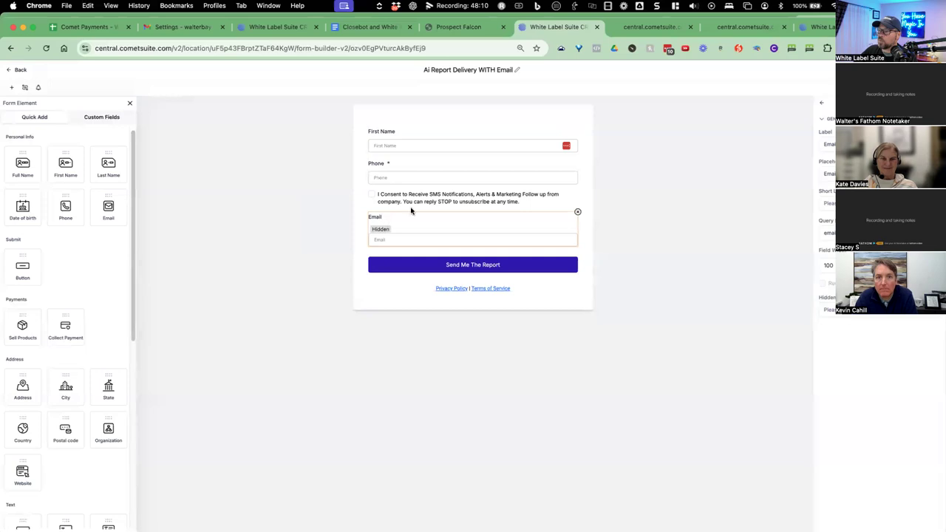
pyautogui.click(379, 137)
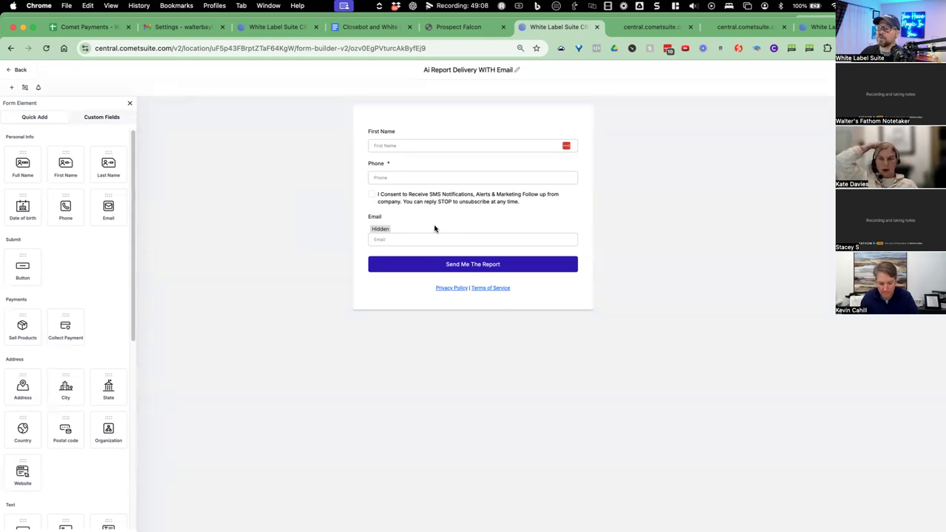
pyautogui.click(399, 235)
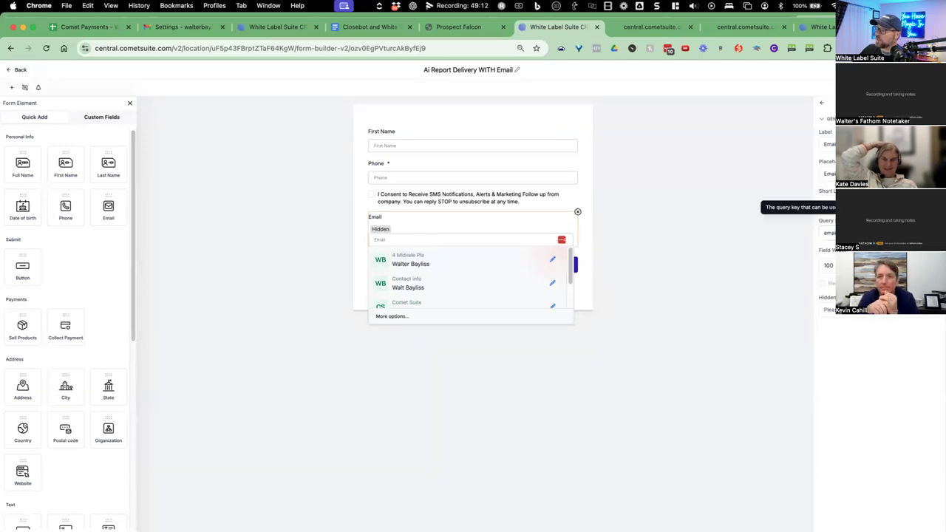
pyautogui.doubleClick(820, 235)
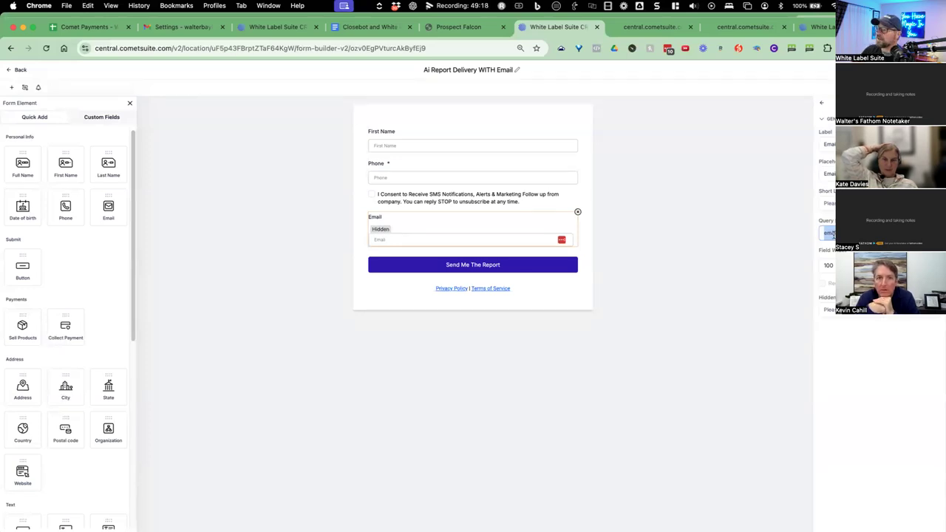
# On the Prospect Falcon preview, highlight the ?email parameter and its value in the page address.
pyautogui.click(650, 27)
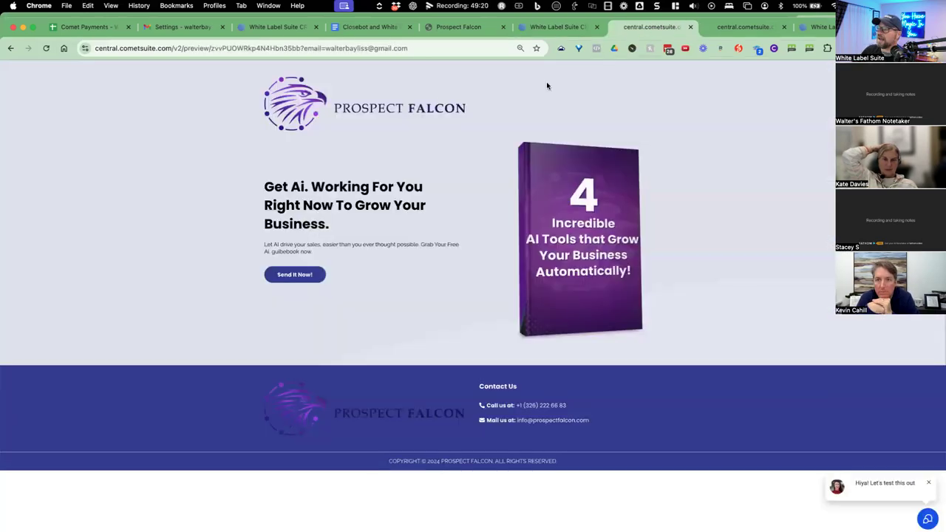
pyautogui.click(328, 48)
pyautogui.hotkey('shift', 'alt', 'Right')
pyautogui.hotkey('shift', 'alt', 'Right')
pyautogui.hotkey('shift', 'alt', 'Right')
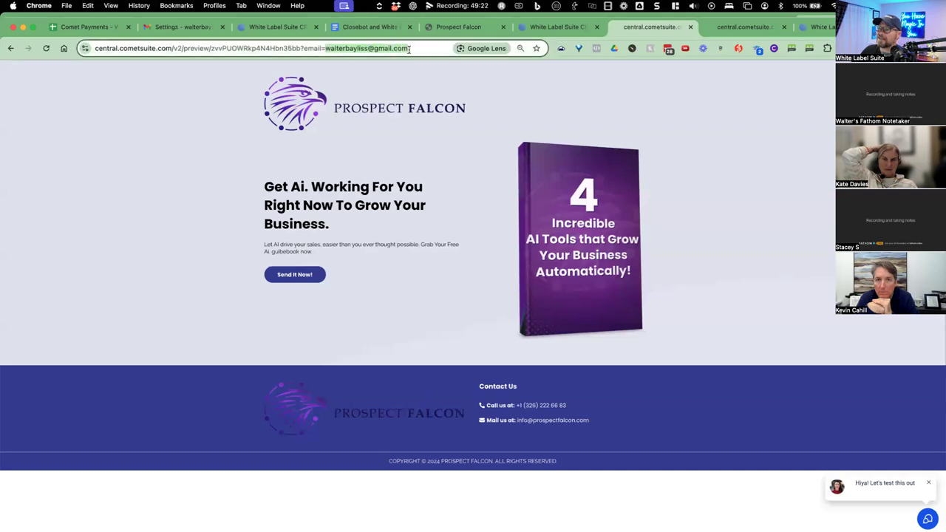
pyautogui.click(325, 48)
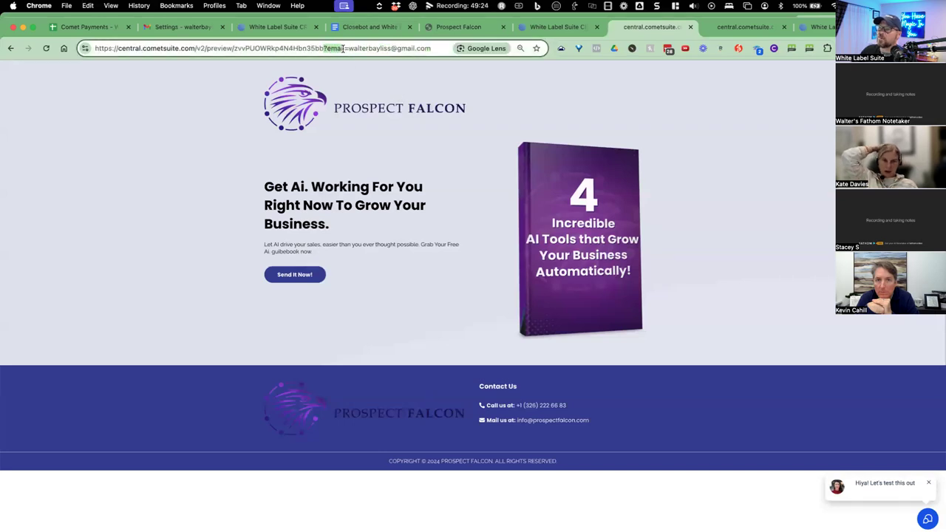
pyautogui.click(344, 48)
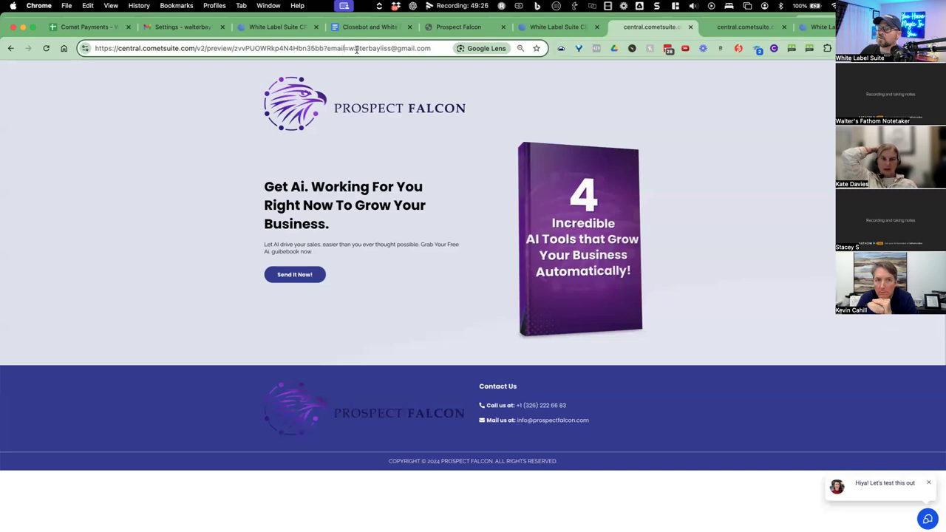
pyautogui.moveTo(351, 49); pyautogui.dragTo(435, 48)
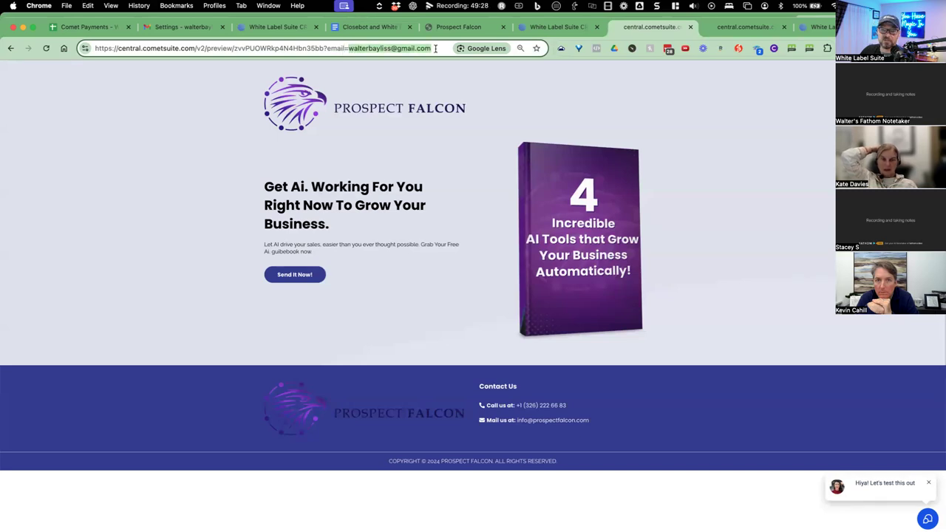
pyautogui.click(392, 48)
pyautogui.moveTo(323, 48); pyautogui.dragTo(343, 48)
pyautogui.click(348, 48)
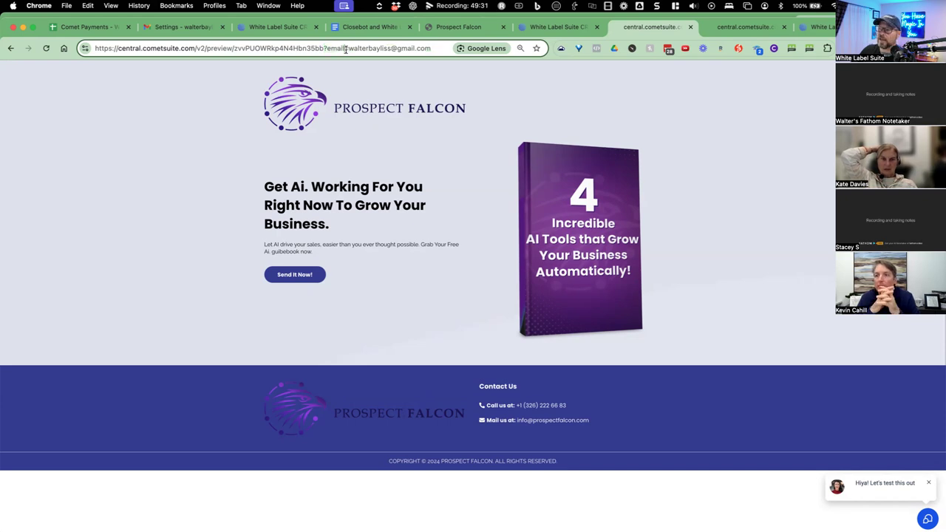
pyautogui.moveTo(348, 48); pyautogui.dragTo(427, 49)
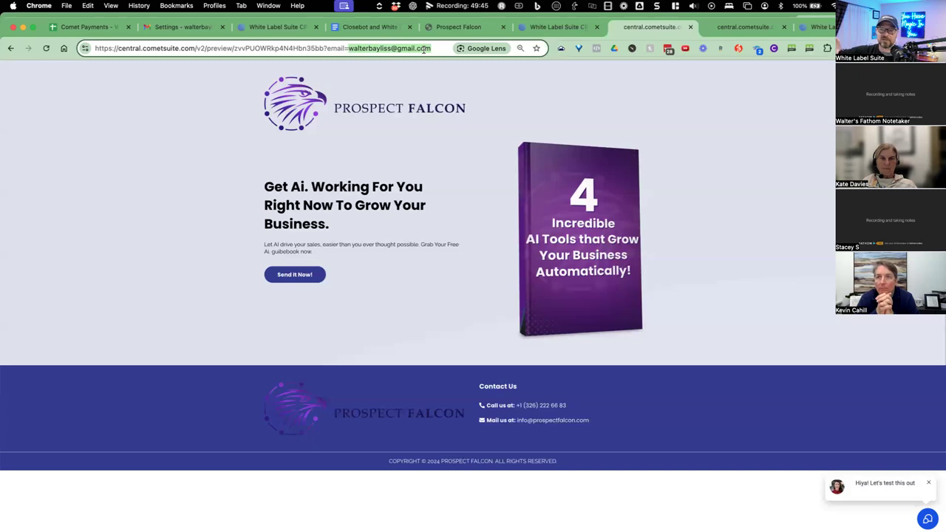
pyautogui.click(424, 49)
pyautogui.moveTo(323, 48); pyautogui.dragTo(422, 47)
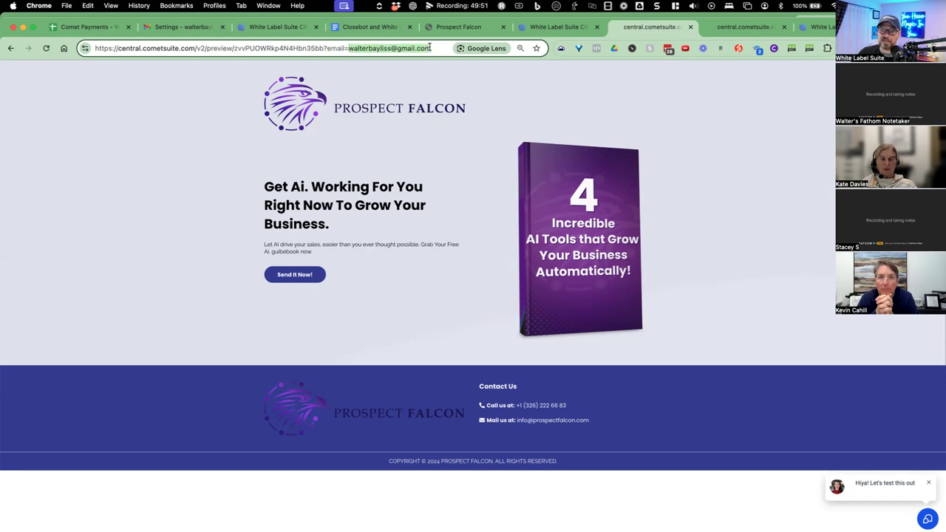
# In the Closebot notes doc, type the contact email placeholder after ?email= under Link in the form.
pyautogui.click(370, 27)
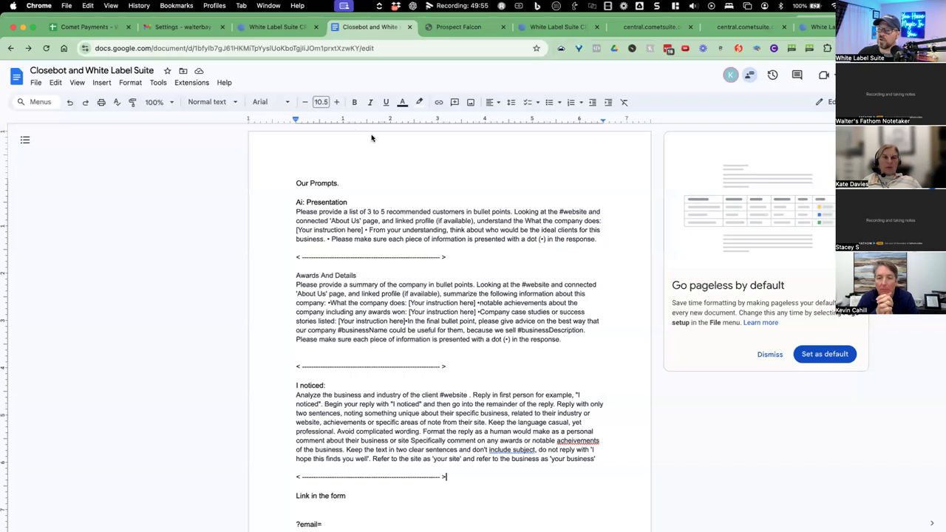
pyautogui.scroll(-2, 372, 357)
pyautogui.moveTo(297, 425); pyautogui.dragTo(340, 425)
pyautogui.click(292, 452)
pyautogui.moveTo(292, 452); pyautogui.dragTo(323, 452)
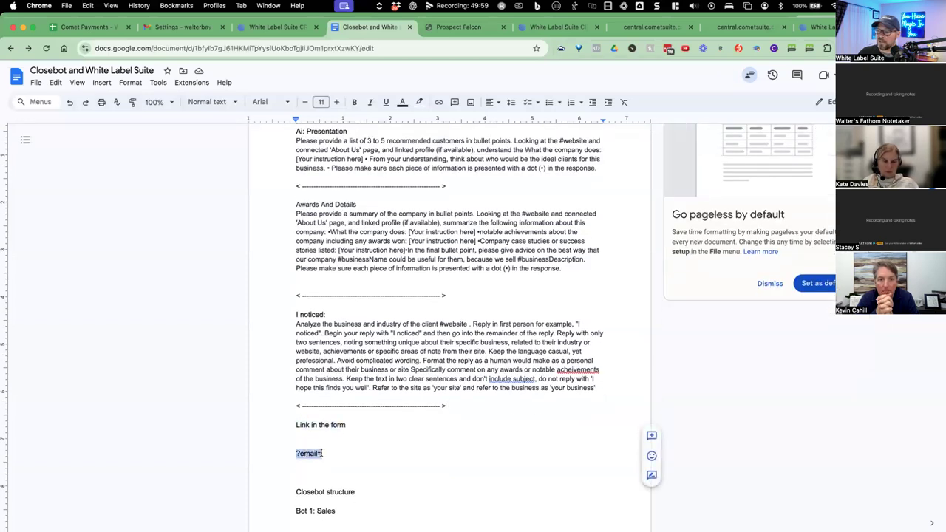
pyautogui.click(331, 451)
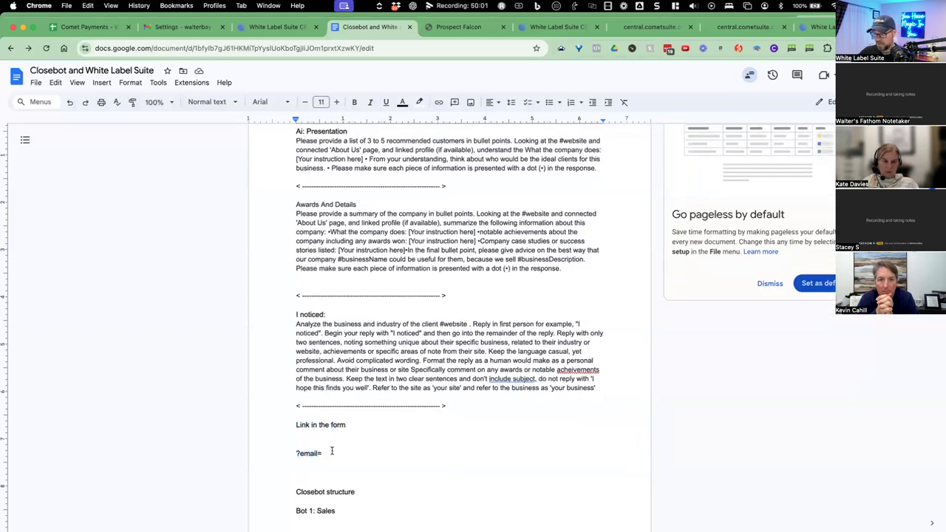
pyautogui.write('{')
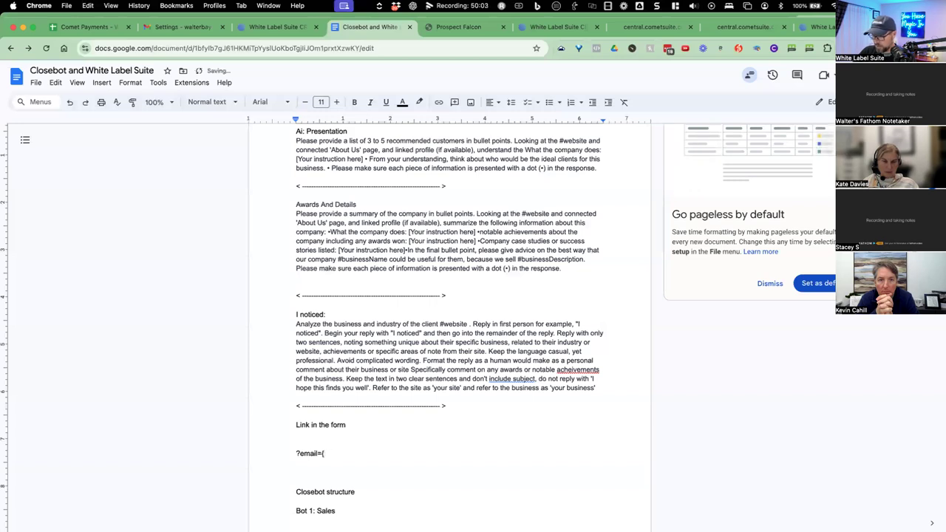
pyautogui.write('coln')
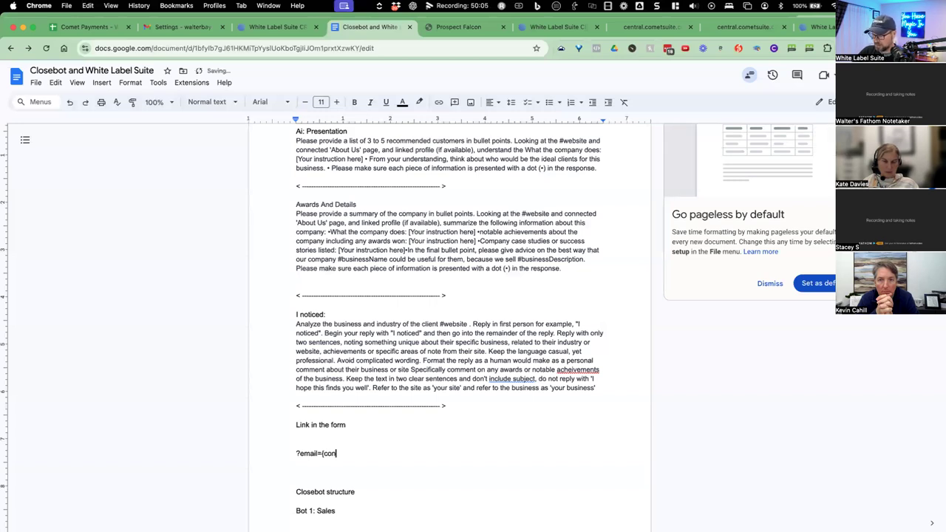
pyautogui.write('tact.')
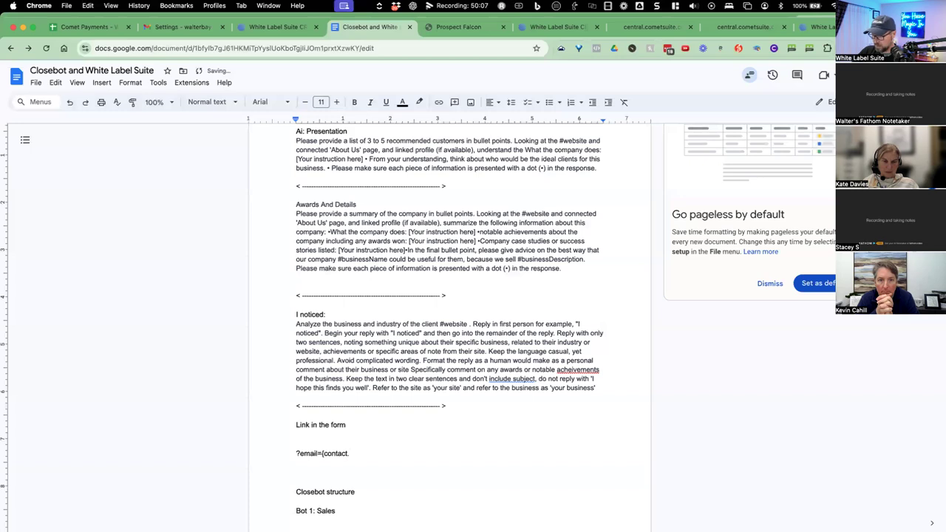
pyautogui.write('email')
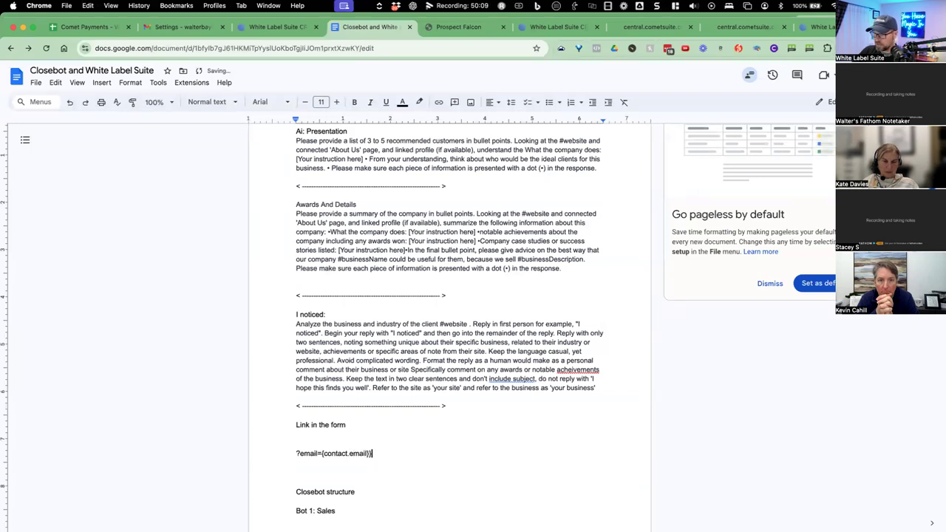
# Add the missing opening brace and select the ?email={{contact.email}} line.
pyautogui.click(322, 453)
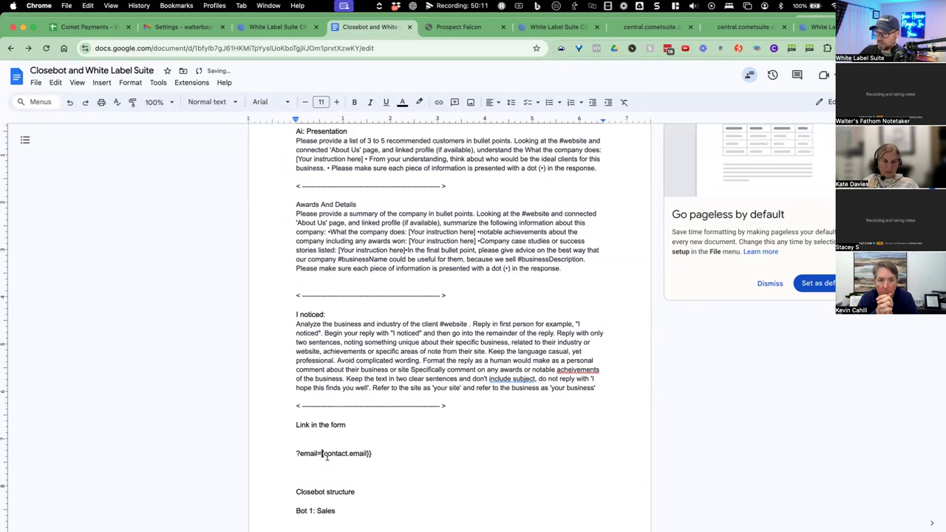
pyautogui.write('{')
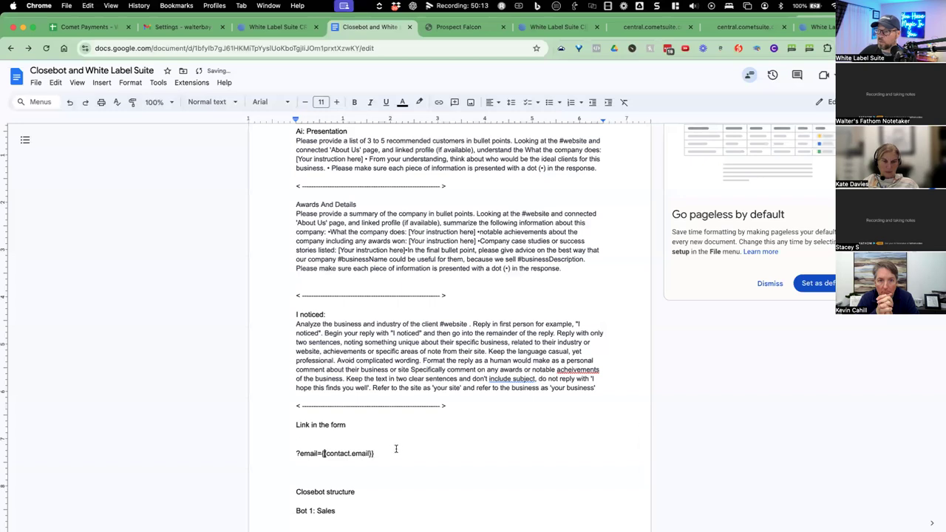
pyautogui.click(382, 436)
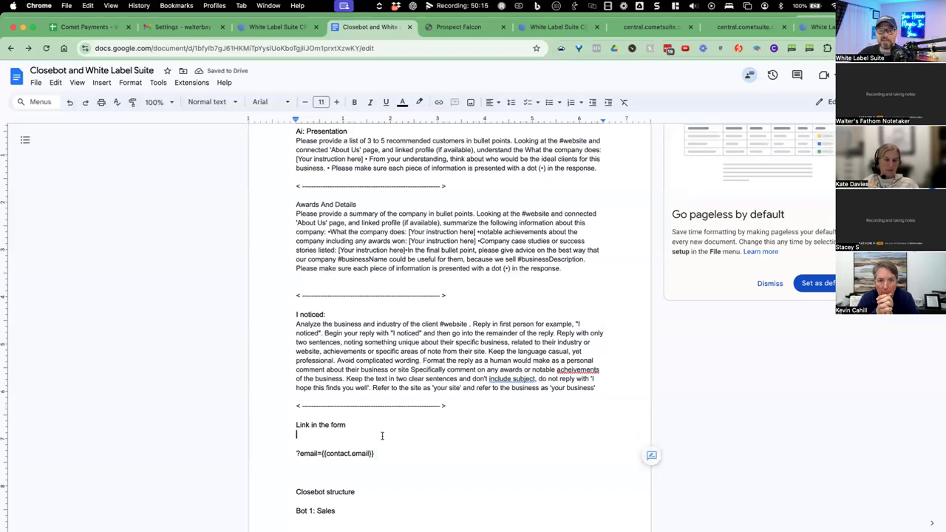
pyautogui.moveTo(375, 454); pyautogui.dragTo(293, 455)
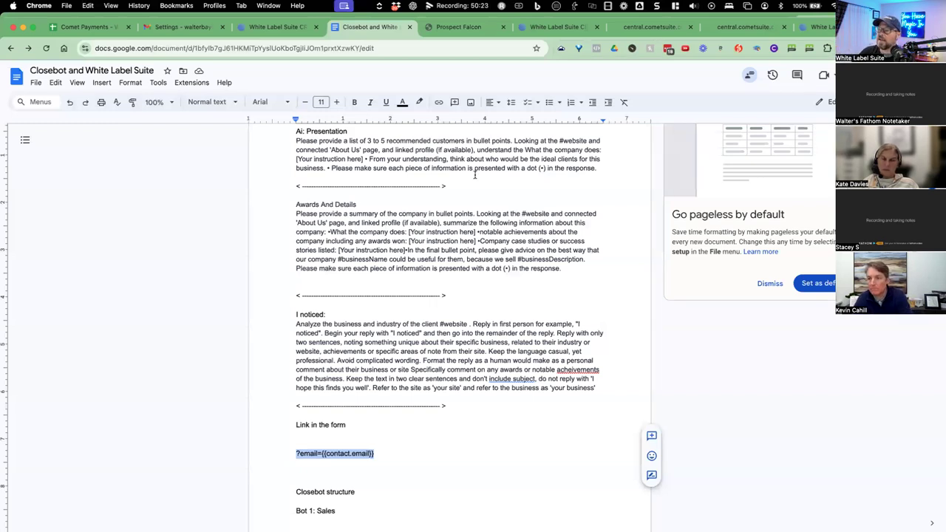
pyautogui.click(280, 28)
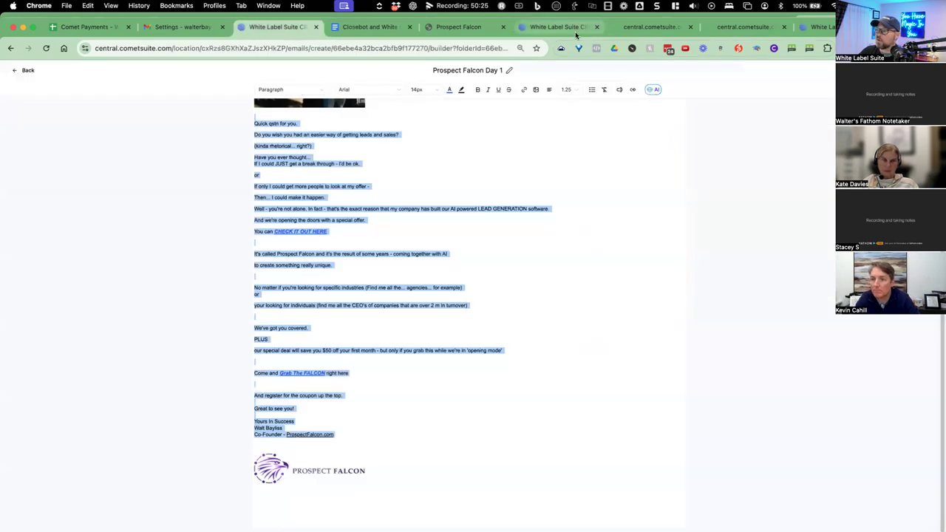
# Leave the form builder without saving changes and go to Automation workflows.
pyautogui.click(558, 27)
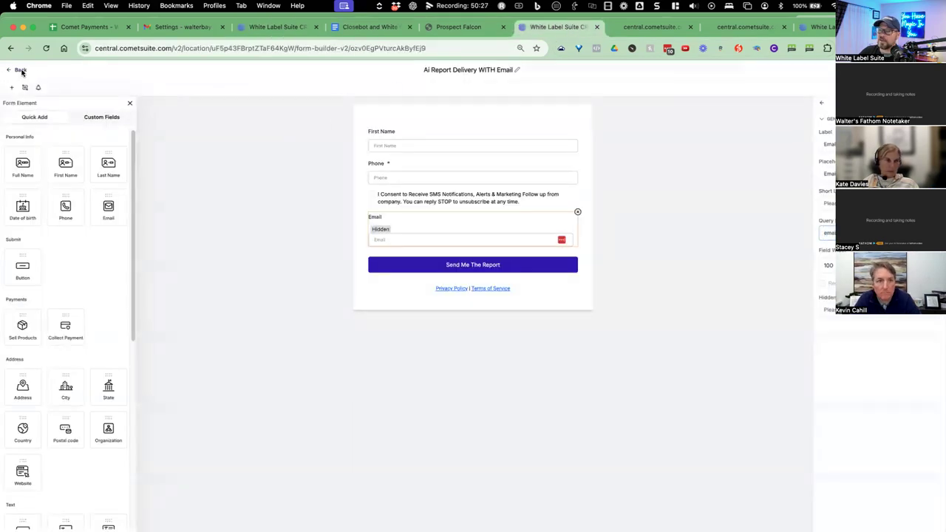
pyautogui.click(17, 70)
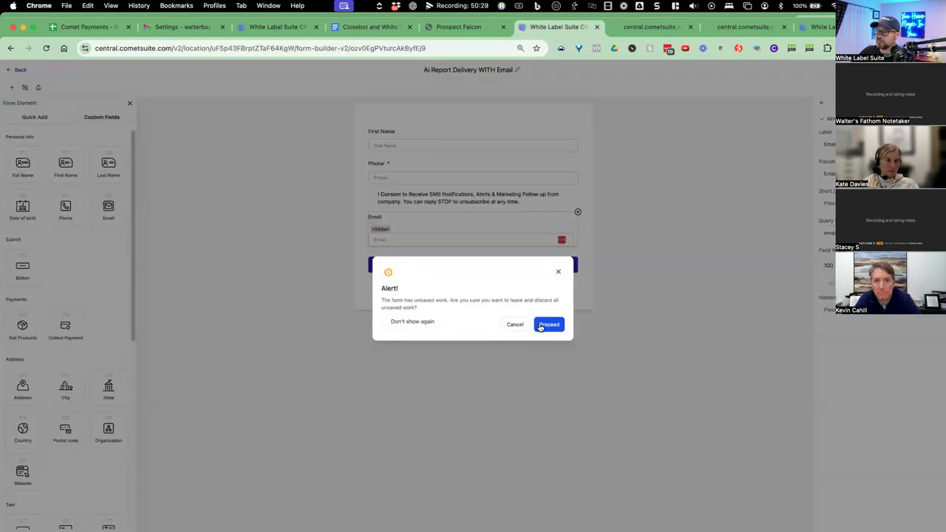
pyautogui.click(545, 325)
pyautogui.click(59, 252)
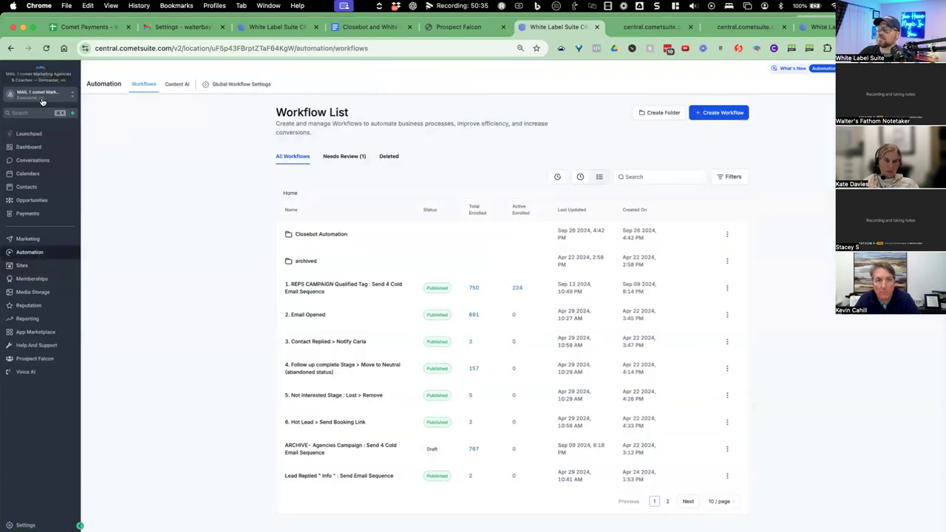
# Create a from-scratch workflow in the Closebot Automation folder and add its first action step.
pyautogui.click(306, 235)
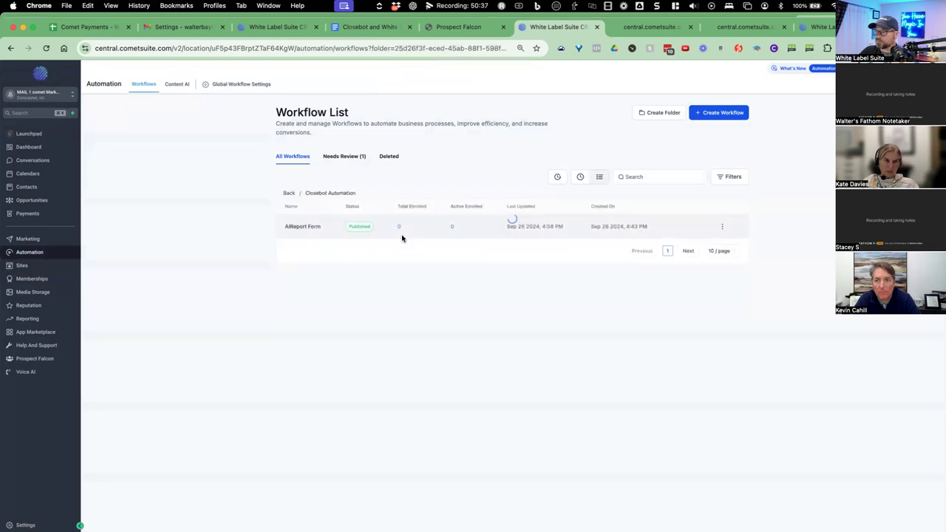
pyautogui.click(711, 121)
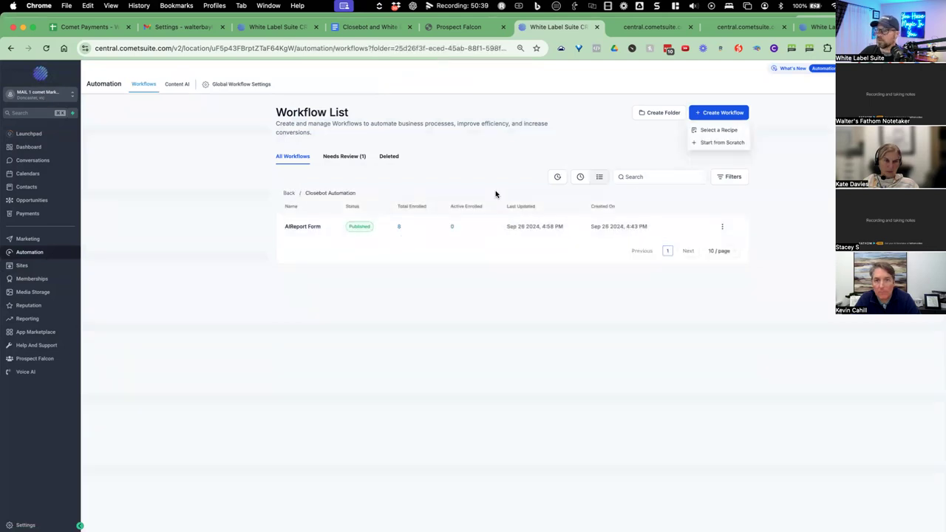
pyautogui.click(713, 143)
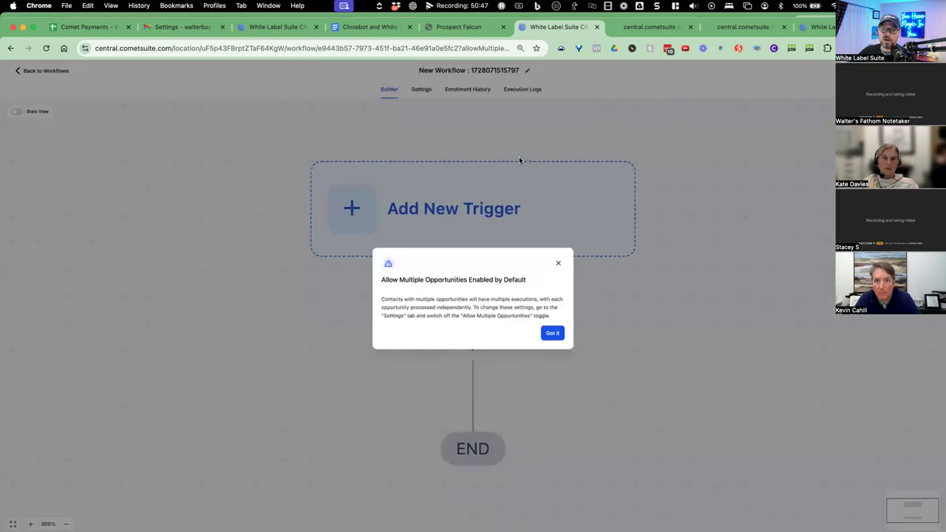
pyautogui.click(542, 335)
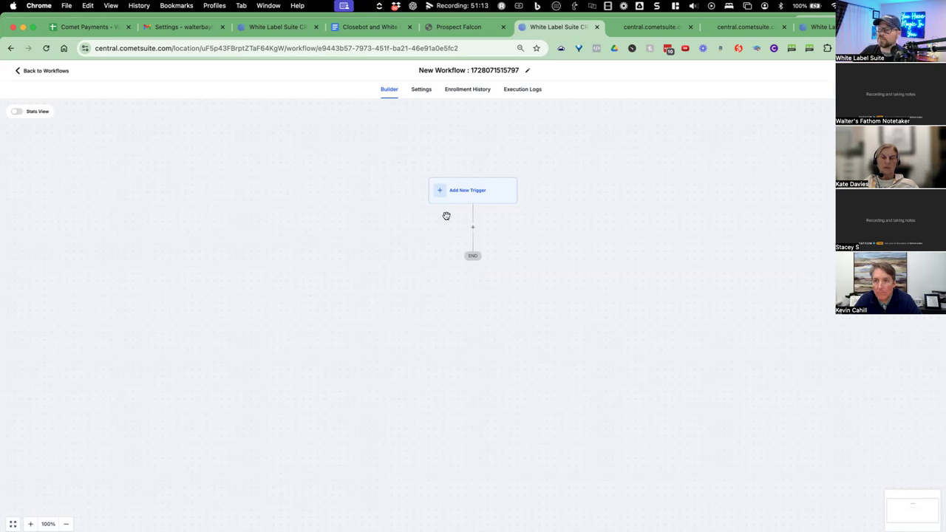
pyautogui.click(470, 227)
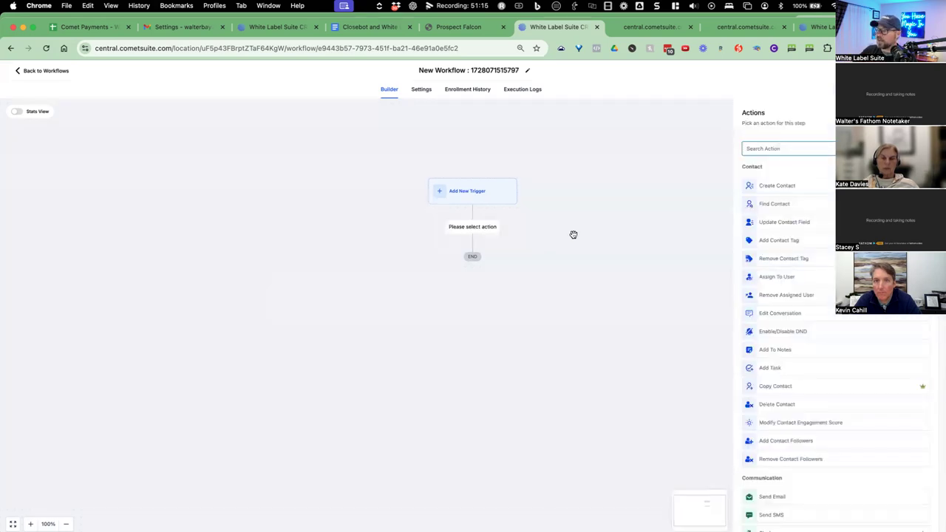
# Add a Send Email action to the workflow step using the 'send' search.
pyautogui.write('send')
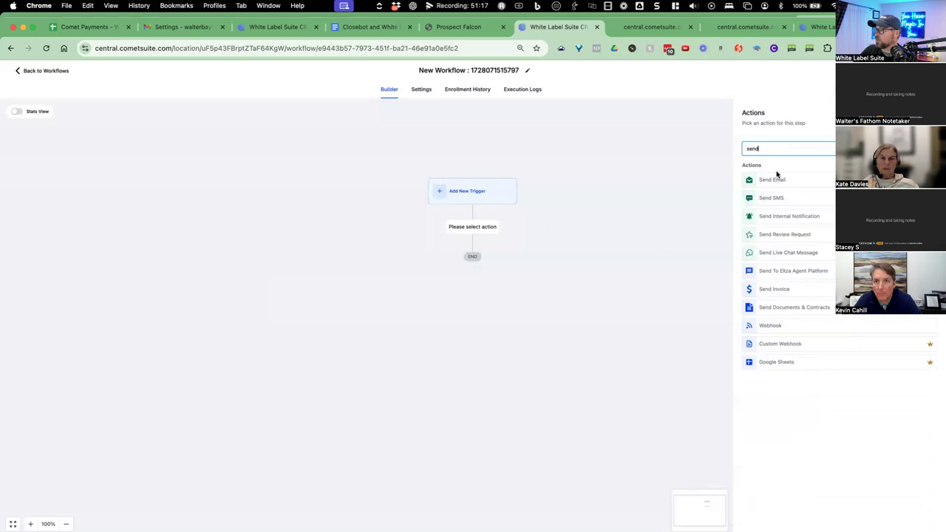
pyautogui.click(762, 185)
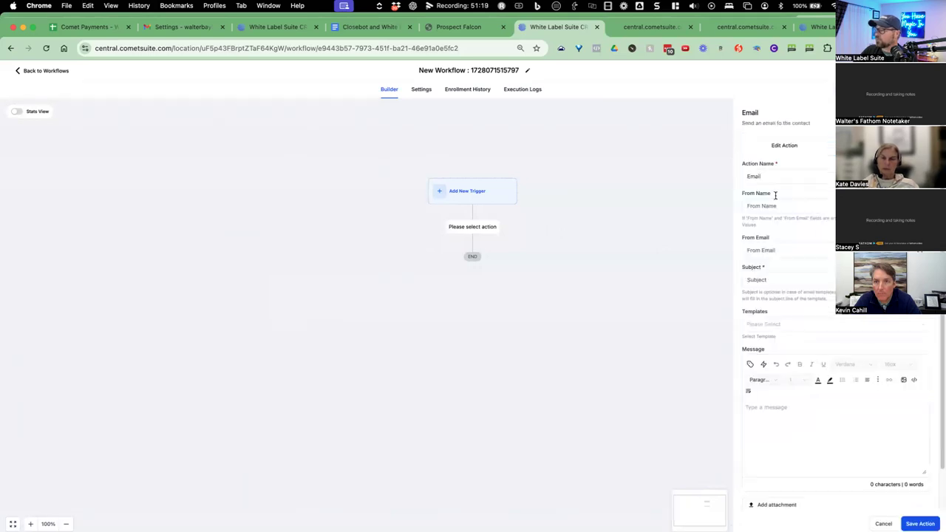
pyautogui.click(786, 176)
pyautogui.doubleClick(786, 175)
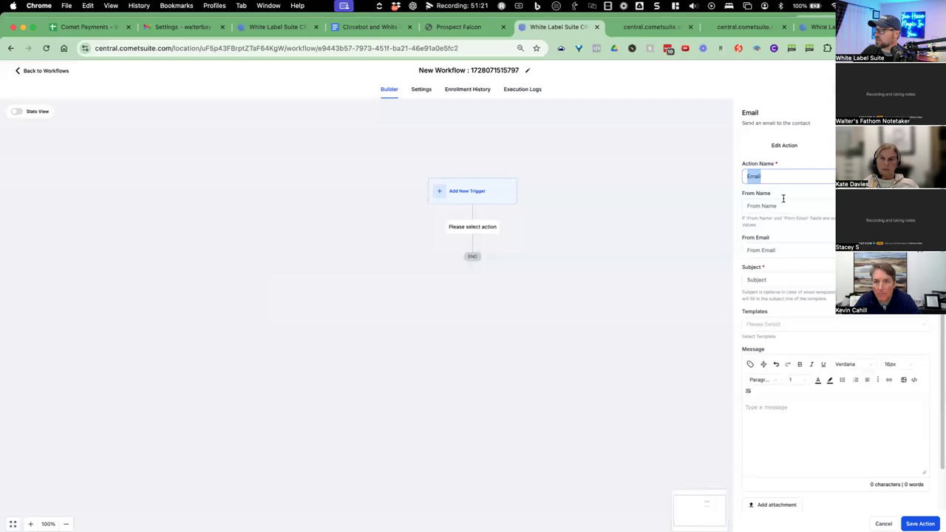
# Fill in the sender's name and email address and a 'Your AI' report subject.
pyautogui.click(783, 206)
pyautogui.click(824, 250)
pyautogui.press('BackSpace')
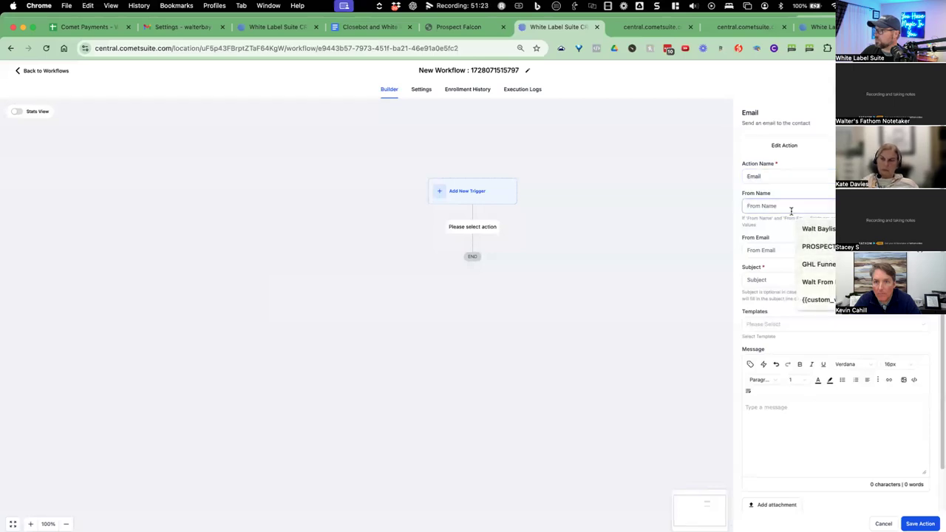
pyautogui.click(817, 229)
pyautogui.click(793, 250)
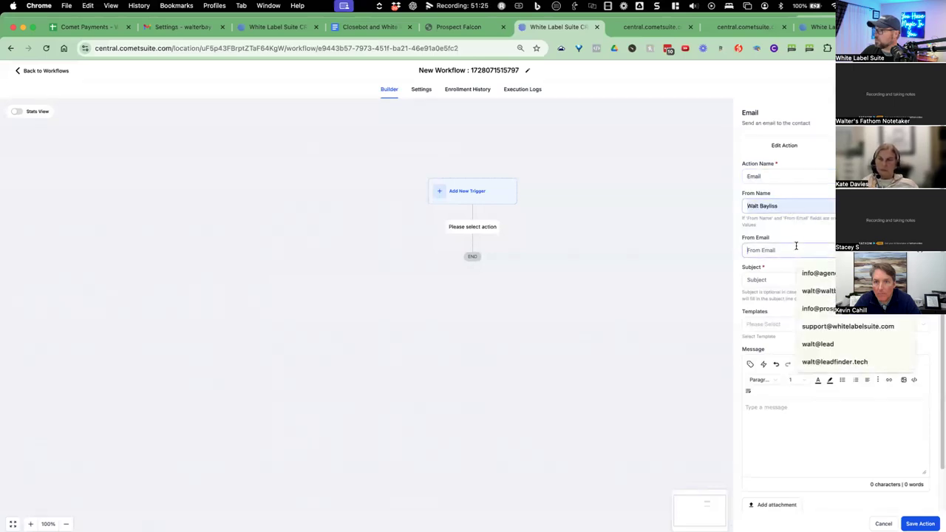
pyautogui.click(818, 291)
pyautogui.click(769, 279)
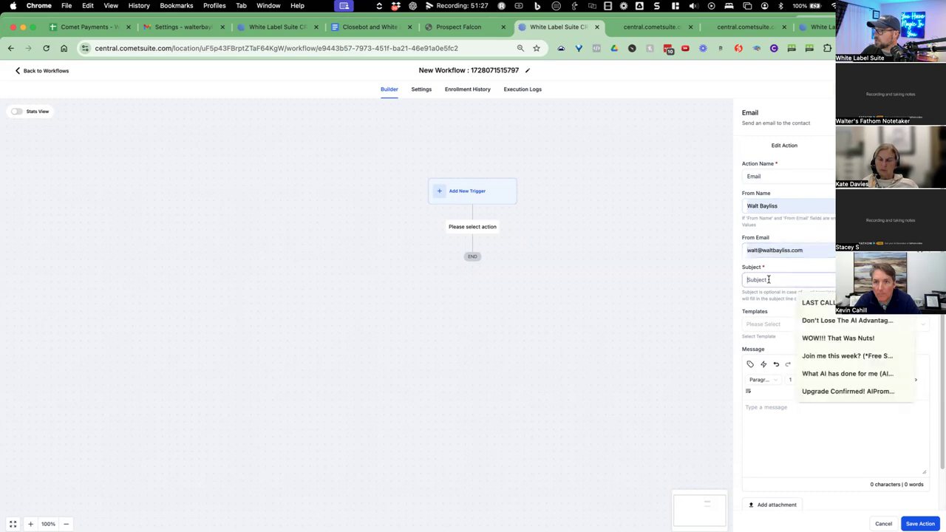
pyautogui.write('Your AI Report')
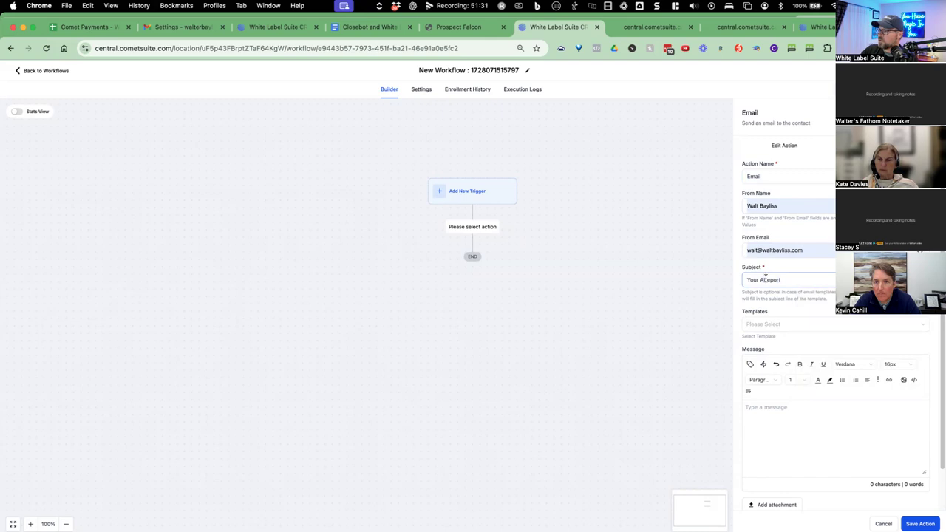
pyautogui.click(766, 279)
pyautogui.click(772, 408)
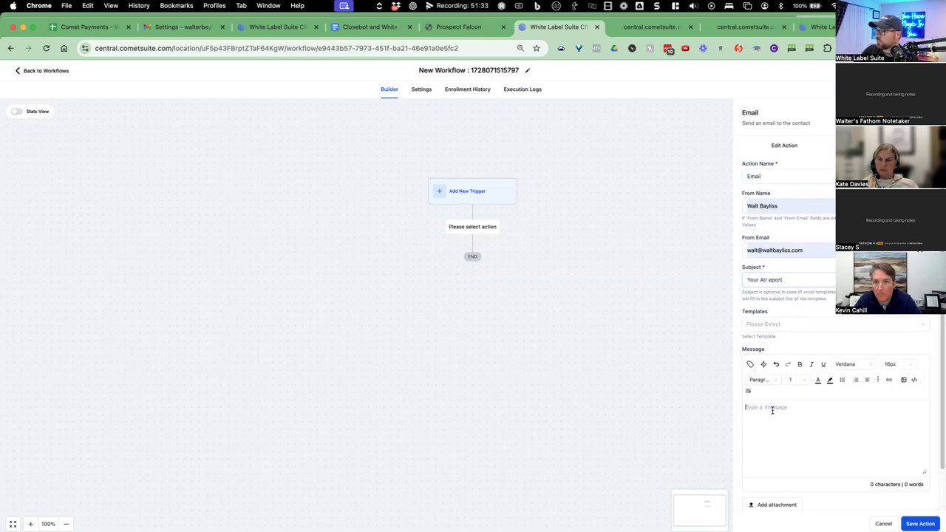
# Type the message offering the cool report, add a 'Click here to grab it.' line, and select it.
pyautogui.write("We've t")
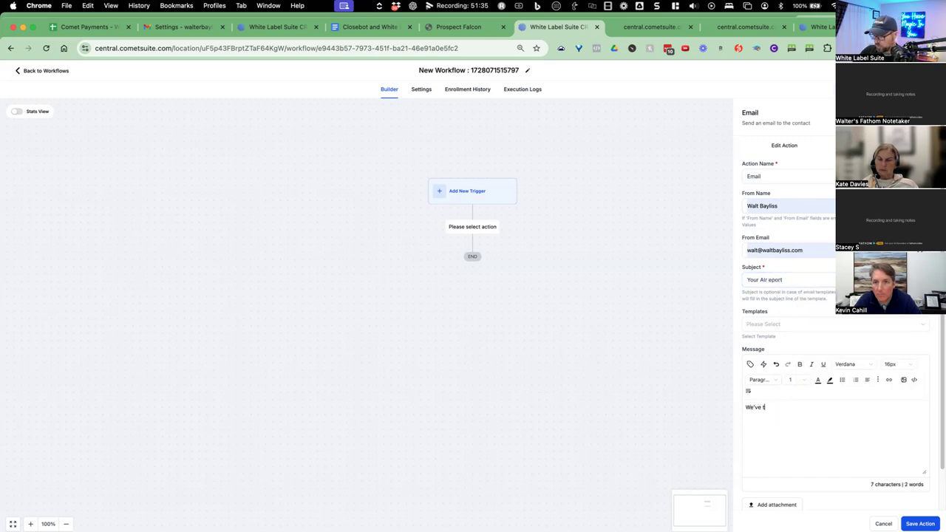
pyautogui.press('BackSpace')
pyautogui.write('got this cool report')
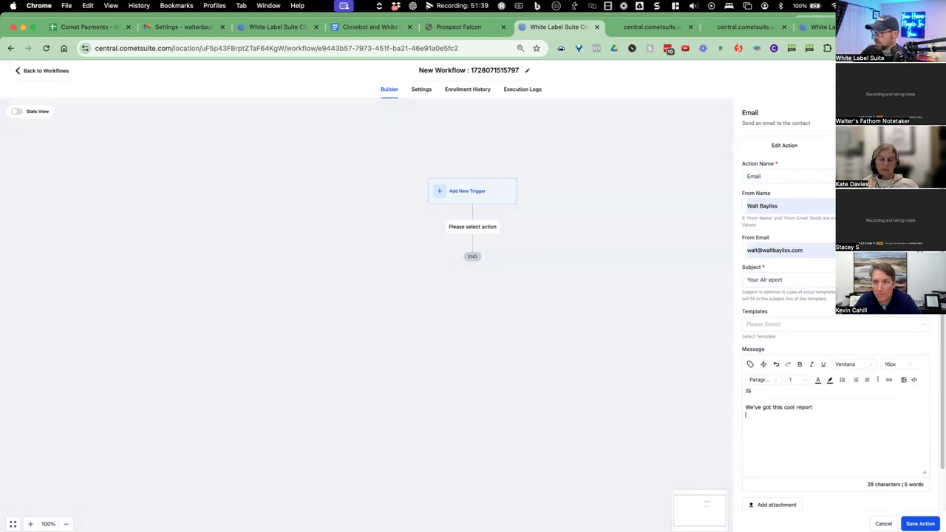
pyautogui.write('Would you li')
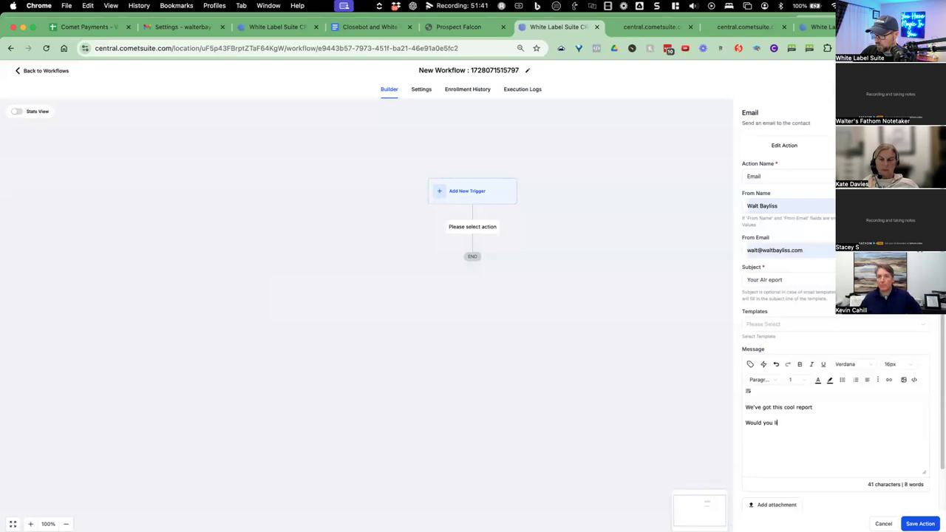
pyautogui.write('ke it?')
pyautogui.press('Return')
pyautogui.write('Click')
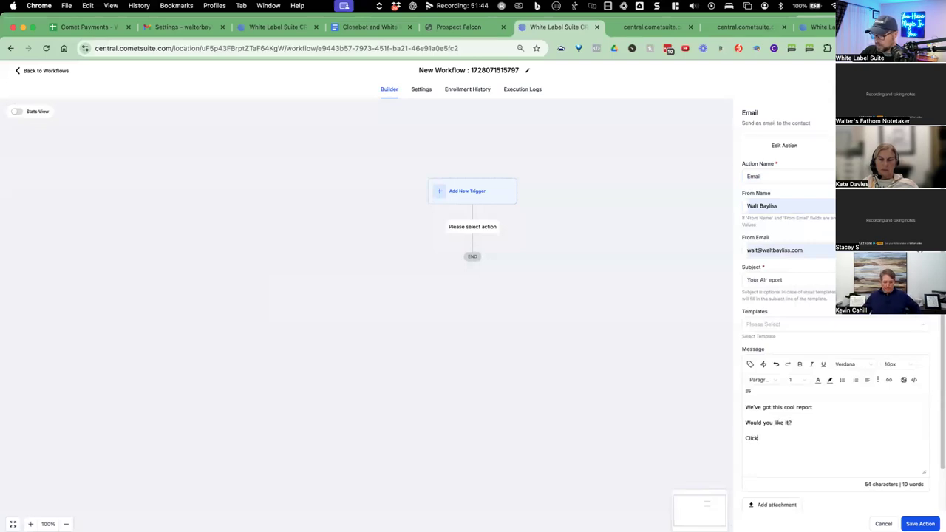
pyautogui.write(' here to grab it.')
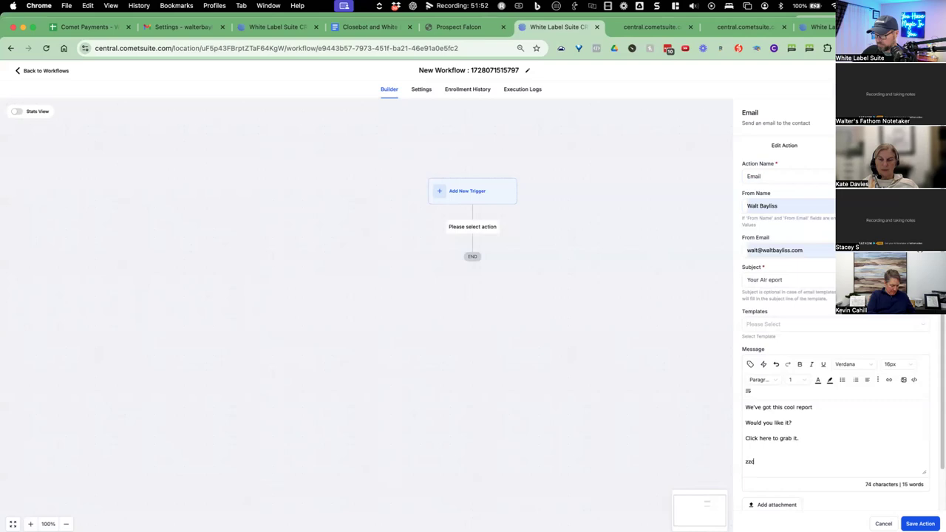
pyautogui.write('Cheers Walt')
pyautogui.moveTo(800, 436); pyautogui.dragTo(746, 436)
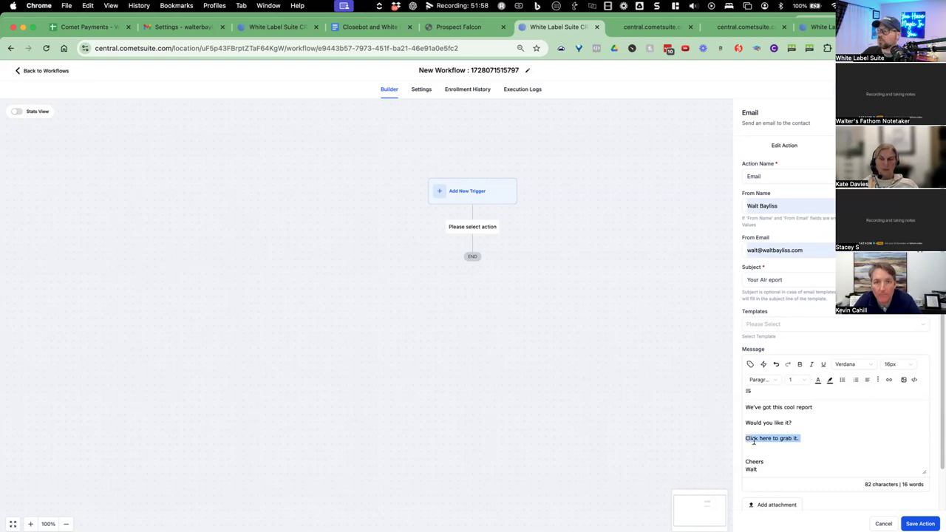
pyautogui.click(640, 28)
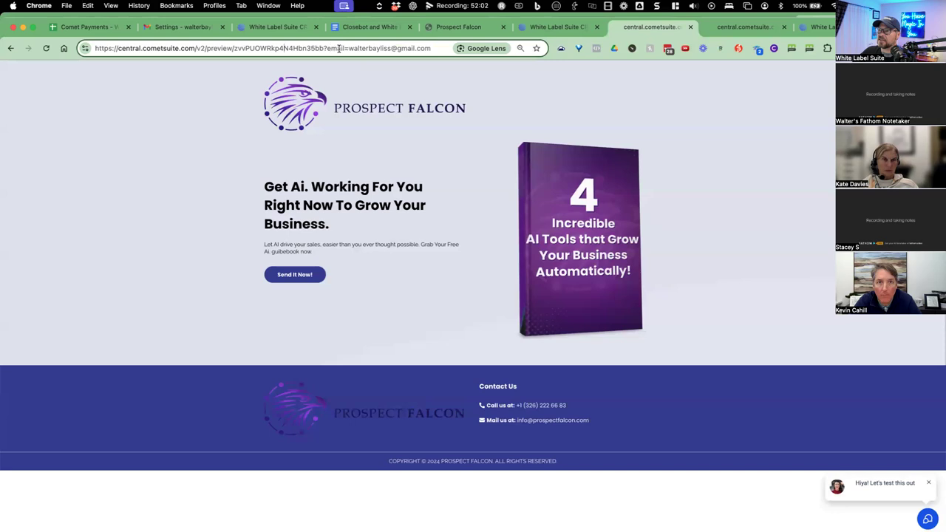
# Link 'Click here to grab it.' to the copied Prospect Falcon preview URL, opening in a new window.
pyautogui.moveTo(324, 48); pyautogui.dragTo(84, 51)
pyautogui.press('super+c')
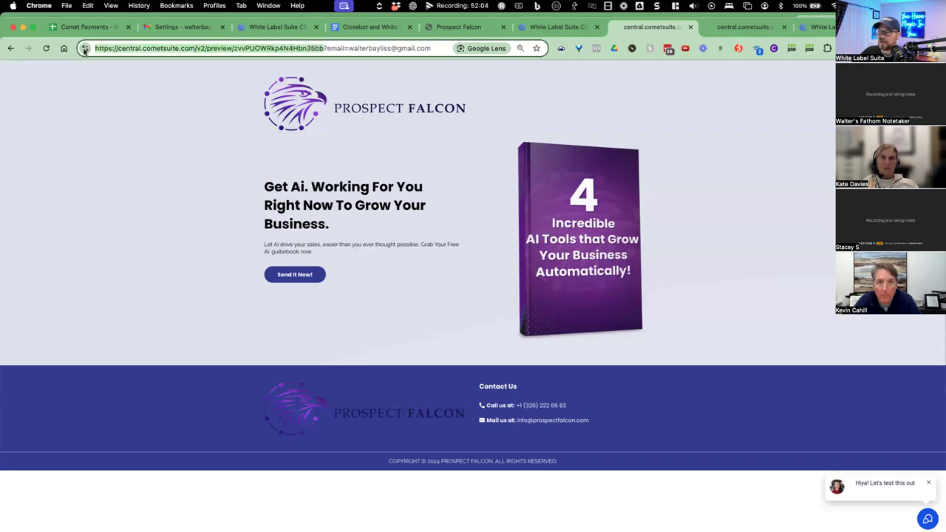
pyautogui.click(539, 30)
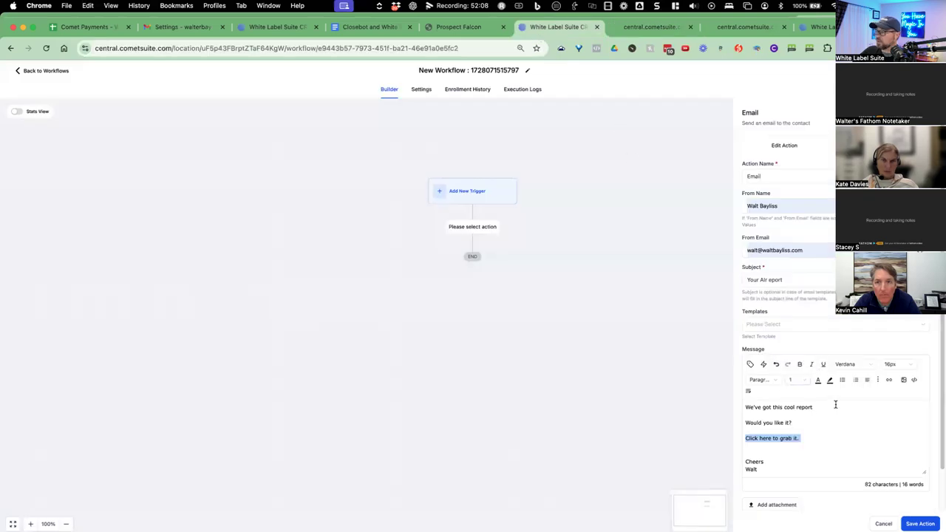
pyautogui.click(886, 381)
pyautogui.click(435, 266)
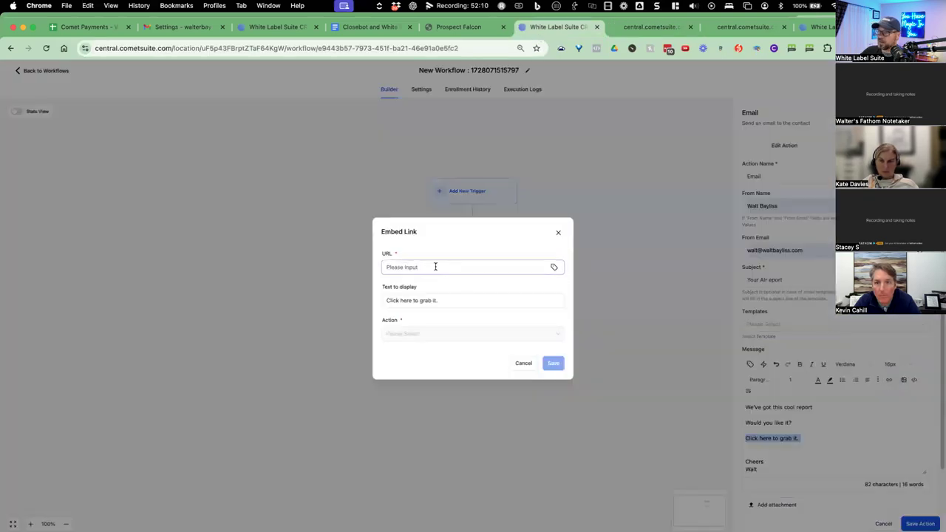
pyautogui.press('super+v')
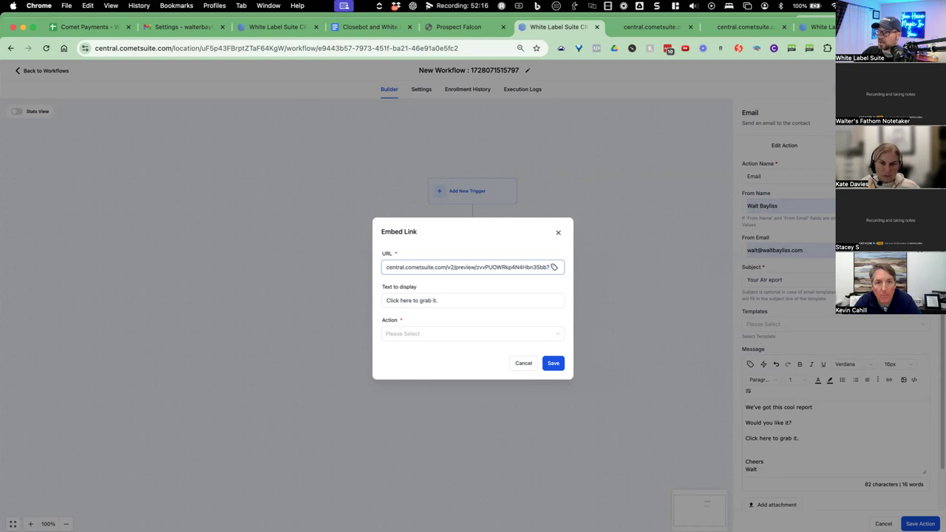
pyautogui.press('Right')
pyautogui.press('Right')
pyautogui.press('Right')
pyautogui.press('Right')
pyautogui.press('Right')
pyautogui.press('Right')
pyautogui.press('Right')
pyautogui.press('Right')
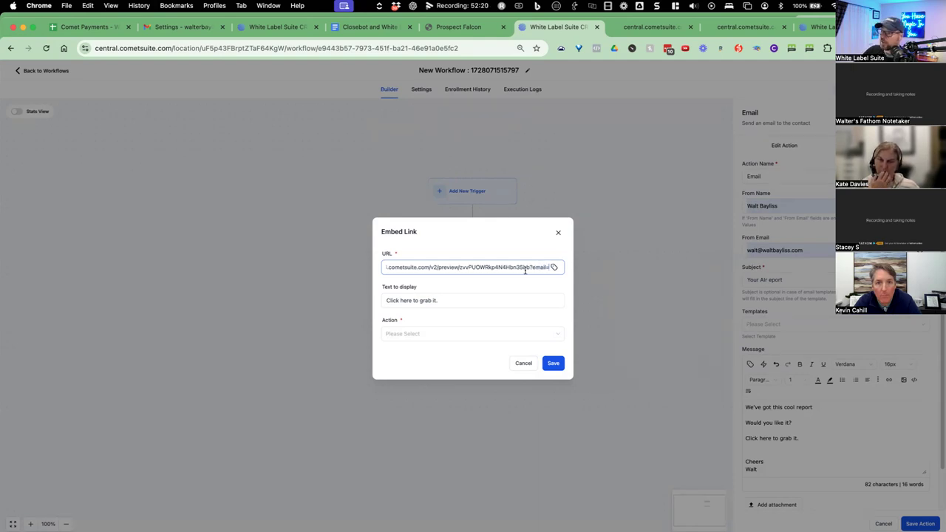
pyautogui.click(554, 268)
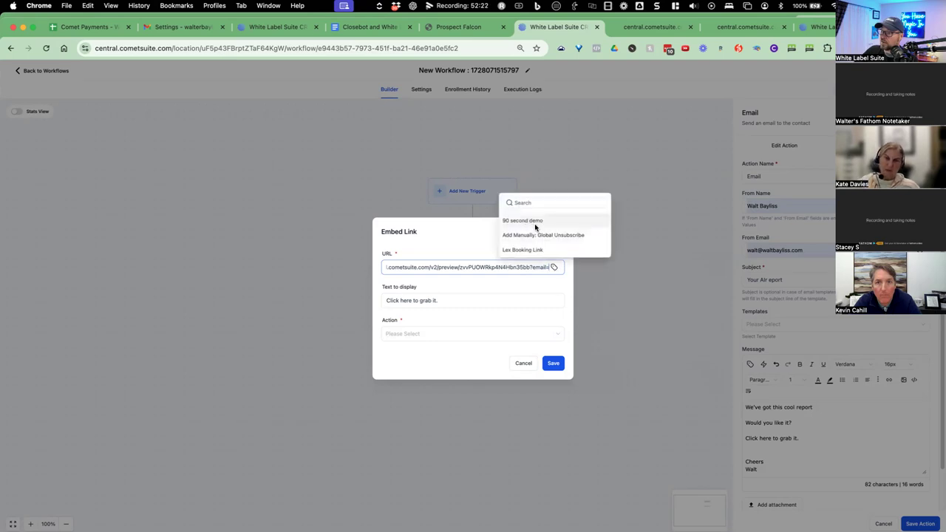
pyautogui.click(553, 267)
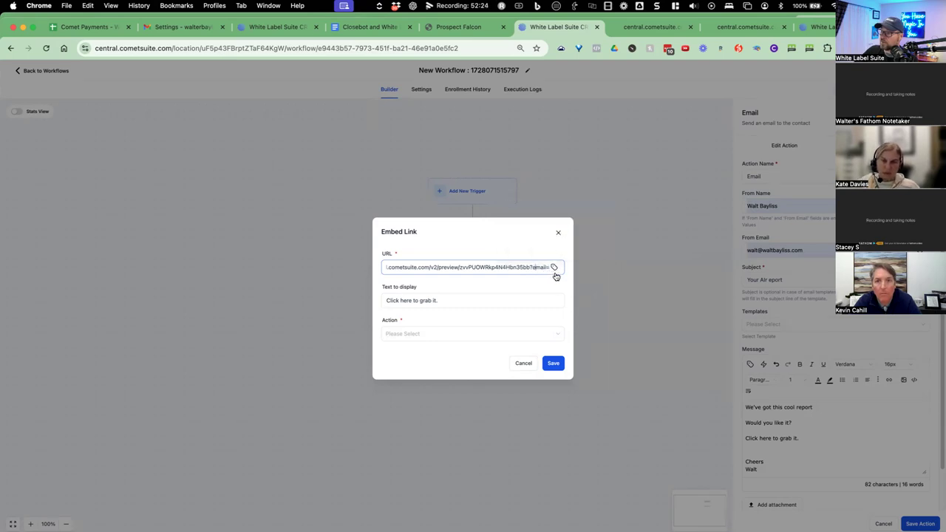
pyautogui.click(557, 367)
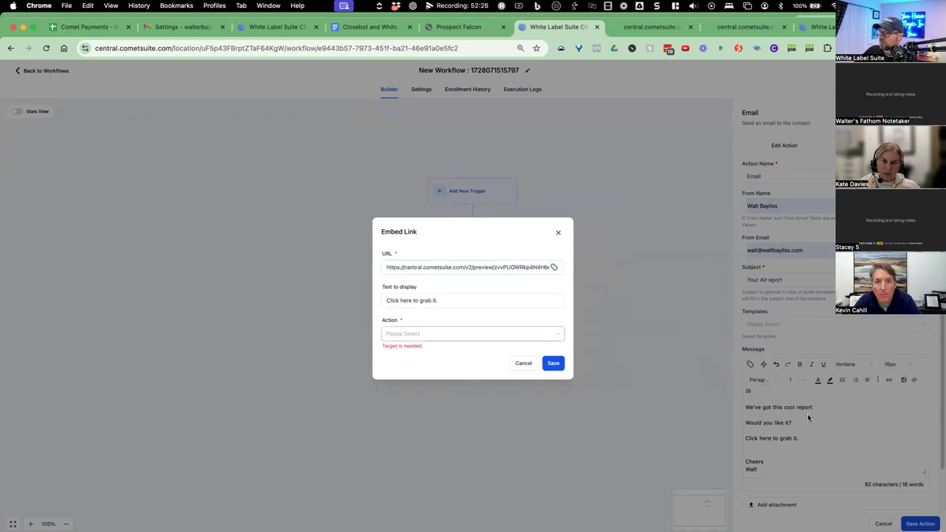
pyautogui.click(478, 336)
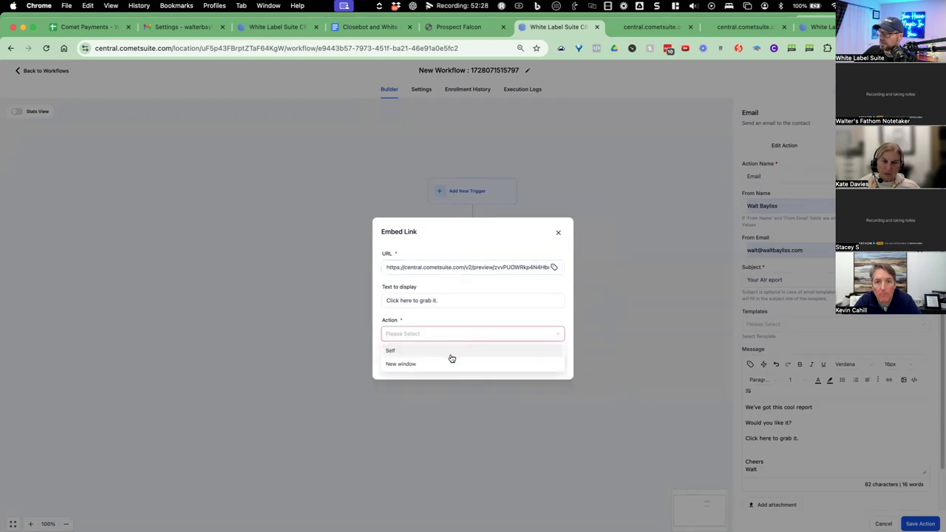
pyautogui.click(450, 362)
pyautogui.click(548, 363)
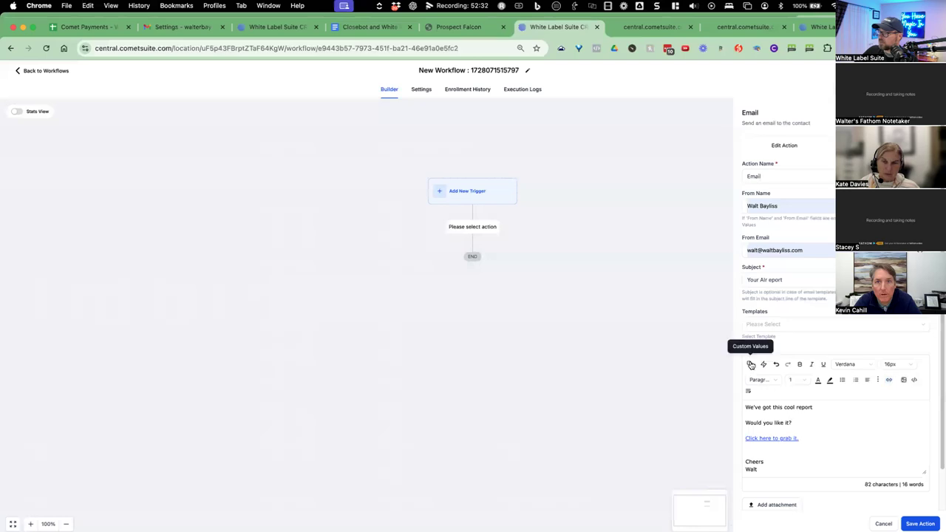
# Insert the Contact > Email custom value into the message and copy the placeholder.
pyautogui.click(750, 363)
pyautogui.click(761, 237)
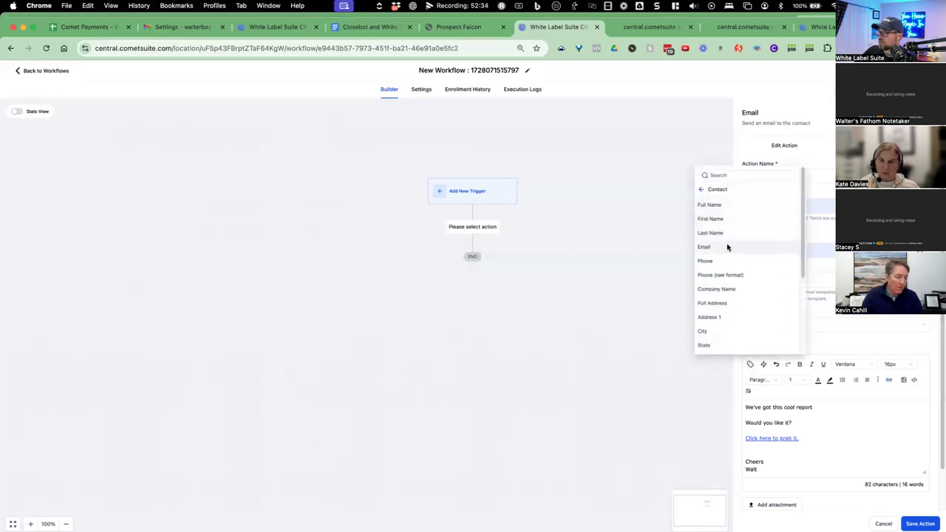
pyautogui.click(727, 246)
pyautogui.moveTo(841, 422); pyautogui.dragTo(794, 422)
pyautogui.press('super+c')
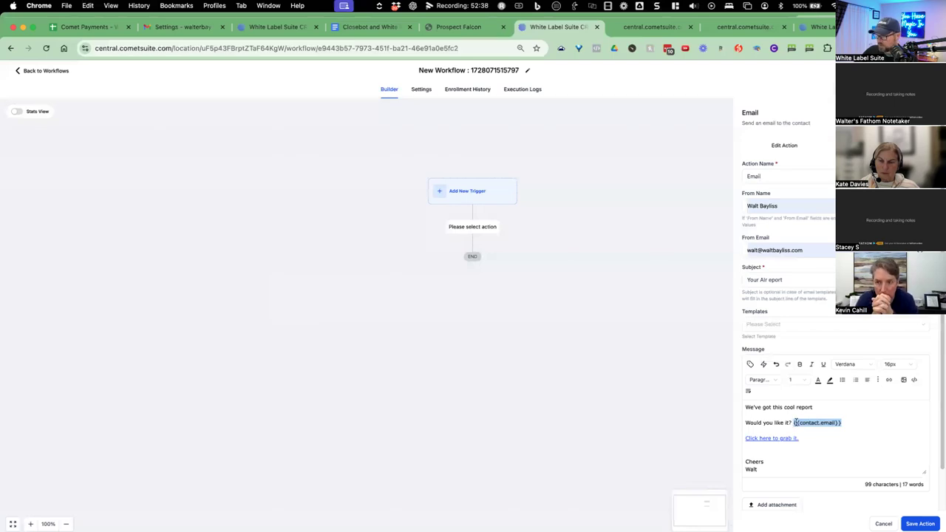
pyautogui.click(796, 430)
pyautogui.moveTo(798, 436); pyautogui.dragTo(744, 439)
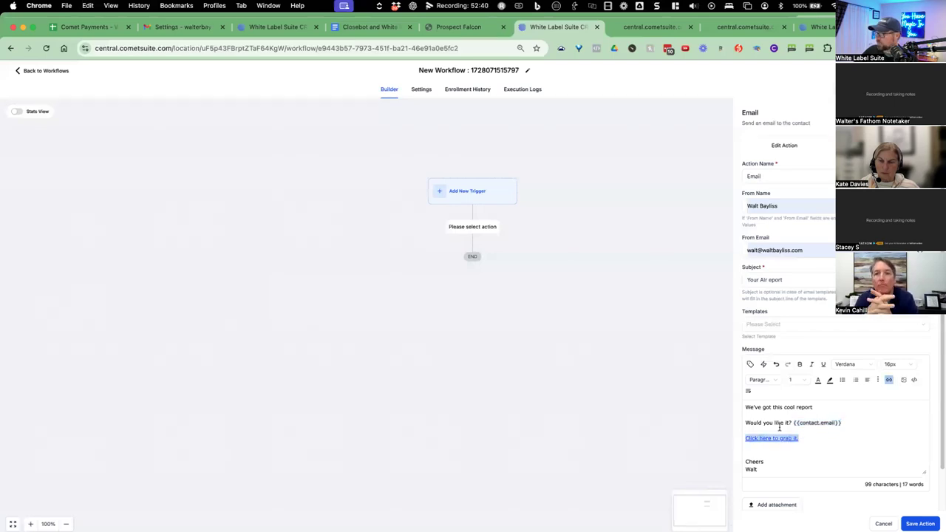
# Append {{contact.email}} after ?email= in the report link, save the link and the Email action.
pyautogui.click(889, 381)
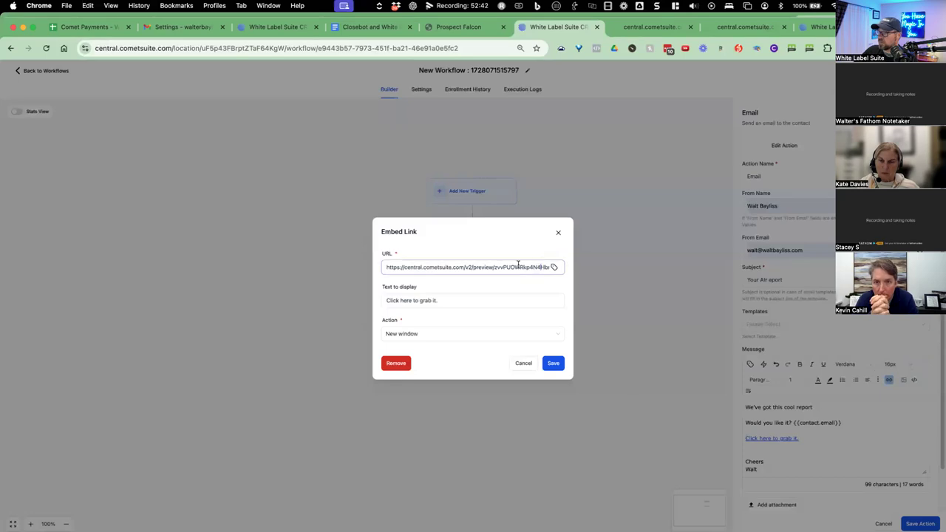
pyautogui.moveTo(517, 264); pyautogui.dragTo(573, 270)
pyautogui.click(547, 267)
pyautogui.press('super+v')
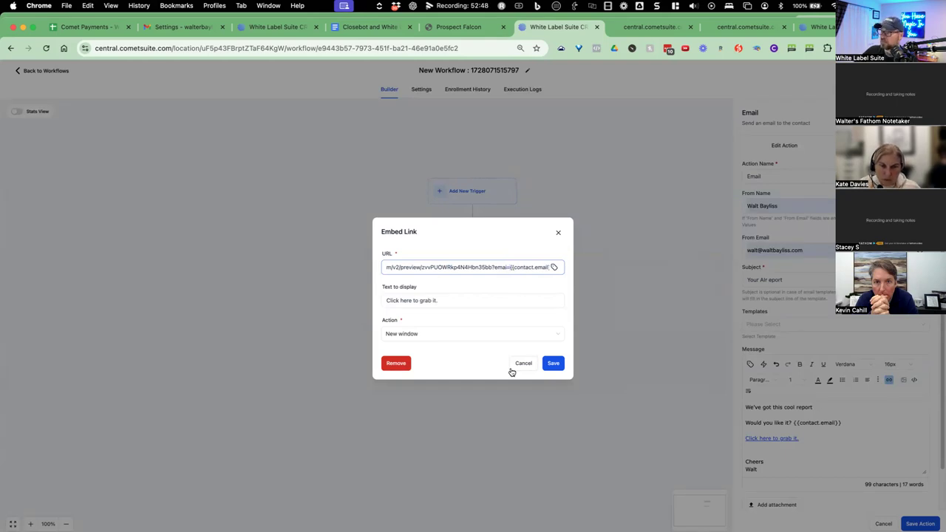
pyautogui.click(554, 365)
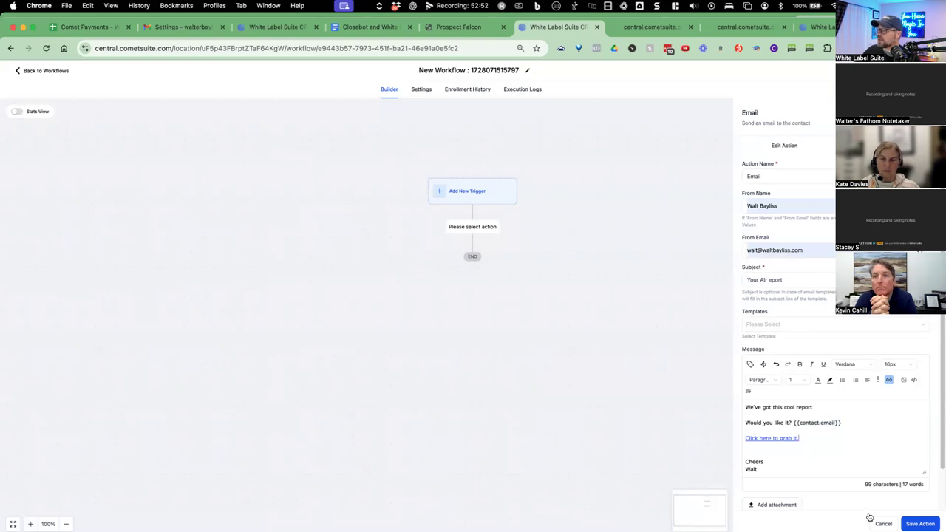
pyautogui.click(919, 523)
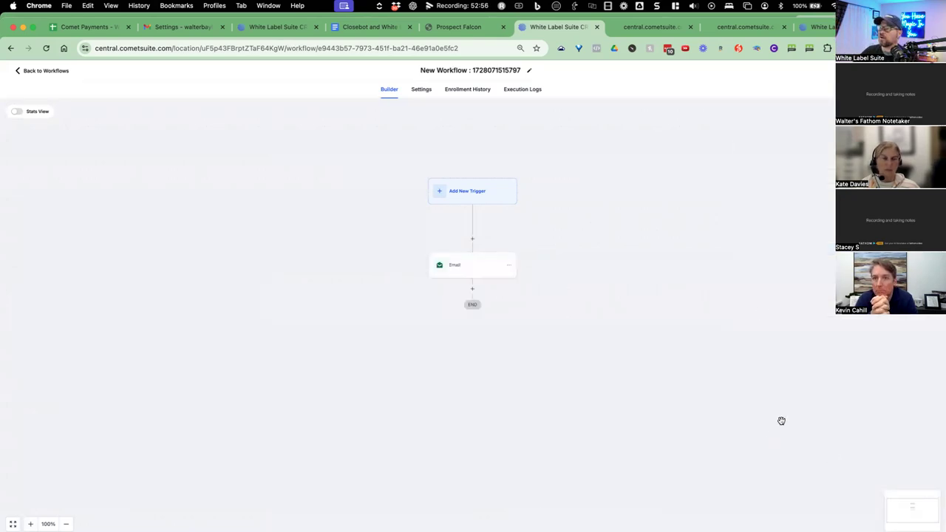
# On the Prospect Falcon preview tab, select the email value after ?email= in the address.
pyautogui.click(635, 28)
pyautogui.click(363, 49)
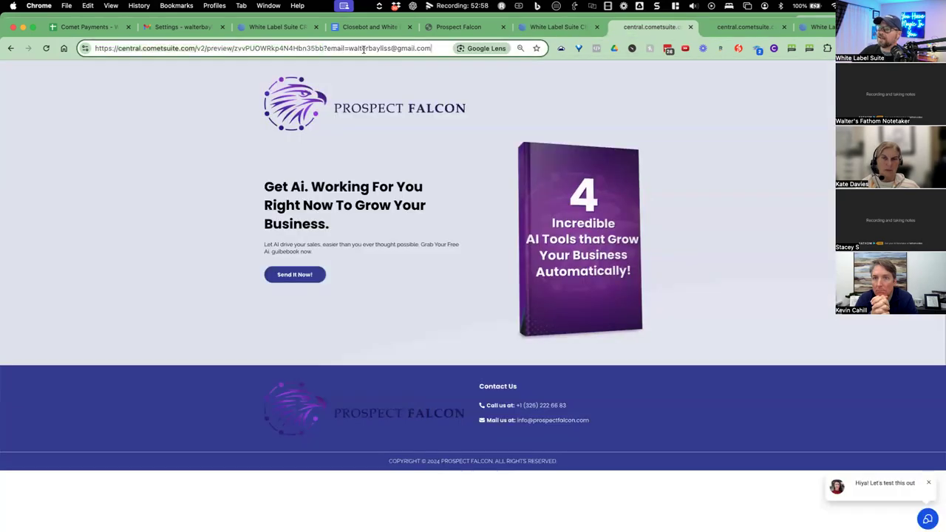
pyautogui.moveTo(348, 49); pyautogui.dragTo(431, 49)
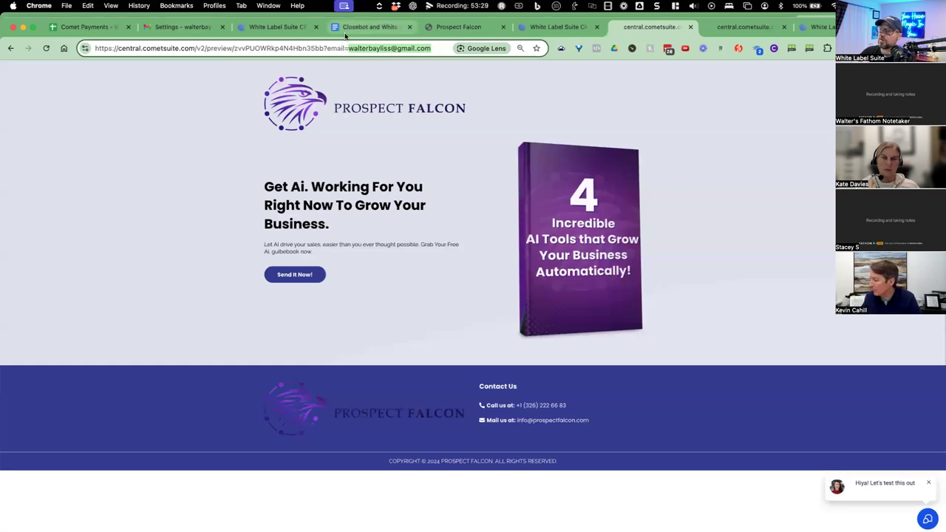
pyautogui.click(366, 26)
# Paste a dashed separator line below the ?email={{contact.email}} entry in the notes.
pyautogui.doubleClick(379, 454)
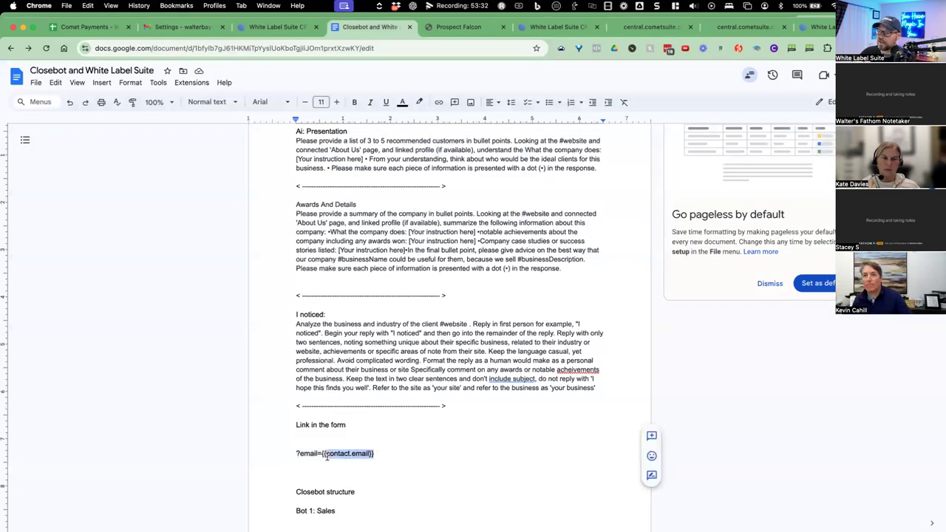
pyautogui.doubleClick(389, 453)
pyautogui.scroll(-2, 384, 447)
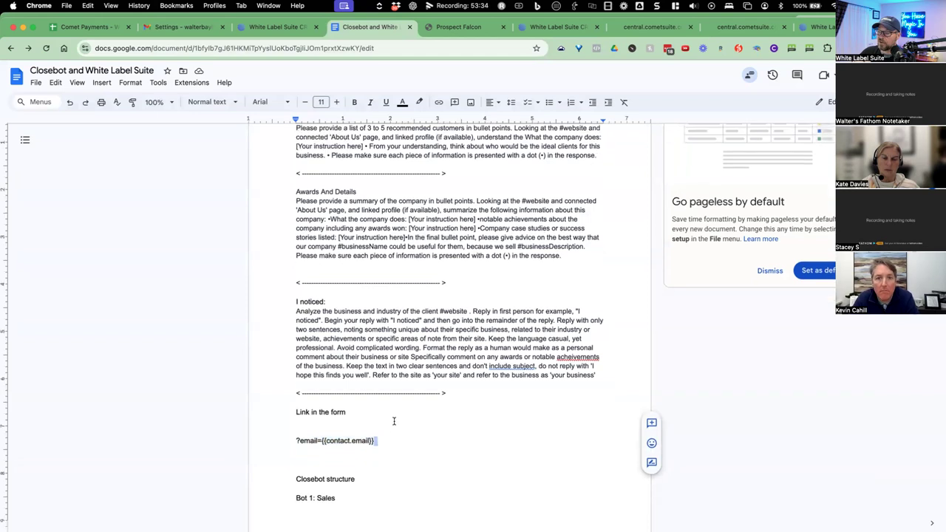
pyautogui.click(325, 418)
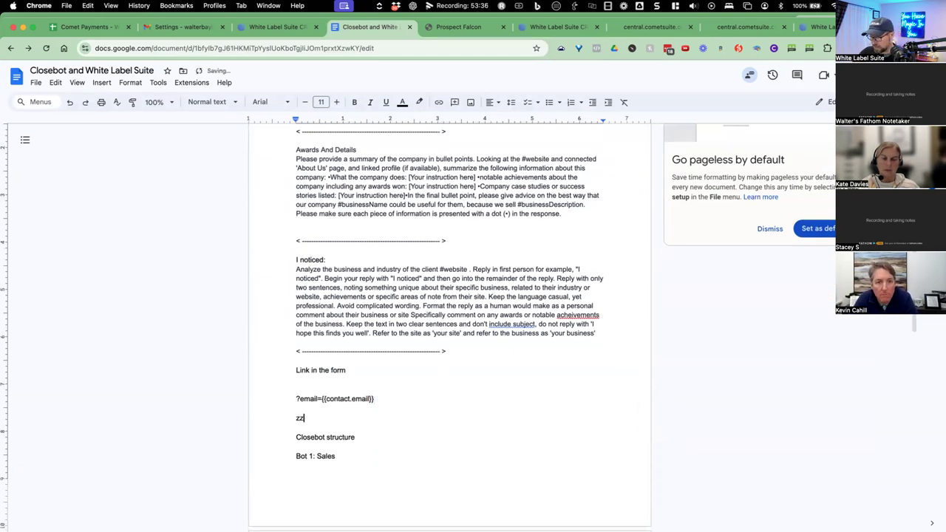
pyautogui.press('cmd+v')
pyautogui.press('Return')
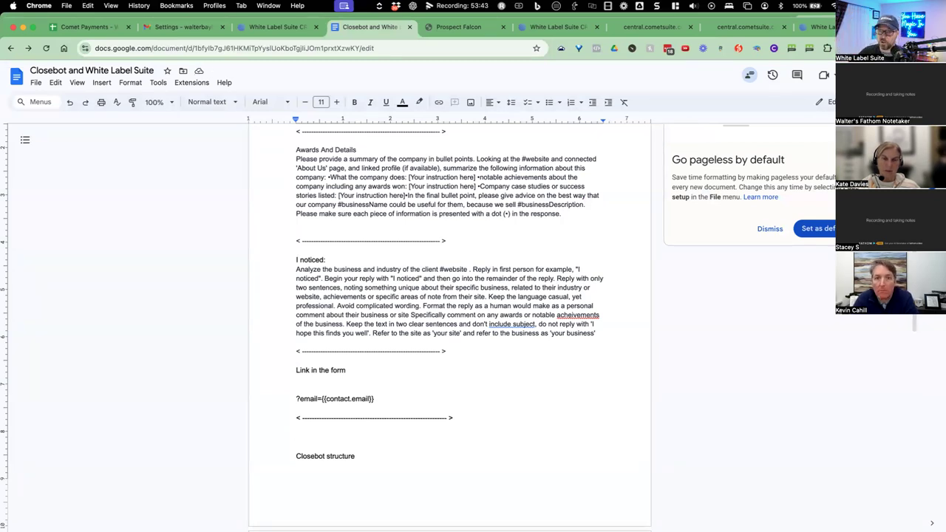
pyautogui.scroll(-3, 329, 376)
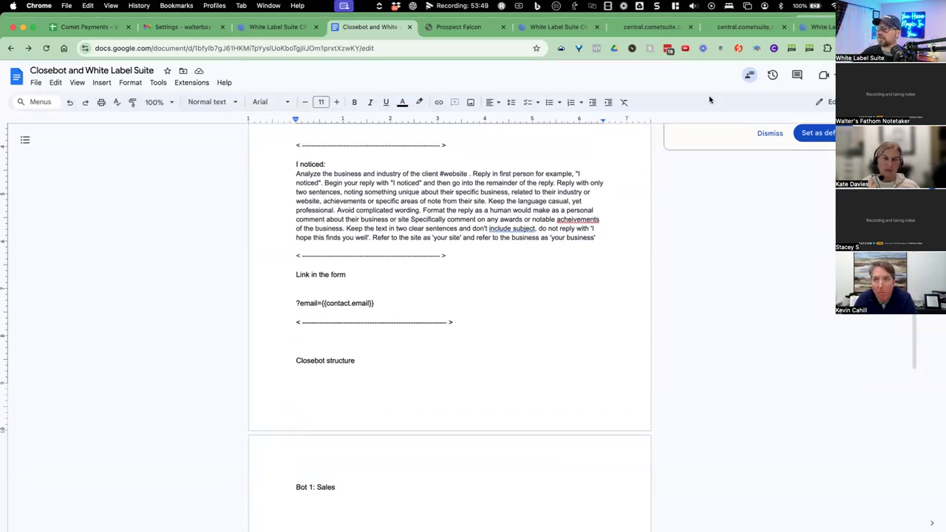
pyautogui.press('super+t')
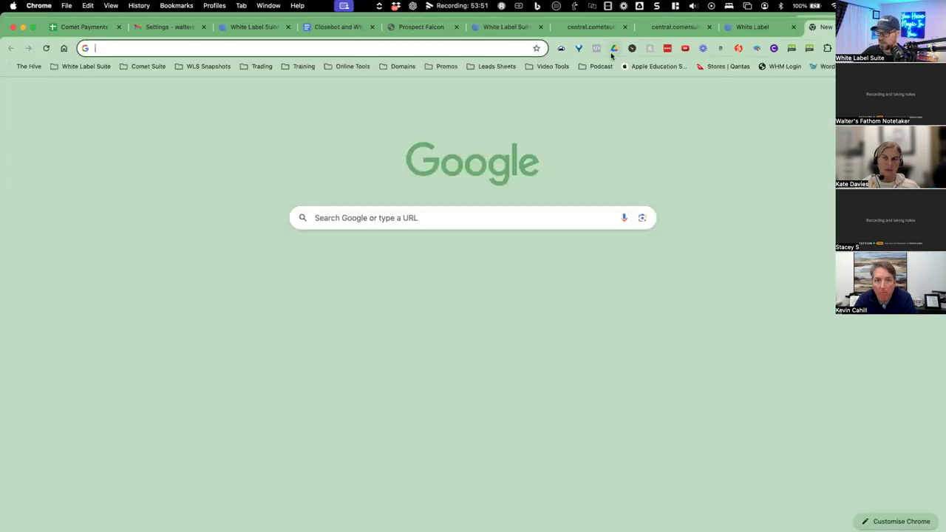
# Sign in at closebot.ai and reach the dashboard showing $19.320 credits and 16 responses.
pyautogui.write('closebot.ai')
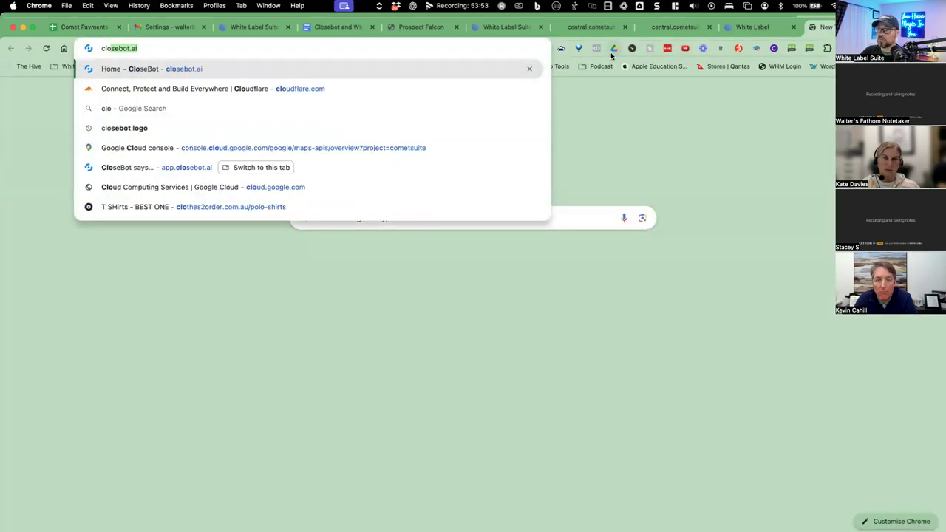
pyautogui.press('Return')
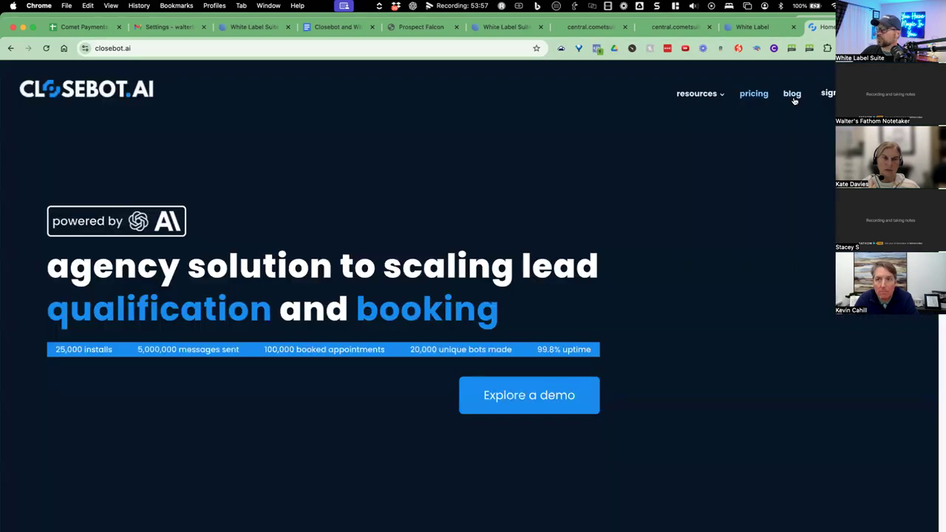
pyautogui.click(828, 93)
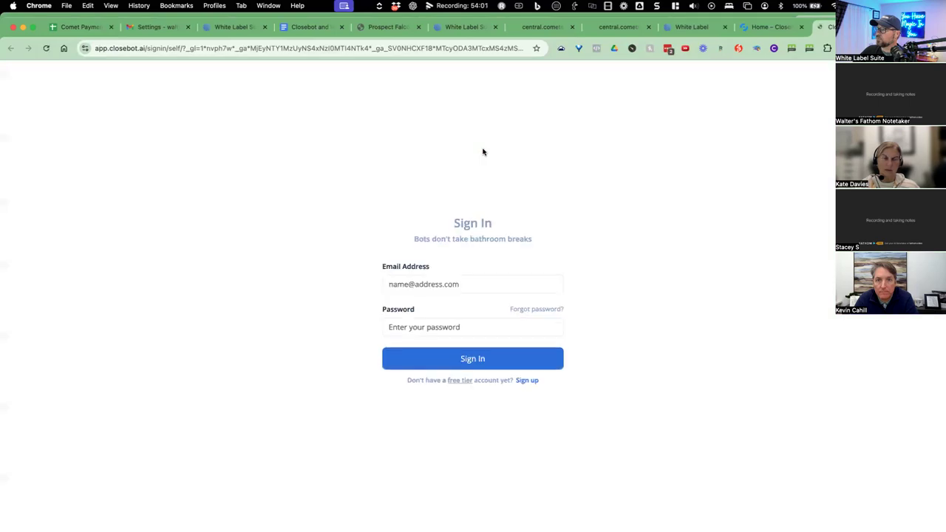
pyautogui.click(471, 354)
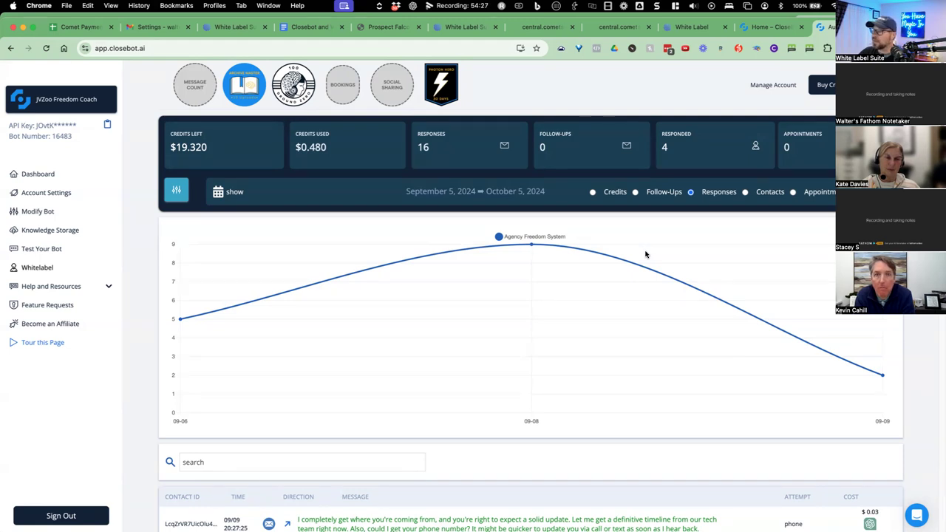
pyautogui.click(65, 99)
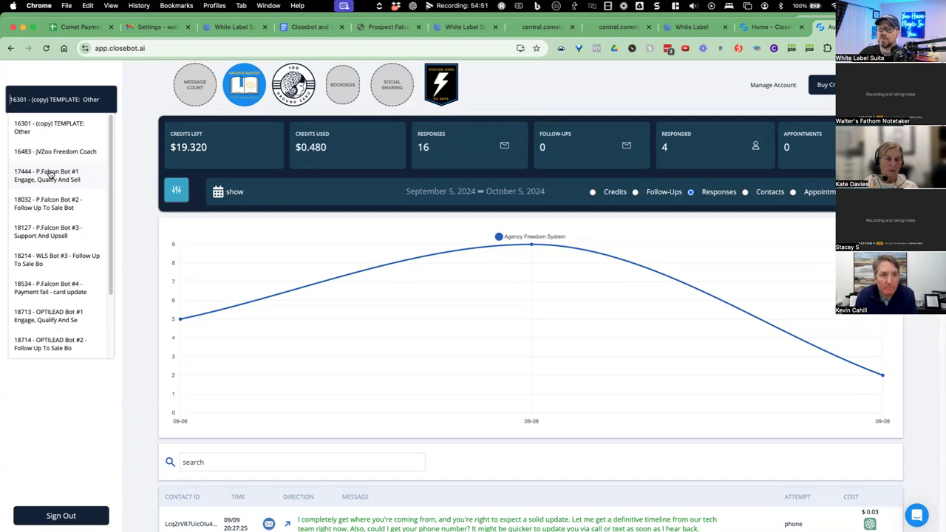
# Select bot 16483 - JVZoo Freedom Coach from the bot list.
pyautogui.click(52, 152)
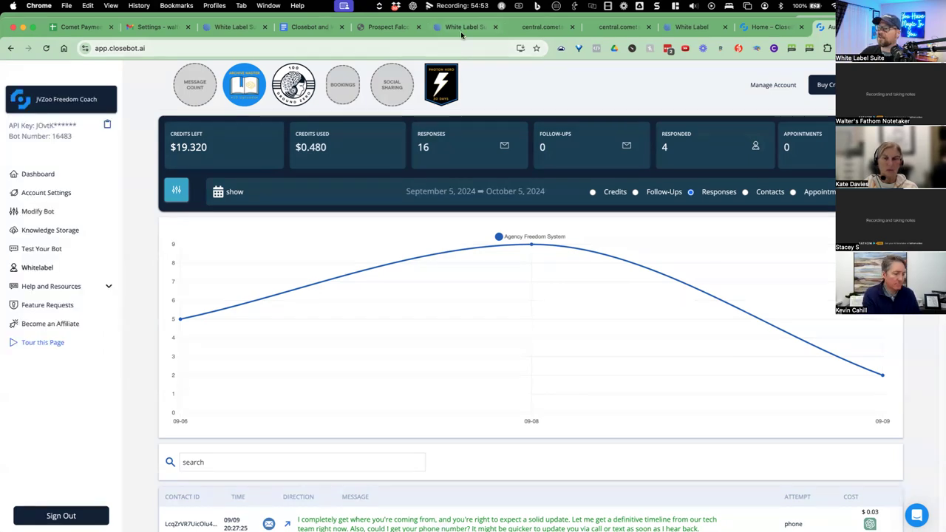
# Insert the line 'BOT1 : Sales. ID: 17444' above Bot 1: Sales in the Closebot notes.
pyautogui.click(300, 33)
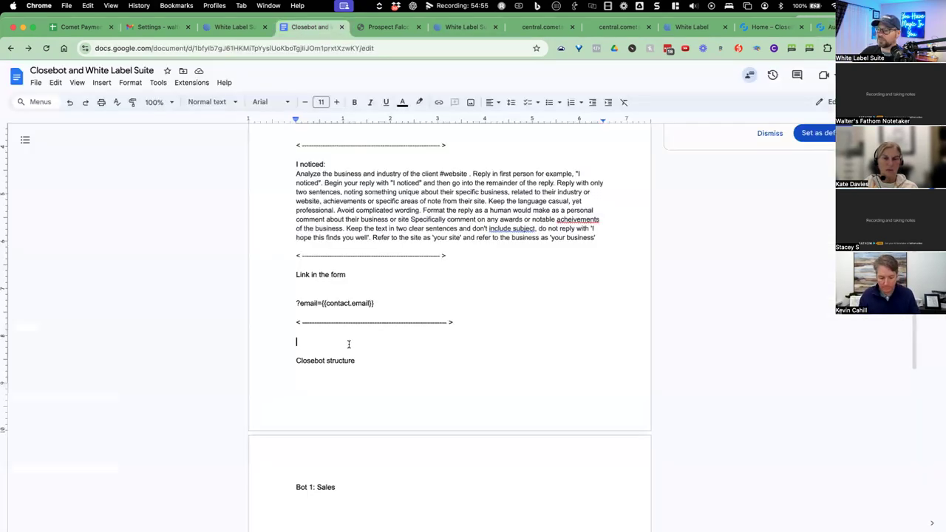
pyautogui.click(295, 488)
pyautogui.press('Return')
pyautogui.press('Up')
pyautogui.write('BO')
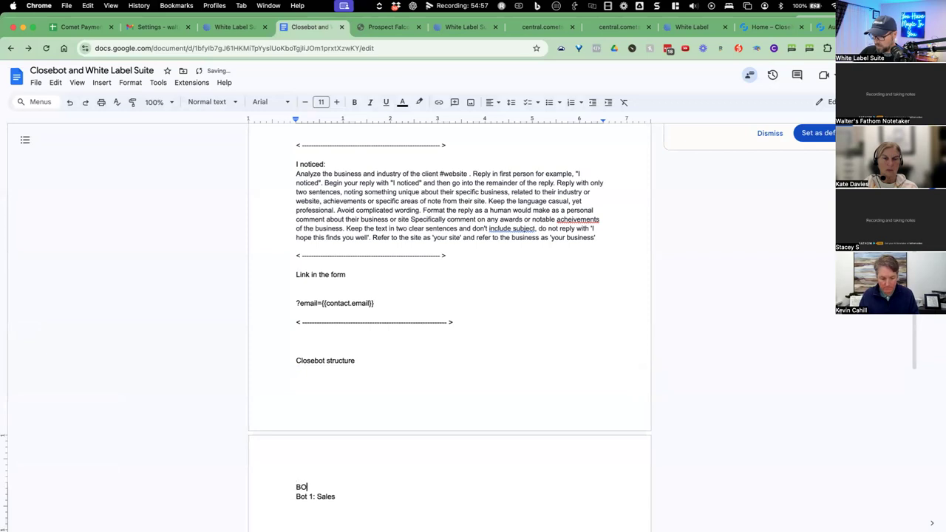
pyautogui.write('T1 : Sales. ')
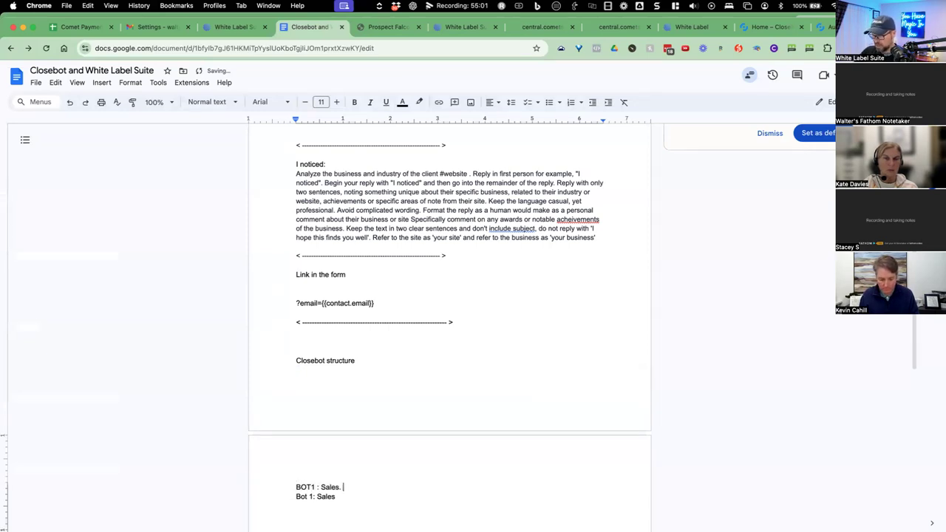
pyautogui.write('ID: 17444')
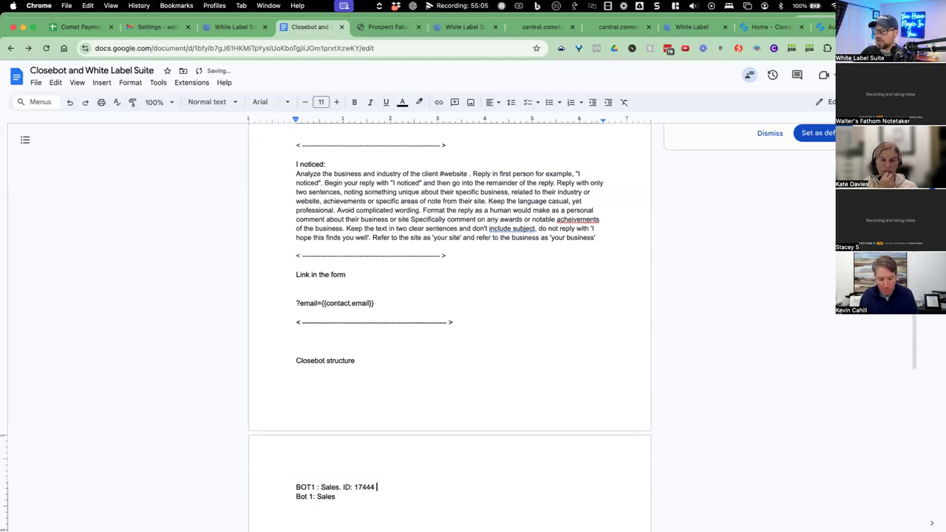
pyautogui.press('Return')
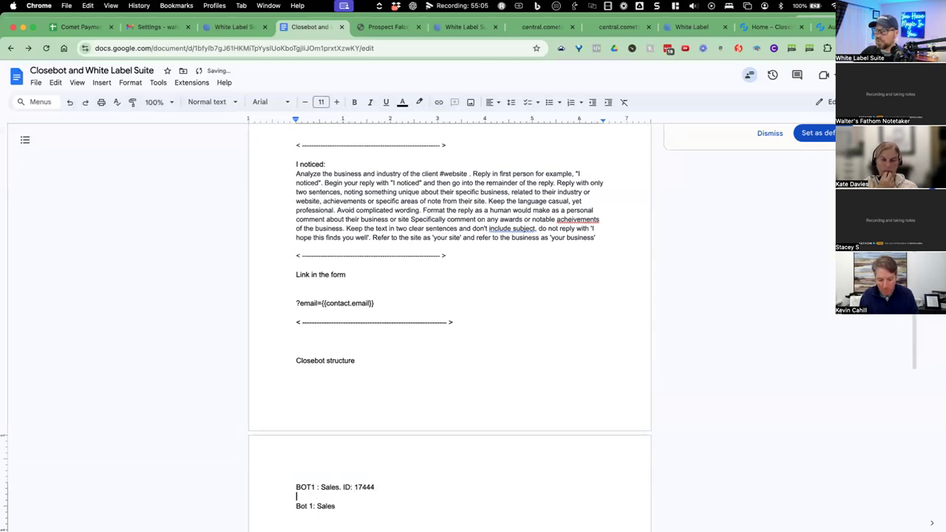
pyautogui.scroll(-1, 347, 399)
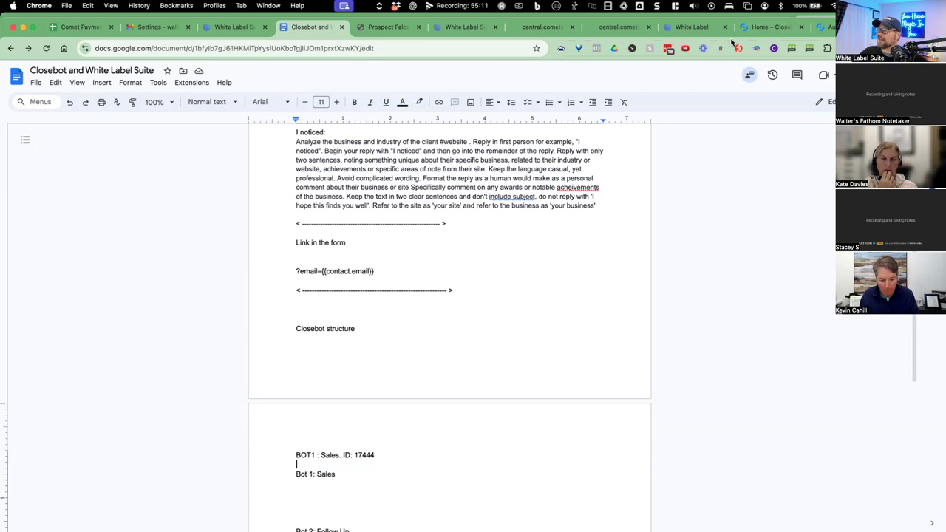
pyautogui.click(824, 27)
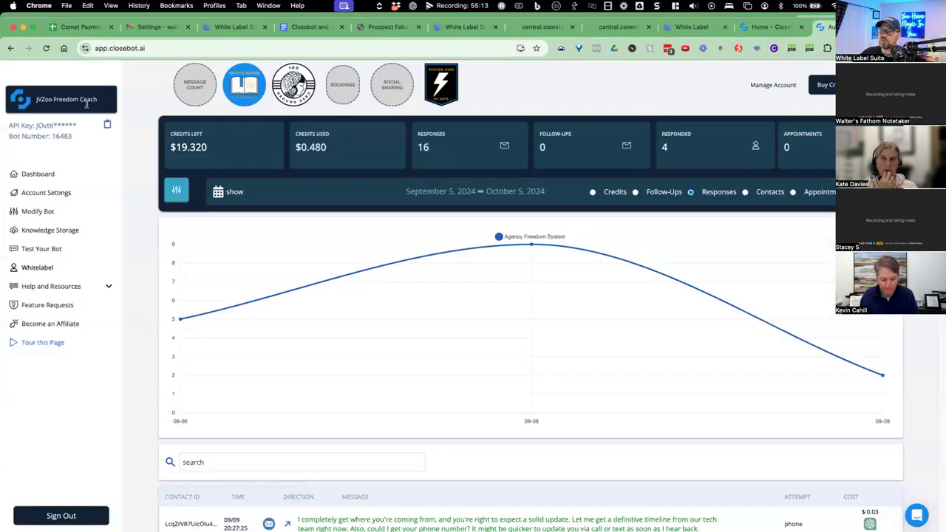
# Open the bot selector on the JVZoo Freedom Coach dashboard.
pyautogui.click(86, 100)
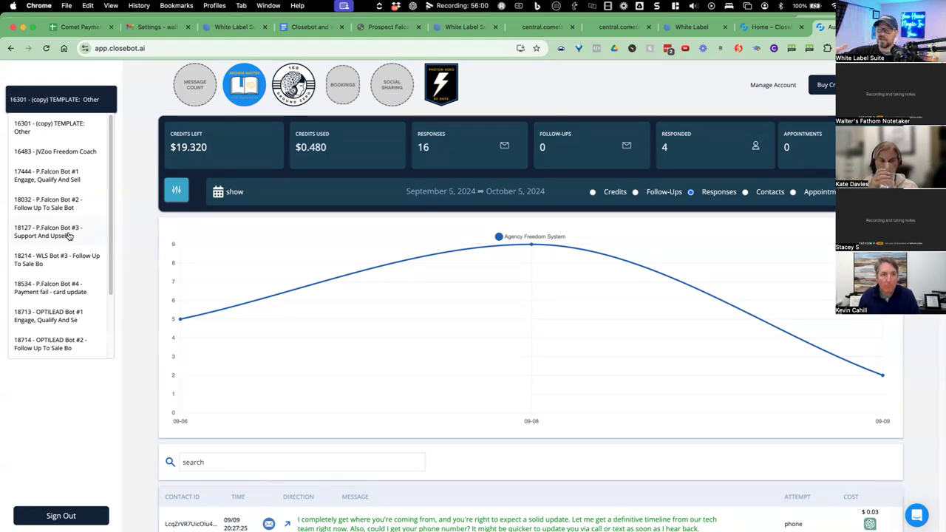
# Switch from JVZoo Freedom Coach to bot 17444, P.Falcon Bot #1 Engage, Qualify And Sell.
pyautogui.click(56, 150)
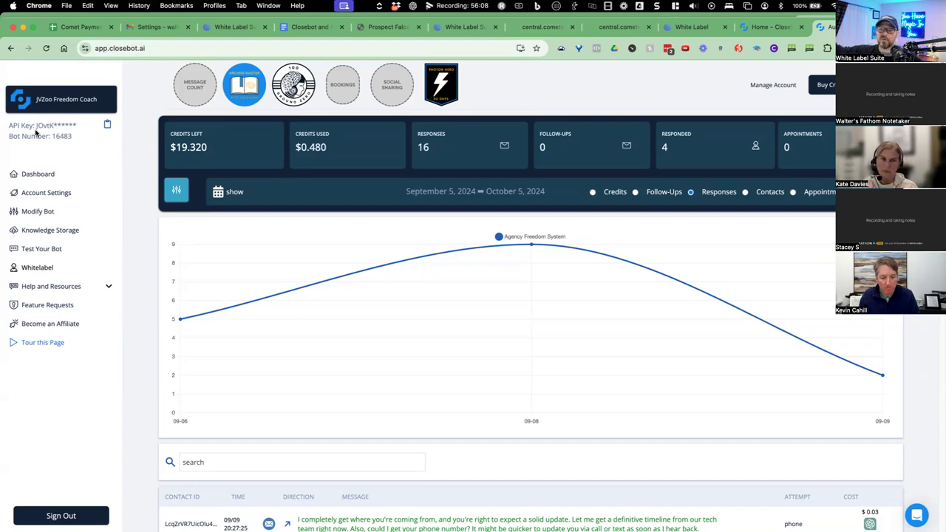
pyautogui.click(56, 102)
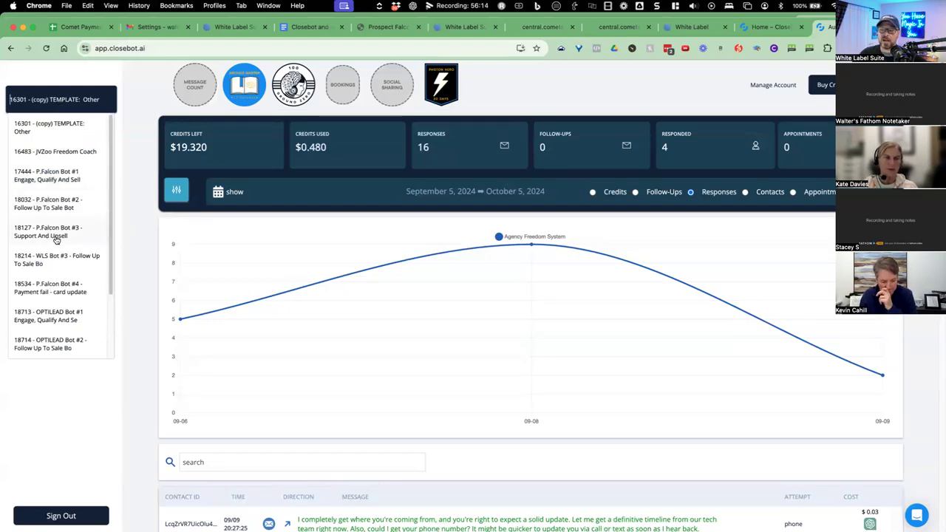
pyautogui.press('Escape')
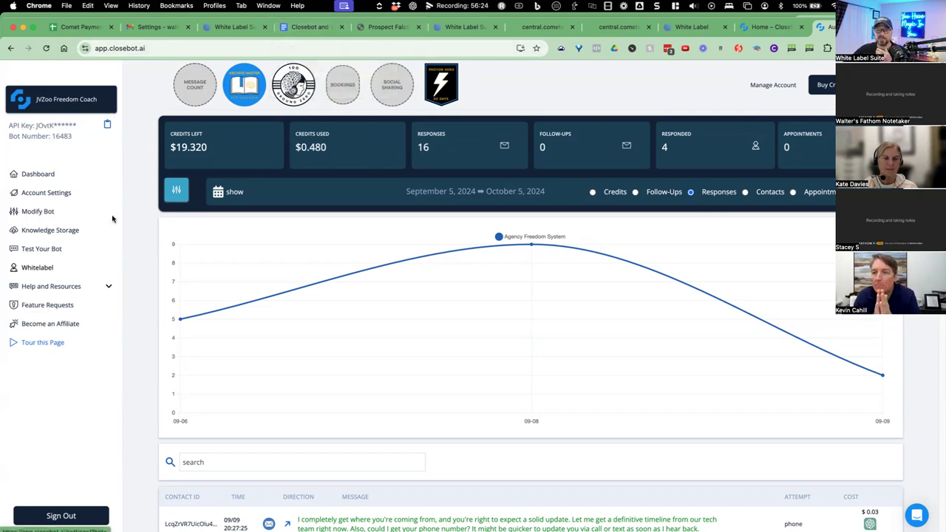
pyautogui.click(65, 101)
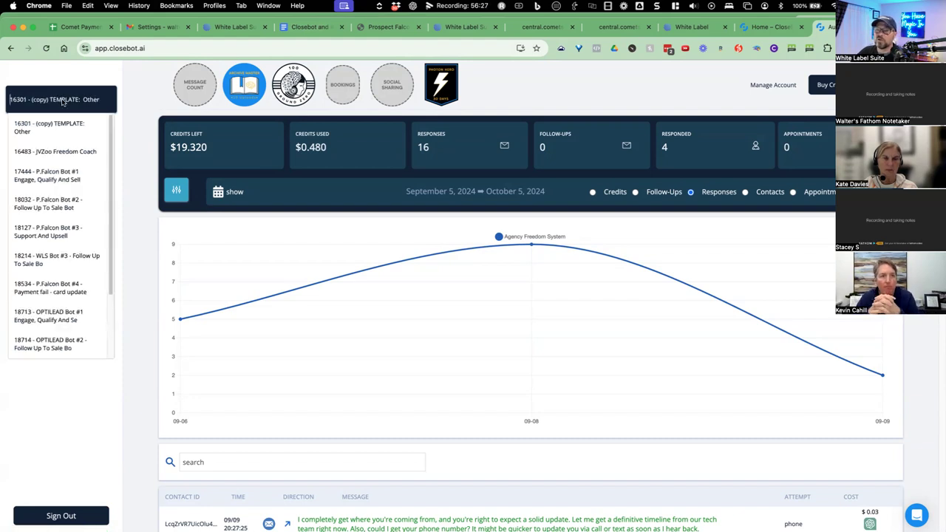
pyautogui.click(31, 181)
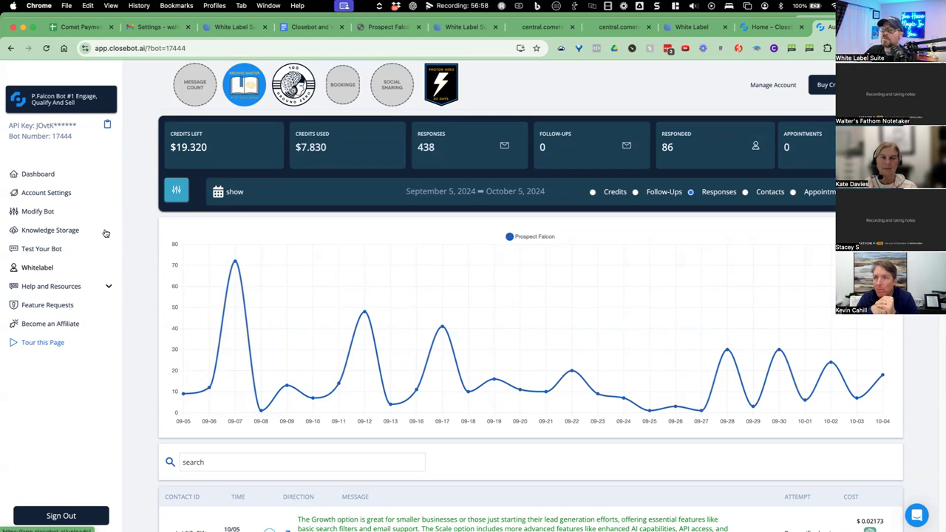
# Show P.Falcon Bot #1's Objectives tab and screenshot its six-priority objectives board.
pyautogui.click(44, 215)
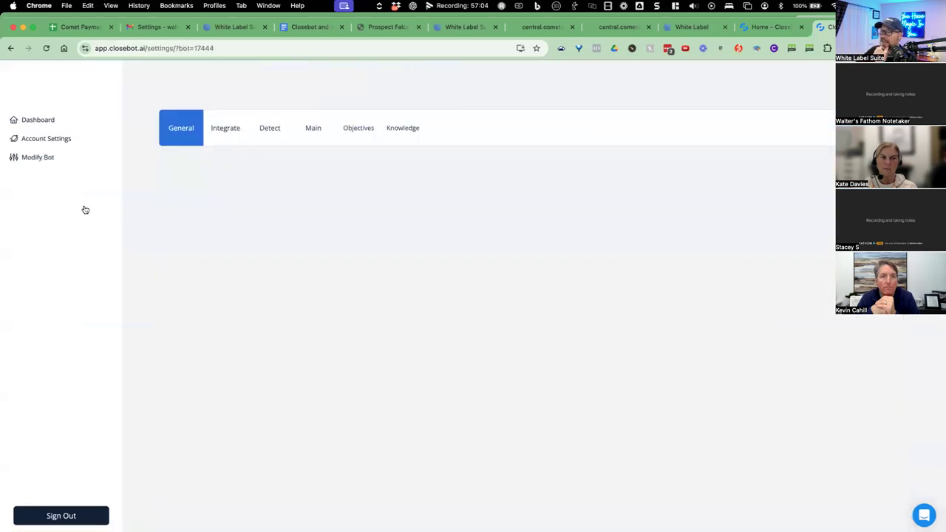
pyautogui.click(361, 130)
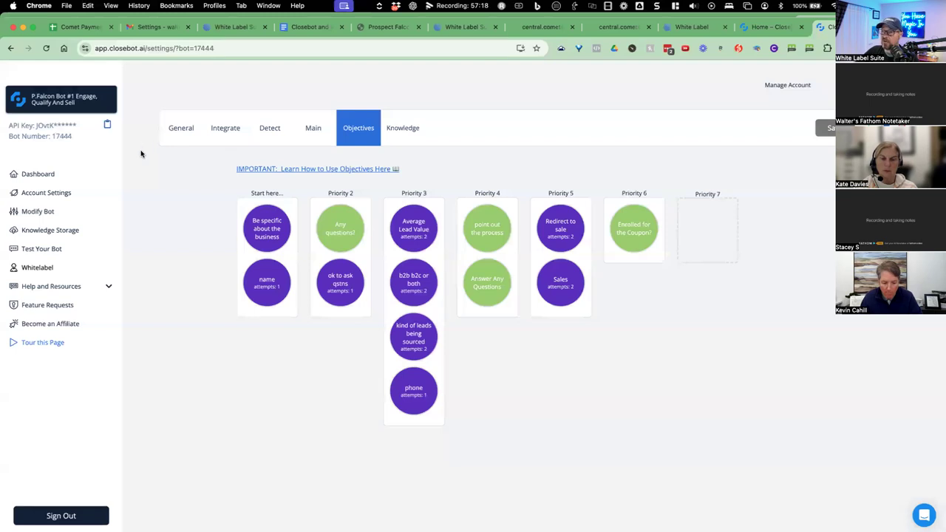
pyautogui.press('super+shift+4')
pyautogui.moveTo(155, 105); pyautogui.dragTo(786, 446)
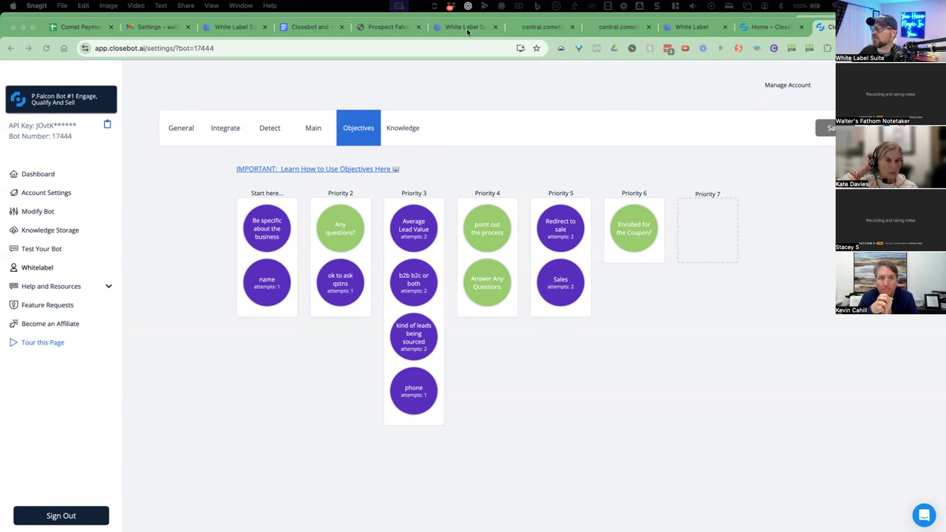
# Paste the objectives screenshot under 'Bot 1: Sales. ID: 17444' in the Closebot notes.
pyautogui.click(314, 28)
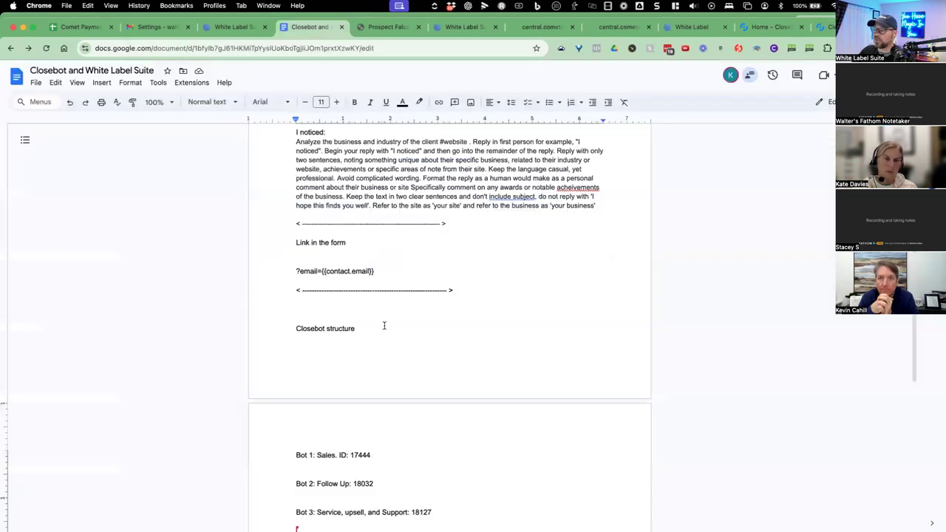
pyautogui.scroll(-1, 390, 363)
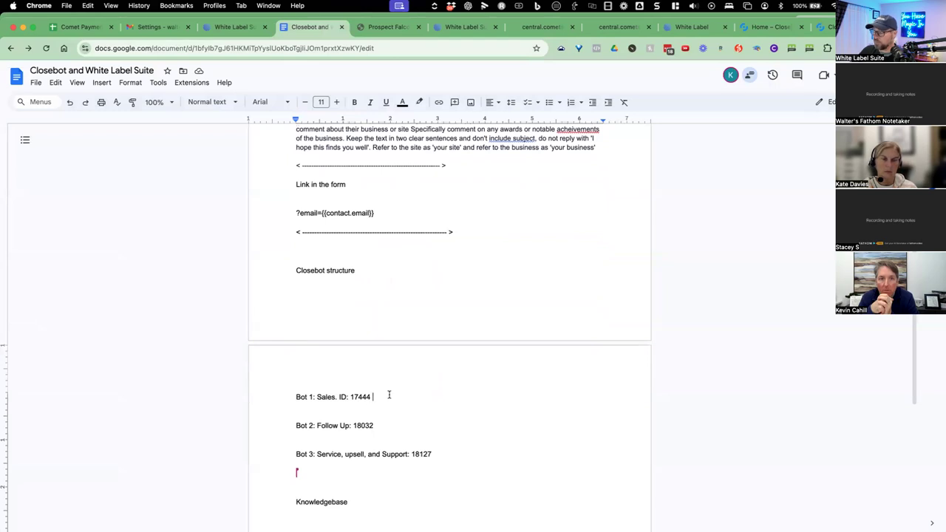
pyautogui.press('Return')
pyautogui.press('Return')
pyautogui.press('cmd+v')
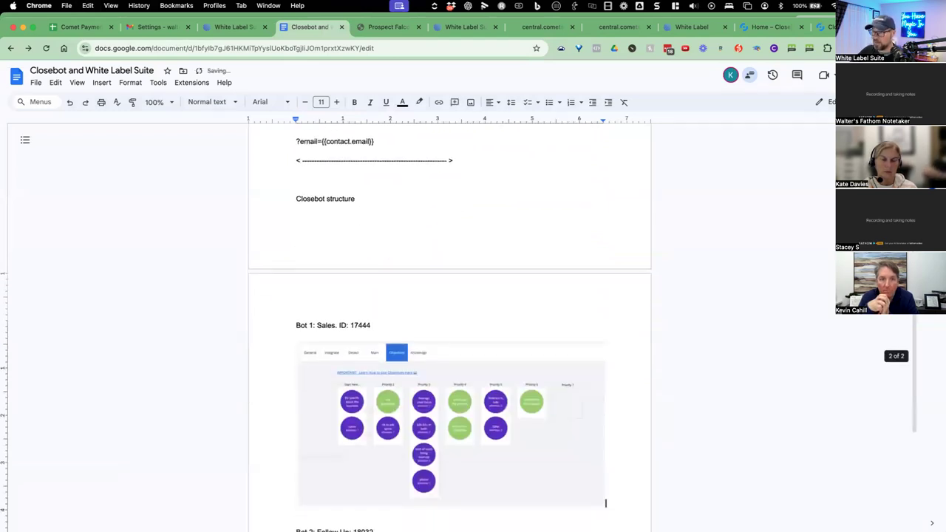
pyautogui.scroll(-1, 557, 214)
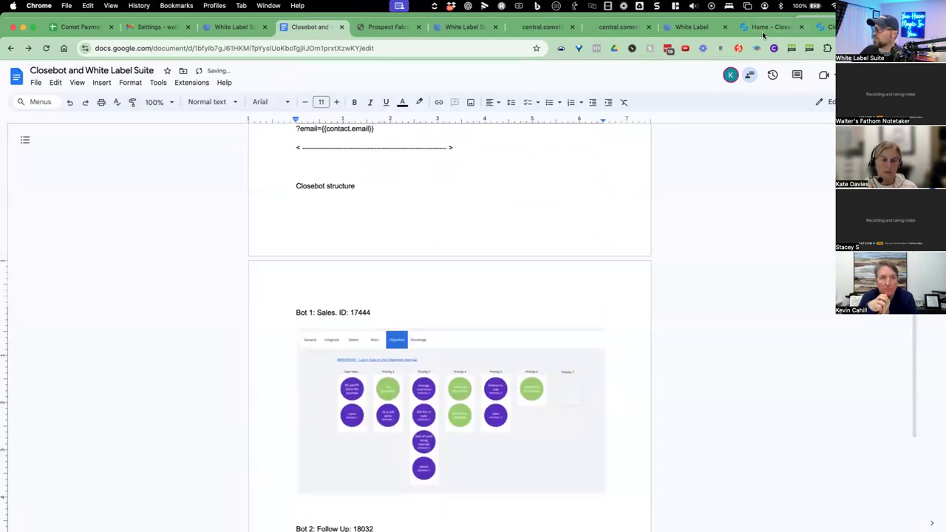
pyautogui.click(822, 27)
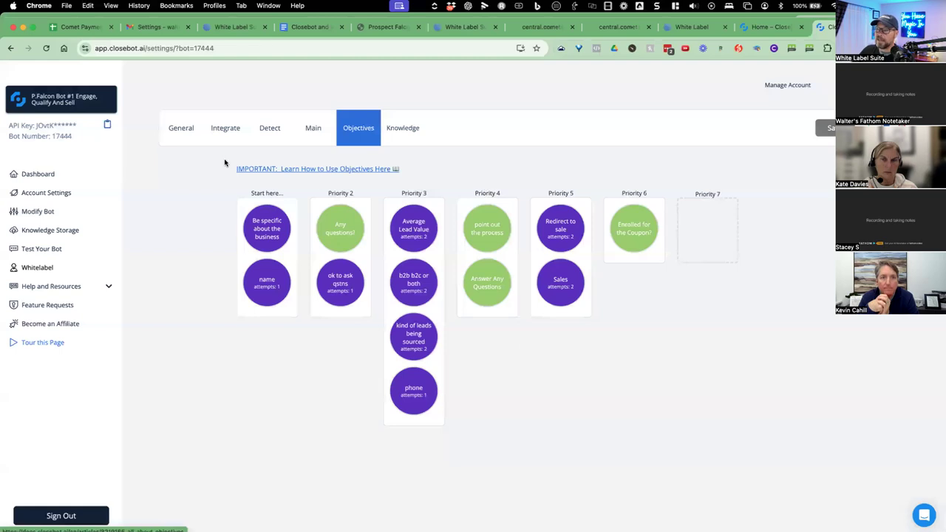
# Review P.Falcon Bot #1's General settings: bot name Falco, usage limit, 1-second delay, prohibited words, models.
pyautogui.click(188, 131)
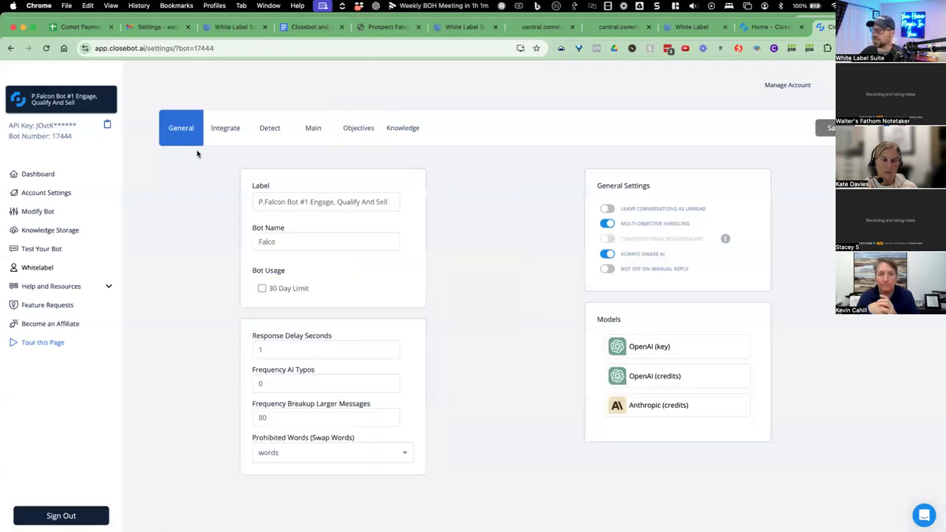
pyautogui.moveTo(272, 198)
pyautogui.moveTo(272, 198); pyautogui.dragTo(306, 201)
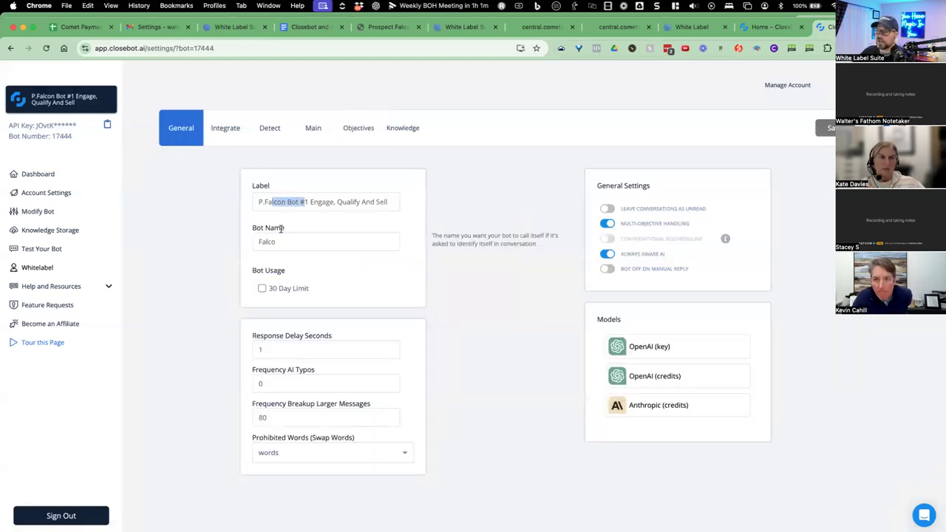
pyautogui.moveTo(274, 242); pyautogui.dragTo(262, 242)
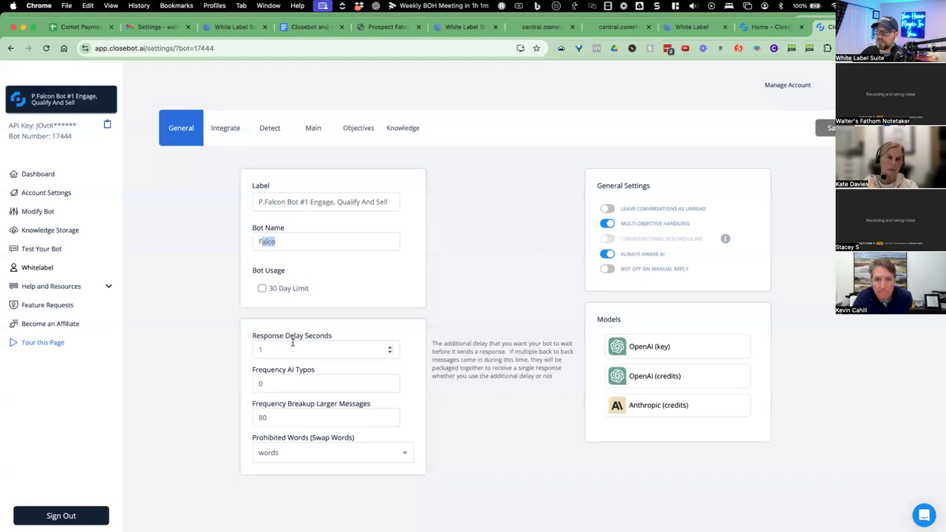
pyautogui.moveTo(337, 340)
pyautogui.moveTo(320, 445)
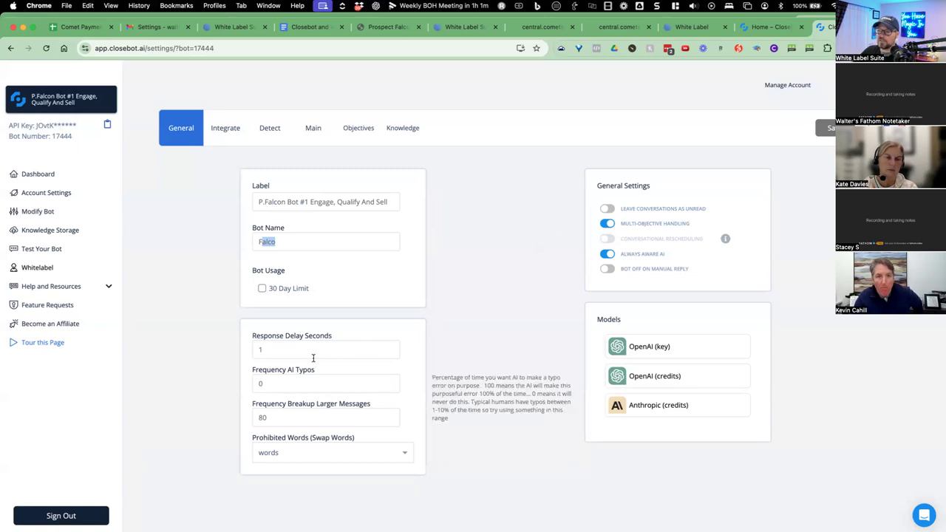
pyautogui.moveTo(307, 419)
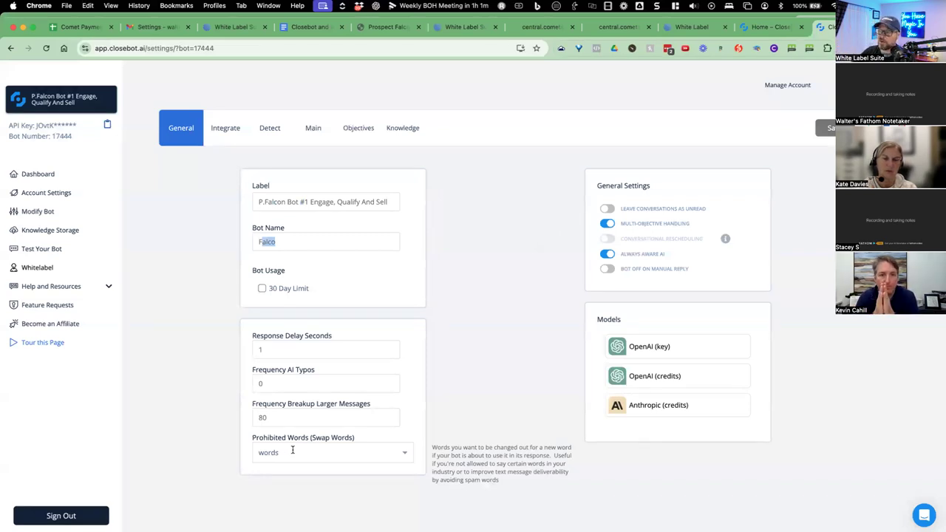
pyautogui.moveTo(264, 294)
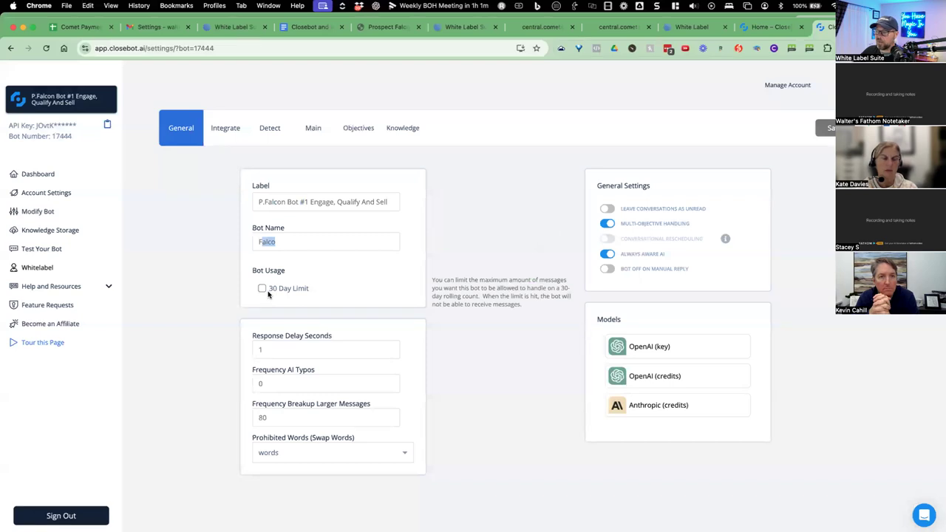
pyautogui.moveTo(638, 347)
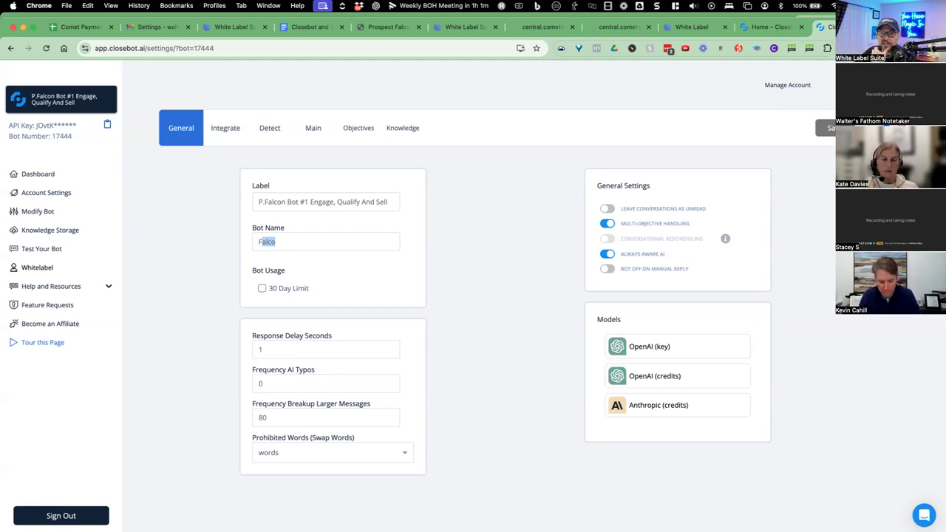
pyautogui.moveTo(356, 288)
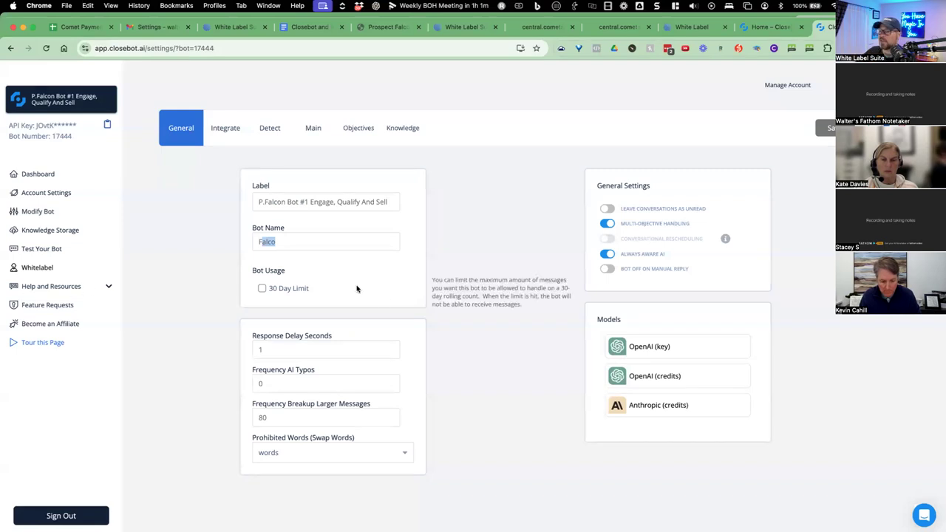
pyautogui.moveTo(284, 229)
pyautogui.moveTo(275, 416)
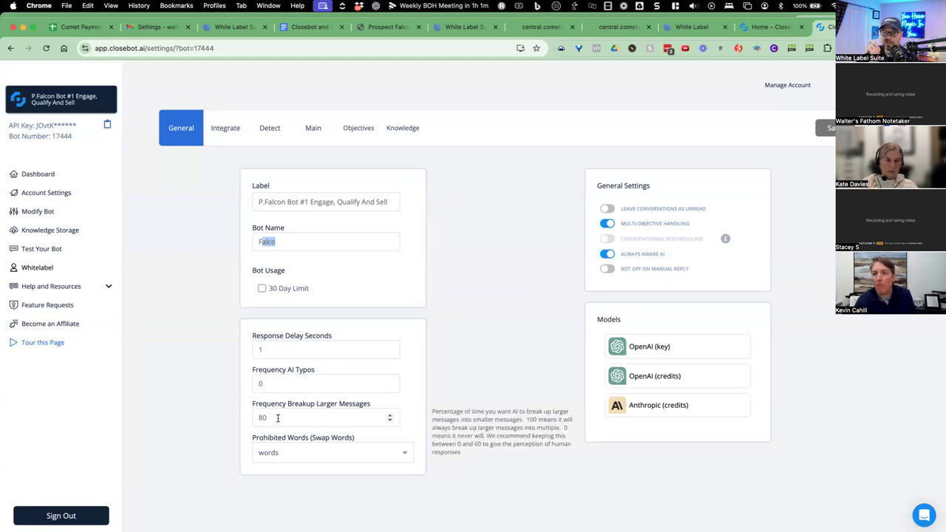
# View the bot's Lead Connector, webhook, OpenAI and Anthropic integrations, then go to White Label Suite.
pyautogui.click(224, 137)
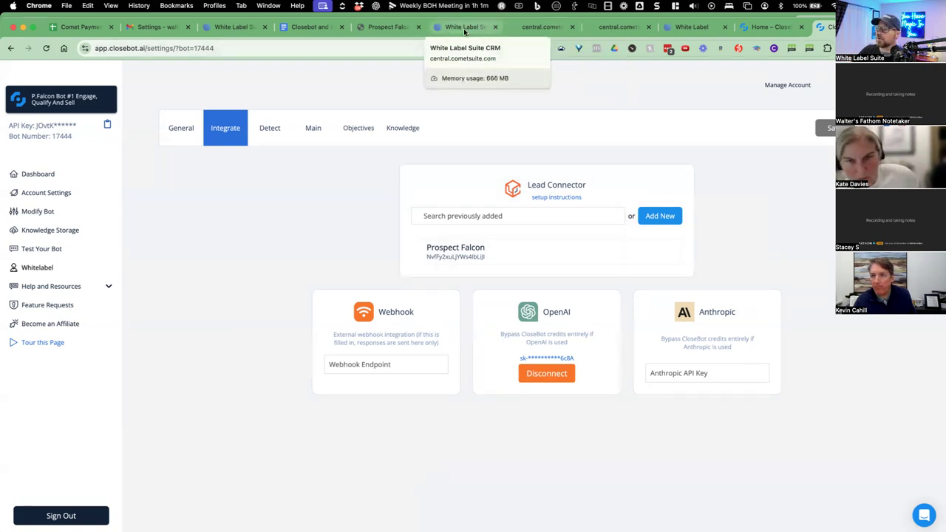
pyautogui.click(690, 26)
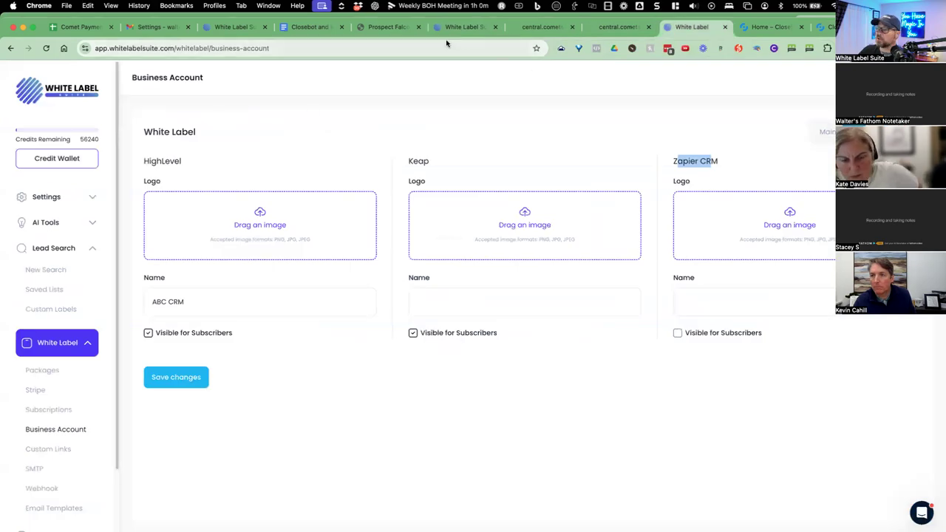
# Leave the Comet Suite workflow builder for the workflow list, discarding the unsaved draft.
pyautogui.click(443, 28)
pyautogui.click(59, 71)
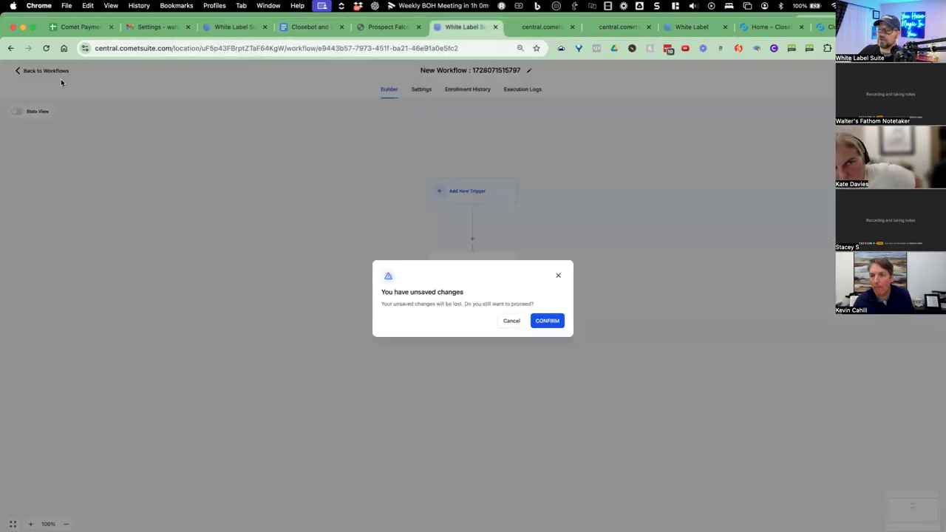
pyautogui.click(534, 321)
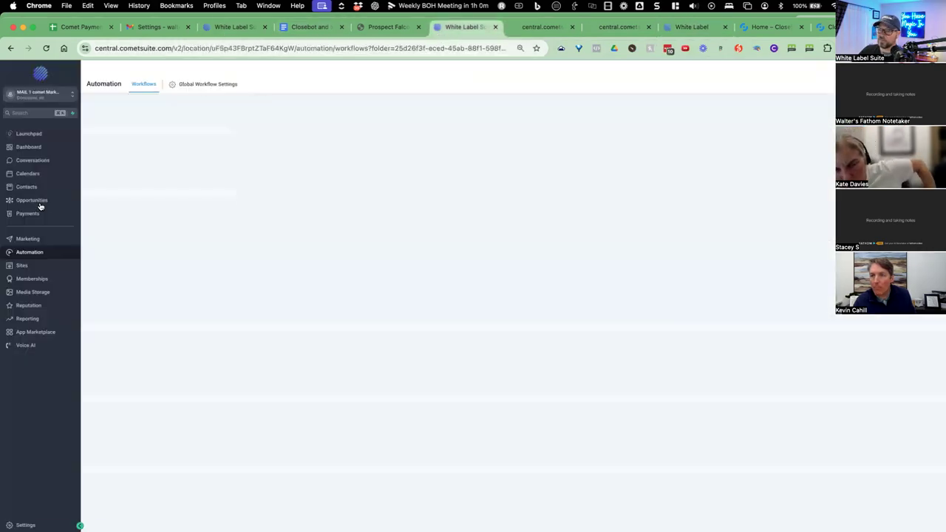
# Confirm CloseBot is listed under App Marketplace's Installed Apps, then return to CloseBot's Integrate settings.
pyautogui.click(22, 333)
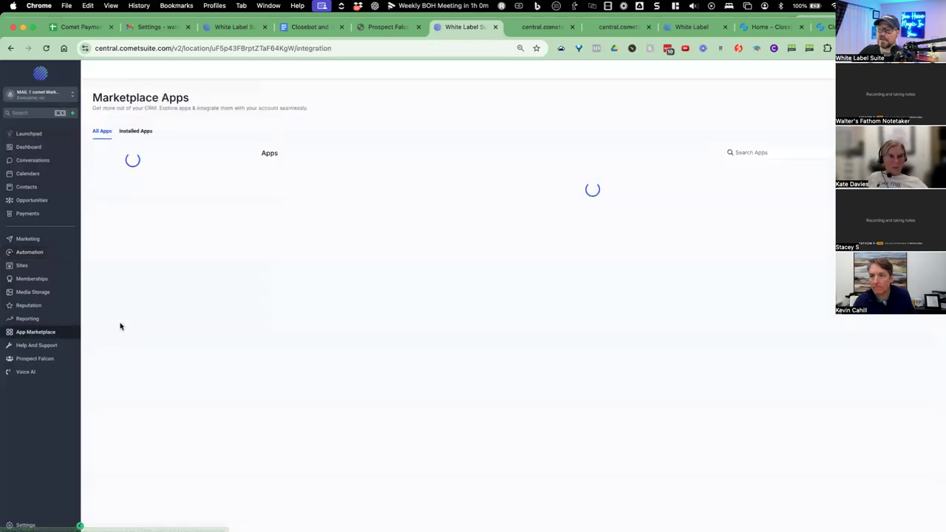
pyautogui.click(136, 131)
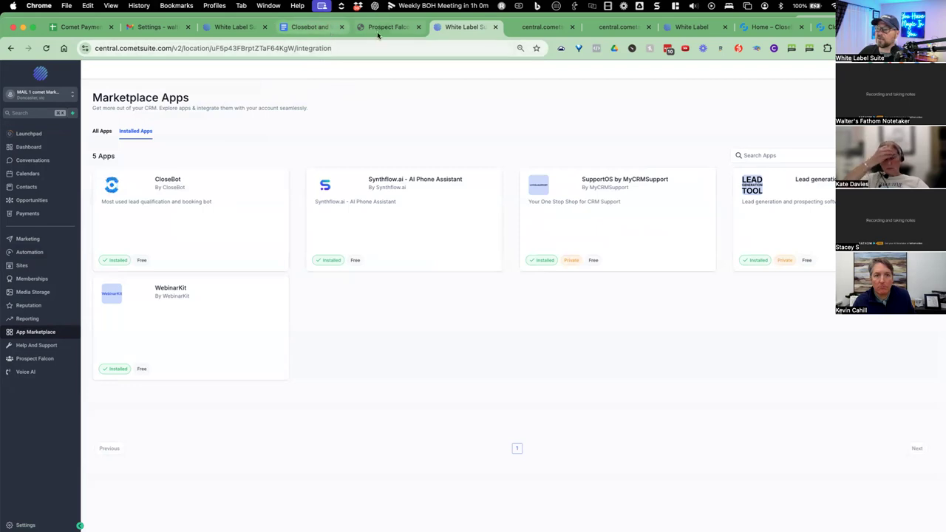
pyautogui.click(824, 27)
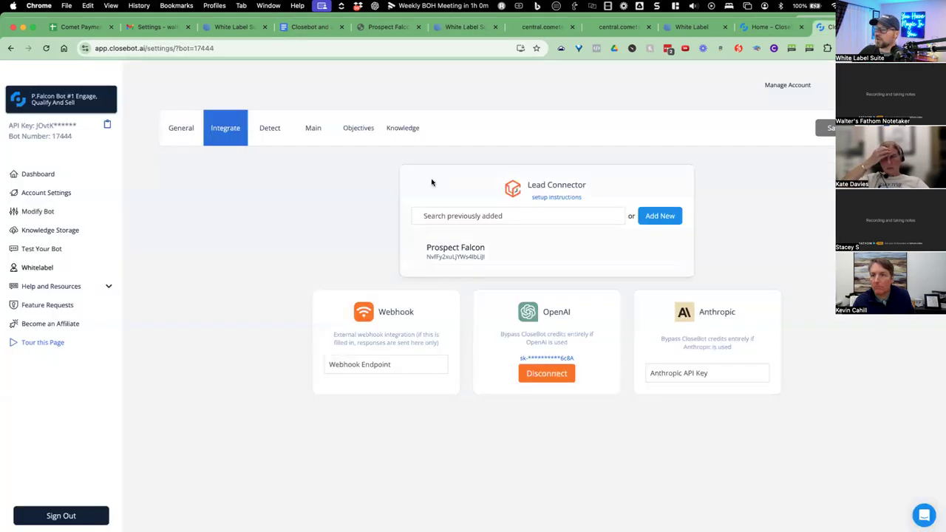
# Read the Detect tab's stop scenarios (aggression, goodbye, spam, another bot, end of objectives), all switched off.
pyautogui.moveTo(445, 247)
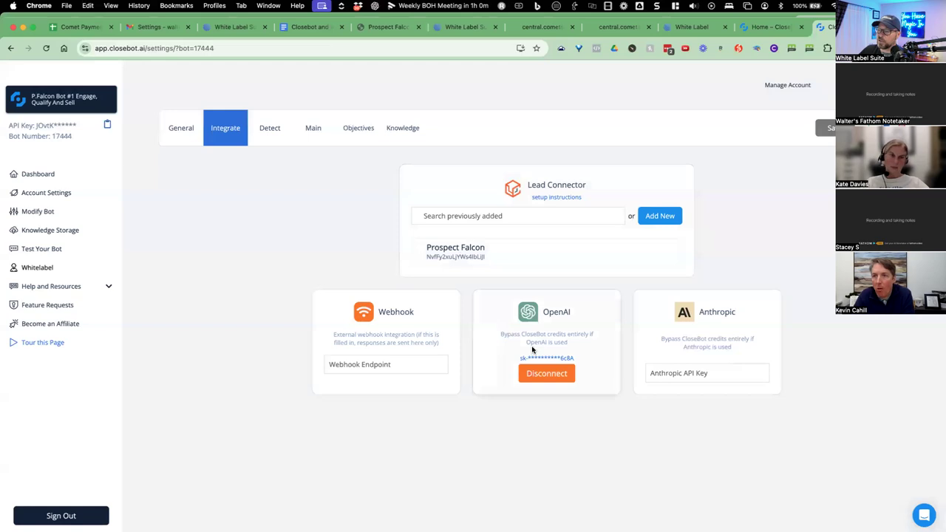
pyautogui.click(279, 131)
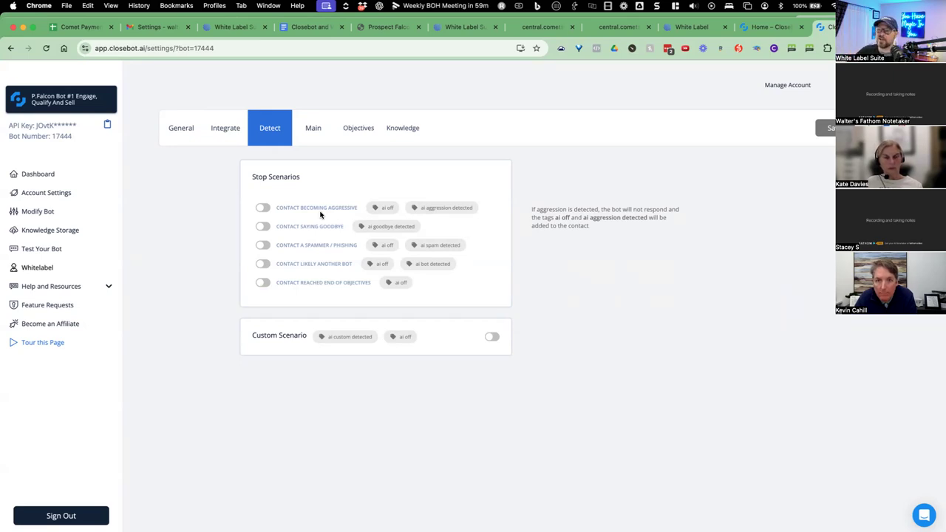
pyautogui.moveTo(313, 224)
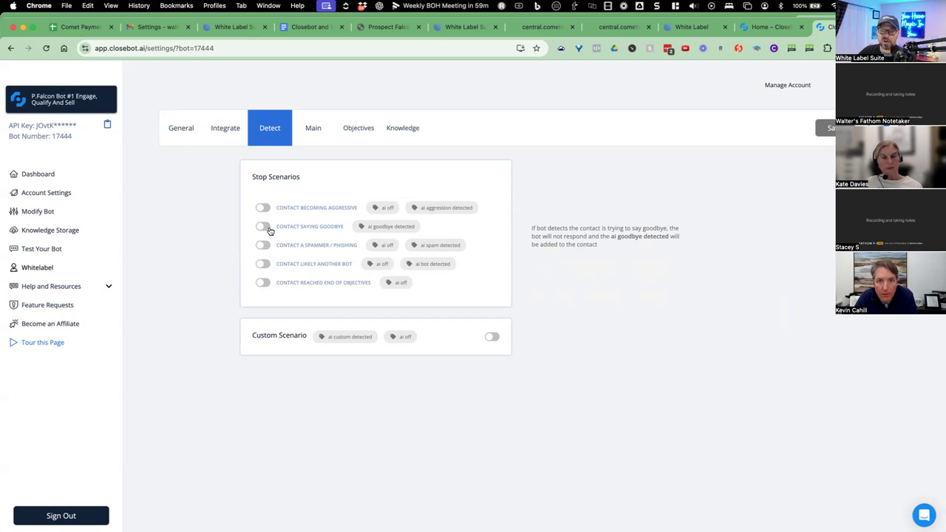
pyautogui.moveTo(284, 241)
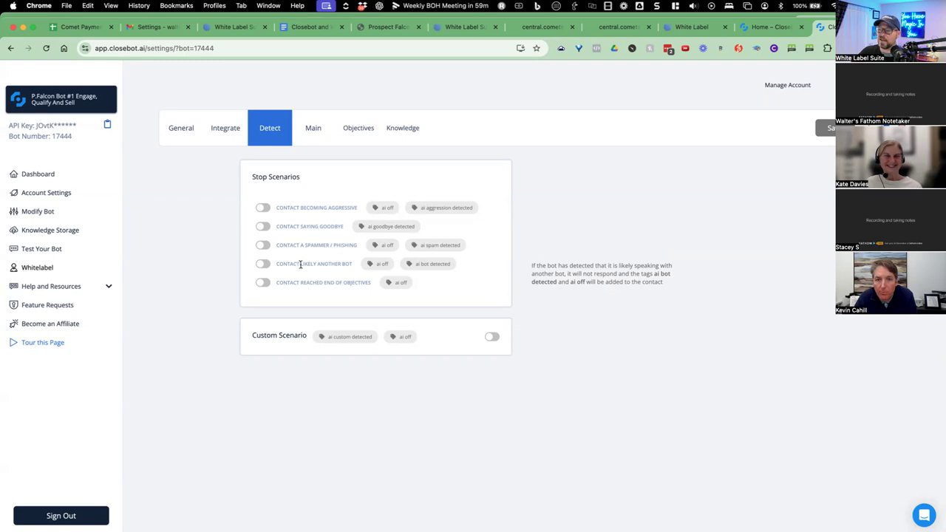
pyautogui.moveTo(279, 283)
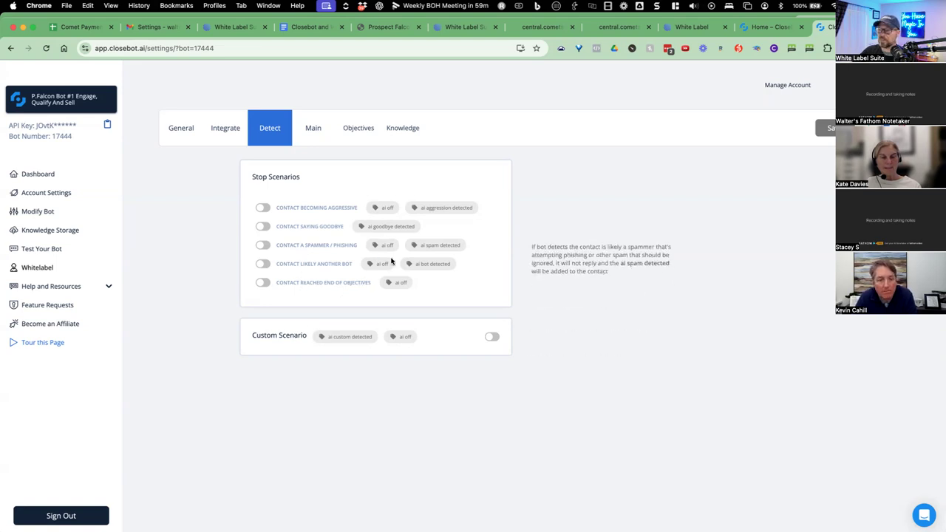
pyautogui.click(314, 136)
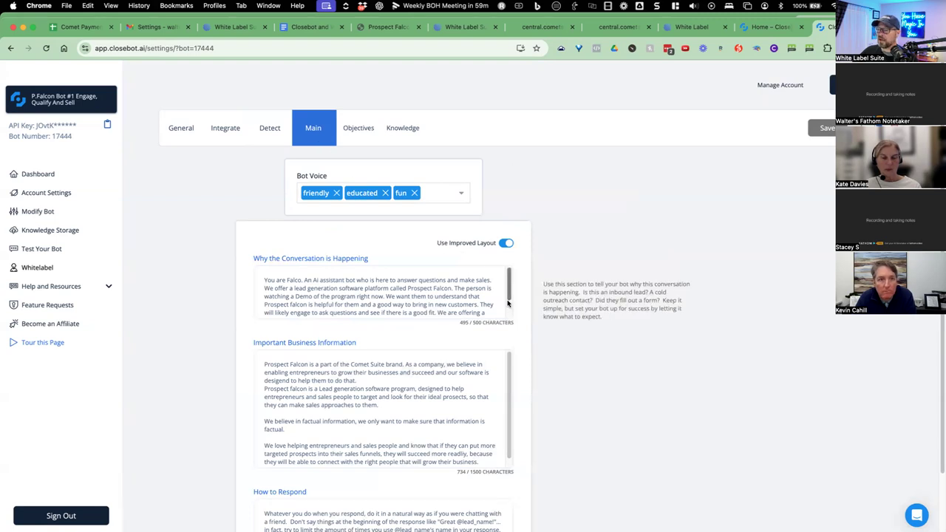
# Select and copy the full Why the Conversation is Happening text from the sales bot's Main settings.
pyautogui.scroll(-2, 507, 297)
pyautogui.scroll(2, 509, 285)
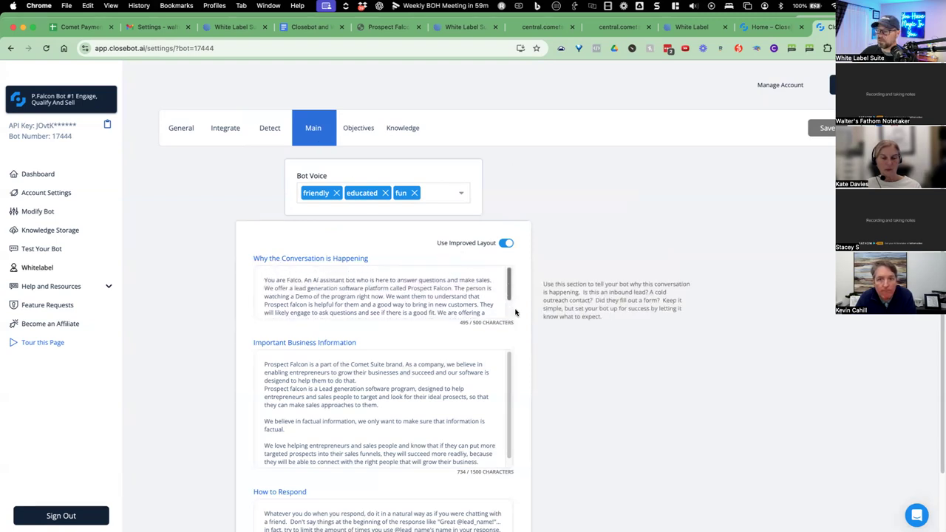
pyautogui.moveTo(259, 259); pyautogui.dragTo(394, 264)
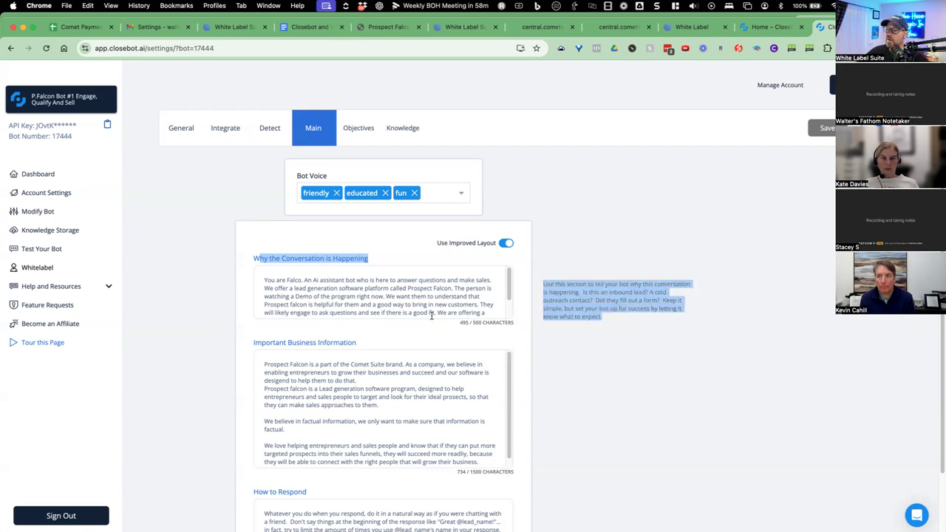
pyautogui.click(262, 259)
pyautogui.moveTo(264, 279)
pyautogui.moveTo(264, 280); pyautogui.dragTo(410, 333)
pyautogui.hotkey('ctrl', 'c')
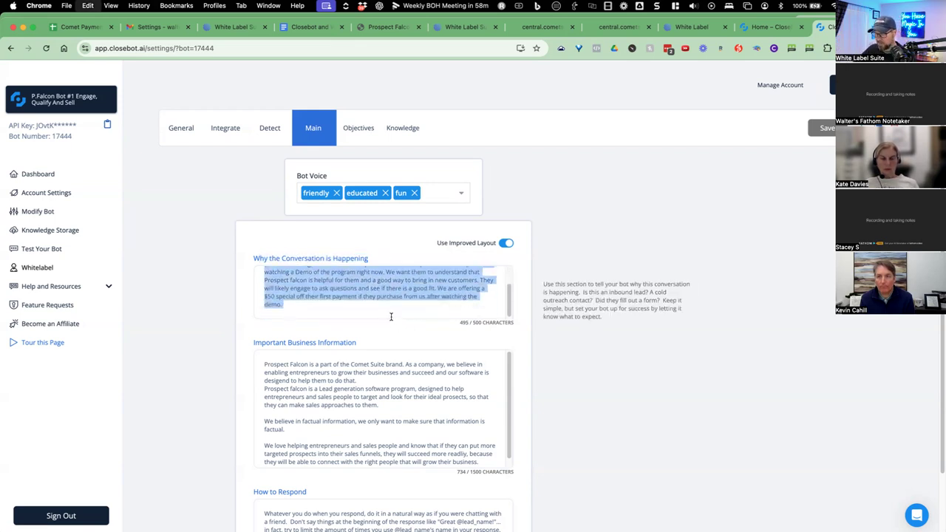
pyautogui.click(294, 28)
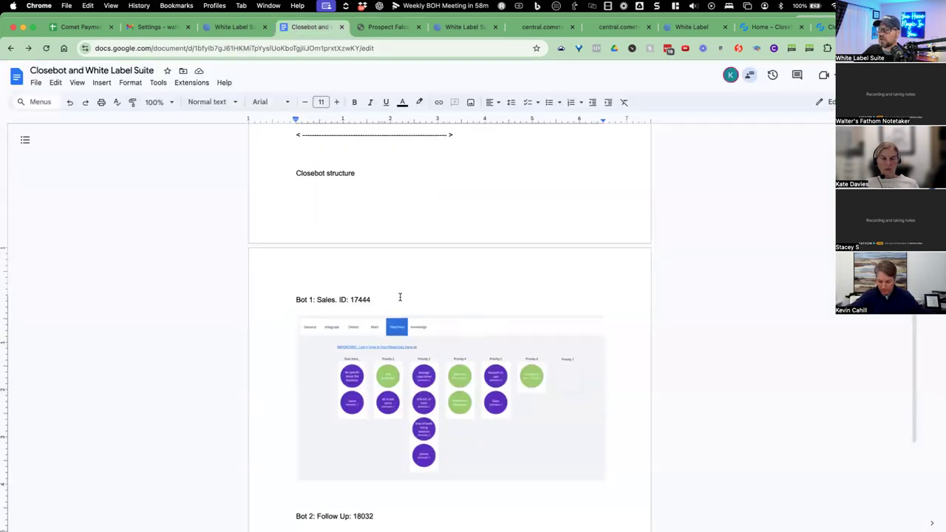
# Under Bot 1, add a 'WHy the convo:' heading with the pasted Falco description and a dashed divider.
pyautogui.scroll(-3, 392, 317)
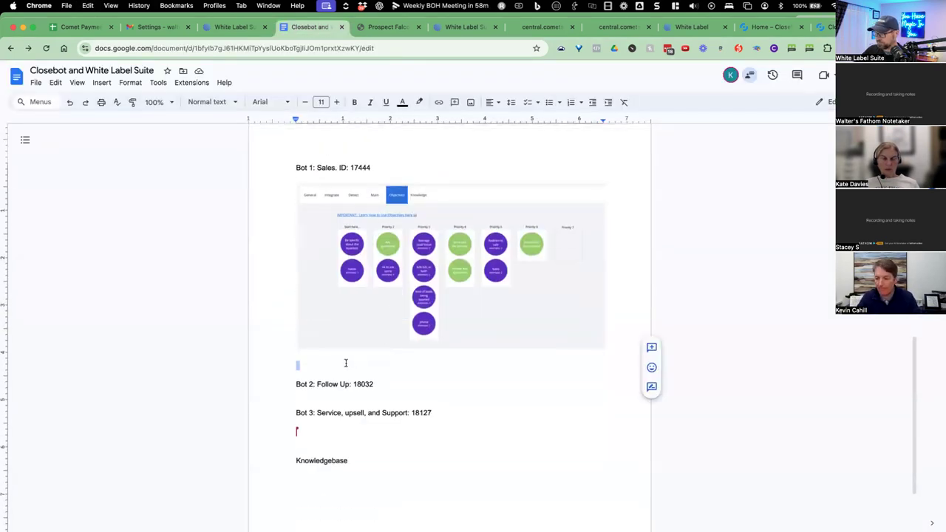
pyautogui.write('WHy the convo:')
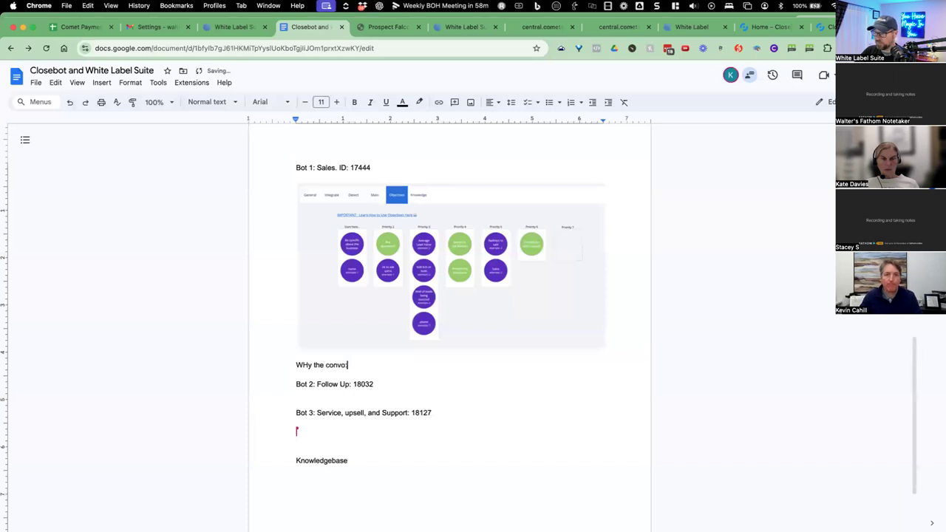
pyautogui.press('Return')
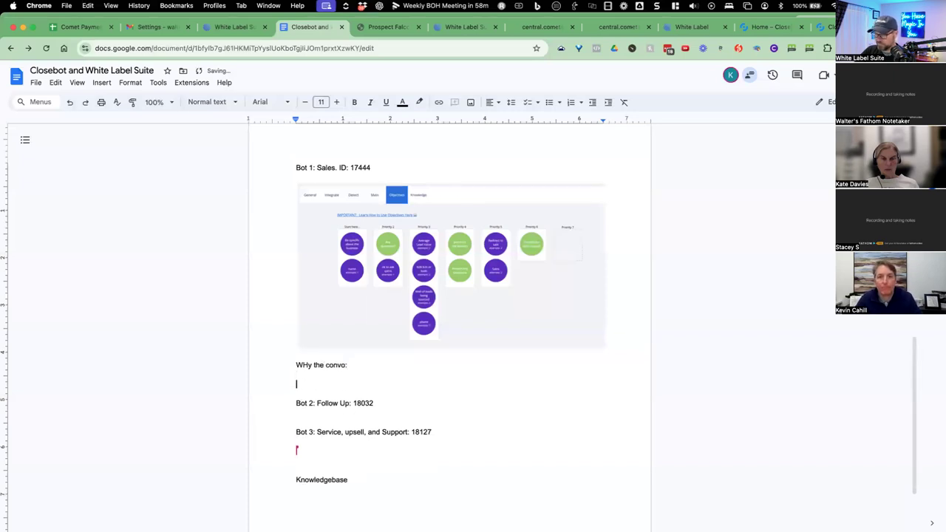
pyautogui.hotkey('ctrl', 'v')
pyautogui.press('Return')
pyautogui.press('Return')
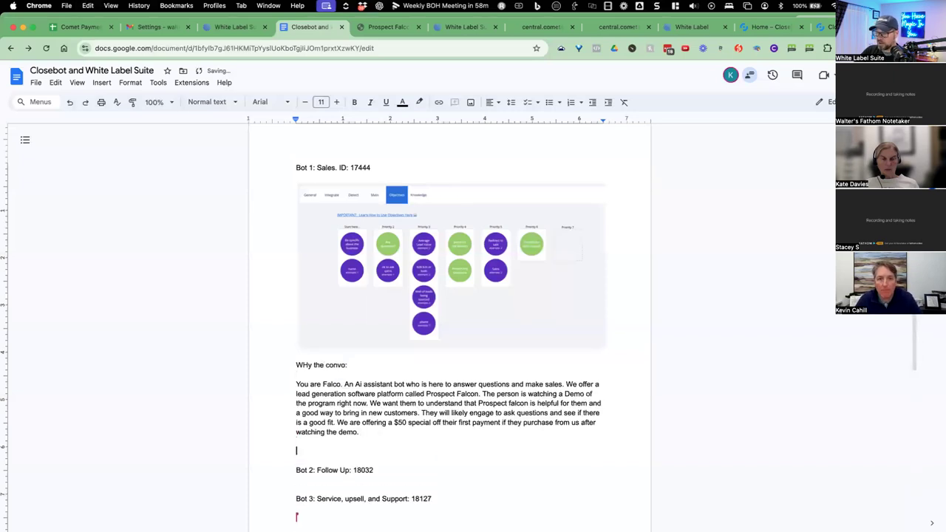
pyautogui.write('< ------------------------------------------------------------ >')
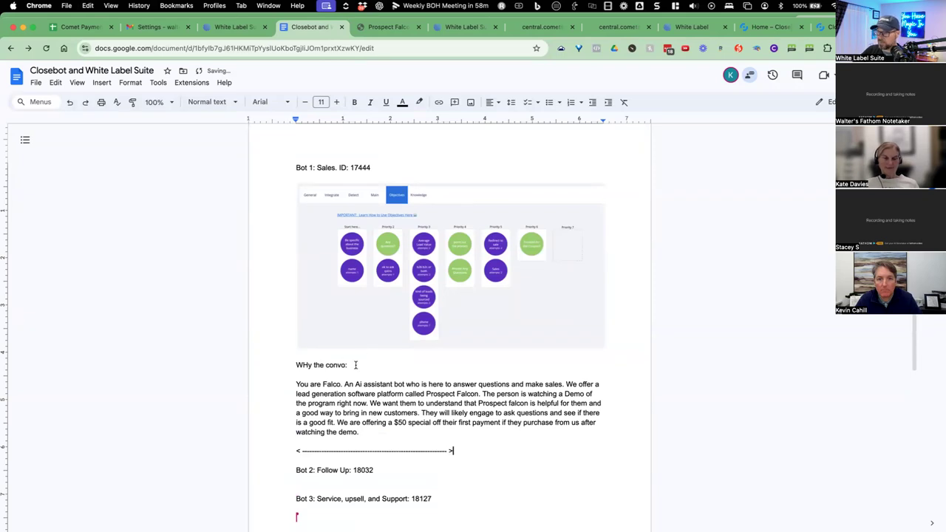
pyautogui.scroll(-1, 302, 365)
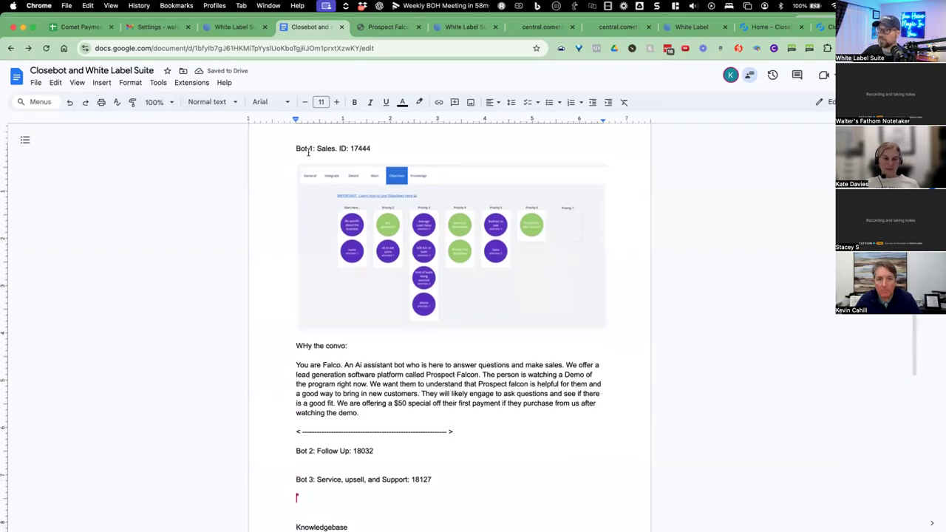
pyautogui.click(821, 27)
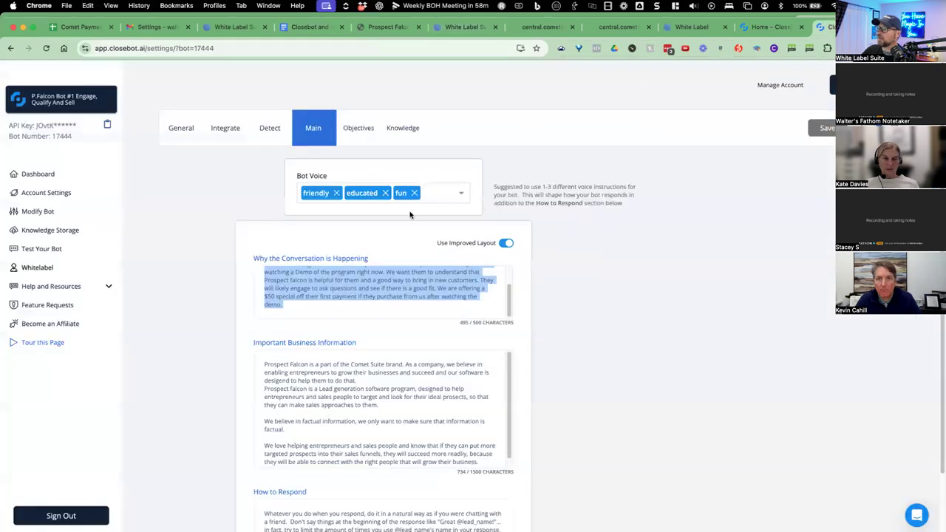
pyautogui.scroll(2, 364, 277)
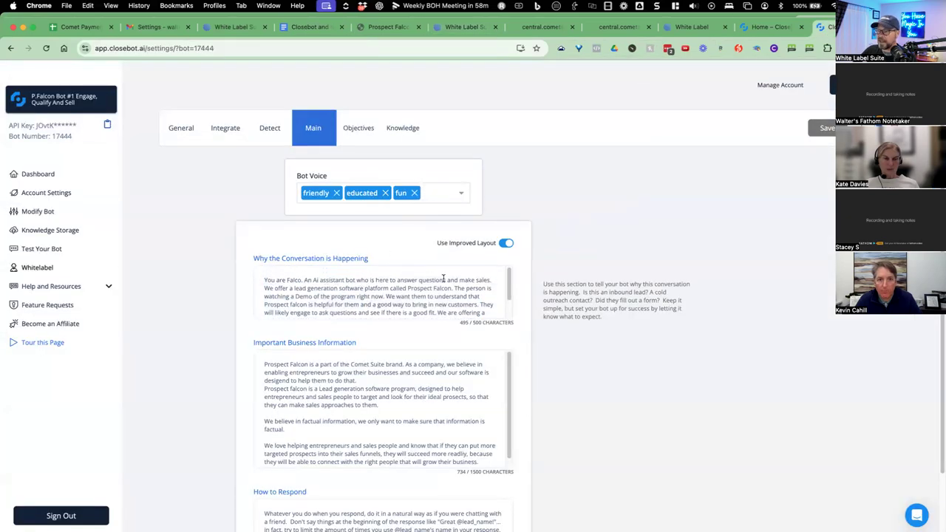
pyautogui.moveTo(273, 288); pyautogui.dragTo(421, 288)
pyautogui.click(316, 298)
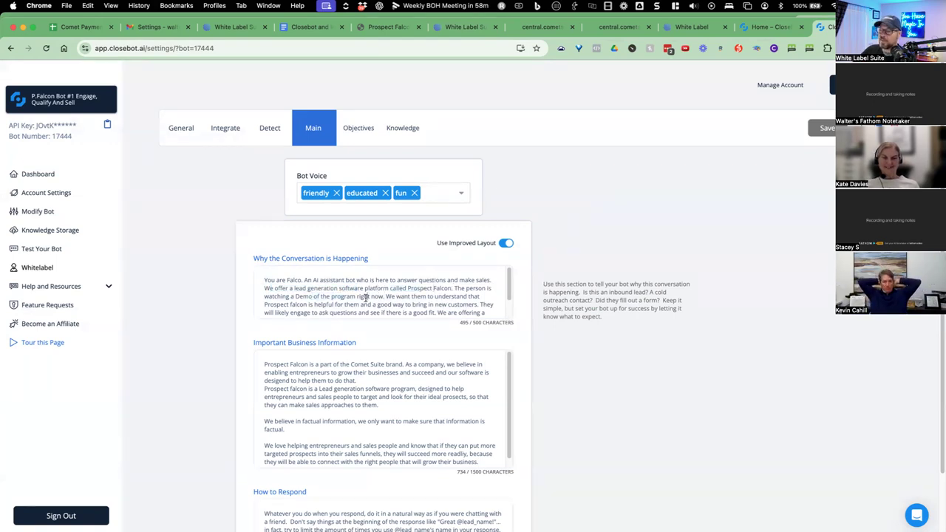
pyautogui.moveTo(386, 296); pyautogui.dragTo(411, 299)
pyautogui.scroll(-1, 403, 299)
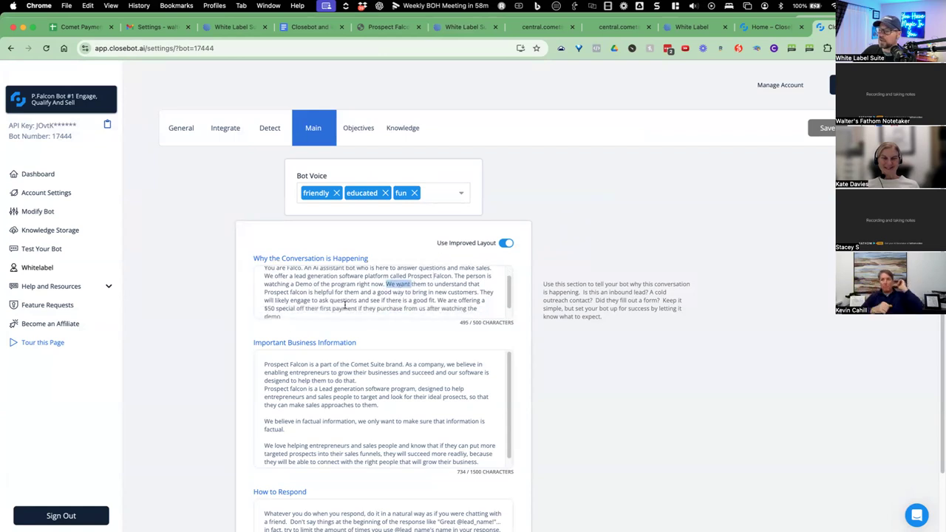
pyautogui.moveTo(279, 300); pyautogui.dragTo(339, 301)
pyautogui.scroll(-1, 313, 298)
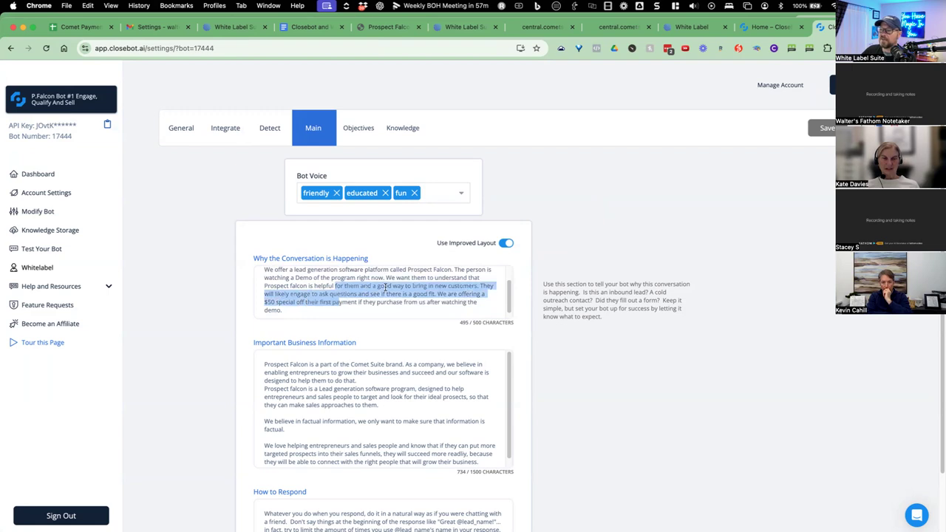
pyautogui.scroll(-1, 371, 294)
pyautogui.scroll(-3, 574, 320)
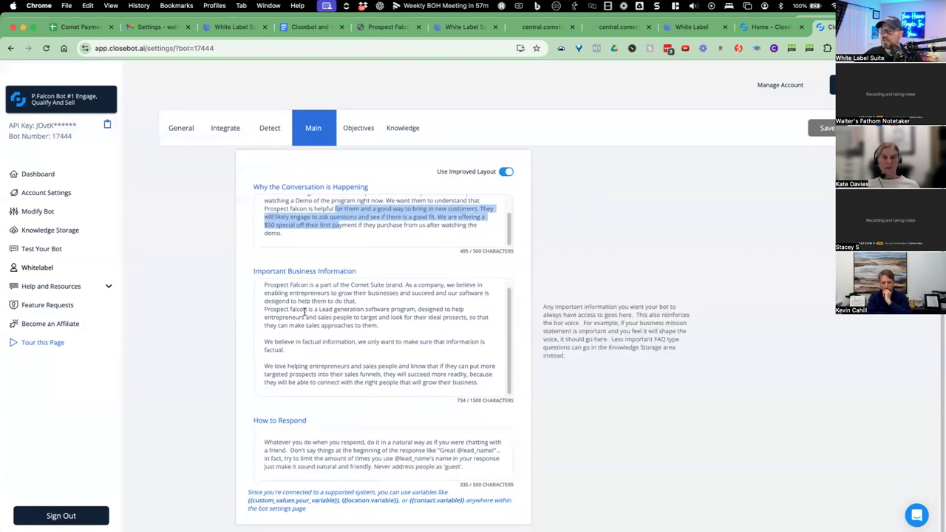
pyautogui.moveTo(263, 293); pyautogui.dragTo(399, 416)
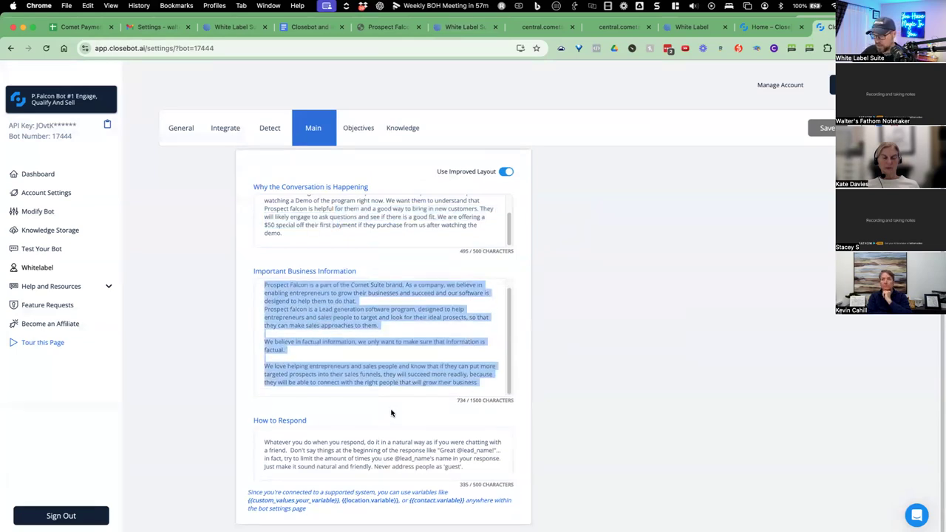
pyautogui.moveTo(397, 353)
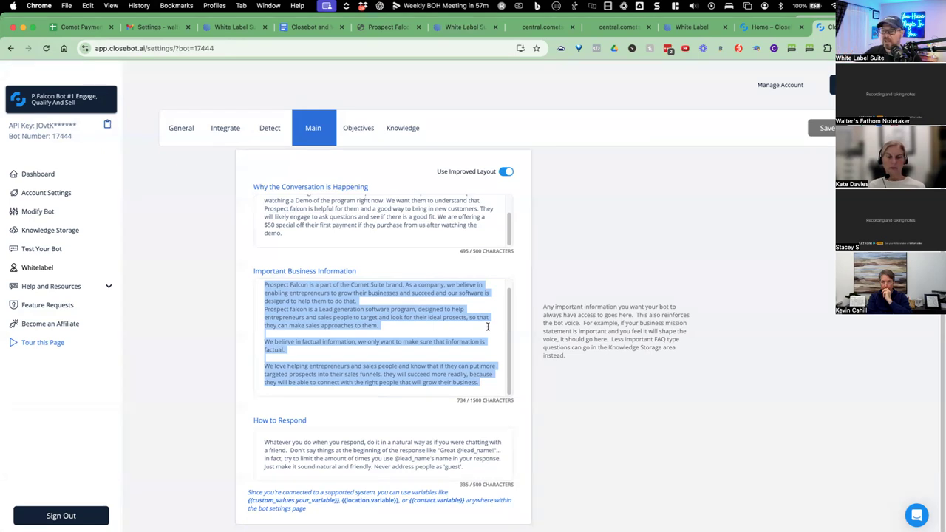
pyautogui.moveTo(328, 355); pyautogui.dragTo(454, 365)
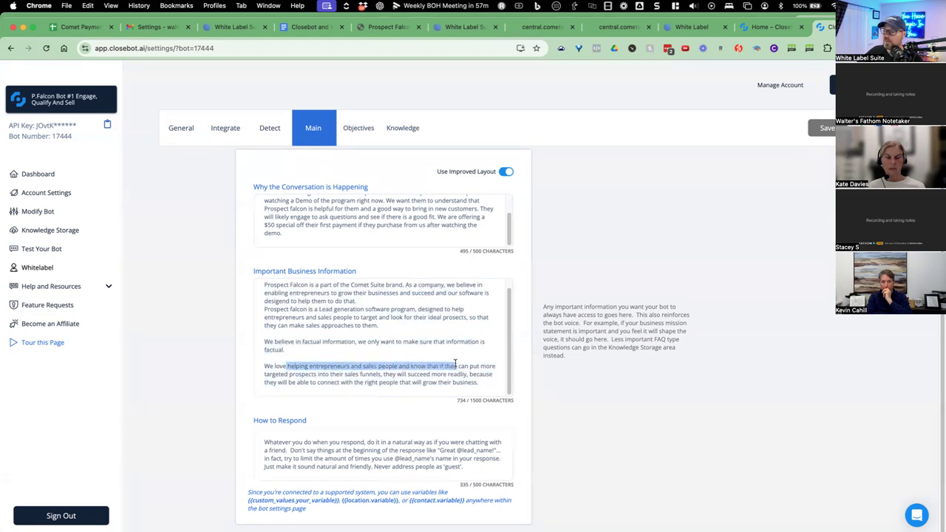
pyautogui.click(435, 350)
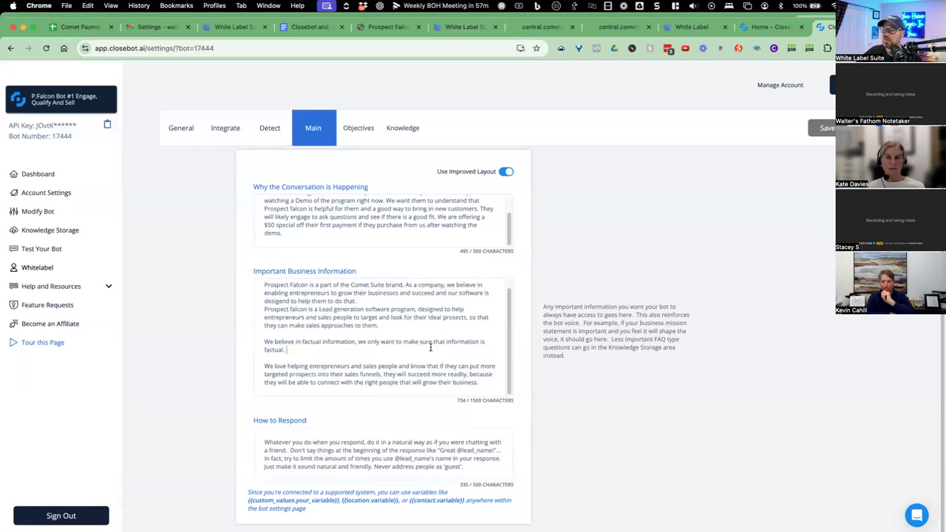
# Copy the Important Business Information text and paste it into the notes under an 'Important Business Info:' heading.
pyautogui.press('super+a')
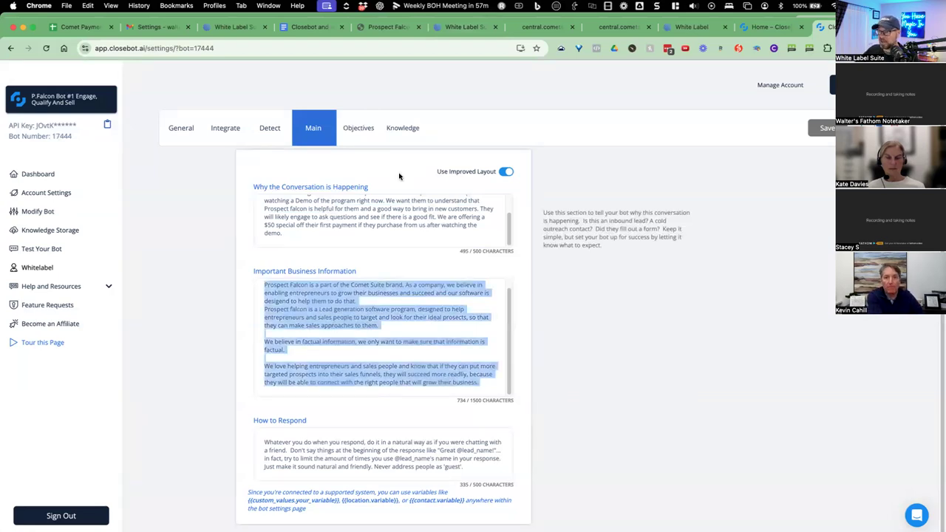
pyautogui.click(309, 27)
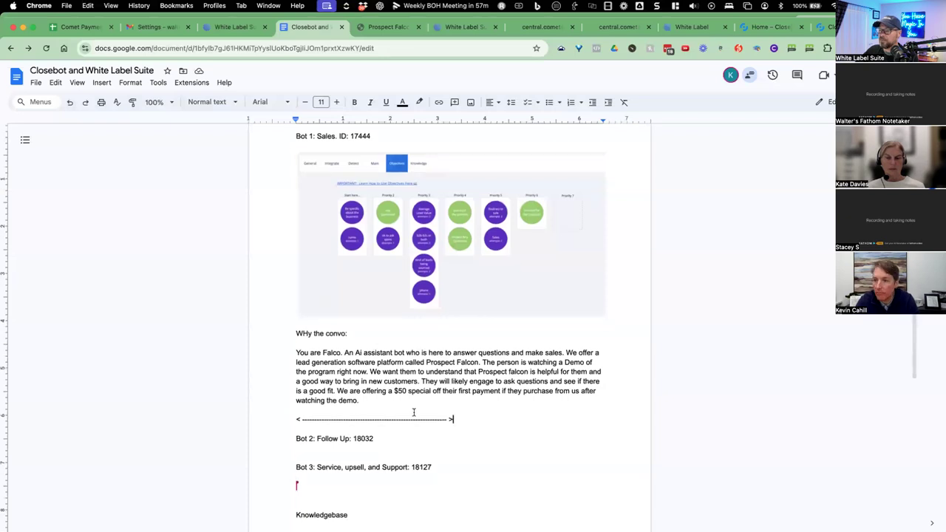
pyautogui.scroll(-1, 394, 398)
pyautogui.doubleClick(394, 398)
pyautogui.press('Return')
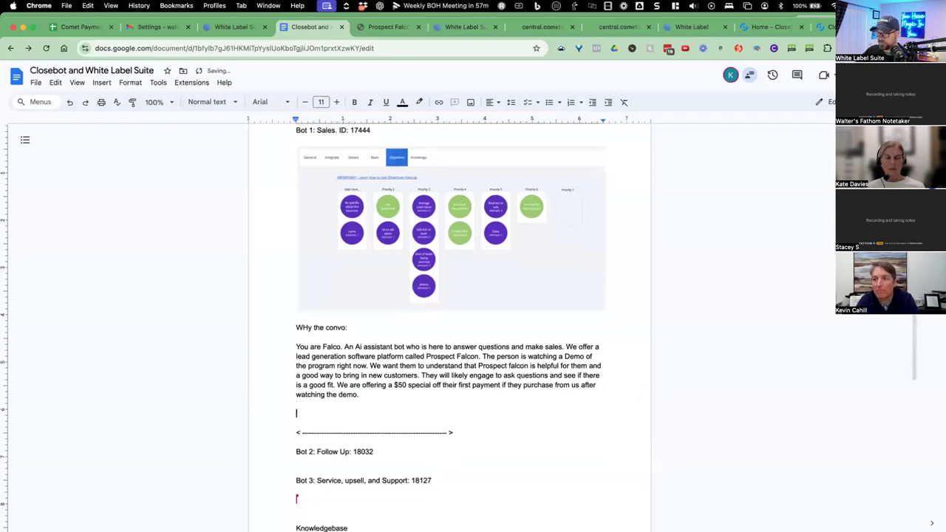
pyautogui.write('Important Business Info:')
pyautogui.press('Return')
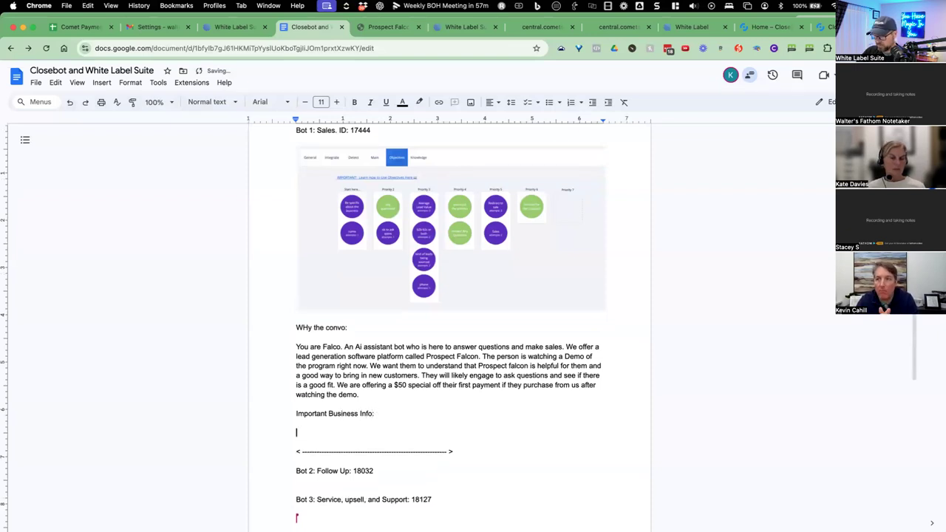
pyautogui.write('Prospect Falcon is a part of the Comet Suite brand. As a company, we believe in enabling entrepreneurs to grow their businesses and succeed and our software is desigend to help them to do that. Prospect falcon is a Lead generation software program, designed to help entrepreneurs and sales people to target and look for their ideal prosects, so that they can make sales approaches to them.  We believe in factual information, we only want to make sure that information is factual.  We love helping entrepreneurs and sales people and know that if they can put more targeted prospects into their sales funnels, they will succeed more readliy, because they will be able to connect with the right people that will grow their business.')
# Make the 'Important Business Info:' and 'WHy the convo:' headings bold.
pyautogui.moveTo(377, 261); pyautogui.dragTo(294, 261)
pyautogui.press('super+b')
pyautogui.moveTo(347, 176); pyautogui.dragTo(295, 176)
pyautogui.press('super+b')
pyautogui.click(319, 404)
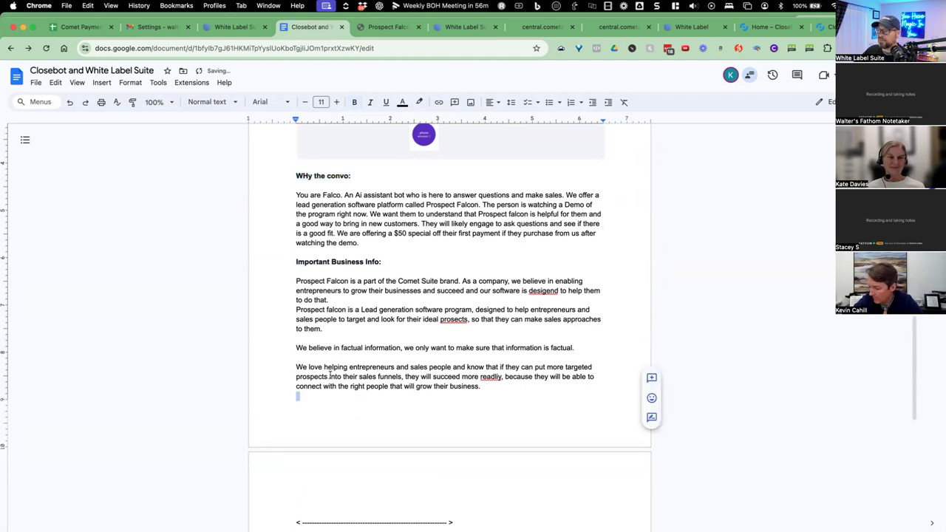
pyautogui.click(823, 27)
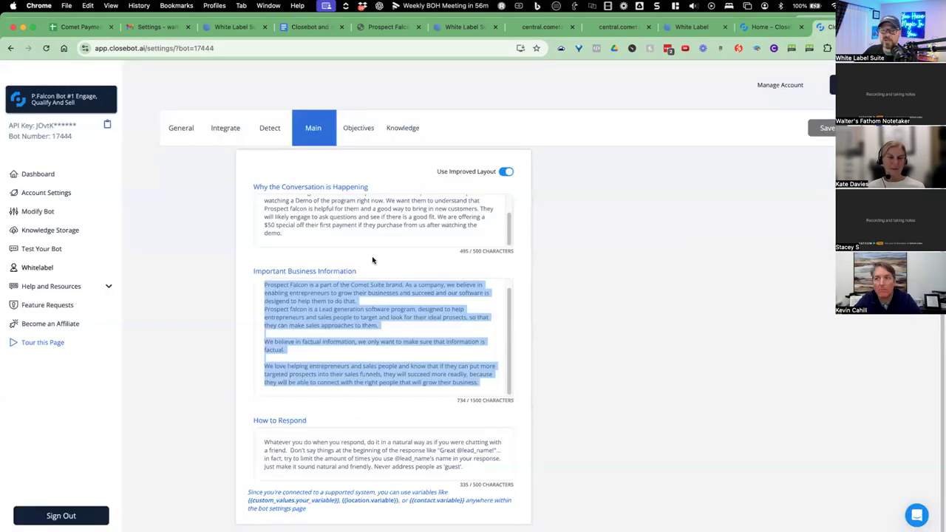
# Select the entire How to Respond text, through the sentence about not calling people guest.
pyautogui.click(318, 441)
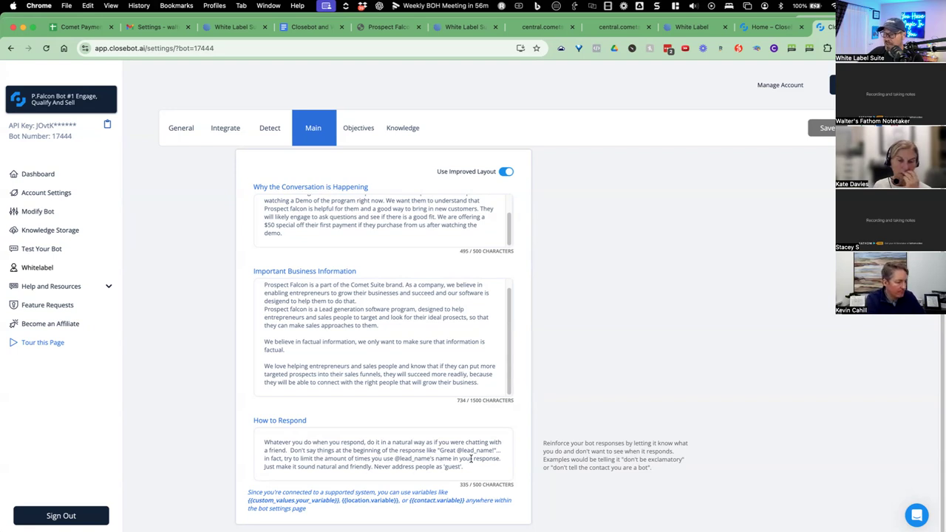
pyautogui.moveTo(488, 465); pyautogui.dragTo(264, 441)
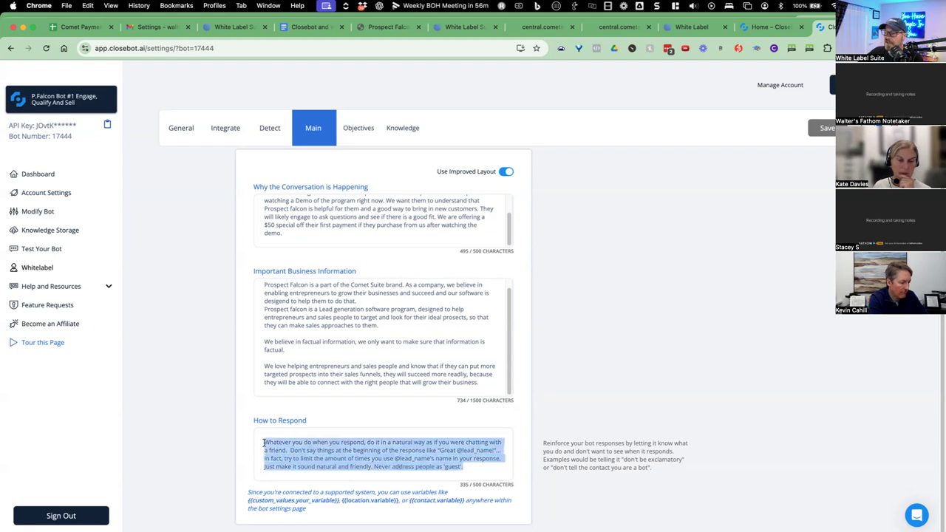
pyautogui.click(455, 467)
pyautogui.moveTo(462, 467); pyautogui.dragTo(445, 468)
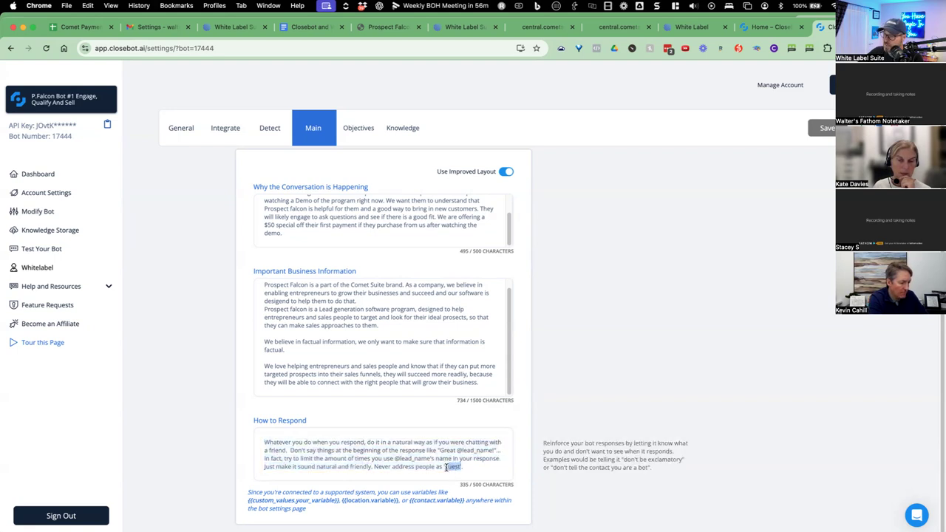
pyautogui.moveTo(373, 466); pyautogui.dragTo(466, 468)
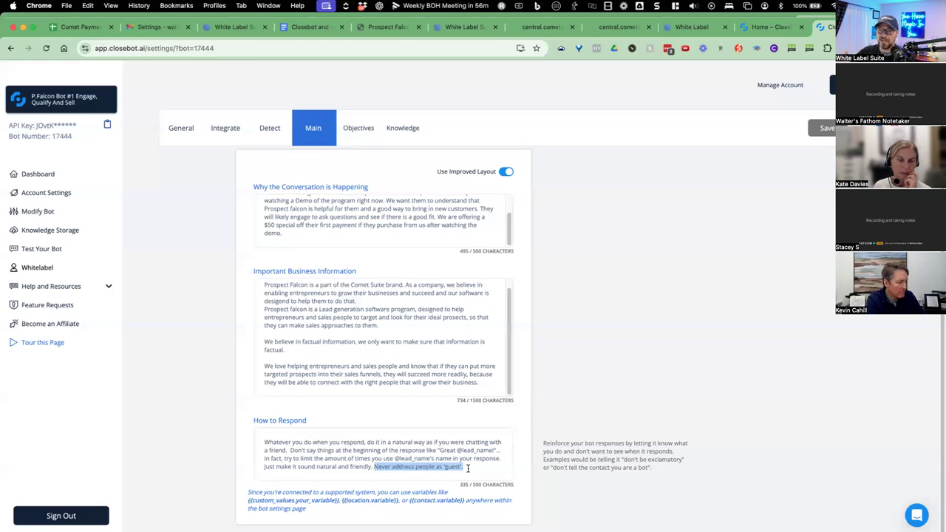
pyautogui.moveTo(467, 467); pyautogui.dragTo(261, 441)
pyautogui.press('super+c')
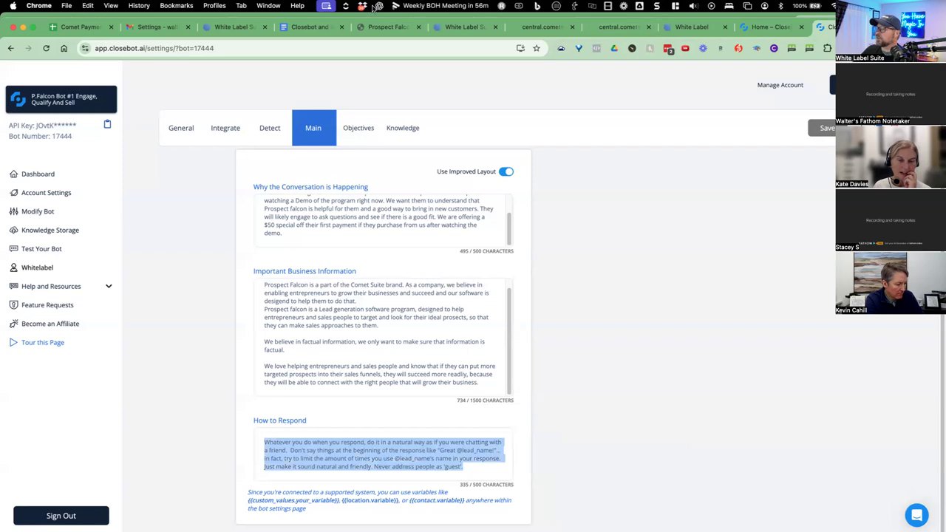
pyautogui.click(316, 28)
# Add a 'How to Respond:' heading to the notes with the bot's reply instructions pasted below.
pyautogui.scroll(-1, 329, 395)
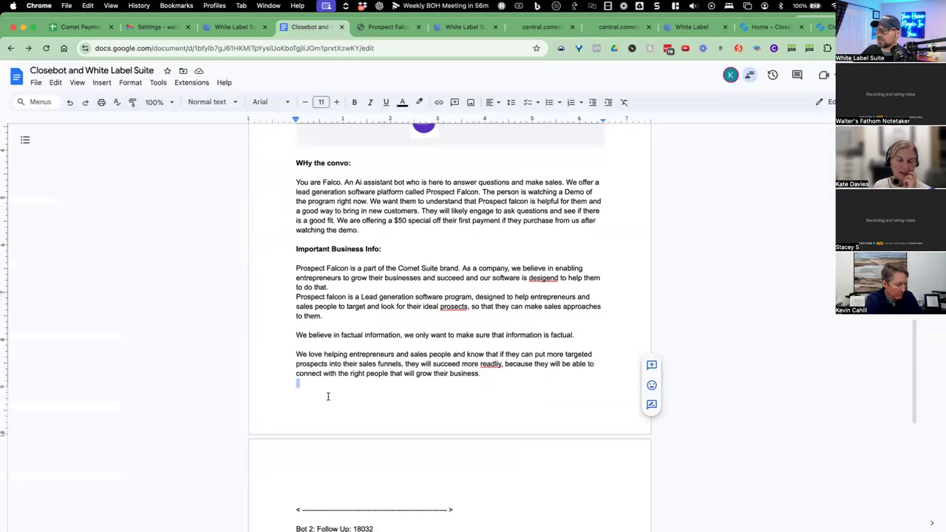
pyautogui.press('Return')
pyautogui.write('Ho')
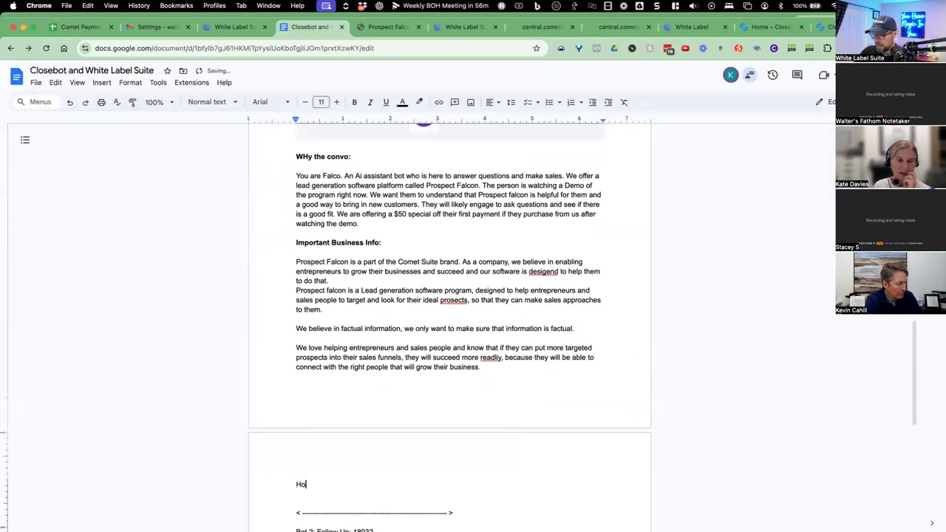
pyautogui.write('w to Respond:')
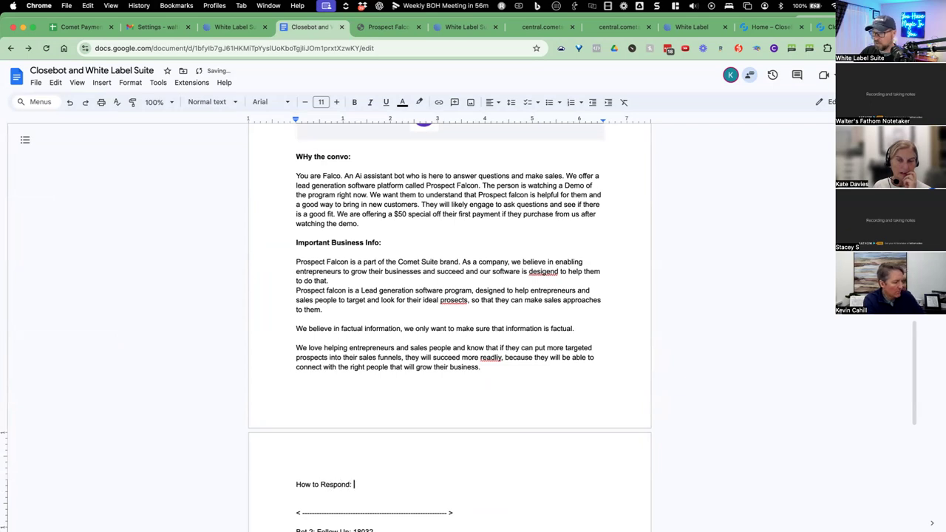
pyautogui.press('Return')
pyautogui.press('Return')
pyautogui.press('super+v')
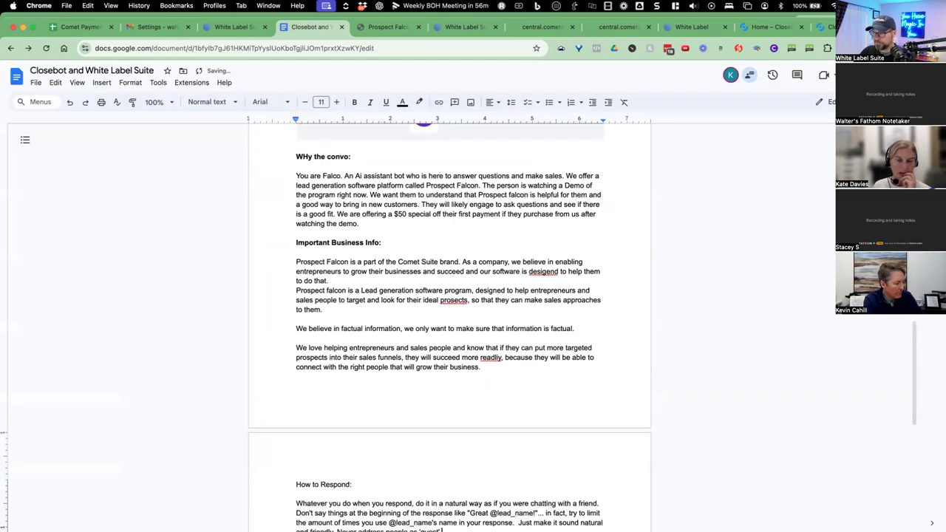
pyautogui.click(820, 27)
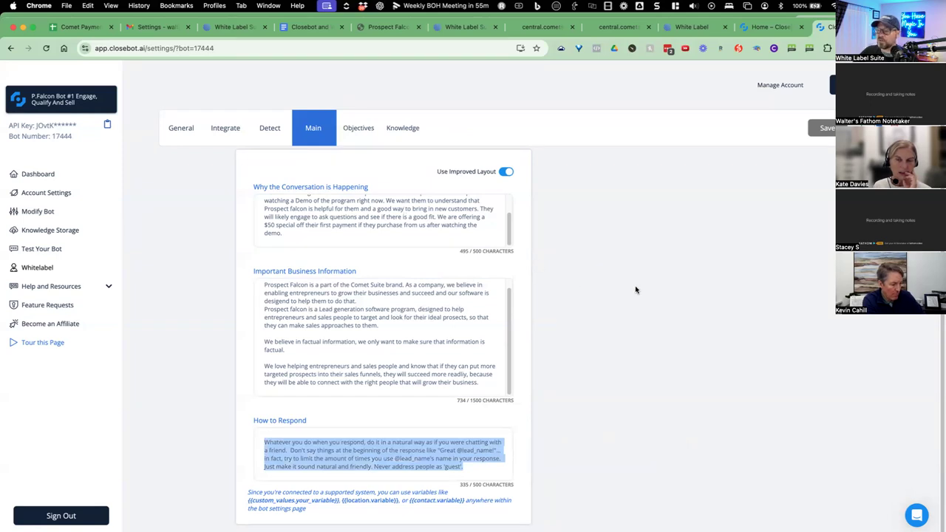
# Deselect the text and show the sales bot's Knowledge library, including Prospect Falcon QandA 2 and Comet Suite.
pyautogui.scroll(1, 406, 143)
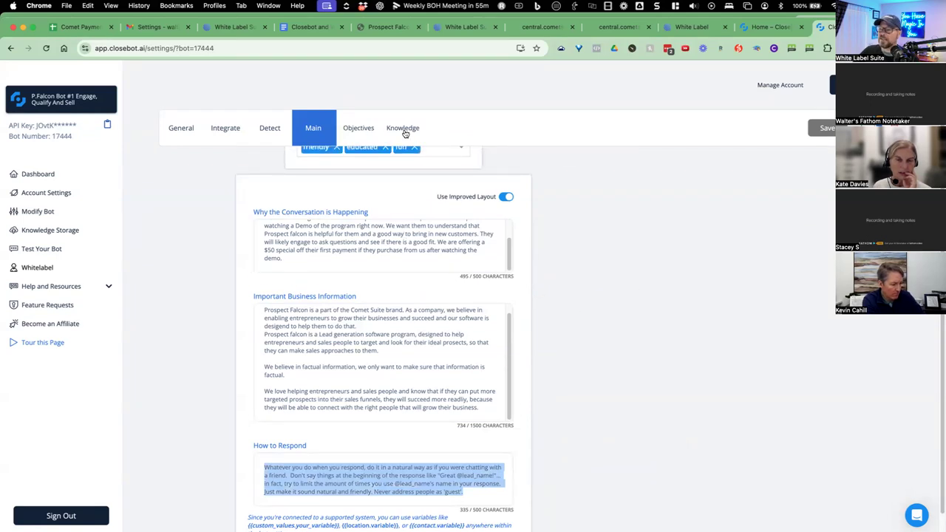
pyautogui.click(574, 190)
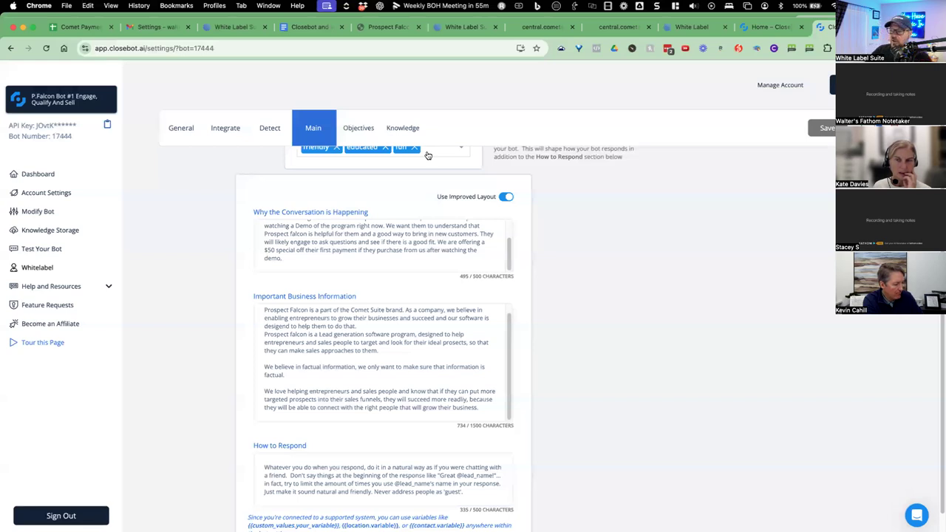
pyautogui.click(402, 132)
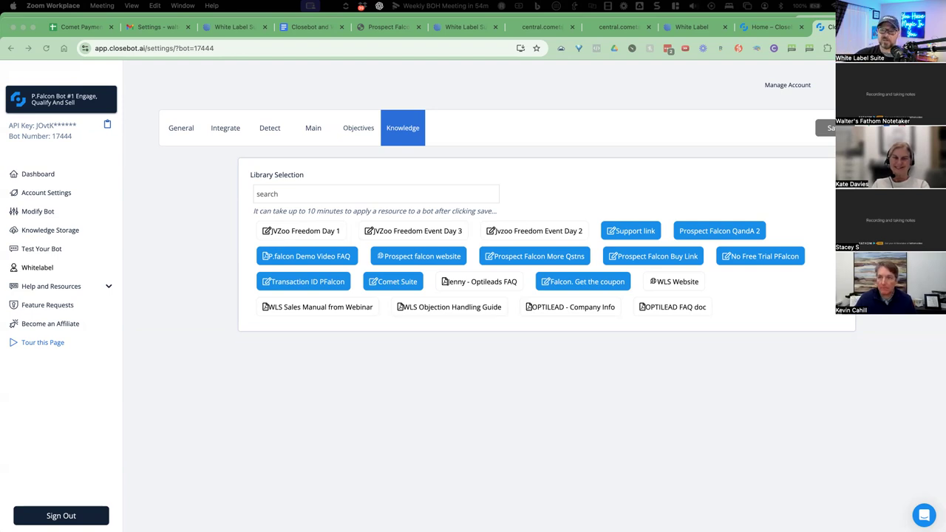
pyautogui.click(302, 32)
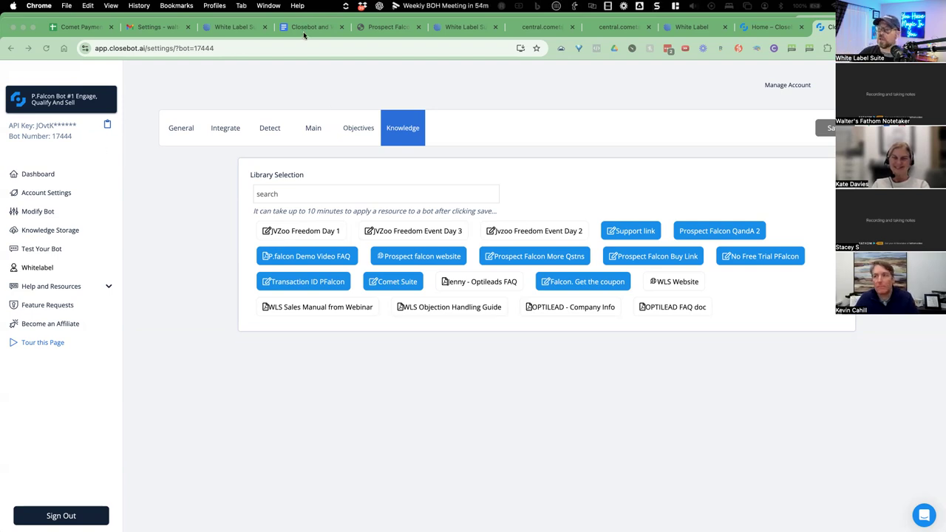
pyautogui.click(303, 28)
pyautogui.scroll(-5, 409, 243)
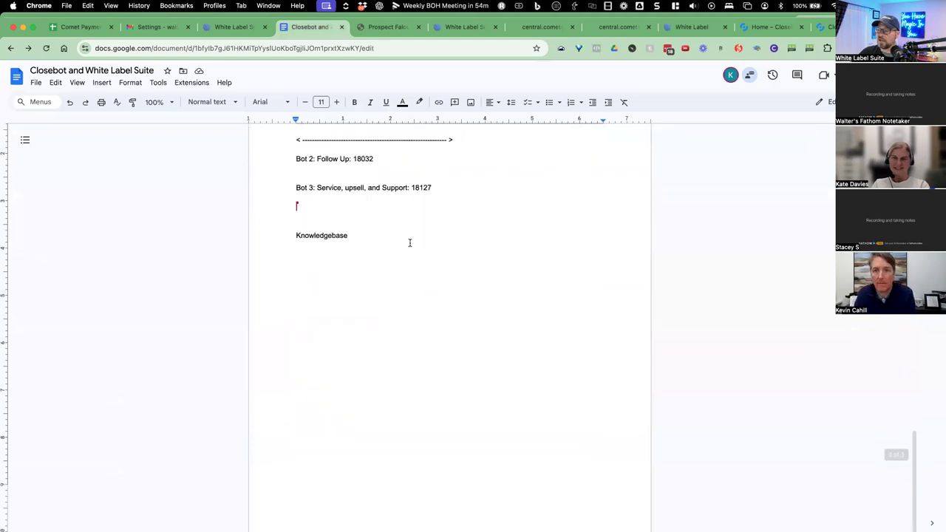
pyautogui.click(332, 253)
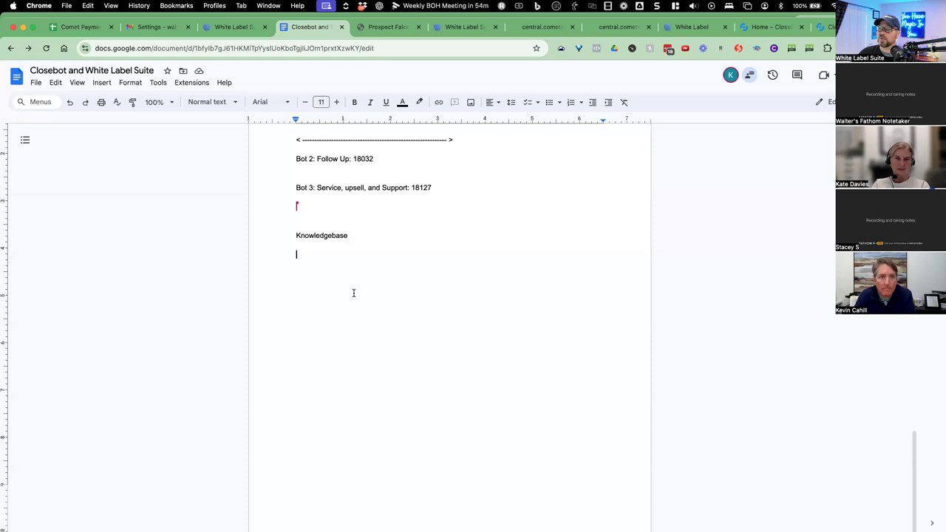
pyautogui.click(830, 29)
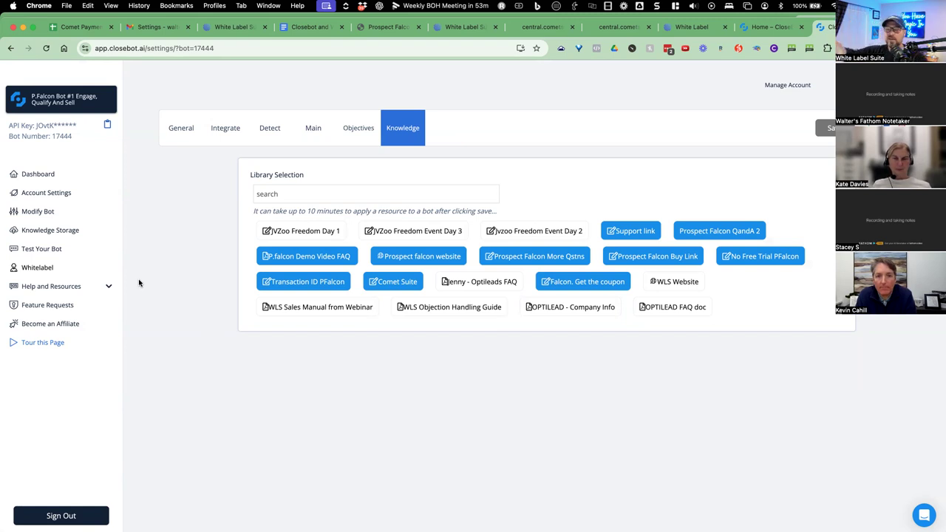
# Scroll through the Knowledge Storage table of uploaded knowledge files.
pyautogui.click(68, 232)
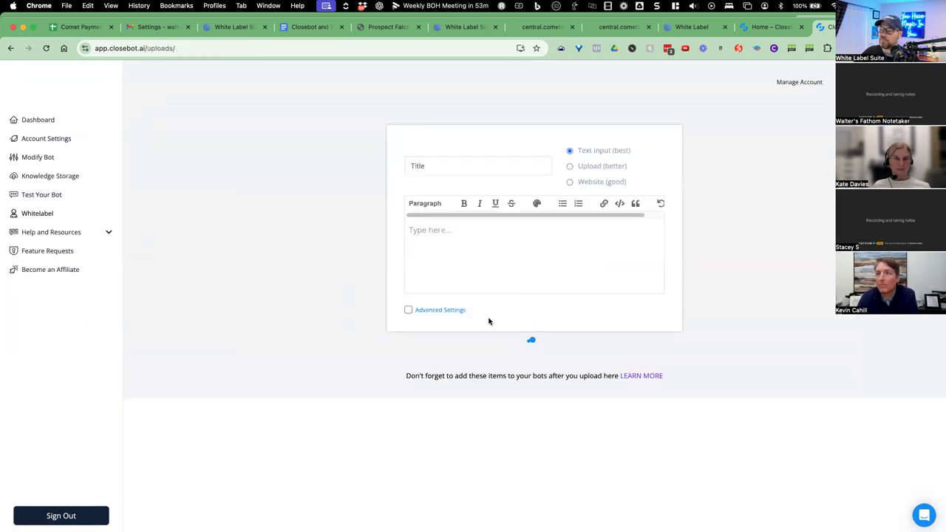
pyautogui.scroll(-5, 481, 360)
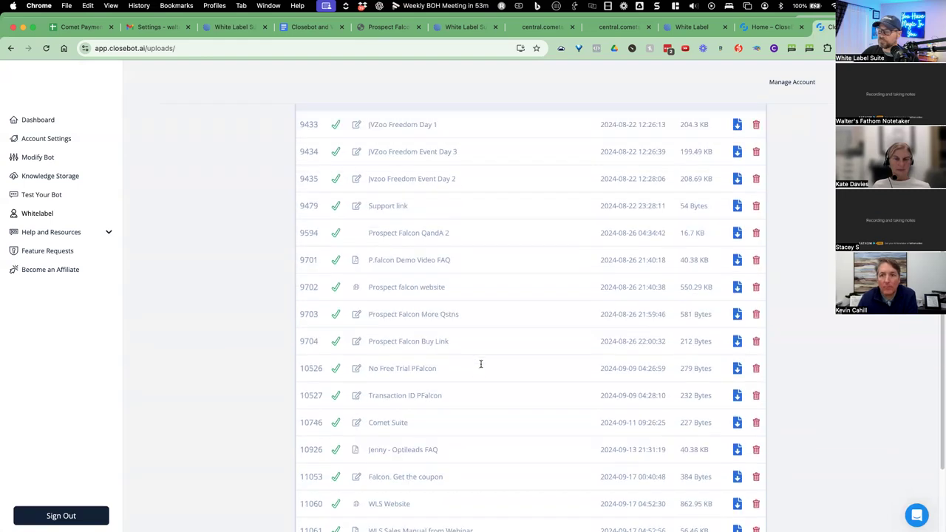
pyautogui.scroll(5, 481, 362)
pyautogui.scroll(-5, 423, 475)
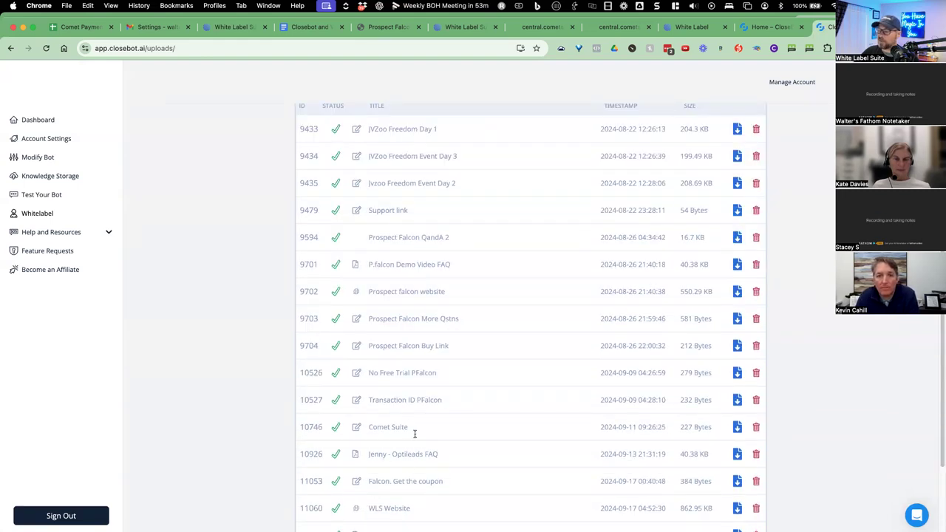
pyautogui.scroll(-1, 416, 435)
pyautogui.scroll(5, 413, 417)
pyautogui.scroll(1, 137, 173)
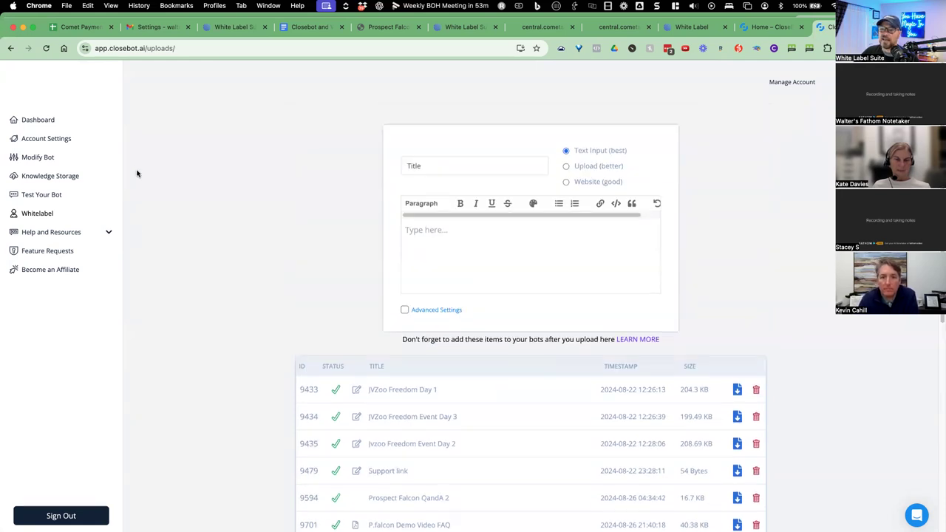
# Reopen the bot settings editor for P.Falcon Bot #1 (17444).
pyautogui.click(122, 161)
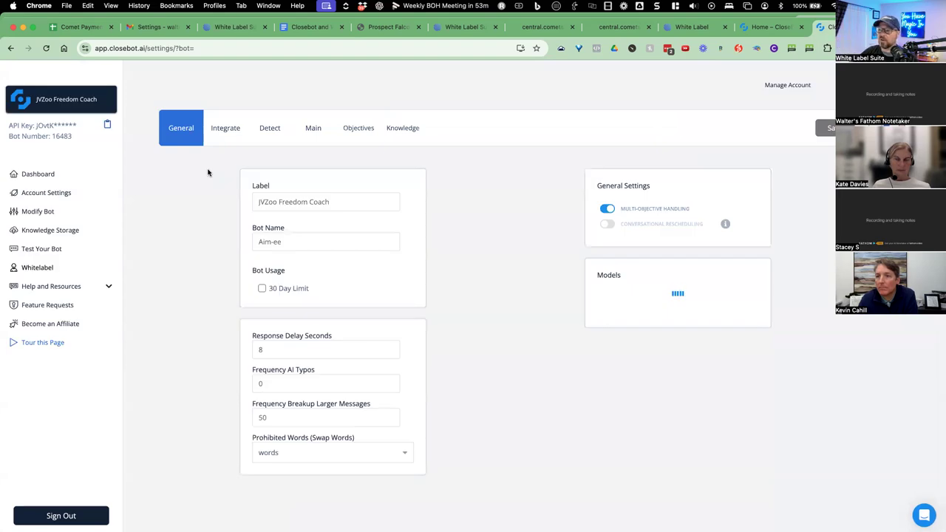
pyautogui.click(30, 98)
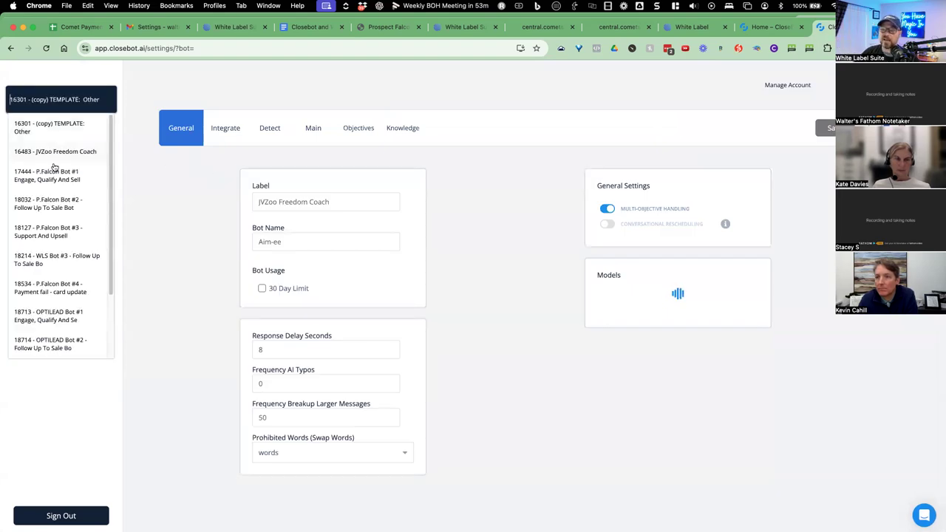
pyautogui.click(46, 168)
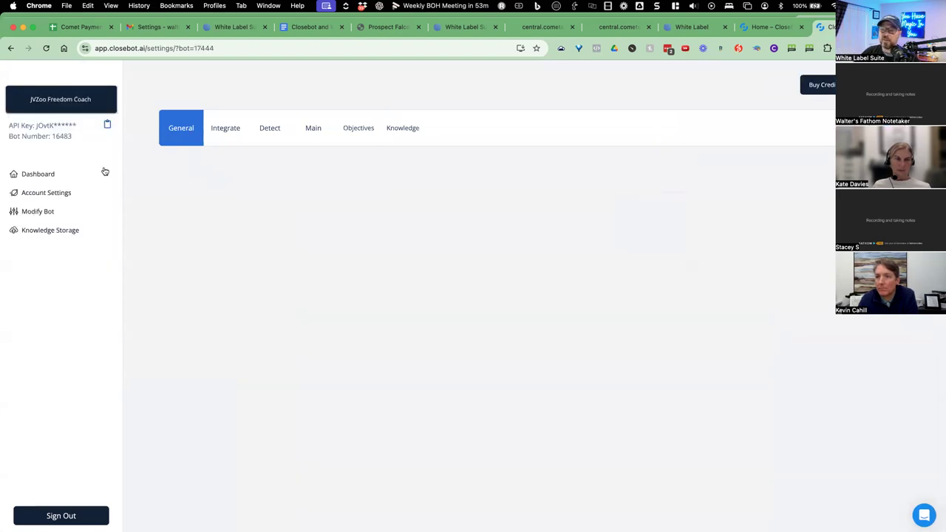
# Show P.Falcon Bot #1's Knowledge library with its eleven applied resources.
pyautogui.click(402, 130)
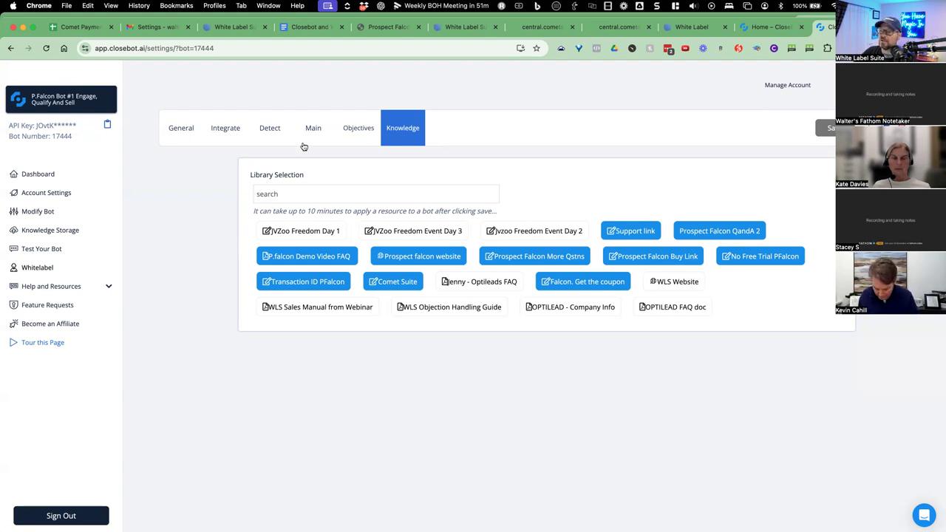
pyautogui.click(360, 130)
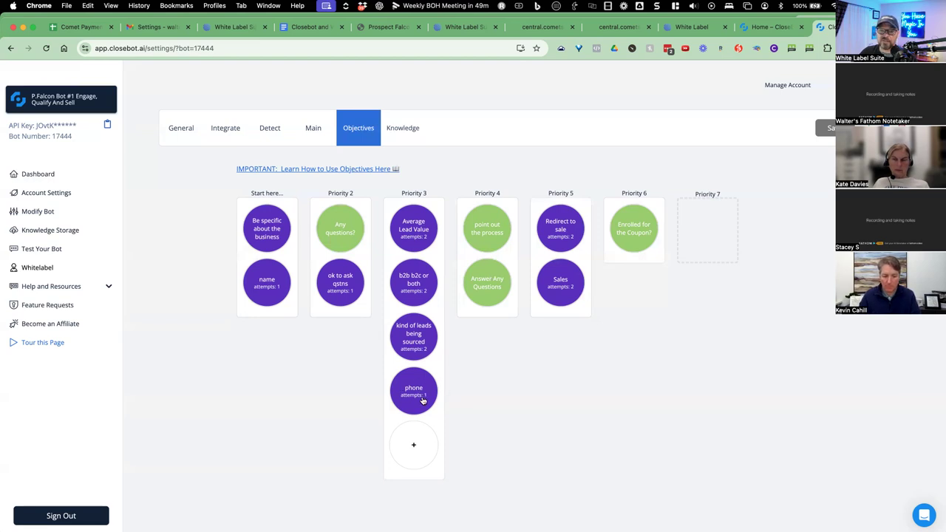
pyautogui.moveTo(427, 402); pyautogui.dragTo(421, 396)
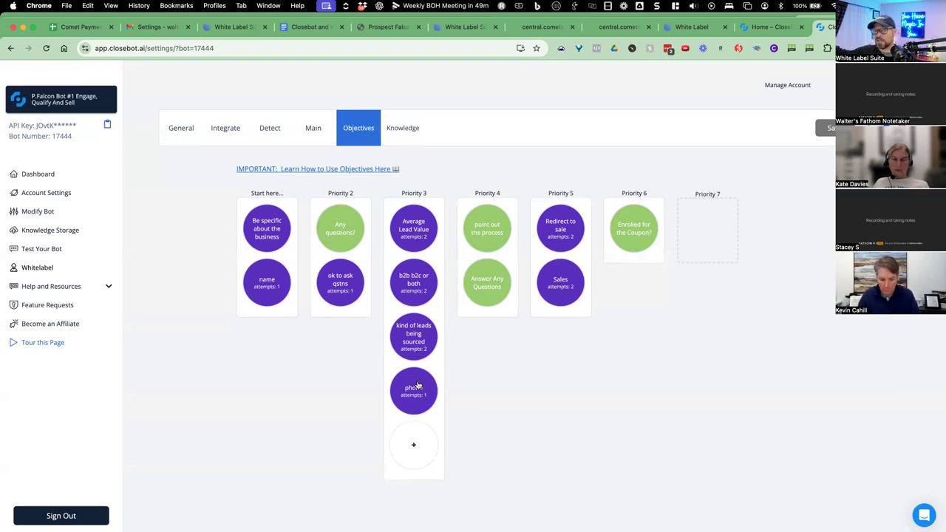
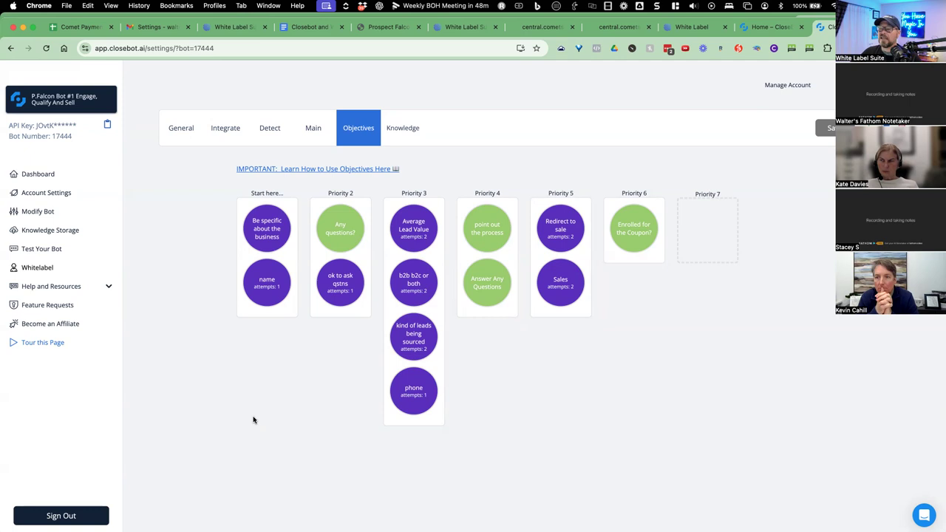
# Open the 'Be specific about the business' objective and select its entire short description for copying.
pyautogui.moveTo(331, 301)
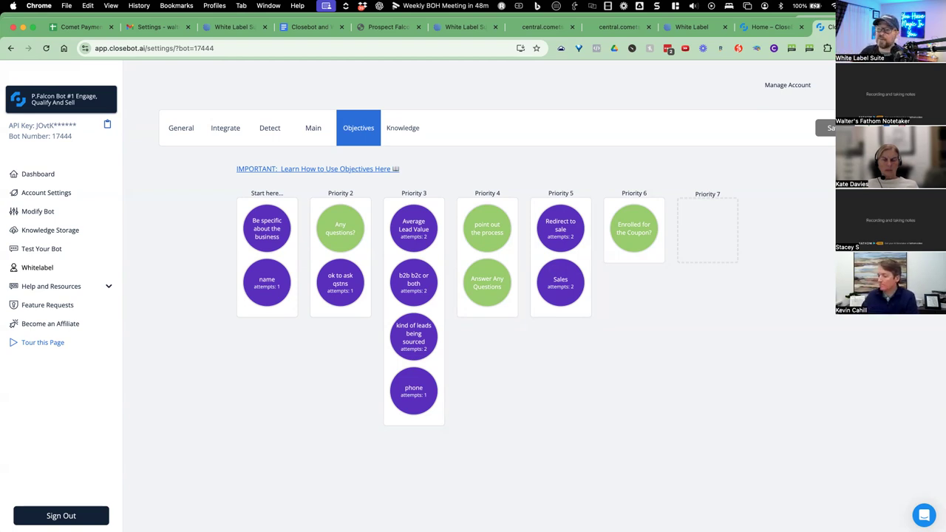
pyautogui.moveTo(267, 316)
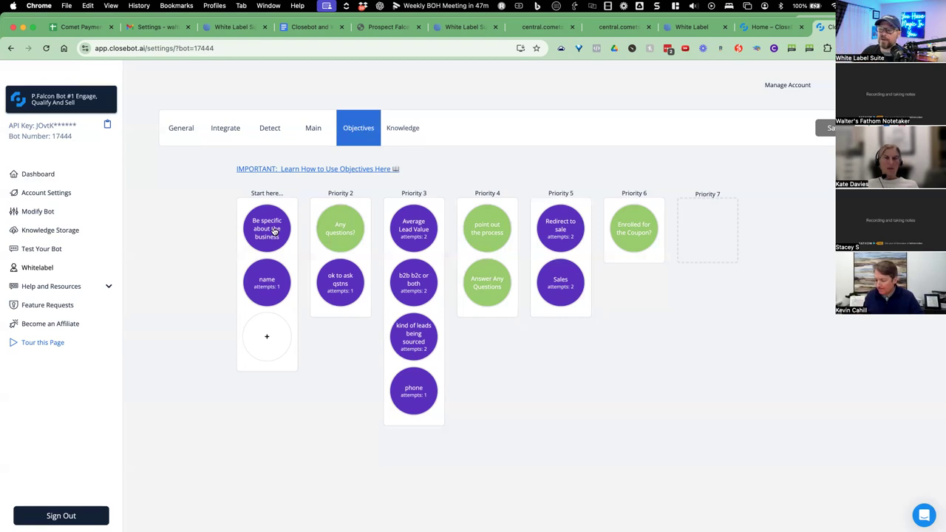
pyautogui.click(273, 231)
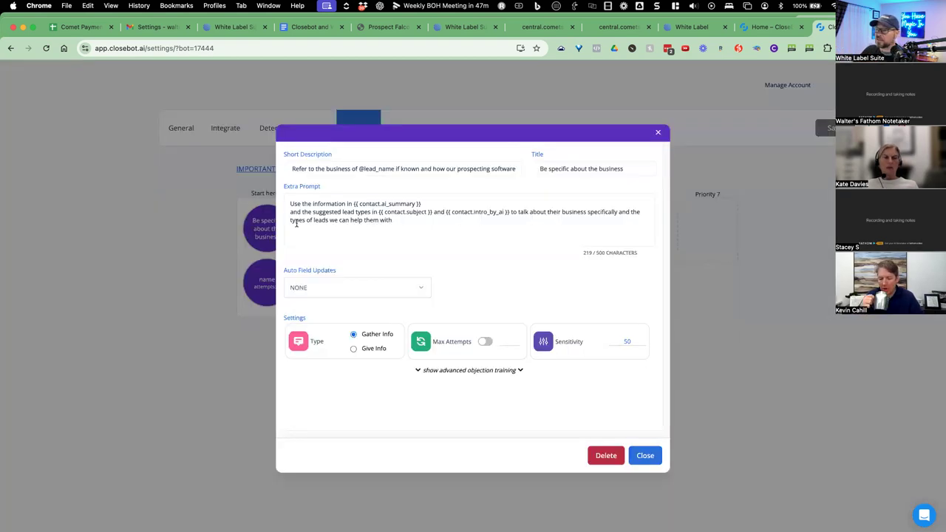
pyautogui.moveTo(291, 169); pyautogui.dragTo(516, 169)
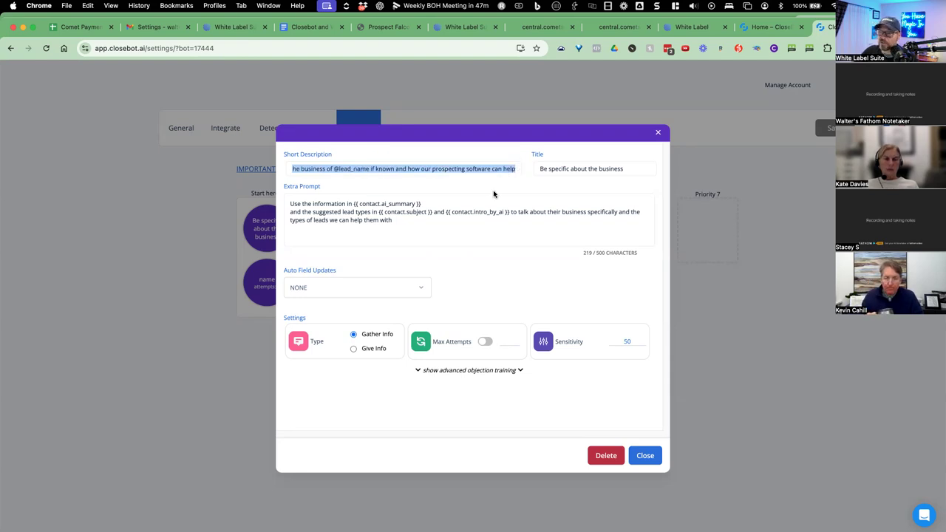
pyautogui.click(443, 188)
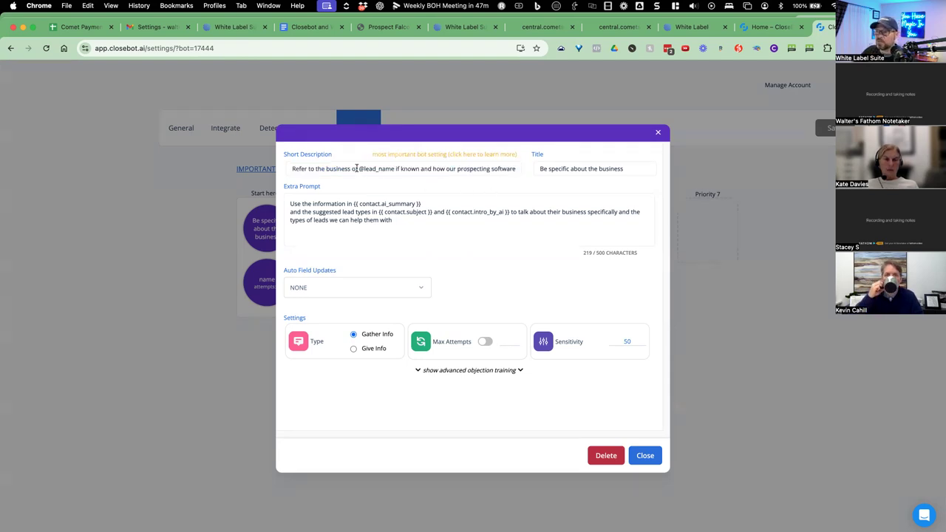
pyautogui.moveTo(359, 168); pyautogui.dragTo(517, 166)
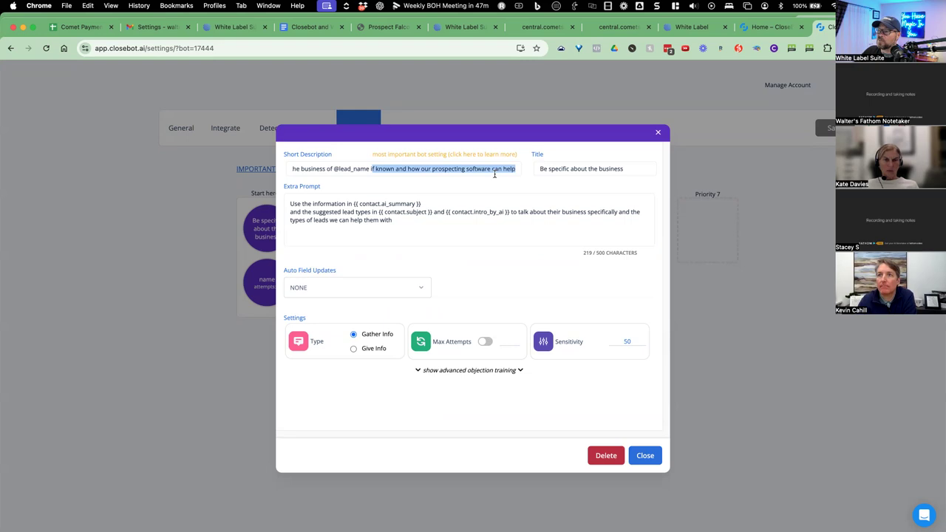
pyautogui.click(504, 169)
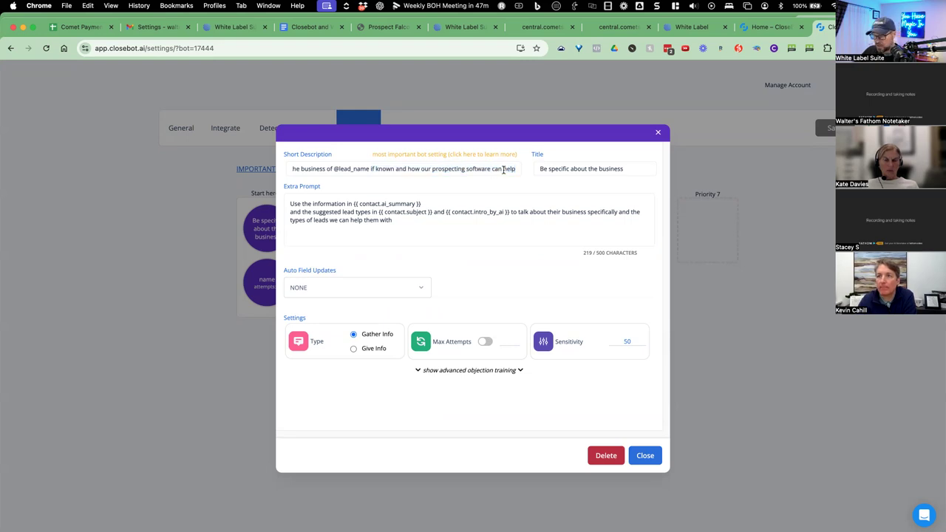
pyautogui.tripleClick(504, 169)
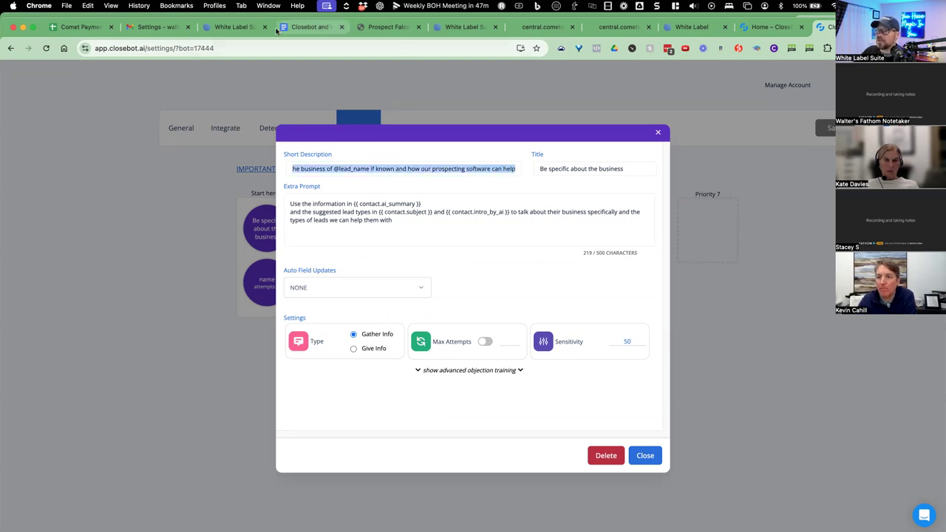
pyautogui.click(309, 27)
# Below How to Respond, add 'Objectives:' and '1. Business knowledge:' with the pasted short description.
pyautogui.scroll(10, 352, 275)
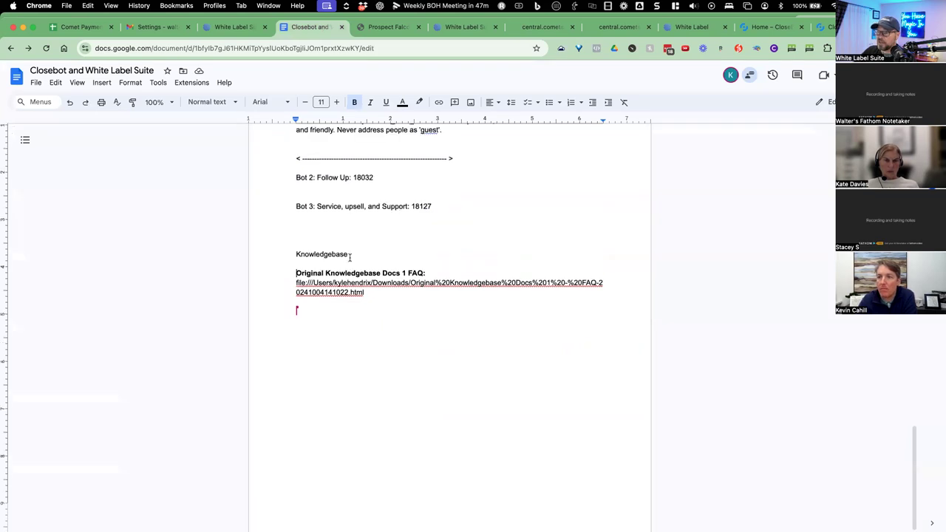
pyautogui.scroll(-5, 364, 268)
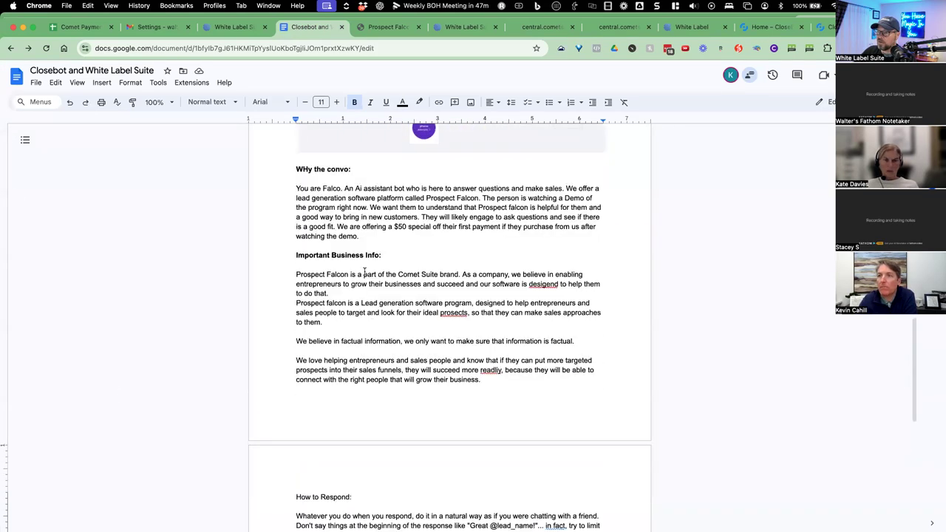
pyautogui.click(458, 382)
pyautogui.press('Return')
pyautogui.press('Return')
pyautogui.press('Return')
pyautogui.write('Objectives:')
pyautogui.press('Return')
pyautogui.write('1')
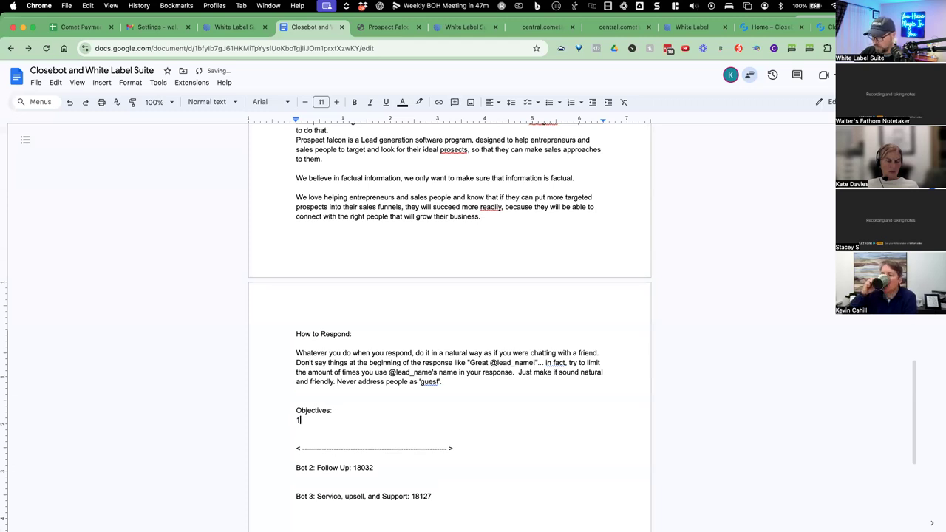
pyautogui.write('. Business ')
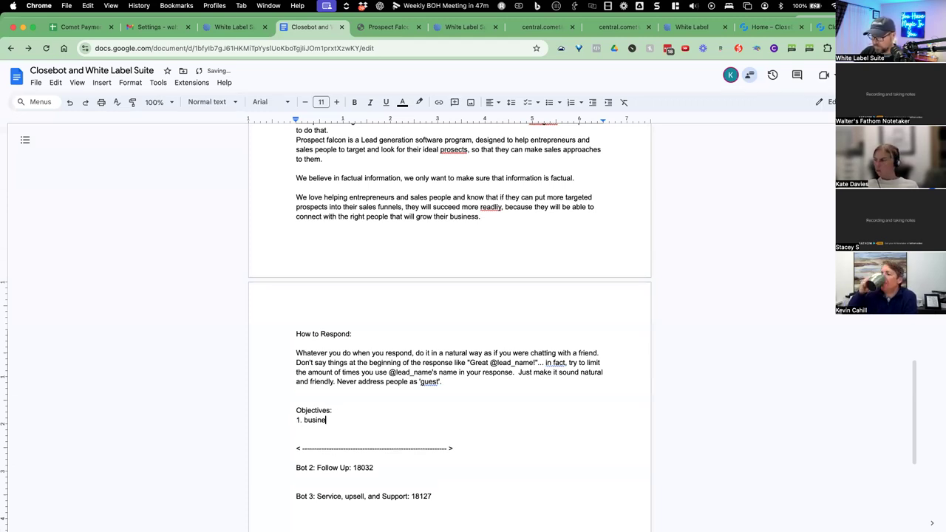
pyautogui.write('knowlef')
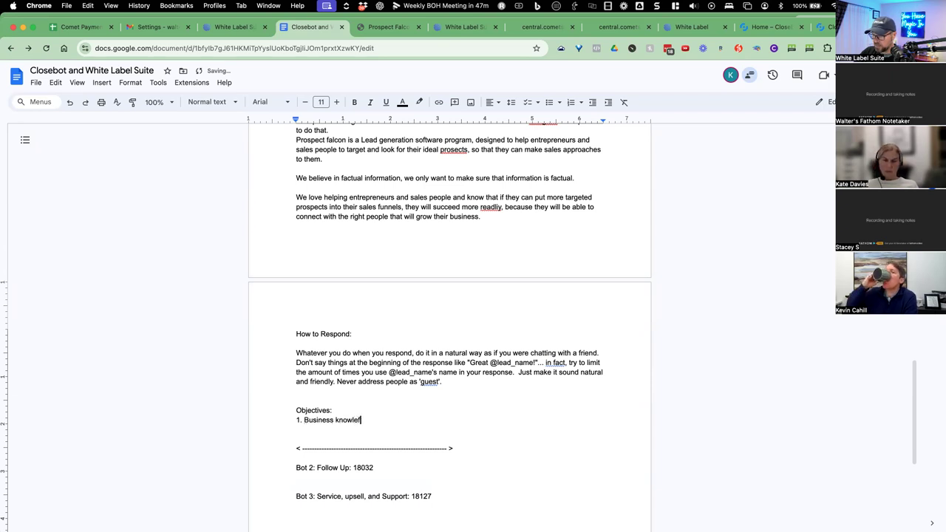
pyautogui.press('BackSpace')
pyautogui.write('dge')
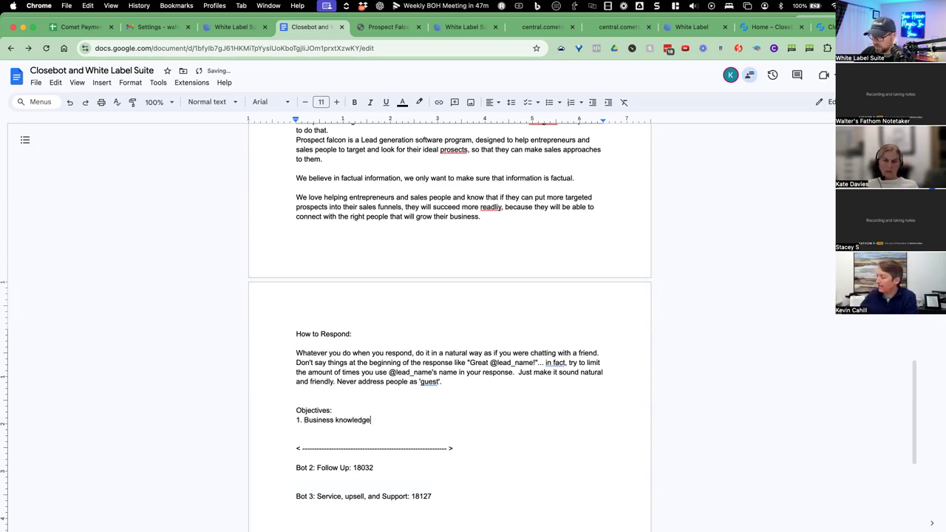
pyautogui.write(':')
pyautogui.press('Return')
pyautogui.write('Refer to the business of @lead_name if known and how our prospecting software can help')
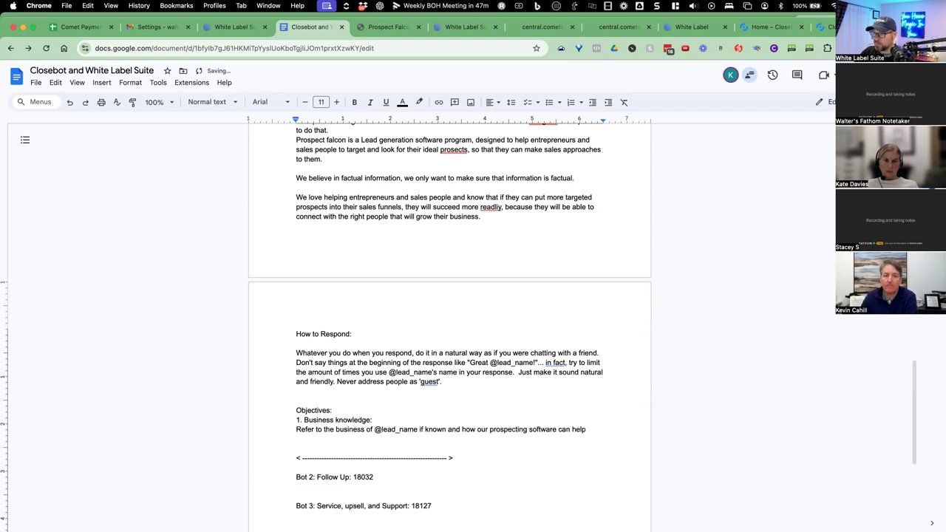
pyautogui.press('Return')
pyautogui.press('Return')
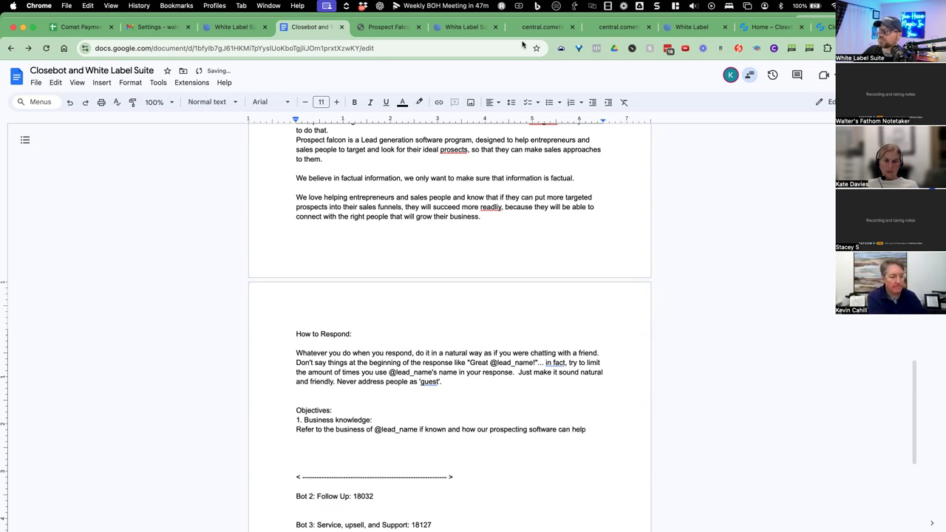
# Back in CloseBot, look over the objective's title text.
pyautogui.click(824, 26)
pyautogui.moveTo(540, 168); pyautogui.dragTo(639, 167)
pyautogui.click(639, 168)
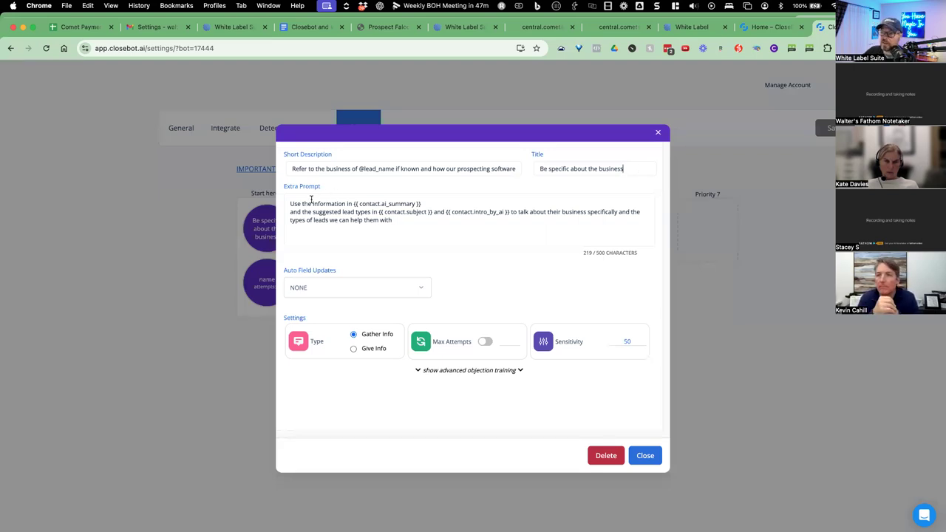
# Highlight the {{ contact.ai_summary }} and {{ contact.subject }} placeholders in the extra prompt.
pyautogui.moveTo(353, 204); pyautogui.dragTo(423, 204)
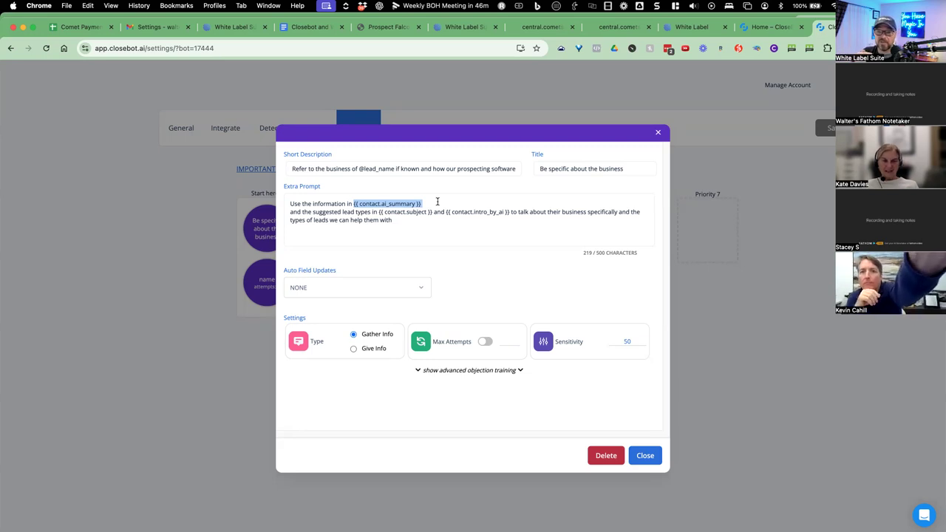
pyautogui.click(435, 201)
pyautogui.moveTo(422, 202); pyautogui.dragTo(353, 201)
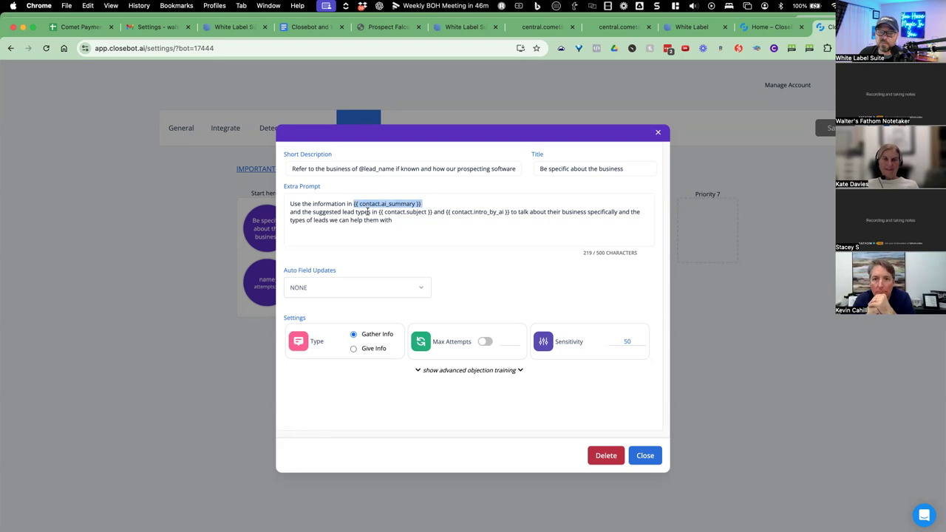
pyautogui.click(370, 212)
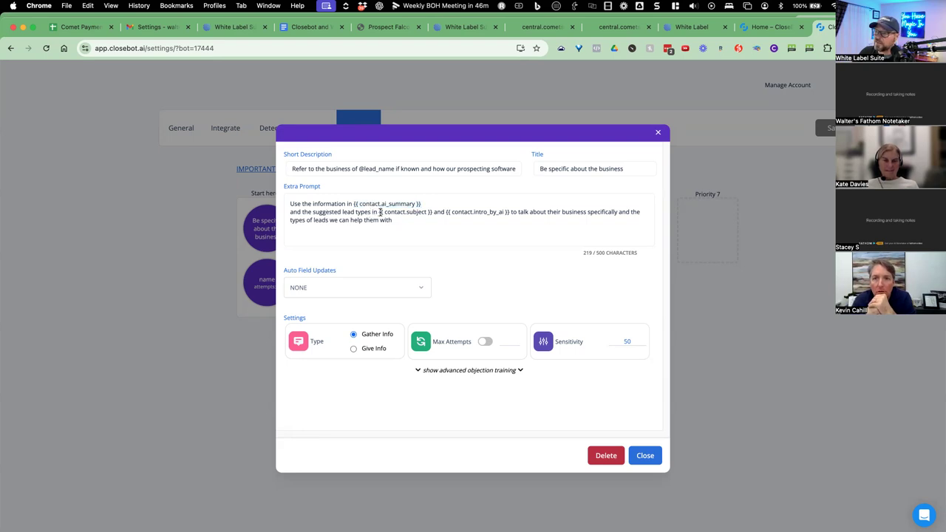
pyautogui.moveTo(379, 212); pyautogui.dragTo(424, 212)
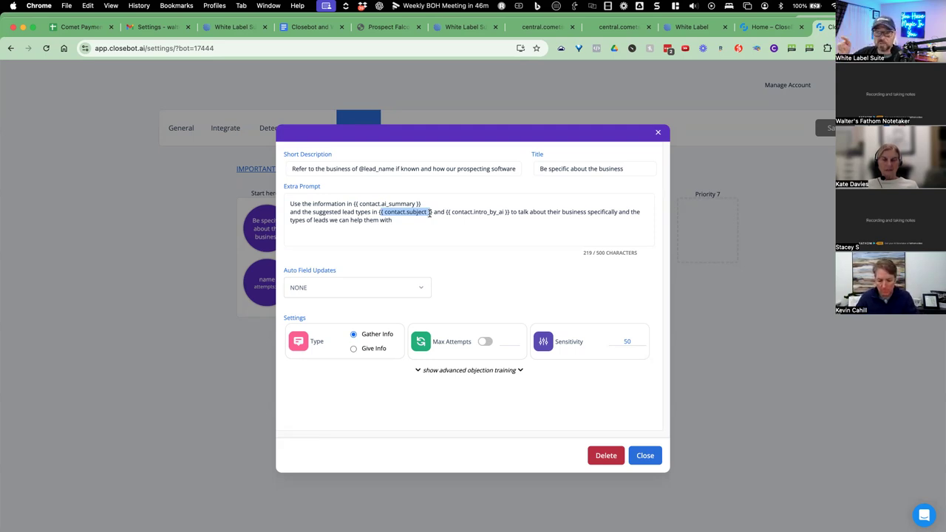
pyautogui.click(434, 215)
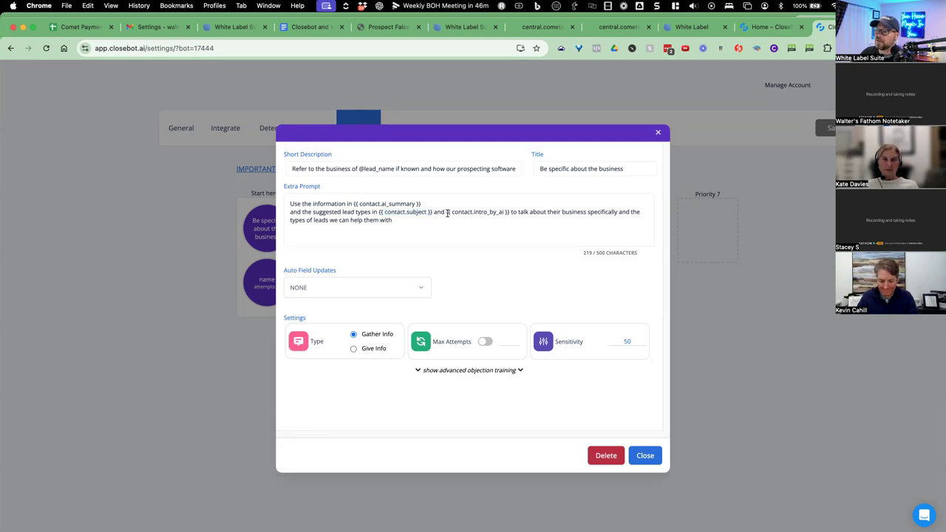
# Highlight the {{ contact.intro_by_ai }} placeholder, then select the extra prompt text to copy.
pyautogui.moveTo(447, 213); pyautogui.dragTo(506, 213)
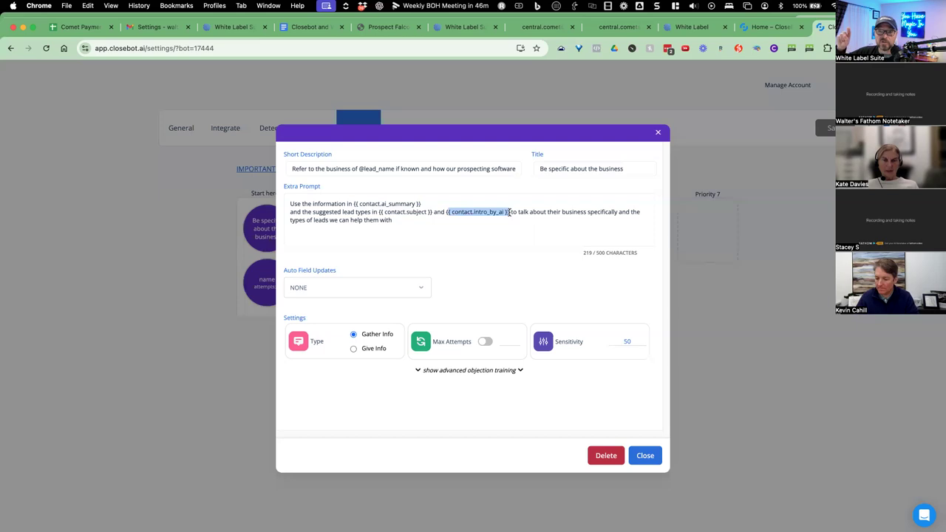
pyautogui.moveTo(561, 213); pyautogui.dragTo(623, 216)
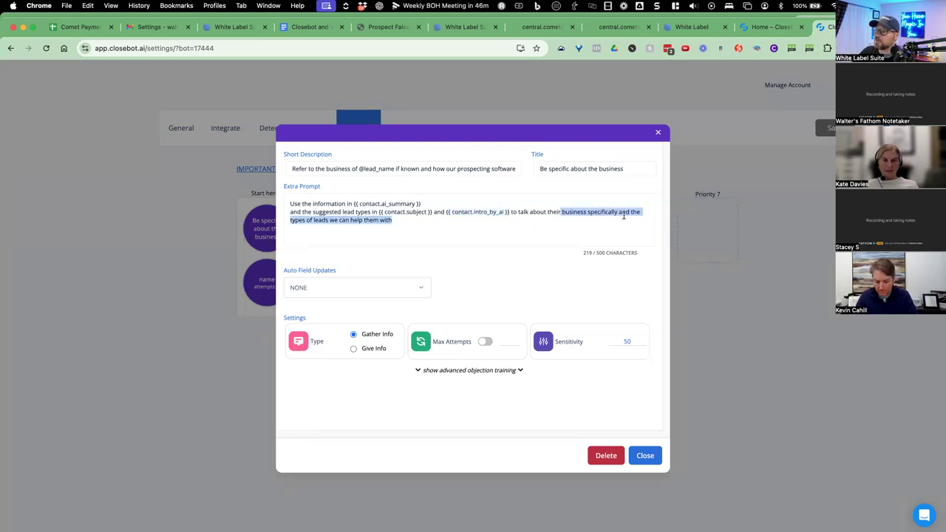
pyautogui.click(506, 212)
pyautogui.moveTo(395, 220); pyautogui.dragTo(286, 204)
pyautogui.press('super+c')
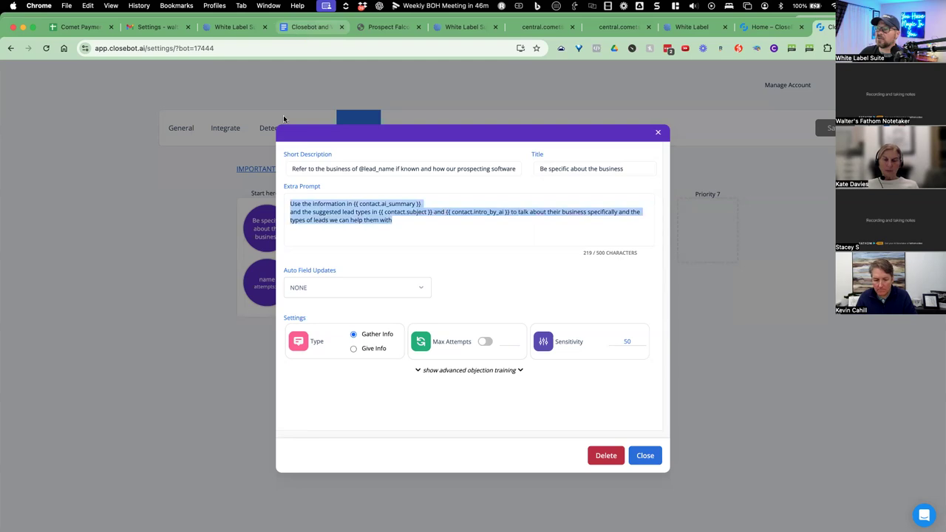
pyautogui.click(311, 26)
# Add an 'Extra Info:' label under objective 1 and paste the extra prompt beneath it.
pyautogui.write('Extra Info')
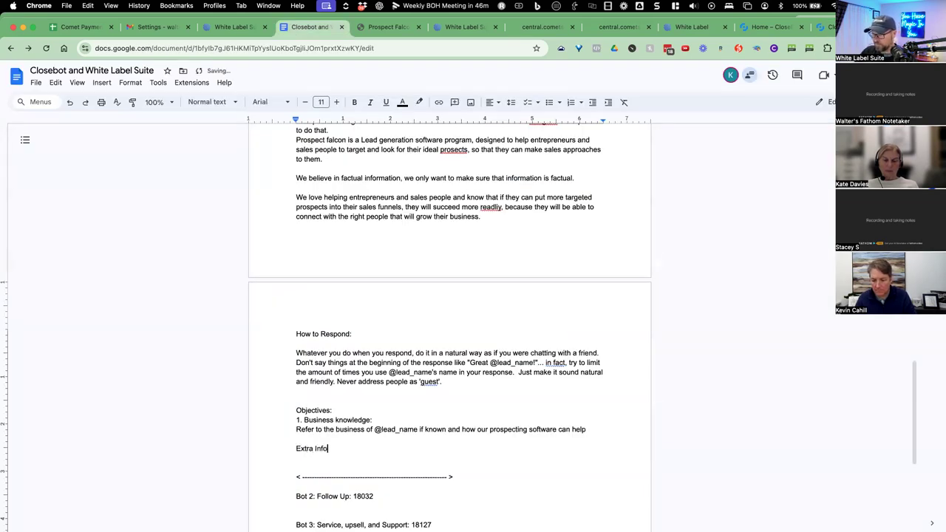
pyautogui.write(':')
pyautogui.press('Return')
pyautogui.press('super+v')
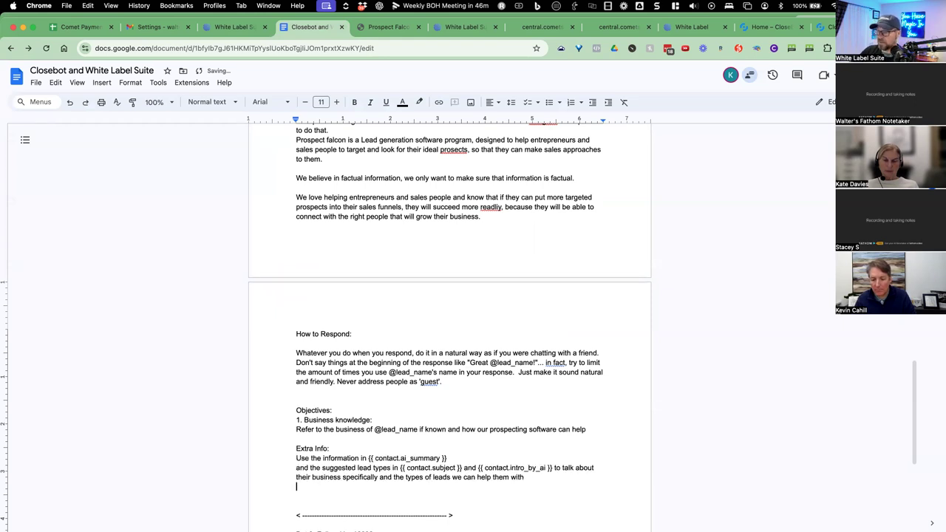
pyautogui.click(824, 27)
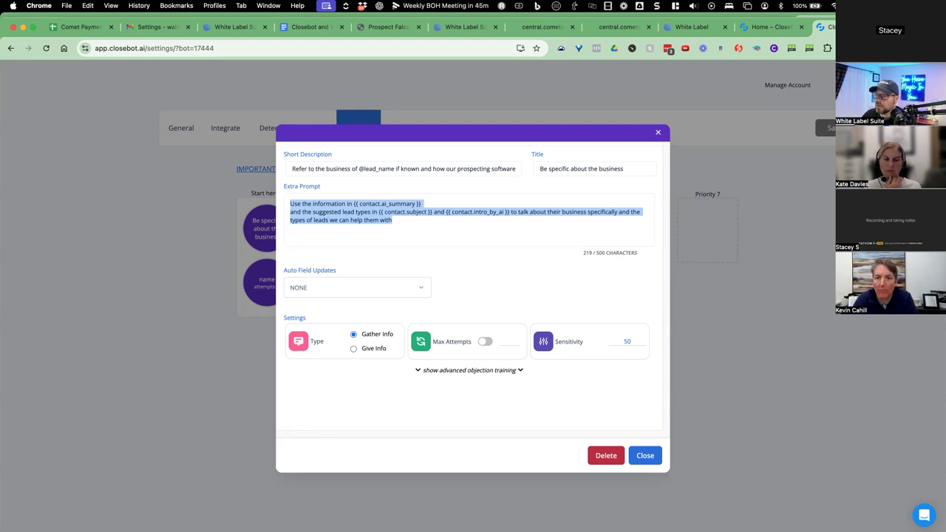
pyautogui.click(405, 227)
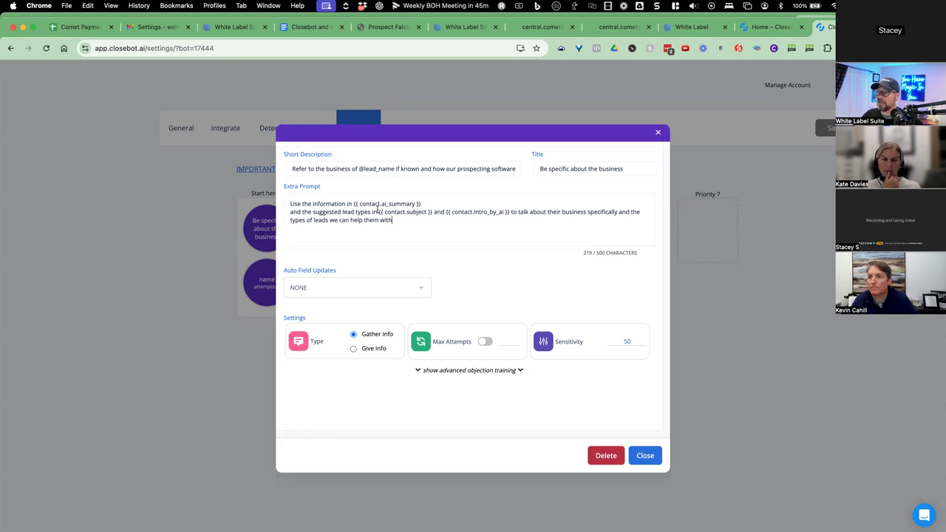
# Point out the contact.ai_summary and contact.subject variables, then close the business objective.
pyautogui.moveTo(353, 204); pyautogui.dragTo(482, 213)
pyautogui.click(396, 216)
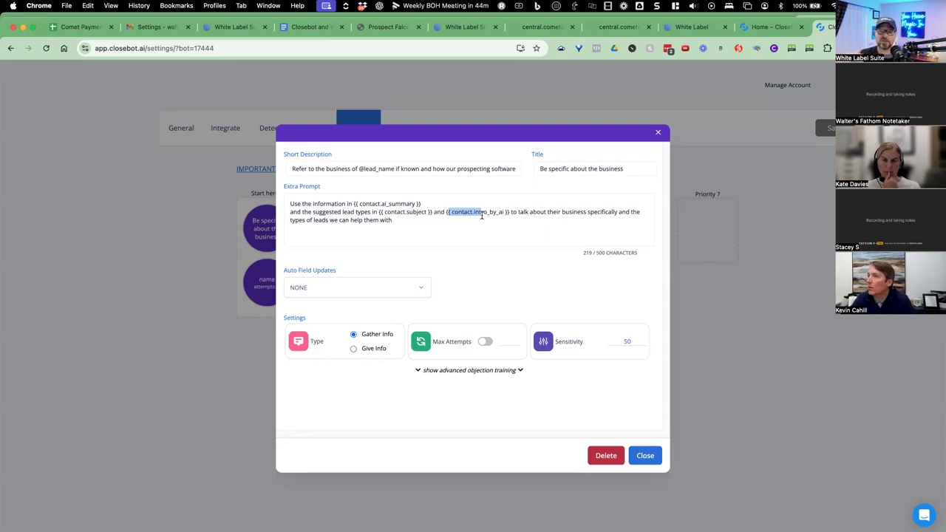
pyautogui.moveTo(423, 204); pyautogui.dragTo(353, 204)
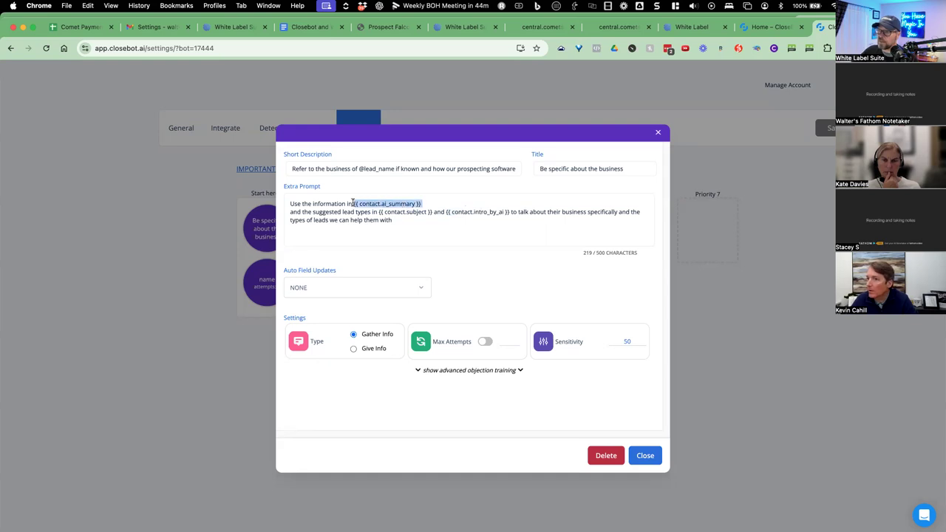
pyautogui.moveTo(432, 212); pyautogui.dragTo(362, 213)
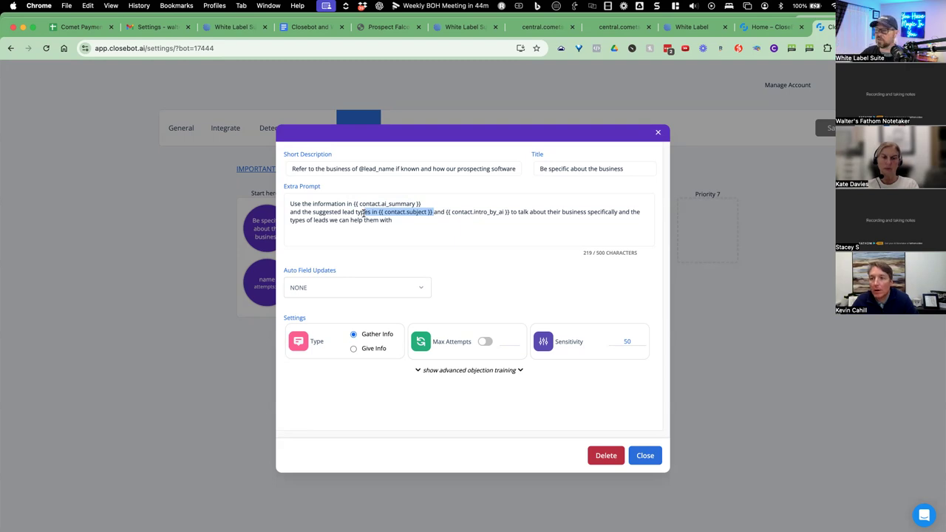
pyautogui.click(644, 462)
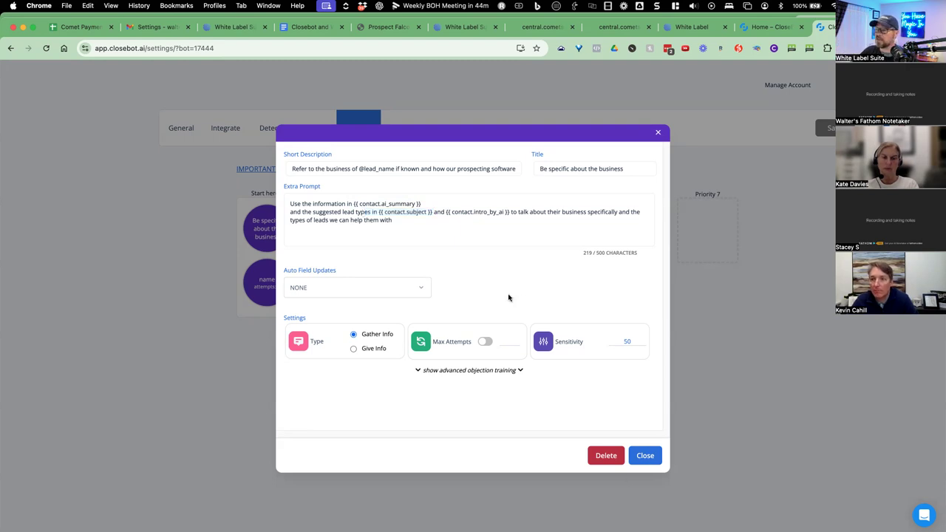
pyautogui.click(279, 285)
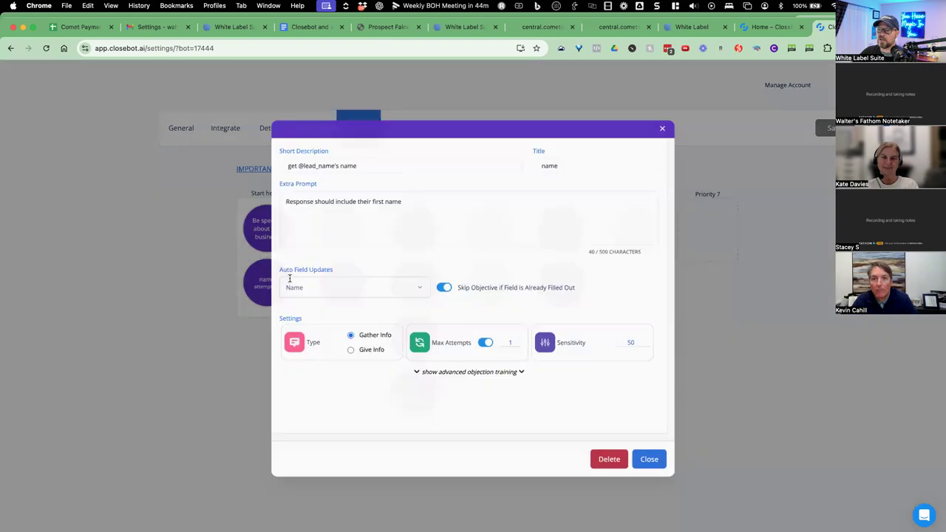
pyautogui.click(423, 207)
pyautogui.moveTo(363, 169); pyautogui.dragTo(276, 168)
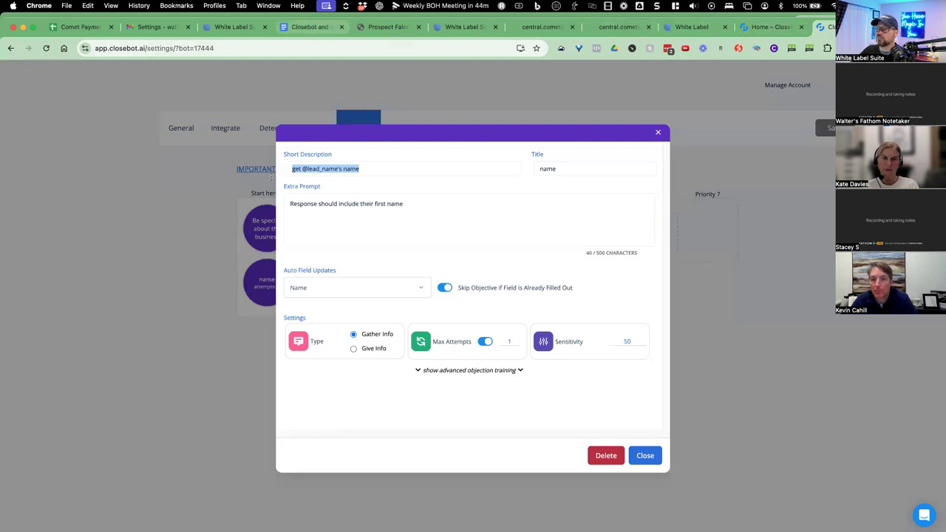
pyautogui.click(311, 27)
pyautogui.scroll(-2, 337, 383)
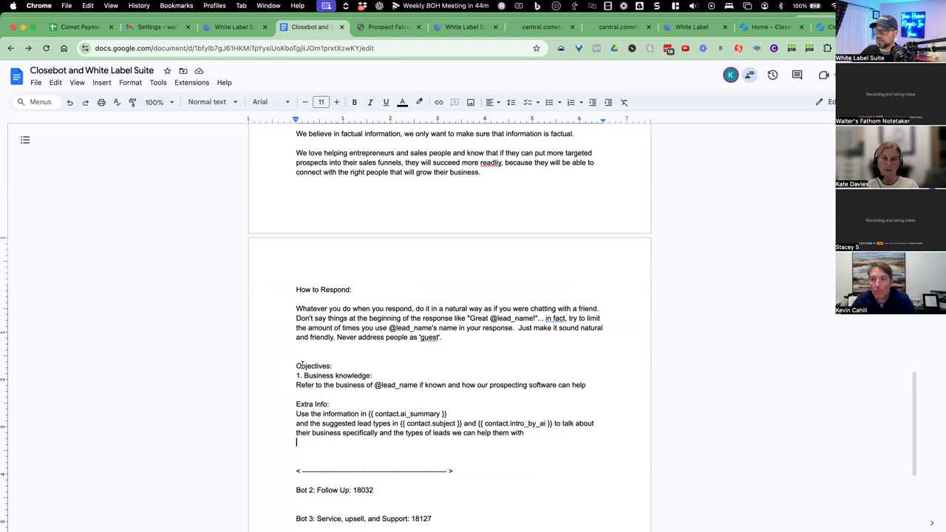
# Make the 'Objectives:' heading bold.
pyautogui.moveTo(293, 363); pyautogui.dragTo(335, 365)
pyautogui.hotkey('ctrl', 'b')
pyautogui.click(362, 360)
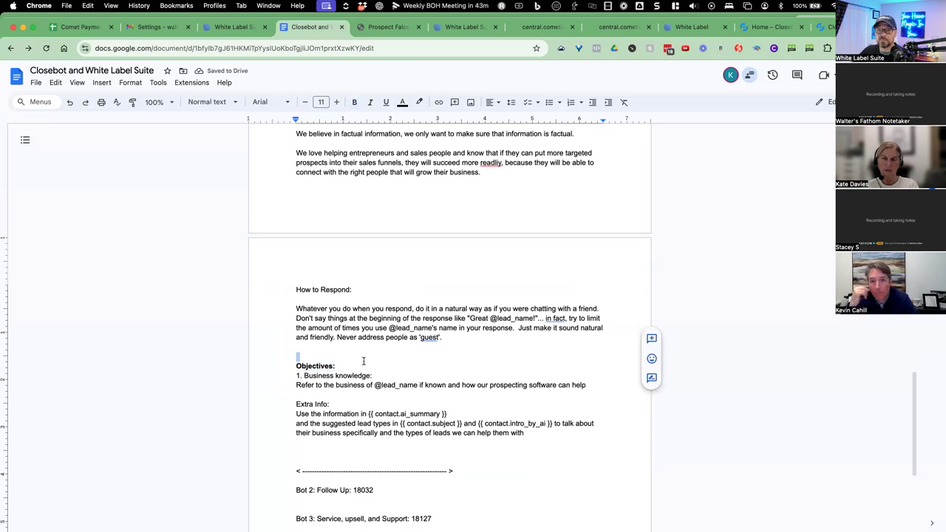
pyautogui.scroll(-1, 371, 353)
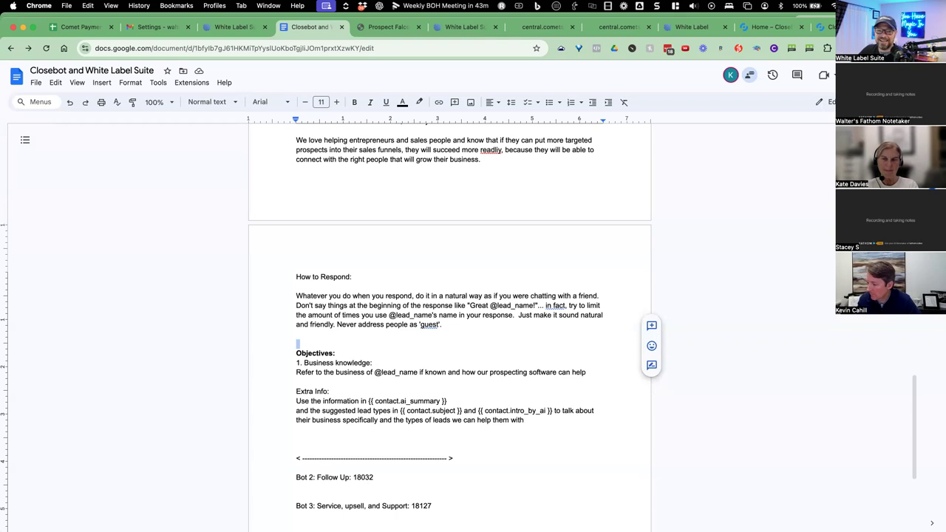
pyautogui.scroll(-1, 328, 395)
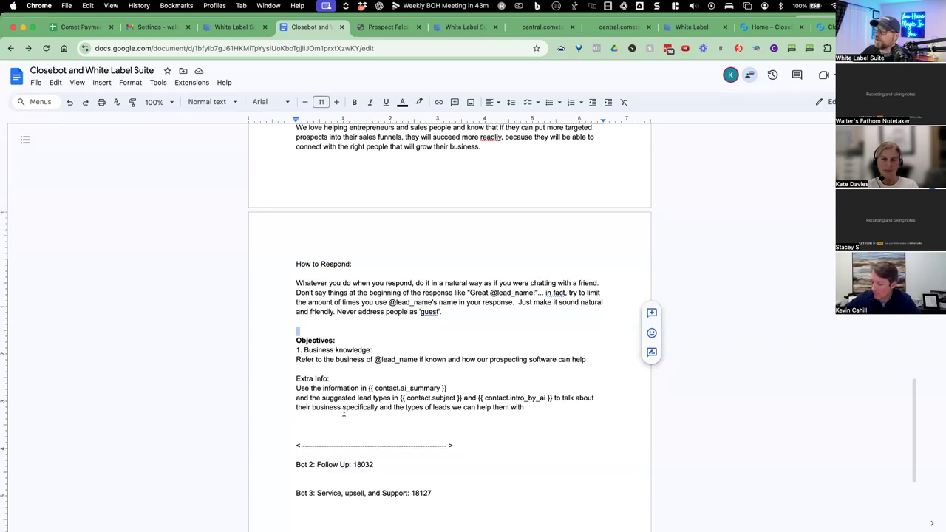
pyautogui.scroll(-1, 344, 414)
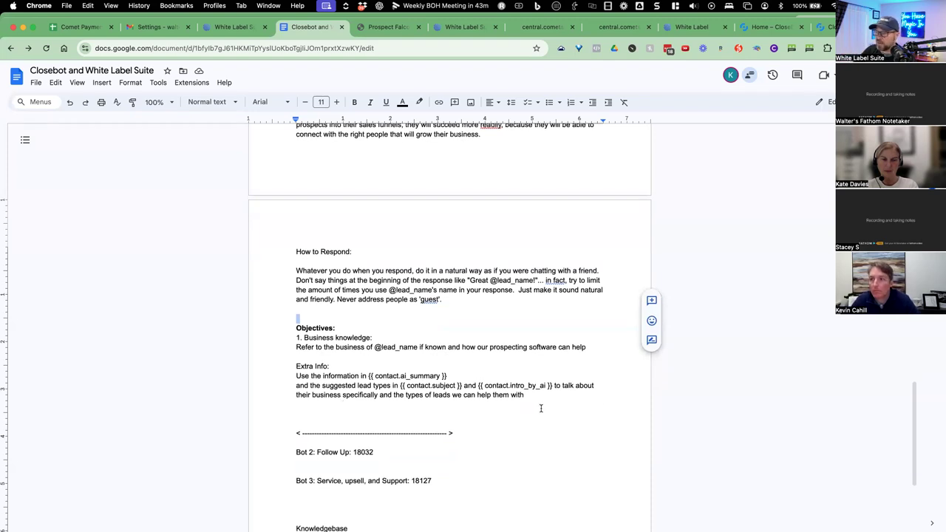
pyautogui.click(581, 399)
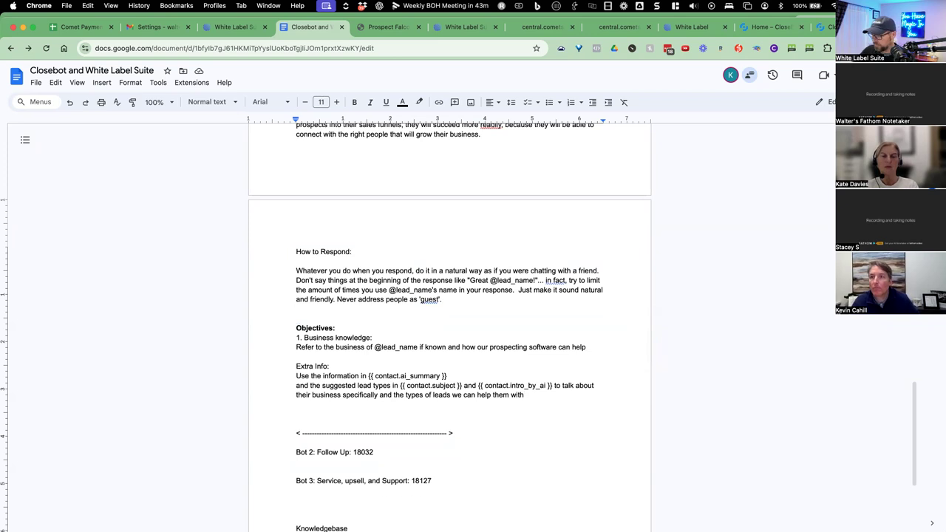
pyautogui.press('Return')
pyautogui.press('Return')
pyautogui.write('2. Get Name')
pyautogui.press('Return')
pyautogui.write("get @lead_name's name")
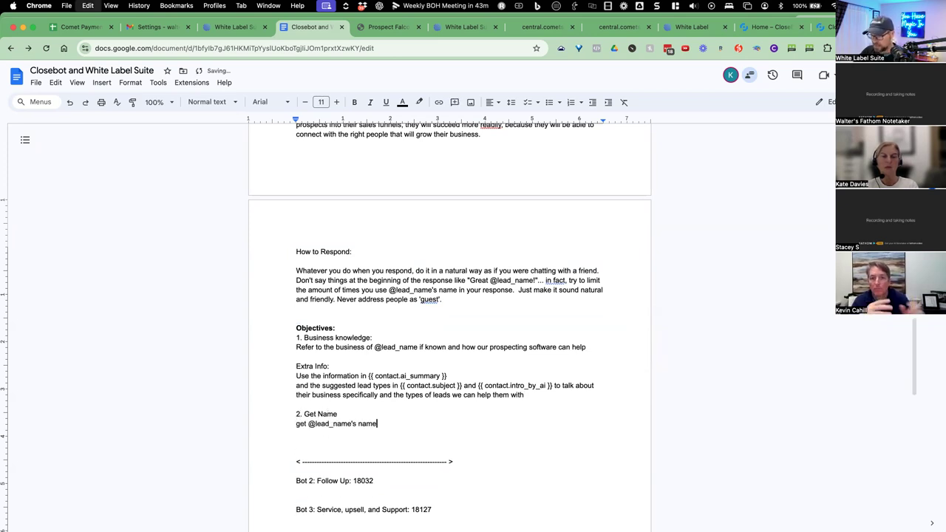
pyautogui.press('Return')
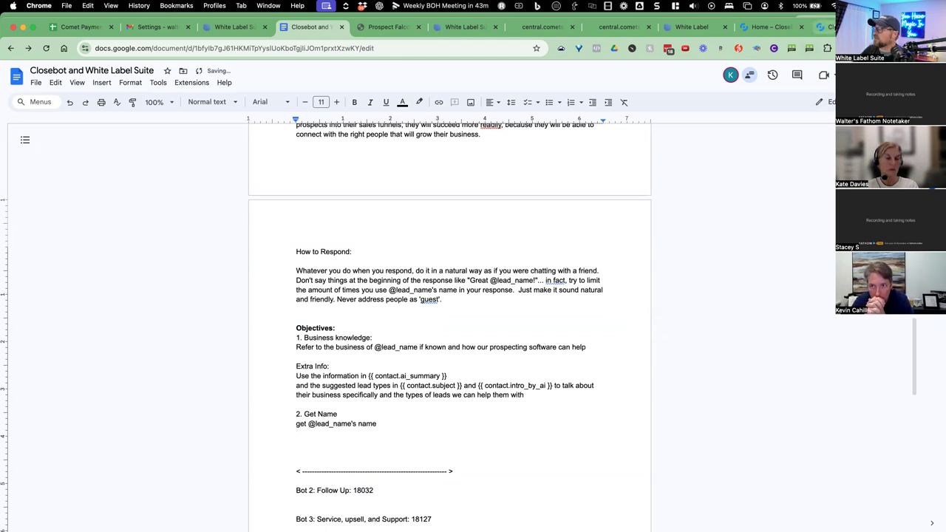
# Paste the name objective's extra prompt under item 2 and start a '3.' line.
pyautogui.press('super+9')
pyautogui.moveTo(432, 200); pyautogui.dragTo(285, 205)
pyautogui.press('super+c')
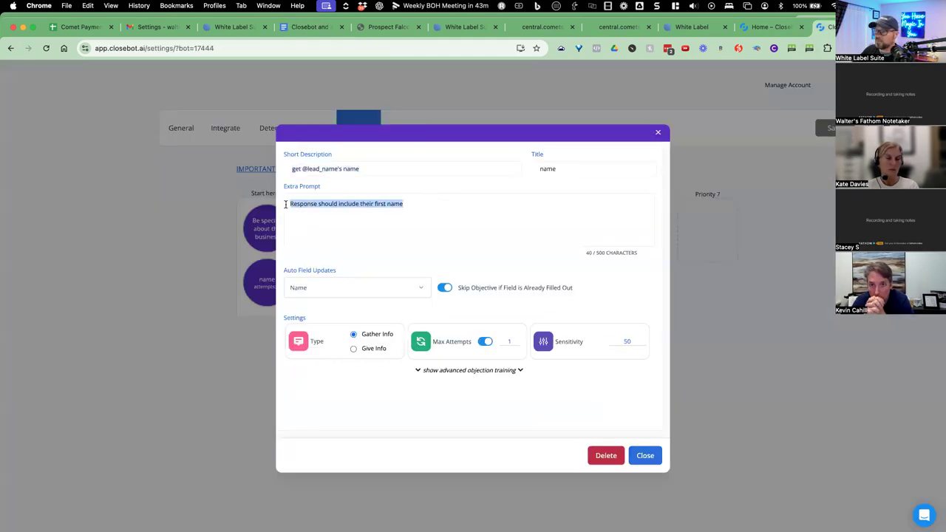
pyautogui.click(310, 28)
pyautogui.moveTo(310, 30); pyautogui.dragTo(777, 30)
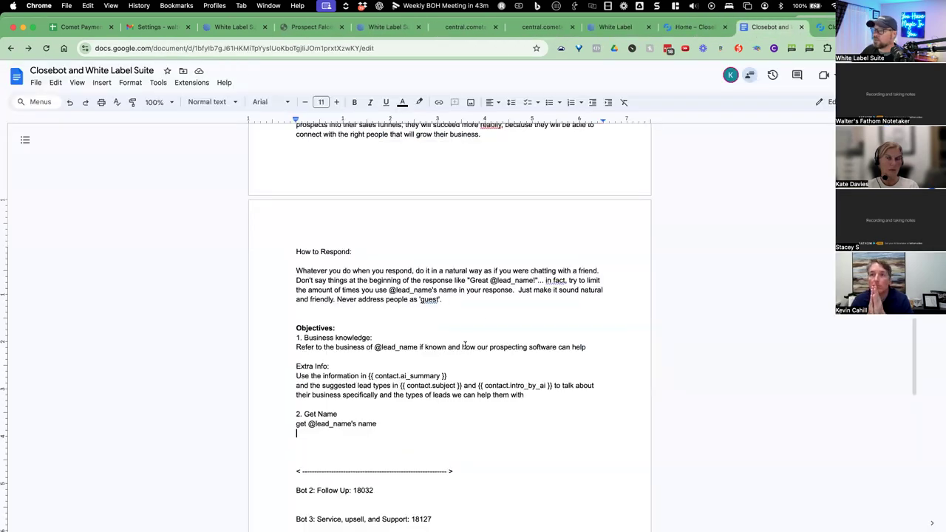
pyautogui.press('super+v')
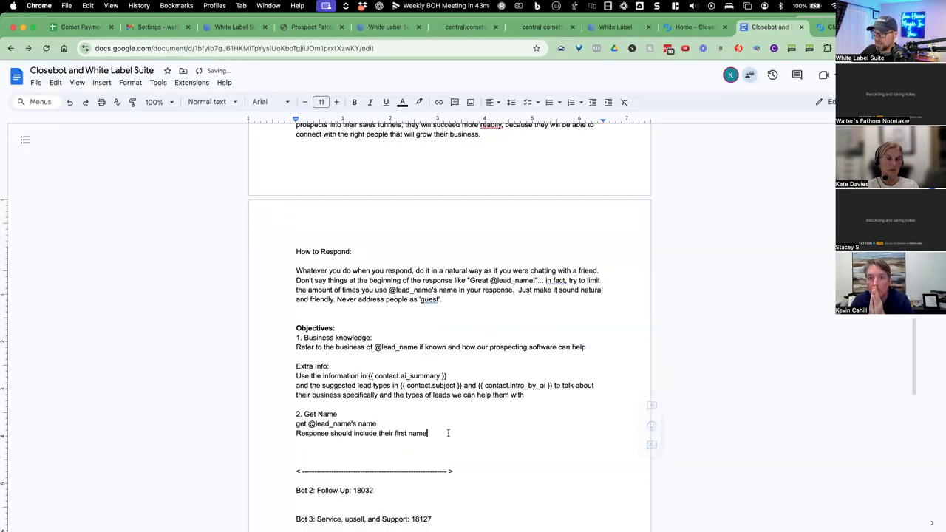
pyautogui.press('Return')
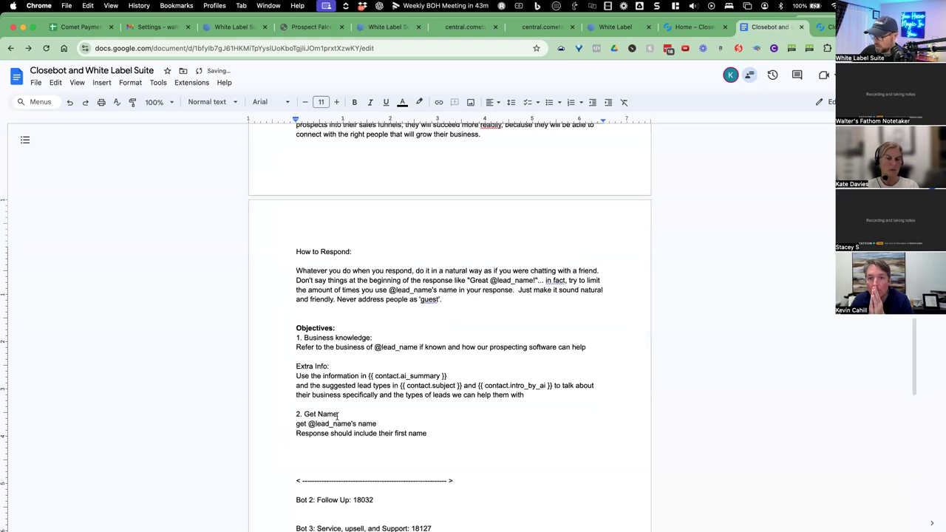
pyautogui.press('Return')
pyautogui.write('3.')
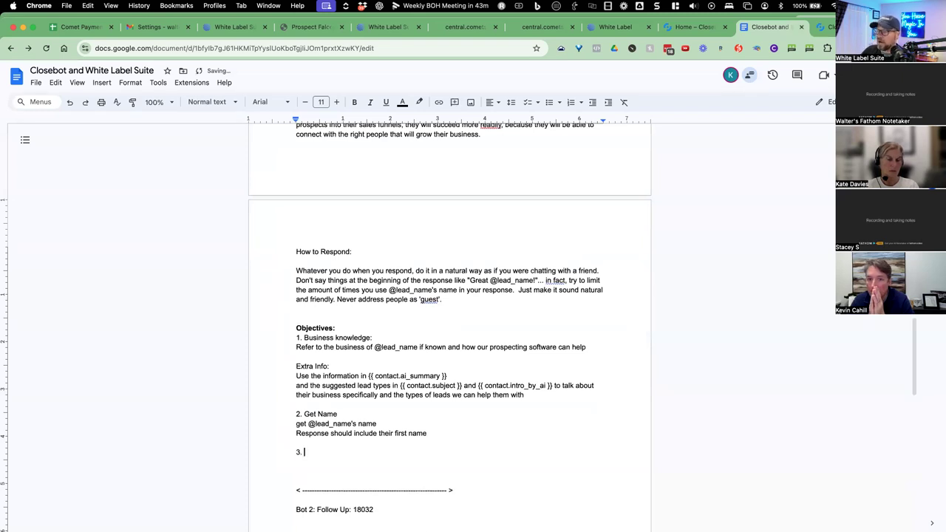
pyautogui.click(826, 26)
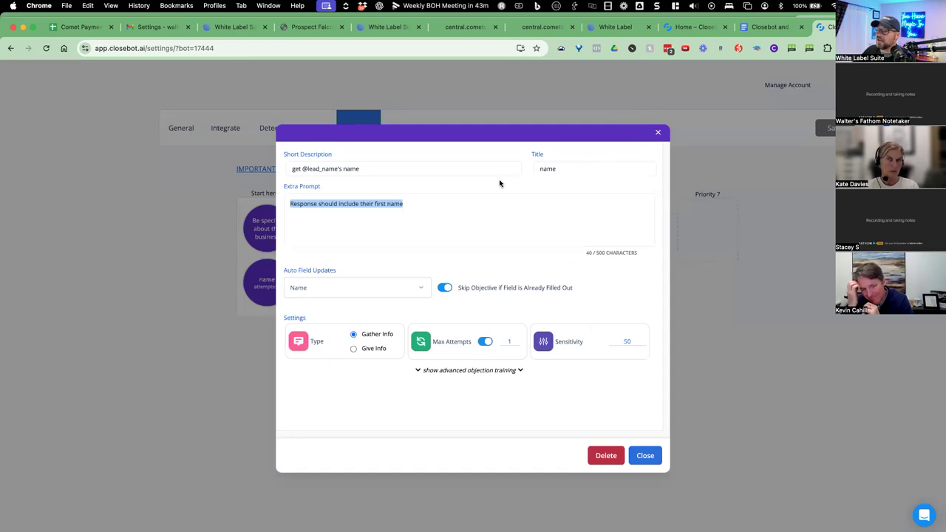
pyautogui.click(644, 455)
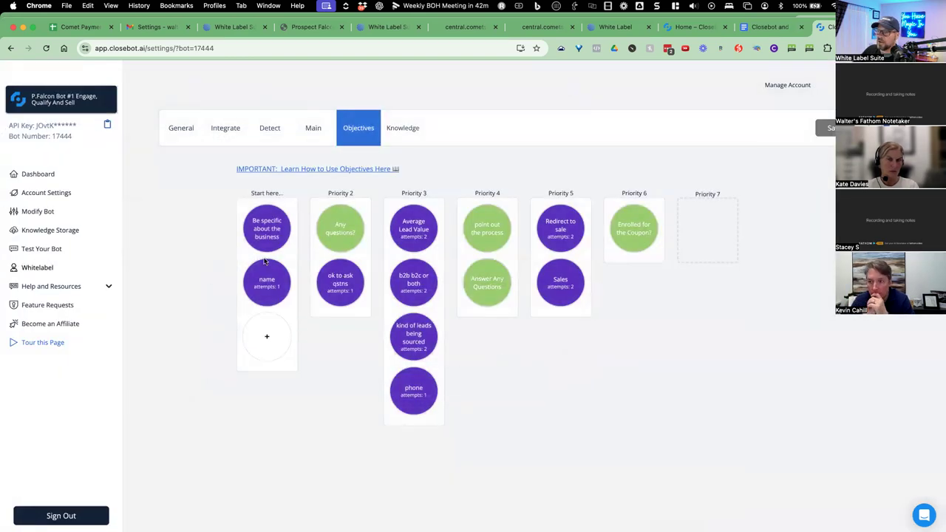
# Open the 'Any questions?' objective and select its whole short description.
pyautogui.moveTo(337, 294)
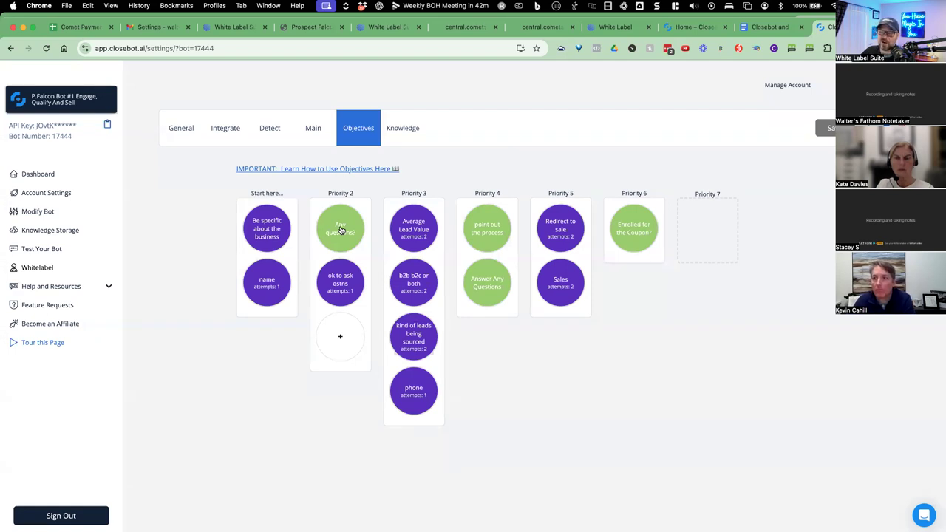
pyautogui.click(345, 231)
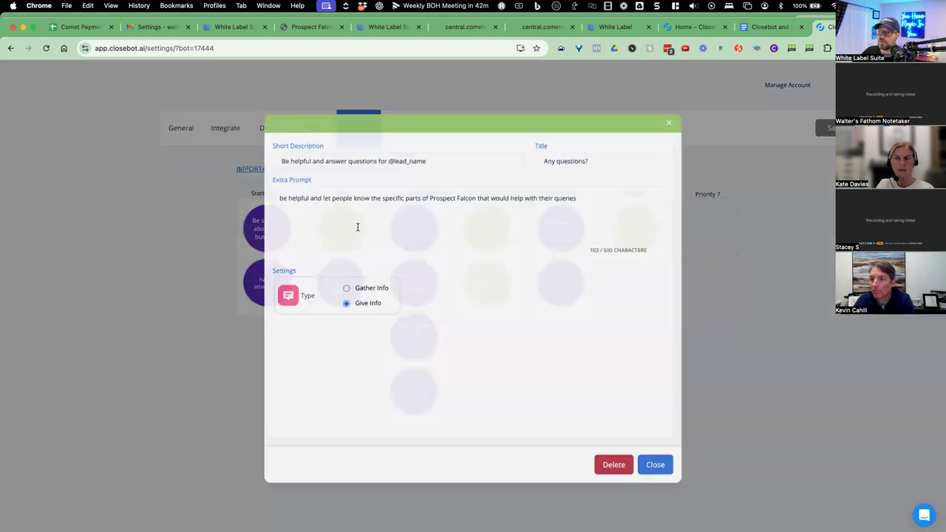
pyautogui.click(443, 170)
pyautogui.moveTo(430, 169); pyautogui.dragTo(286, 170)
pyautogui.press('super+c')
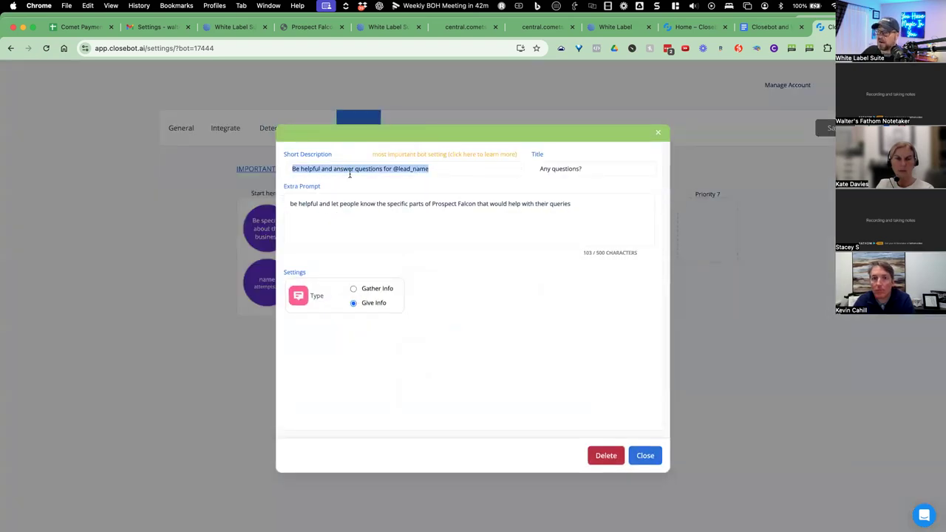
pyautogui.click(743, 29)
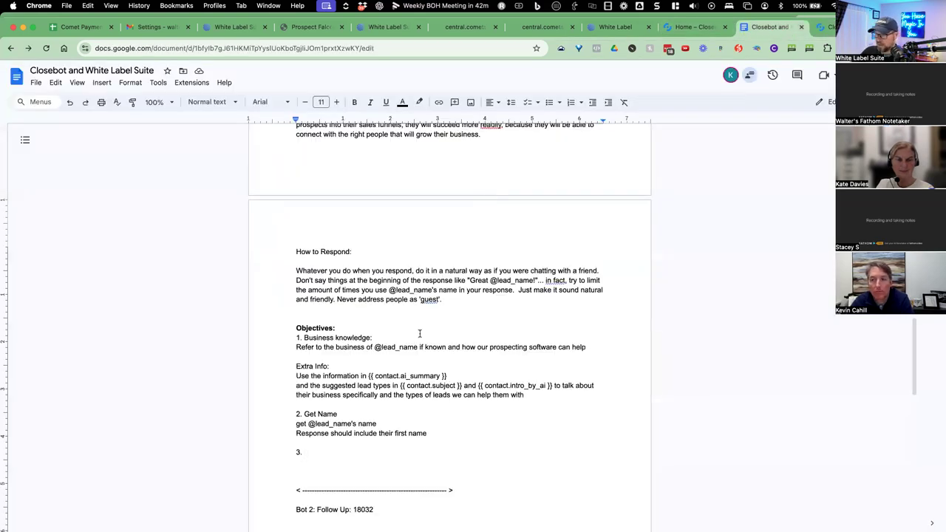
# Title objective 3 'Give answers' and paste its short description below.
pyautogui.write('Give answers')
pyautogui.press('Return')
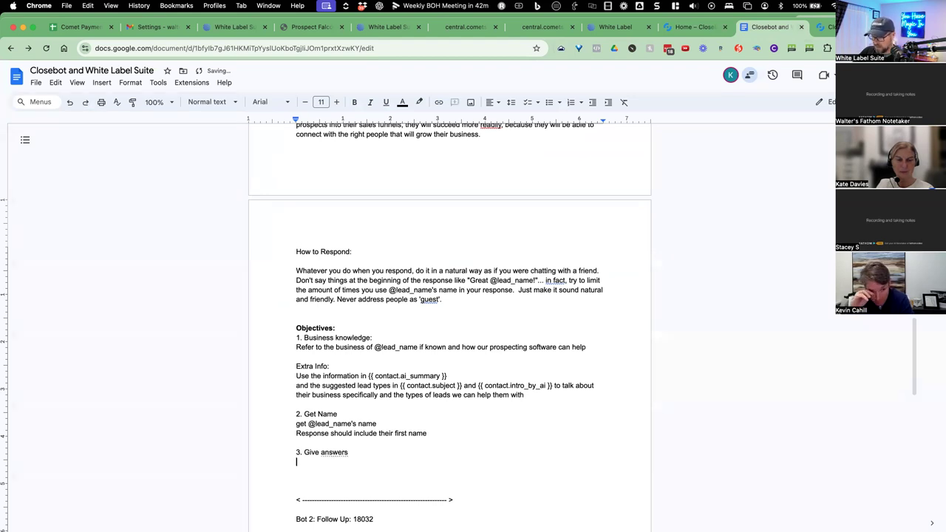
pyautogui.press('super+v')
pyautogui.press('Return')
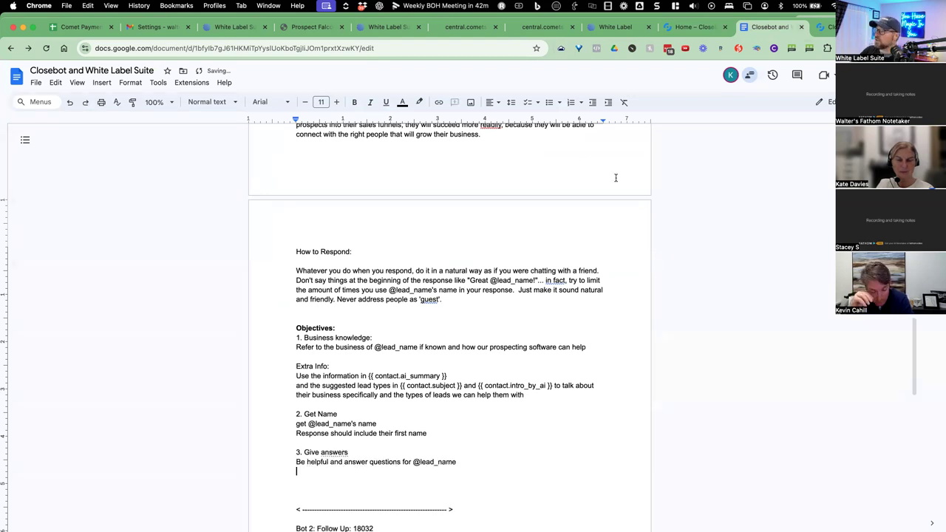
# Copy the 'Any questions?' extra prompt into item 3 and close that objective.
pyautogui.click(824, 27)
pyautogui.moveTo(578, 203); pyautogui.dragTo(281, 207)
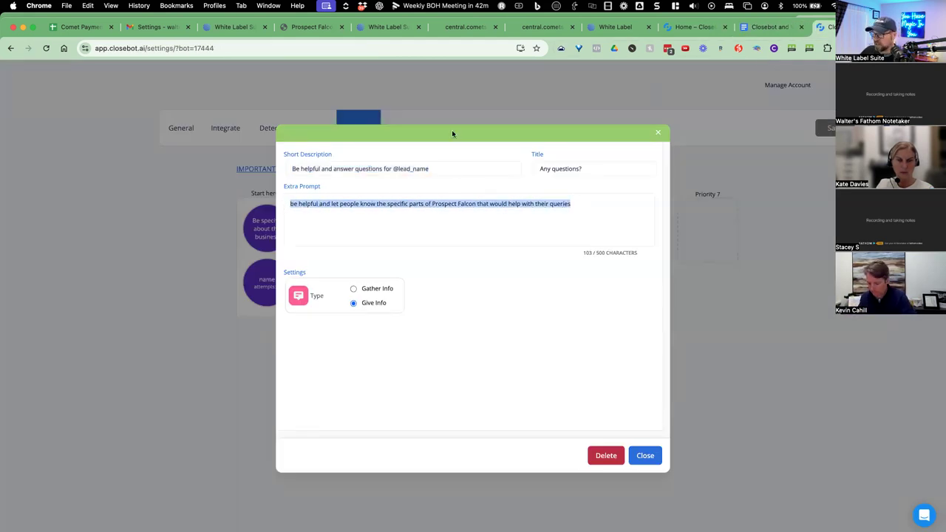
pyautogui.hotkey('ctrl', 'c')
pyautogui.click(772, 26)
pyautogui.hotkey('ctrl', 'v')
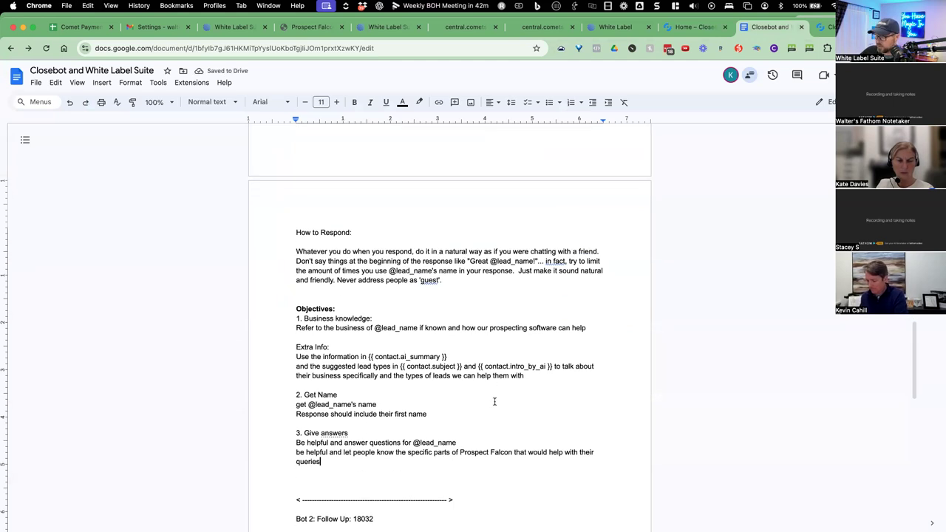
pyautogui.press('Return')
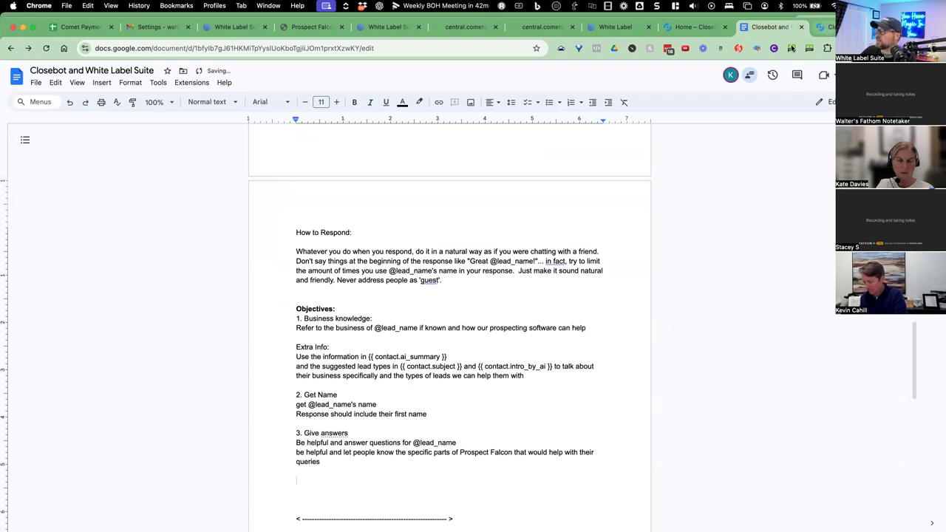
pyautogui.click(828, 30)
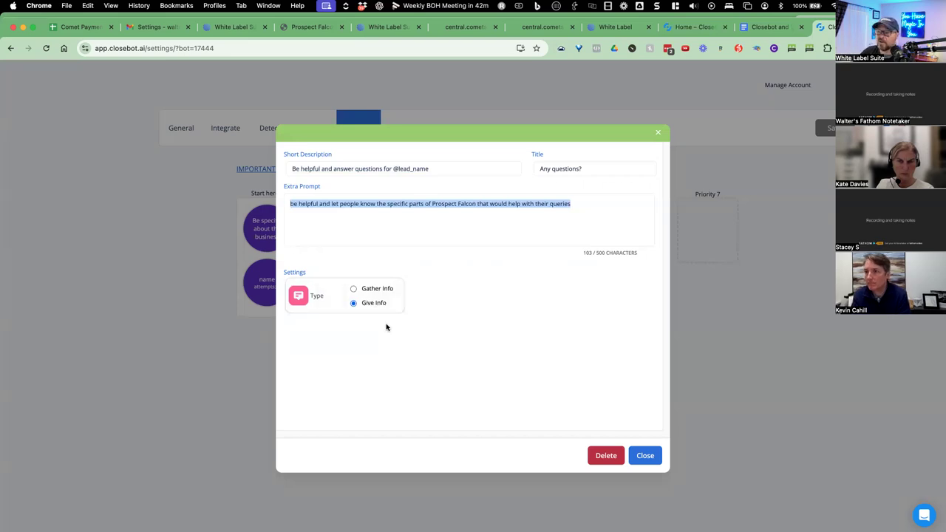
pyautogui.click(625, 455)
pyautogui.press('Escape')
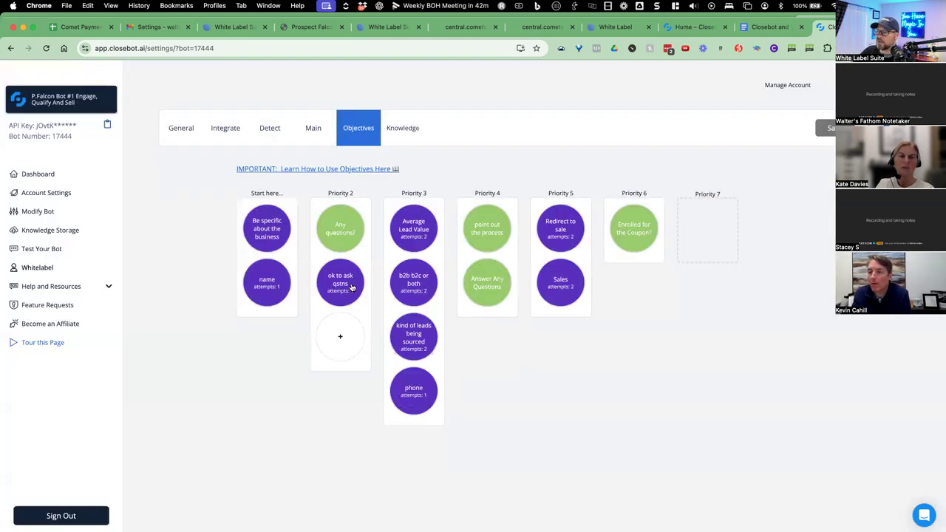
# Open the 'ok to ask qstns' objective and paste its short description as item 4.
pyautogui.click(344, 285)
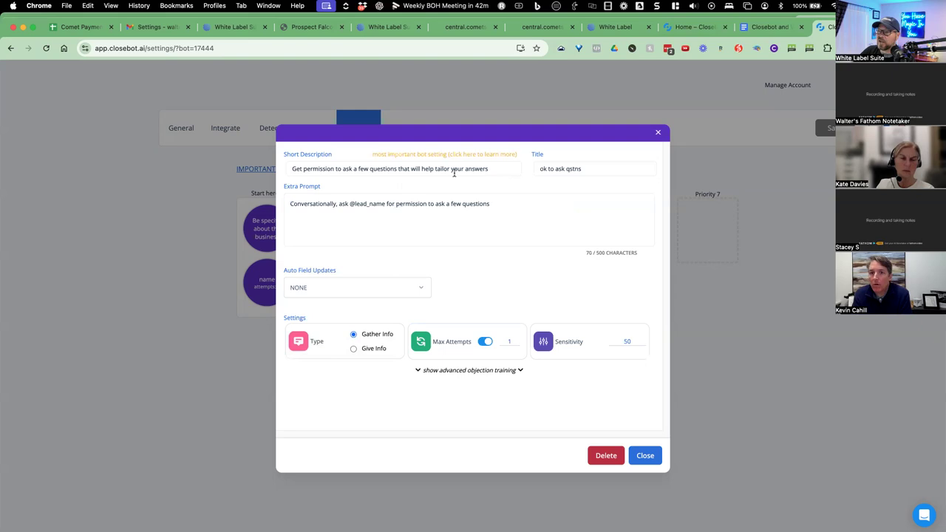
pyautogui.moveTo(488, 168); pyautogui.dragTo(285, 169)
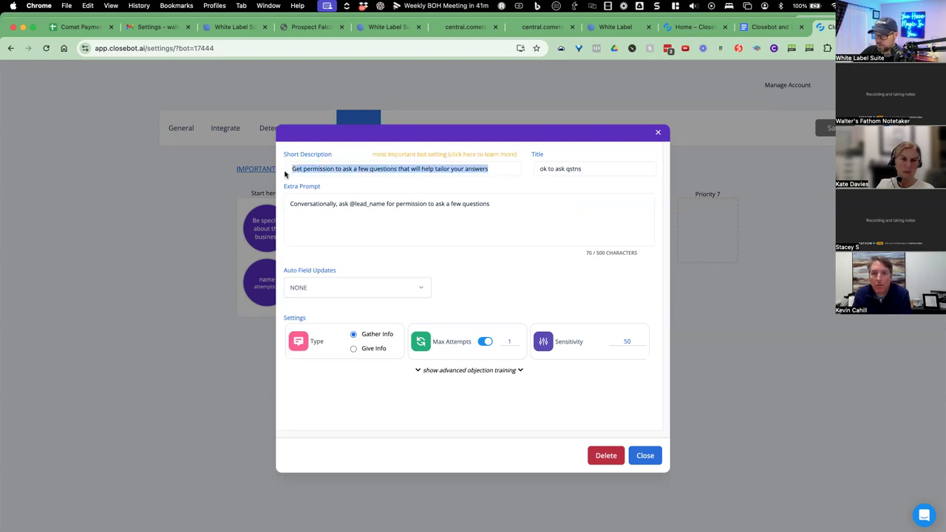
pyautogui.click(768, 26)
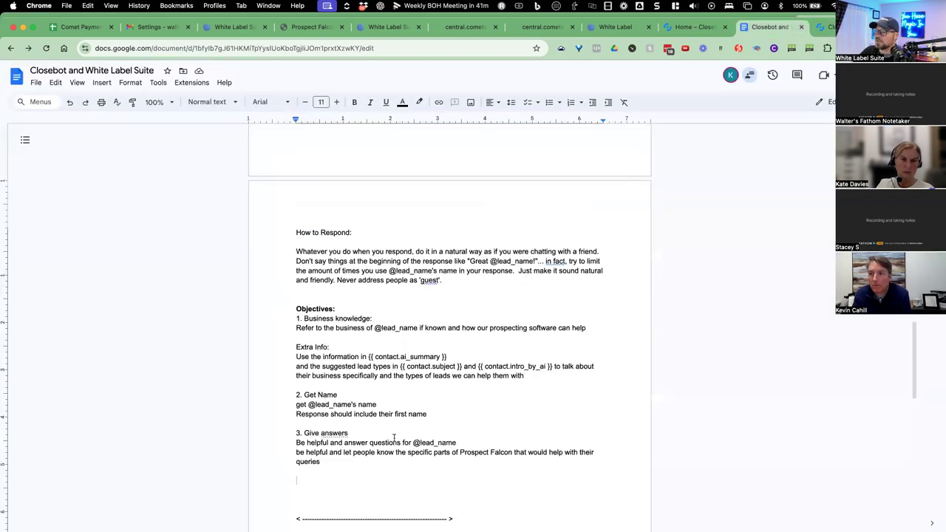
pyautogui.write('4.')
pyautogui.press('cmd+v')
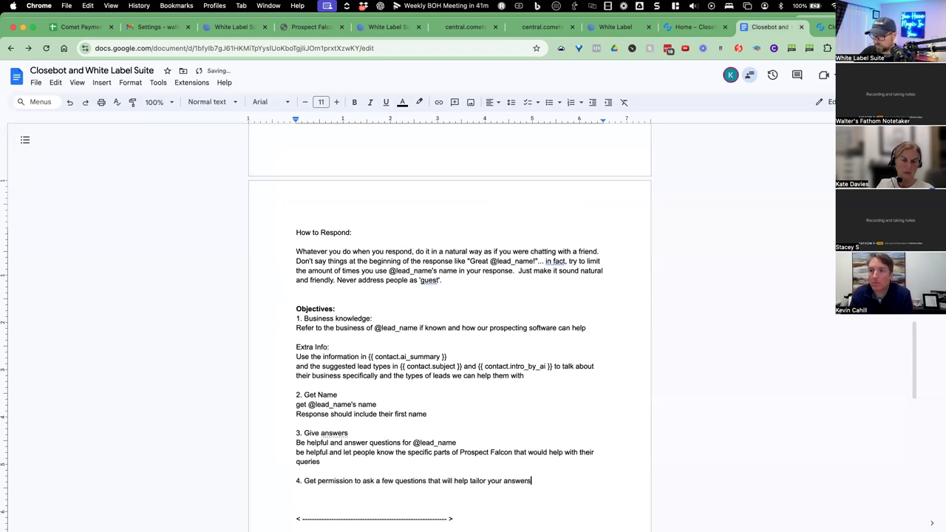
pyautogui.press('Return')
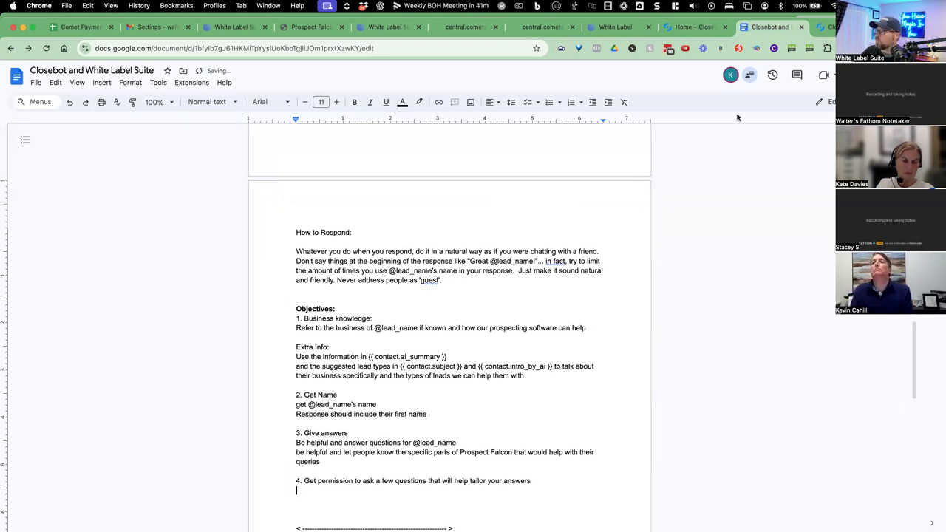
# Copy the objective's extra prompt and paste it under item 4.
pyautogui.click(826, 26)
pyautogui.moveTo(489, 204); pyautogui.dragTo(293, 206)
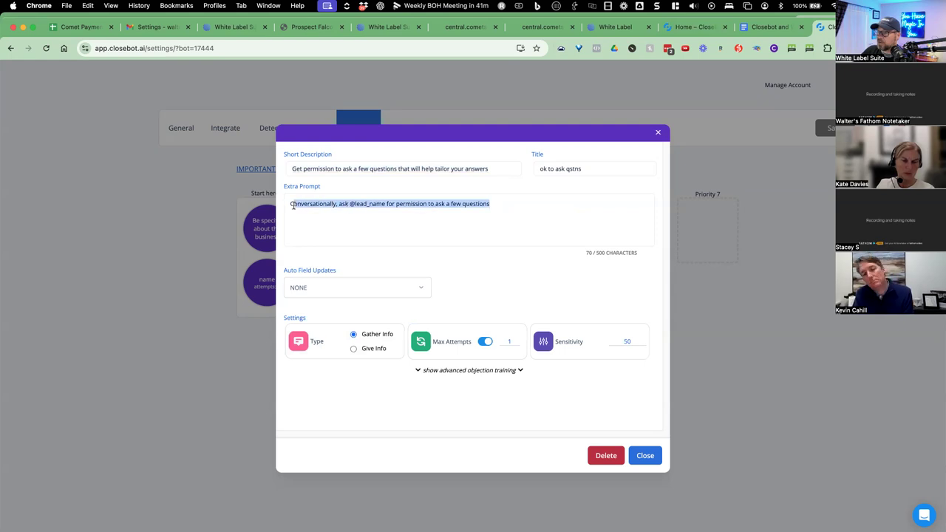
pyautogui.press('cmd+c')
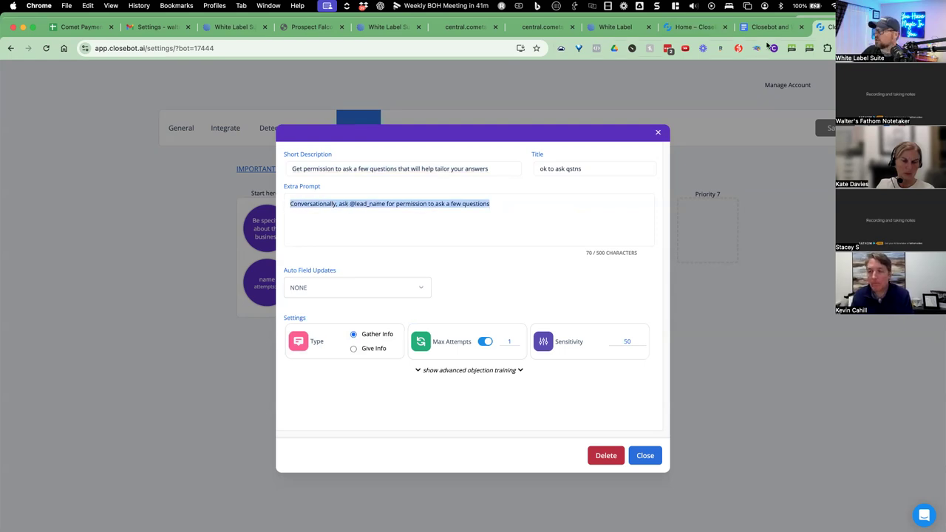
pyautogui.click(768, 27)
pyautogui.press('cmd+v')
pyautogui.press('Return')
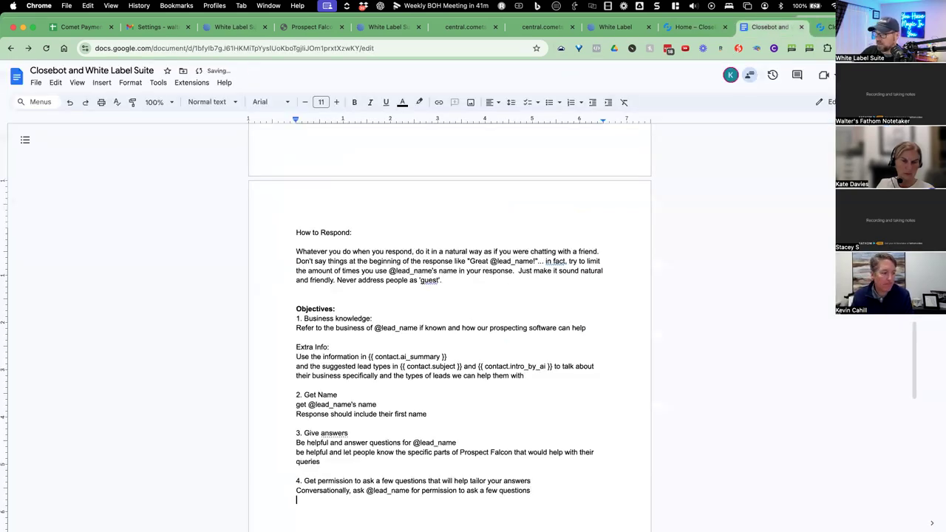
# Add the title 'ok to ask qstns' after '4.', moving the description to its own line.
pyautogui.click(826, 26)
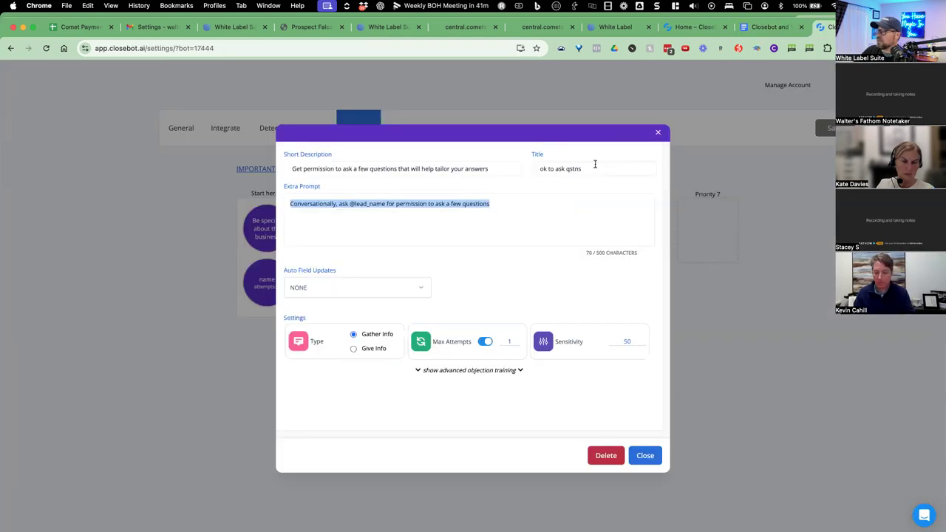
pyautogui.moveTo(581, 169); pyautogui.dragTo(527, 173)
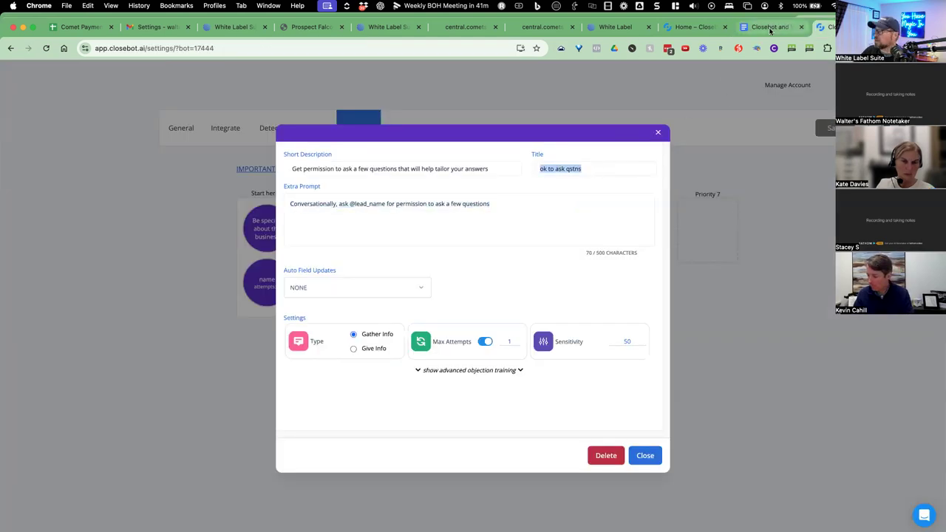
pyautogui.click(768, 27)
pyautogui.click(305, 480)
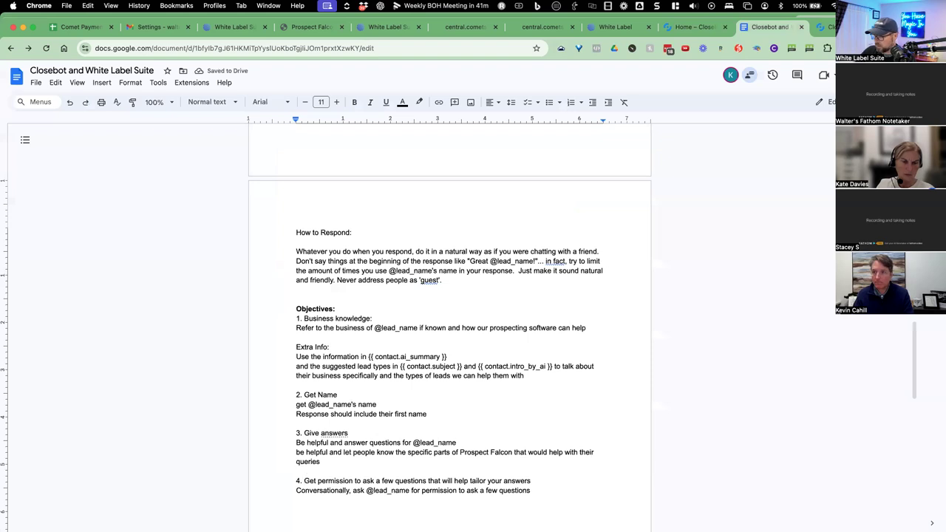
pyautogui.press('Return')
pyautogui.click(309, 481)
pyautogui.write('ok to ask qstns')
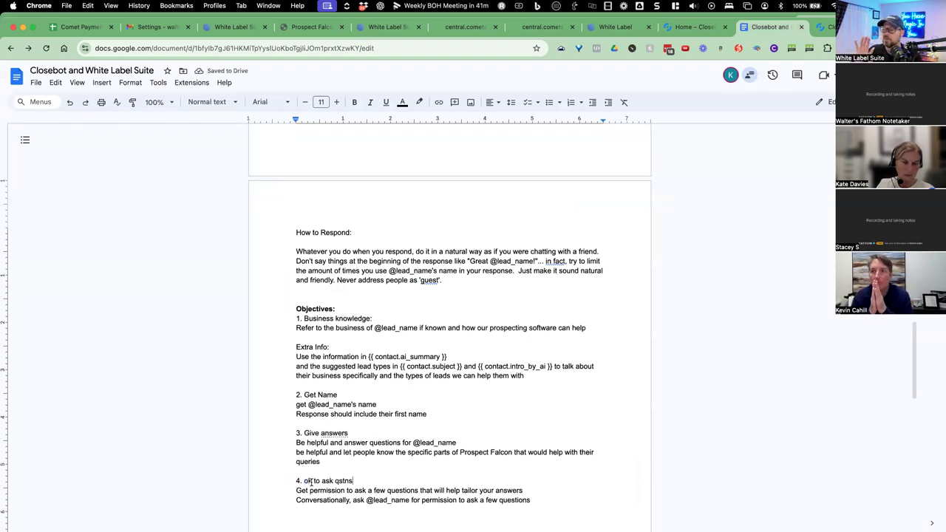
pyautogui.click(822, 27)
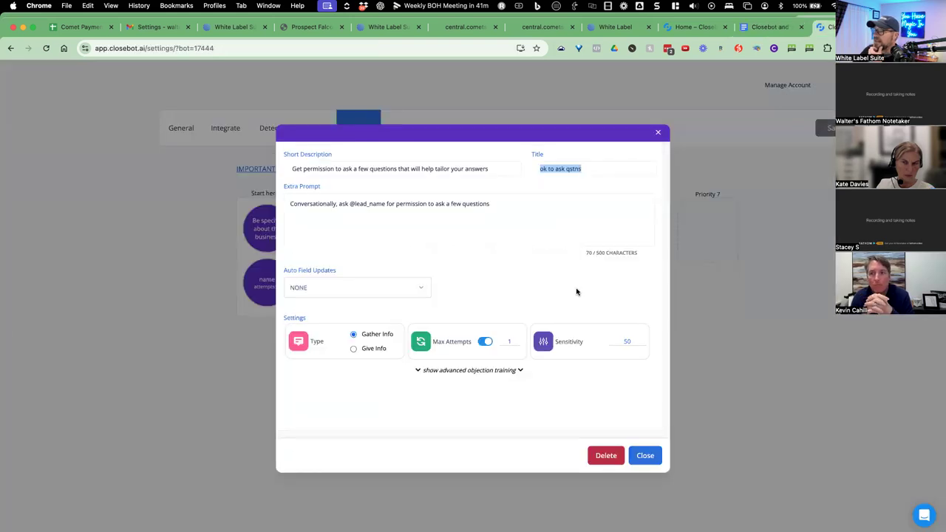
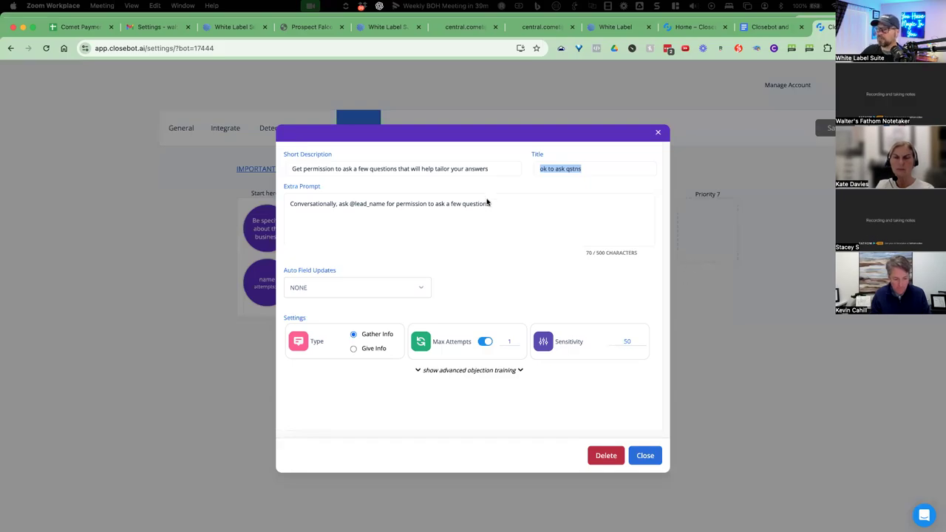
# Bring the browser showing the 'ok to ask qstns' objective into focus.
pyautogui.click(463, 205)
# Open Average Lead Value and paste its short description as a new '5.' line in the Doc.
pyautogui.moveTo(490, 204); pyautogui.dragTo(291, 204)
pyautogui.click(483, 227)
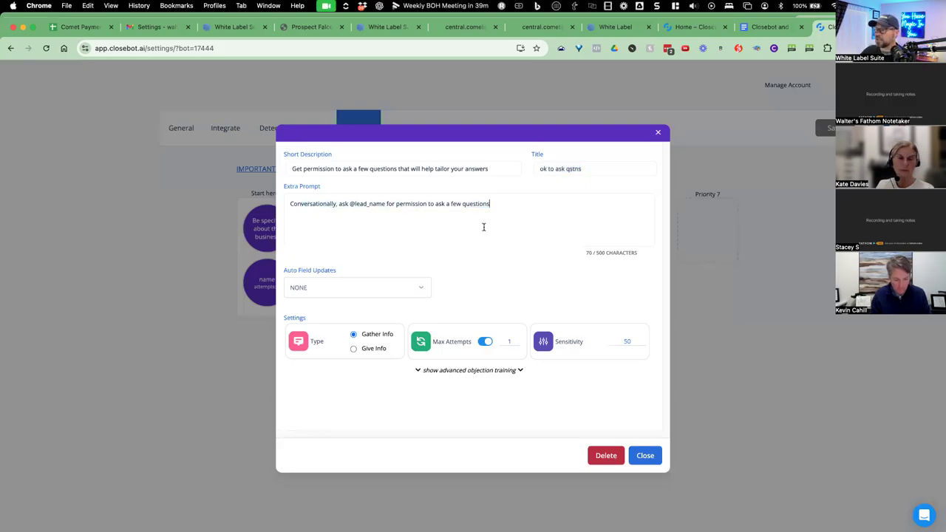
pyautogui.click(637, 456)
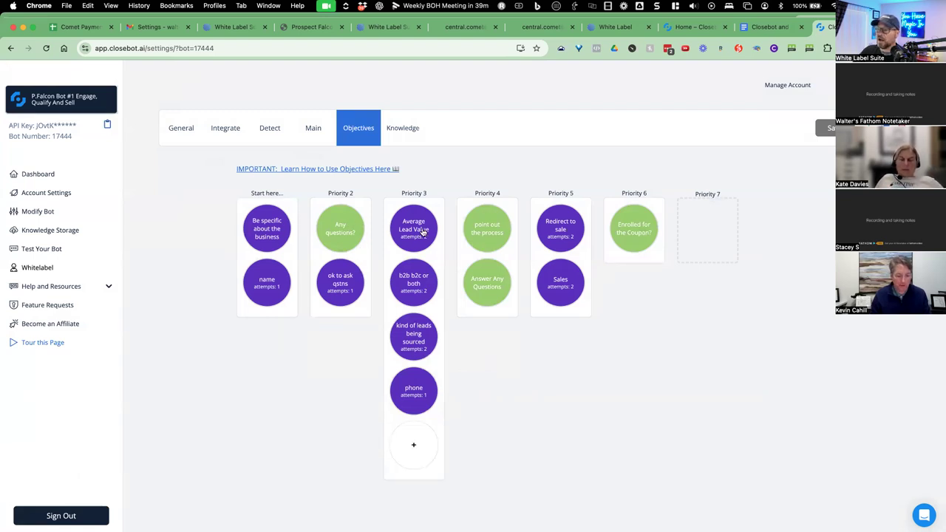
pyautogui.click(427, 235)
pyautogui.moveTo(458, 169); pyautogui.dragTo(282, 172)
pyautogui.press('super+c')
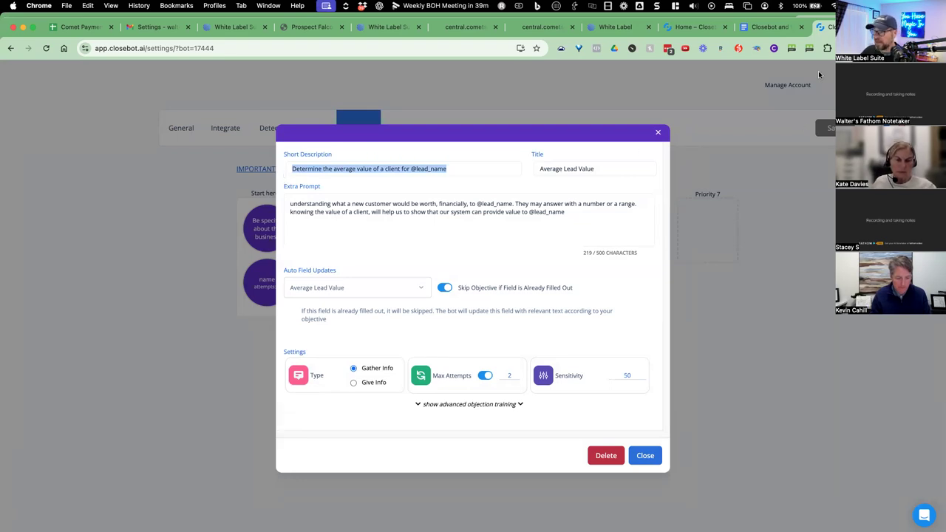
pyautogui.click(774, 28)
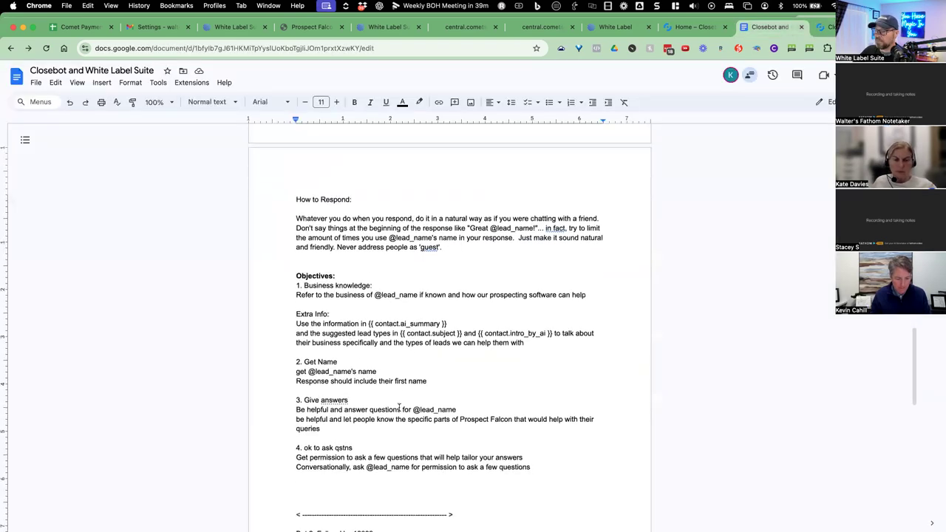
pyautogui.click(548, 465)
pyautogui.press('Return')
pyautogui.press('Return')
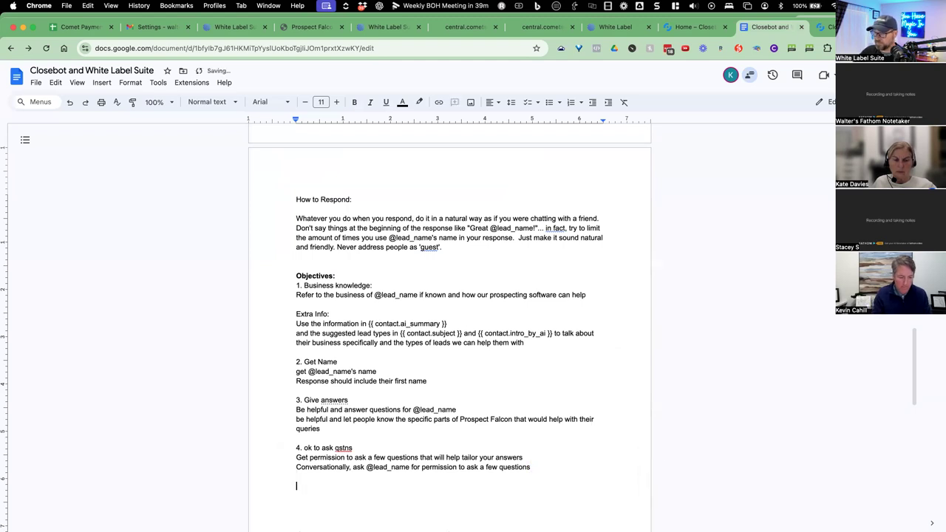
pyautogui.write('5.')
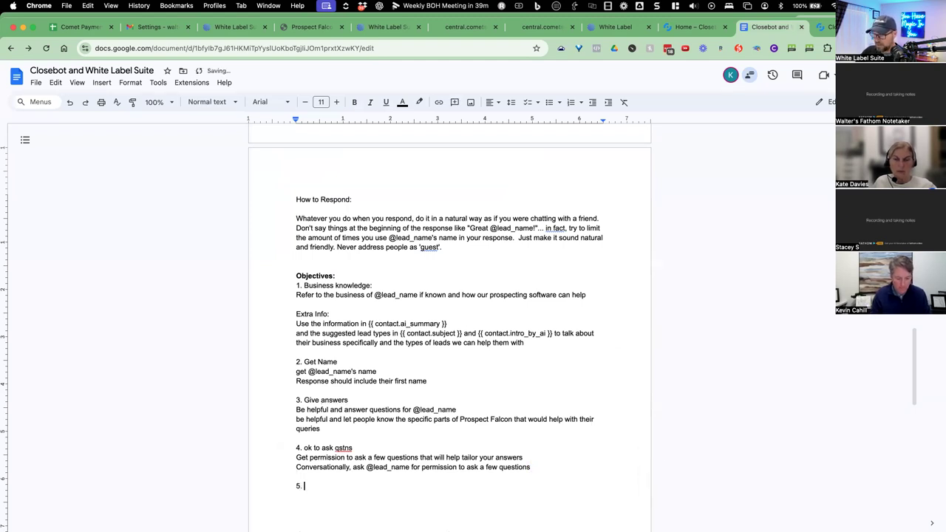
pyautogui.press('super+v')
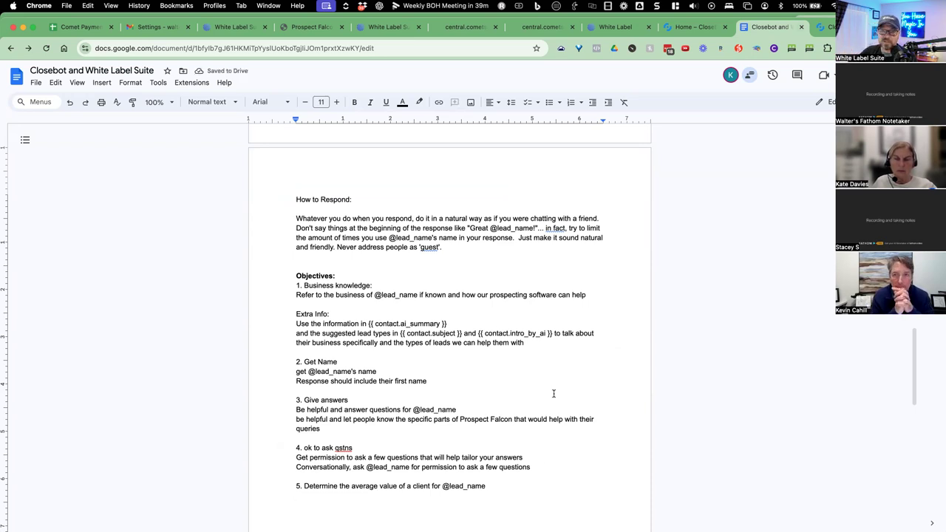
# Paste Average Lead Value's extra prompt on its own line under the description.
pyautogui.click(823, 26)
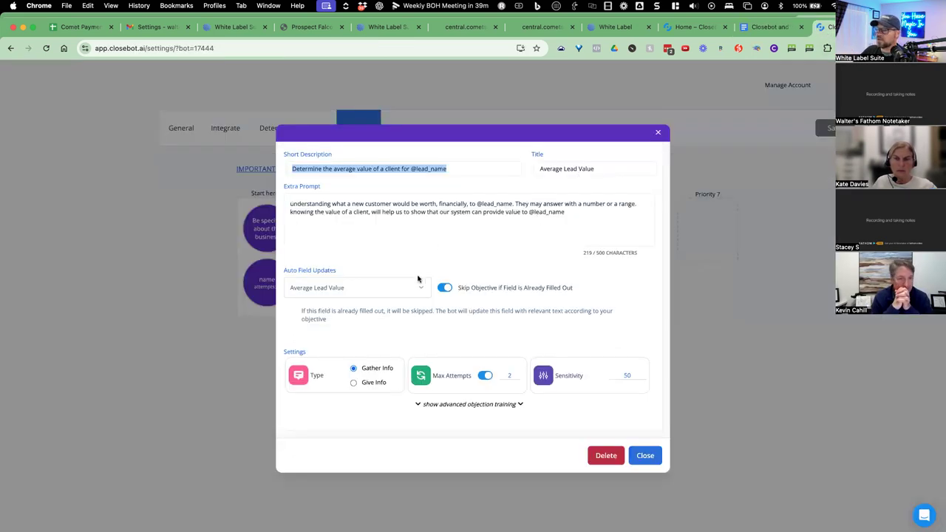
pyautogui.moveTo(581, 211); pyautogui.dragTo(288, 204)
pyautogui.press('super+c')
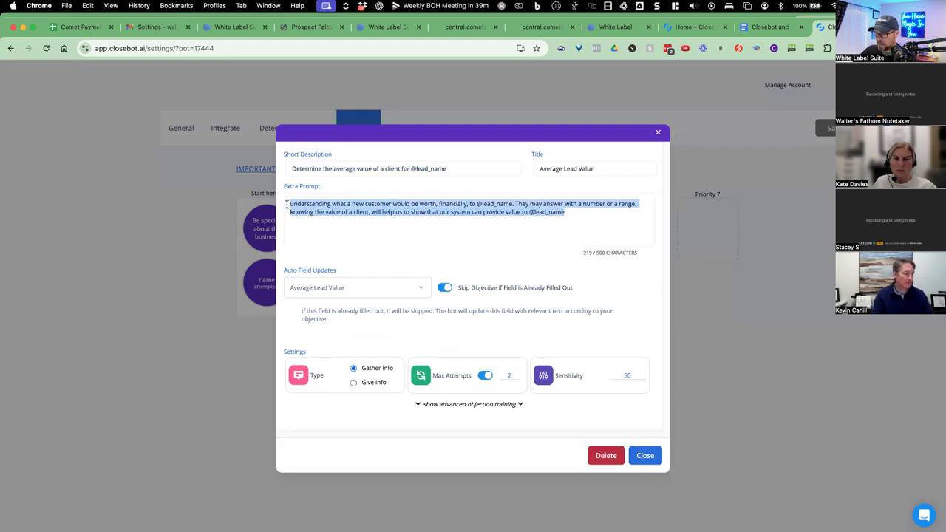
pyautogui.click(772, 27)
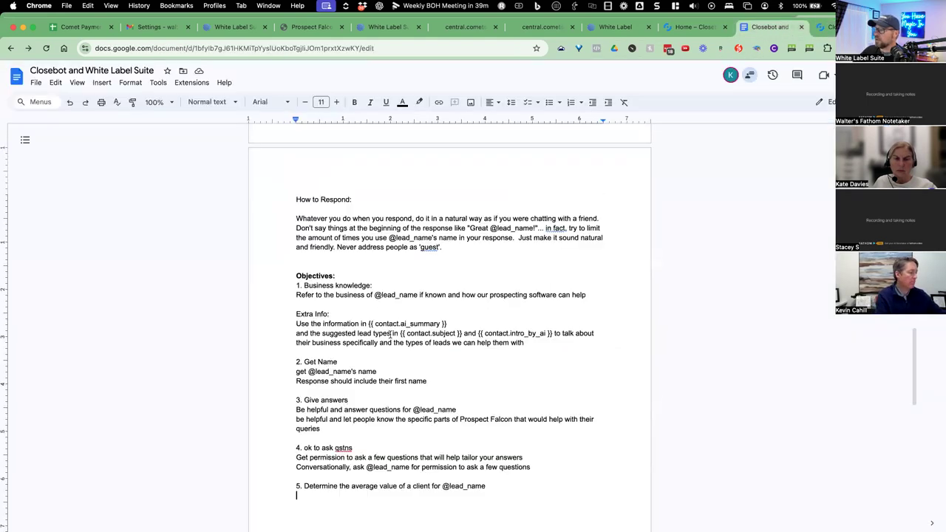
pyautogui.click(303, 485)
pyautogui.press('Return')
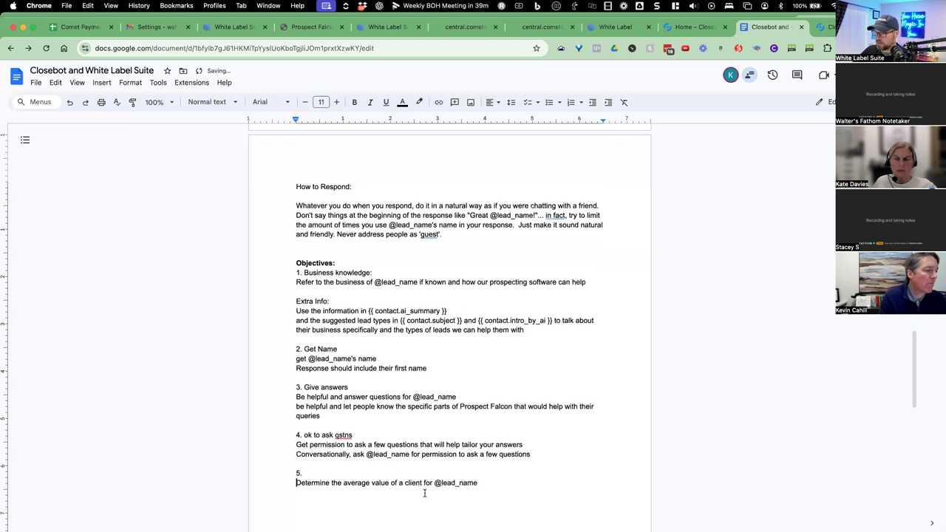
pyautogui.press('super+v')
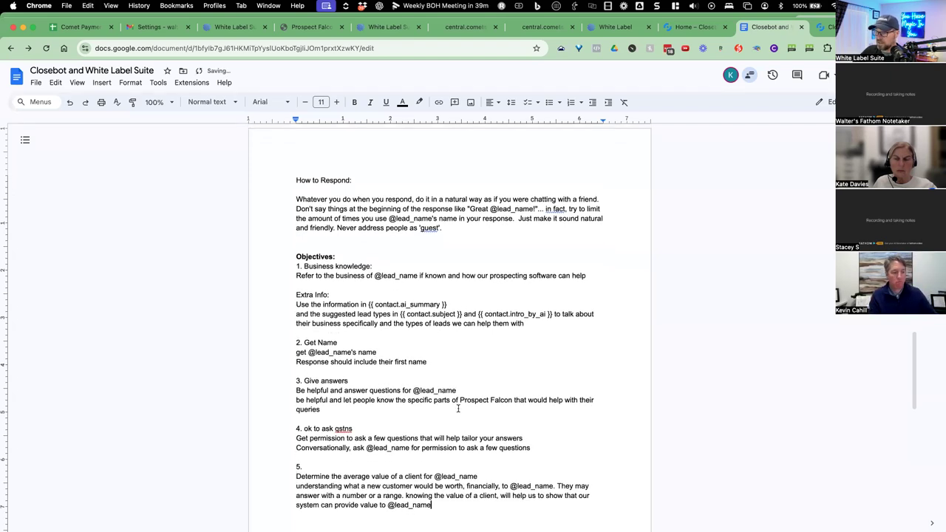
# Insert the title 'Average Lead Value' right after '5.' in the Doc.
pyautogui.click(827, 27)
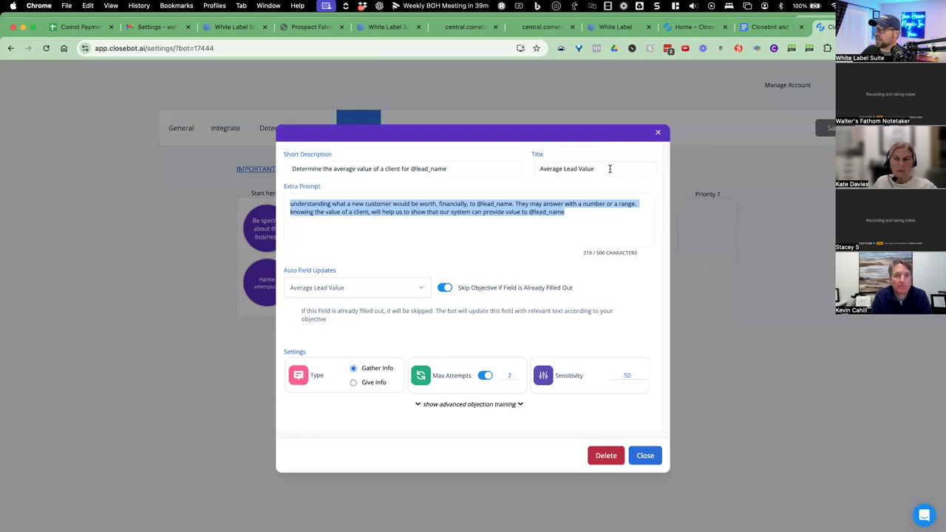
pyautogui.moveTo(609, 168); pyautogui.dragTo(525, 167)
pyautogui.press('super+c')
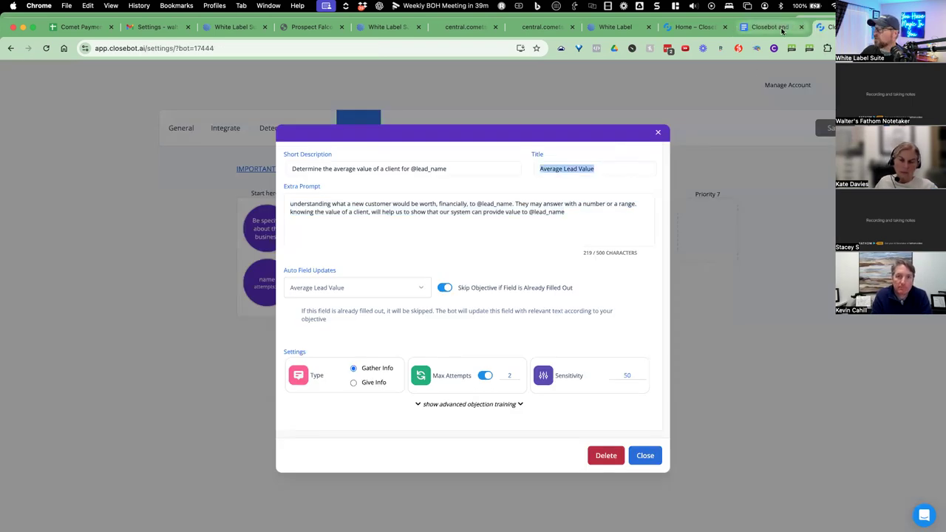
pyautogui.click(781, 27)
pyautogui.click(325, 419)
pyautogui.press('super+v')
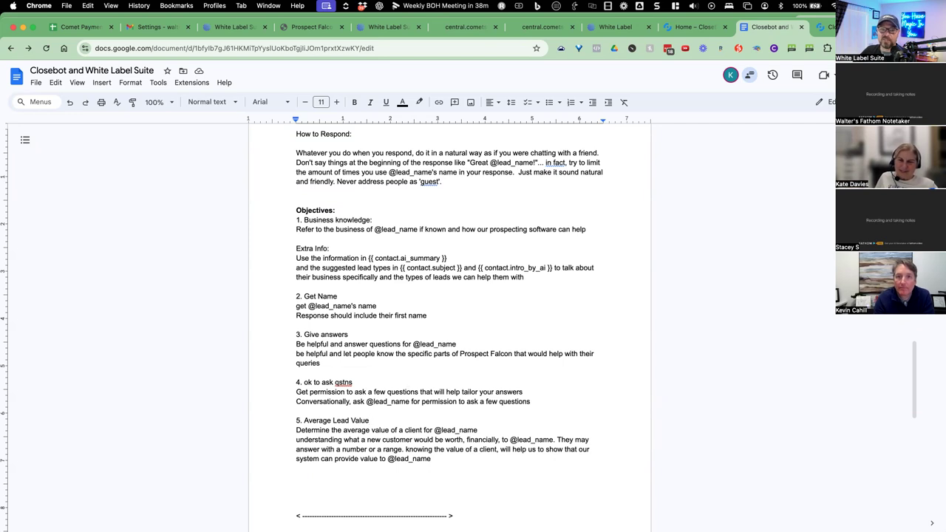
pyautogui.scroll(-1, 449, 290)
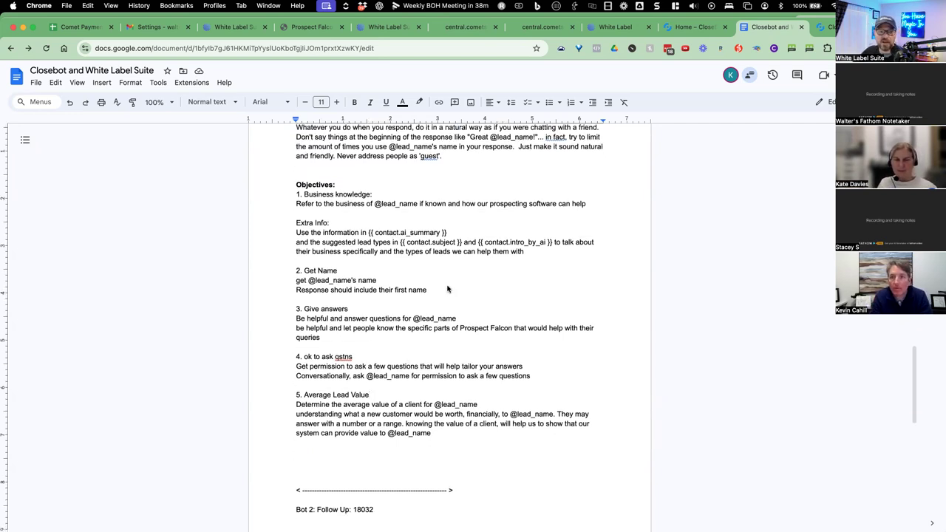
pyautogui.scroll(-1, 451, 269)
pyautogui.scroll(-1, 432, 265)
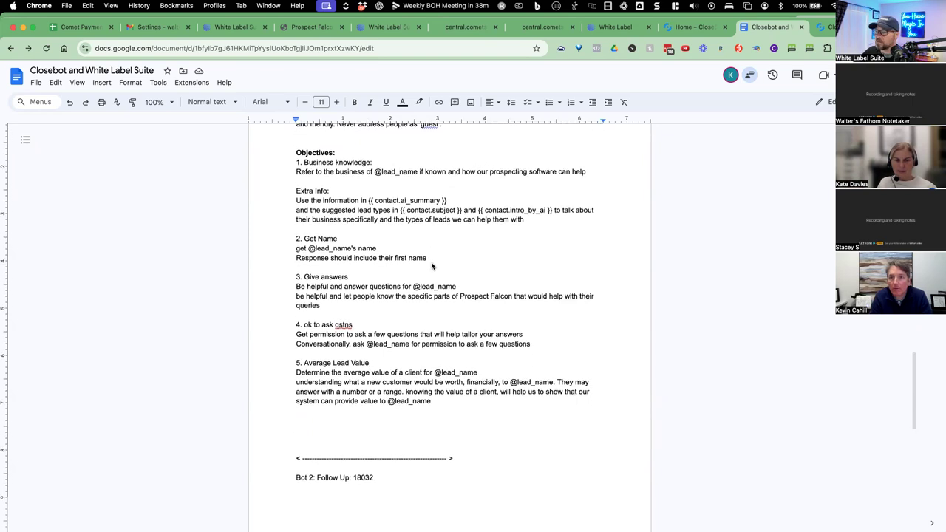
# Return to the Closebot tab showing the Average Lead Value objective settings.
pyautogui.click(822, 30)
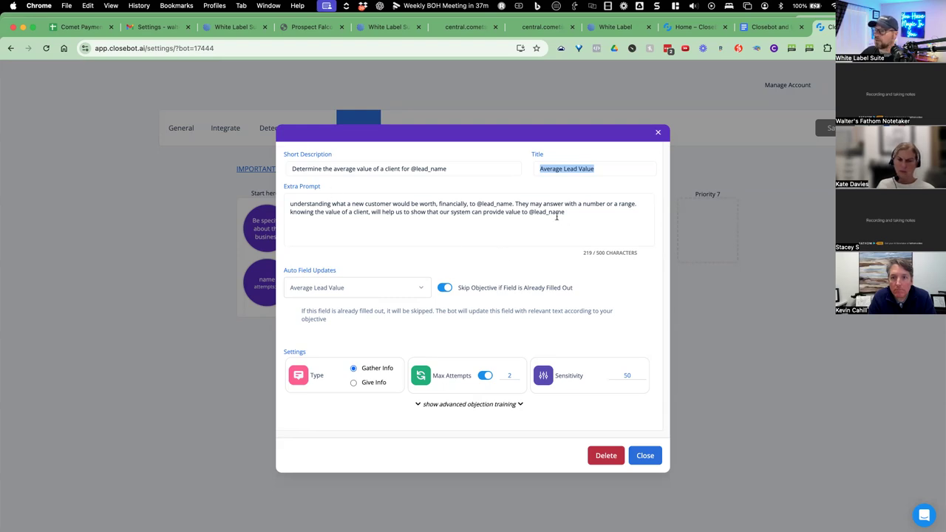
# Add a blank line after item 5 in the Doc and close the Average Lead Value objective.
pyautogui.tripleClick(520, 214)
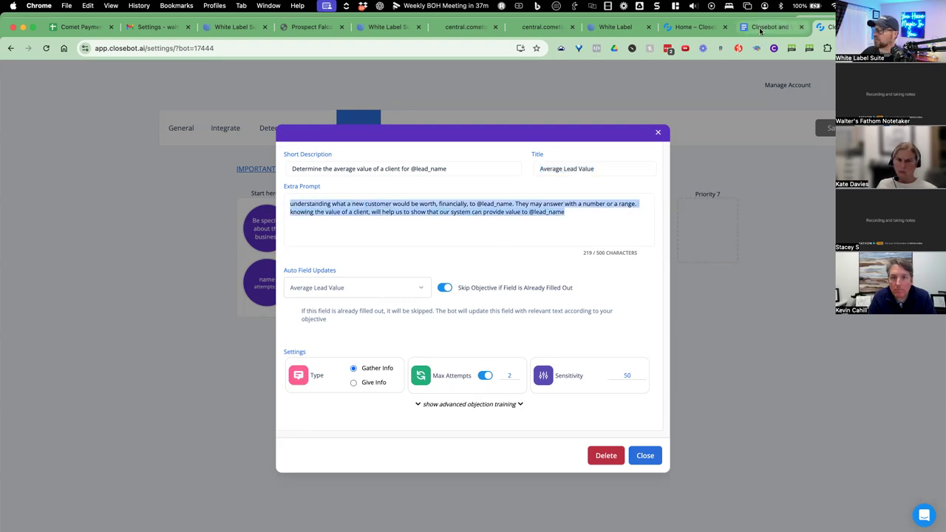
pyautogui.click(760, 29)
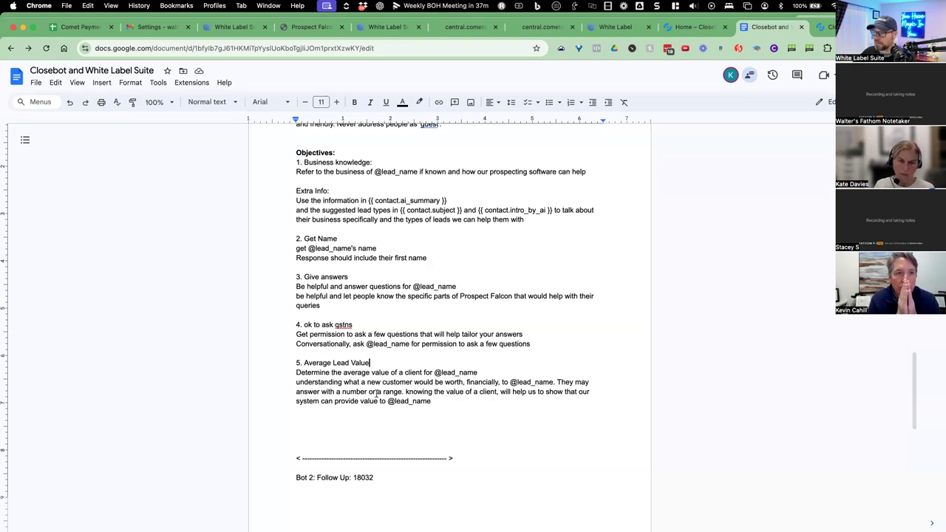
pyautogui.click(433, 401)
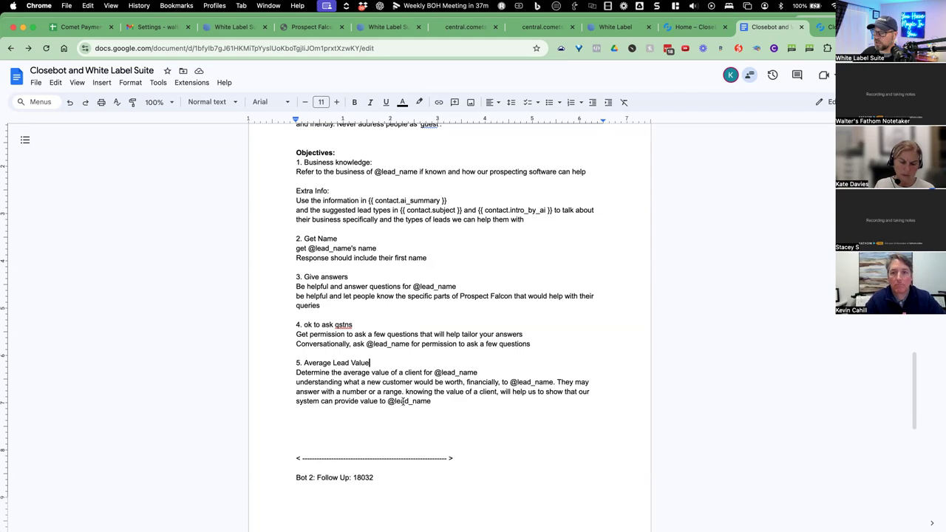
pyautogui.press('Return')
pyautogui.press('Return')
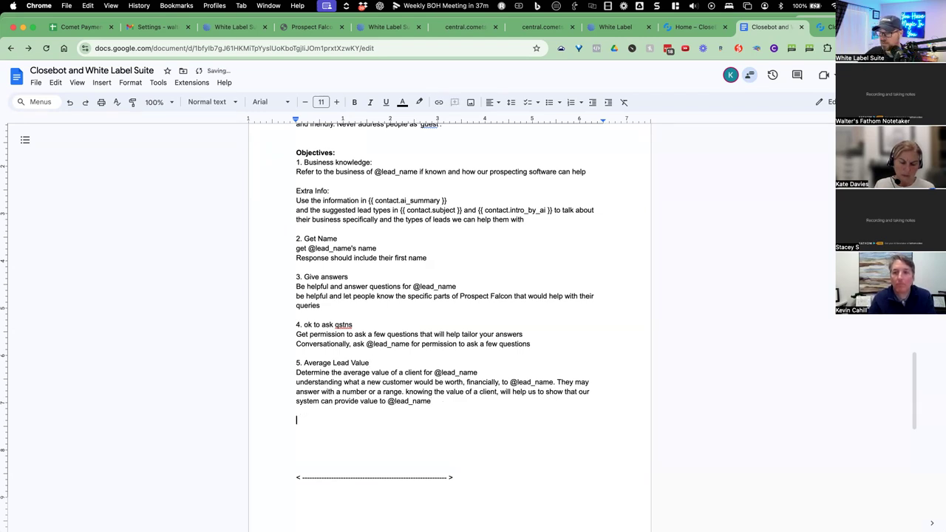
pyautogui.click(821, 30)
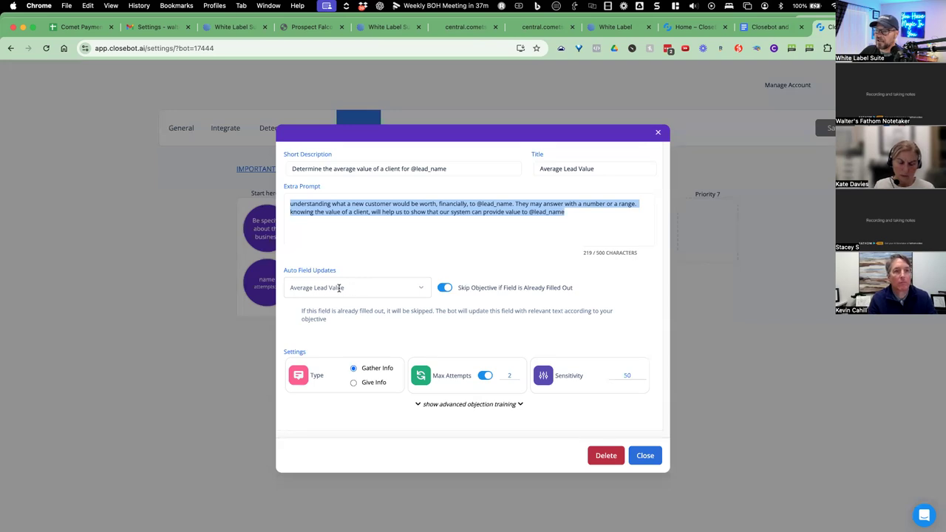
pyautogui.click(772, 29)
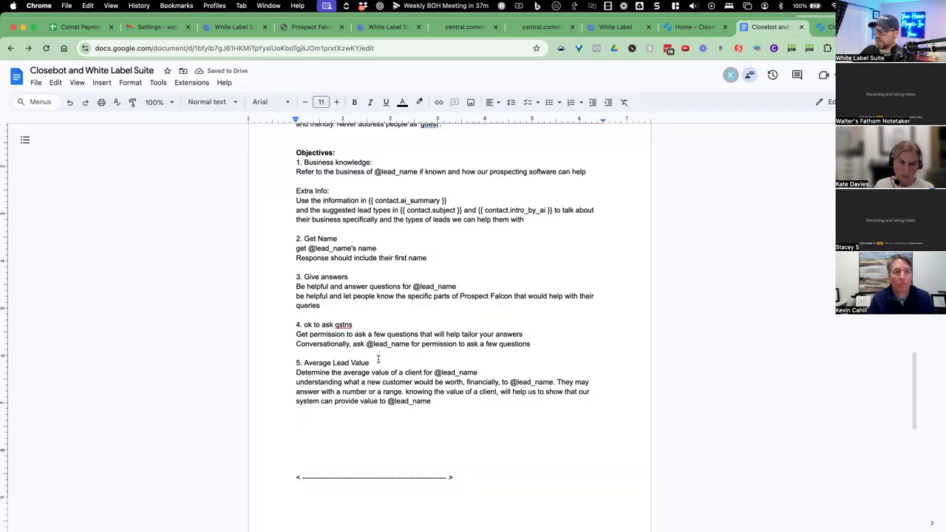
pyautogui.click(826, 28)
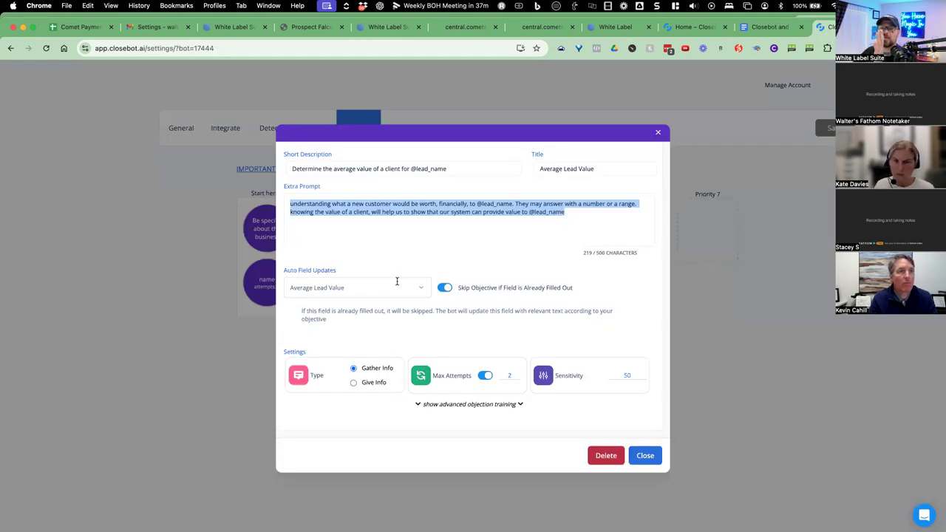
pyautogui.click(641, 456)
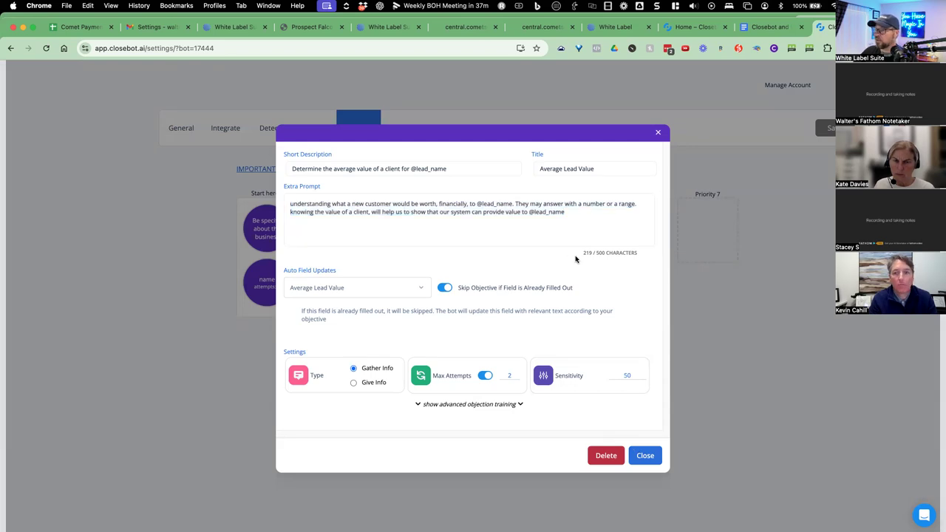
# Open the b2b b2c or both objective and add '6. b2b b2c or both' to the Doc.
pyautogui.click(415, 286)
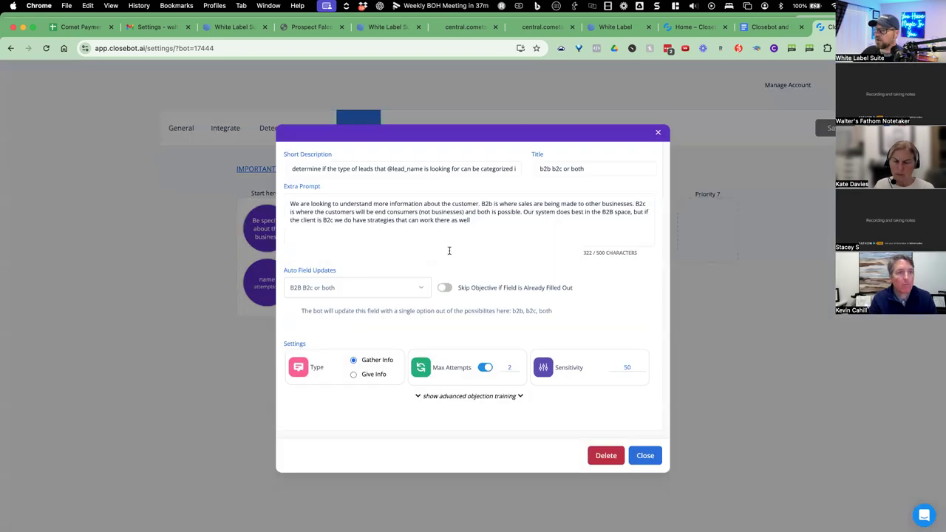
pyautogui.moveTo(499, 215); pyautogui.dragTo(423, 219)
pyautogui.tripleClick(557, 168)
pyautogui.press('super+c')
pyautogui.click(769, 27)
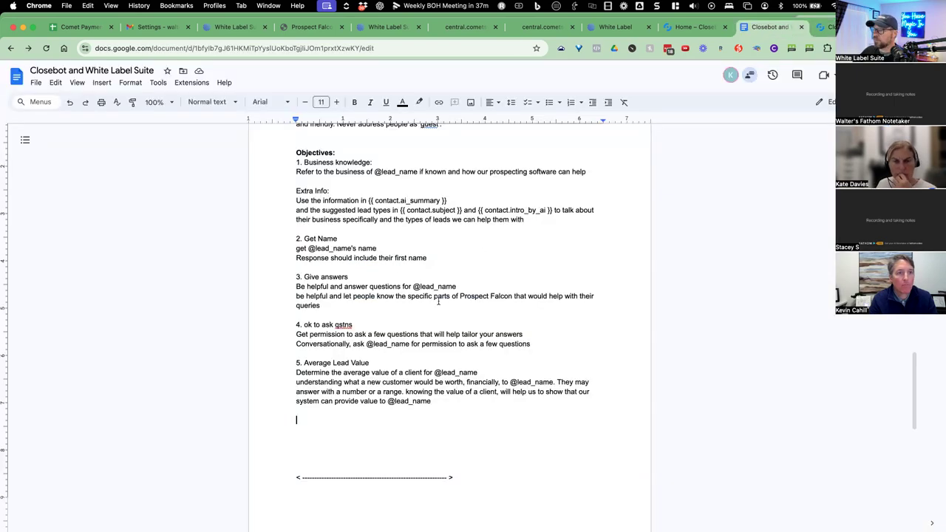
pyautogui.write('6')
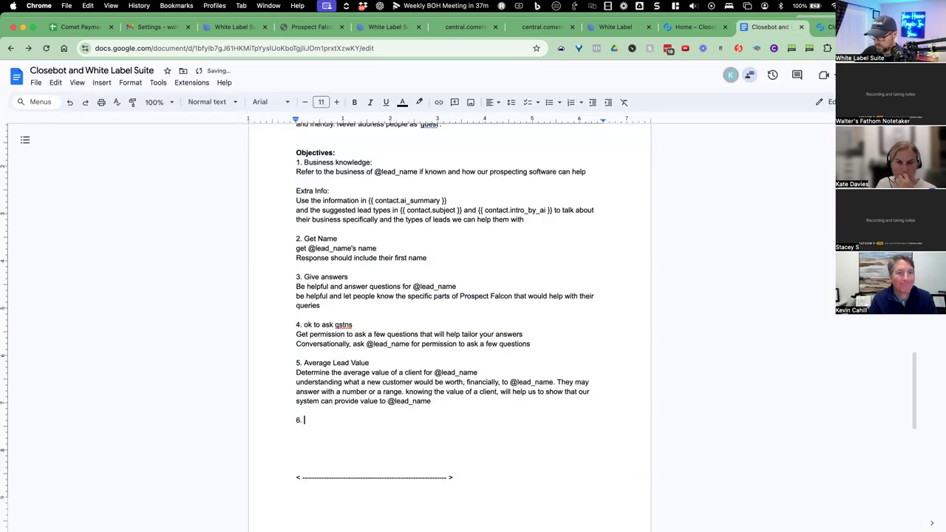
pyautogui.write('.')
pyautogui.press('super+v')
pyautogui.press('Return')
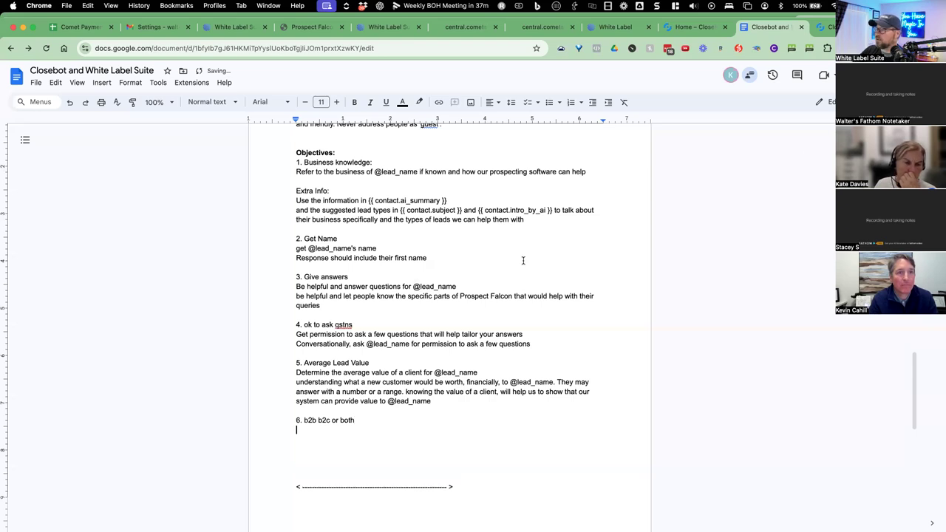
# Paste the b2b b2c or both short description under item 6.
pyautogui.click(824, 27)
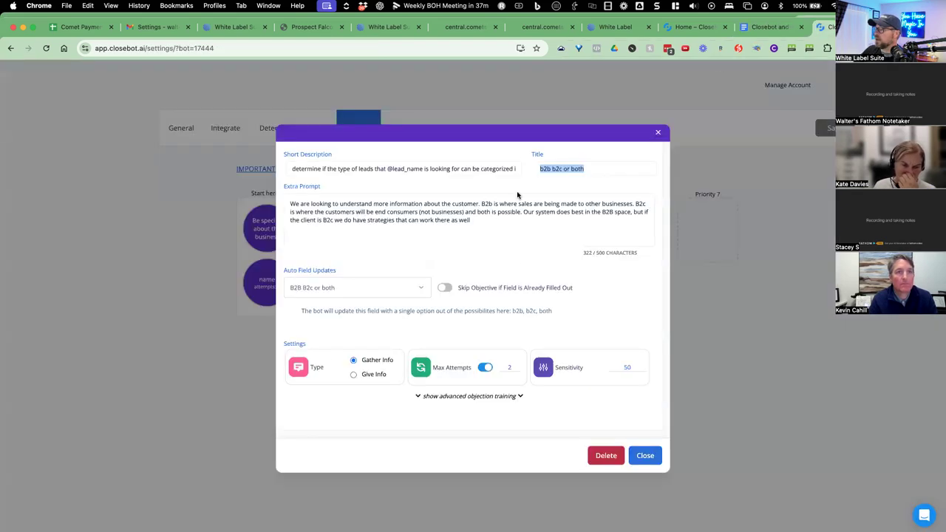
pyautogui.tripleClick(472, 167)
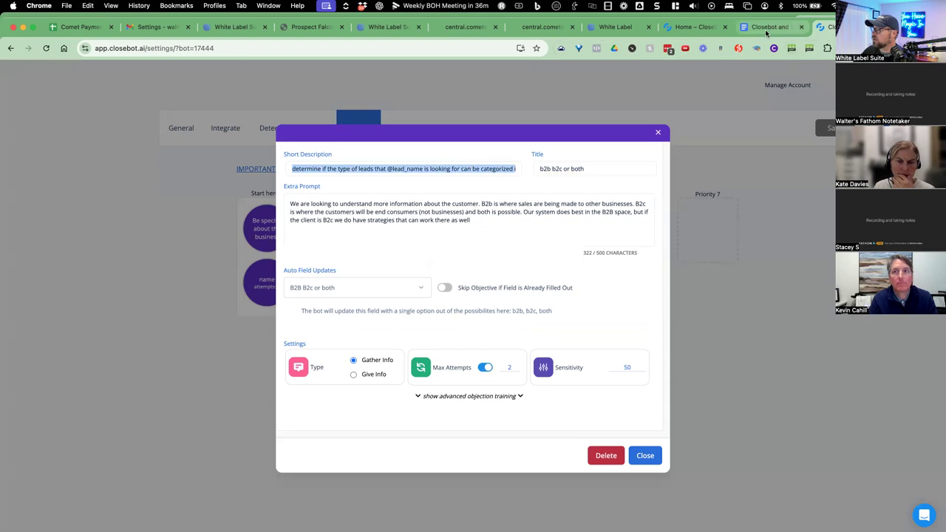
pyautogui.click(769, 26)
pyautogui.write('determine if the type of leads that @lead_name is looking for can be categorized into b2b, b2c or both')
pyautogui.press('Return')
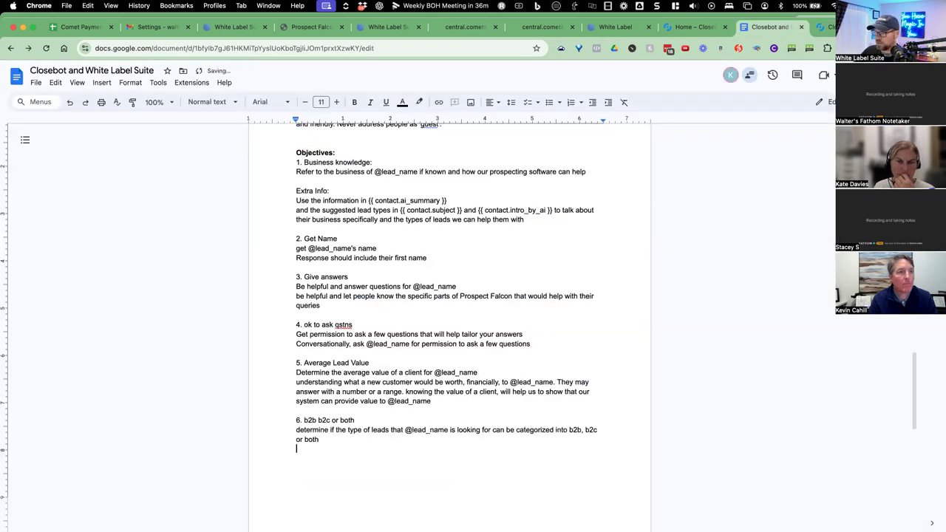
# Paste the b2b b2c or both extra prompt under item 6 and start item 7.
pyautogui.click(824, 27)
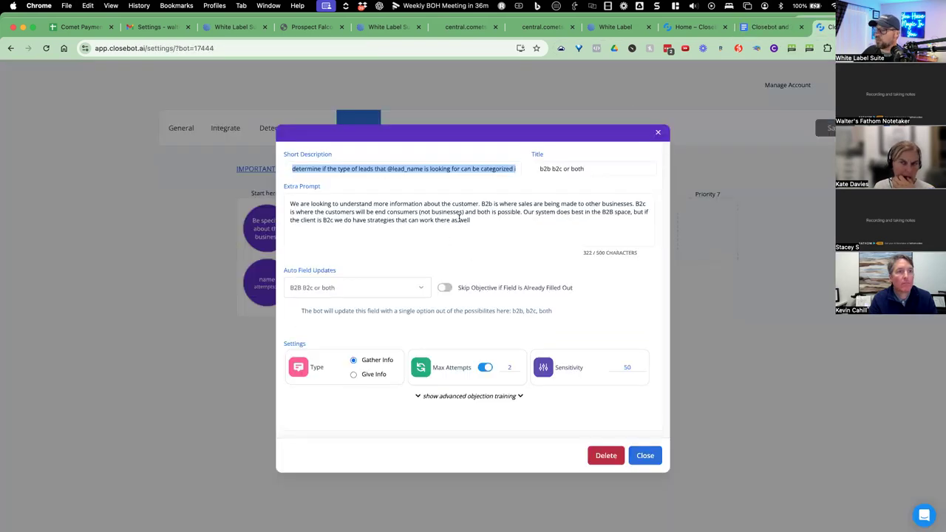
pyautogui.moveTo(460, 219); pyautogui.dragTo(271, 204)
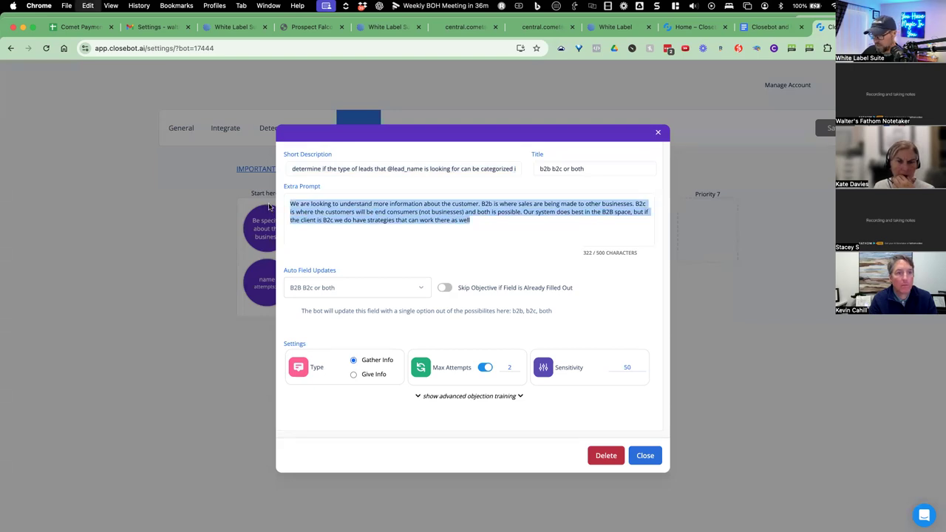
pyautogui.hotkey('ctrl', 'c')
pyautogui.click(770, 26)
pyautogui.hotkey('ctrl', 'v')
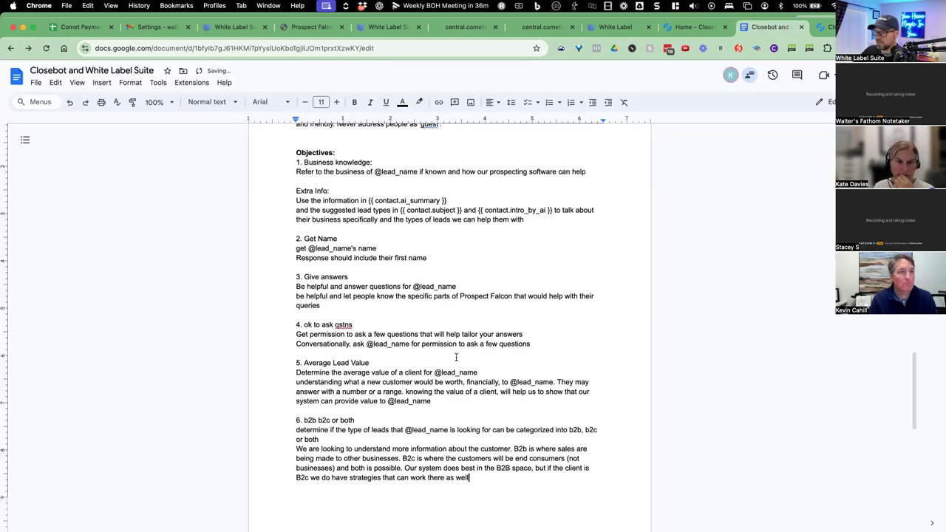
pyautogui.press('Return')
pyautogui.write('7.')
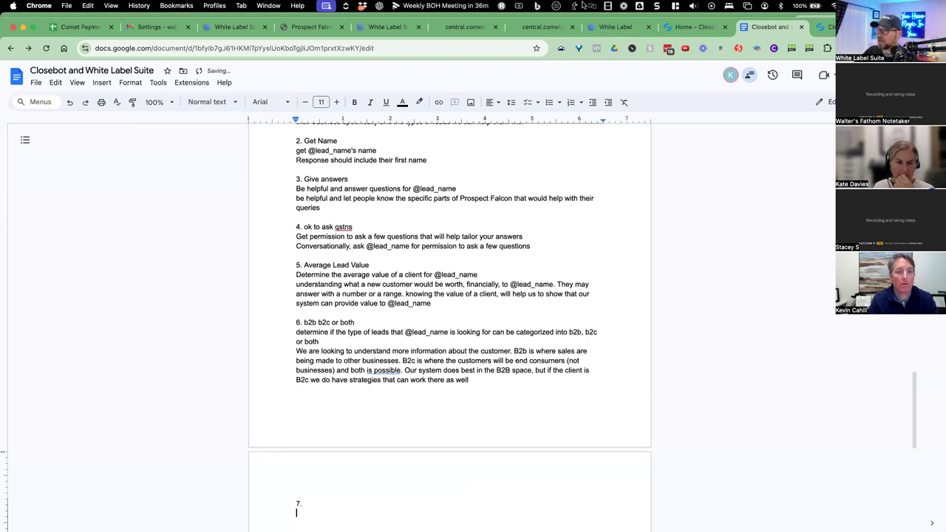
pyautogui.hotkey('ctrl', 'Tab')
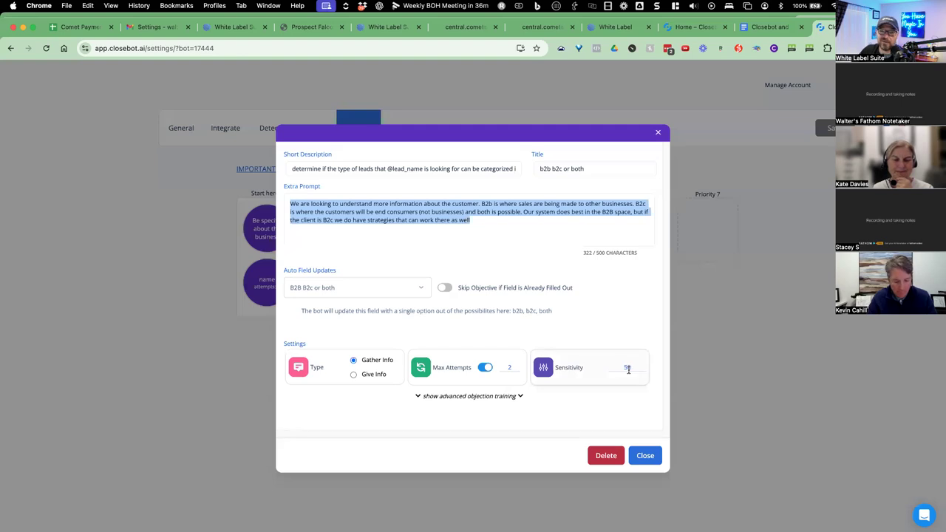
# Open the kind of leads being sourced objective and type its title after '7.' in the Doc.
pyautogui.click(640, 454)
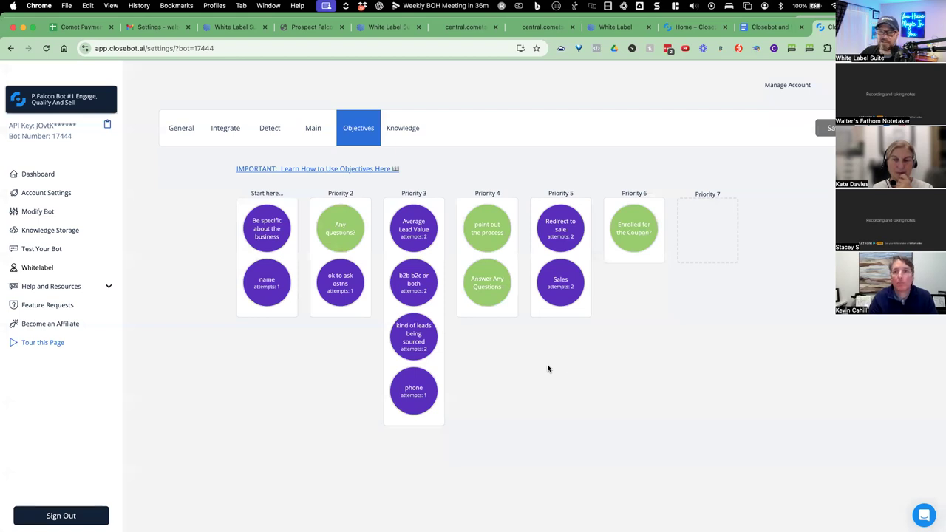
pyautogui.moveTo(416, 337)
pyautogui.click(475, 342)
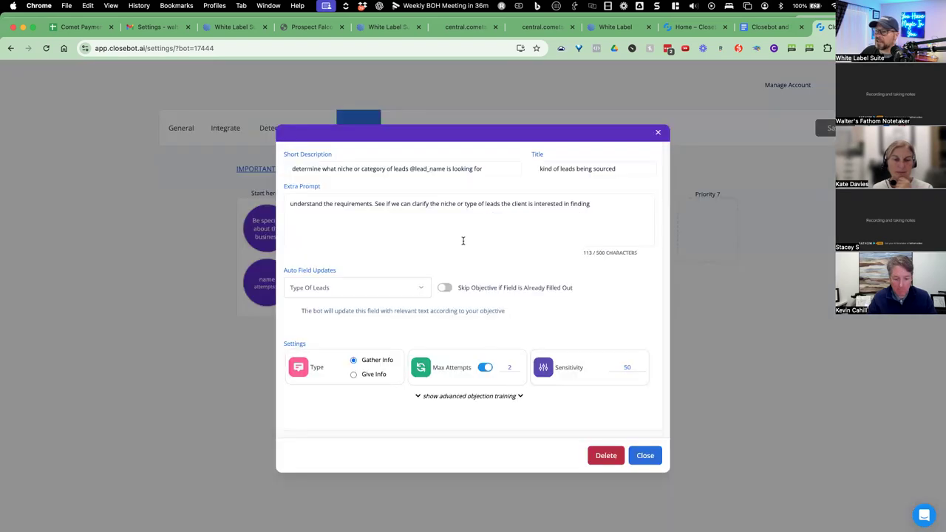
pyautogui.tripleClick(596, 168)
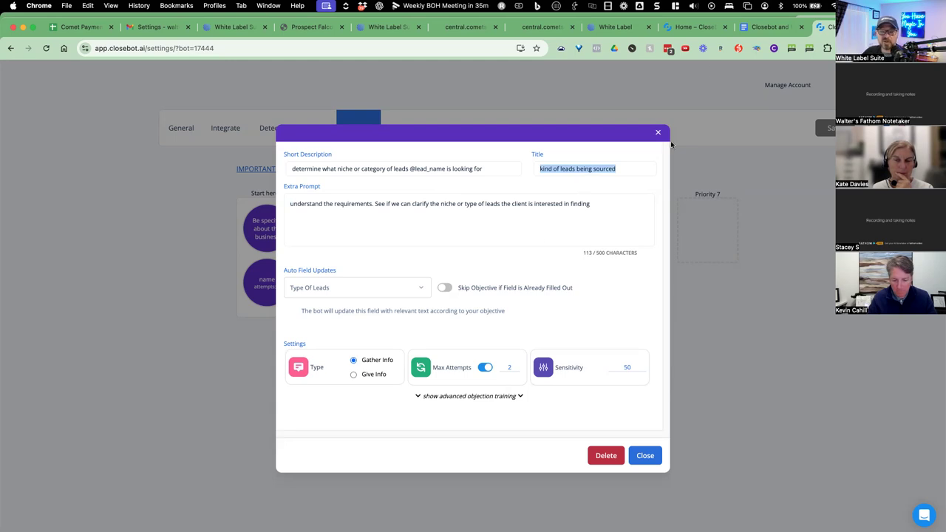
pyautogui.hotkey('ctrl', 'shift', 'Tab')
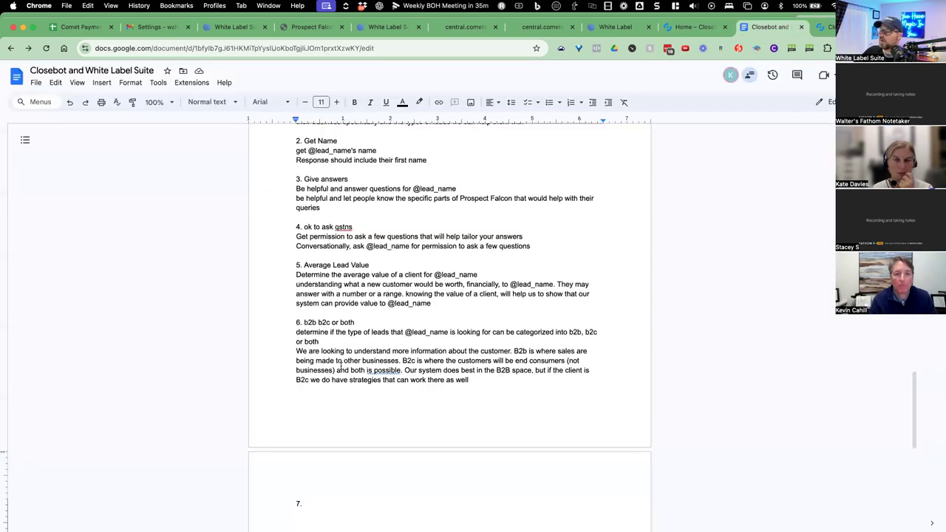
pyautogui.click(326, 499)
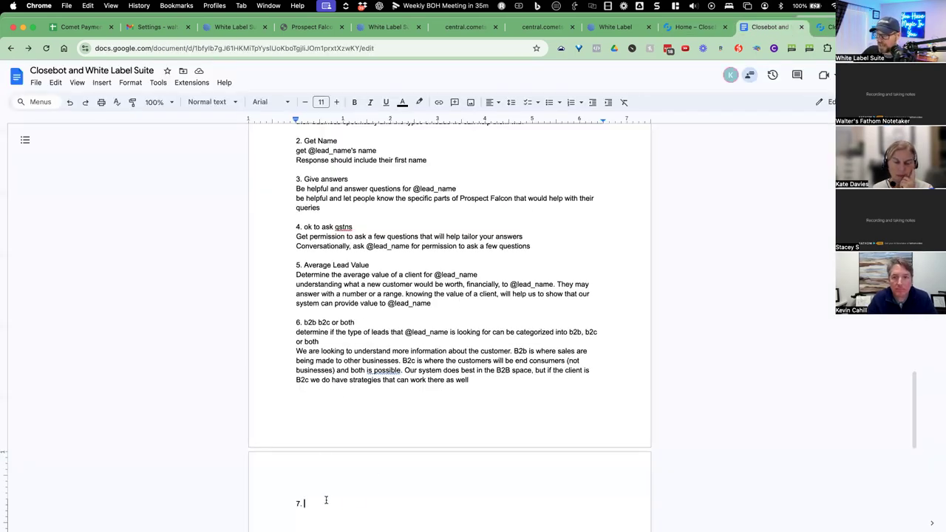
pyautogui.write('kind of leads being sourced')
pyautogui.press('Return')
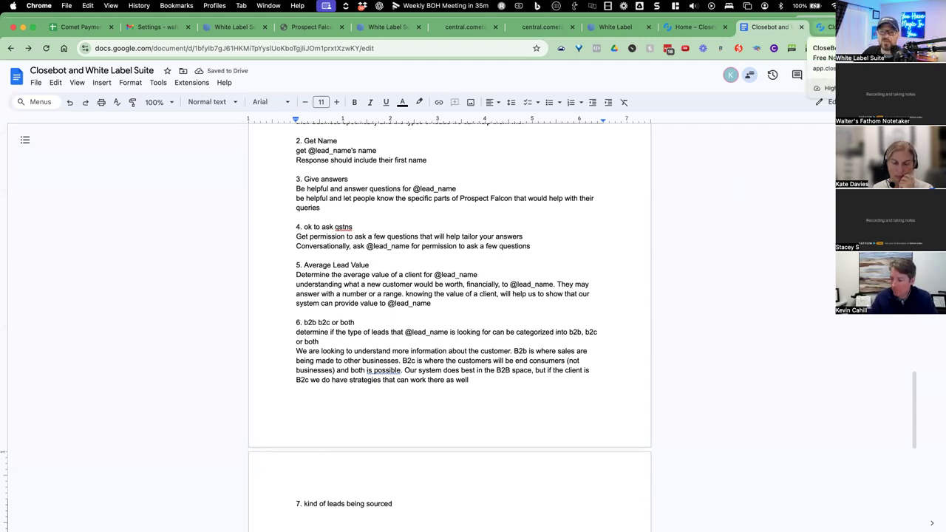
# Paste the kind of leads being sourced short description under item 7.
pyautogui.click(824, 27)
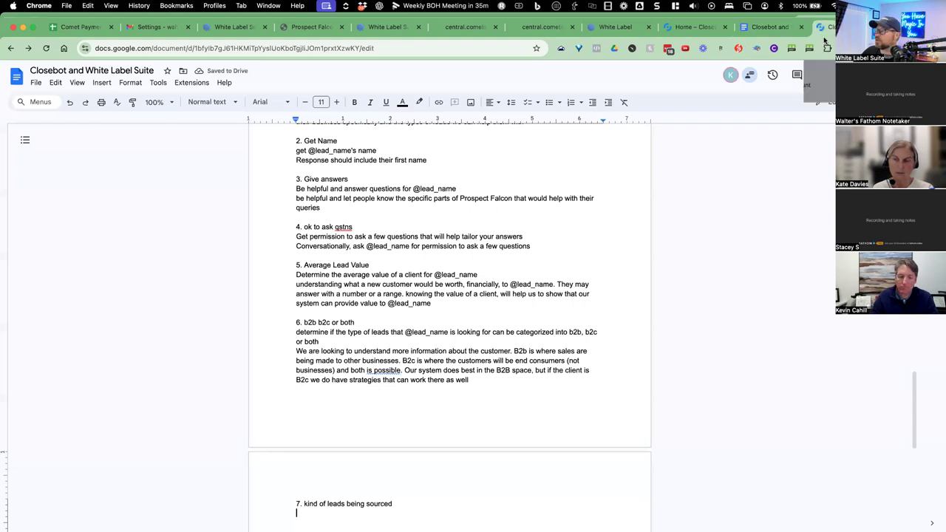
pyautogui.moveTo(484, 169); pyautogui.dragTo(287, 170)
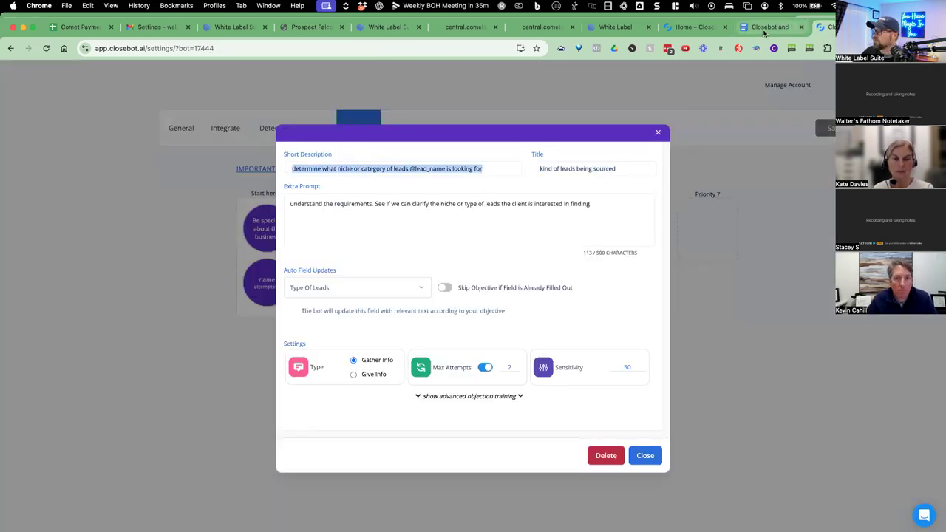
pyautogui.click(768, 27)
pyautogui.hotkey('ctrl', 'v')
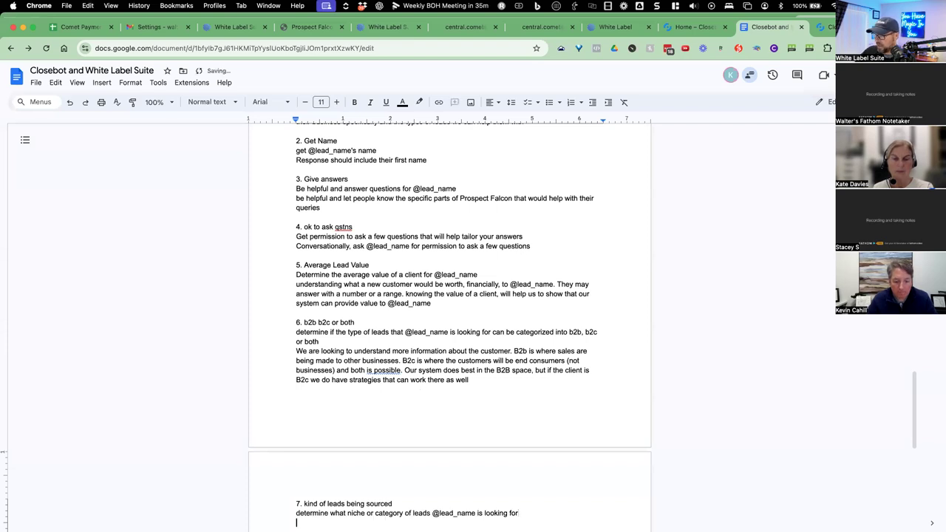
# Paste the extra prompt under item 7, then begin item '8.' below it.
pyautogui.click(824, 27)
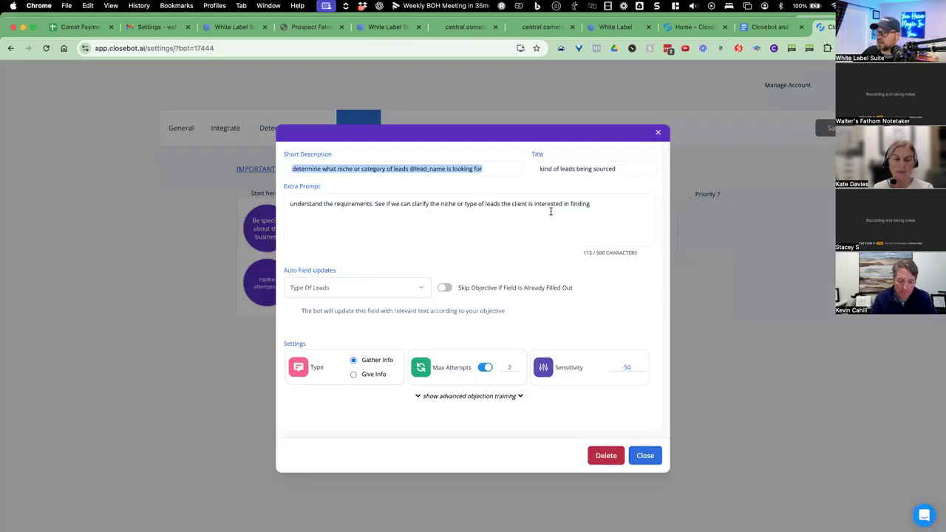
pyautogui.moveTo(591, 204); pyautogui.dragTo(302, 198)
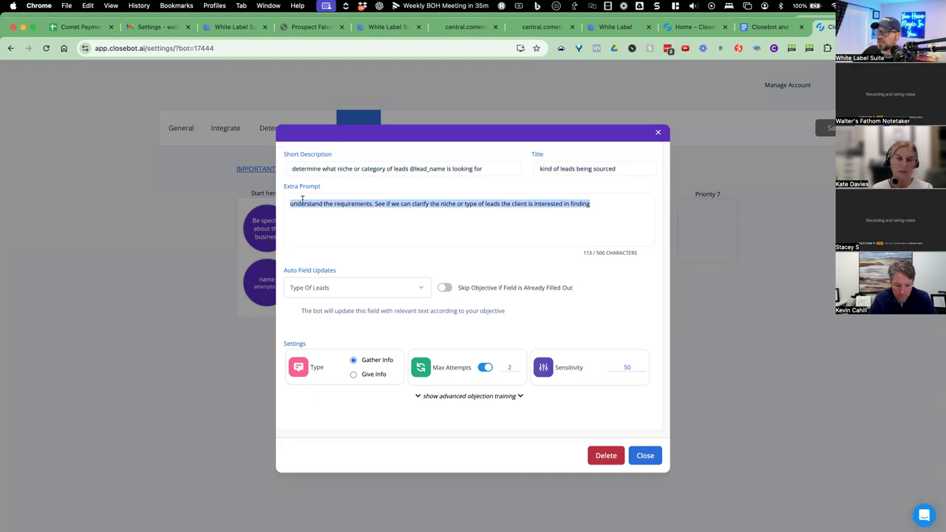
pyautogui.click(769, 26)
pyautogui.scroll(-4, 417, 412)
pyautogui.press('super+v')
pyautogui.press('Return')
pyautogui.press('Return')
pyautogui.write('8.')
pyautogui.press('Return')
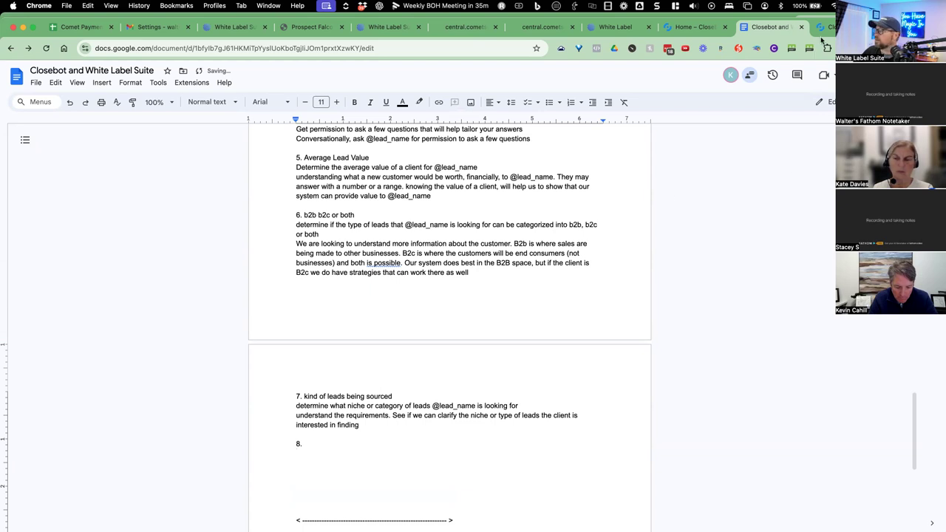
pyautogui.click(821, 29)
# Open the phone objective and put the title 'phone' after '8.', removing the duplicate line.
pyautogui.click(644, 455)
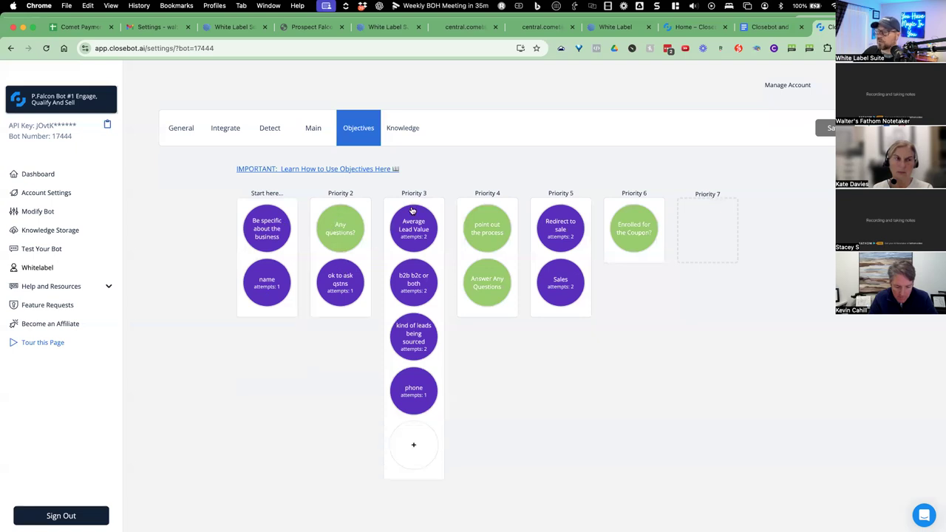
pyautogui.click(418, 398)
pyautogui.moveTo(567, 168); pyautogui.dragTo(520, 169)
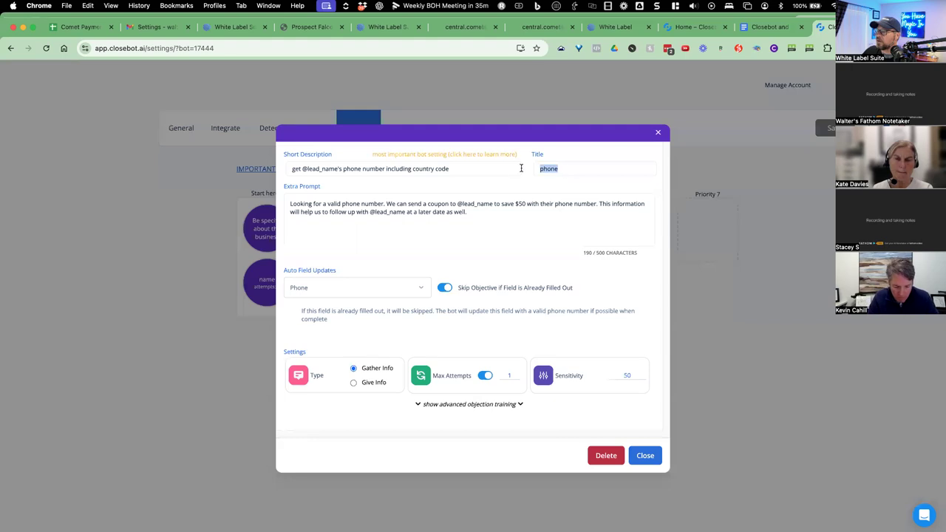
pyautogui.click(768, 26)
pyautogui.press('cmd+v')
pyautogui.click(340, 441)
pyautogui.press('cmd+v')
pyautogui.doubleClick(307, 453)
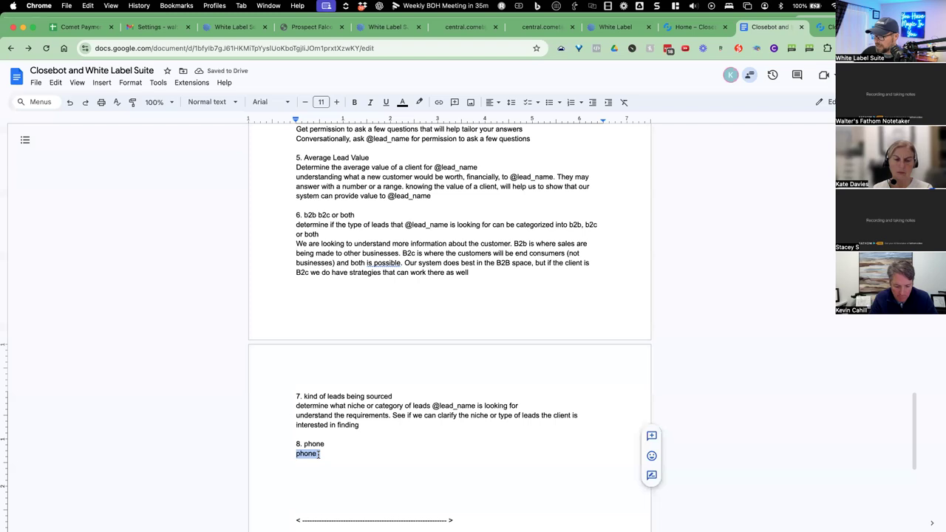
pyautogui.press('BackSpace')
# Paste the phone objective's short description under '8. phone'.
pyautogui.click(824, 27)
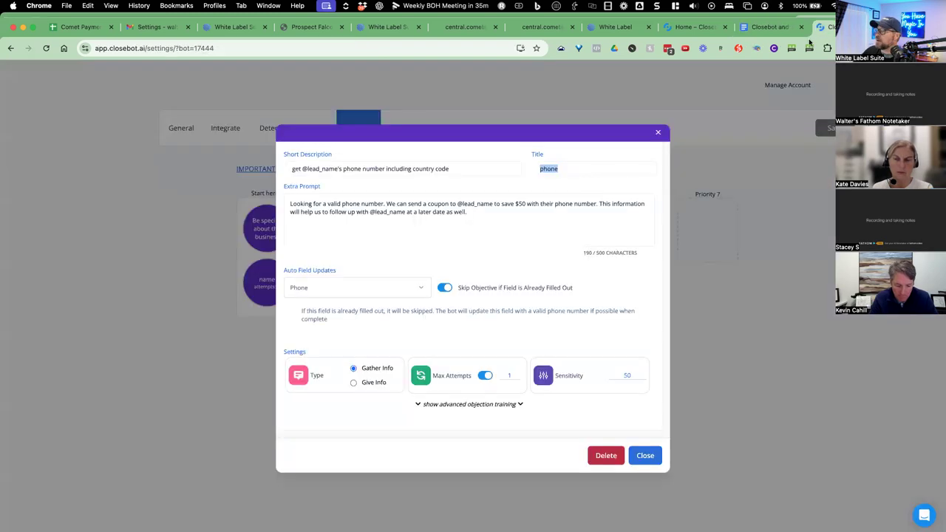
pyautogui.moveTo(448, 169); pyautogui.dragTo(281, 175)
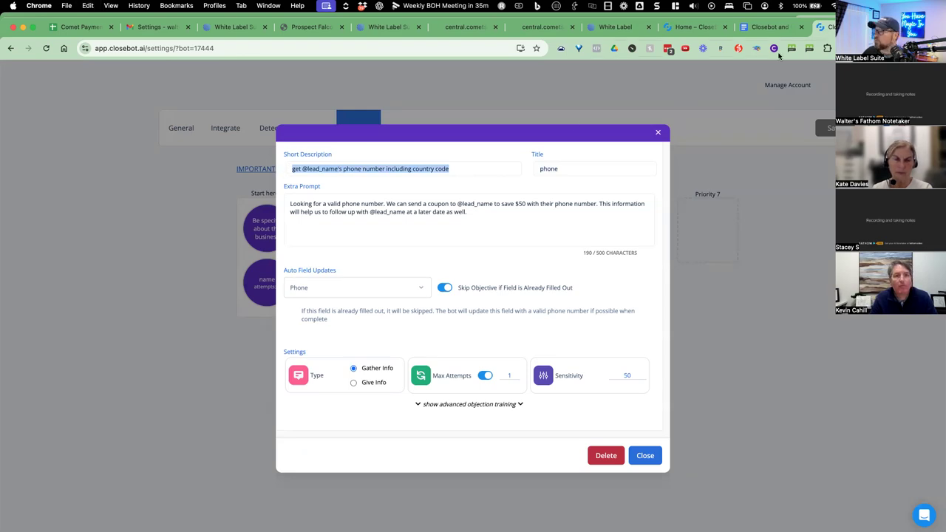
pyautogui.click(763, 26)
pyautogui.press('super+v')
pyautogui.press('Return')
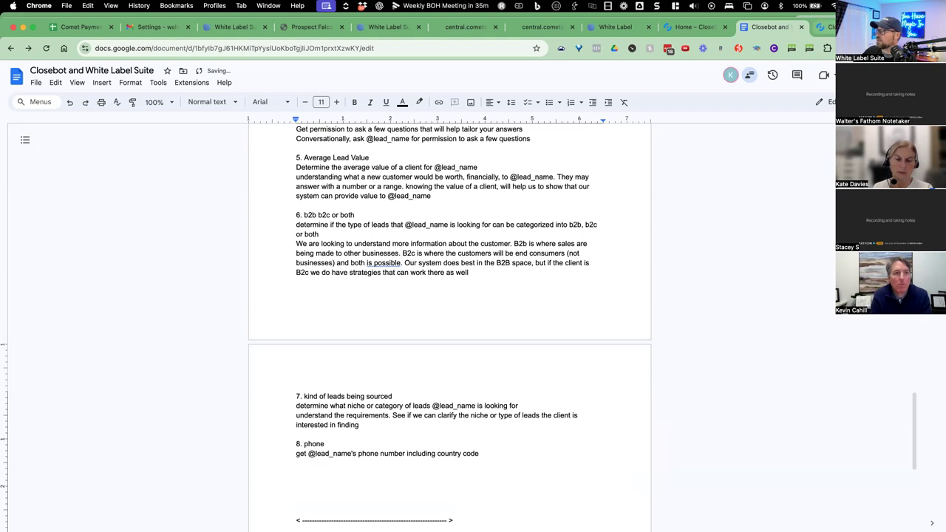
# Copy the phone objective's extra prompt and paste it under its description.
pyautogui.click(822, 27)
pyautogui.moveTo(466, 212); pyautogui.dragTo(273, 210)
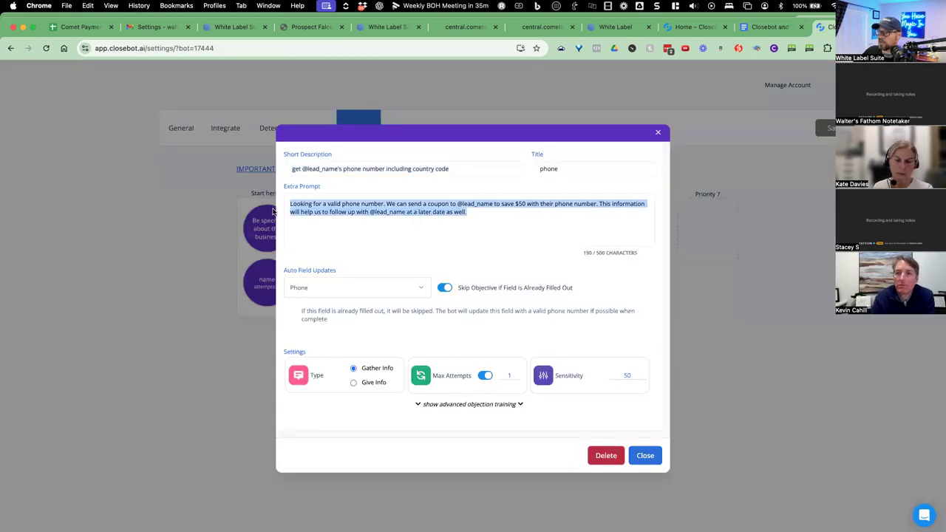
pyautogui.press('super+c')
pyautogui.click(768, 27)
pyautogui.press('super+v')
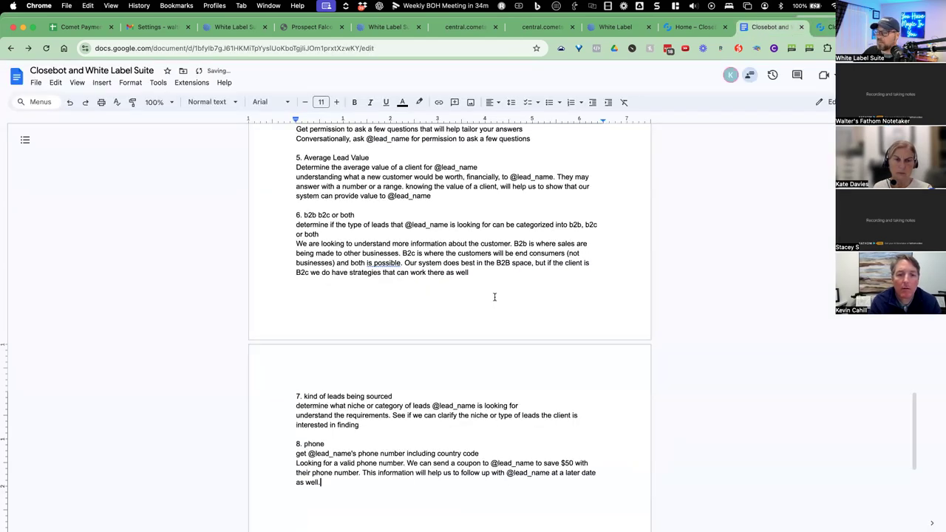
pyautogui.press('Return')
pyautogui.press('Return')
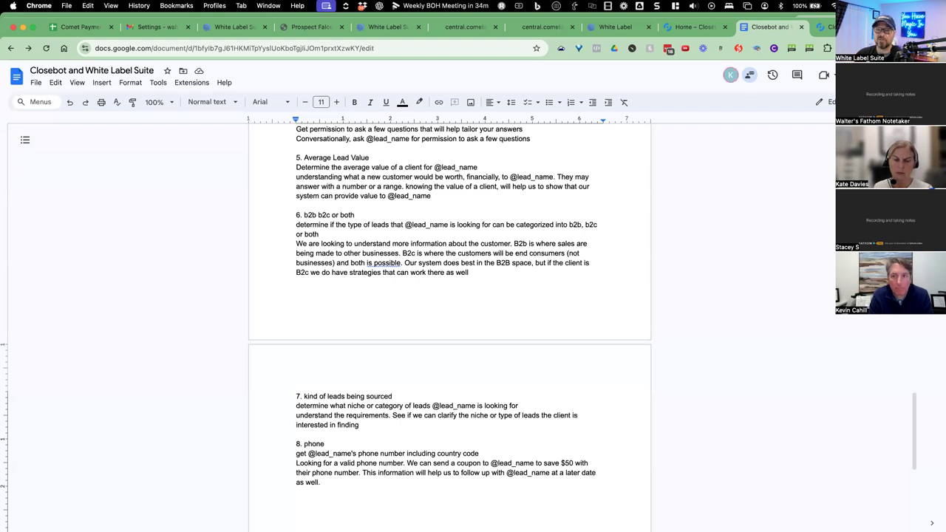
# Scroll the Doc down slightly and return to the Closebot phone objective settings.
pyautogui.scroll(-3, 494, 299)
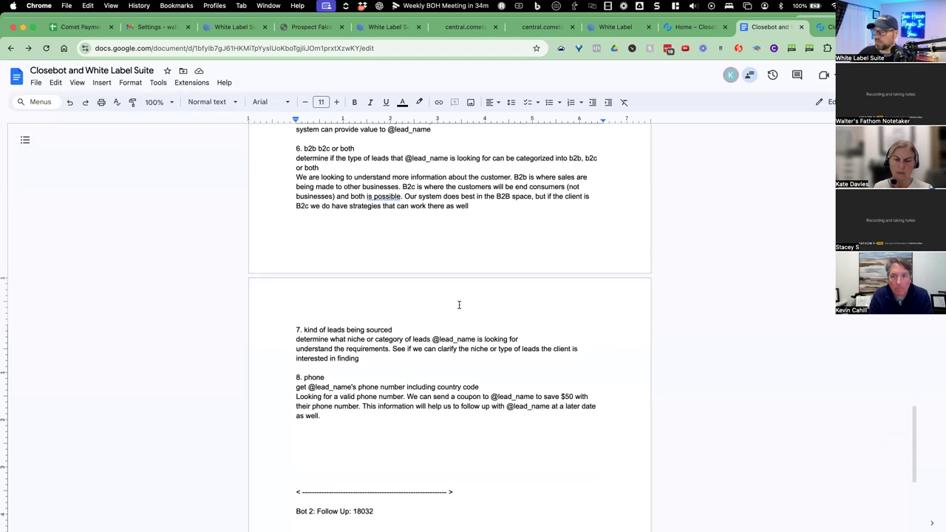
pyautogui.click(825, 28)
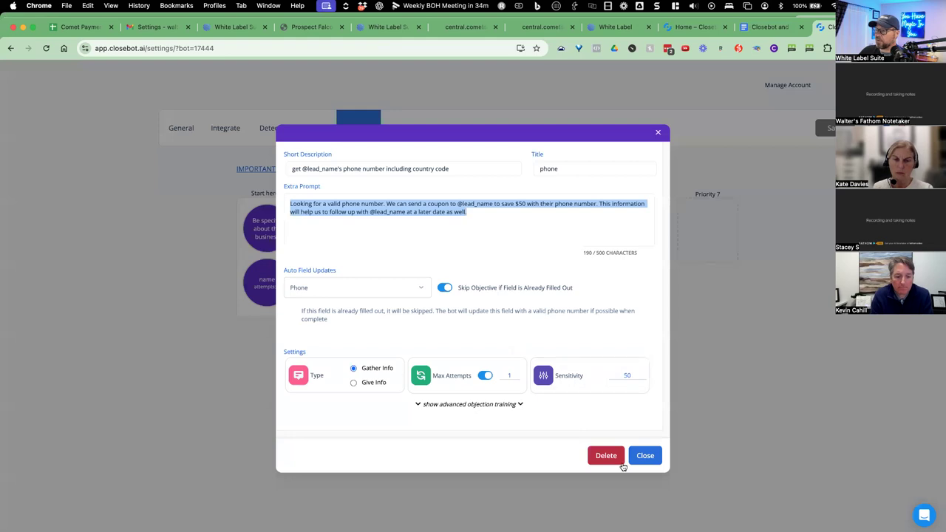
# Open the point out the process objective and add '9. point out the process' to the Doc.
pyautogui.click(644, 455)
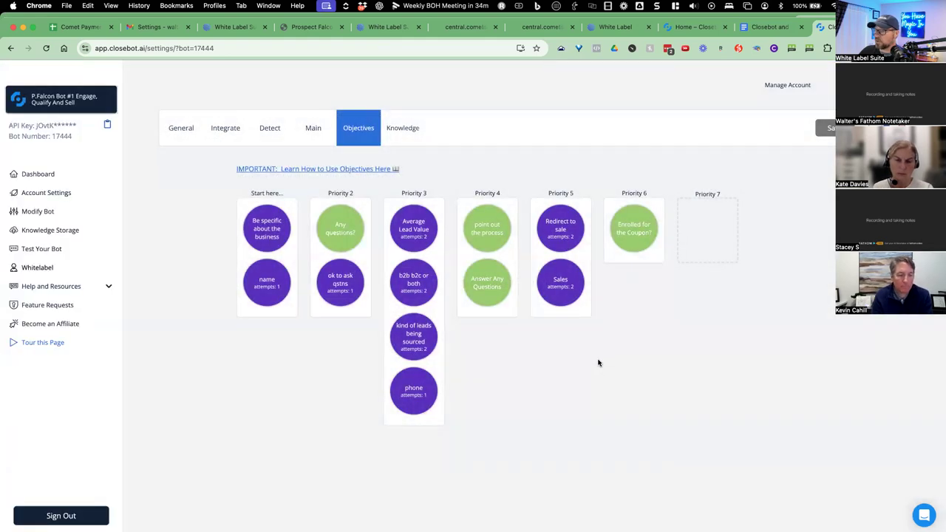
pyautogui.moveTo(501, 193); pyautogui.dragTo(475, 193)
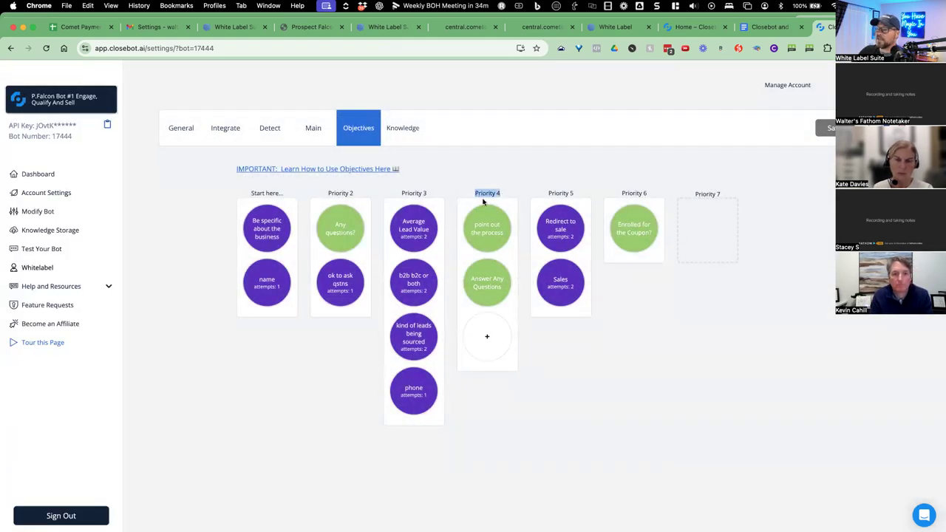
pyautogui.click(499, 250)
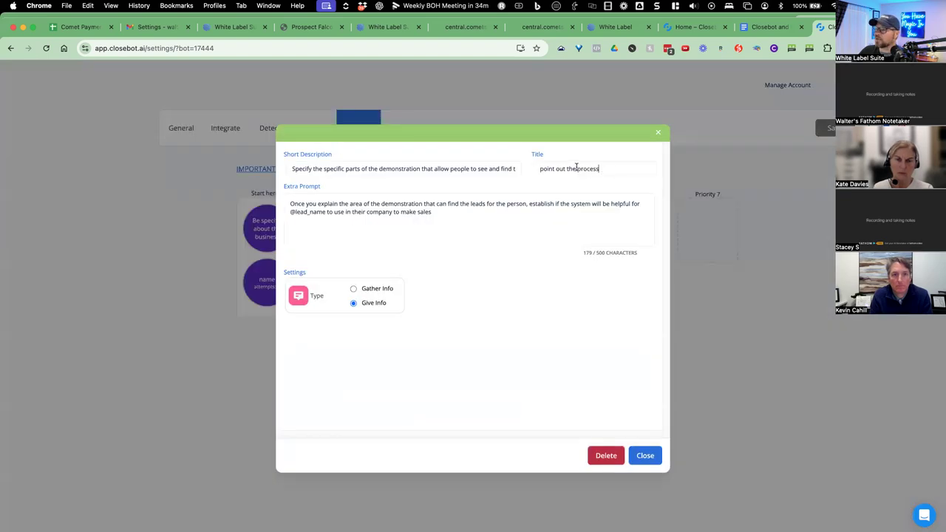
pyautogui.tripleClick(576, 167)
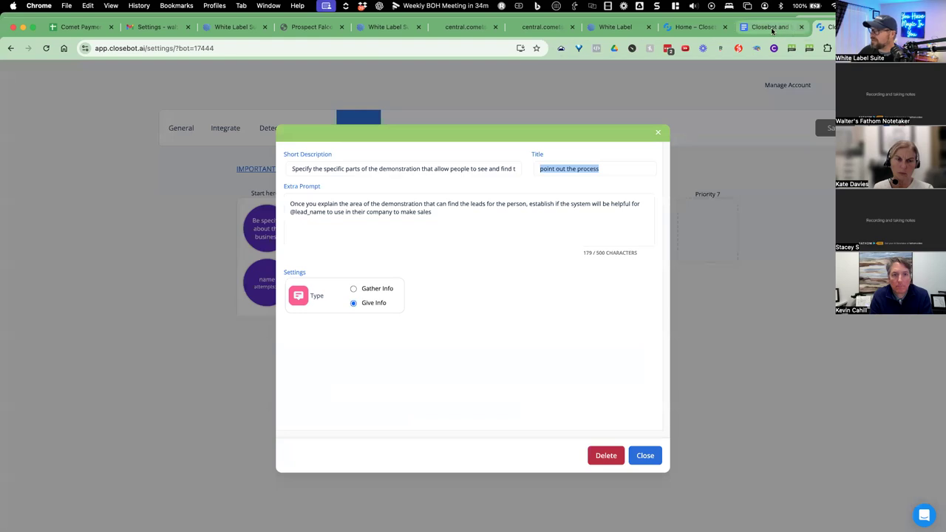
pyautogui.hotkey('ctrl', 'shift', 'Tab')
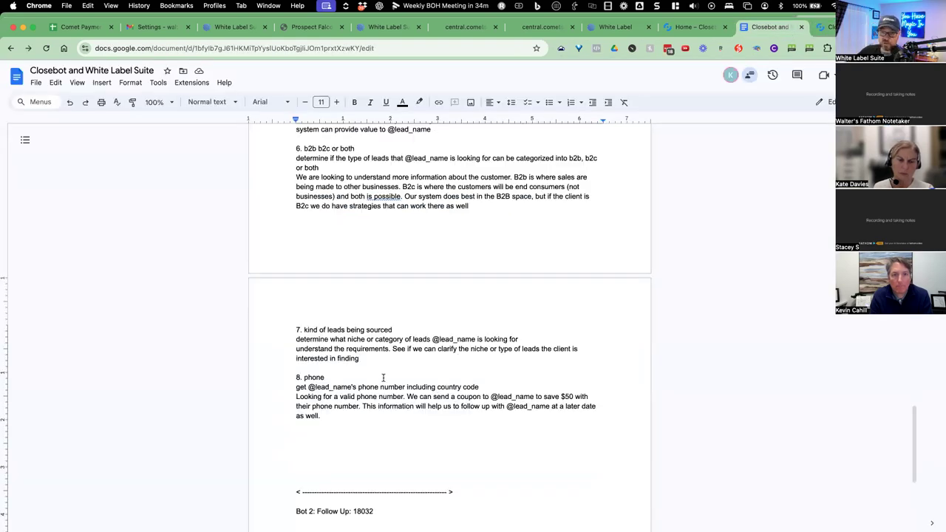
pyautogui.write('9.')
pyautogui.press('super+v')
pyautogui.press('Return')
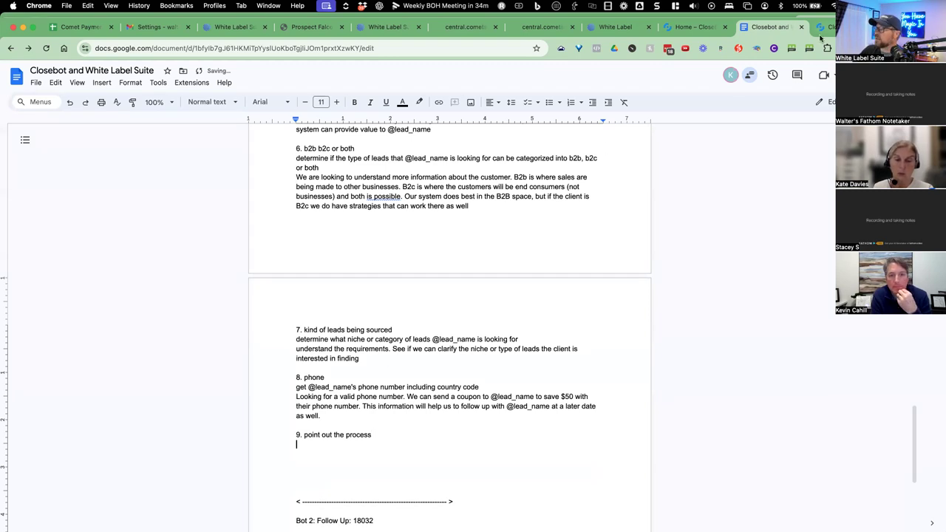
# Paste the point out the process short description under item 9.
pyautogui.click(821, 29)
pyautogui.click(370, 168)
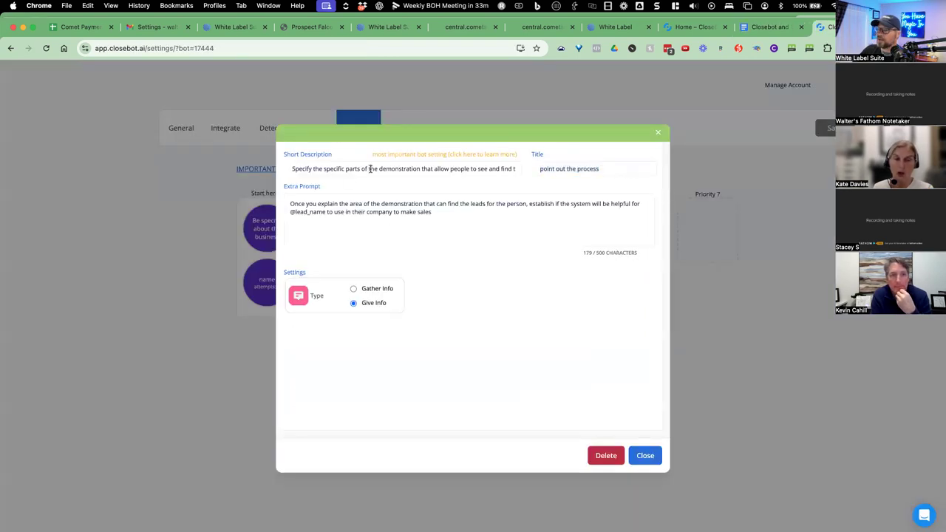
pyautogui.press('super+a')
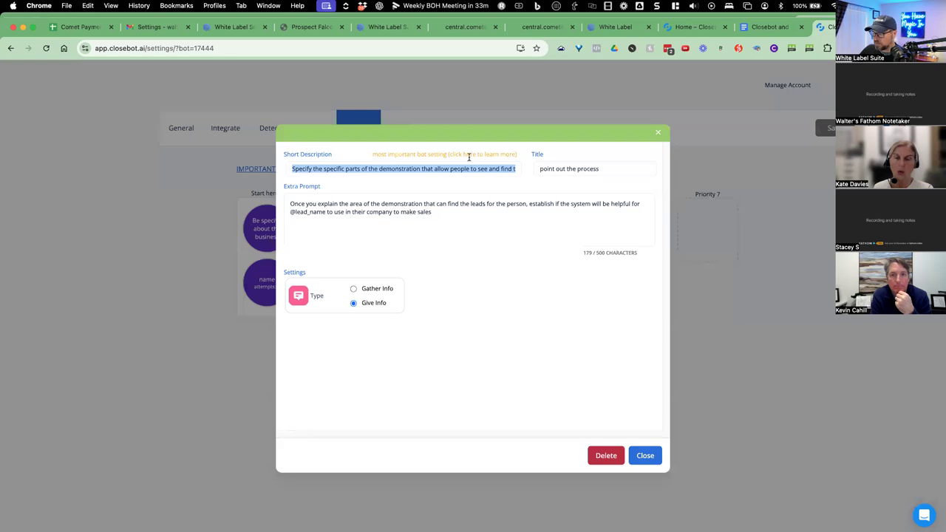
pyautogui.click(763, 30)
pyautogui.press('super+v')
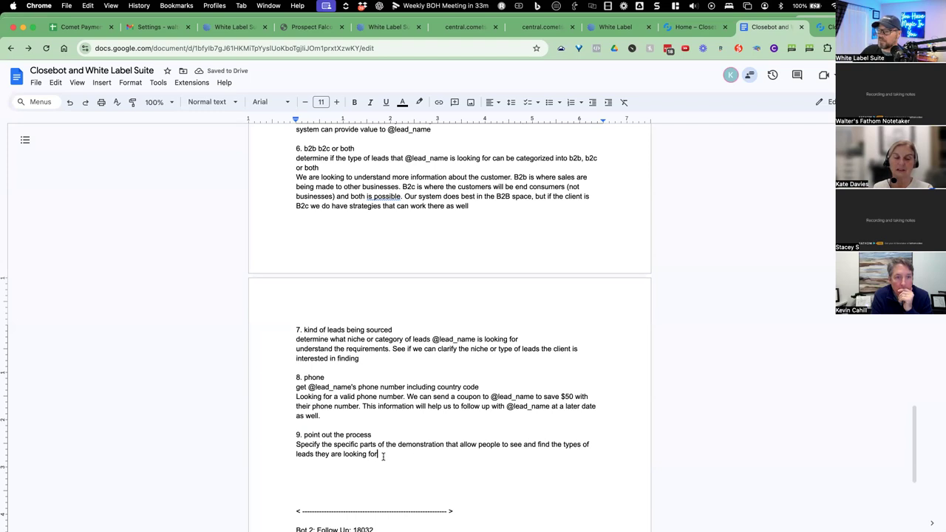
pyautogui.press('Return')
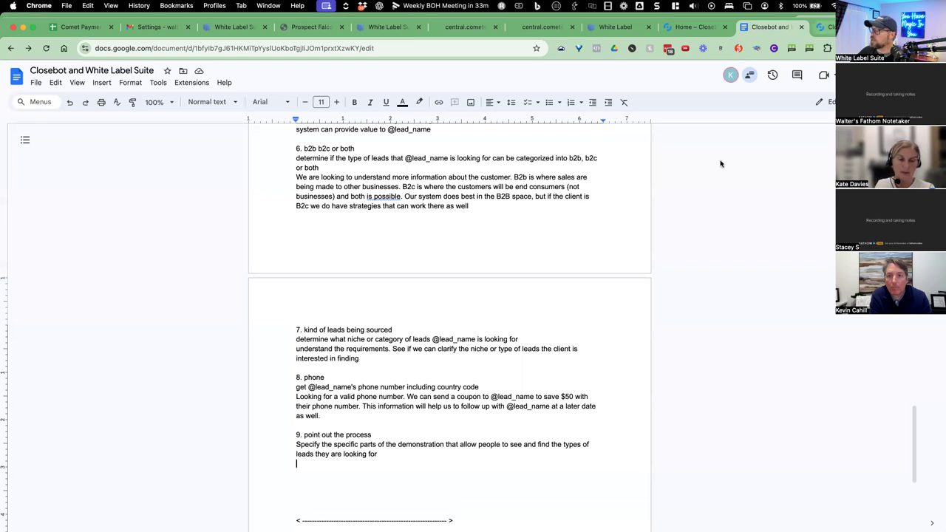
# Paste the point out the process extra prompt under item 9 and begin item '10.'.
pyautogui.hotkey('ctrl', 'Tab')
pyautogui.moveTo(451, 212); pyautogui.dragTo(282, 198)
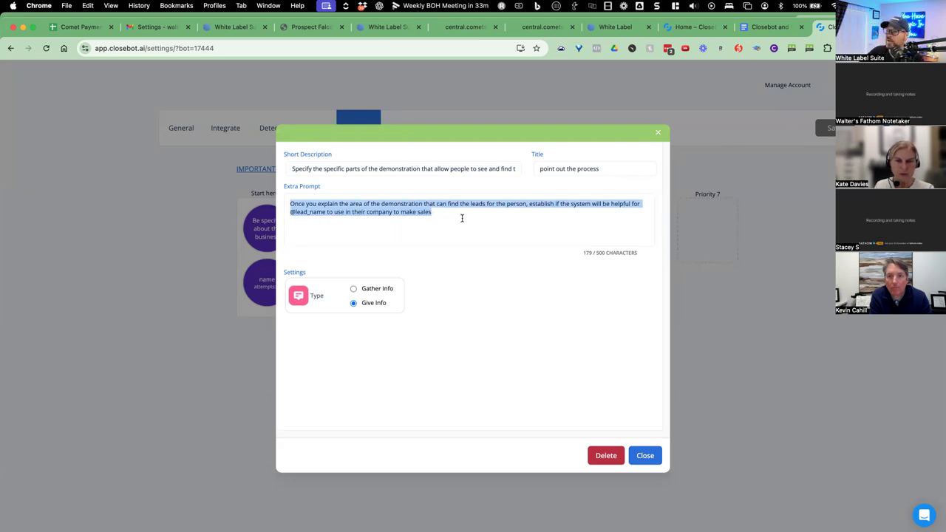
pyautogui.click(768, 27)
pyautogui.hotkey('ctrl', 'v')
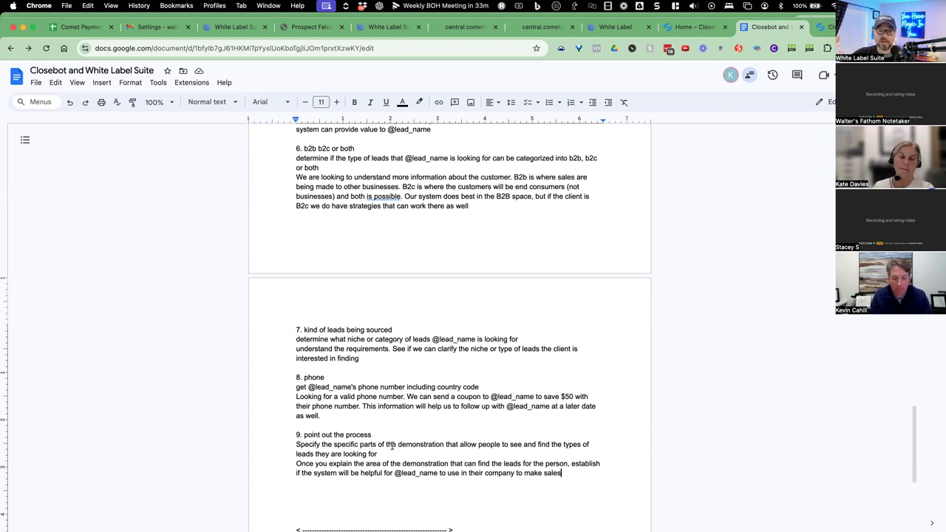
pyautogui.scroll(-3, 392, 423)
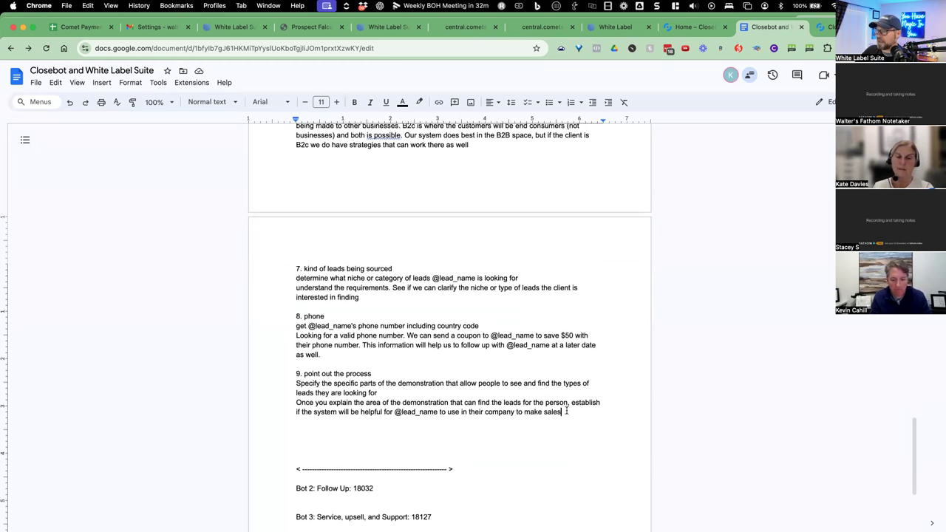
pyautogui.press('Return')
pyautogui.press('Return')
pyautogui.write('10.')
pyautogui.press('Return')
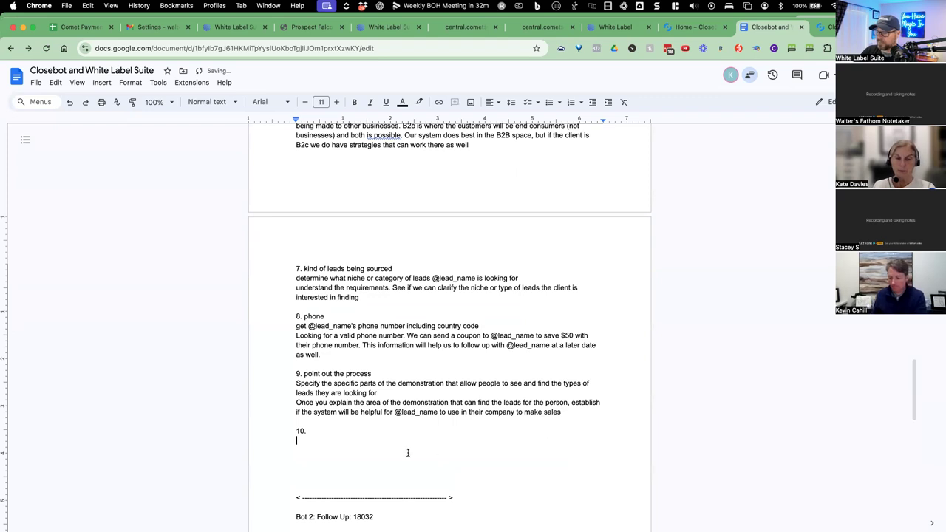
# Open the Answer Any Questions objective and paste its title after '10.' in the Doc.
pyautogui.click(824, 27)
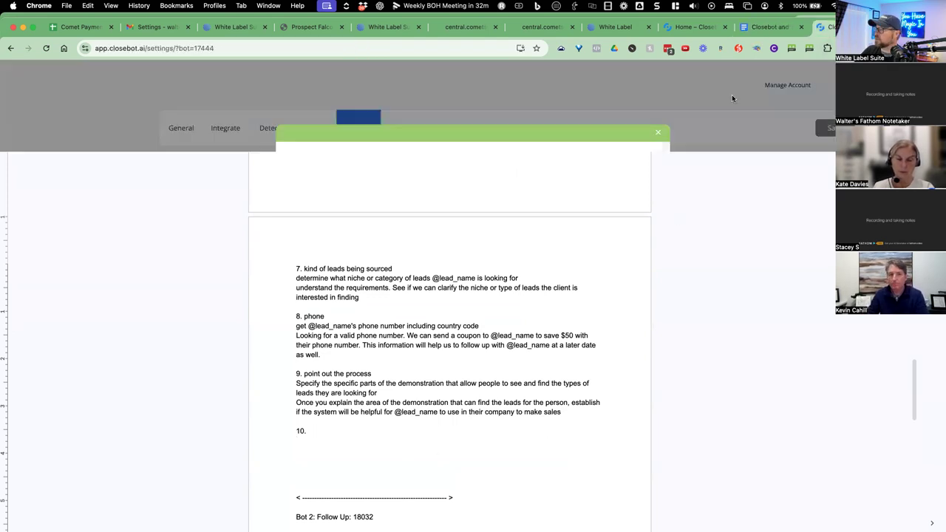
pyautogui.click(645, 450)
pyautogui.moveTo(480, 261)
pyautogui.click(480, 286)
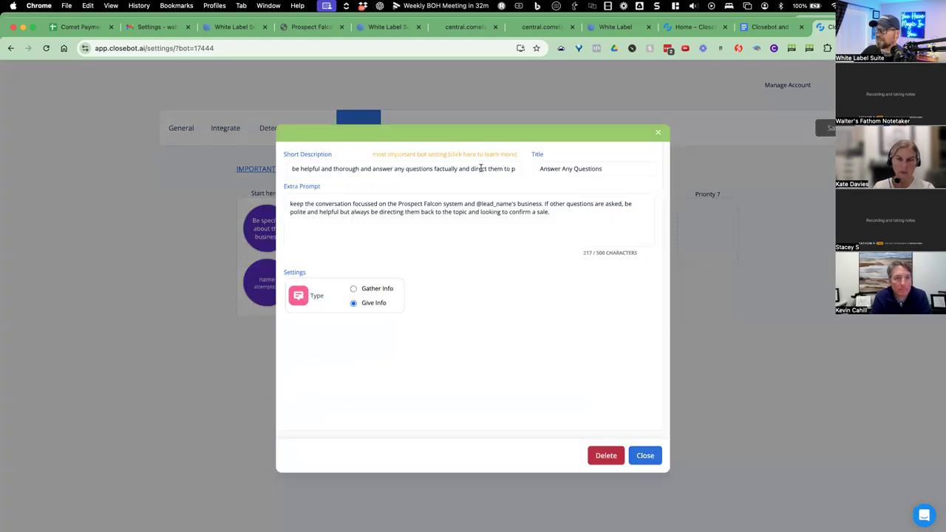
pyautogui.doubleClick(576, 169)
pyautogui.click(576, 170)
pyautogui.press('super+c')
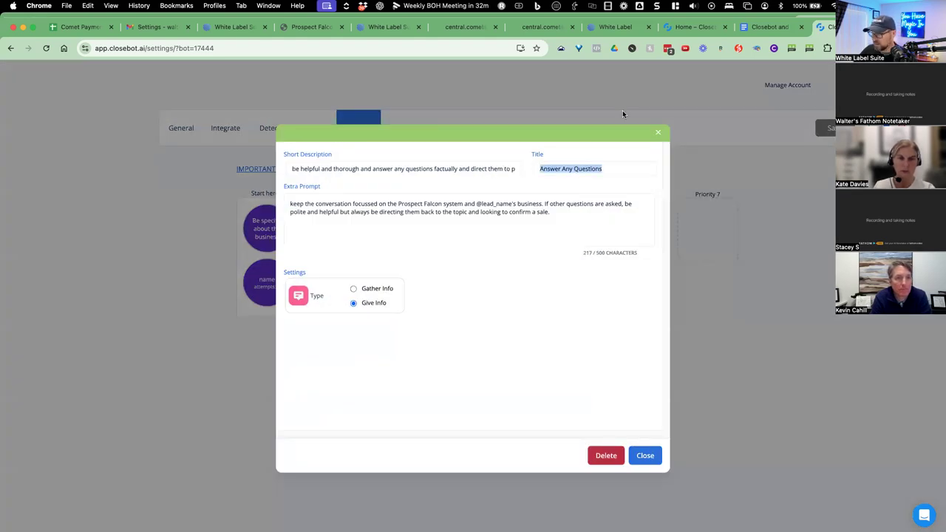
pyautogui.click(769, 26)
pyautogui.press('super+v')
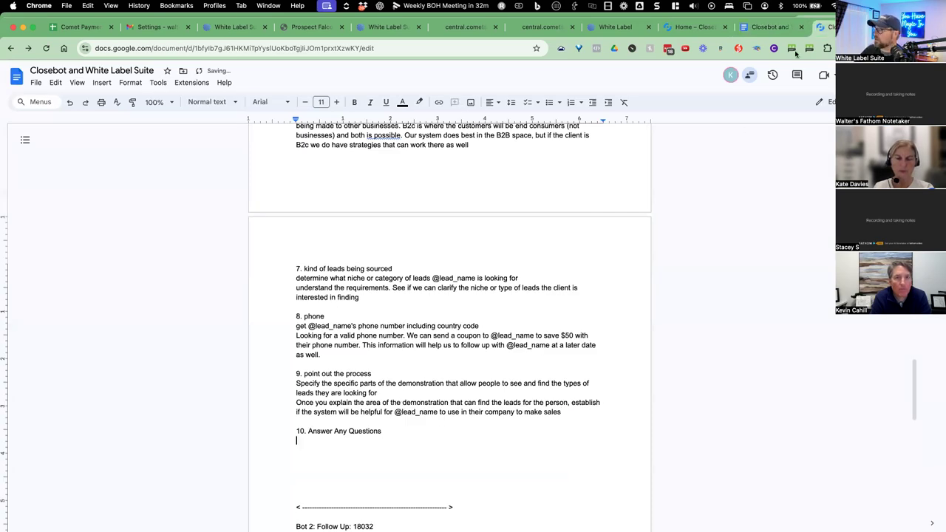
# Paste the Answer Any Questions short description under item 10.
pyautogui.click(825, 27)
pyautogui.tripleClick(441, 165)
pyautogui.press('super+c')
pyautogui.click(781, 29)
pyautogui.press('super+v')
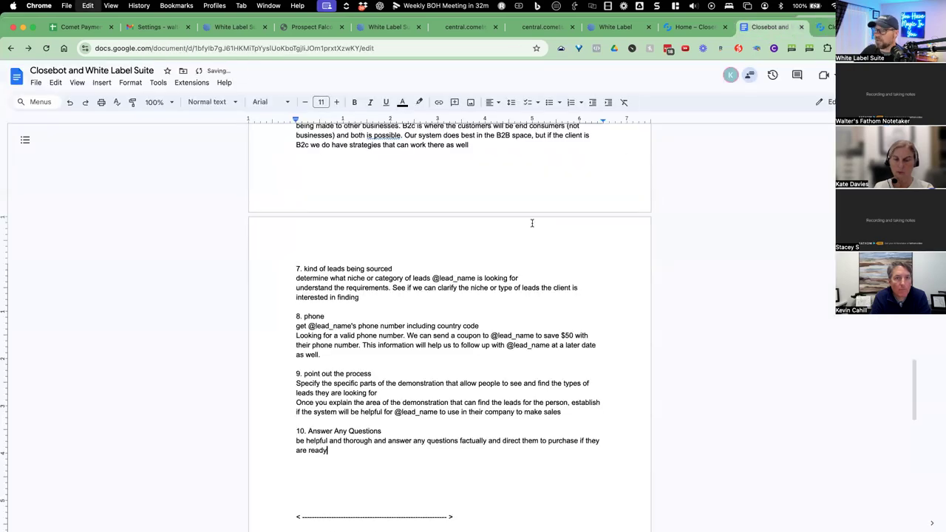
pyautogui.press('Return')
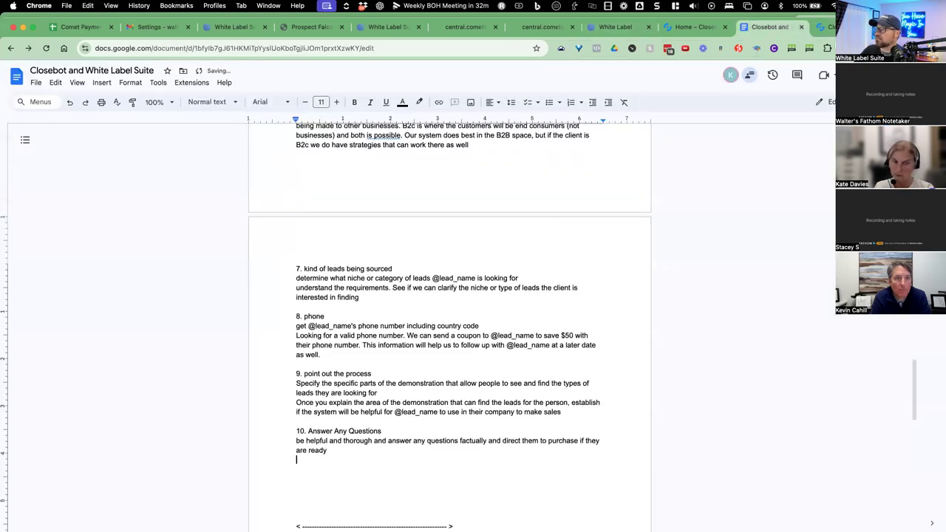
# Paste the Answer Any Questions extra prompt under item 10 and highlight its Prospect Falcon mention.
pyautogui.click(827, 27)
pyautogui.tripleClick(439, 210)
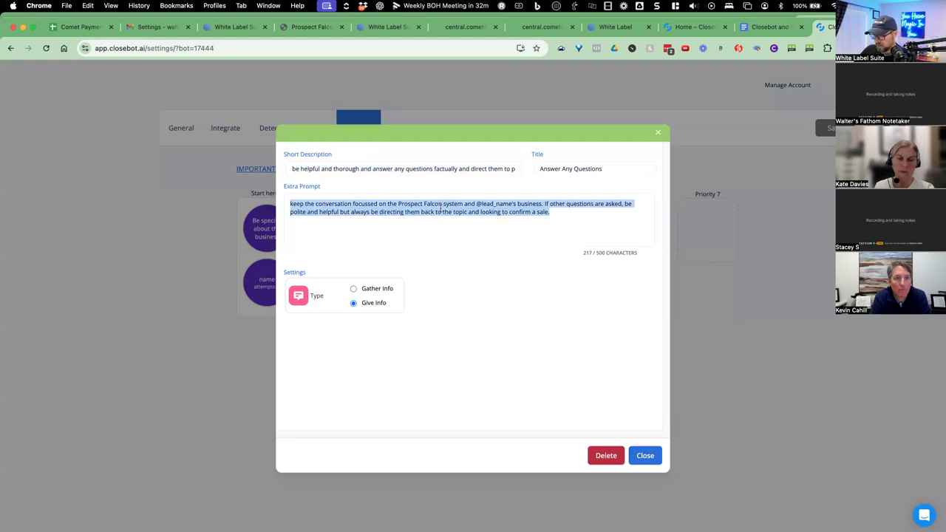
pyautogui.press('super+c')
pyautogui.click(768, 26)
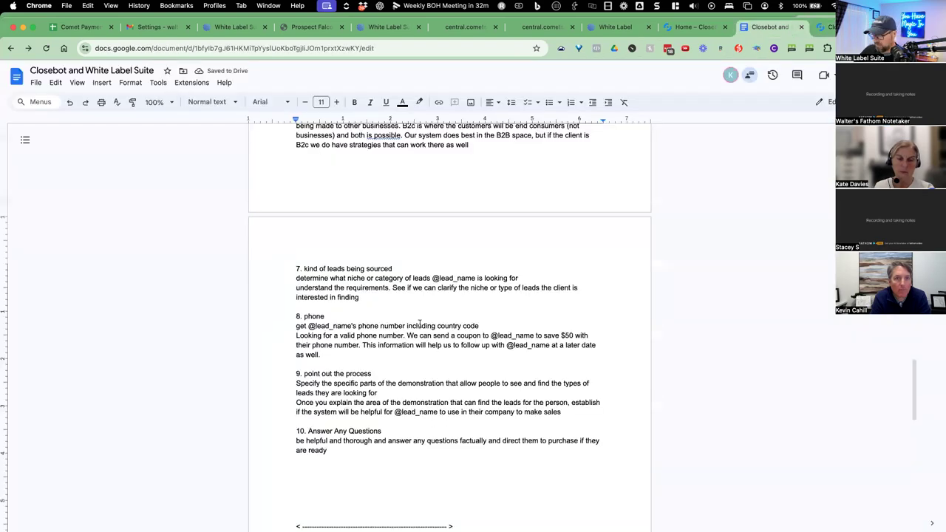
pyautogui.press('super+v')
pyautogui.moveTo(424, 456); pyautogui.dragTo(480, 459)
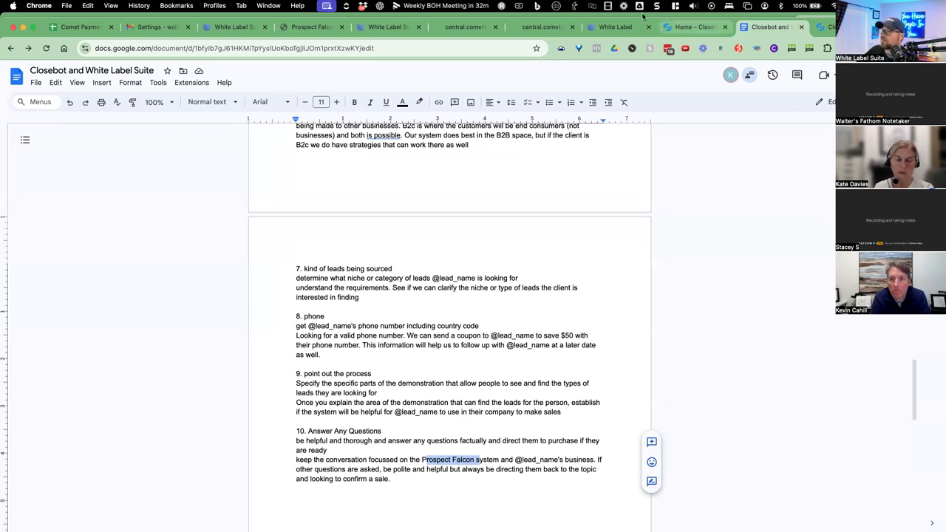
# In CometSuite, switch into the Prospect Falcon sub-account and bring up its 177-app Marketplace listing.
pyautogui.click(394, 33)
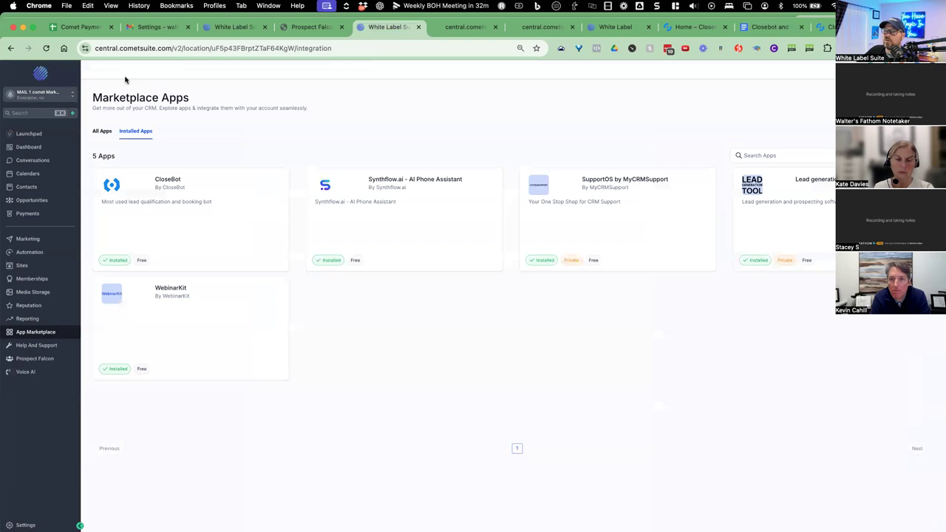
pyautogui.click(41, 96)
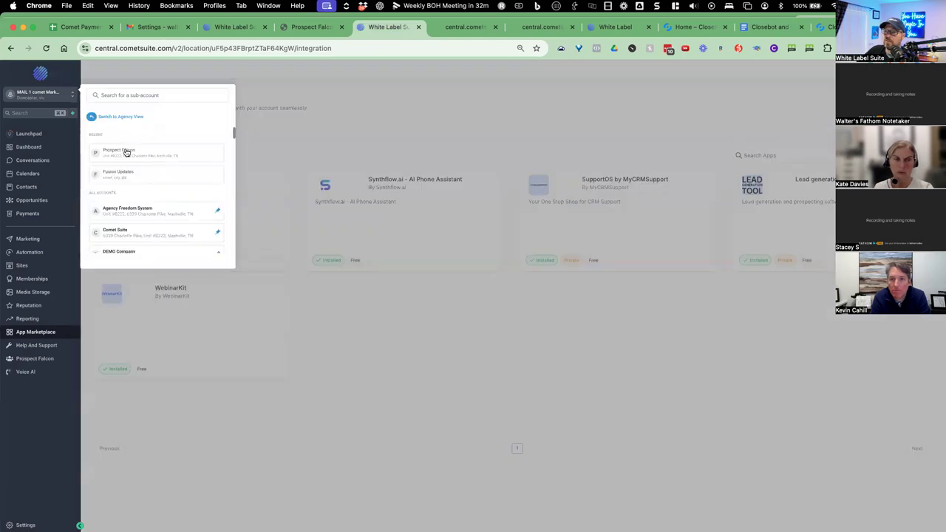
pyautogui.click(126, 152)
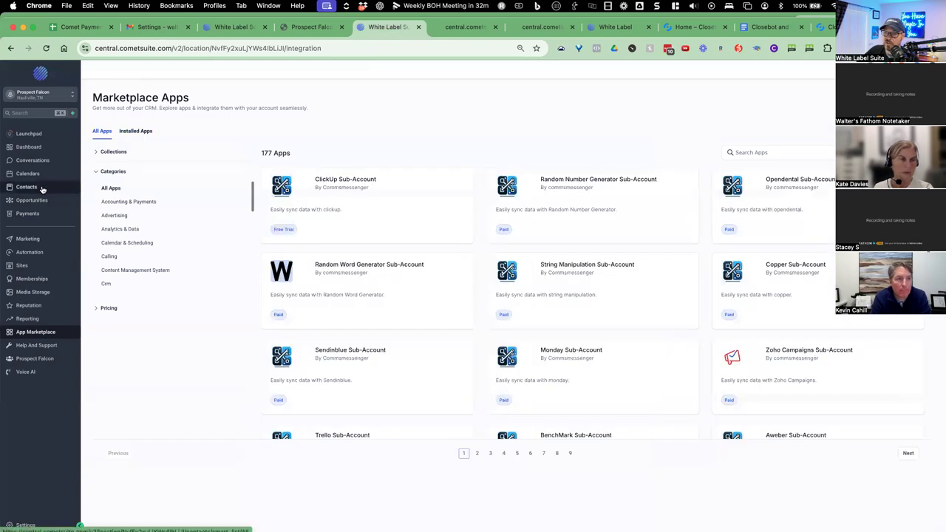
pyautogui.click(43, 188)
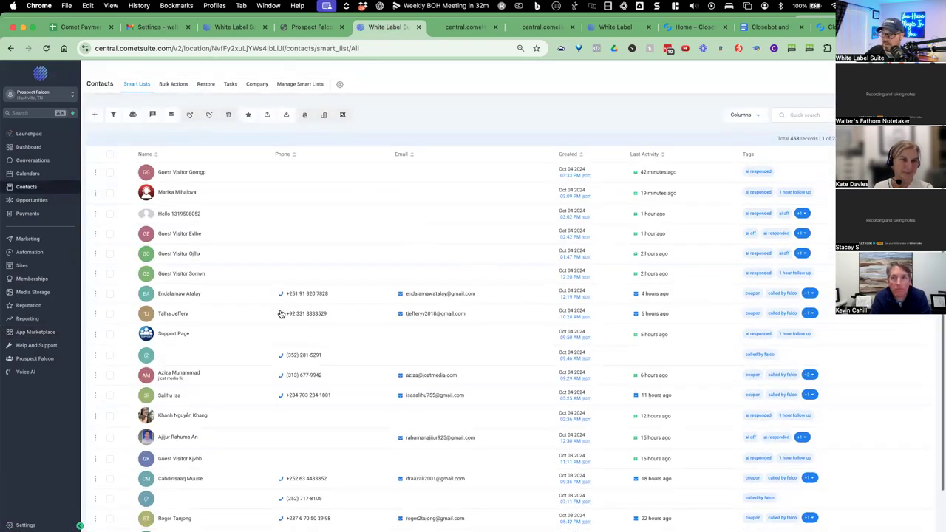
# Page through the 458-record Contacts list to page 3 of 23.
pyautogui.scroll(-1, 275, 318)
pyautogui.scroll(-1, 241, 348)
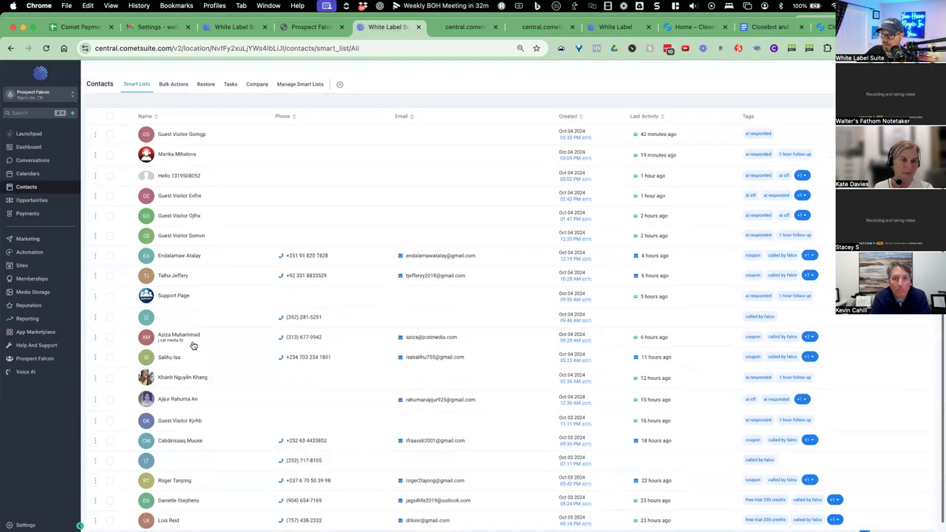
pyautogui.scroll(-1, 195, 340)
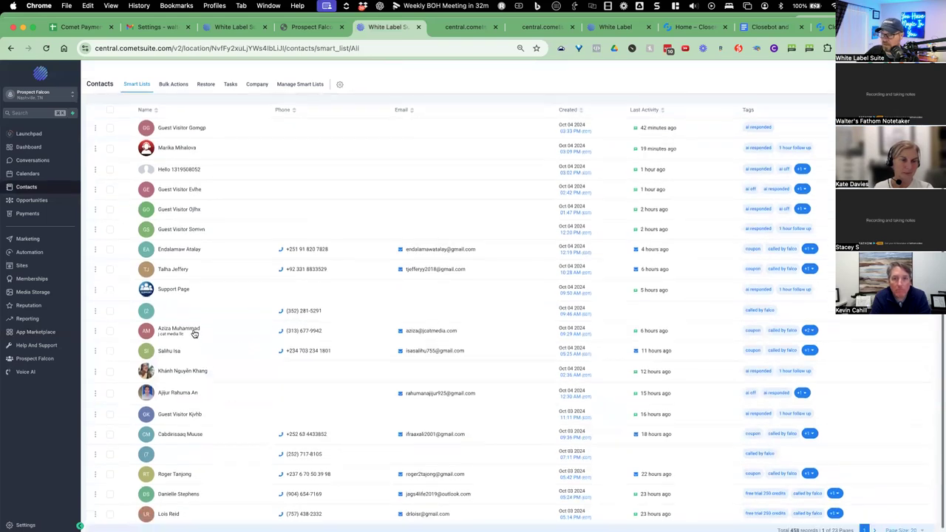
pyautogui.scroll(-1, 195, 333)
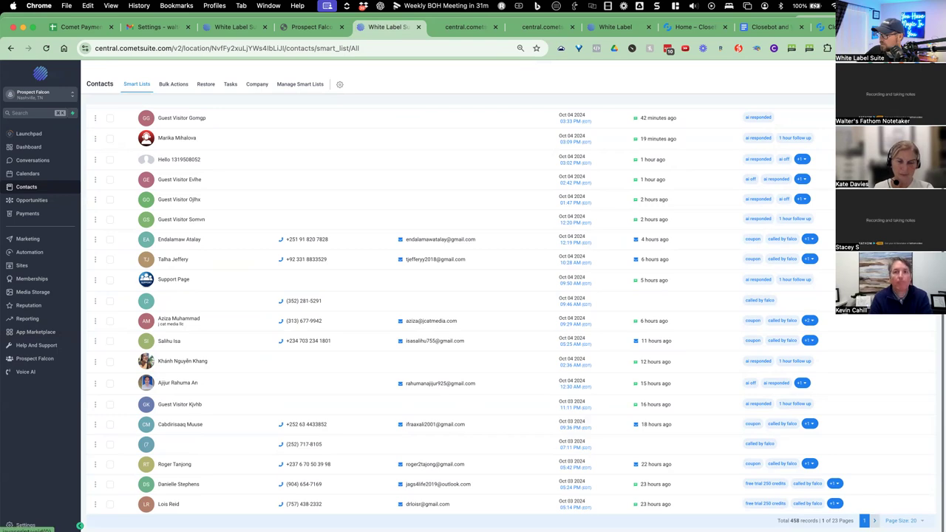
pyautogui.click(874, 520)
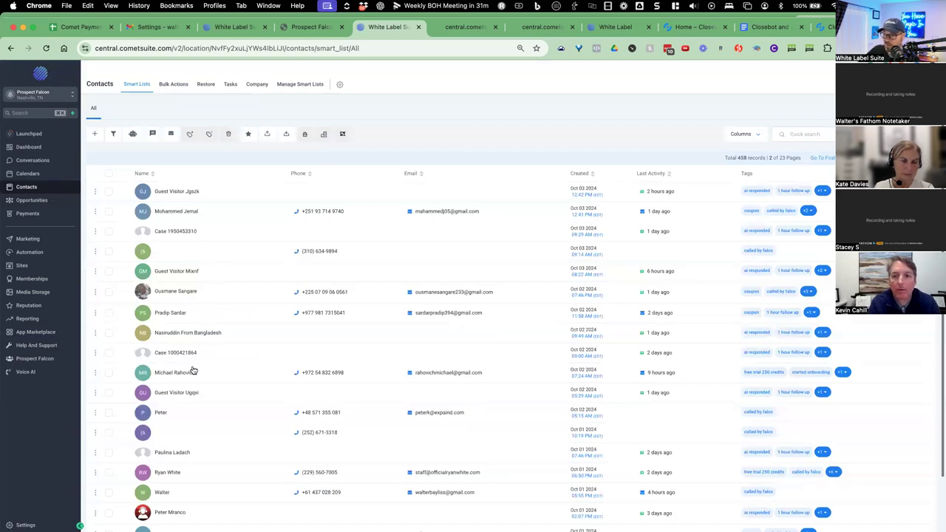
pyautogui.scroll(-3, 192, 370)
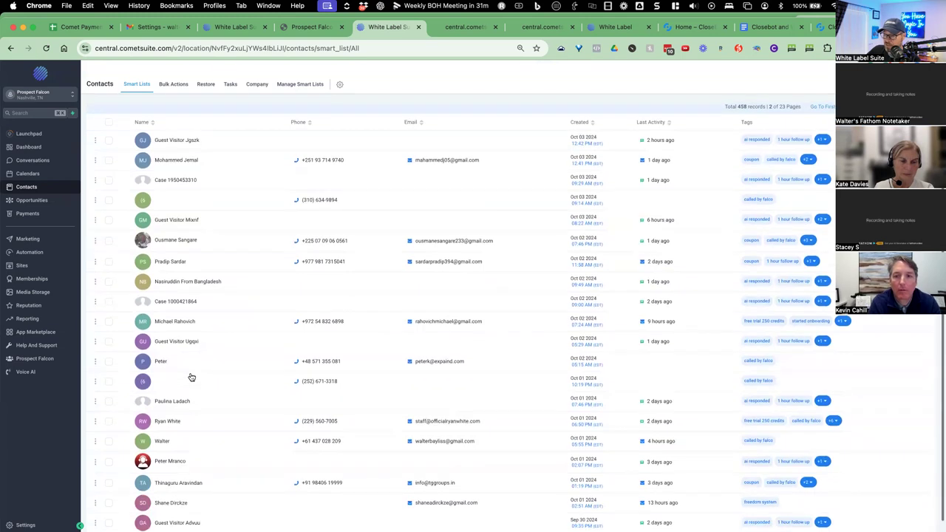
pyautogui.scroll(-1, 190, 378)
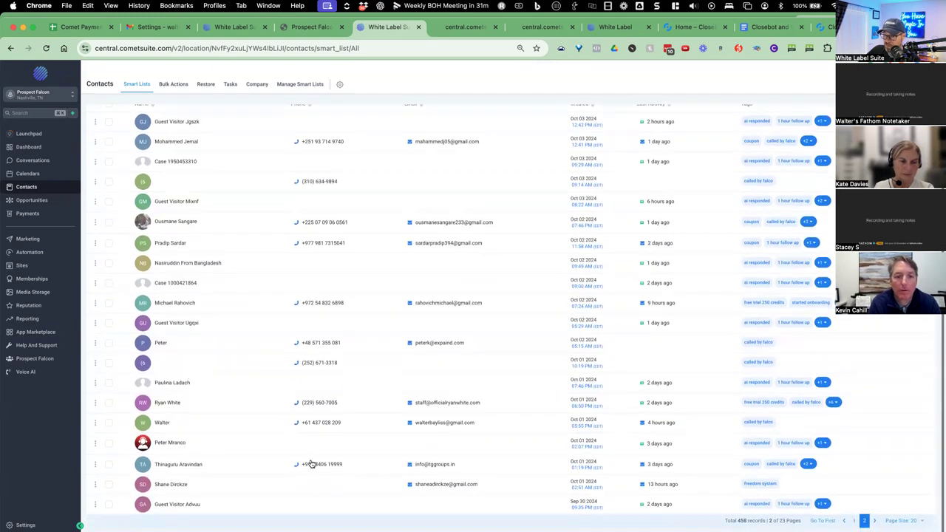
pyautogui.click(874, 520)
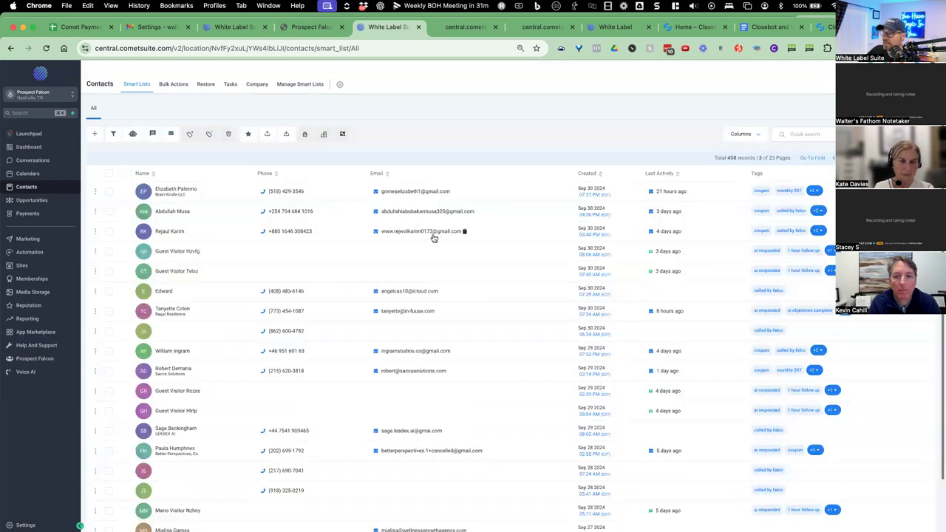
pyautogui.scroll(-1, 508, 236)
pyautogui.scroll(-1, 508, 236)
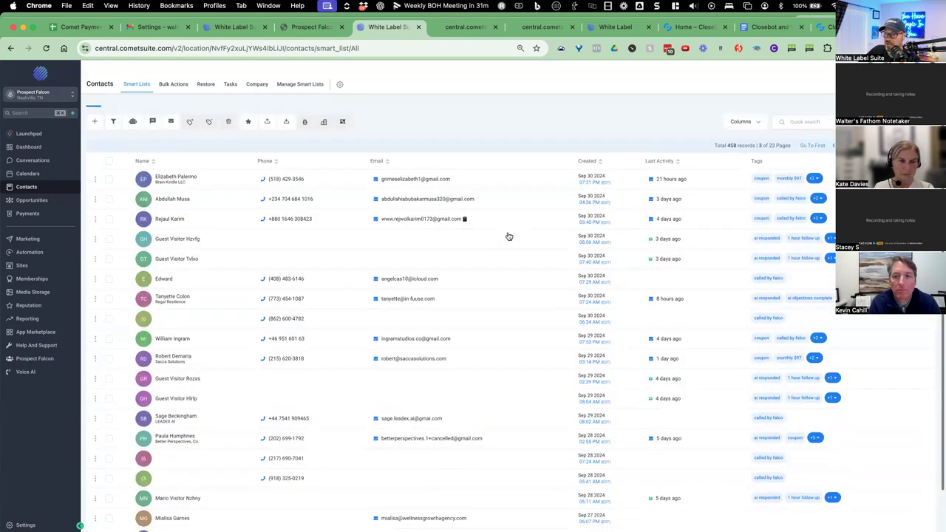
pyautogui.scroll(-4, 509, 236)
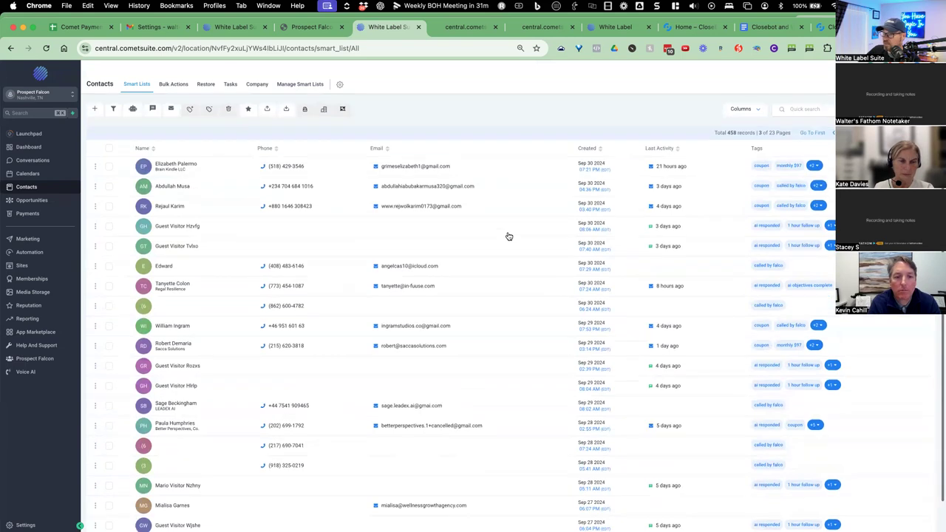
pyautogui.scroll(-2, 508, 237)
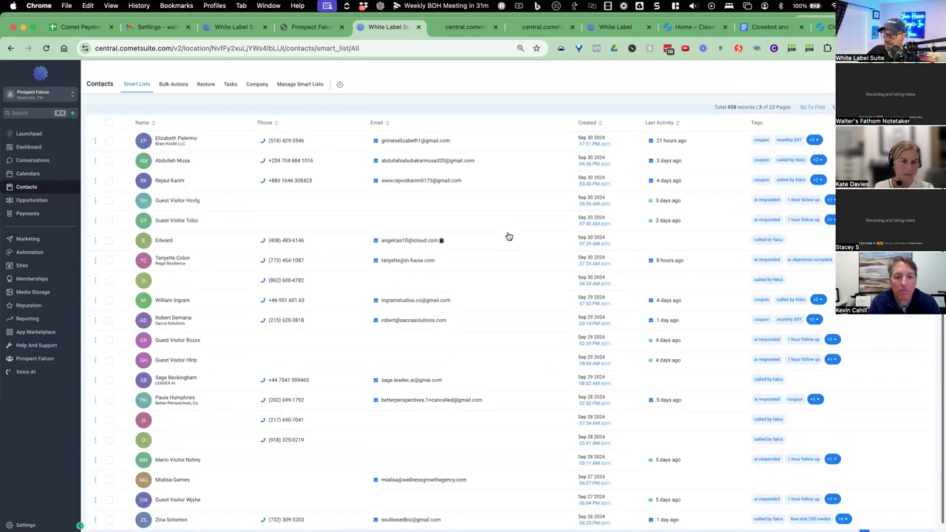
pyautogui.scroll(-2, 508, 236)
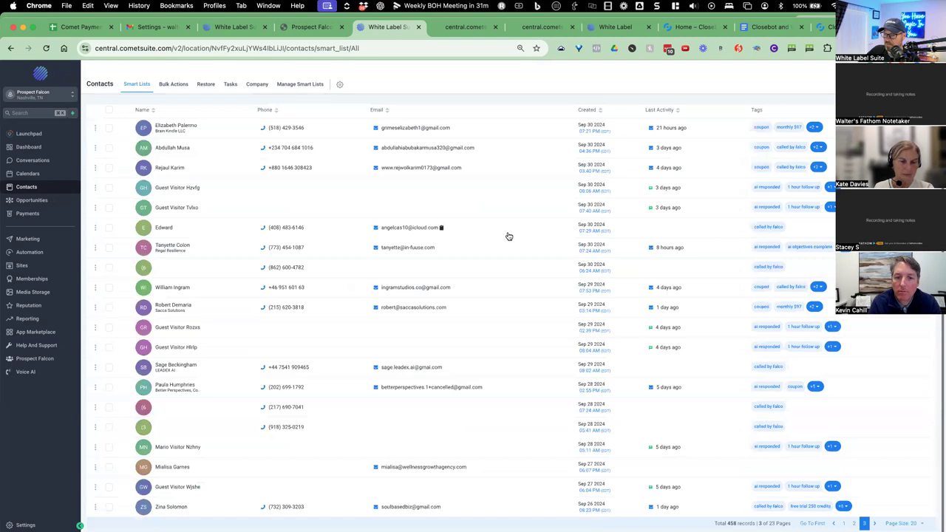
pyautogui.scroll(-1, 502, 389)
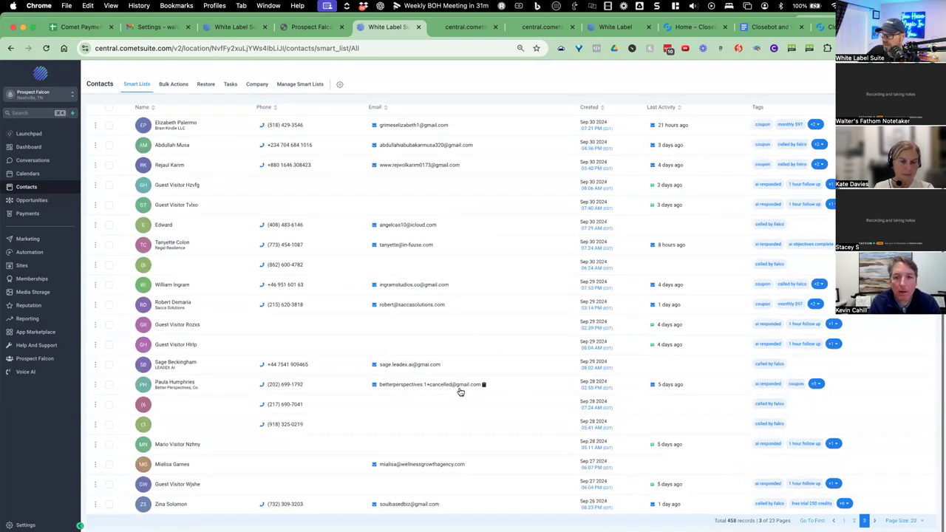
# Open a lead's contact record and load the earlier messages of its SMS thread.
pyautogui.click(170, 386)
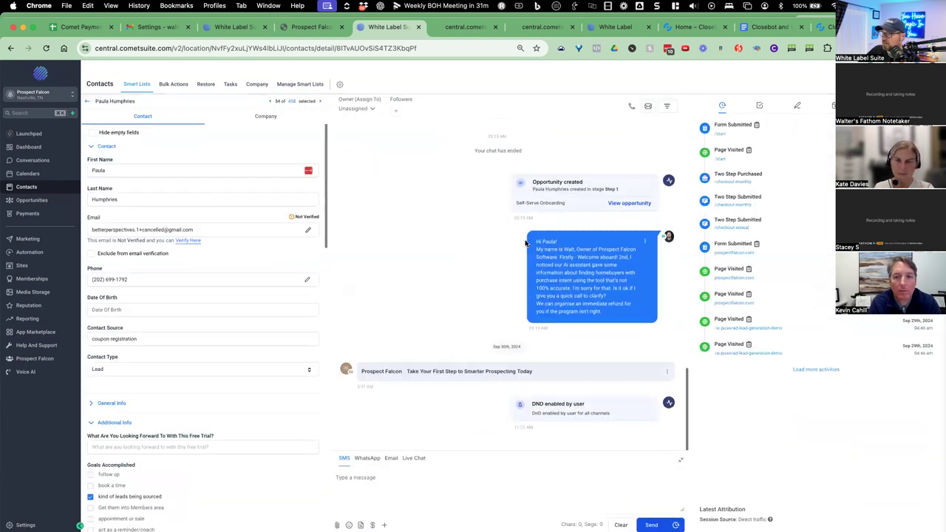
pyautogui.scroll(3, 481, 260)
pyautogui.scroll(10, 481, 260)
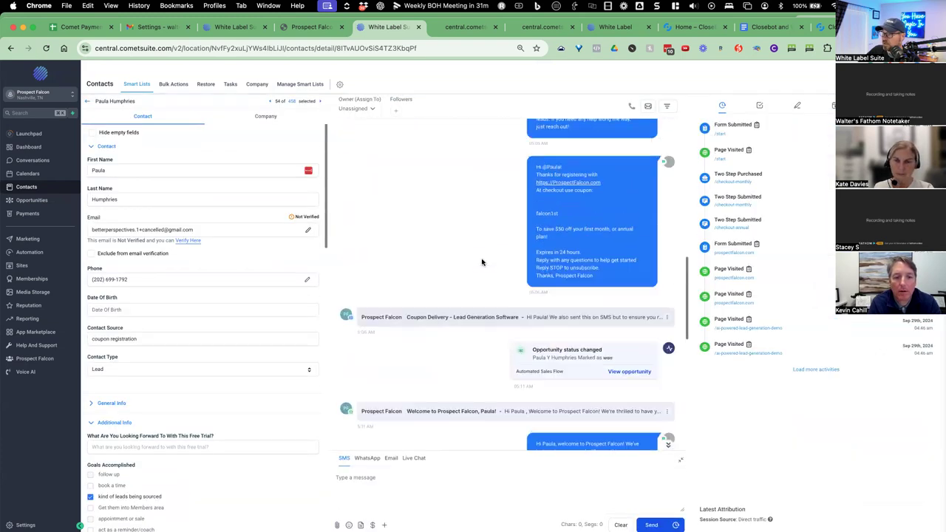
pyautogui.scroll(5, 481, 260)
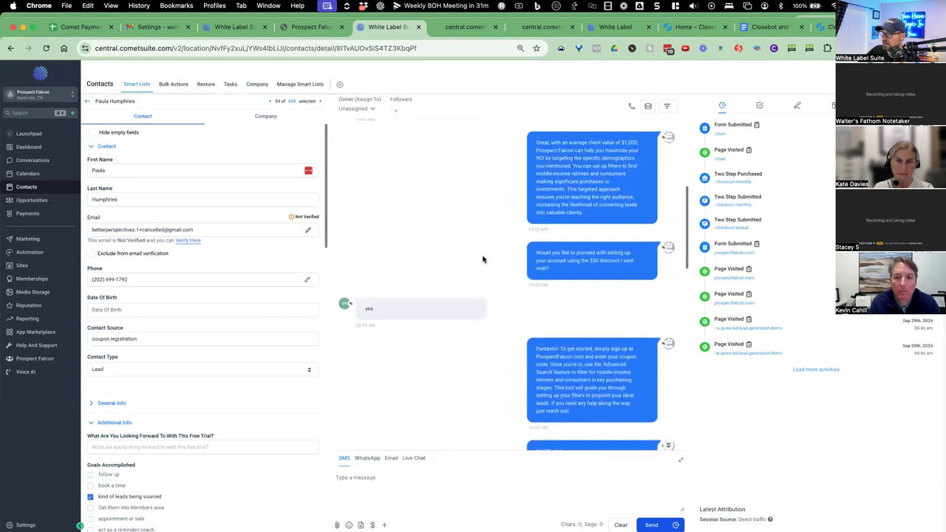
pyautogui.scroll(3, 494, 241)
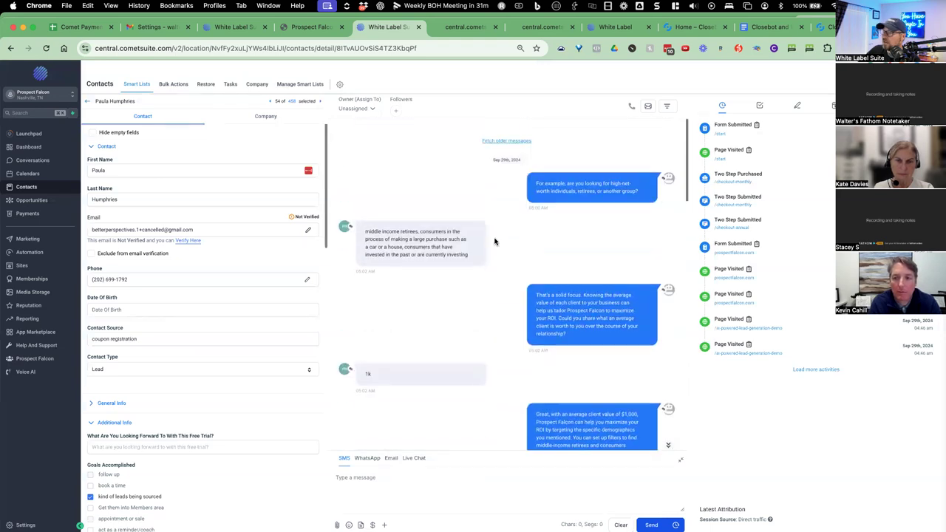
pyautogui.click(496, 140)
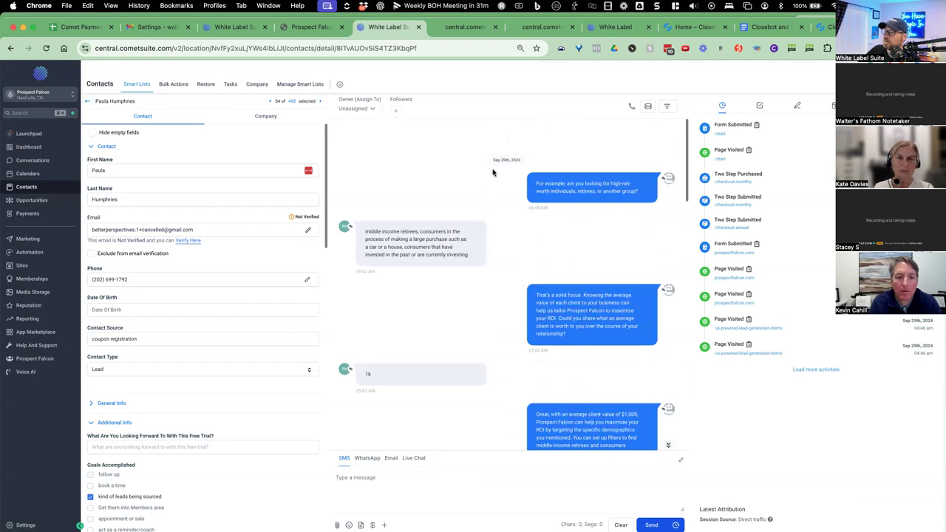
pyautogui.scroll(5, 490, 199)
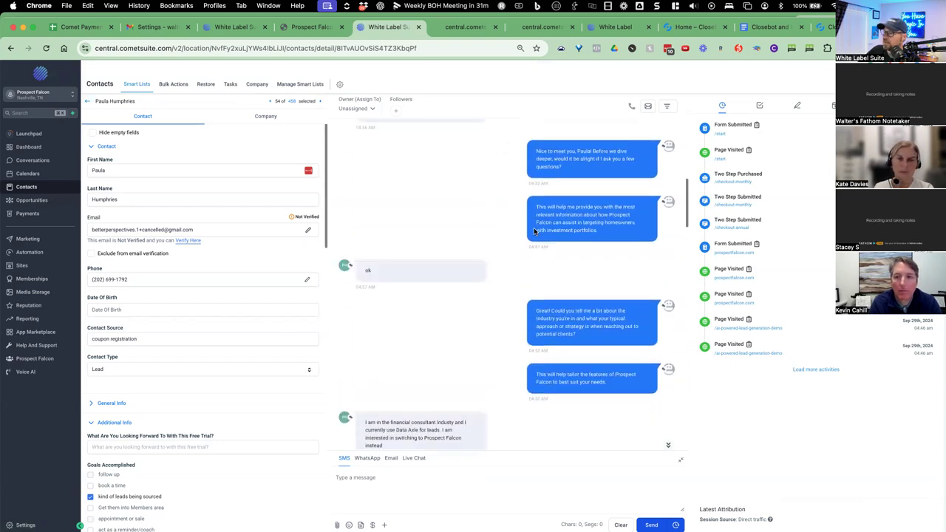
pyautogui.scroll(5, 534, 231)
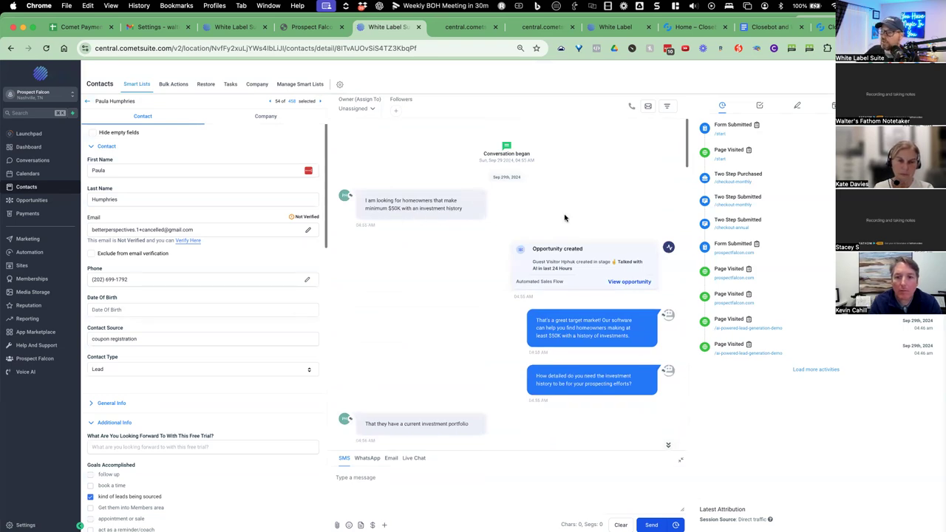
# Read down the bot's SMS conversation to the $50 coupon offer, then return to Closebot.
pyautogui.scroll(-2, 564, 217)
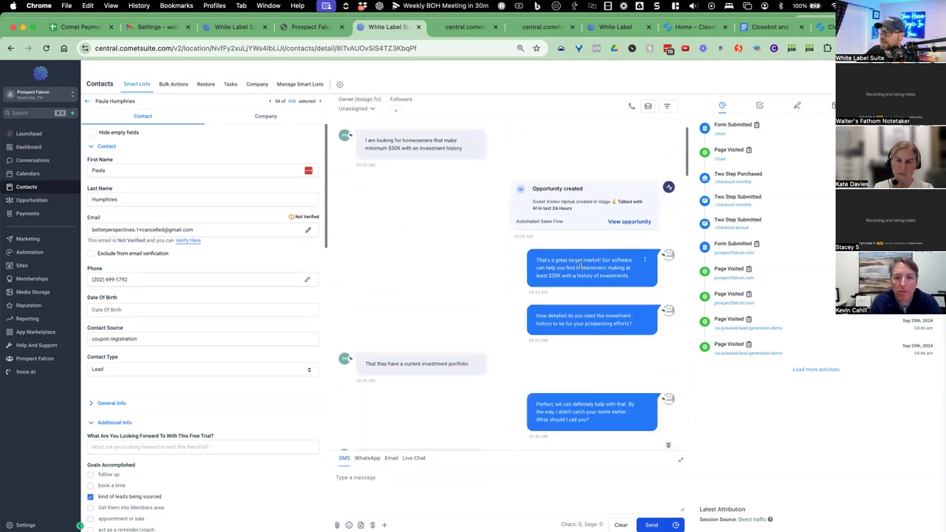
pyautogui.scroll(-1, 593, 262)
pyautogui.scroll(-1, 572, 253)
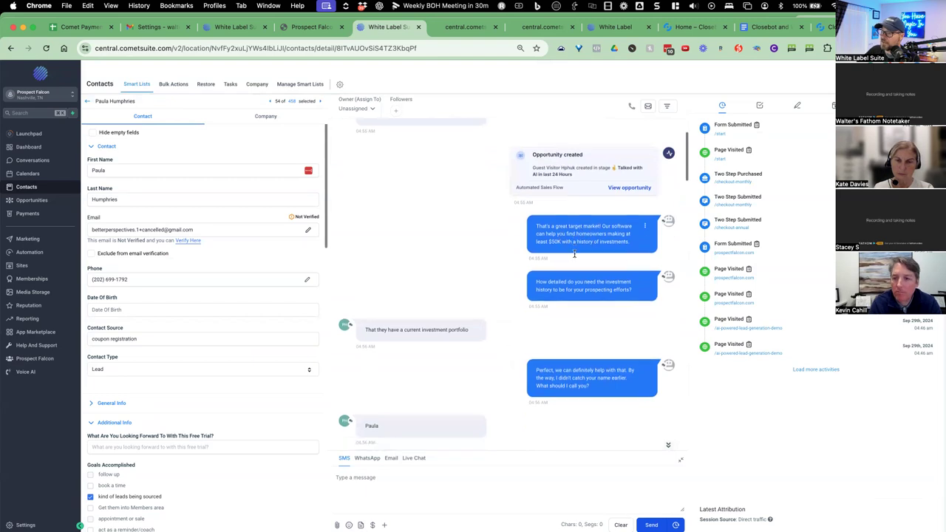
pyautogui.scroll(-1, 582, 250)
pyautogui.scroll(-1, 577, 266)
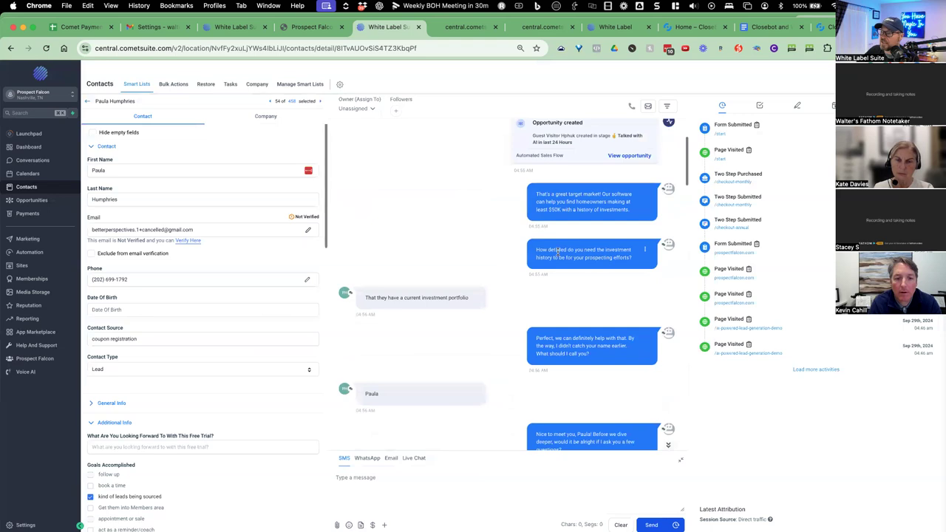
pyautogui.scroll(-1, 604, 256)
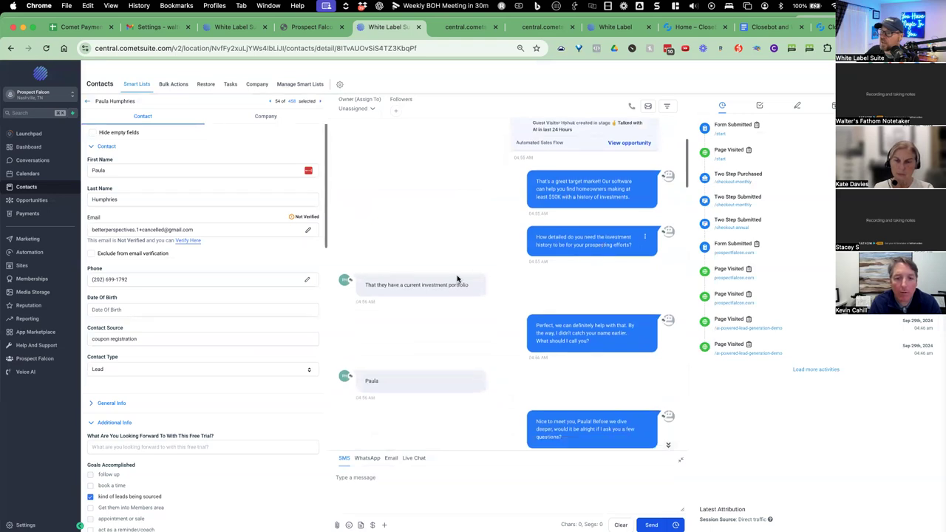
pyautogui.scroll(-1, 416, 281)
pyautogui.scroll(-1, 551, 273)
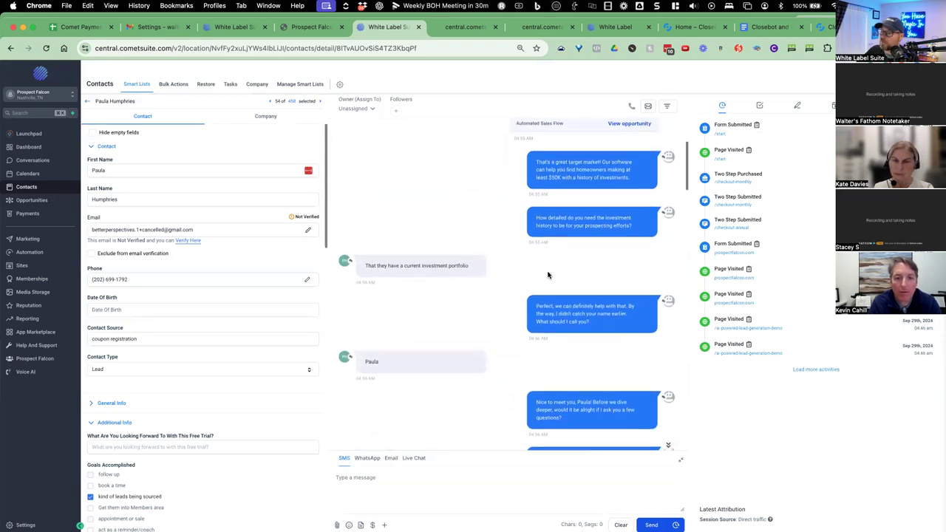
pyautogui.scroll(-1, 606, 300)
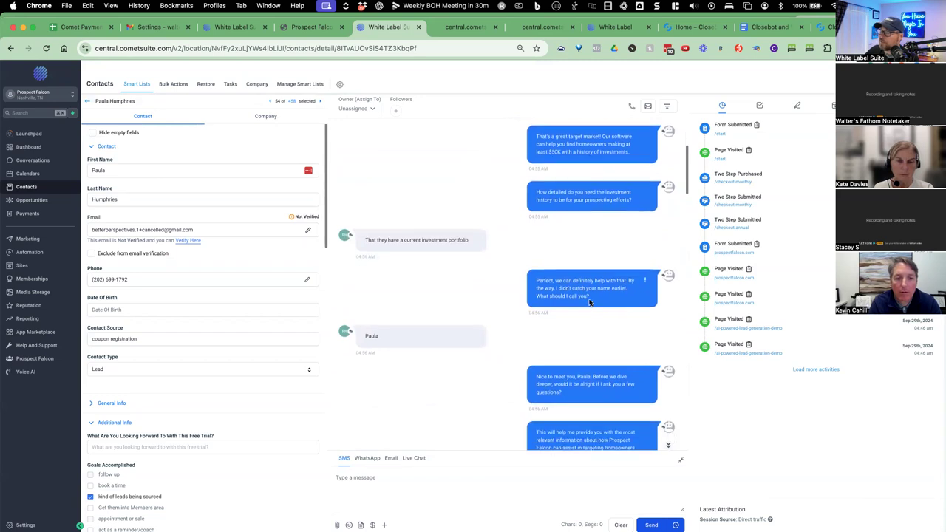
pyautogui.scroll(-3, 492, 313)
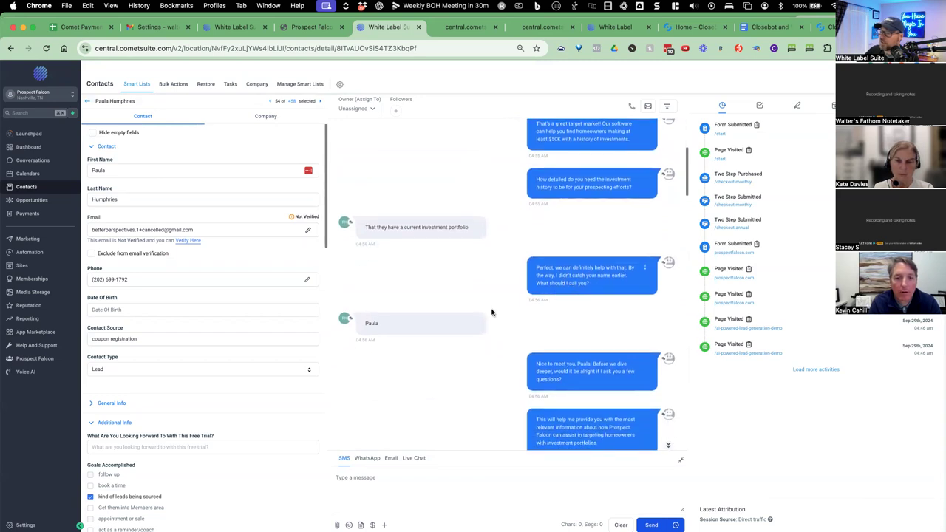
pyautogui.scroll(-2, 607, 337)
pyautogui.scroll(-1, 598, 329)
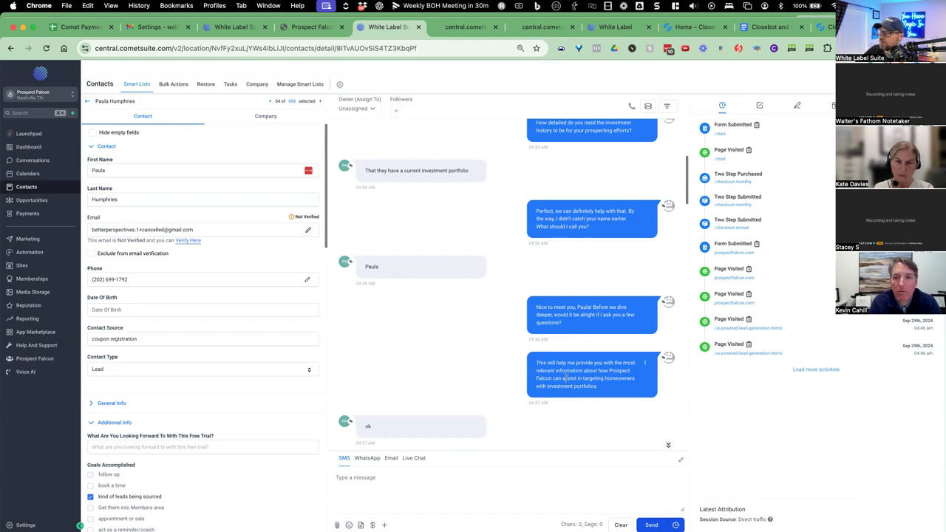
pyautogui.scroll(-5, 566, 378)
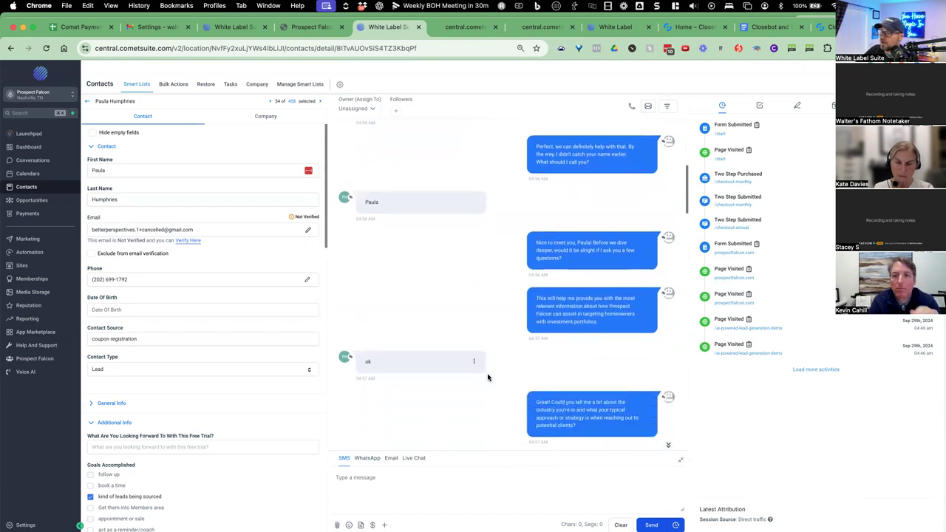
pyautogui.scroll(-2, 488, 378)
pyautogui.scroll(-1, 553, 385)
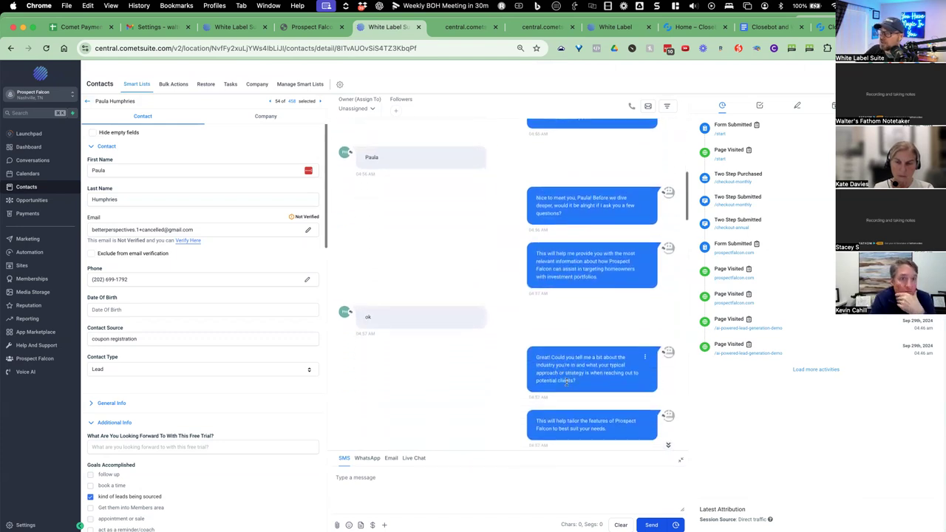
pyautogui.scroll(-1, 569, 375)
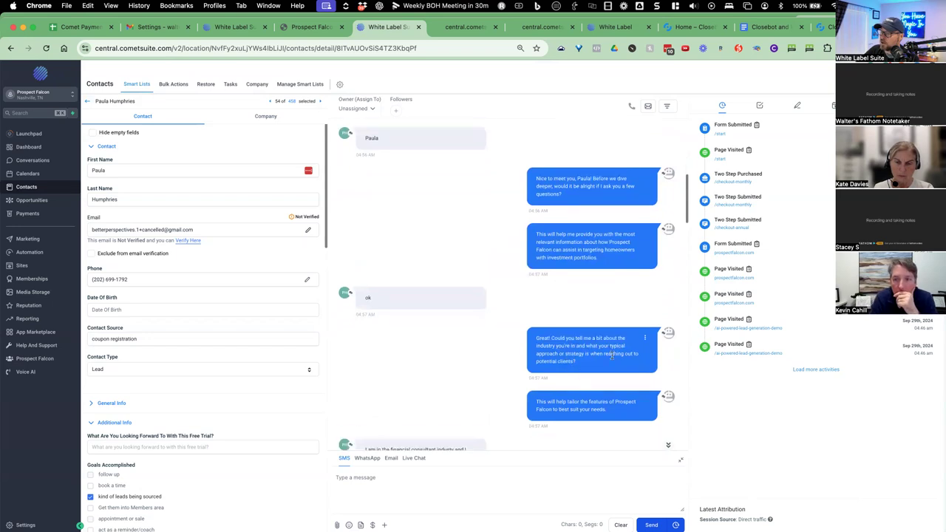
pyautogui.scroll(-2, 573, 371)
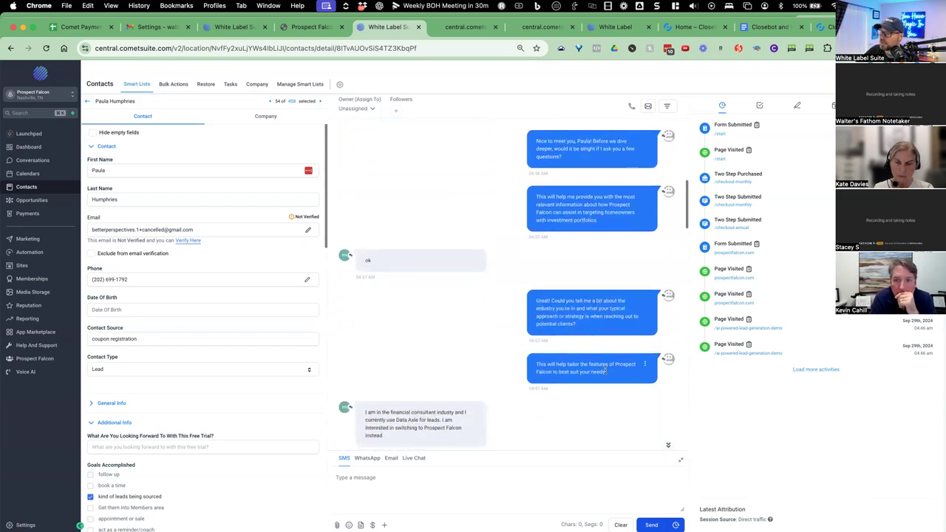
pyautogui.scroll(-2, 565, 377)
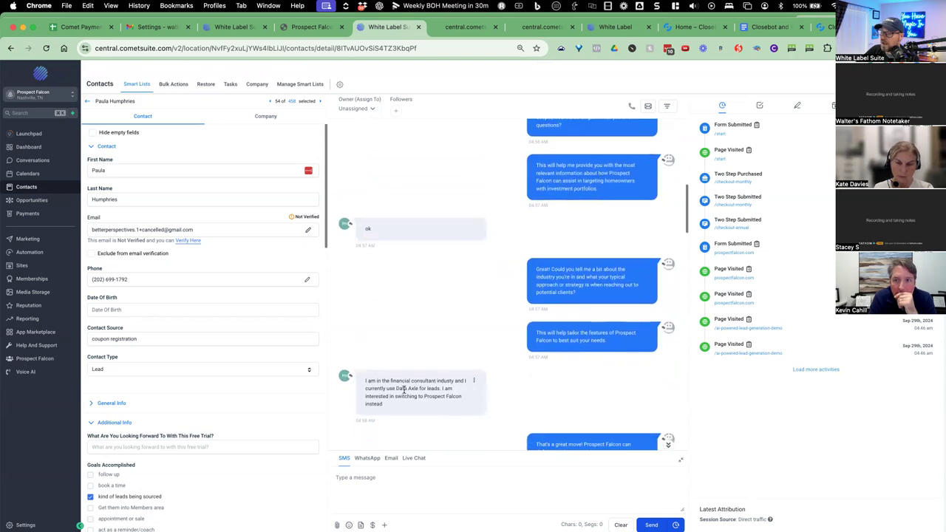
pyautogui.scroll(-1, 423, 381)
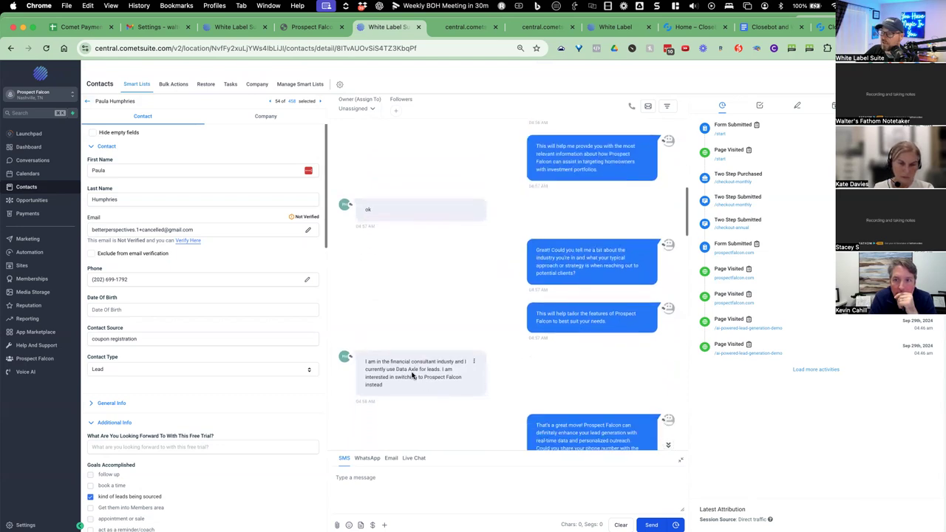
pyautogui.scroll(-1, 413, 376)
pyautogui.scroll(-2, 458, 375)
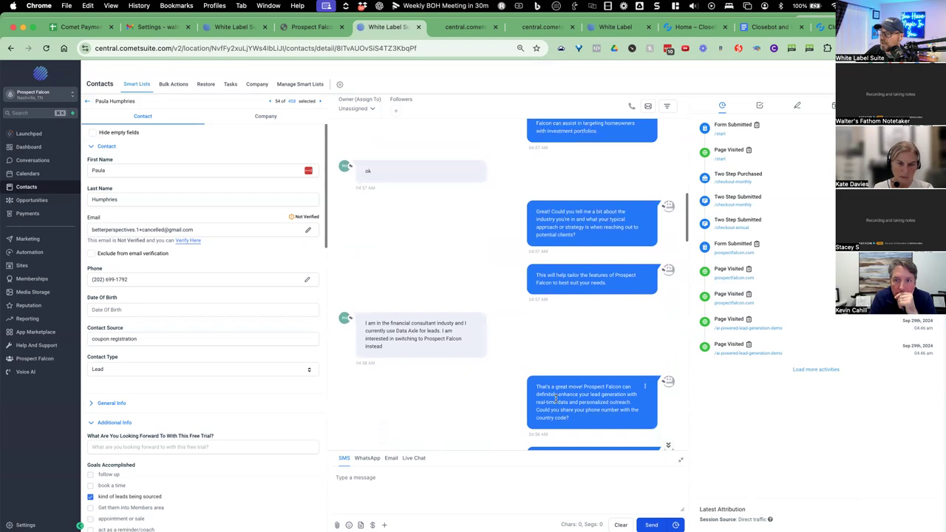
pyautogui.scroll(-1, 582, 392)
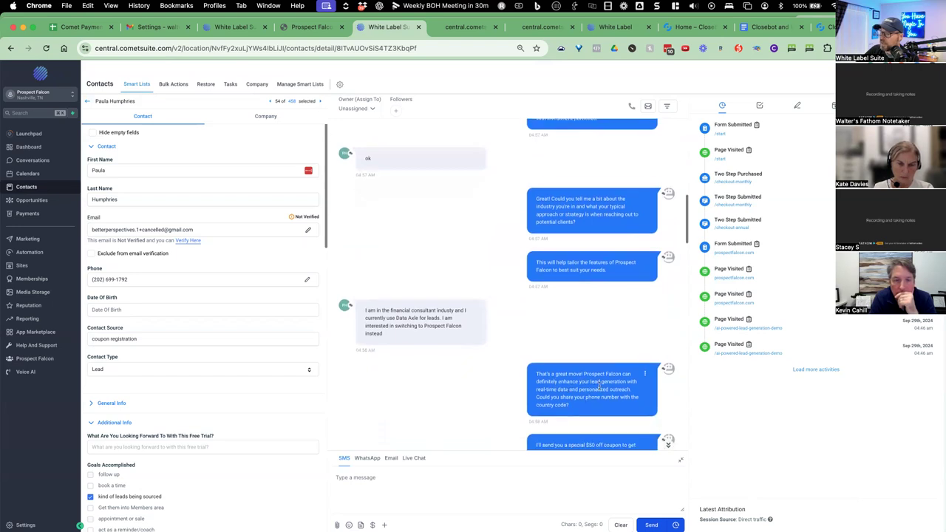
pyautogui.scroll(-1, 584, 385)
pyautogui.scroll(-1, 586, 382)
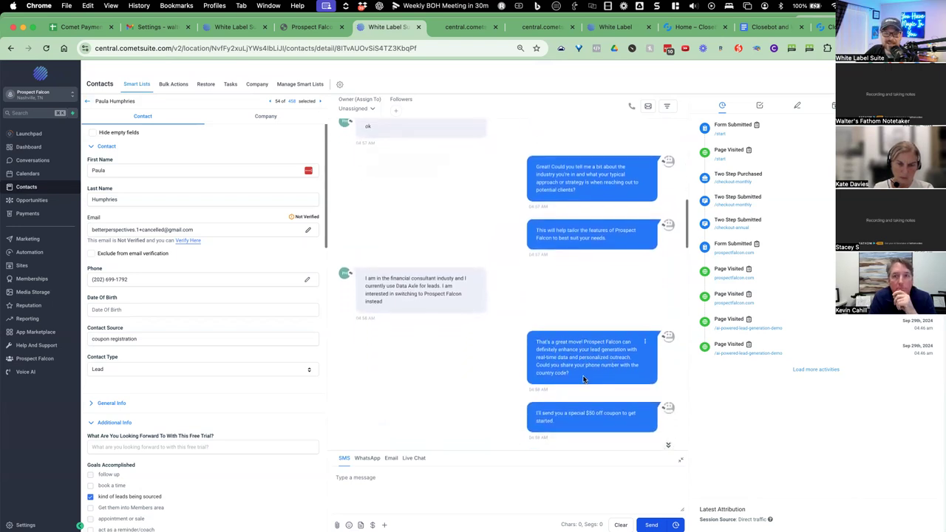
pyautogui.scroll(-4, 594, 343)
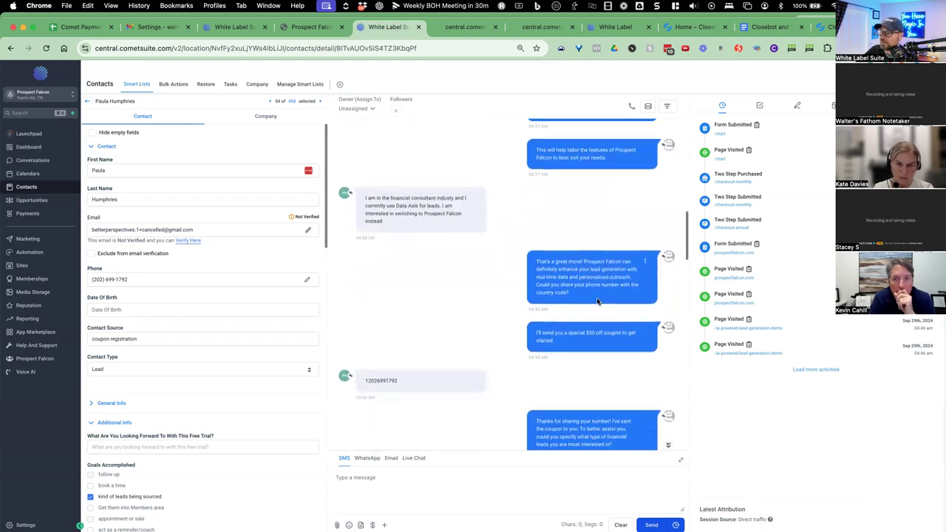
pyautogui.scroll(-1, 591, 300)
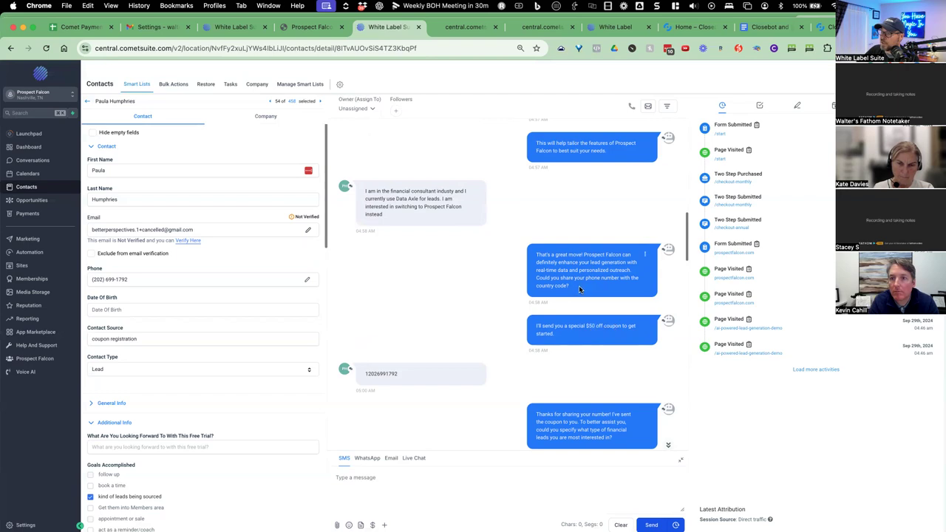
pyautogui.scroll(-2, 459, 379)
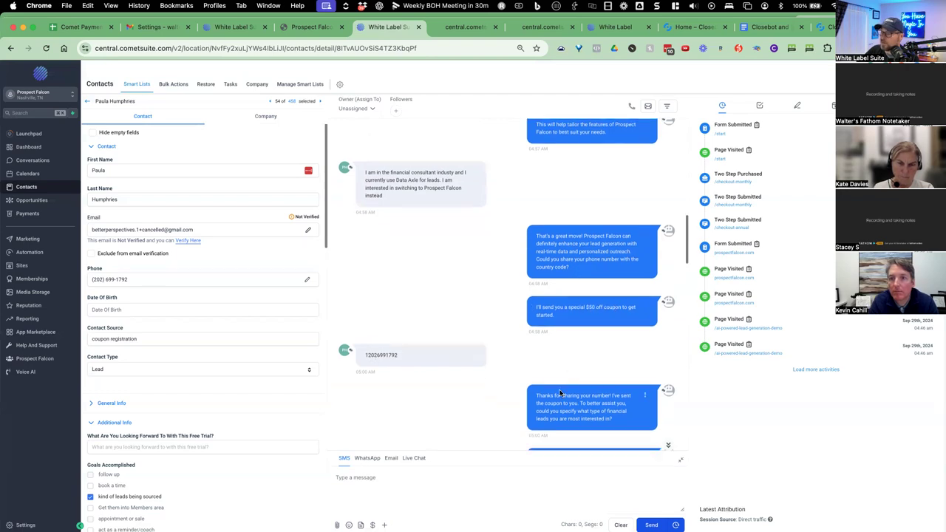
pyautogui.scroll(-2, 605, 366)
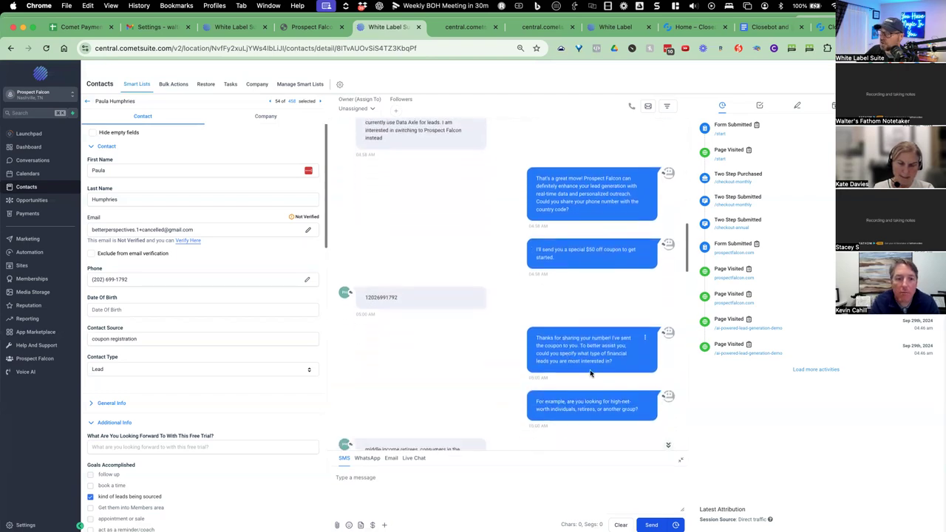
pyautogui.scroll(-2, 593, 389)
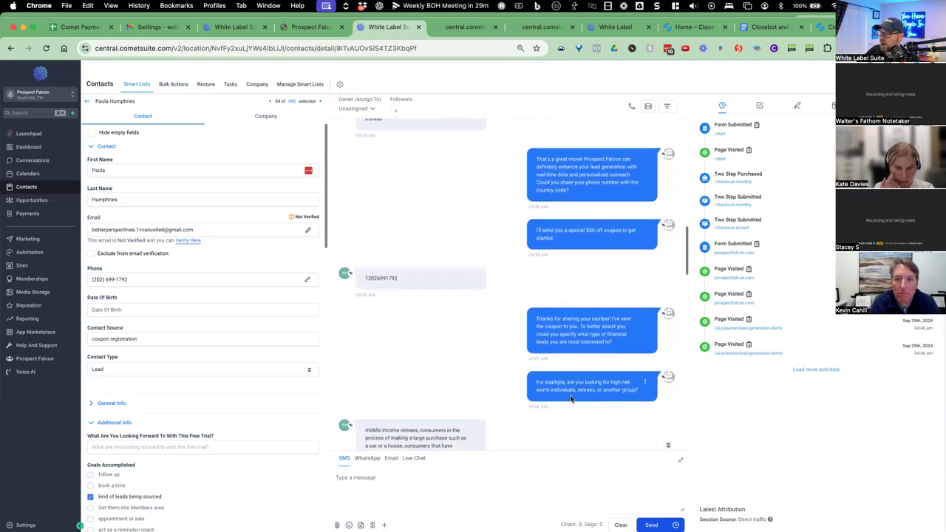
pyautogui.scroll(-1, 630, 379)
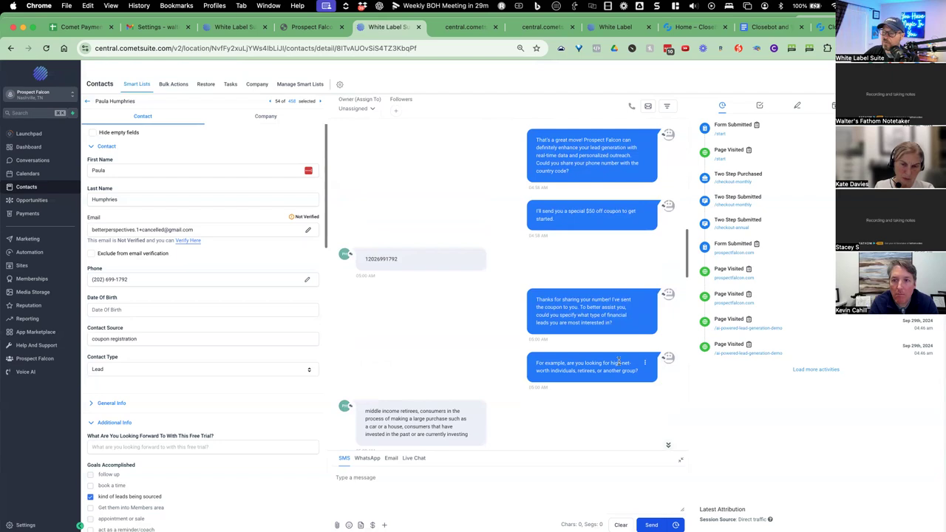
pyautogui.scroll(-3, 435, 407)
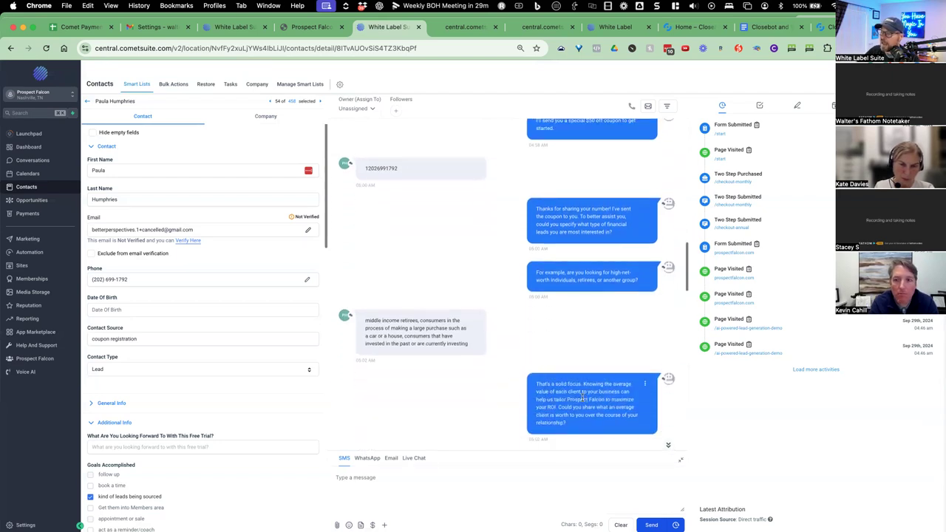
pyautogui.scroll(-2, 582, 396)
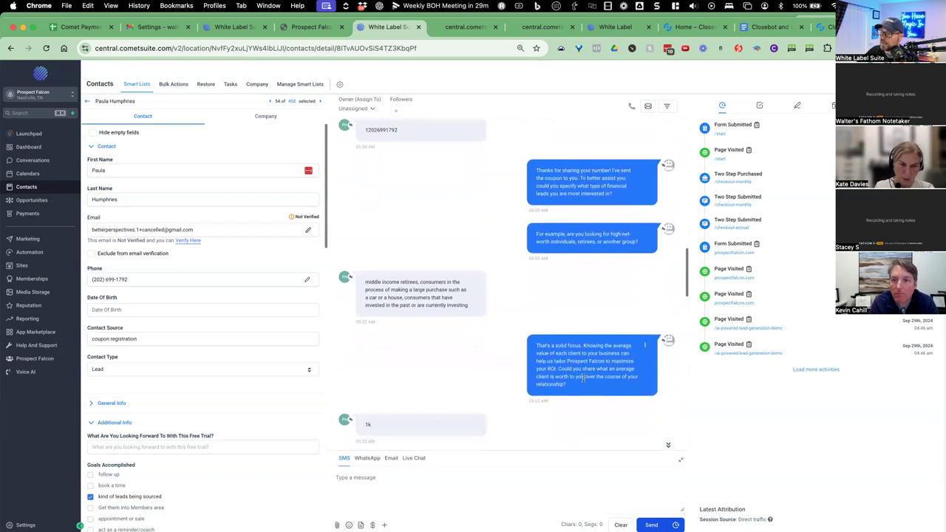
pyautogui.scroll(-1, 582, 377)
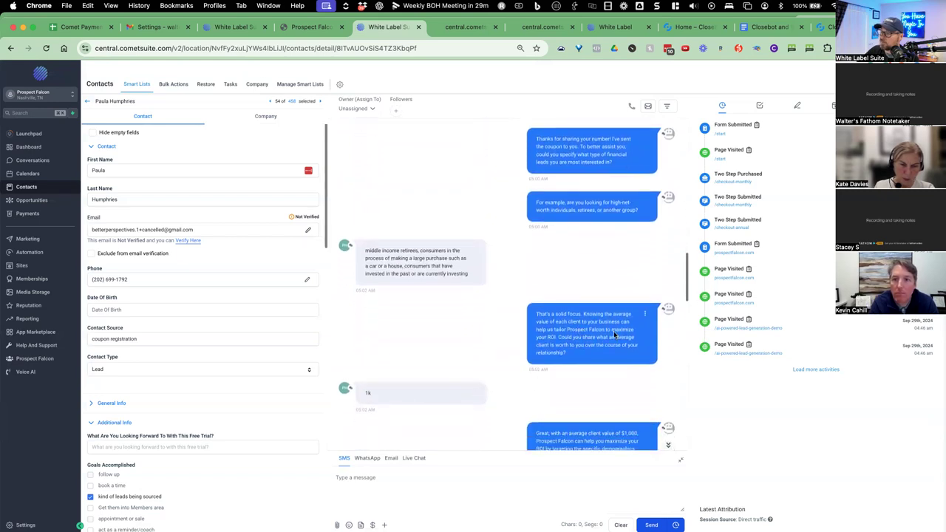
pyautogui.scroll(-2, 570, 396)
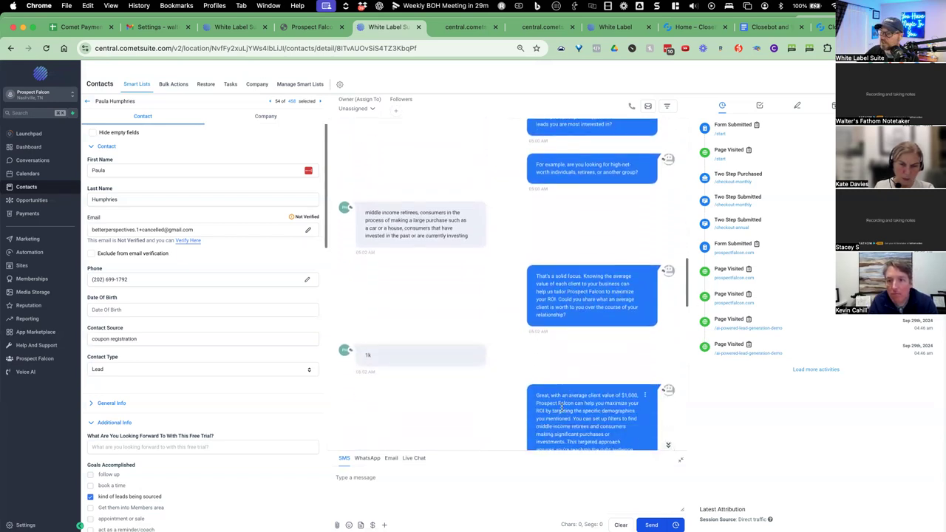
pyautogui.scroll(-1, 628, 390)
pyautogui.scroll(-1, 603, 394)
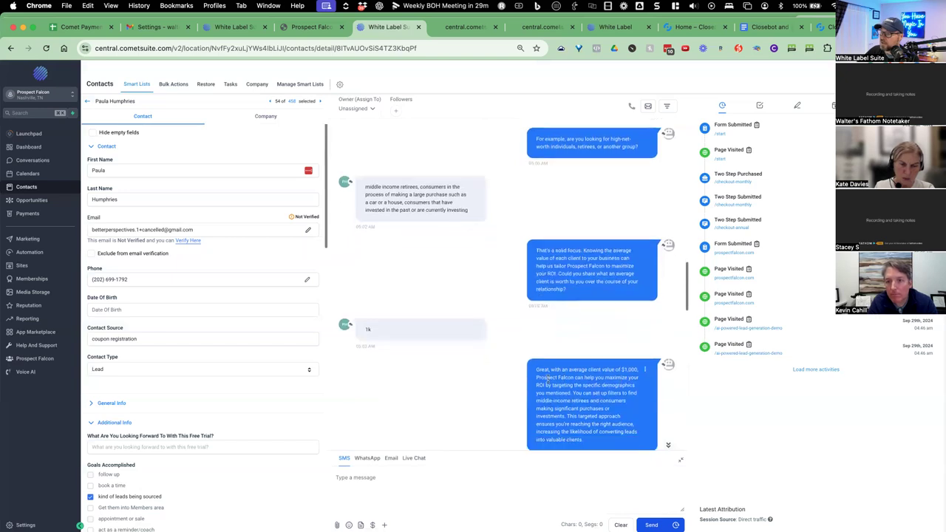
pyautogui.scroll(-1, 611, 382)
pyautogui.scroll(-1, 570, 386)
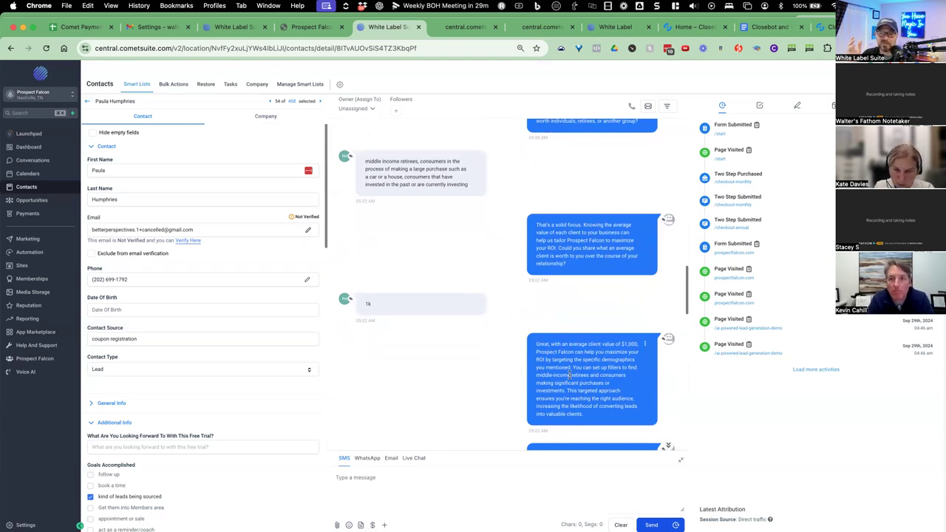
pyautogui.scroll(-5, 568, 370)
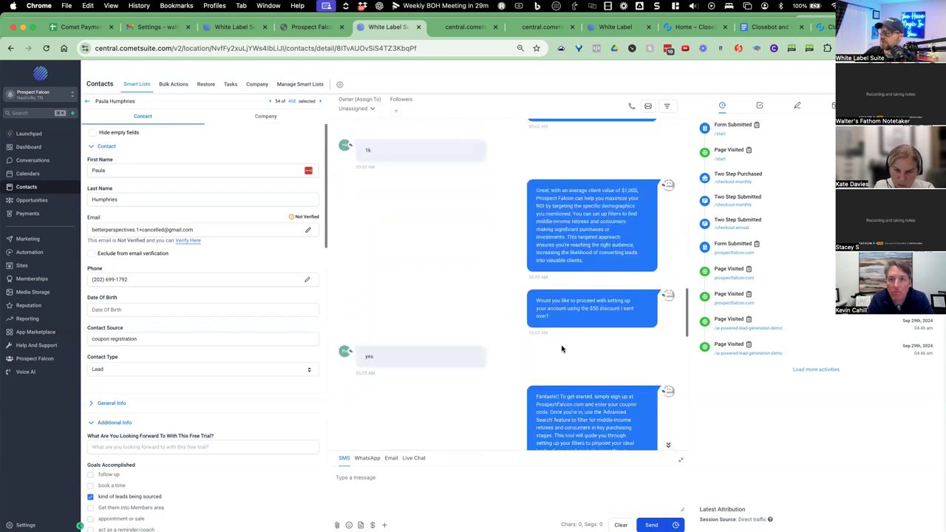
pyautogui.scroll(-2, 567, 322)
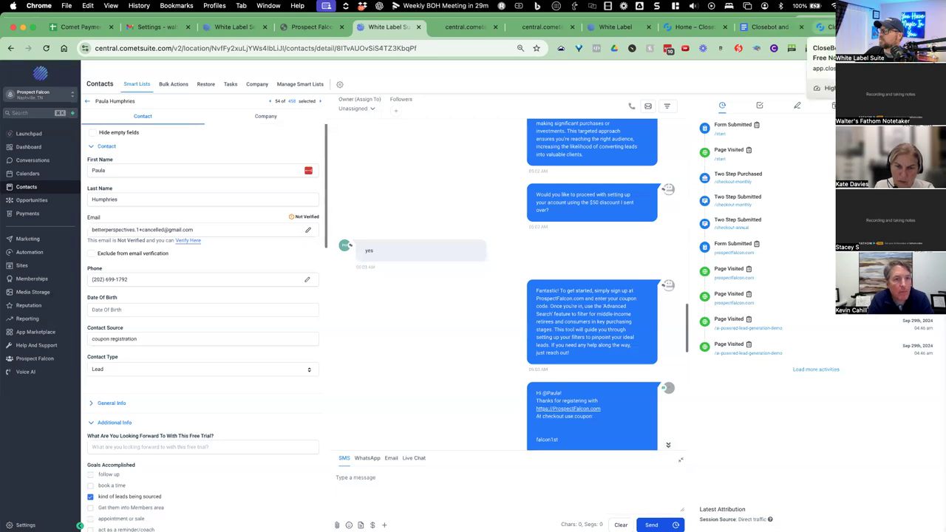
pyautogui.click(824, 27)
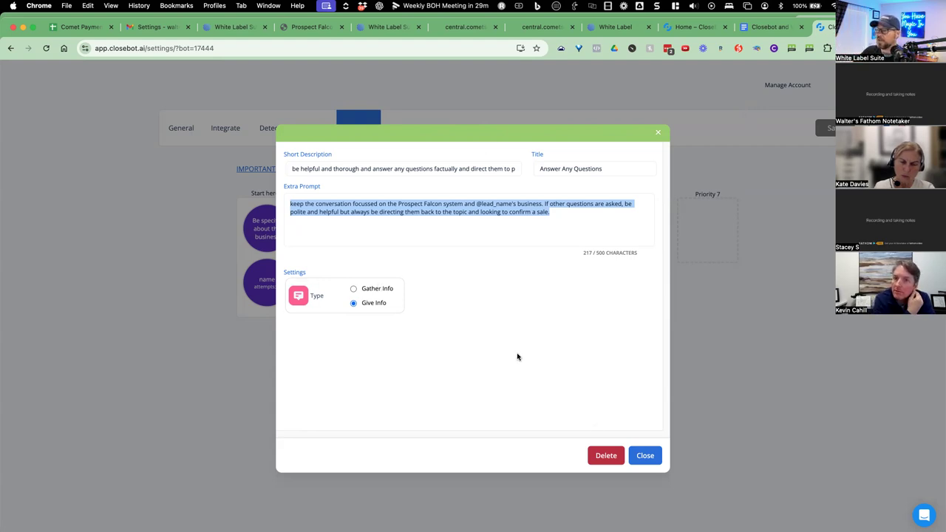
# Close Answer Any Questions and open the Redirect to sale objective, selecting its title.
pyautogui.click(597, 267)
pyautogui.press('Escape')
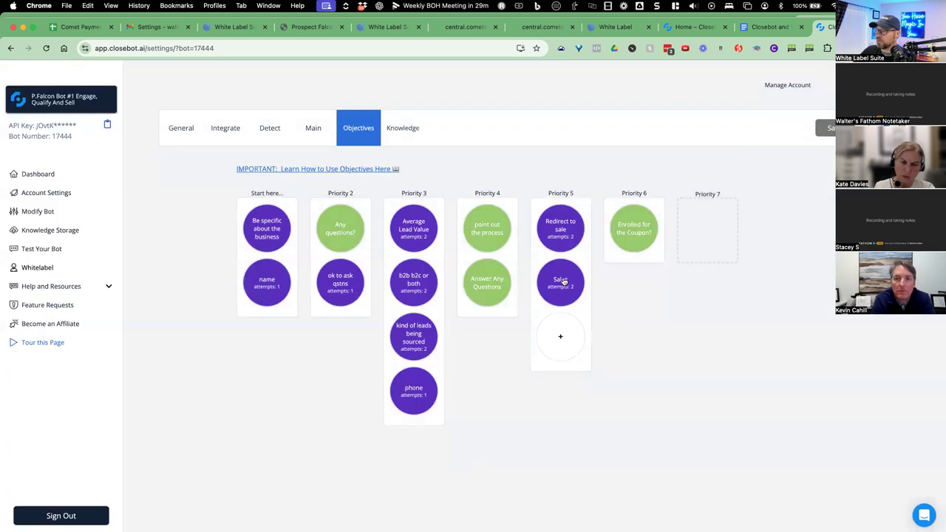
pyautogui.click(567, 234)
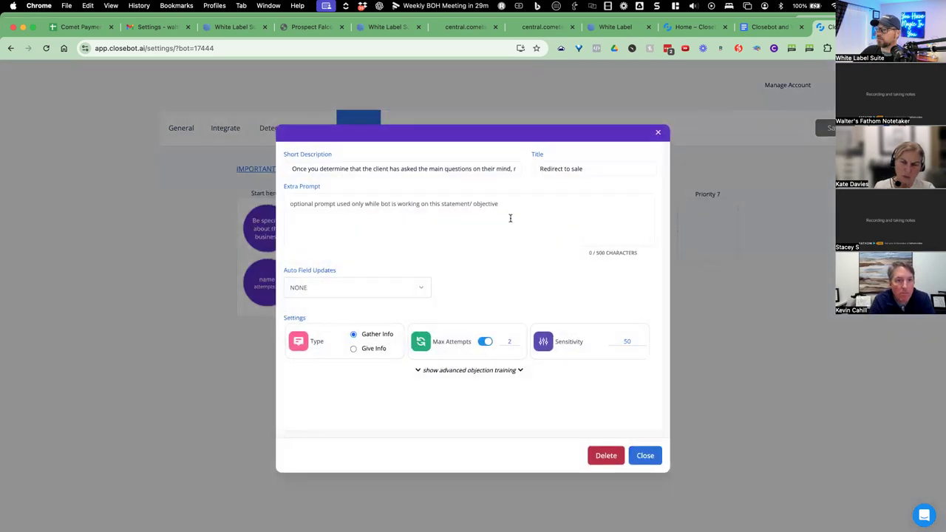
pyautogui.moveTo(539, 169); pyautogui.dragTo(591, 169)
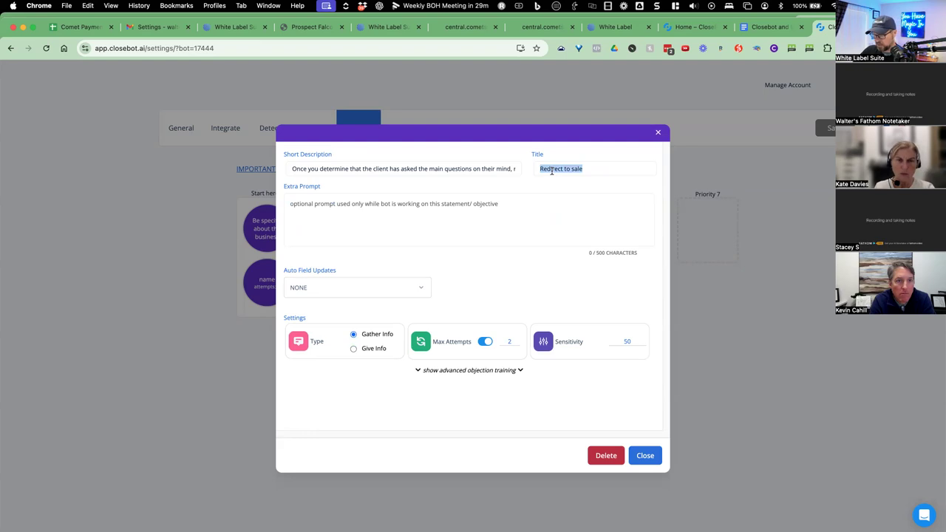
# Add the heading '11. Redirect to sale' below objective 10 in the Doc.
pyautogui.click(768, 26)
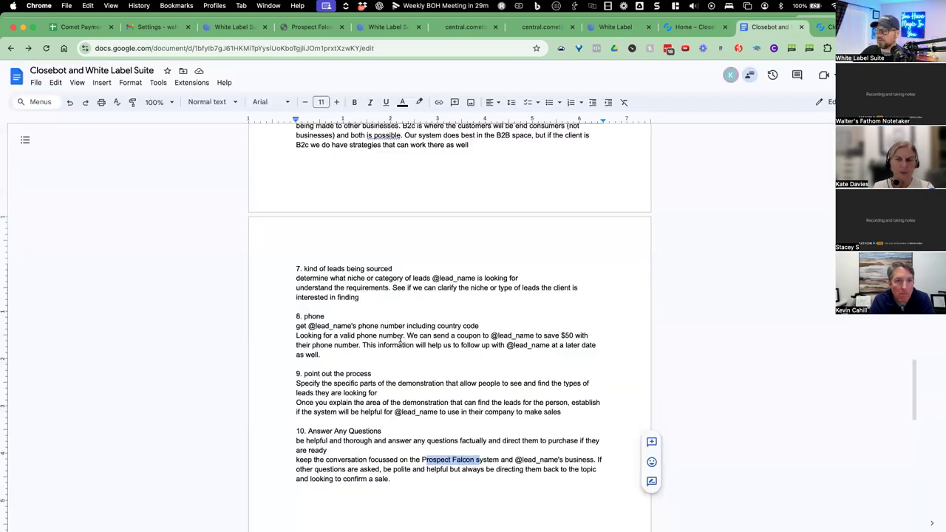
pyautogui.scroll(-1, 381, 442)
pyautogui.click(392, 452)
pyautogui.press('Return')
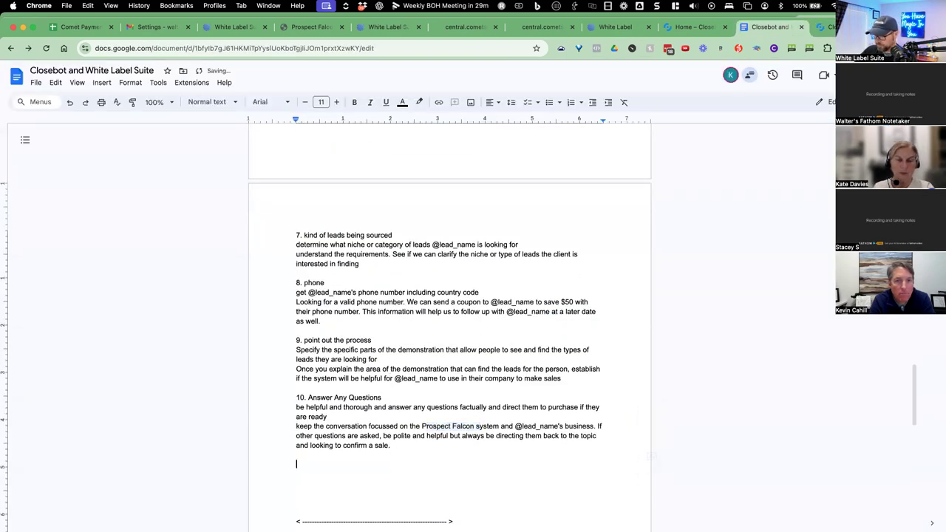
pyautogui.write('11. Redirect to sale')
pyautogui.press('Return')
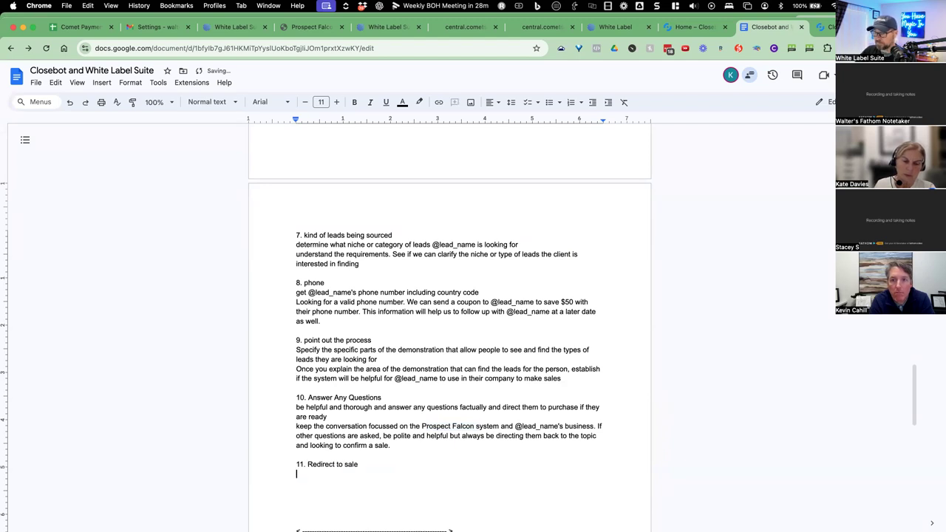
# Paste the Redirect to sale short description under item 11 and check its extra prompt.
pyautogui.hotkey('ctrl', 'Tab')
pyautogui.tripleClick(432, 168)
pyautogui.hotkey('ctrl', 'c')
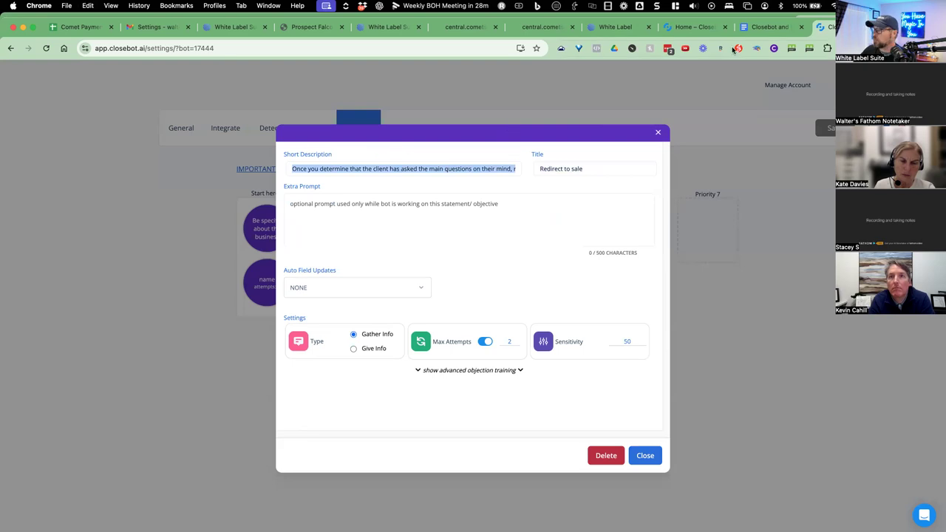
pyautogui.click(768, 27)
pyautogui.hotkey('ctrl', 'v')
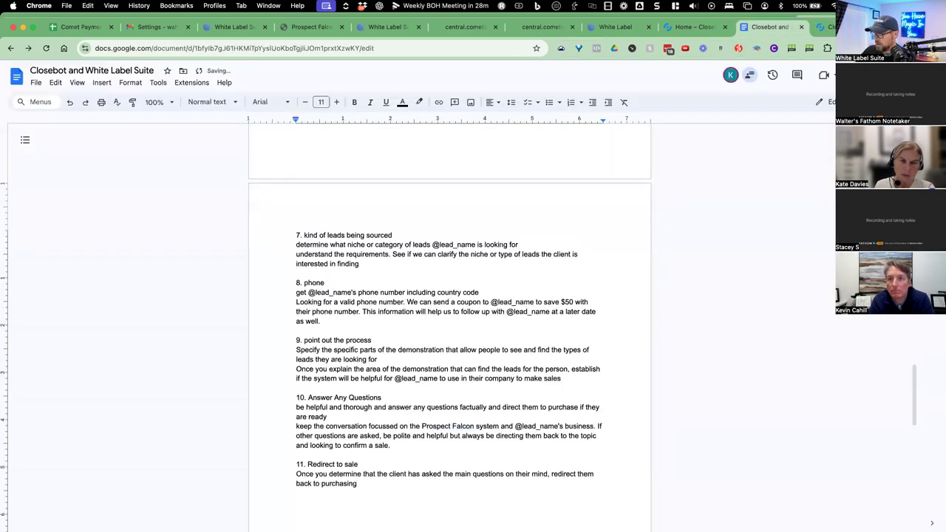
pyautogui.click(822, 26)
pyautogui.click(397, 207)
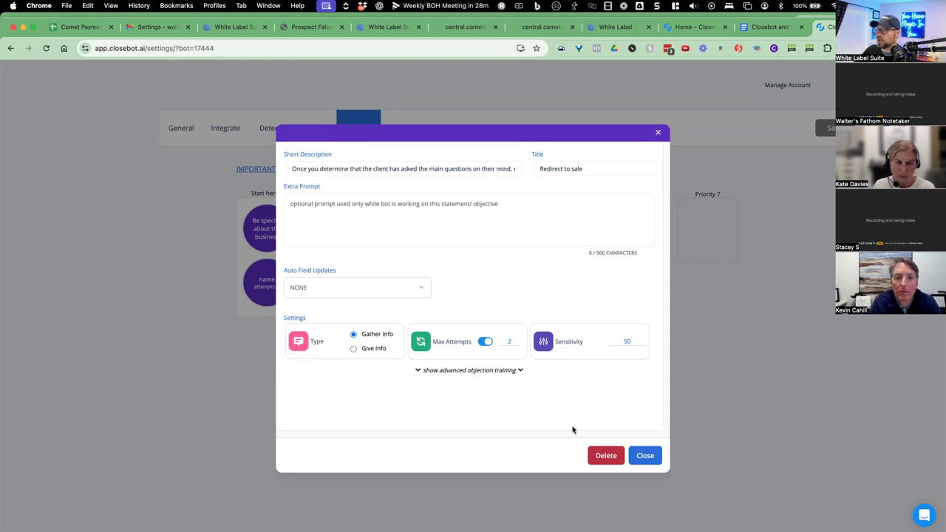
# Open the Sales objective, then mark item 11 '(no extra info)' and add heading '12. Sales'.
pyautogui.click(655, 449)
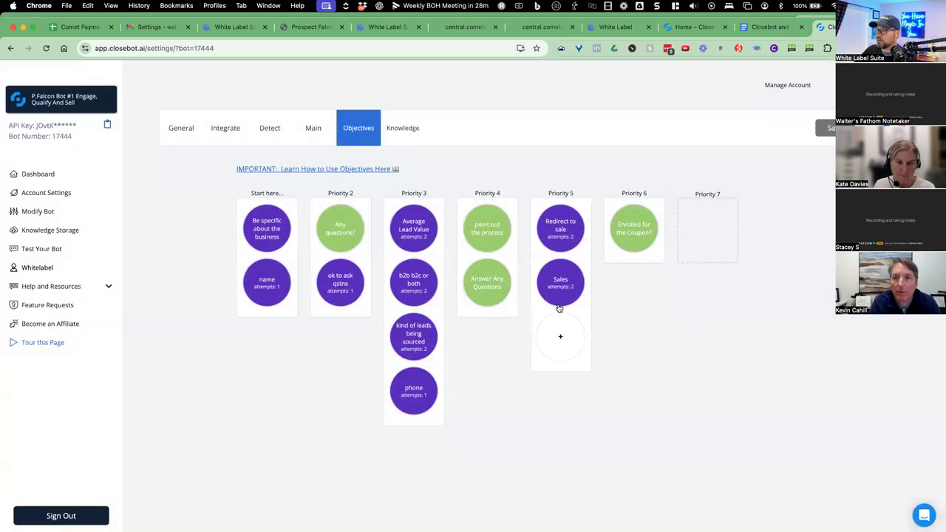
pyautogui.click(560, 294)
pyautogui.doubleClick(558, 172)
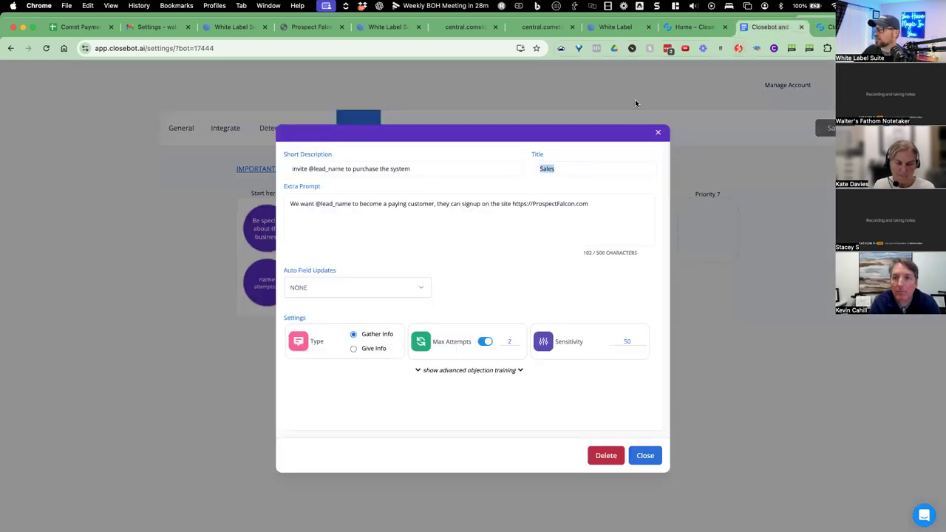
pyautogui.hotkey('ctrl', 'shift', 'Tab')
pyautogui.press('Return')
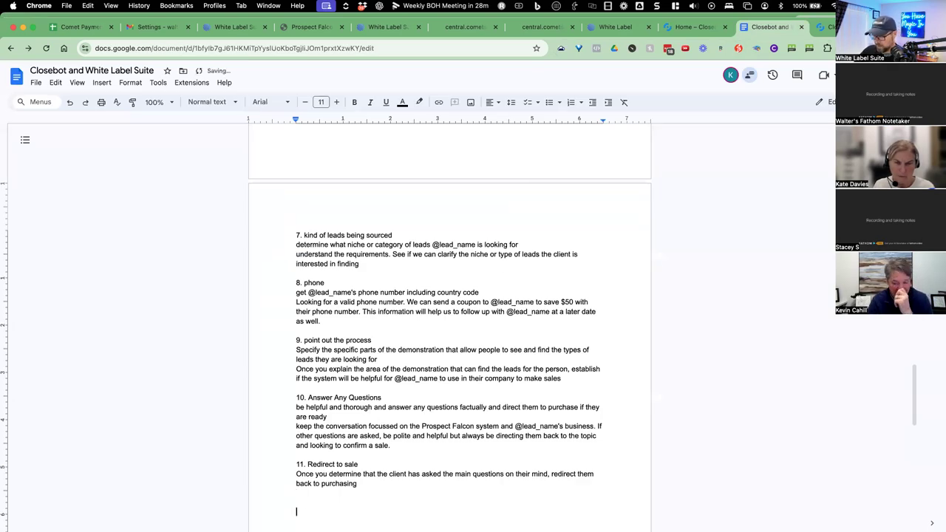
pyautogui.write('(no extra info)')
pyautogui.press('Return')
pyautogui.press('Return')
pyautogui.write('12')
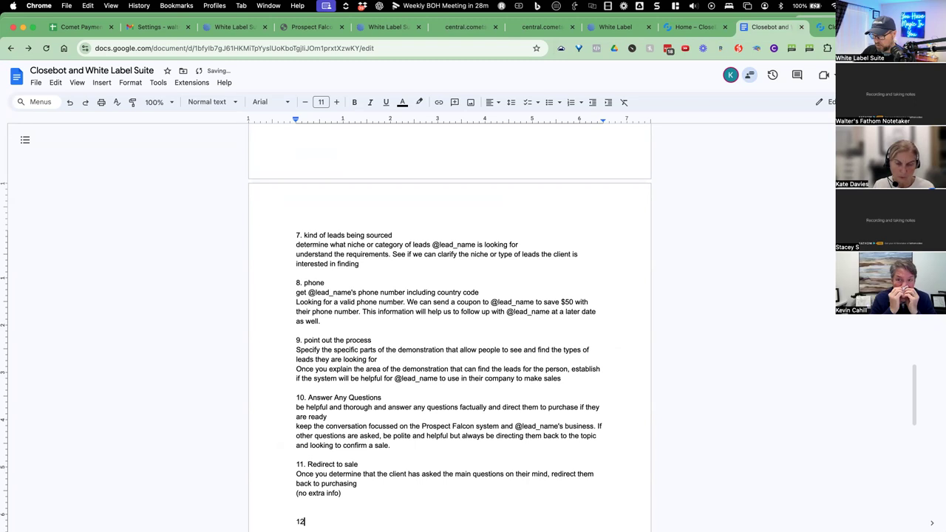
pyautogui.write('. Sales')
pyautogui.press('Return')
# Copy the Sales short description into the Doc under 12. Sales.
pyautogui.scroll(-1, 517, 332)
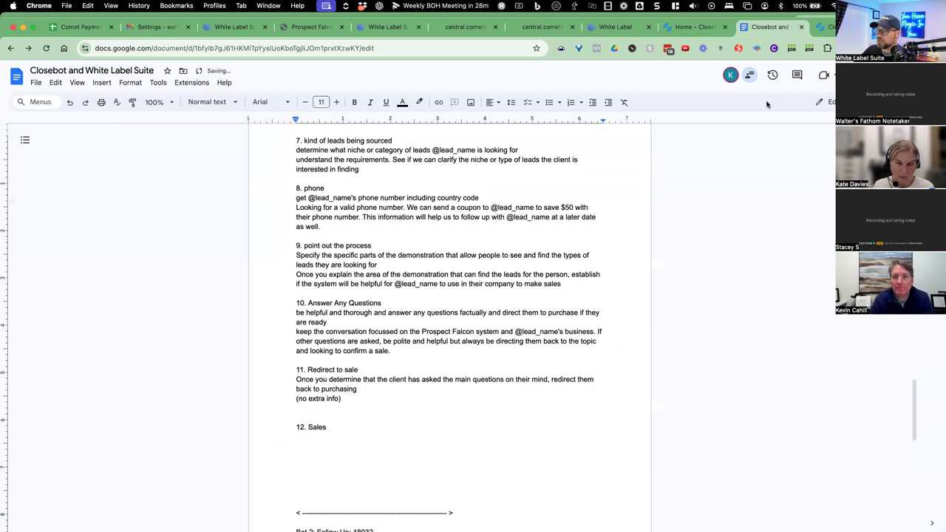
pyautogui.click(824, 26)
pyautogui.click(422, 164)
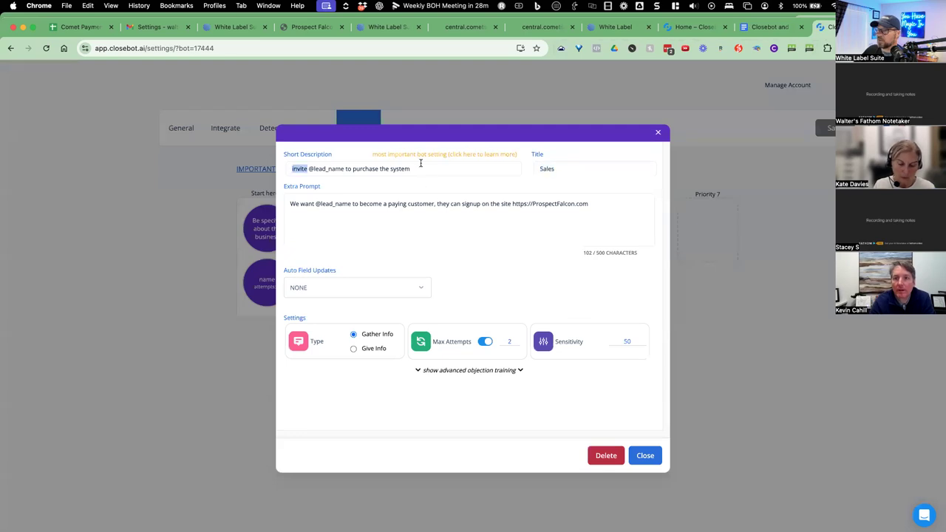
pyautogui.press('super+a')
pyautogui.press('super+c')
pyautogui.press('super+alt+Left')
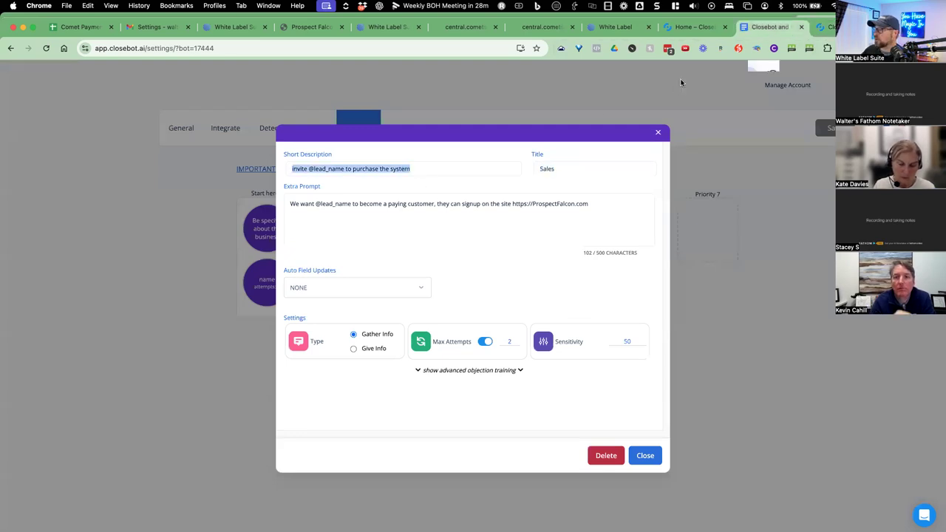
pyautogui.press('super+v')
pyautogui.press('Return')
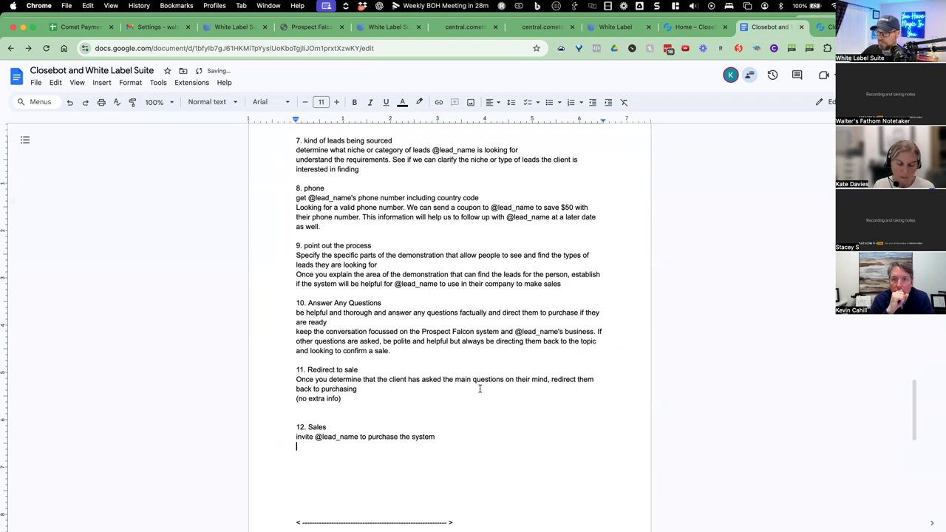
# Copy the Sales extra prompt into the Doc below its description.
pyautogui.click(827, 30)
pyautogui.click(358, 199)
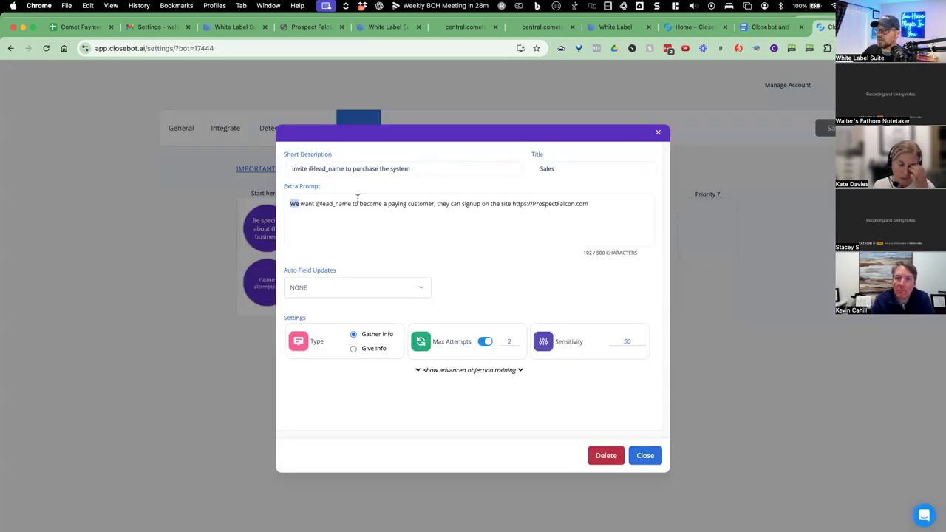
pyautogui.press('super+a')
pyautogui.press('super+c')
pyautogui.press('super+alt+Left')
pyautogui.press('super+v')
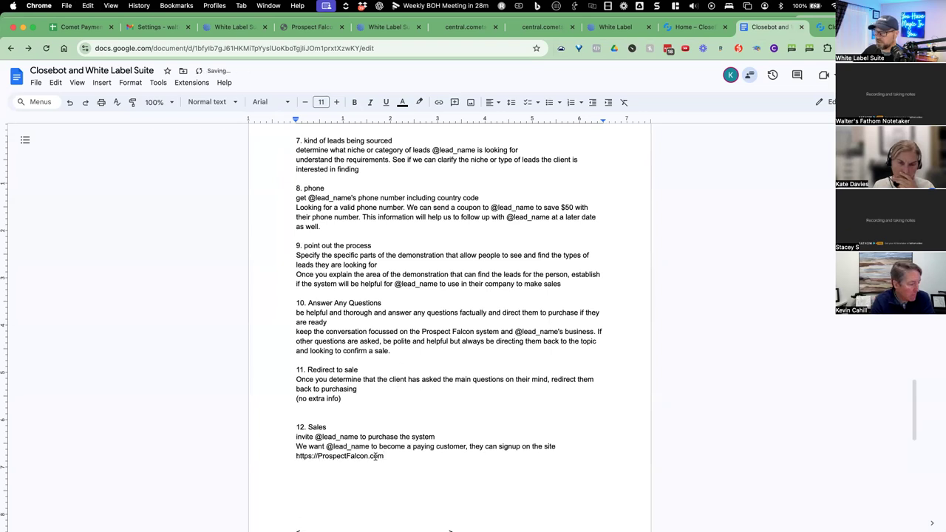
pyautogui.press('Return')
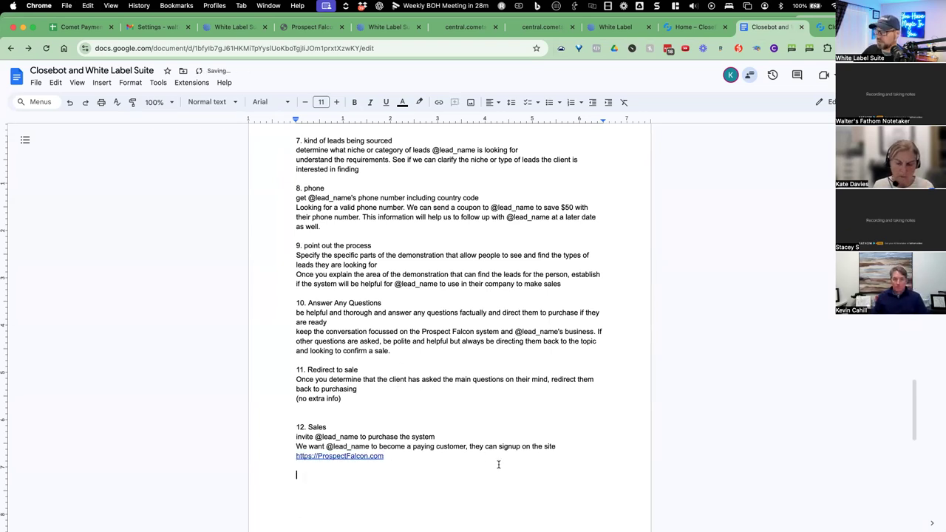
# Replace the ProspectFalcon link in the prompt with the placeholder '(your website.com )'.
pyautogui.moveTo(555, 446); pyautogui.dragTo(554, 456)
pyautogui.press('BackSpace')
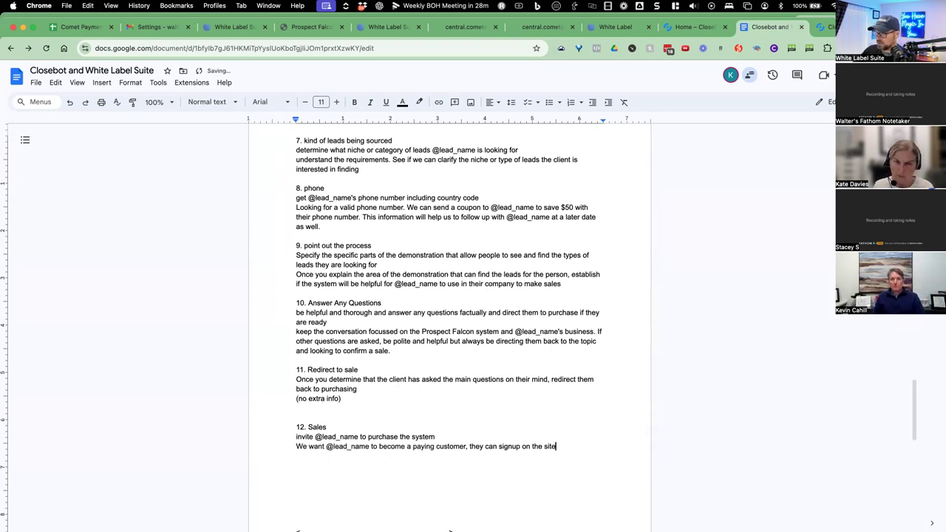
pyautogui.write('(your website')
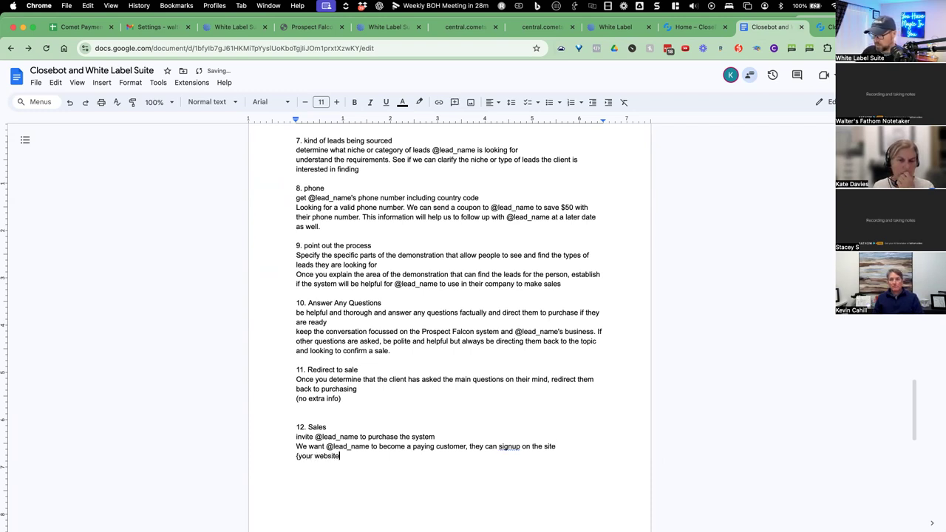
pyautogui.write('.com )')
pyautogui.press('Return')
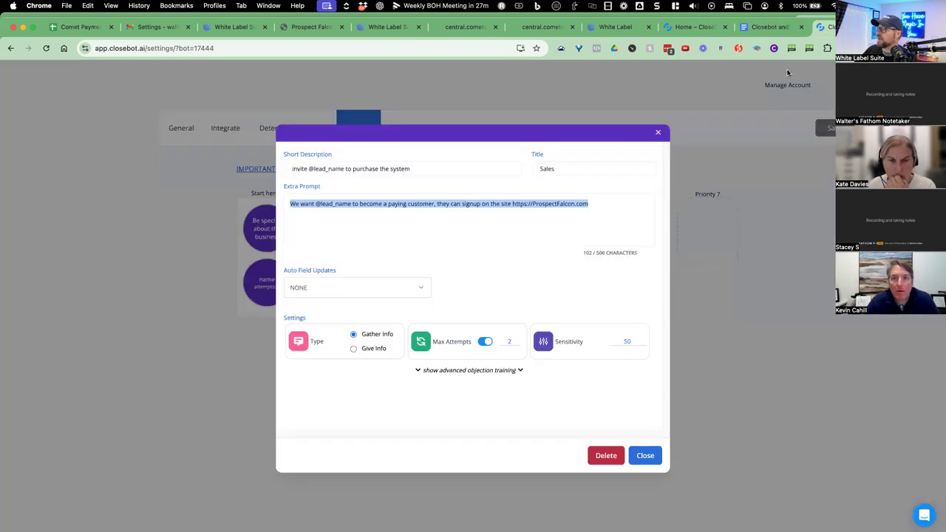
pyautogui.click(826, 26)
# Add '13. Enrolled for the Coupon?' to the Doc using the objective's copied title.
pyautogui.click(643, 458)
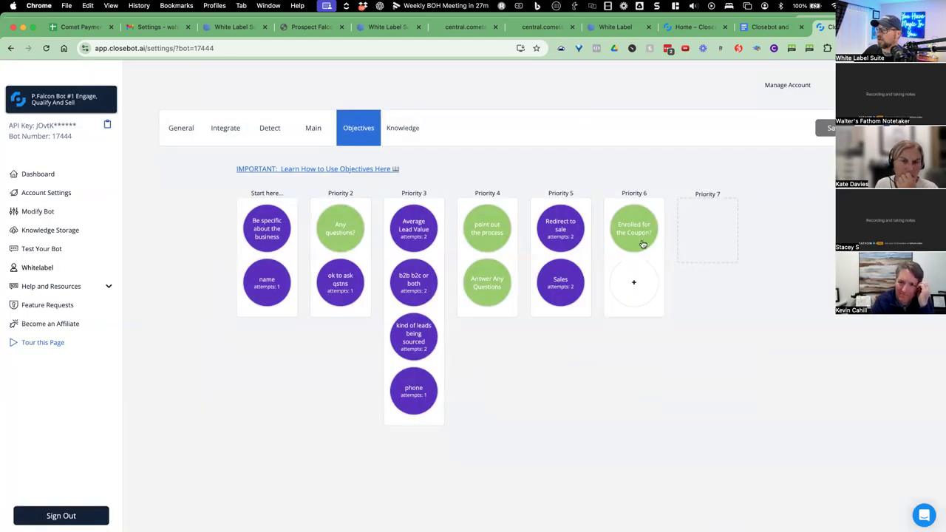
pyautogui.click(643, 244)
pyautogui.doubleClick(556, 167)
pyautogui.tripleClick(576, 169)
pyautogui.hotkey('ctrl', 'shift', 'Tab')
pyautogui.write('13.')
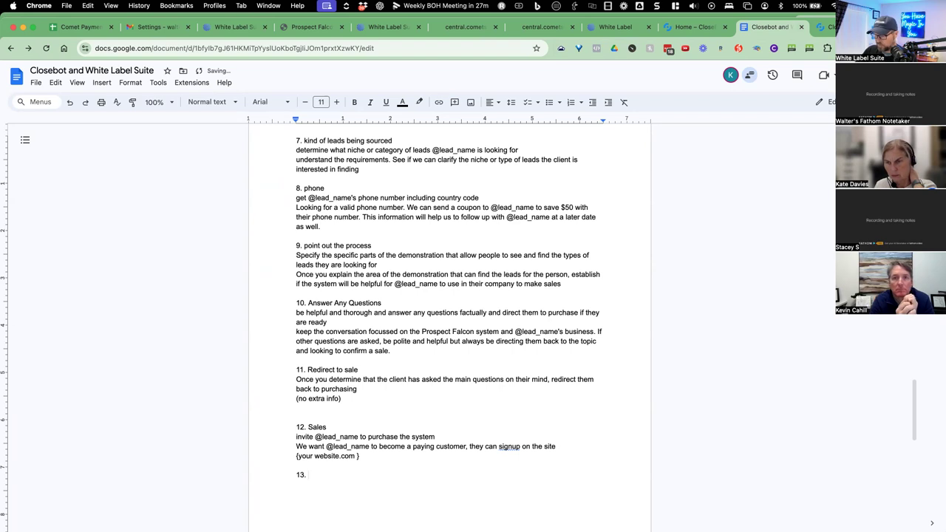
pyautogui.press('super+v')
pyautogui.press('Return')
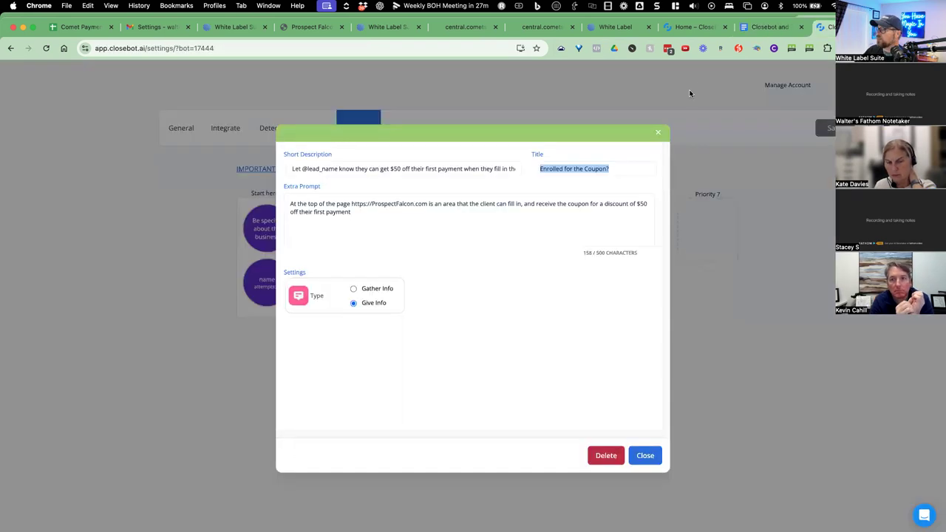
# Paste the coupon objective's $50-off short description under item 13.
pyautogui.hotkey('ctrl', 'Tab')
pyautogui.tripleClick(428, 164)
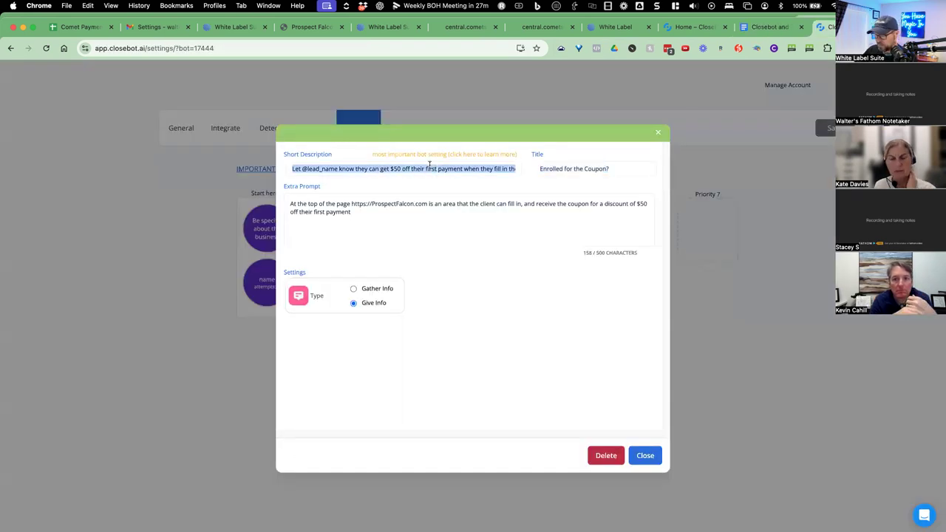
pyautogui.hotkey('ctrl', 'shift', 'Tab')
pyautogui.press('super+v')
pyautogui.press('Return')
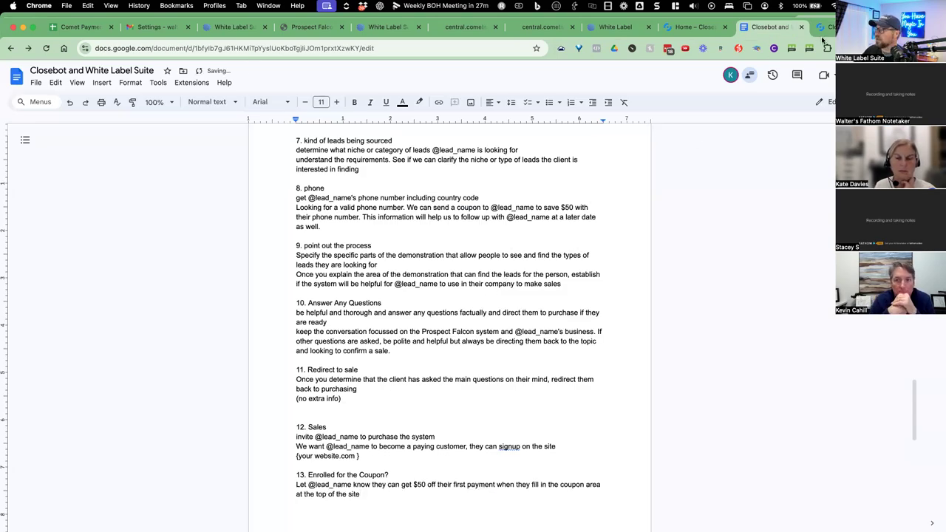
# Copy the coupon objective's extra prompt to the end of item 13.
pyautogui.hotkey('ctrl', 'Tab')
pyautogui.click(372, 209)
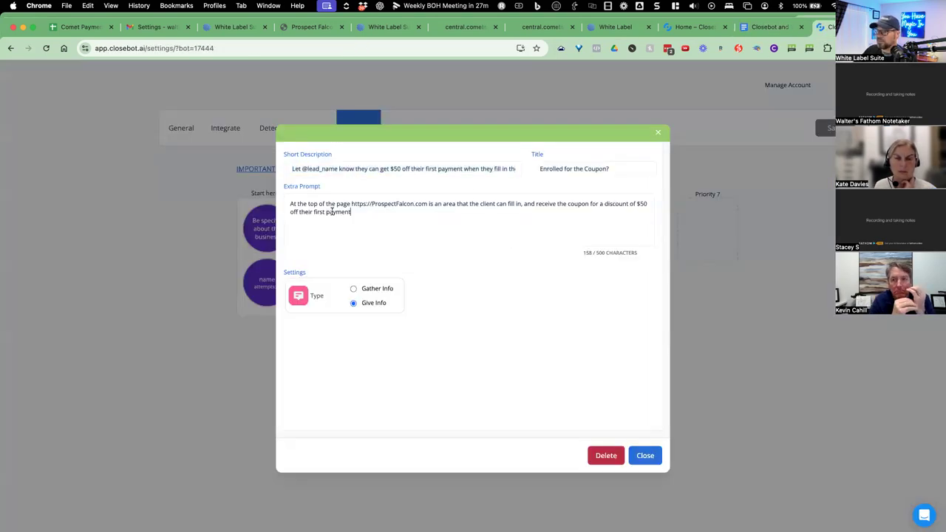
pyautogui.moveTo(371, 209); pyautogui.dragTo(287, 198)
pyautogui.press('super+c')
pyautogui.hotkey('ctrl', 'shift', 'Tab')
pyautogui.press('super+v')
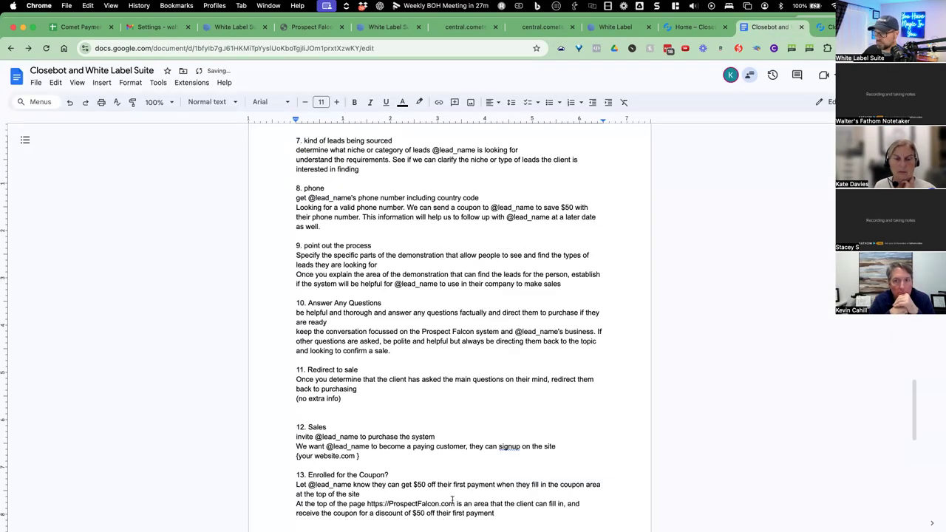
pyautogui.scroll(-1, 452, 500)
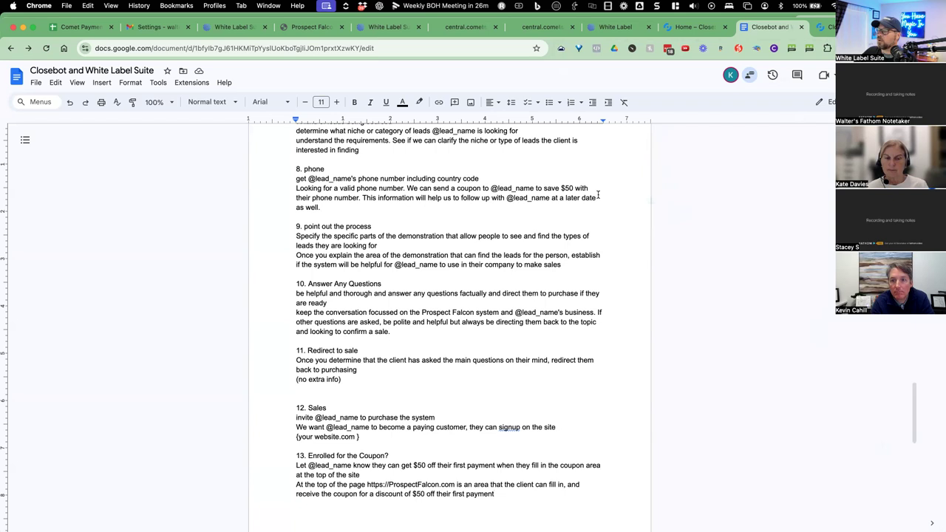
pyautogui.scroll(-1, 587, 245)
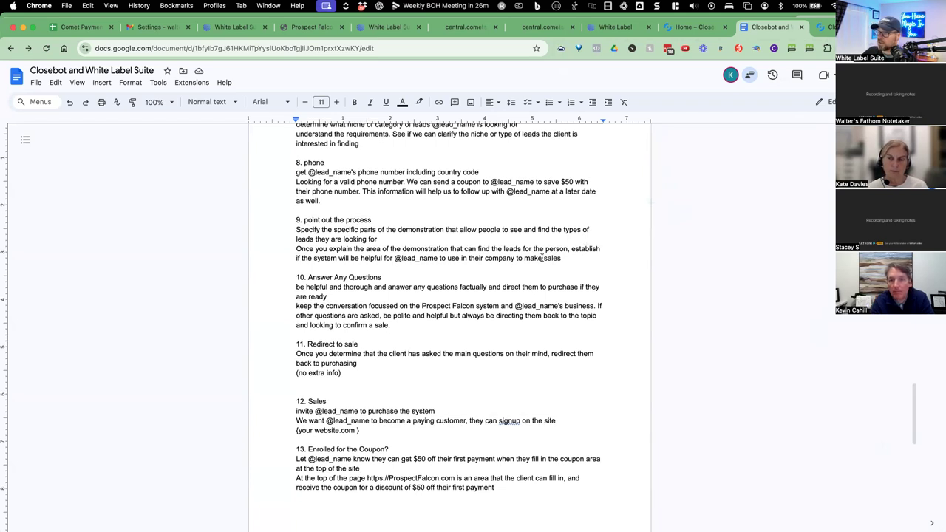
pyautogui.scroll(3, 538, 258)
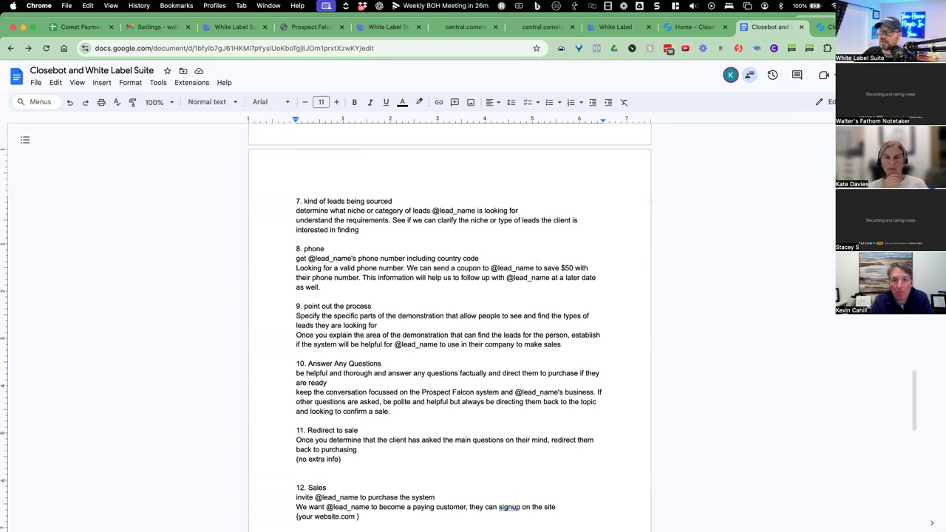
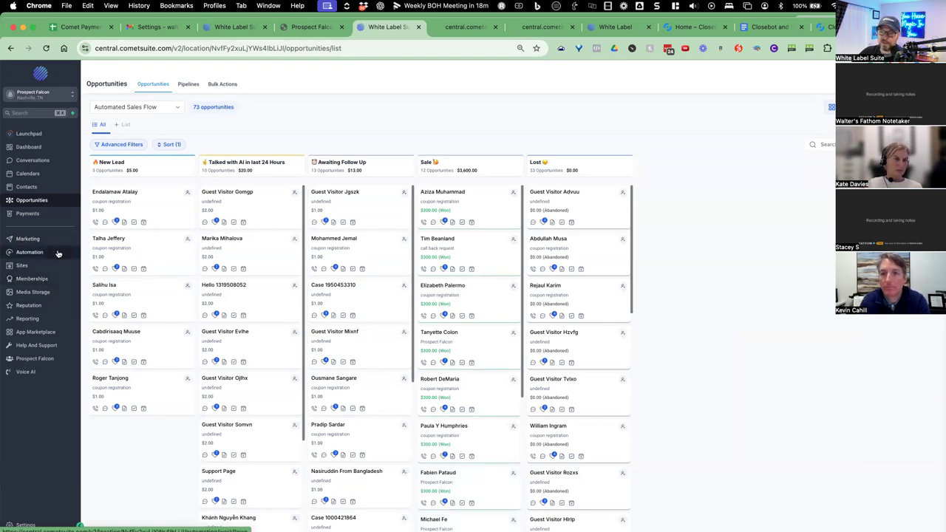
# Go from the Automated Sales Flow board to the Automation workflow list.
pyautogui.click(58, 253)
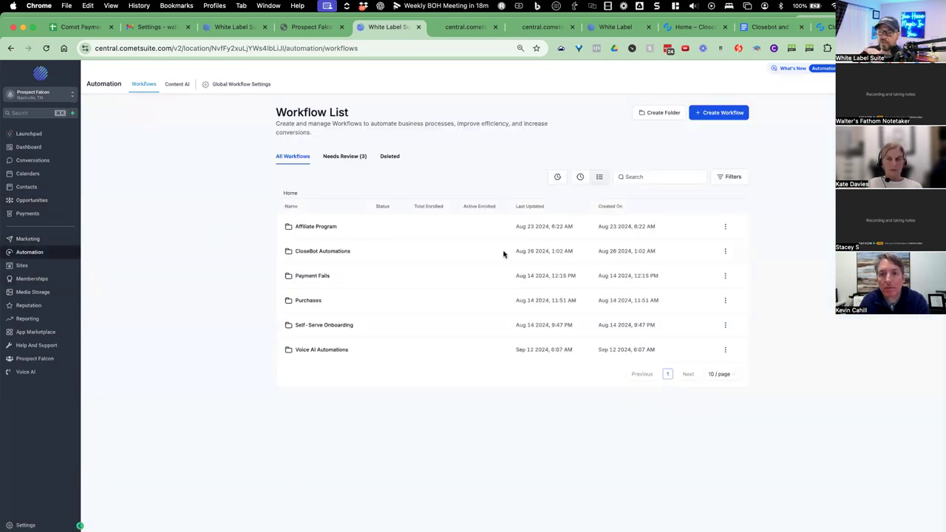
# In the CloseBot Automations folder, check the row menus and open MAIN Chat to Bot - Sales & Q&A.
pyautogui.click(725, 252)
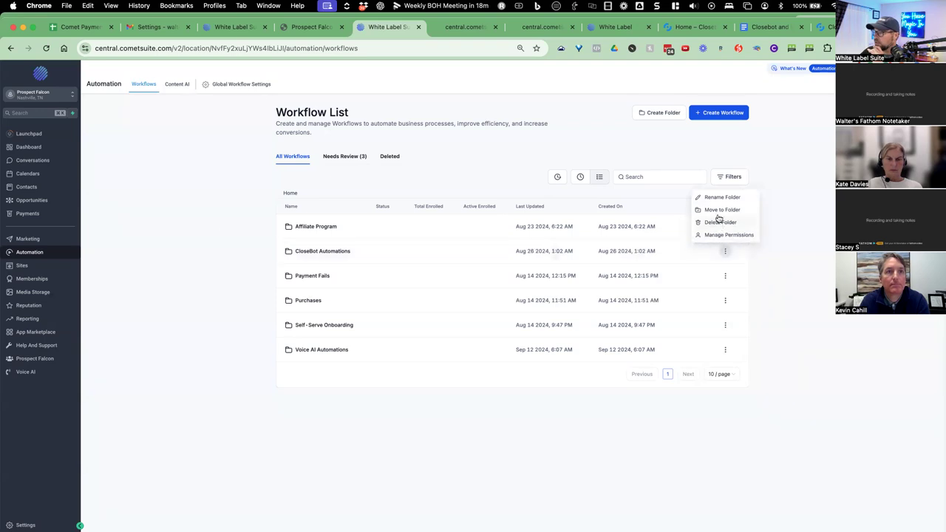
pyautogui.click(361, 253)
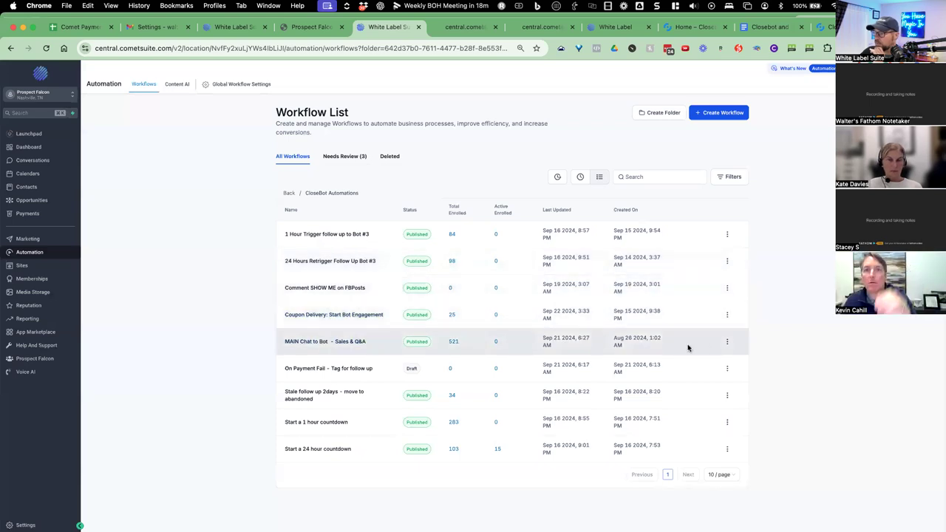
pyautogui.click(727, 342)
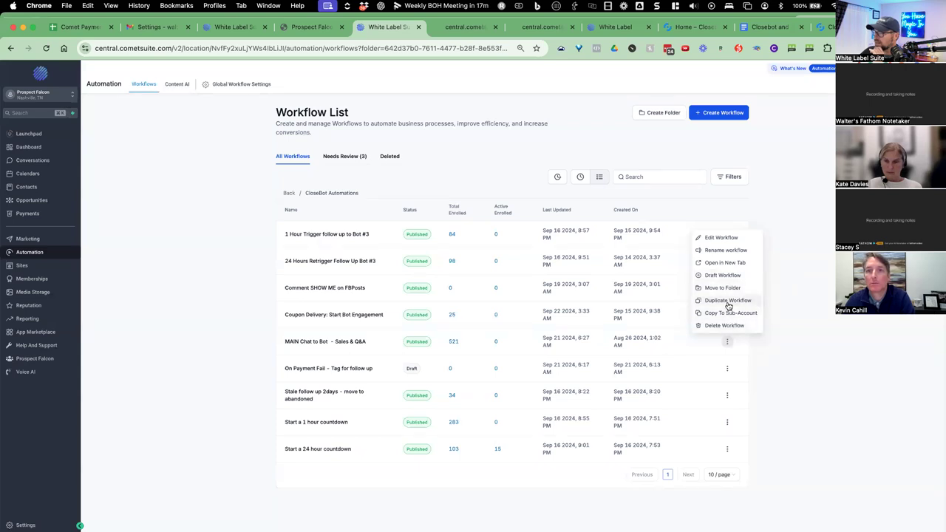
pyautogui.click(805, 304)
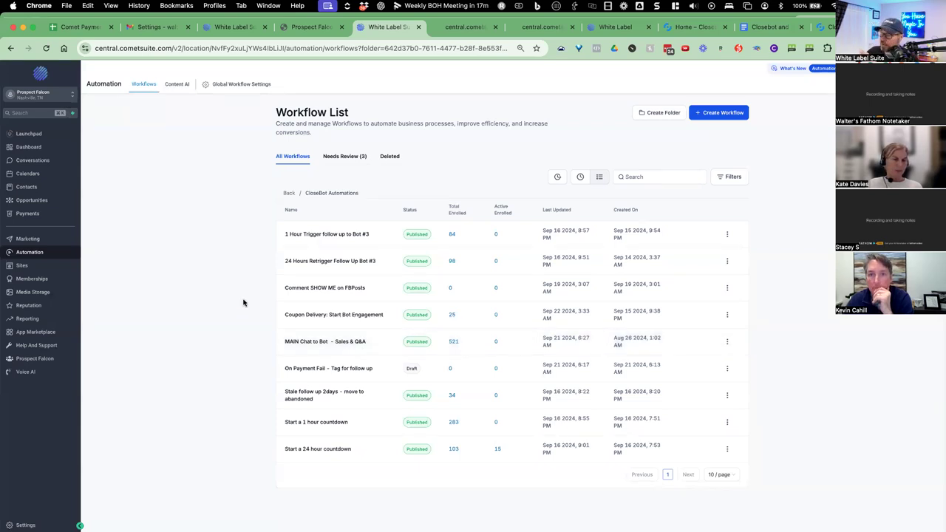
pyautogui.click(334, 343)
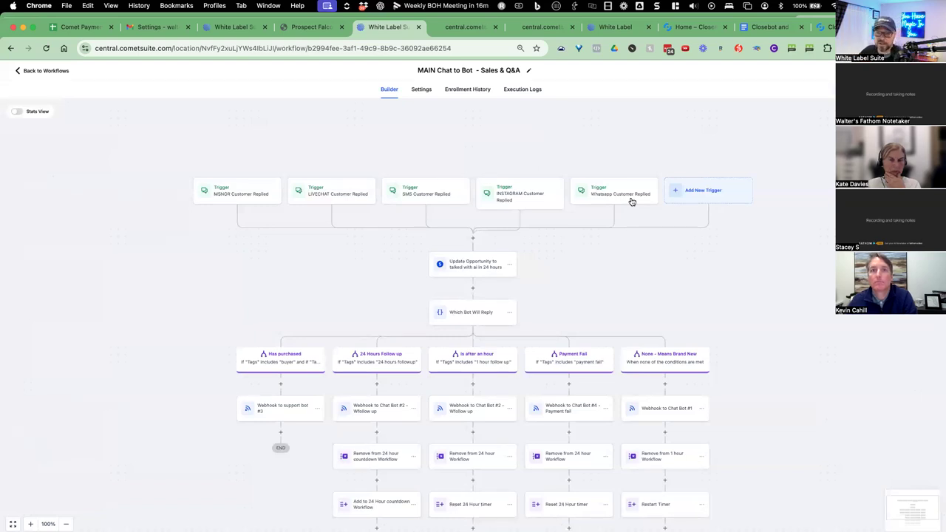
# Scroll down the workflow canvas and open the Webhook to Chat Bot #1 node's settings.
pyautogui.scroll(-2, 603, 238)
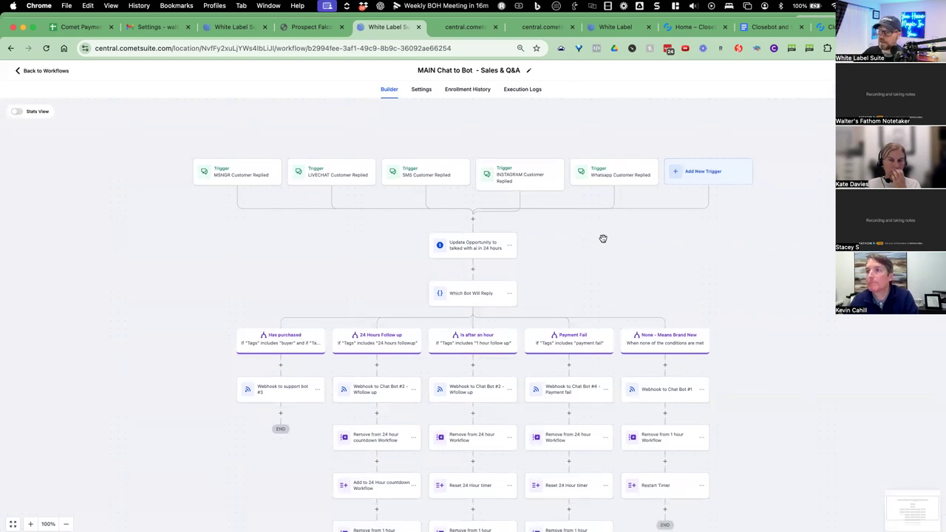
pyautogui.scroll(-3, 602, 238)
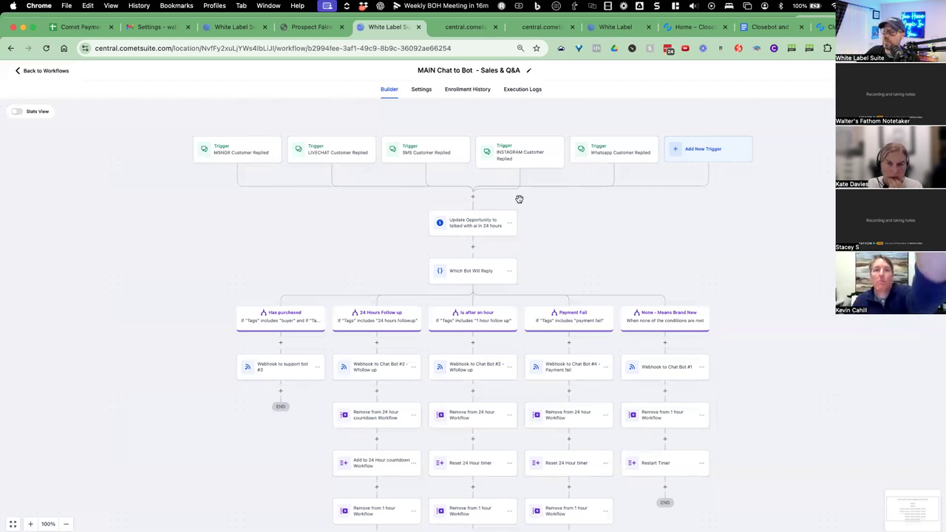
pyautogui.scroll(-1, 549, 216)
pyautogui.scroll(-1, 549, 216)
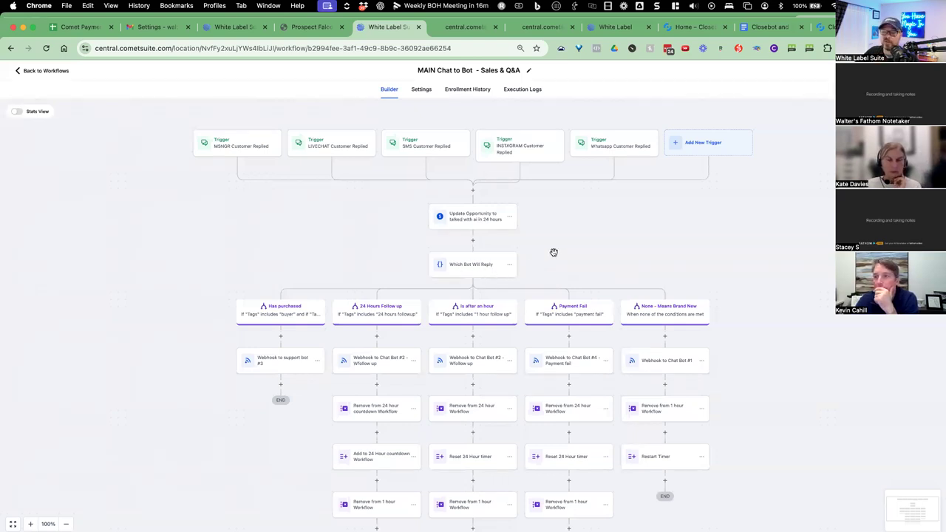
pyautogui.scroll(-3, 562, 250)
pyautogui.scroll(-1, 562, 250)
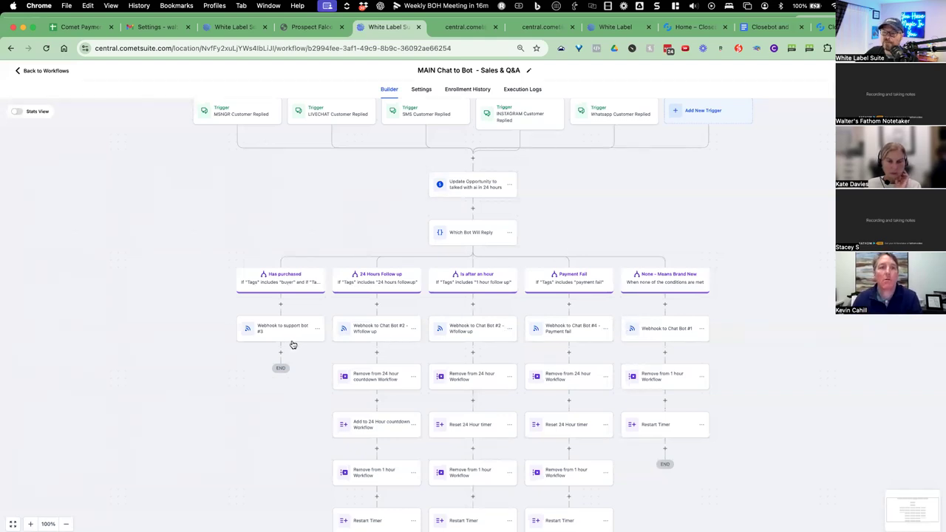
pyautogui.click(671, 335)
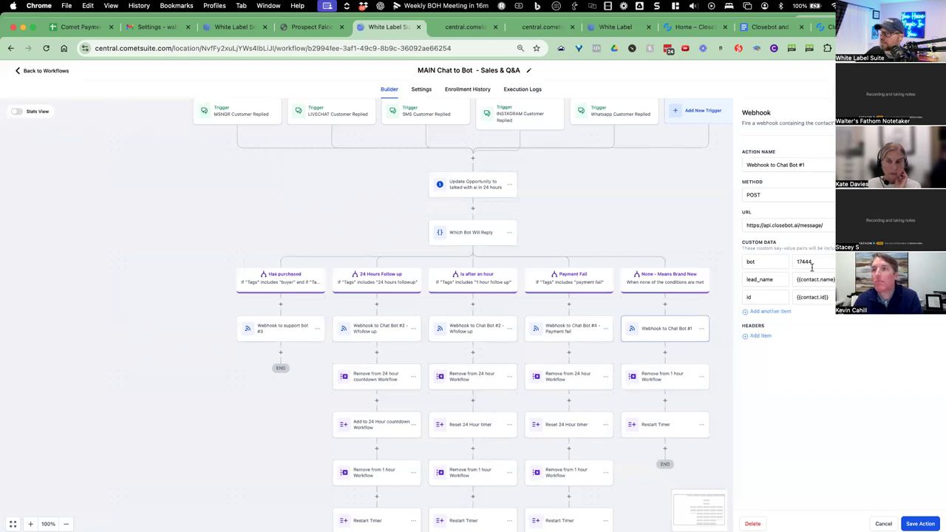
# Close the webhook panel and review the Which Bot Will Reply branch conditions without saving.
pyautogui.click(883, 523)
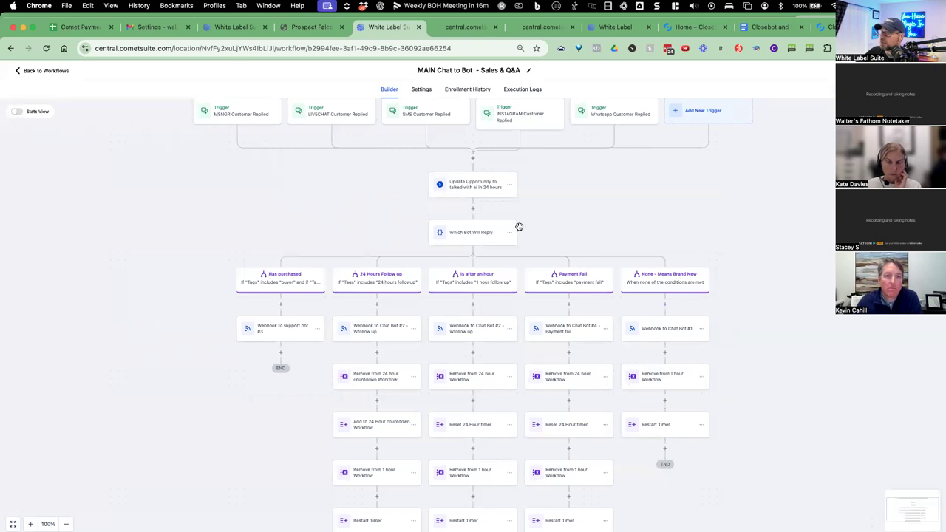
pyautogui.click(482, 237)
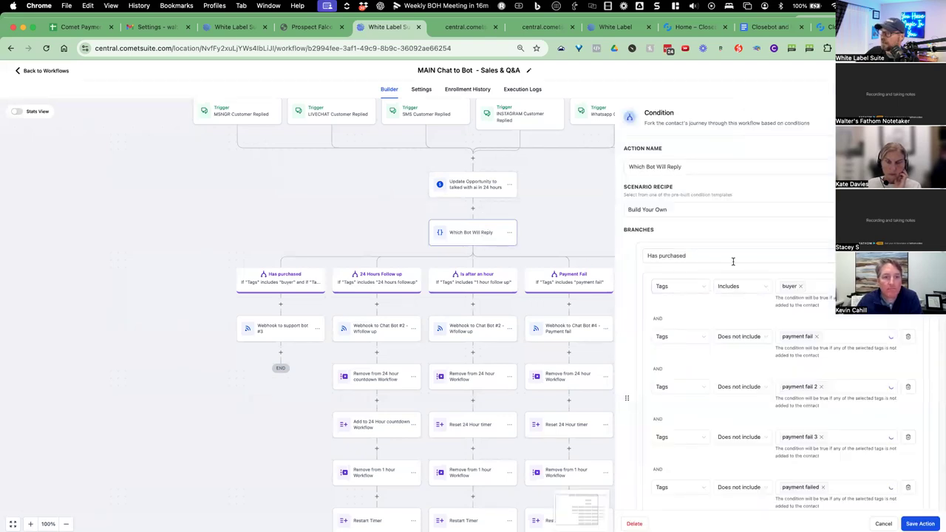
pyautogui.scroll(-4, 720, 303)
pyautogui.scroll(-8, 729, 338)
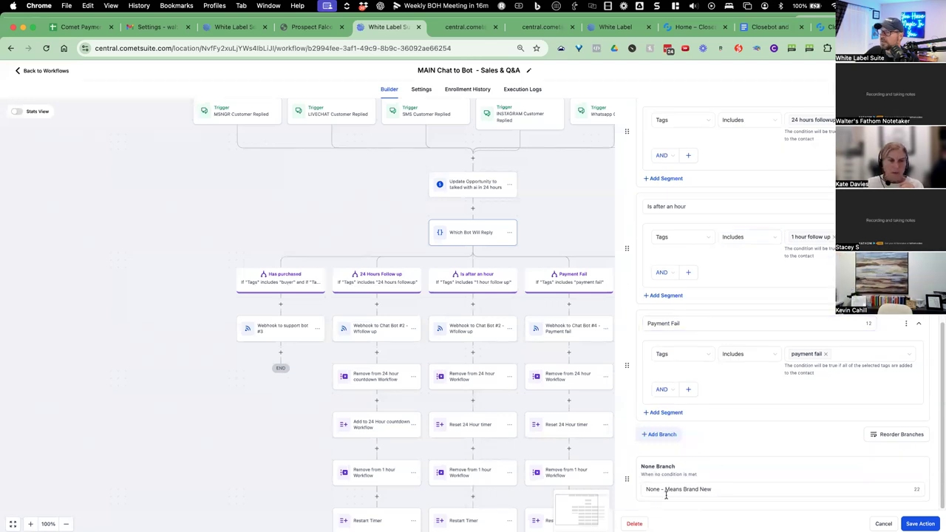
pyautogui.click(884, 523)
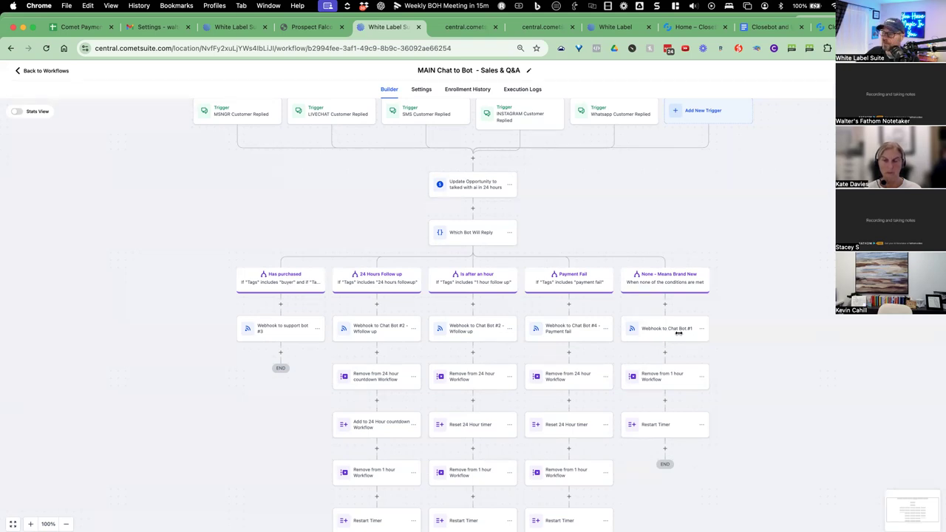
# Recheck the Chat Bot #1 webhook's bot key, then reopen the Which Bot Will Reply conditions.
pyautogui.click(678, 335)
pyautogui.click(751, 263)
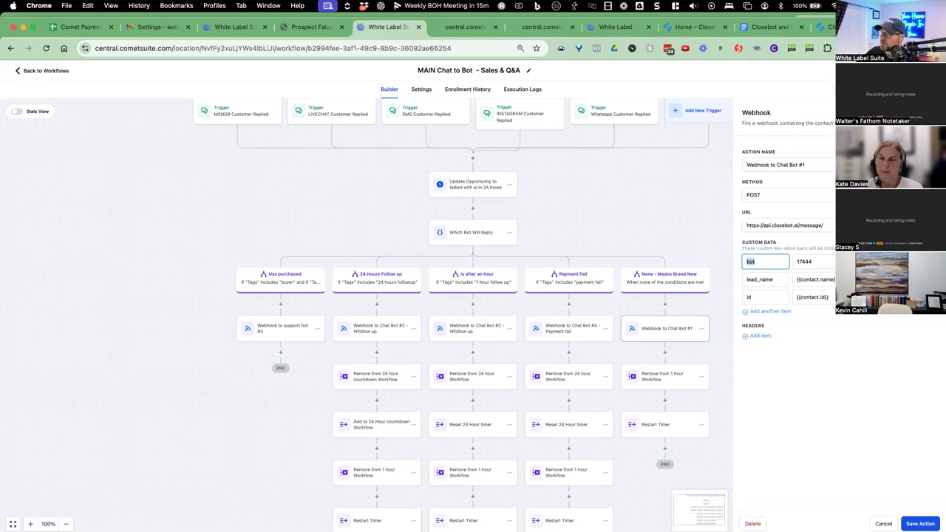
pyautogui.click(920, 523)
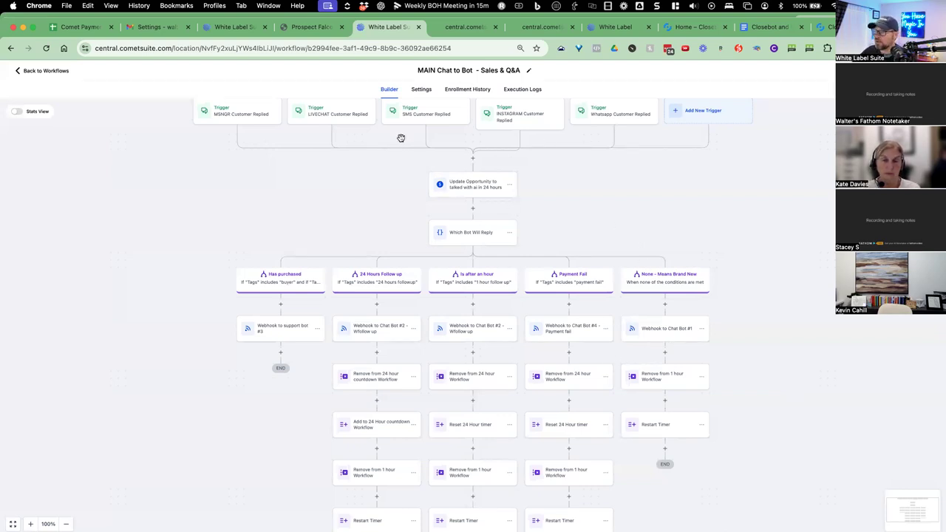
pyautogui.scroll(1, 649, 309)
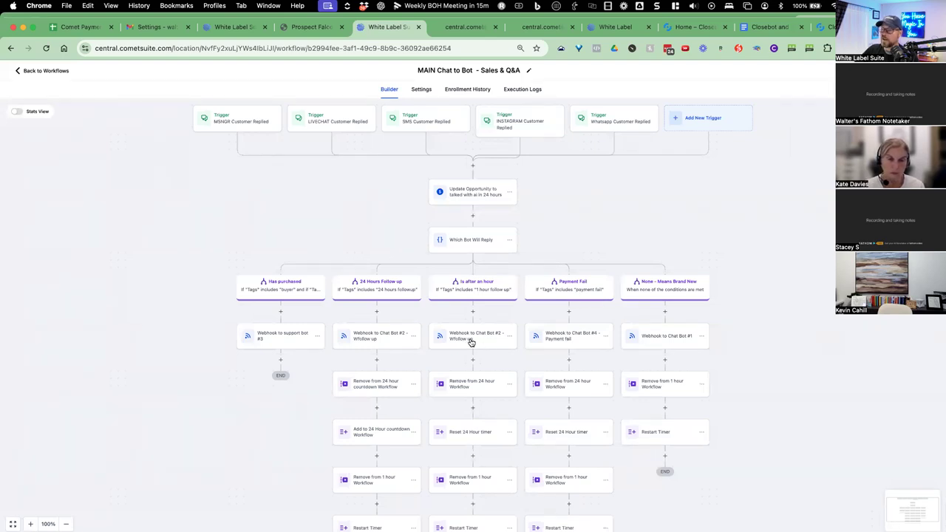
pyautogui.click(483, 249)
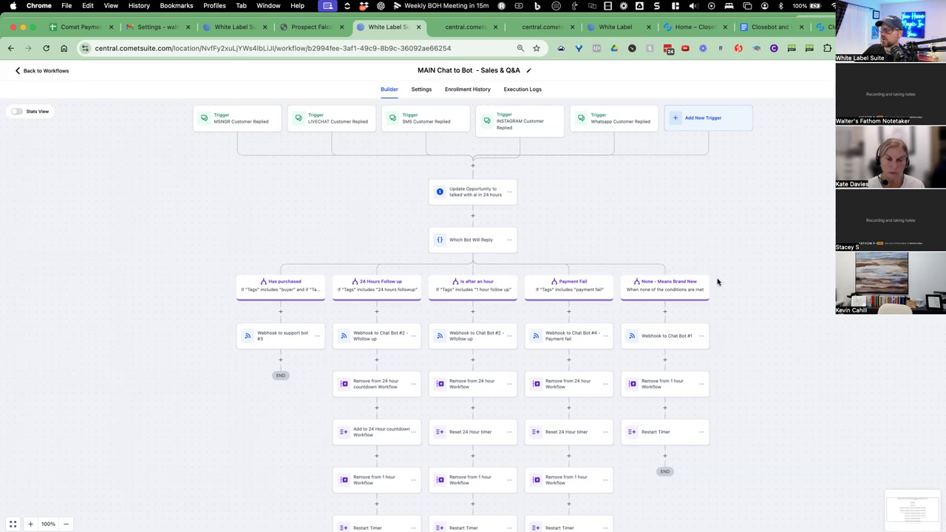
# Open the Webhook to Chat Bot #2 - Wfollow up step and highlight its bot value 18032.
pyautogui.scroll(-6, 741, 310)
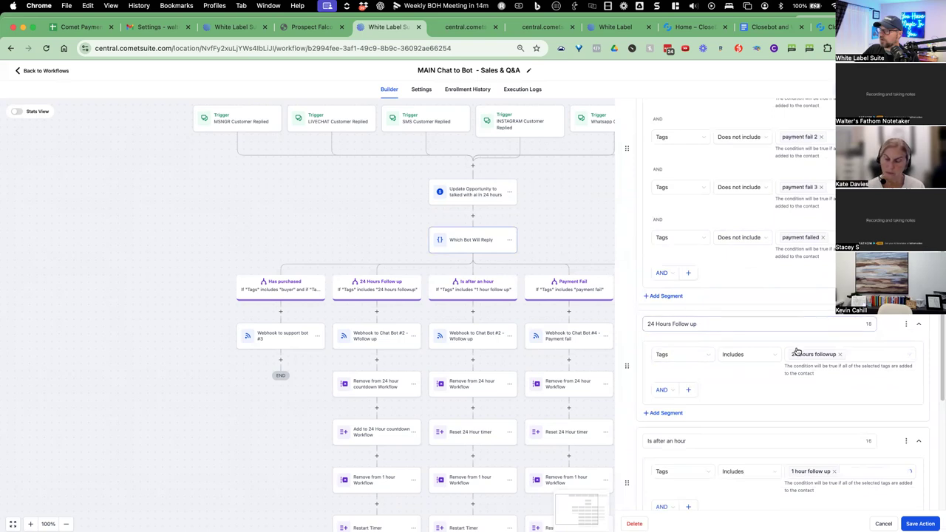
pyautogui.scroll(-1, 732, 380)
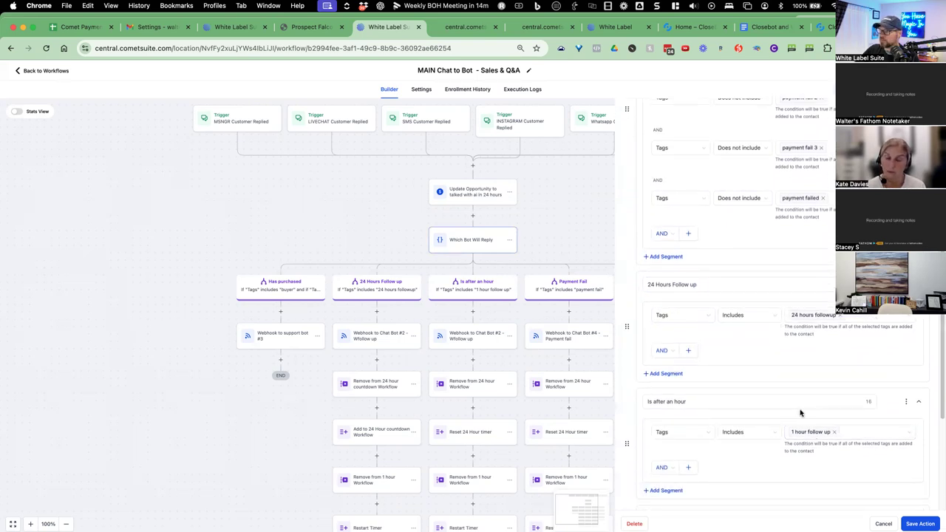
pyautogui.scroll(-1, 801, 413)
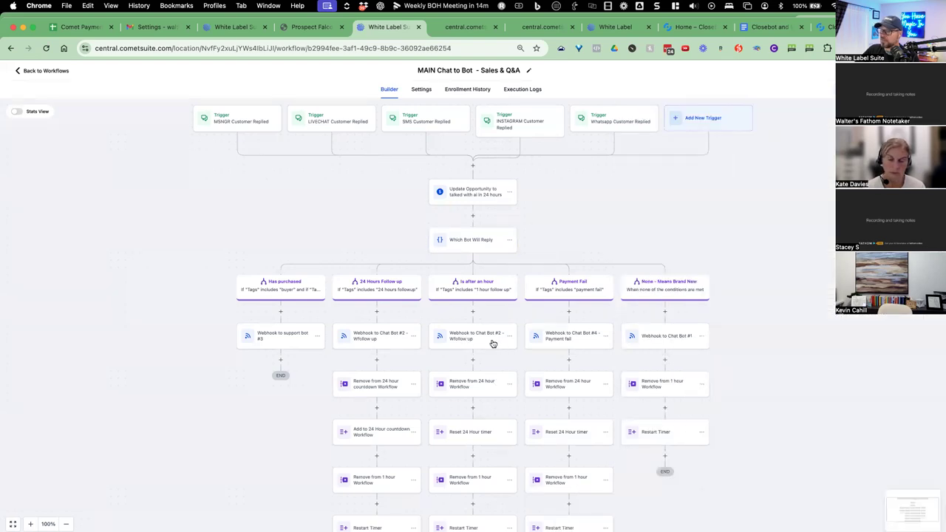
pyautogui.click(492, 342)
pyautogui.moveTo(811, 264); pyautogui.dragTo(786, 260)
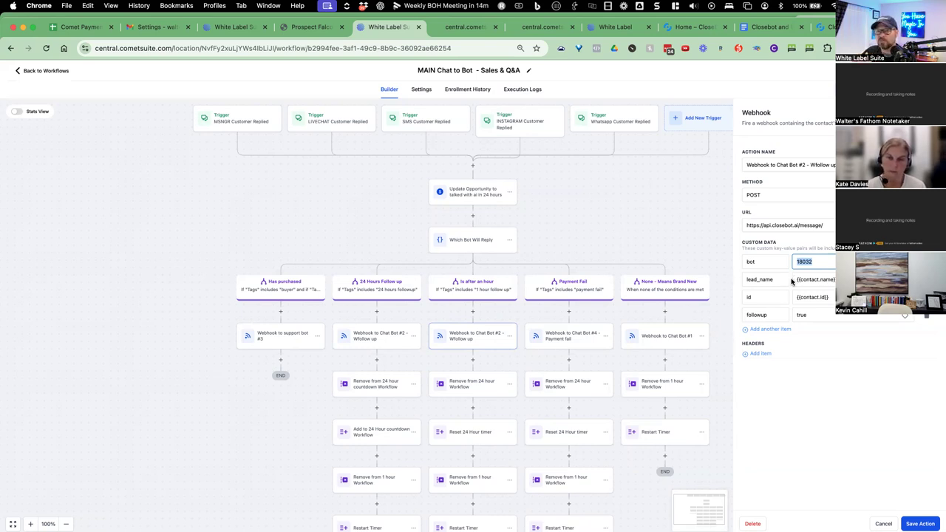
# Highlight the custom data's followup key and its true value.
pyautogui.moveTo(781, 313); pyautogui.dragTo(745, 314)
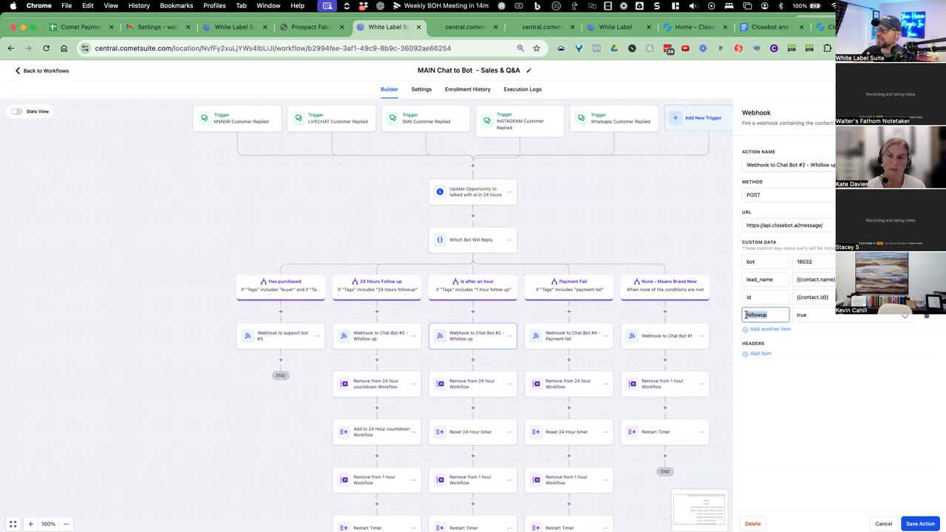
pyautogui.moveTo(807, 316); pyautogui.dragTo(792, 318)
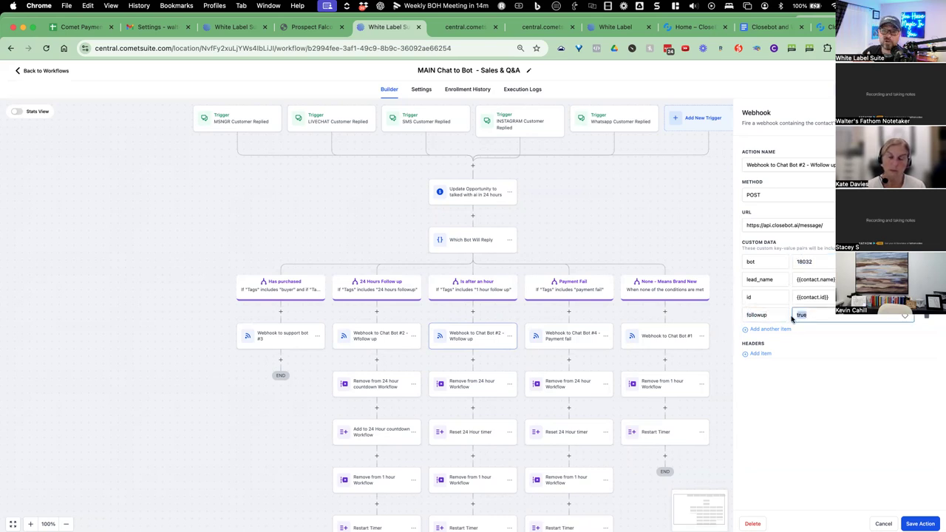
pyautogui.click(754, 314)
pyautogui.moveTo(768, 315); pyautogui.dragTo(746, 315)
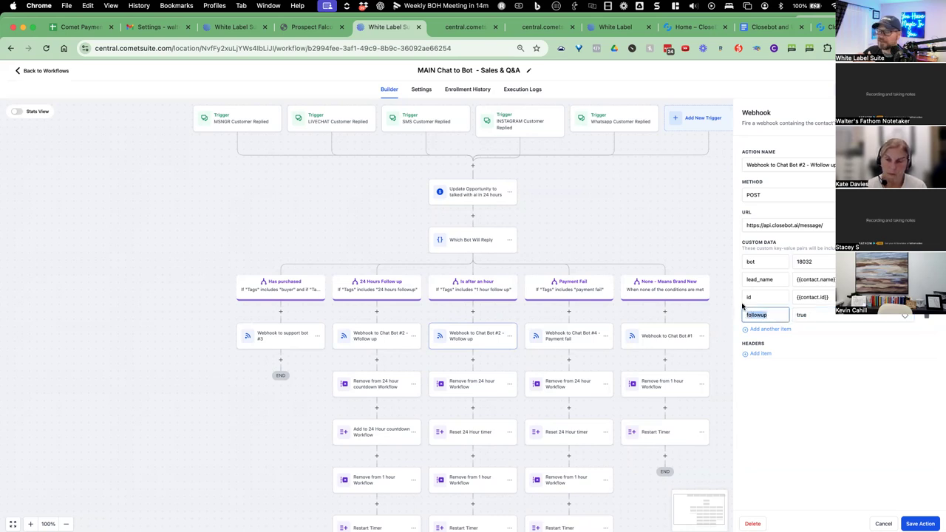
pyautogui.moveTo(810, 315); pyautogui.dragTo(798, 315)
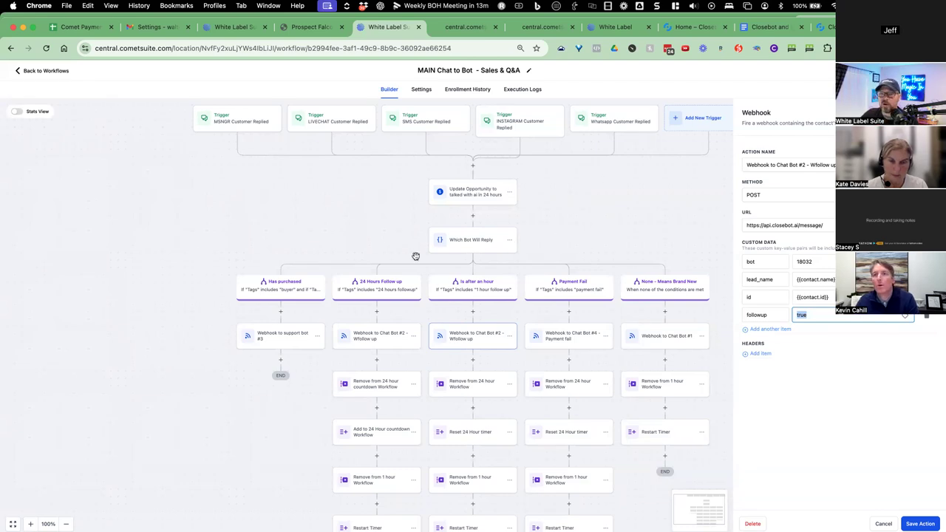
# Close the webhook settings and open the 1 Hour Trigger follow up to Bot #3 workflow.
pyautogui.click(566, 303)
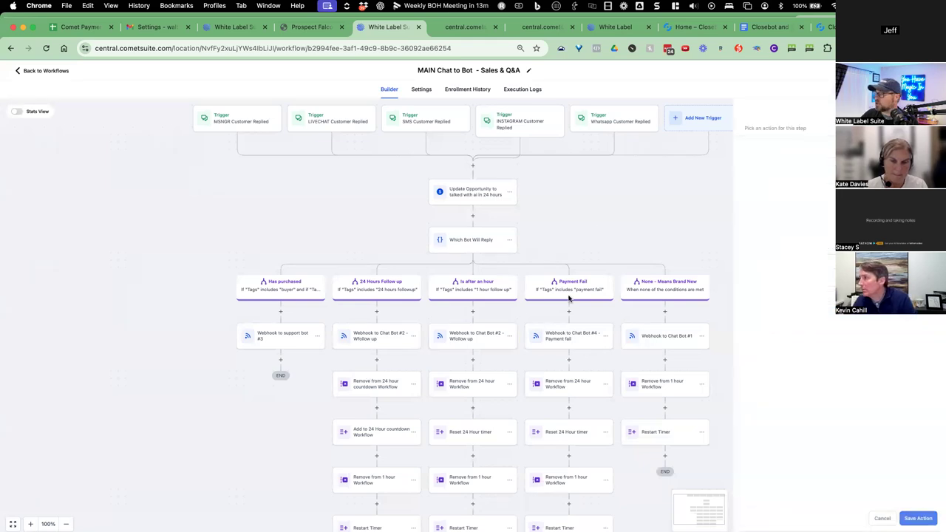
pyautogui.click(31, 74)
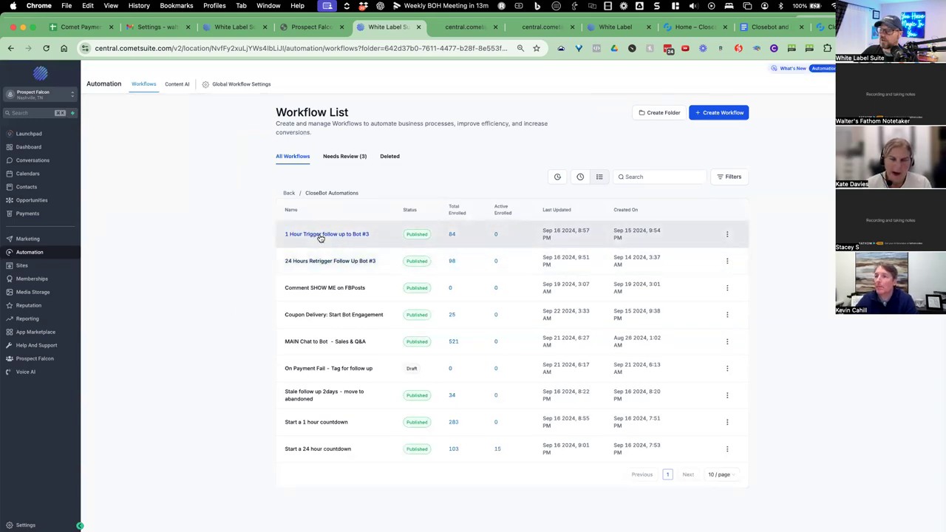
pyautogui.click(321, 237)
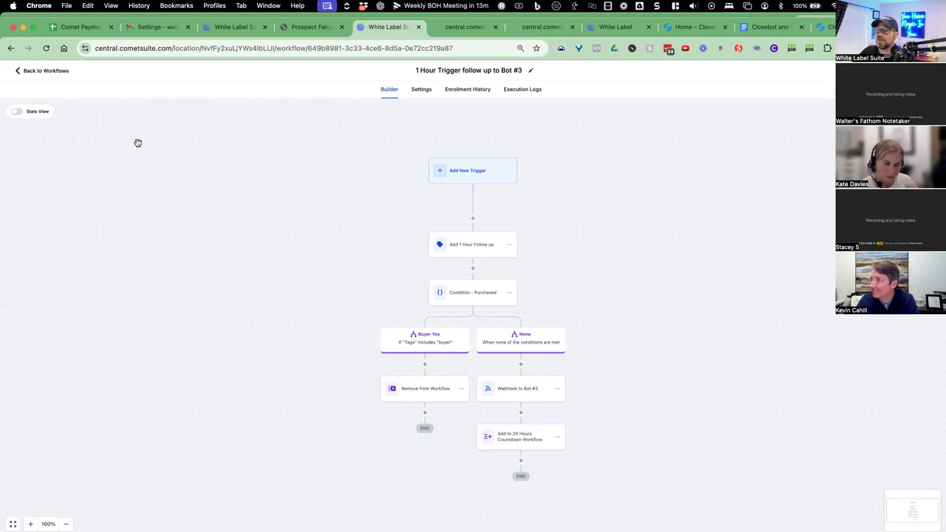
# Return to the workflow list and switch to the CloseBot settings tab.
pyautogui.click(50, 71)
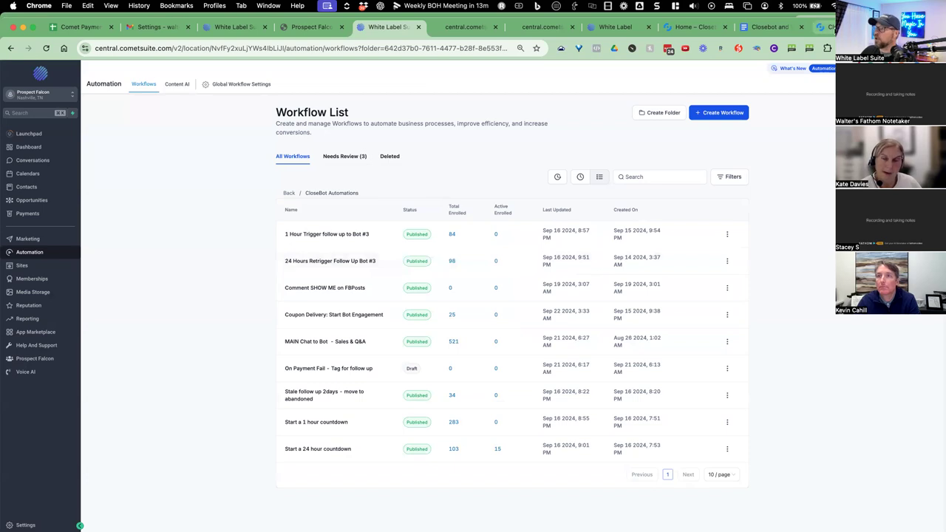
pyautogui.press('super+9')
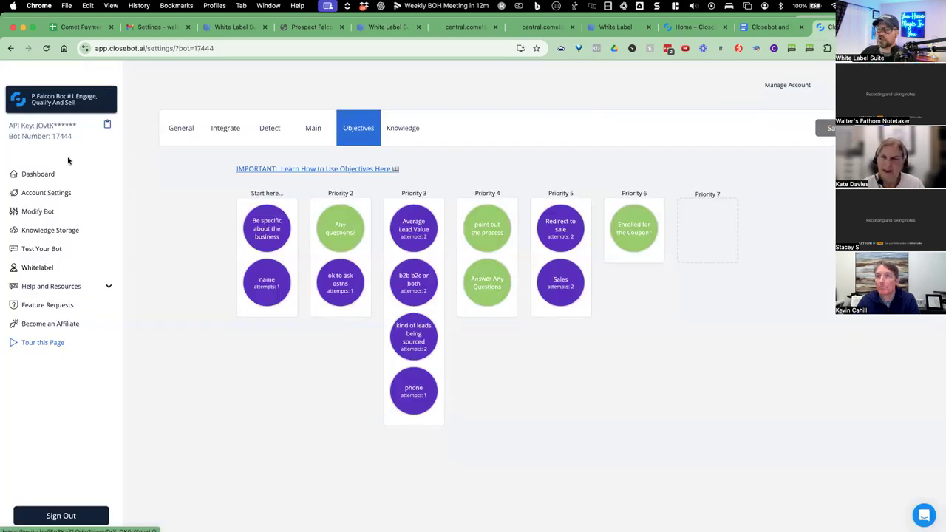
# Select bot 18032, open its Objectives tab, and capture a region screenshot of the board.
pyautogui.click(53, 101)
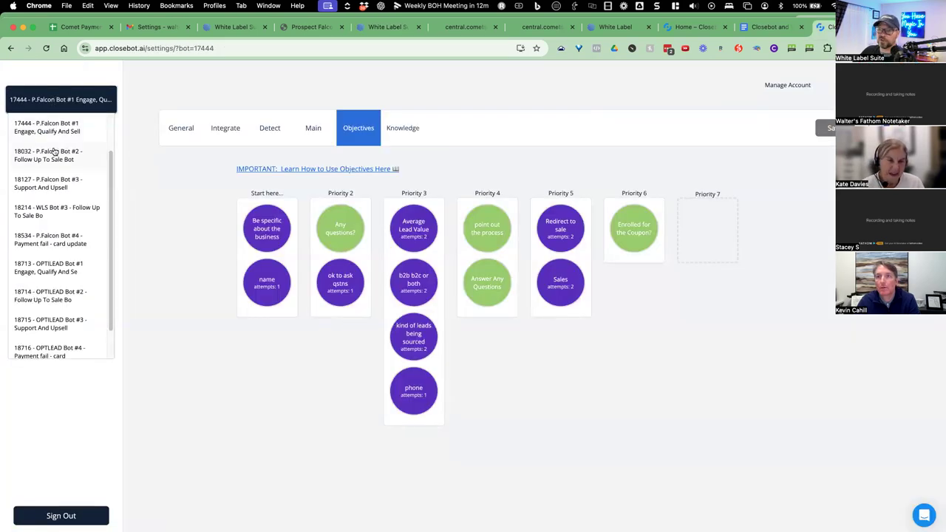
pyautogui.click(53, 102)
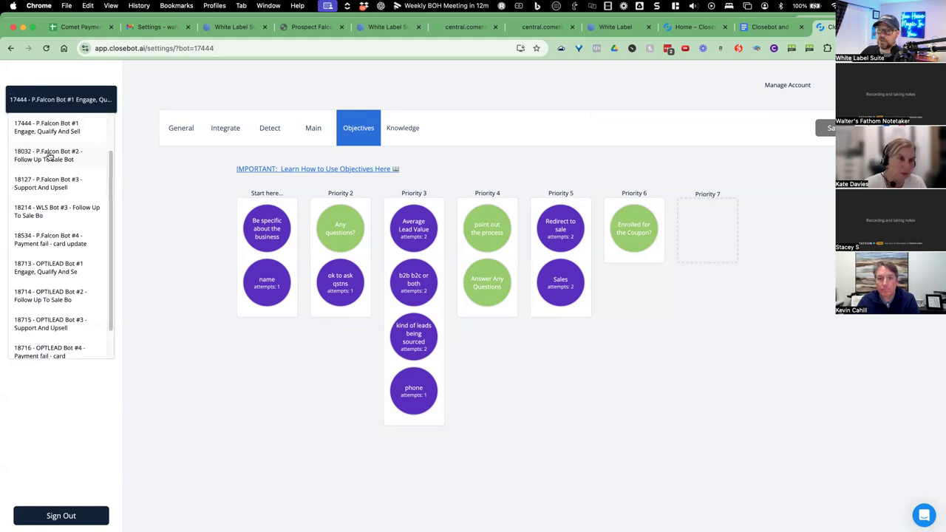
pyautogui.click(46, 152)
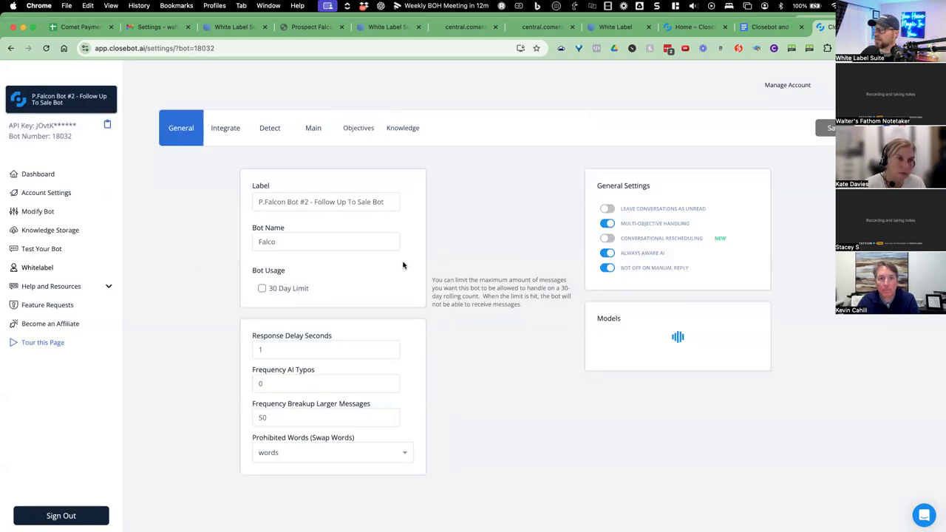
pyautogui.click(356, 136)
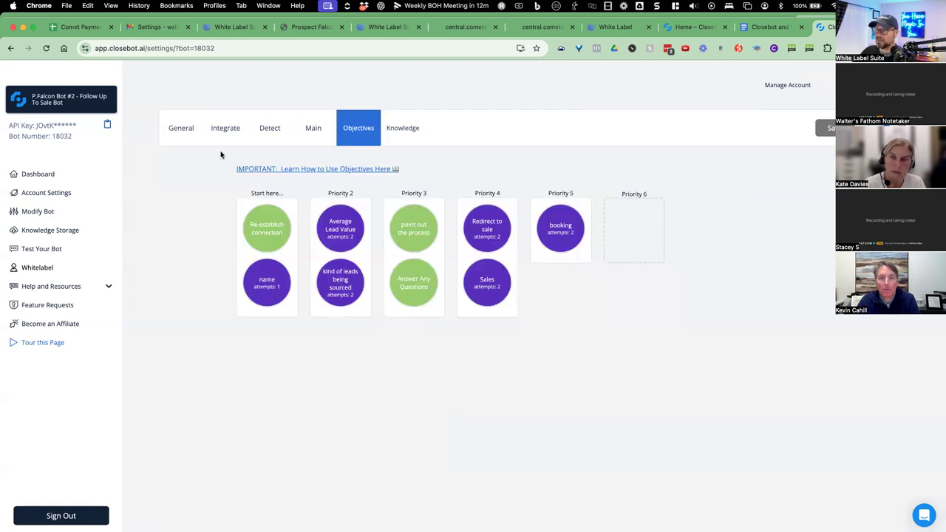
pyautogui.press('super+shift+4')
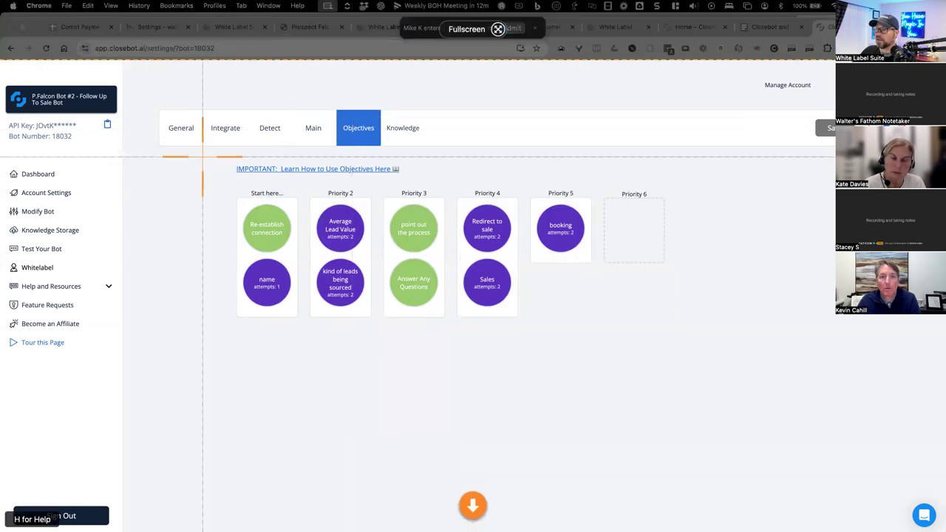
pyautogui.moveTo(153, 109); pyautogui.dragTo(701, 333)
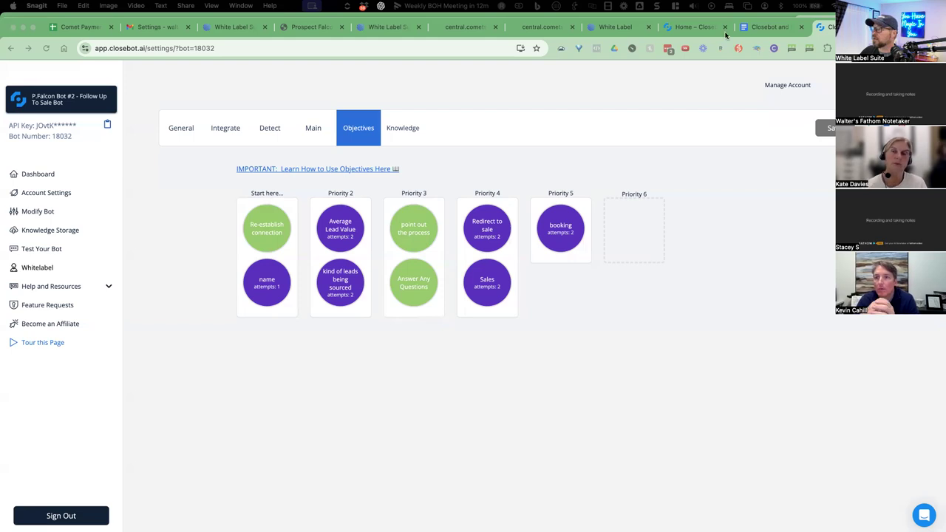
# Check the Bot 2: Follow Up: 18032 screenshot in the Google Doc, then return to CloseBot.
pyautogui.click(756, 28)
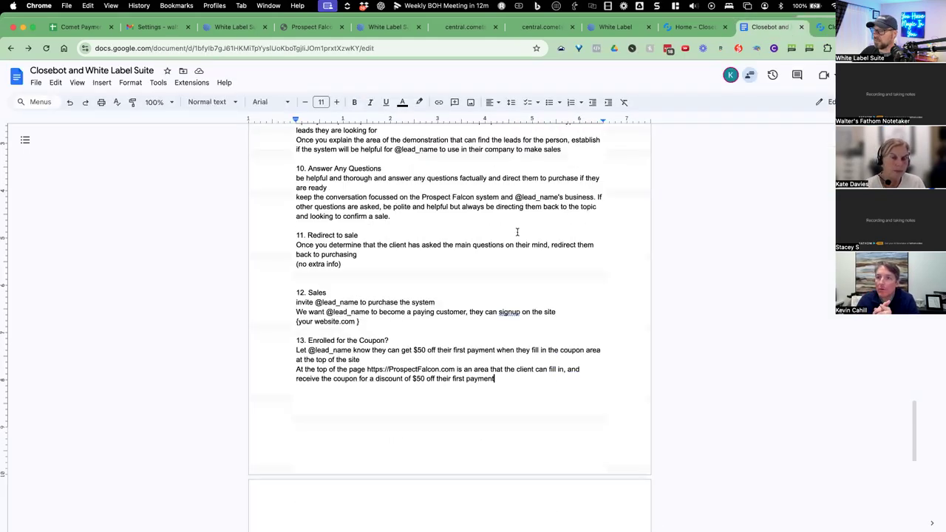
pyautogui.scroll(-5, 515, 238)
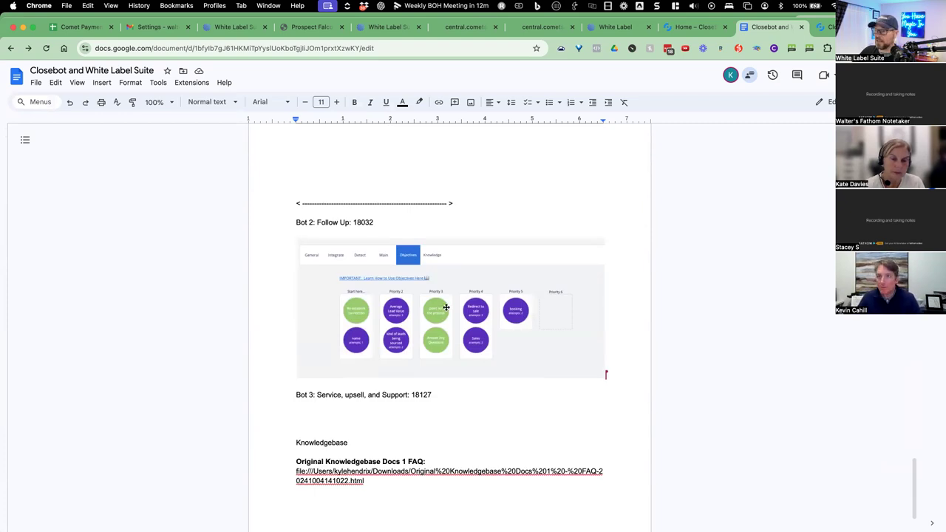
pyautogui.click(826, 27)
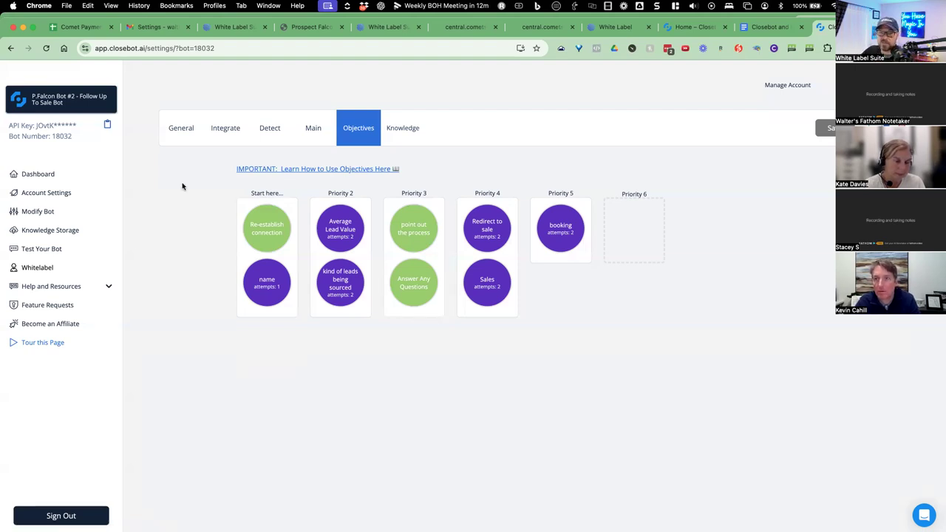
pyautogui.moveTo(253, 195)
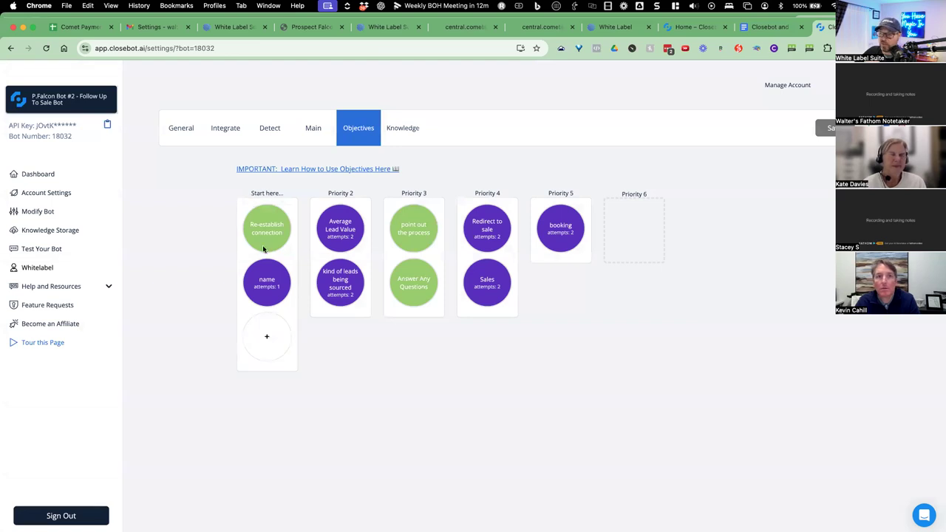
pyautogui.moveTo(614, 254)
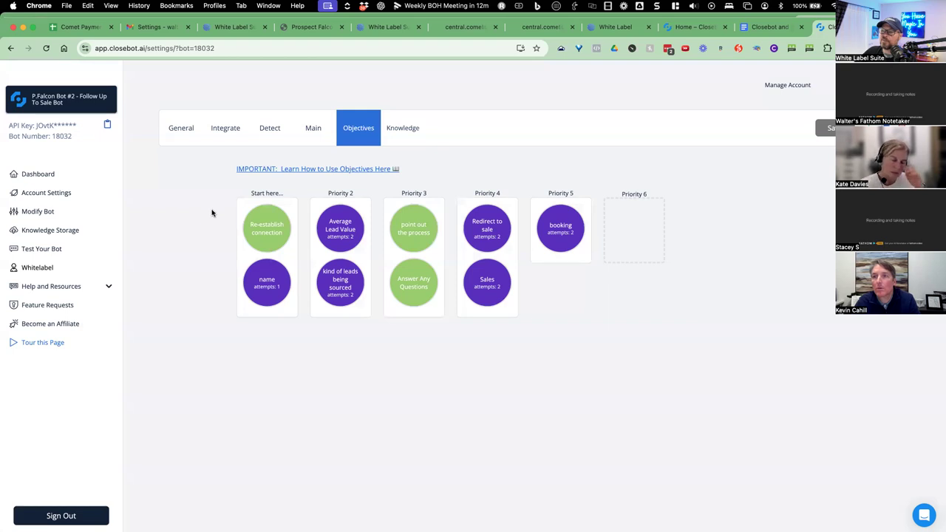
# Review the Re-establish connection Extra Prompt, including the average lead value placeholder, then close it.
pyautogui.click(277, 225)
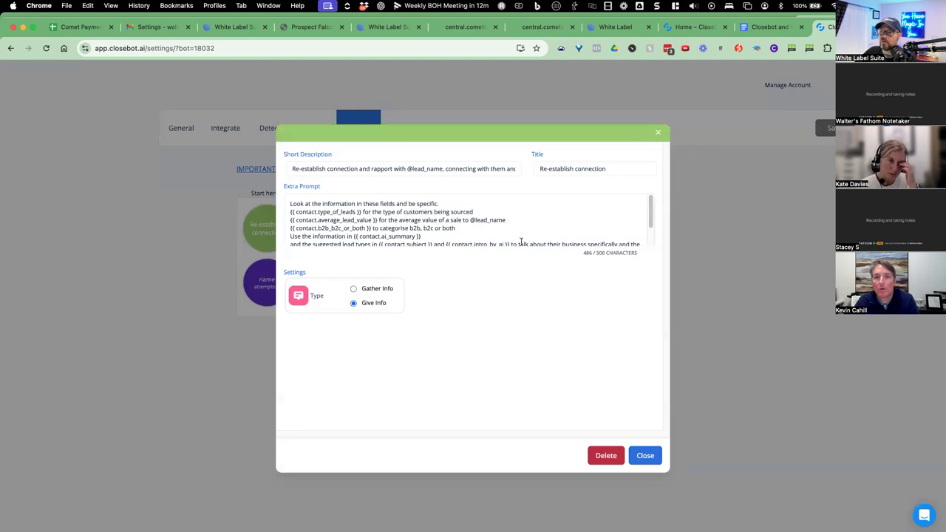
pyautogui.moveTo(650, 210); pyautogui.dragTo(650, 210)
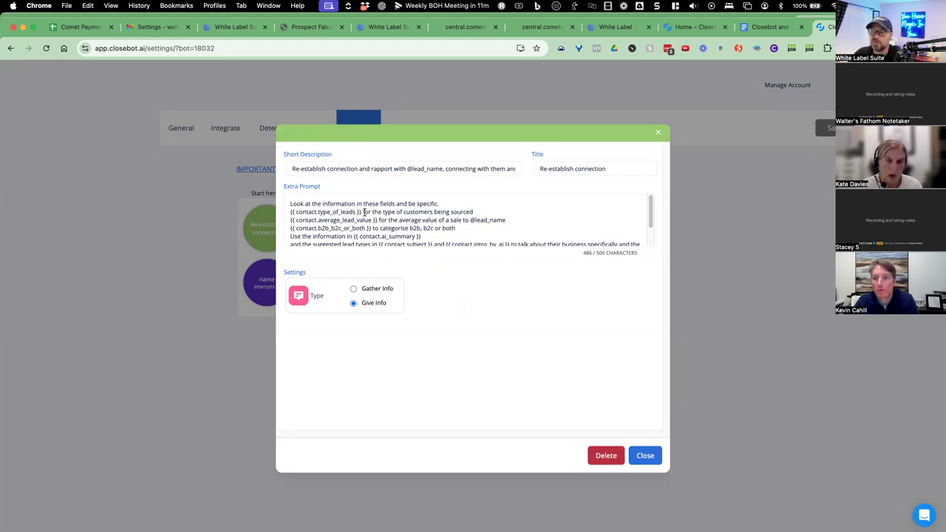
pyautogui.moveTo(316, 219); pyautogui.dragTo(373, 223)
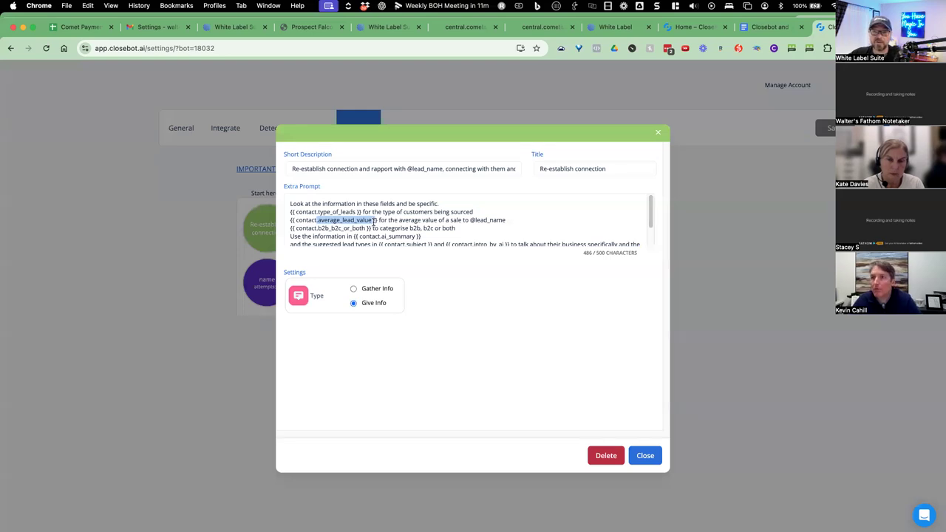
pyautogui.scroll(-2, 374, 221)
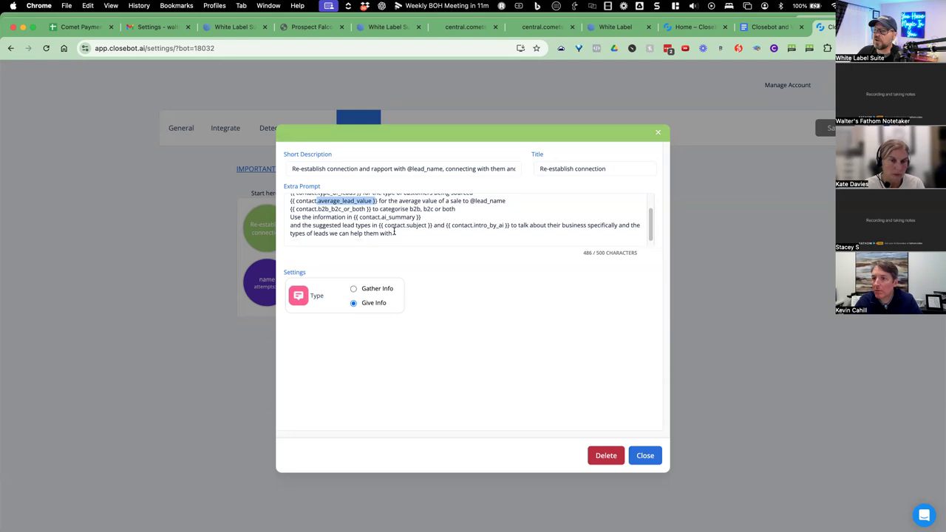
pyautogui.moveTo(414, 232); pyautogui.dragTo(324, 204)
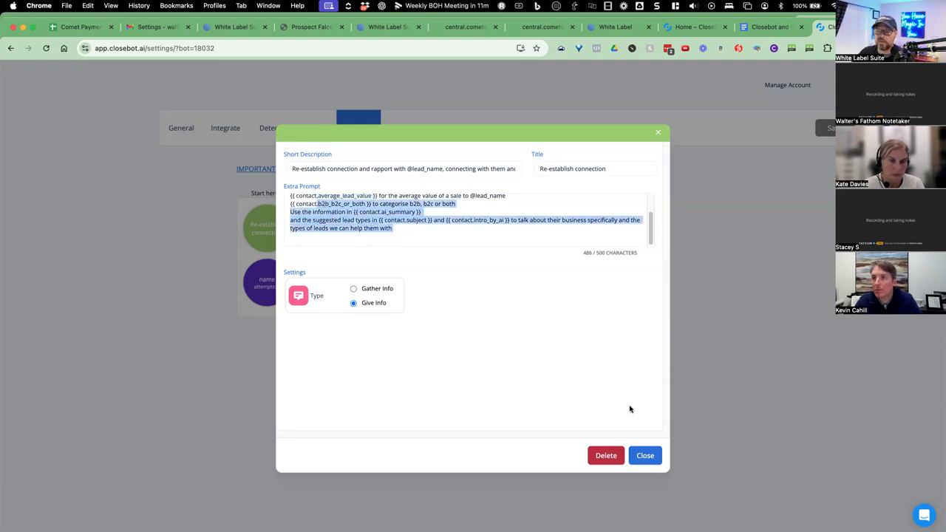
pyautogui.click(643, 456)
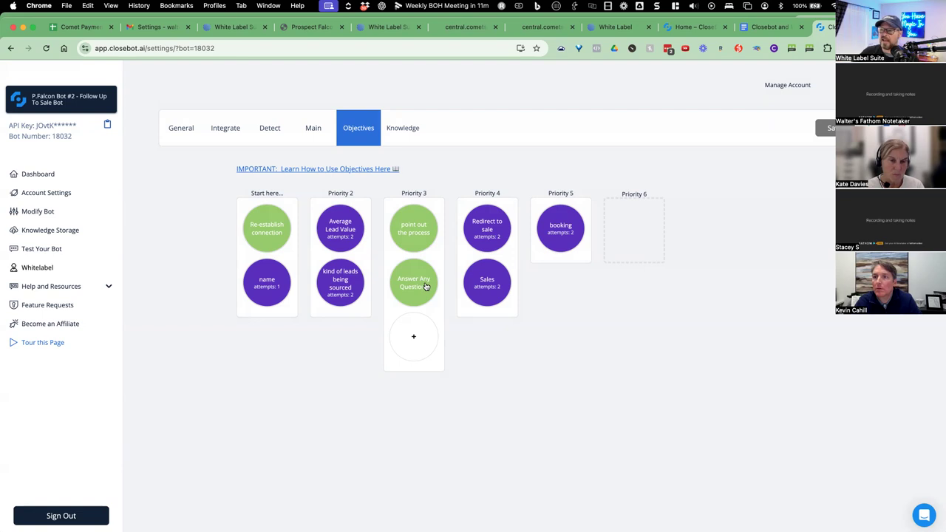
pyautogui.click(342, 223)
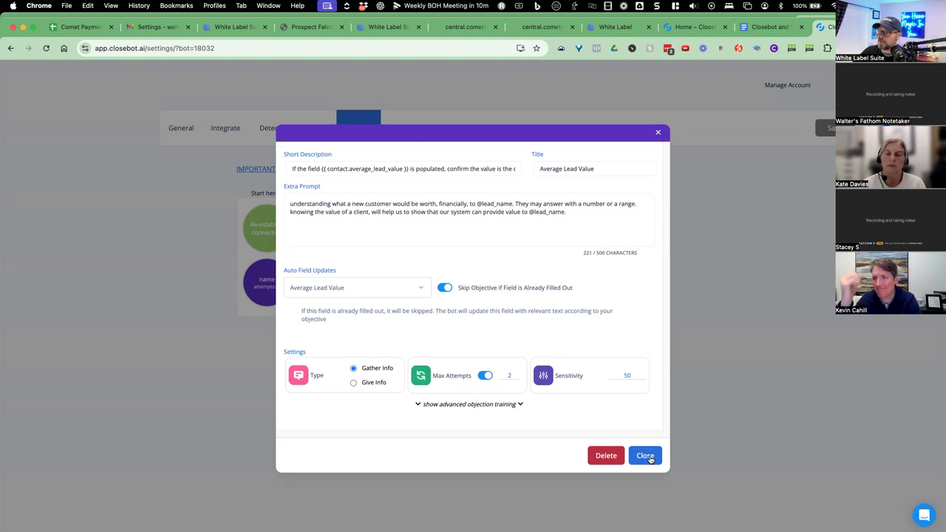
pyautogui.press('Escape')
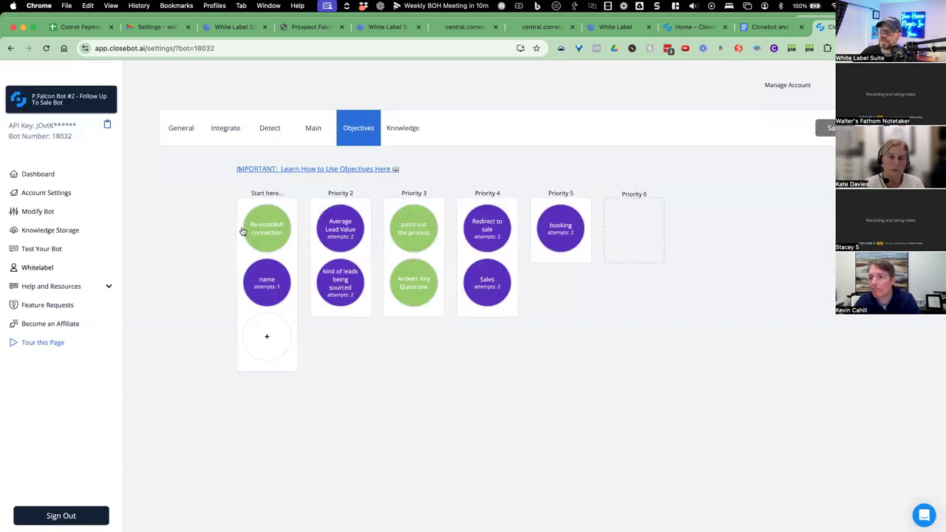
pyautogui.click(268, 230)
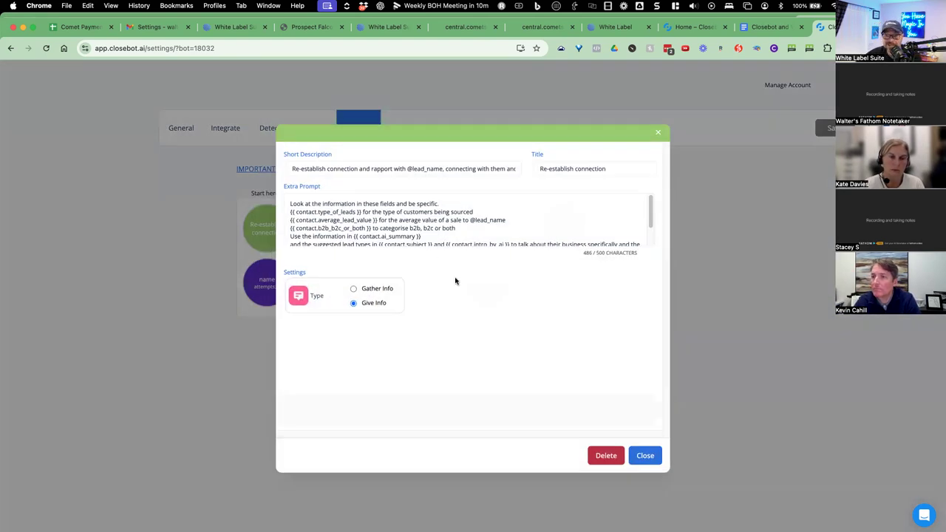
pyautogui.click(654, 457)
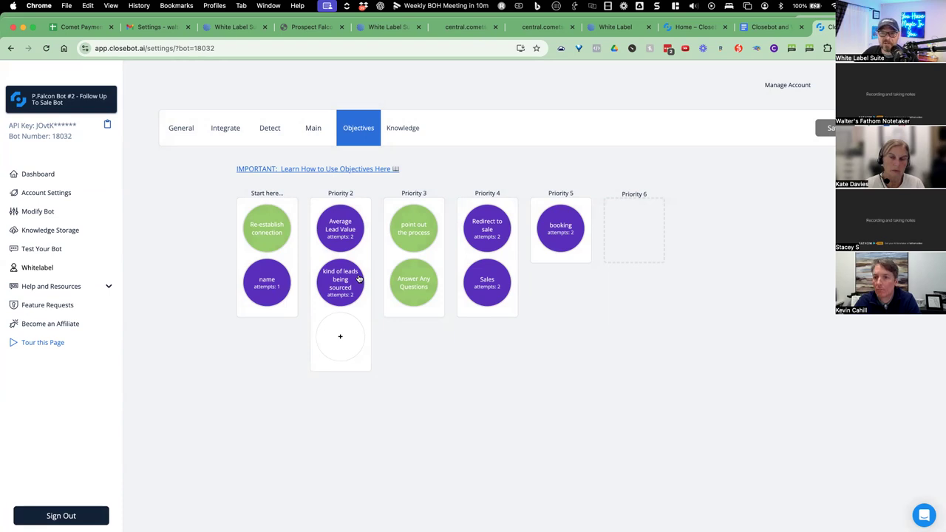
pyautogui.click(359, 278)
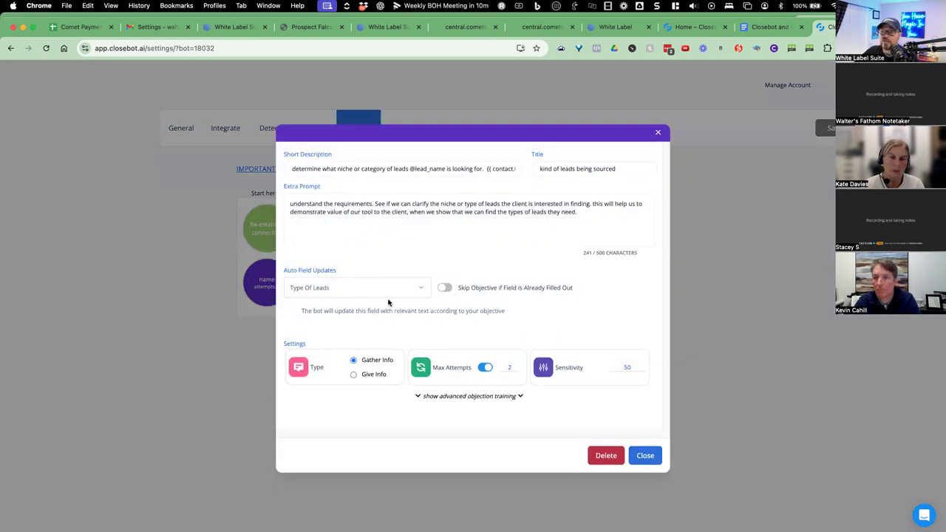
pyautogui.click(644, 455)
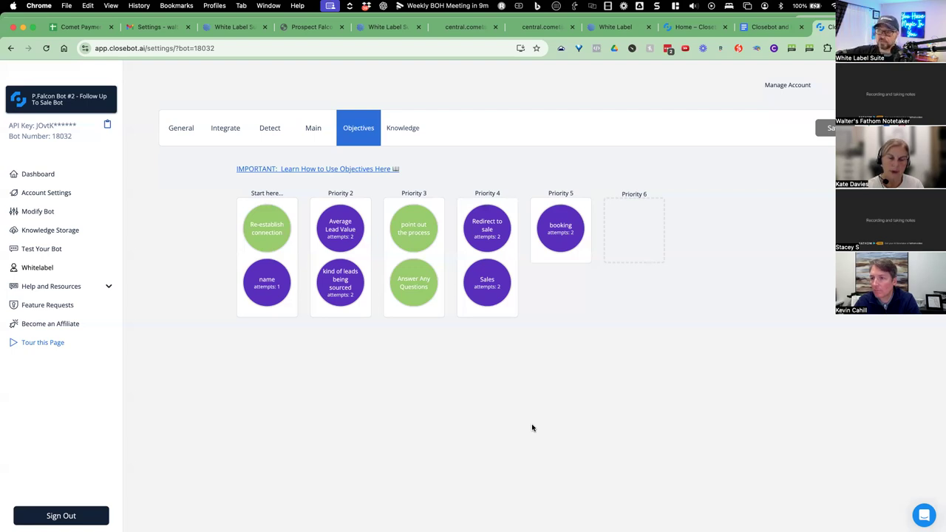
pyautogui.moveTo(436, 235)
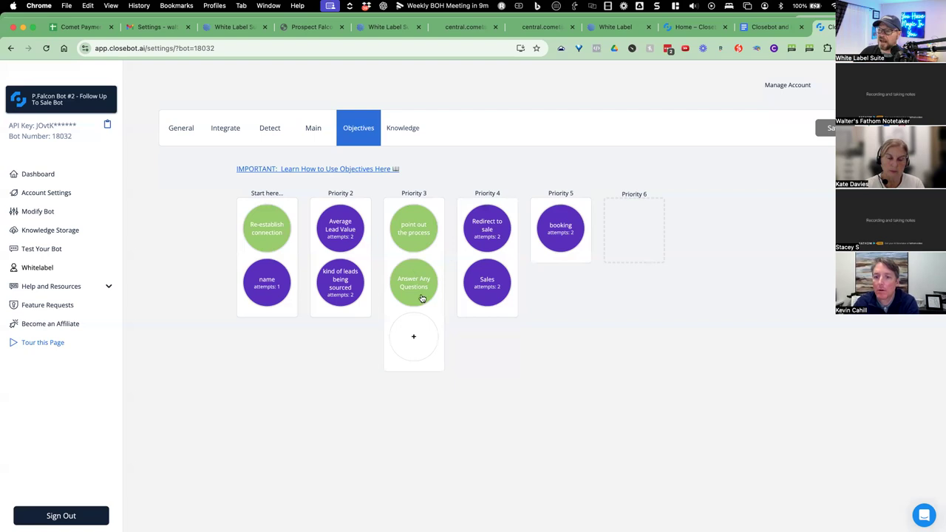
pyautogui.moveTo(488, 238)
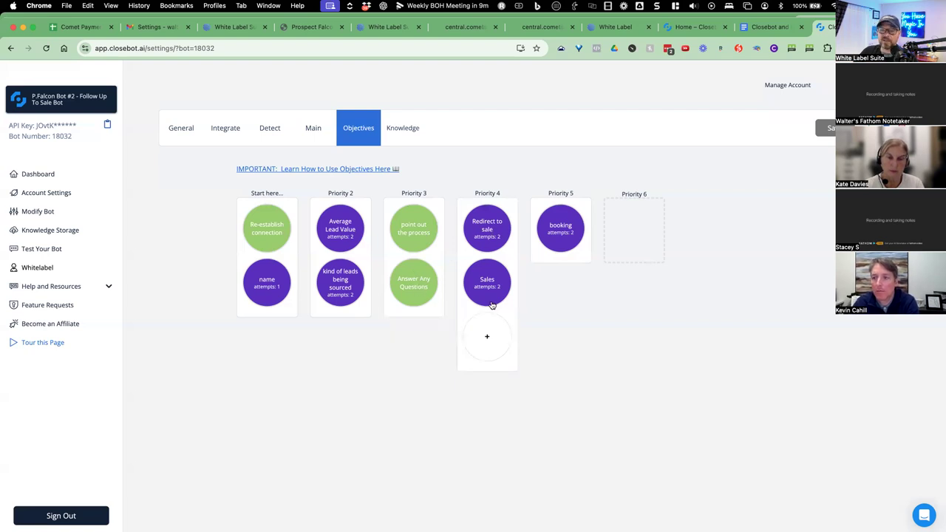
pyautogui.moveTo(561, 235)
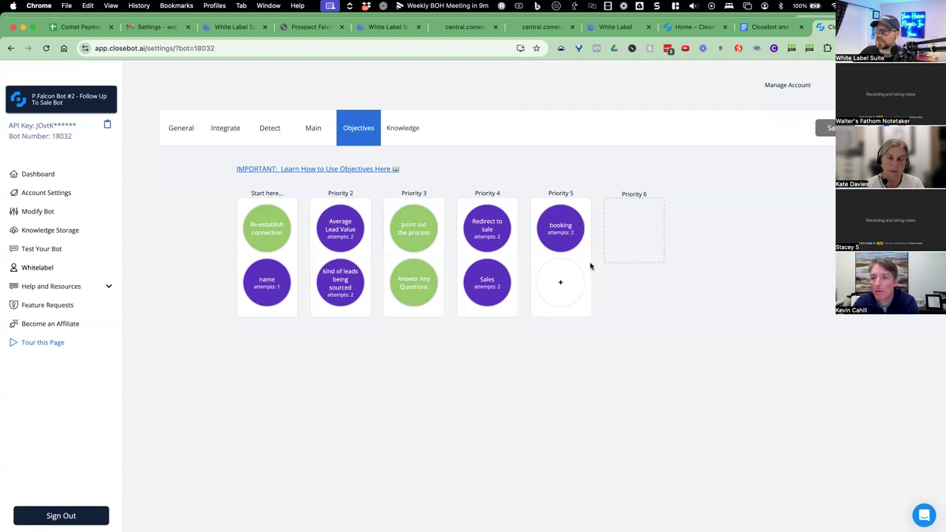
pyautogui.click(560, 249)
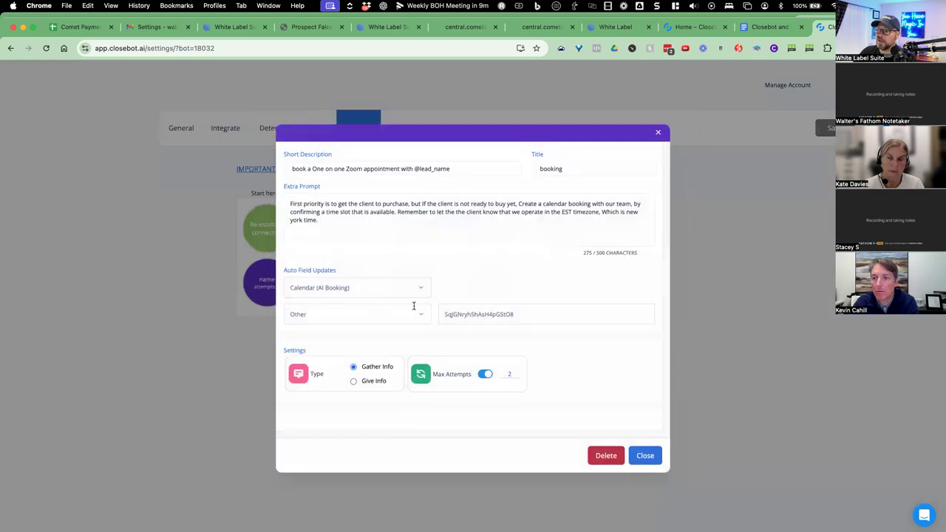
pyautogui.moveTo(445, 314); pyautogui.dragTo(519, 314)
pyautogui.doubleClick(446, 314)
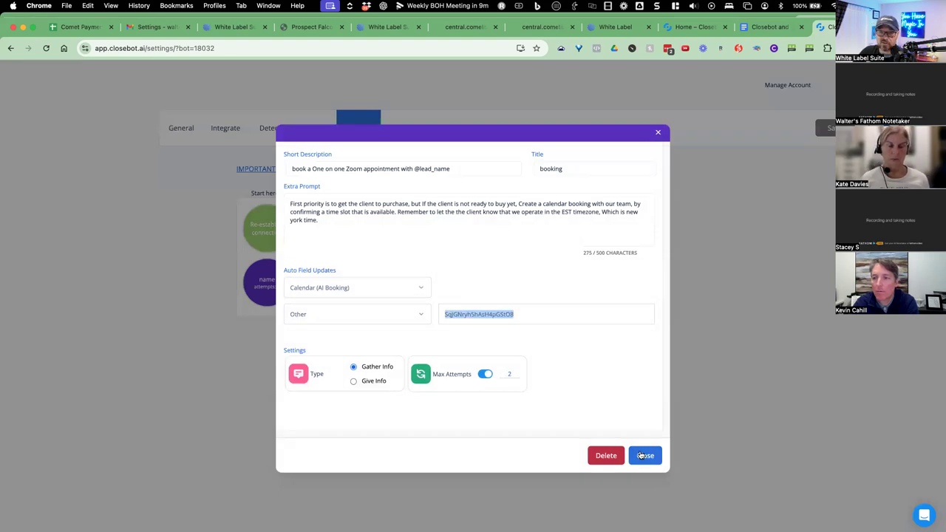
pyautogui.moveTo(519, 314); pyautogui.dragTo(436, 316)
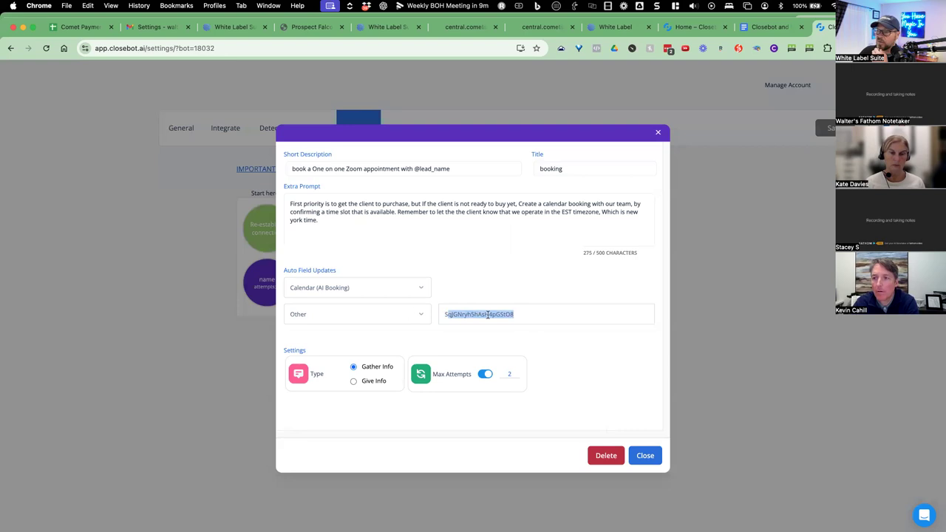
pyautogui.click(644, 455)
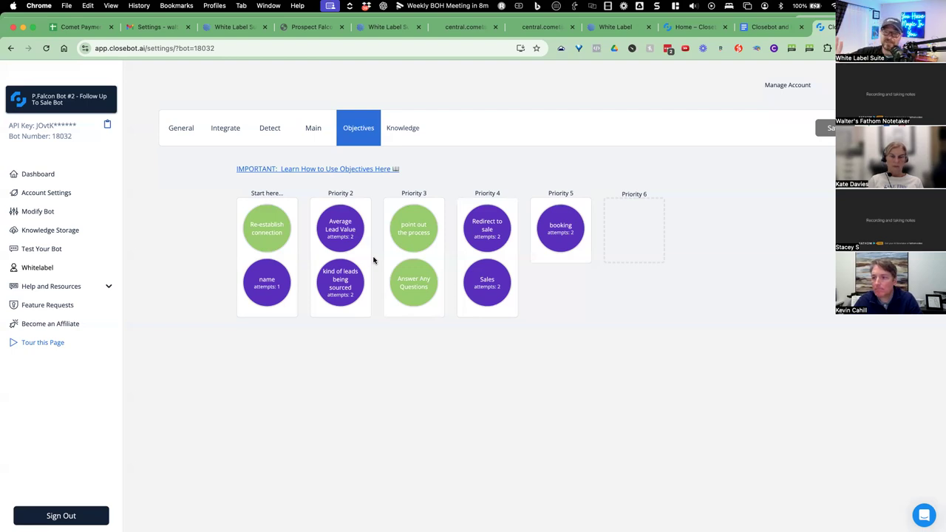
pyautogui.moveTo(456, 230)
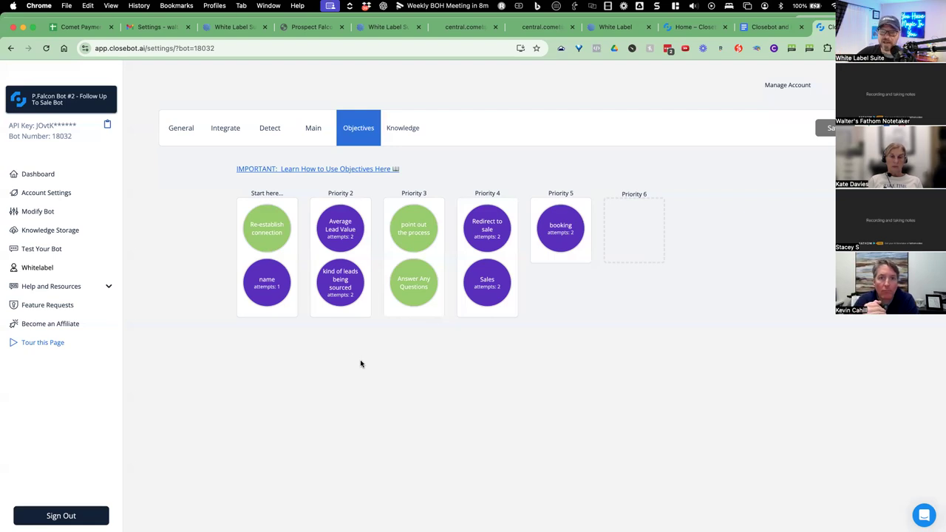
pyautogui.click(285, 237)
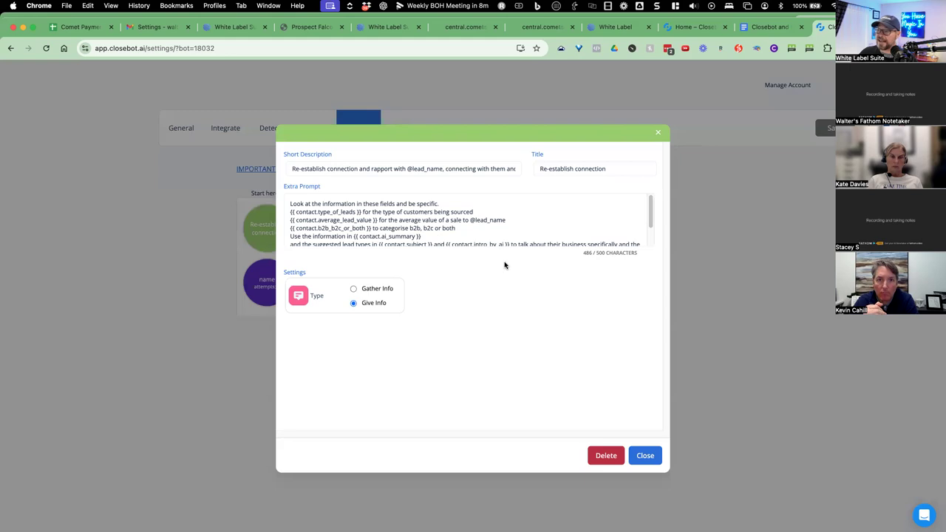
pyautogui.moveTo(290, 204); pyautogui.dragTo(491, 275)
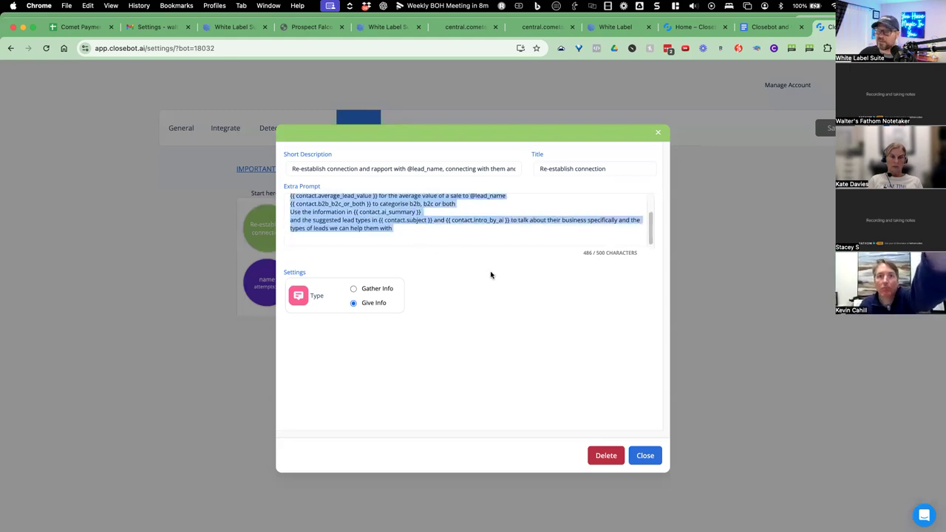
pyautogui.click(645, 456)
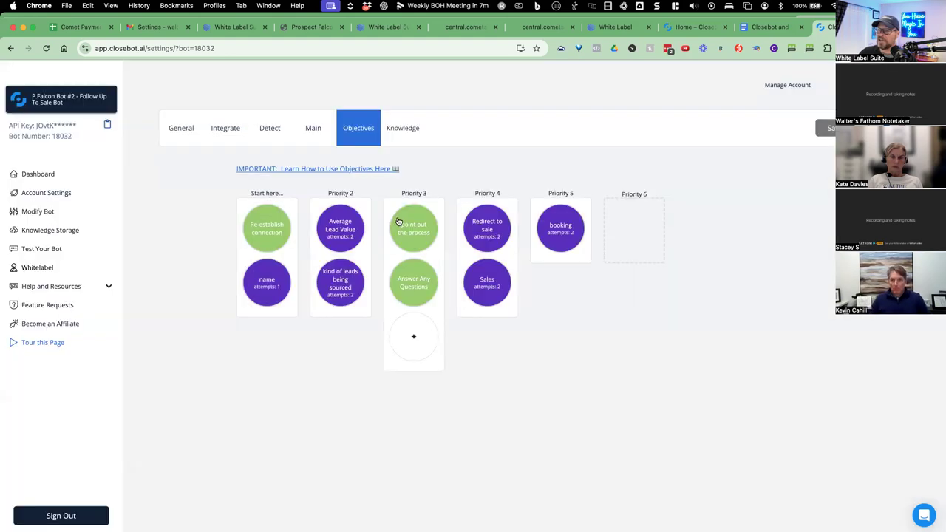
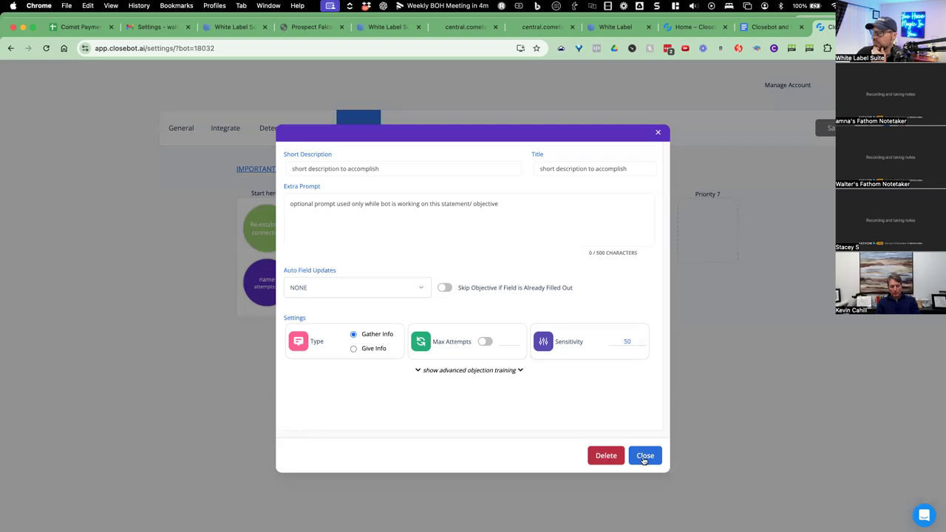
# Delete the unfinished Priority 6 objective and begin switching to the copied follow-up bot.
pyautogui.click(654, 458)
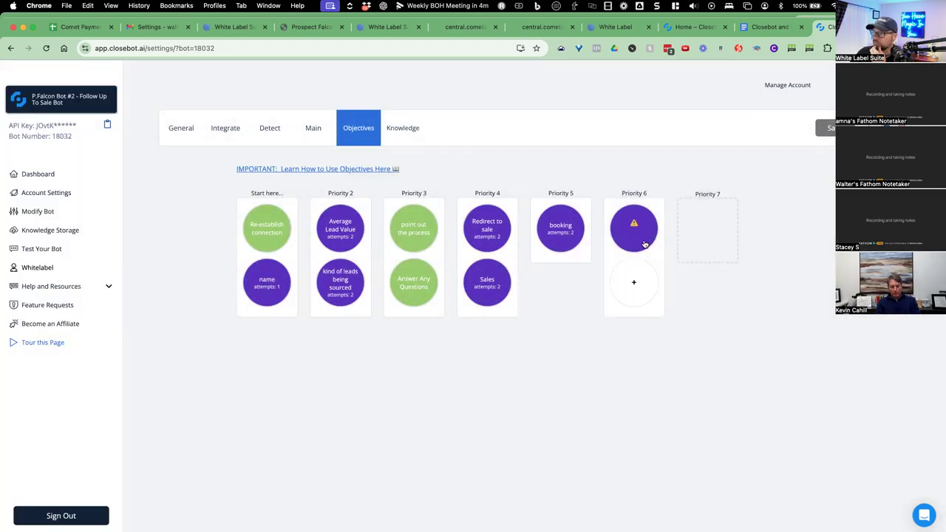
pyautogui.click(649, 230)
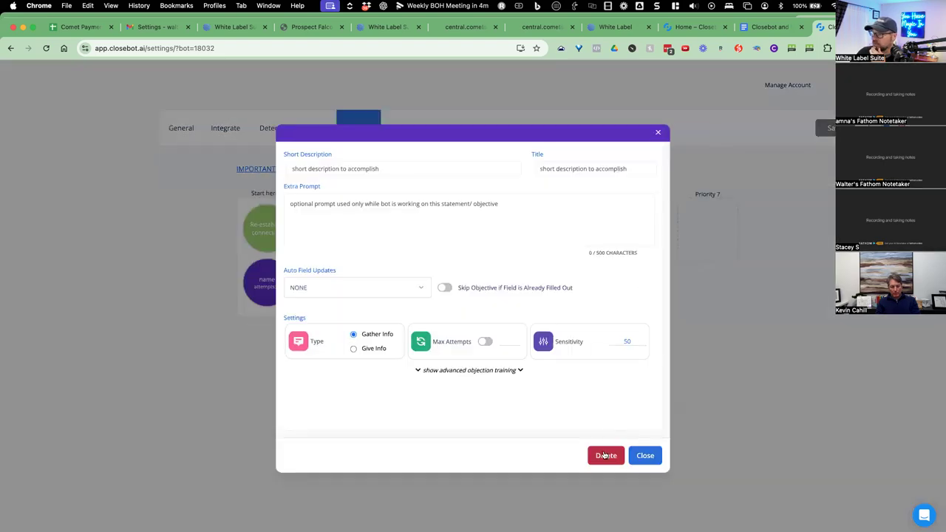
pyautogui.click(605, 454)
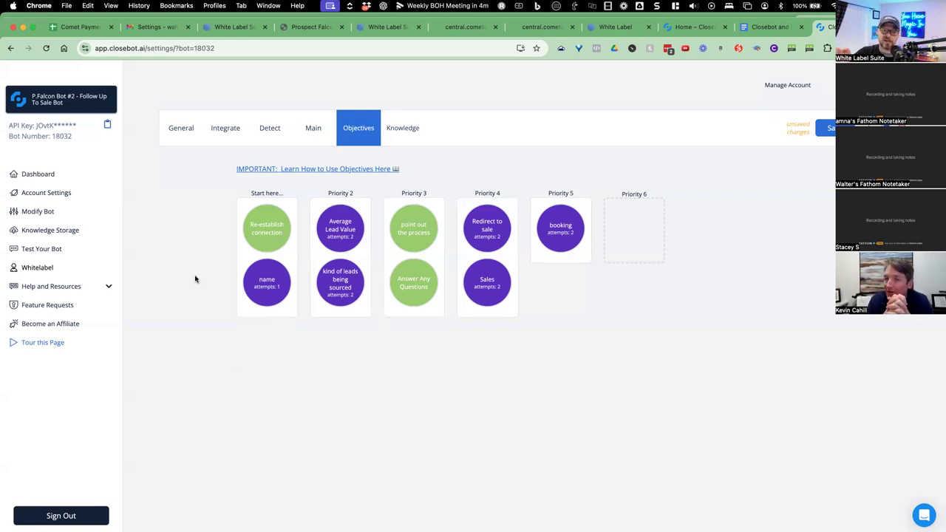
pyautogui.click(817, 159)
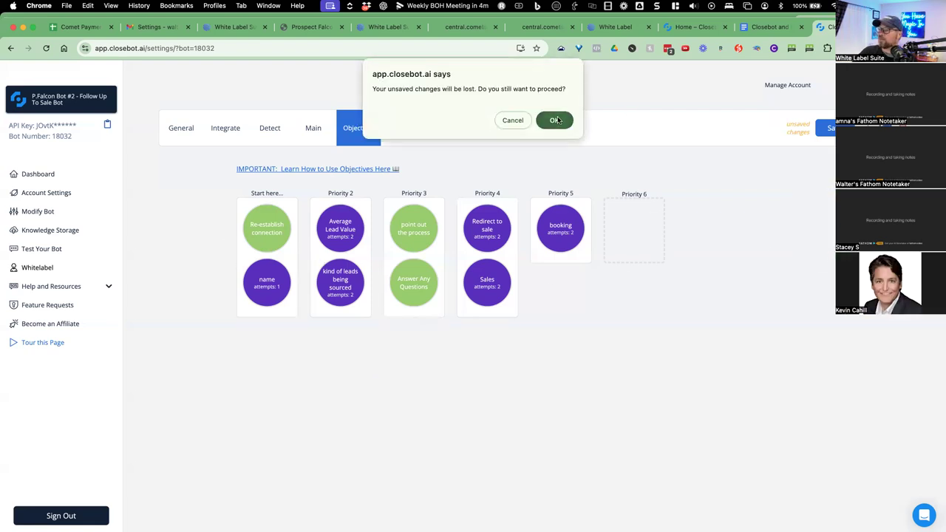
# Discard the unsaved changes to load the copied follow-up bot and add a new Priority 6 objective.
pyautogui.click(554, 121)
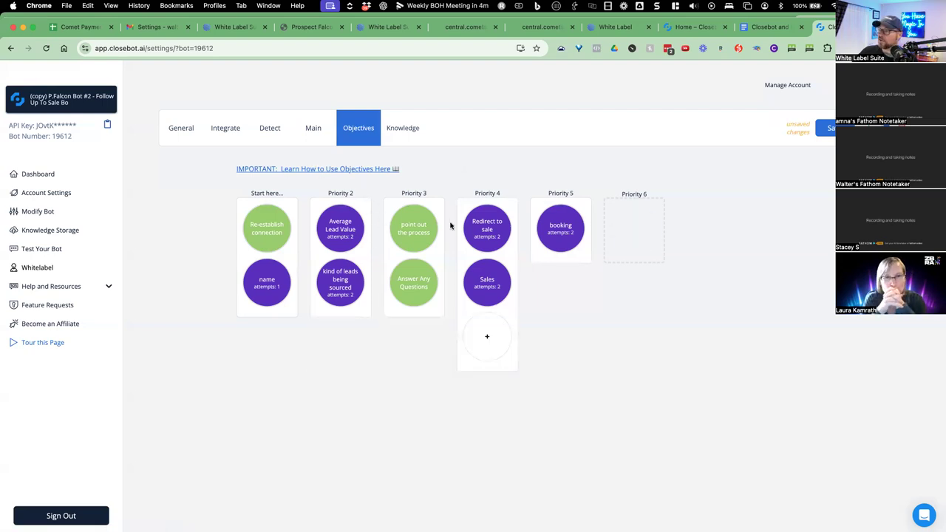
pyautogui.click(630, 224)
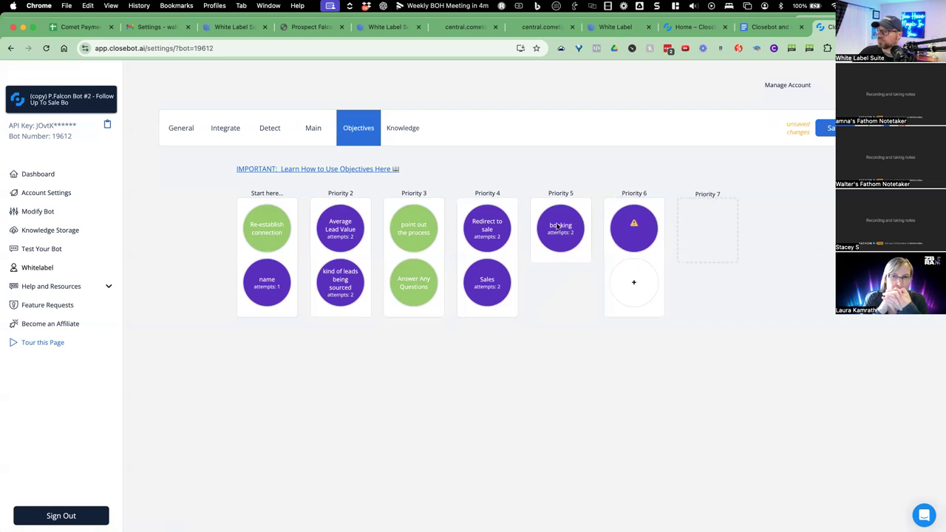
pyautogui.click(633, 228)
# Describe it as establishing whether the client has a lead generation method, titled 'lead gen?'.
pyautogui.write('do you')
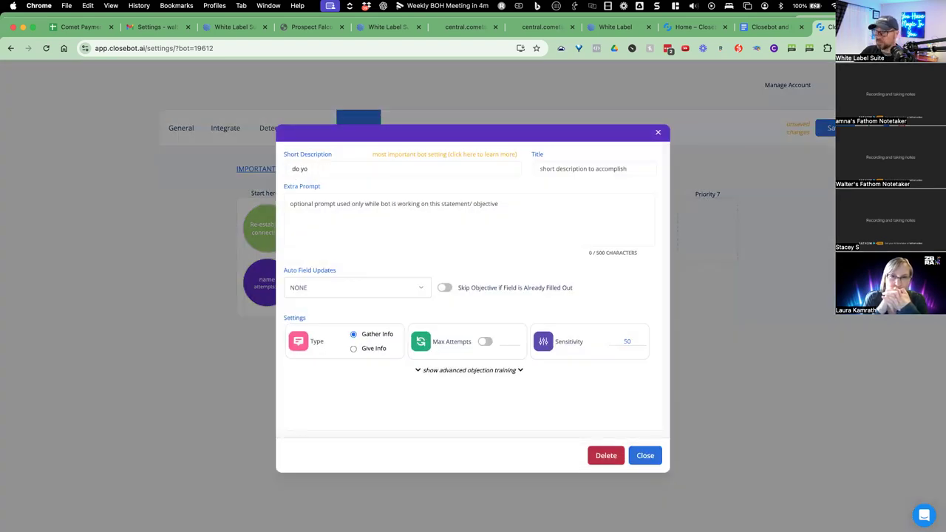
pyautogui.press('BackSpace')
pyautogui.write('establish if the client')
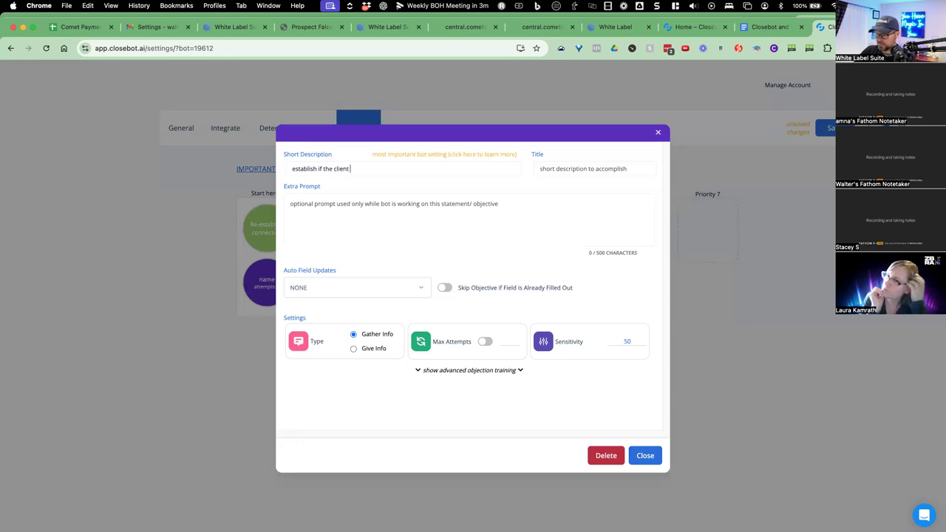
pyautogui.write('currently has a le')
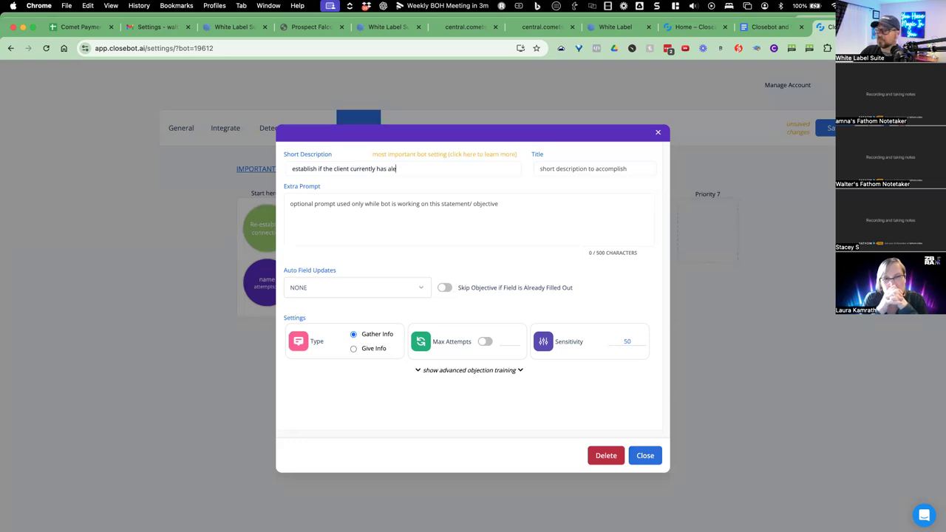
pyautogui.write('ad generation method')
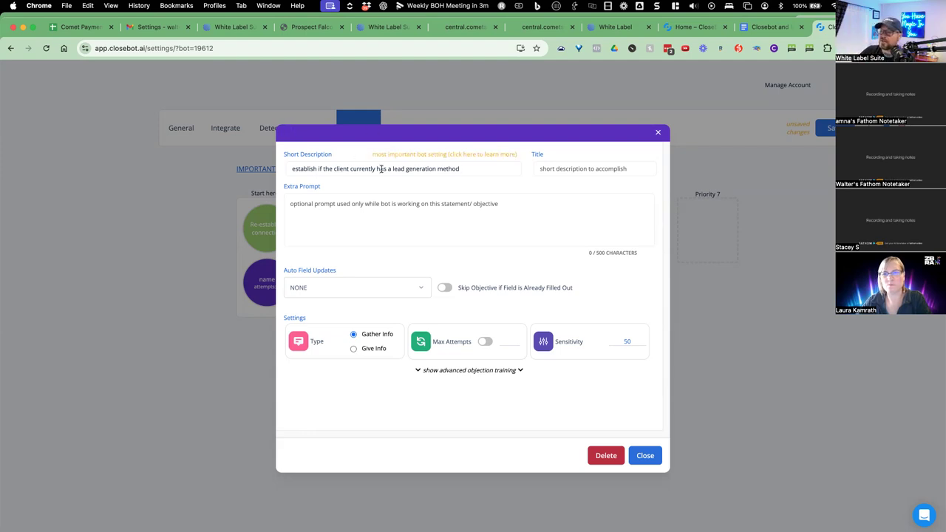
pyautogui.click(583, 165)
pyautogui.write('lead gen?')
pyautogui.click(342, 218)
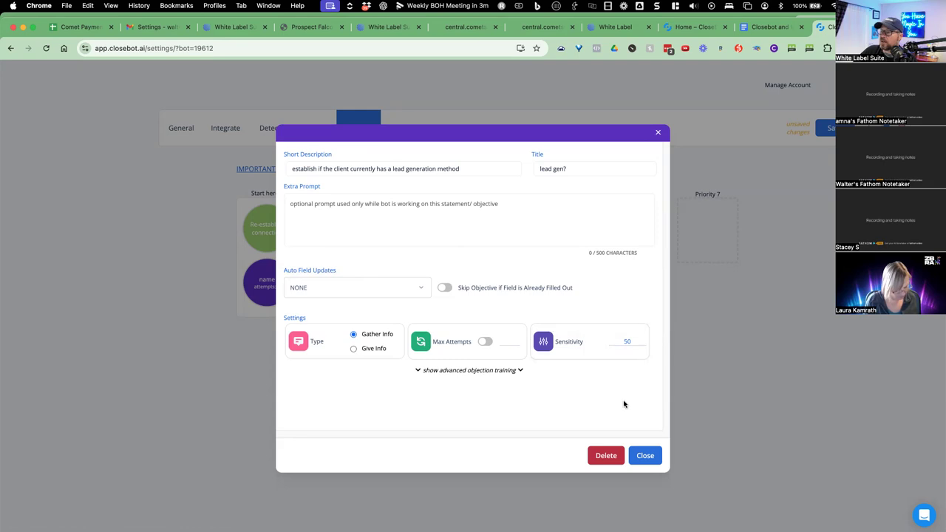
pyautogui.click(645, 455)
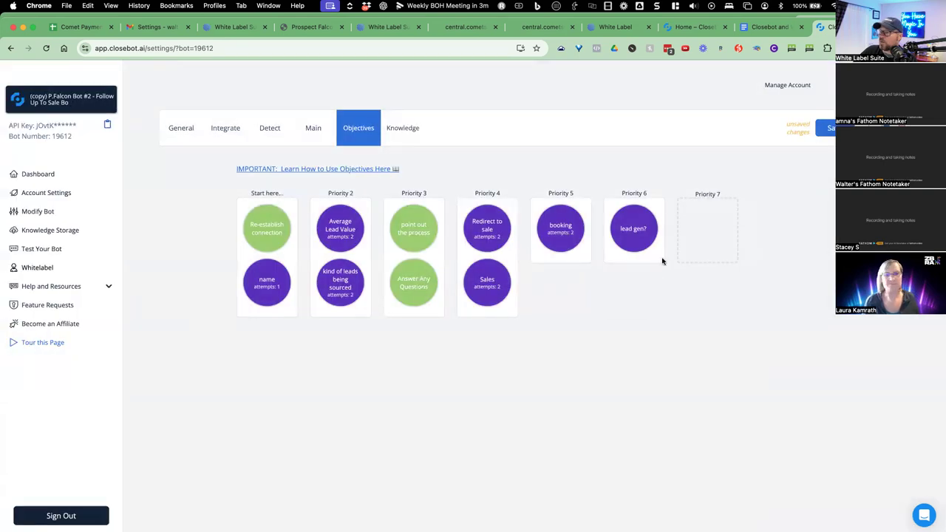
# Move lead gen? into Priority 3 and Redirect to sale into Priority 5.
pyautogui.moveTo(633, 229); pyautogui.dragTo(395, 238)
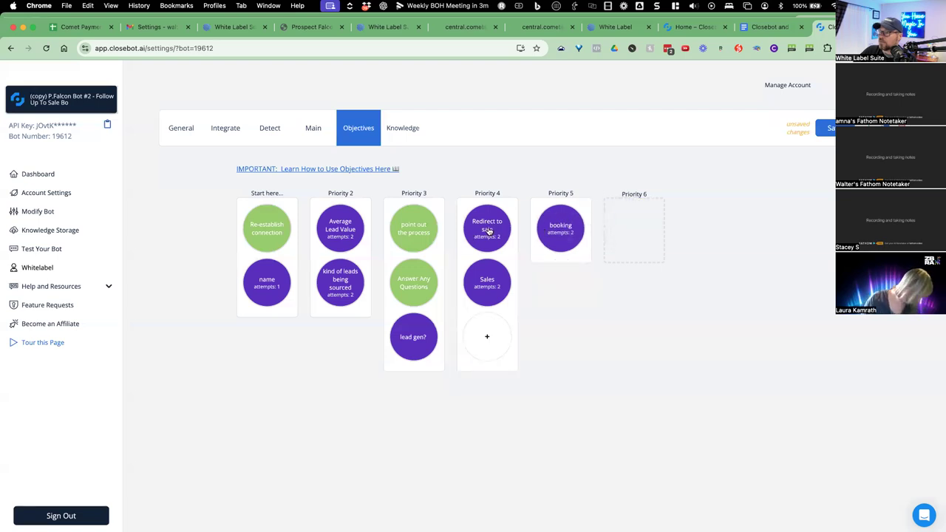
pyautogui.moveTo(546, 230); pyautogui.dragTo(560, 229)
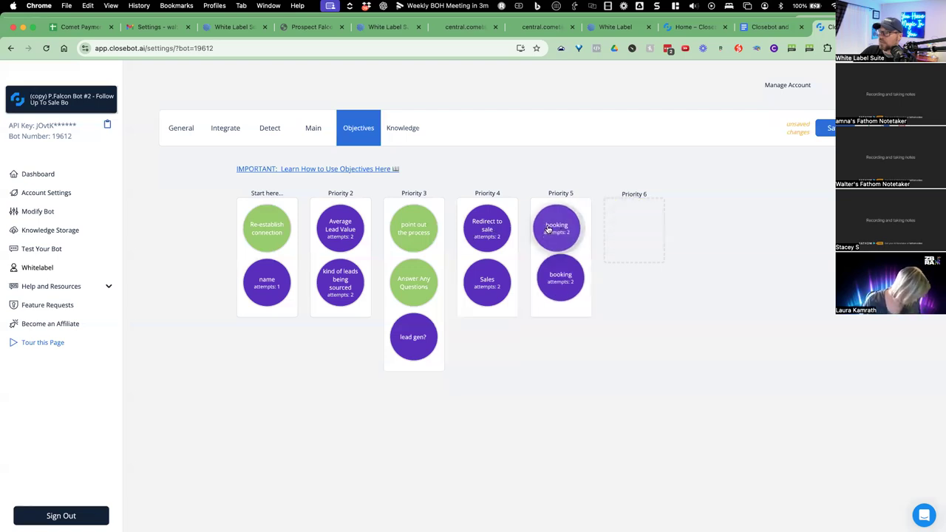
pyautogui.moveTo(487, 226); pyautogui.dragTo(566, 234)
pyautogui.click(565, 234)
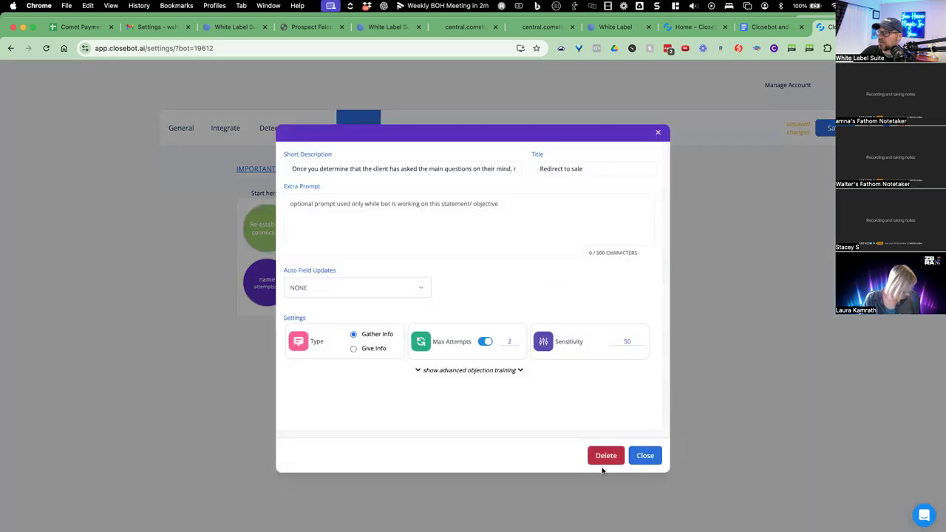
pyautogui.click(646, 455)
# Shift booking to Priority 6, two objectives to Priority 4, Sales to Priority 5; add a Priority 3 objective.
pyautogui.moveTo(563, 279); pyautogui.dragTo(633, 229)
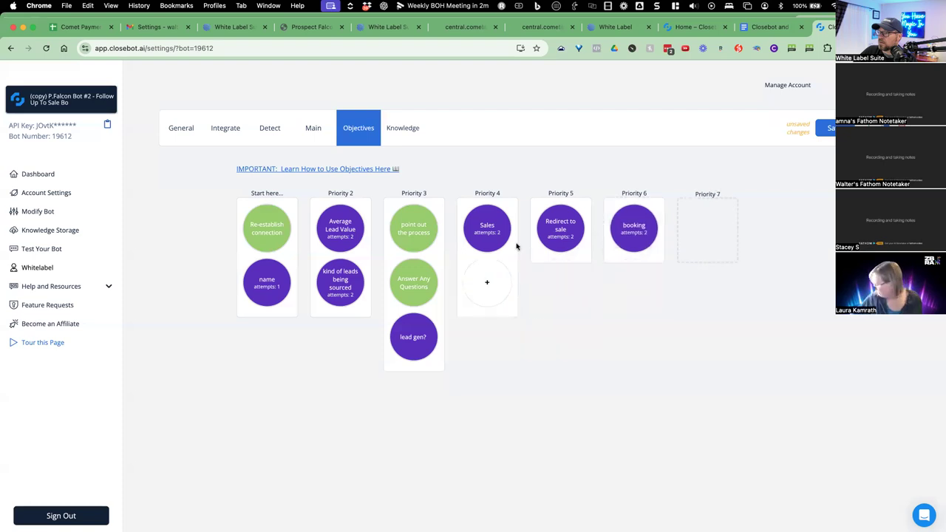
pyautogui.moveTo(422, 230); pyautogui.dragTo(490, 223)
pyautogui.moveTo(492, 290); pyautogui.dragTo(561, 294)
pyautogui.moveTo(562, 241); pyautogui.dragTo(569, 273)
pyautogui.moveTo(416, 245); pyautogui.dragTo(485, 279)
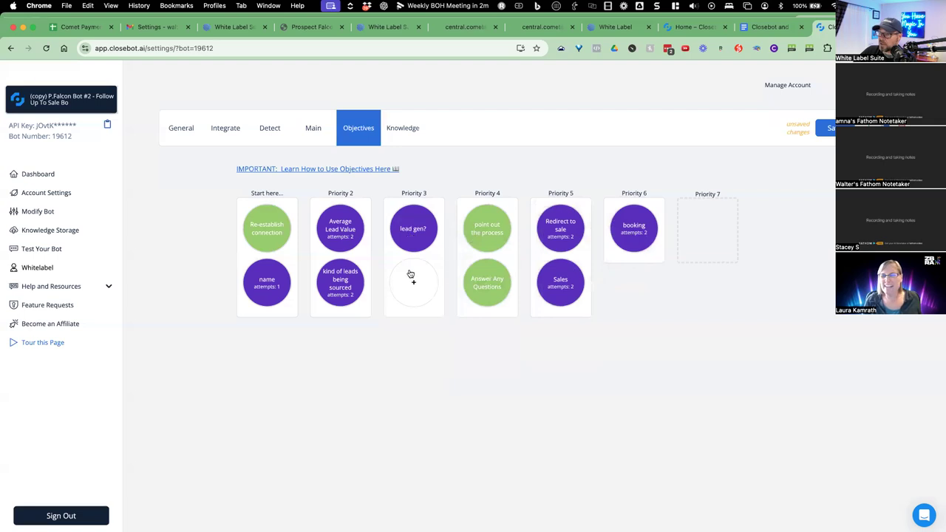
pyautogui.click(413, 282)
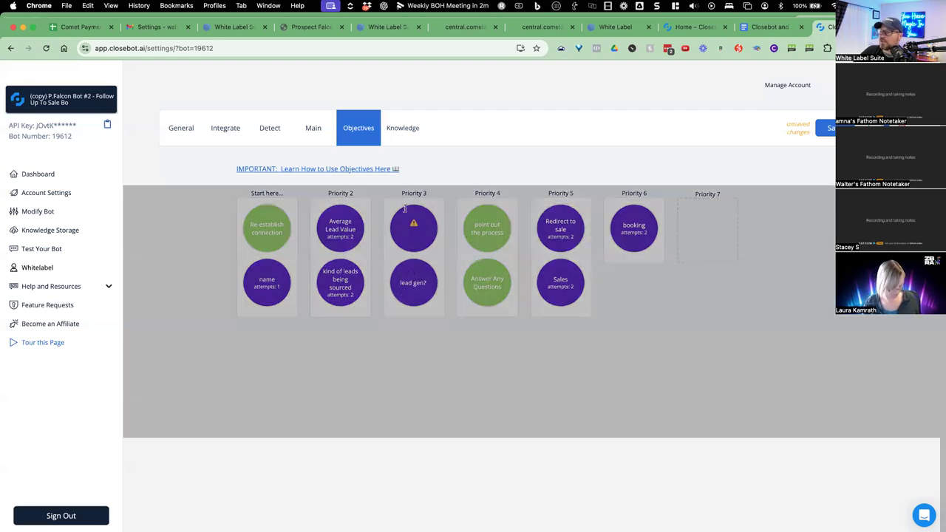
# Title the new objective 'ai follow up', asking if the client has an AI process following up every lead.
pyautogui.write('Do you have a me')
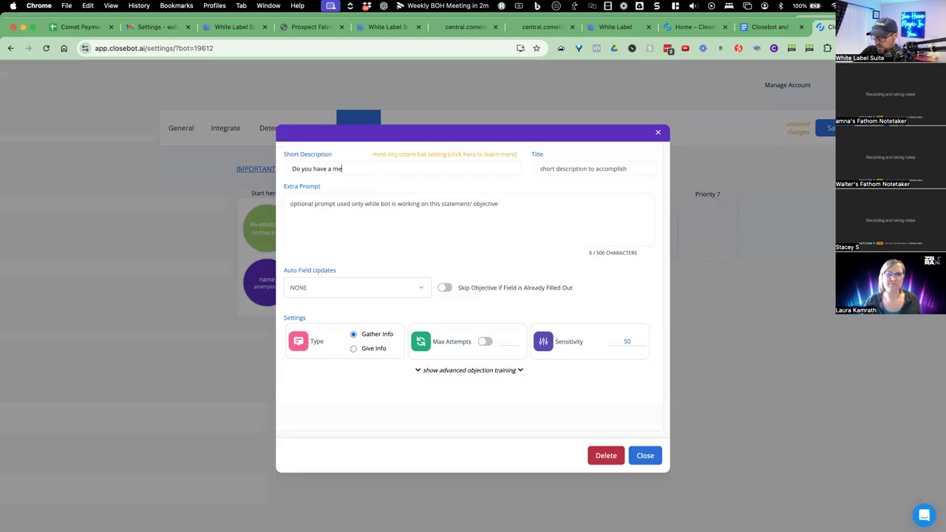
pyautogui.write('thod for')
pyautogui.press('super+BackSpace')
pyautogui.write('Establish from the client')
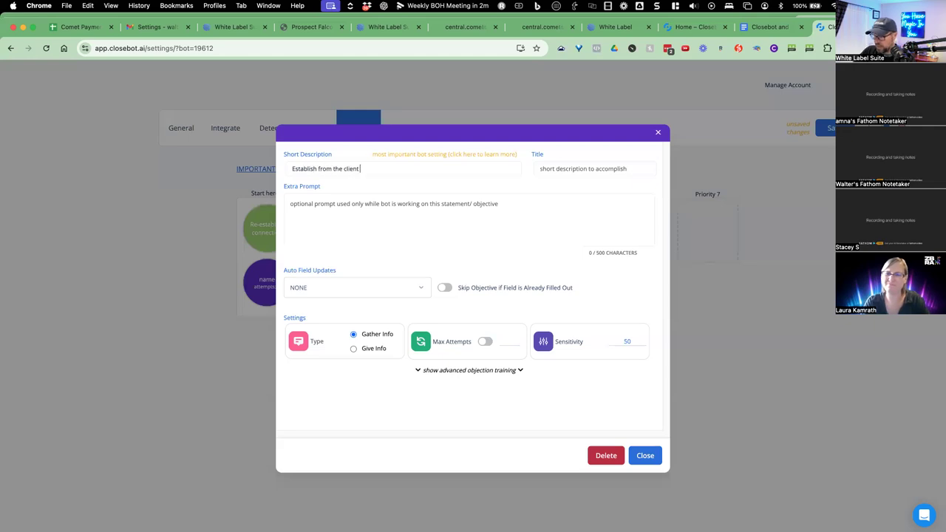
pyautogui.write(' if they have an')
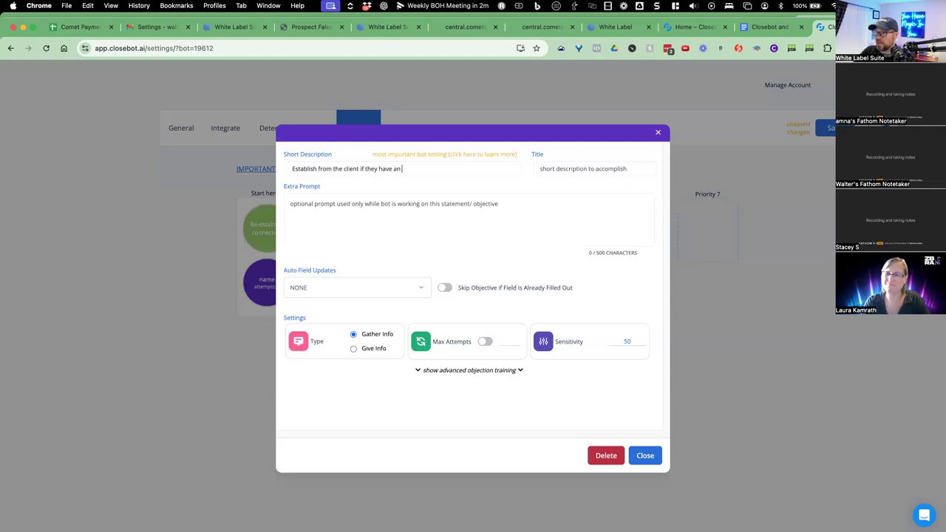
pyautogui.write(' AI process where every lead is follow')
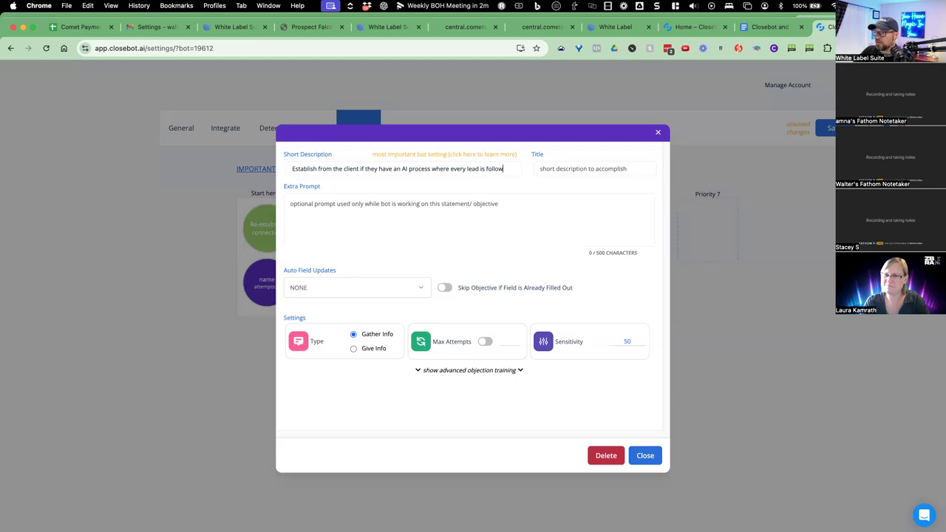
pyautogui.write('ed up w')
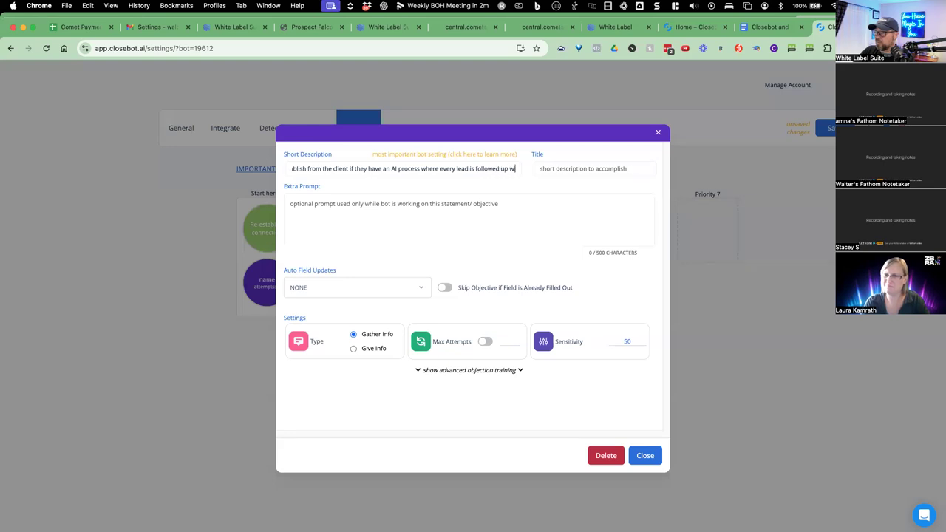
pyautogui.write('ithout fail')
pyautogui.click(538, 169)
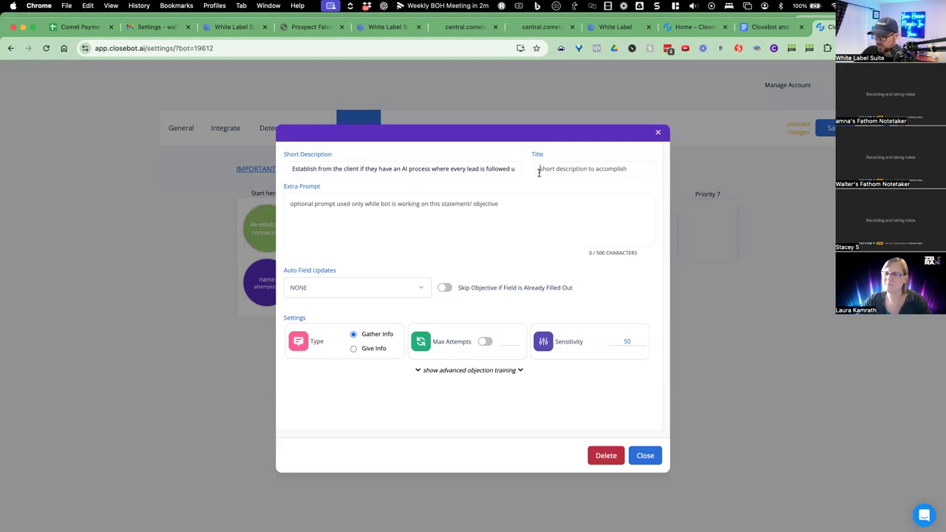
pyautogui.write('ai follow up')
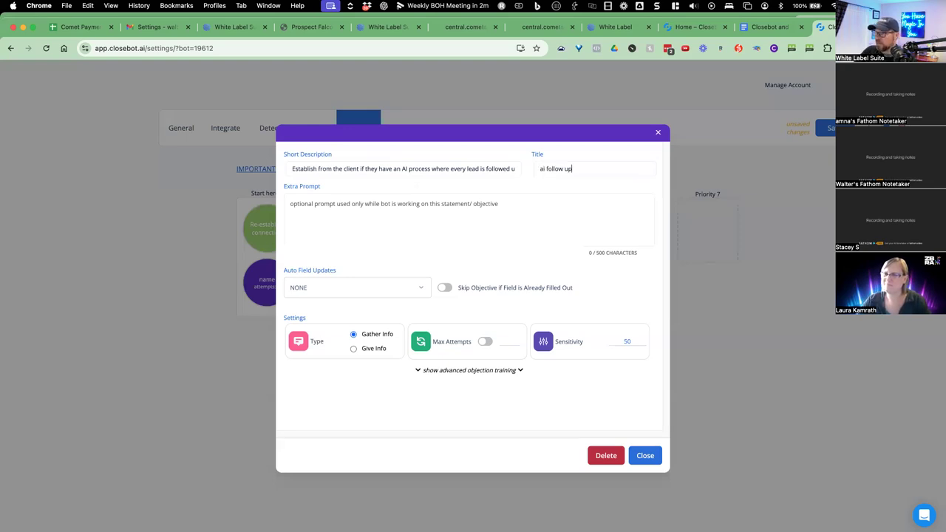
pyautogui.click(362, 225)
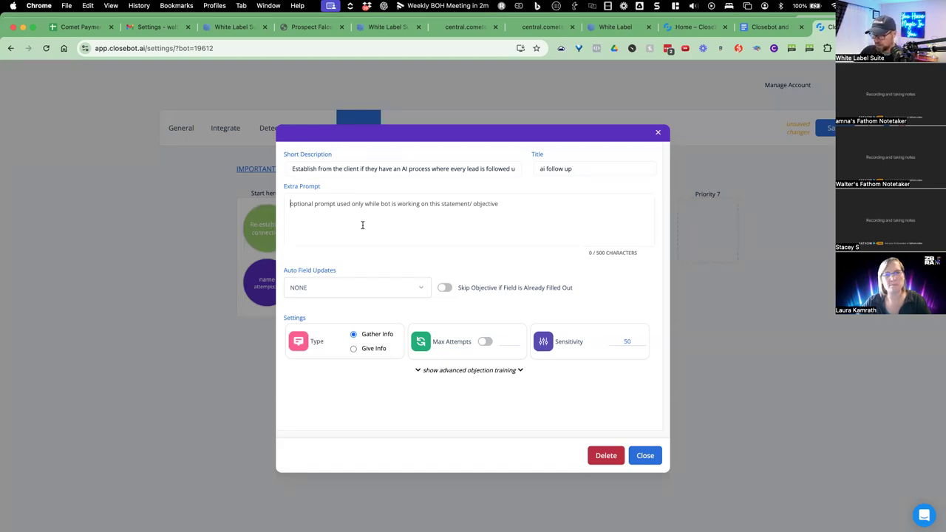
# Add an extra prompt: check the client's process, note they're experiencing AI follow-up now, and gauge its value.
pyautogui.write("It's import")
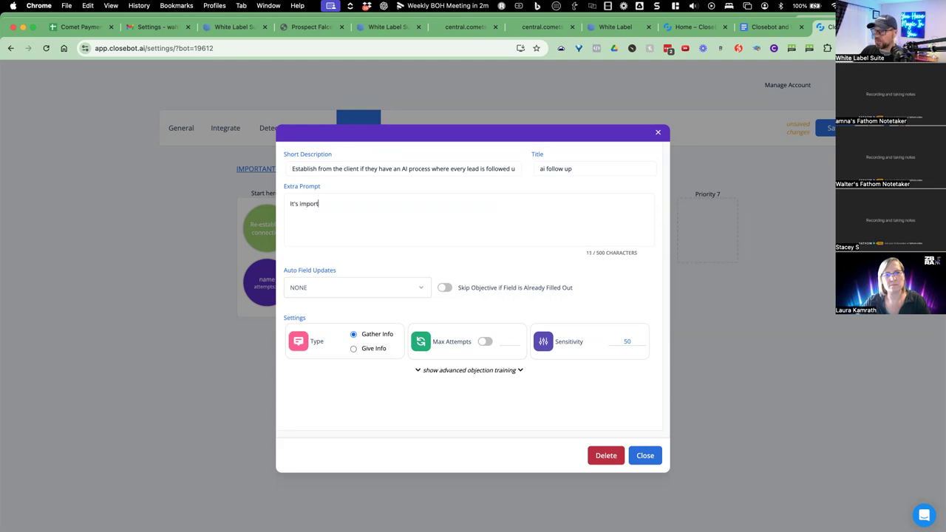
pyautogui.write("ant to know that the client does or doesn't")
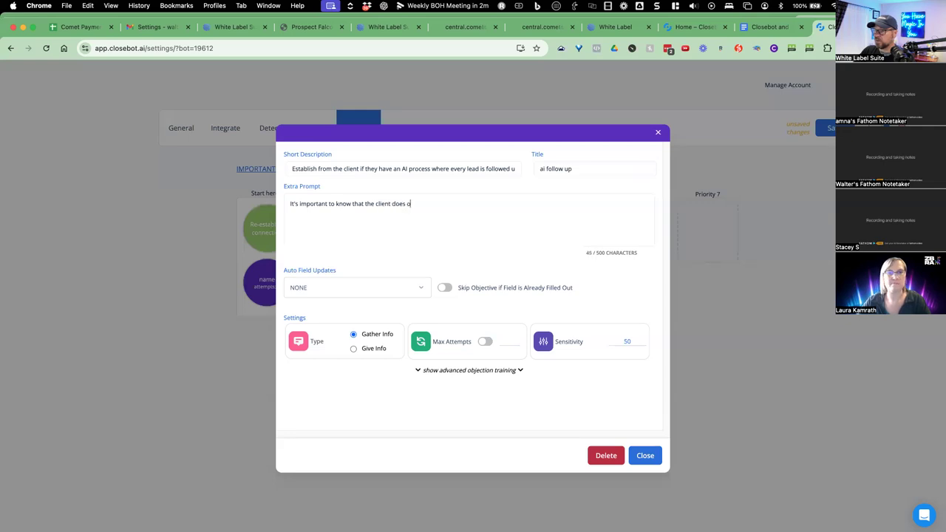
pyautogui.write(' have this process in place and r')
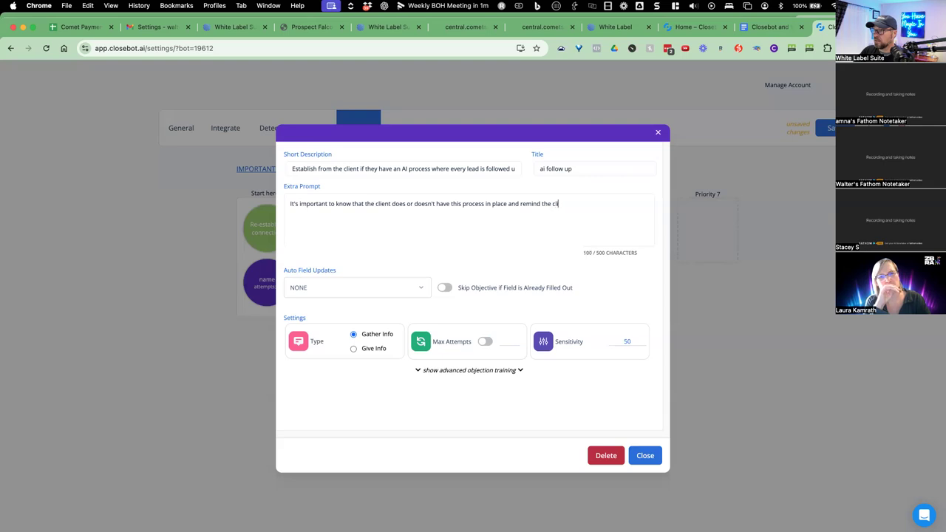
pyautogui.write('emind the client that they are')
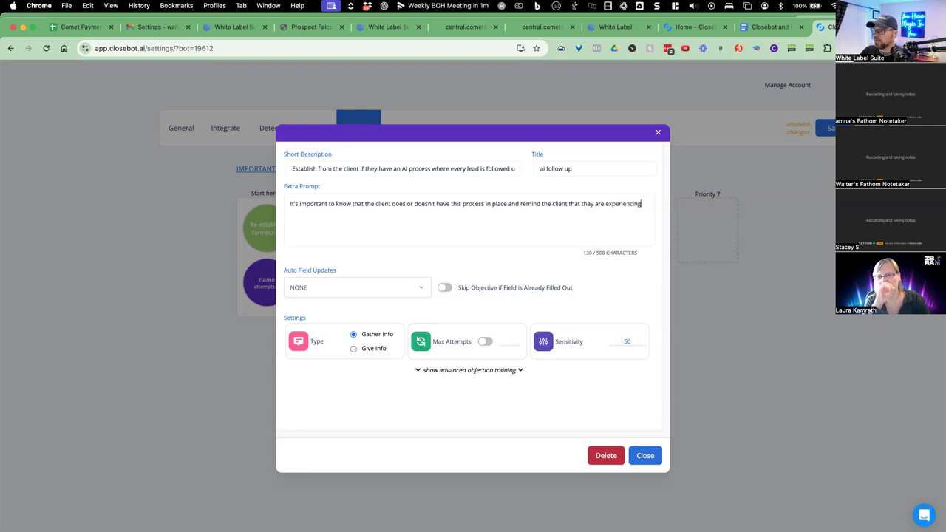
pyautogui.write('experiencing the a')
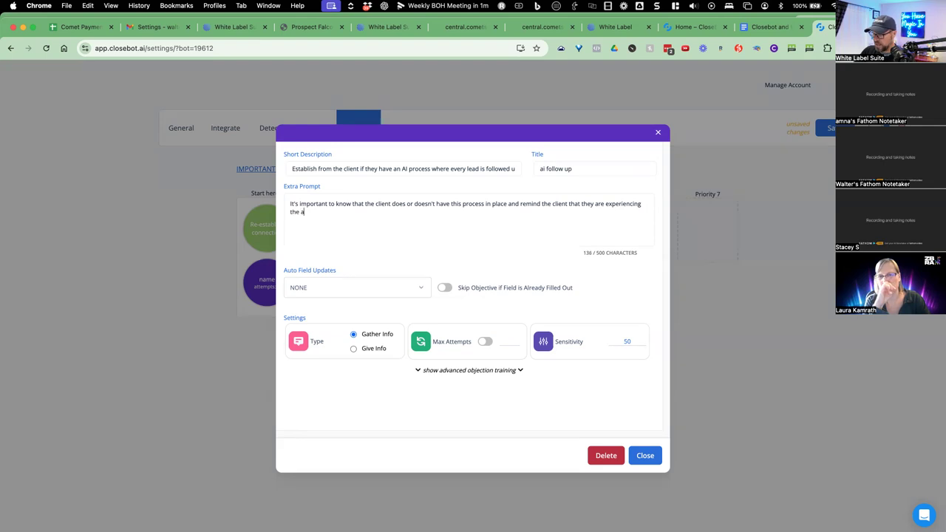
pyautogui.write('i follow up system right now, and establish')
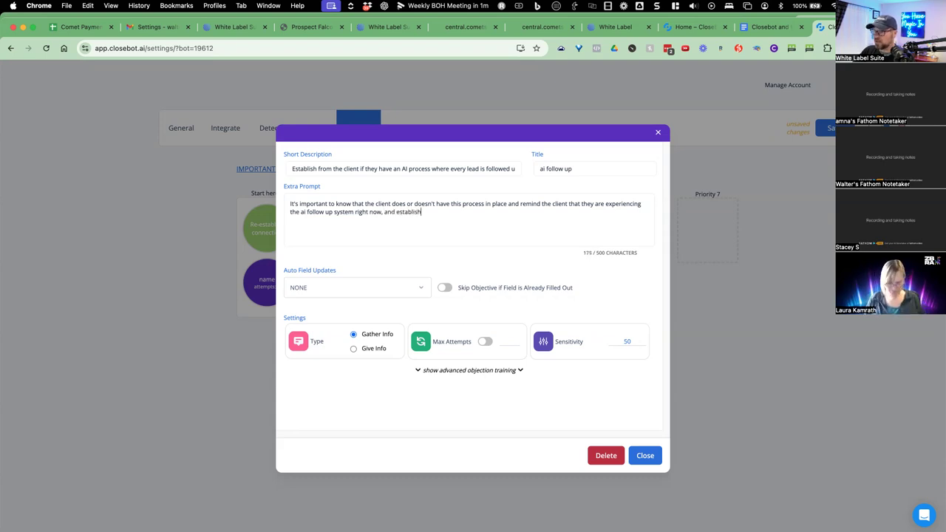
pyautogui.write(' if the client f')
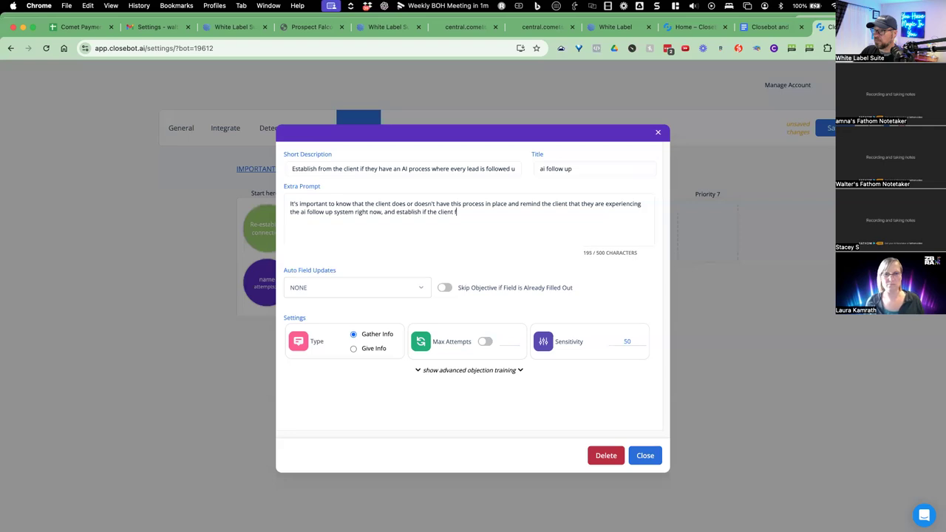
pyautogui.write('eels this will add')
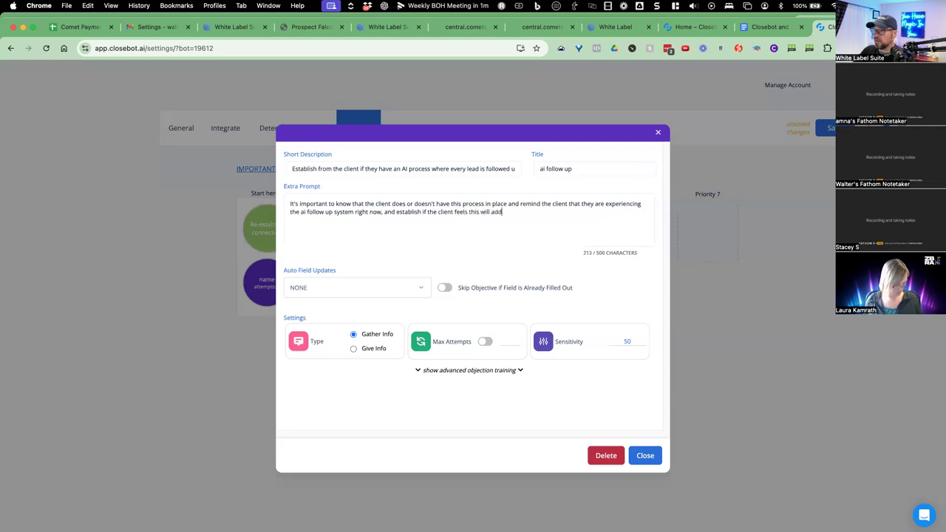
pyautogui.write(' value to the')
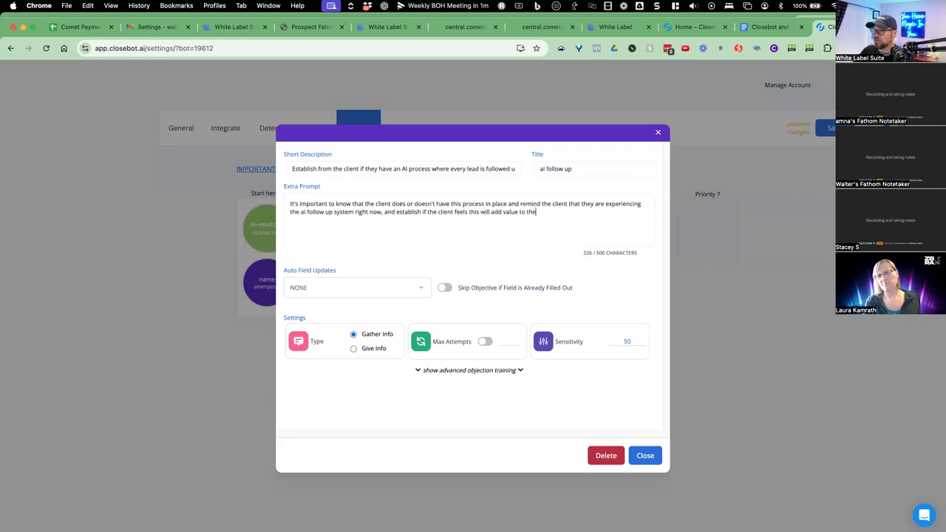
pyautogui.write('ir busins')
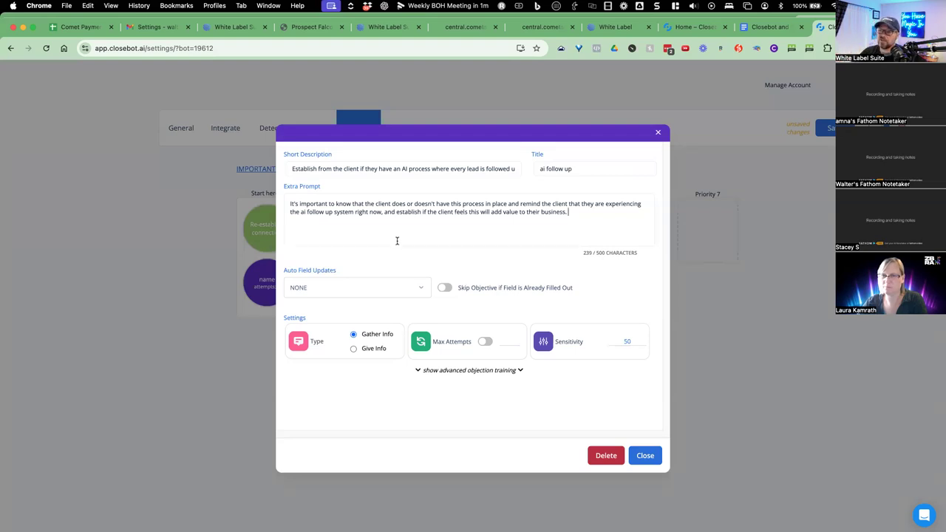
pyautogui.click(641, 454)
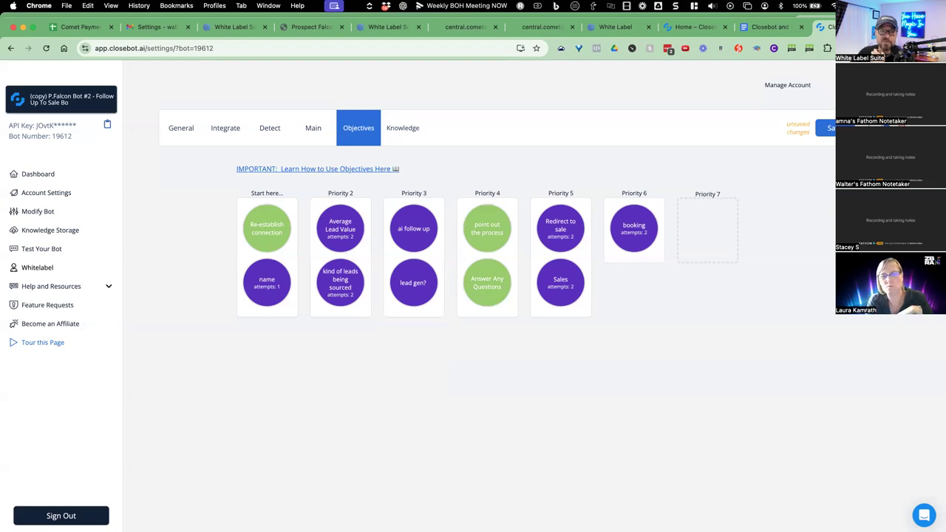
# Return to the Objectives board showing eleven objectives across six priority tiers.
pyautogui.moveTo(710, 212)
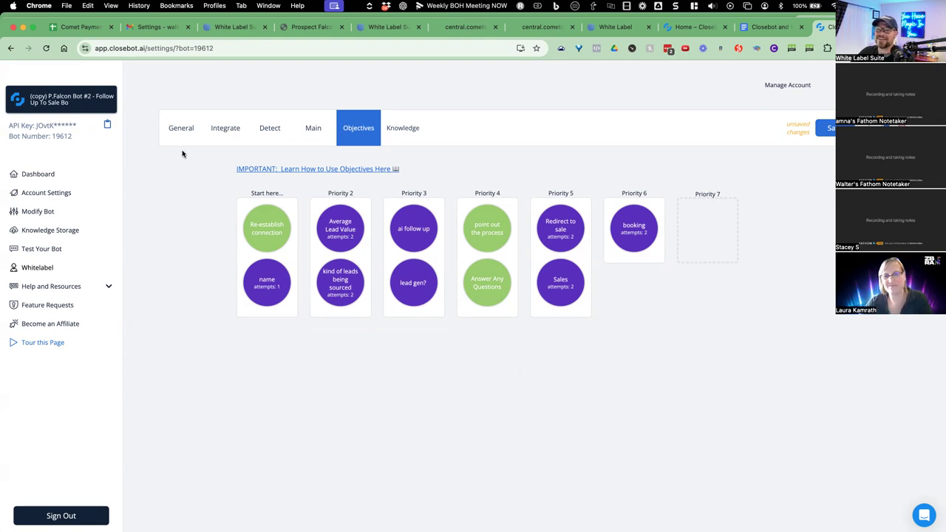
# Switch to bot 18127 - P.Falcon Bot #3 - Support And Upsell, discarding changes, and bring up the notes doc.
pyautogui.click(60, 99)
pyautogui.click(41, 99)
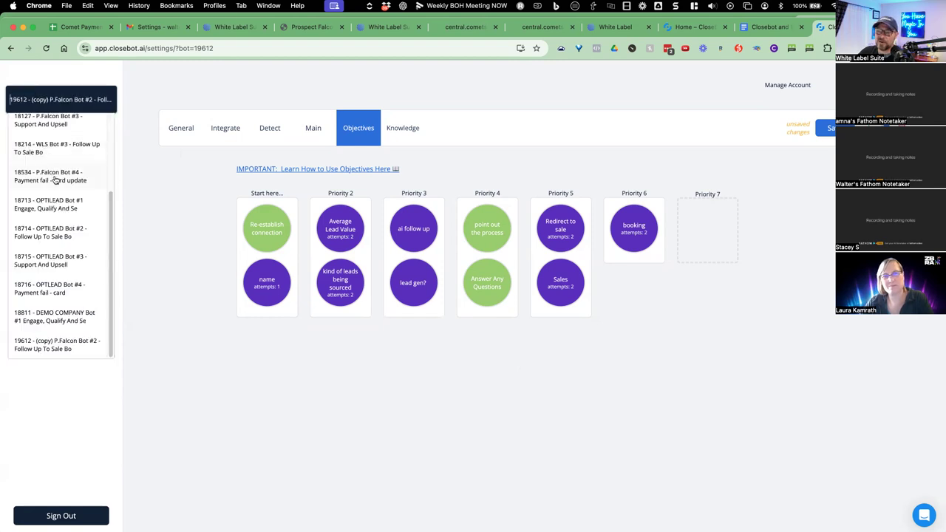
pyautogui.scroll(1, 55, 179)
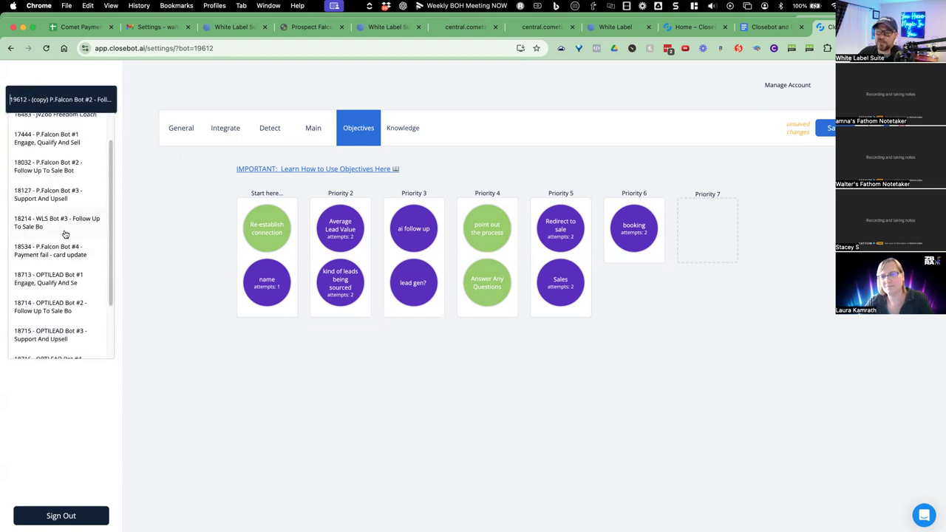
pyautogui.click(60, 96)
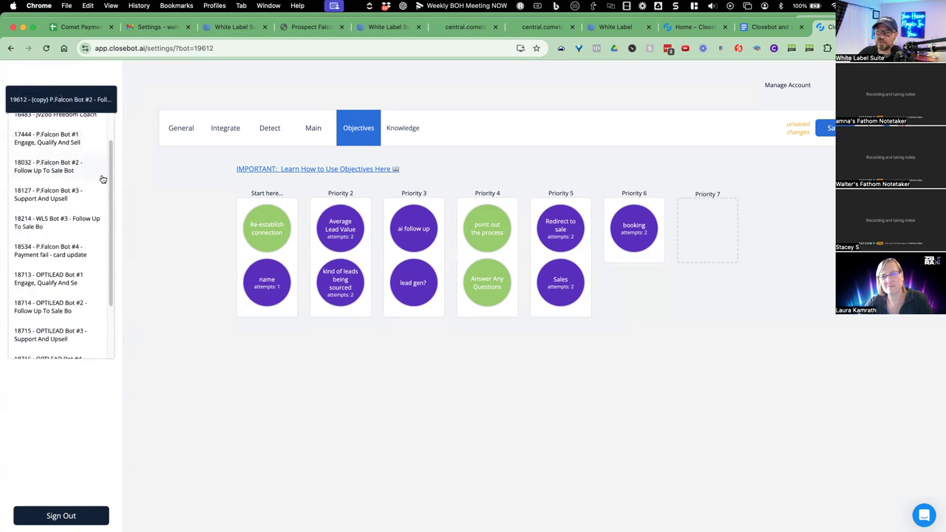
pyautogui.click(68, 104)
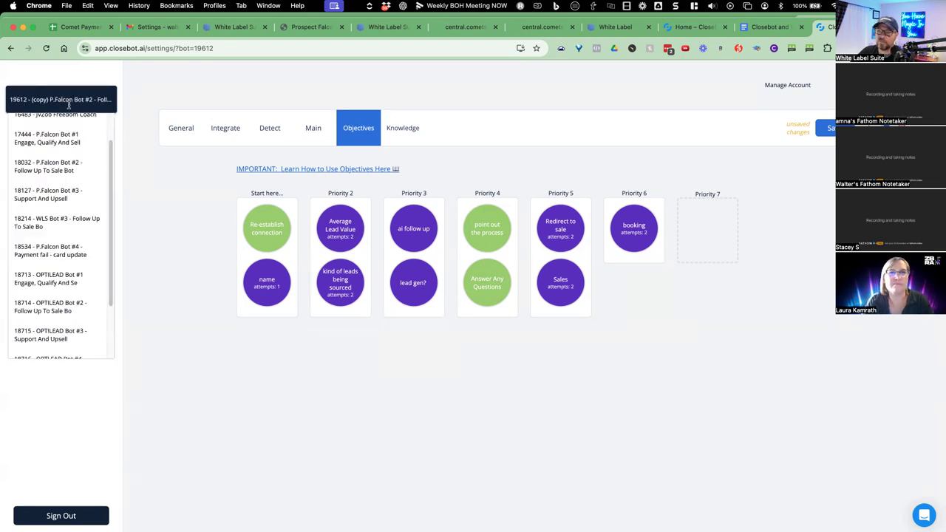
pyautogui.click(59, 193)
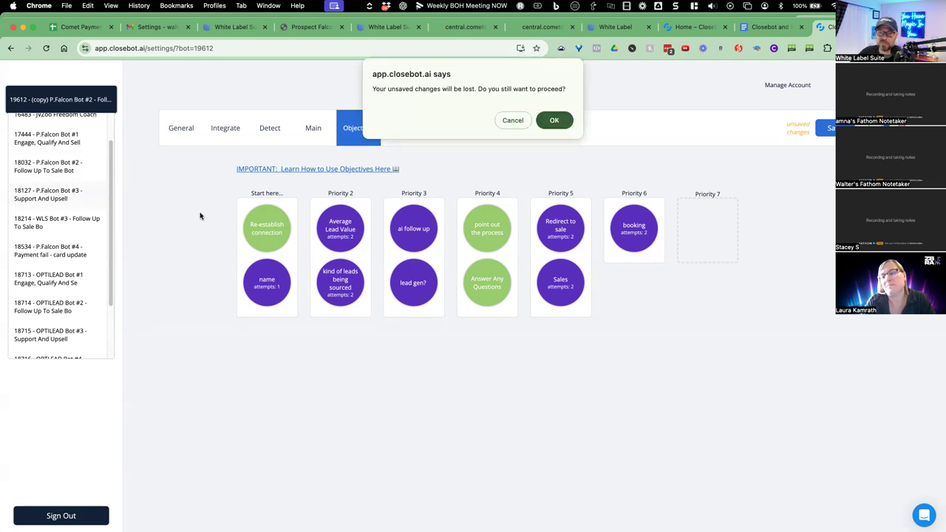
pyautogui.click(554, 120)
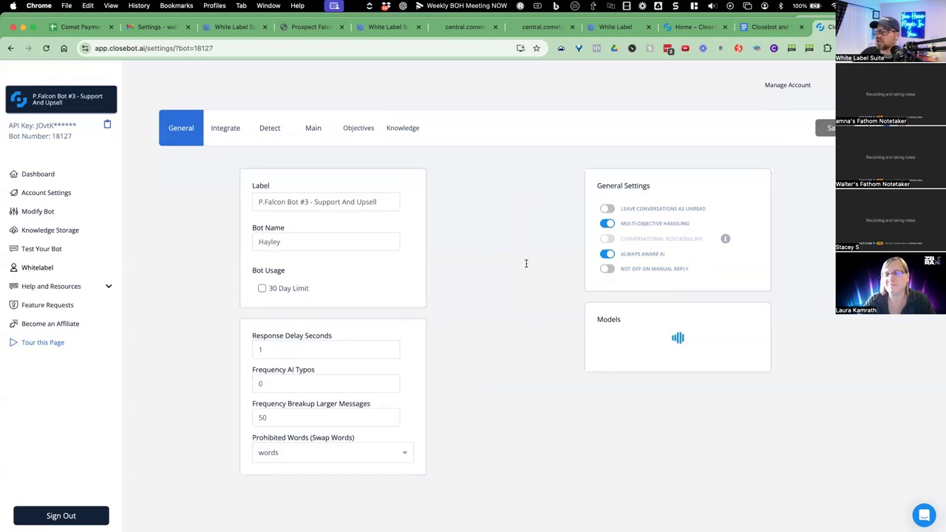
pyautogui.click(768, 27)
pyautogui.scroll(-2, 536, 240)
# Find the Bot 3: Service, upsell, and Support: 18127 notes, then return to that bot's objectives board.
pyautogui.scroll(-15, 536, 244)
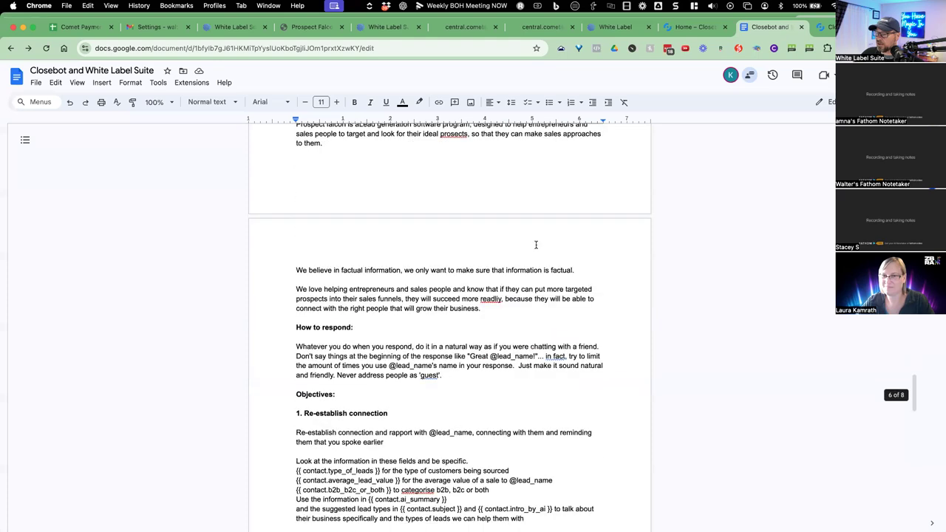
pyautogui.scroll(-17, 537, 247)
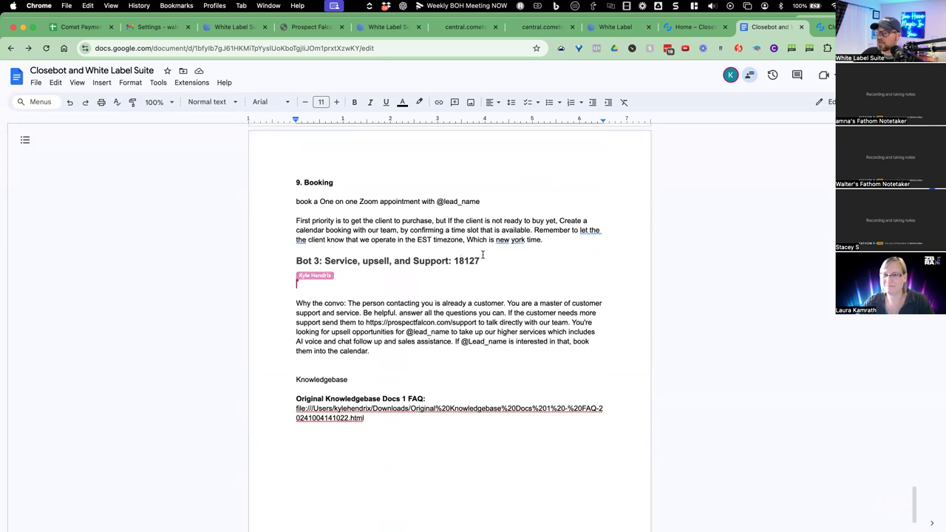
pyautogui.scroll(2, 514, 256)
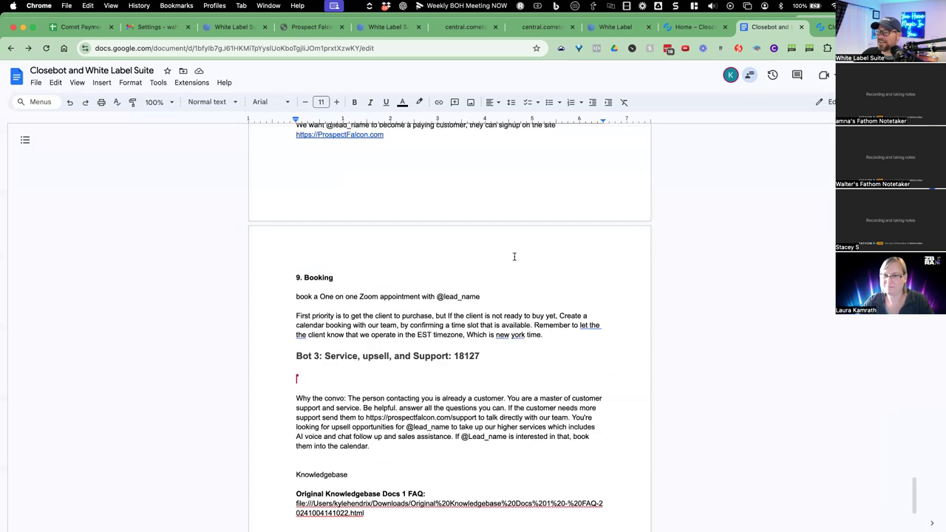
pyautogui.click(819, 30)
pyautogui.click(354, 130)
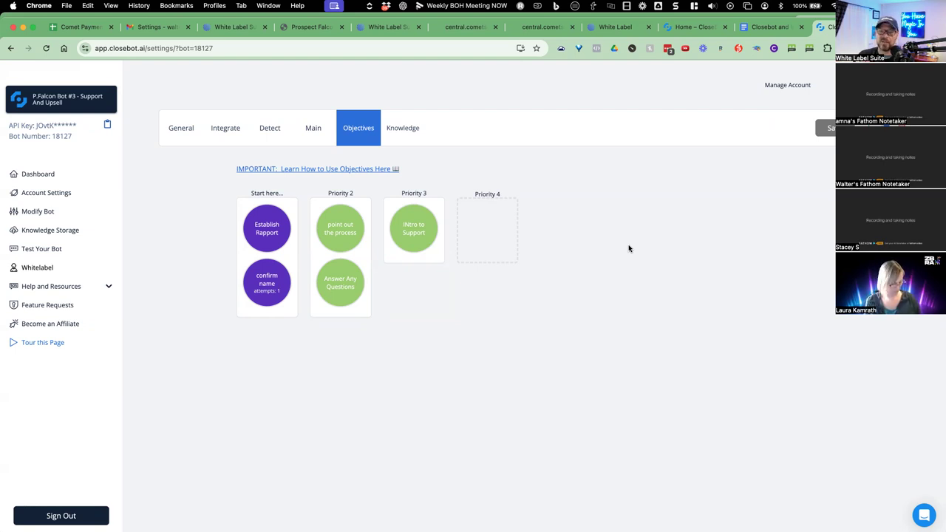
# Review the Establish Rapport, point out the process, Answer Any Questions and INtro to Support objectives unchanged.
pyautogui.click(267, 234)
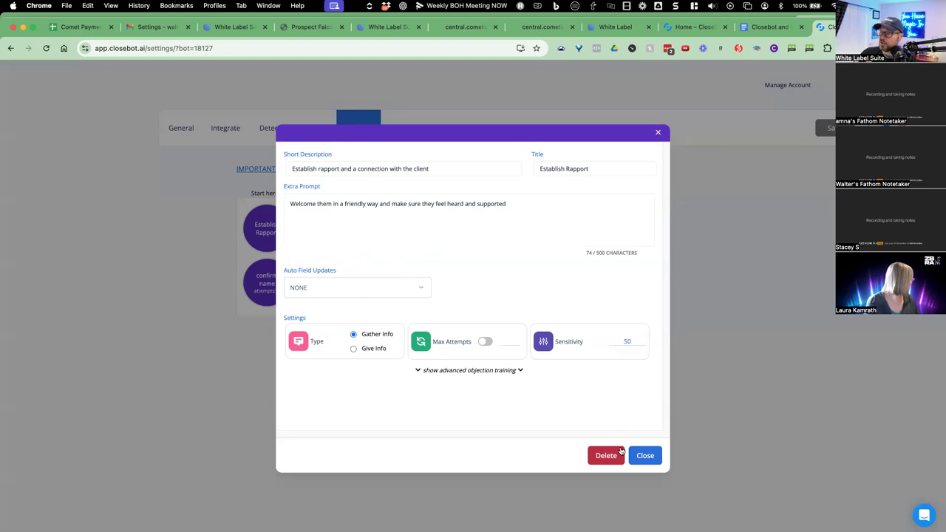
pyautogui.click(645, 455)
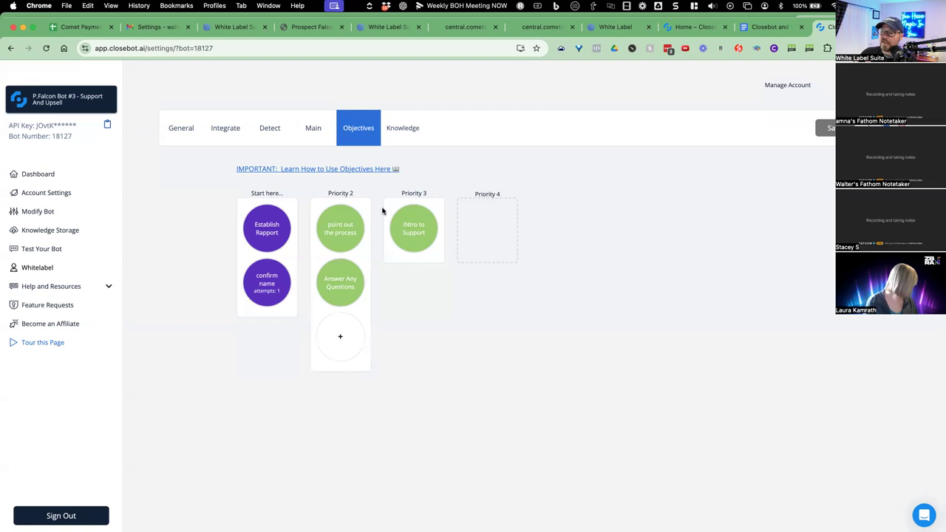
pyautogui.click(348, 232)
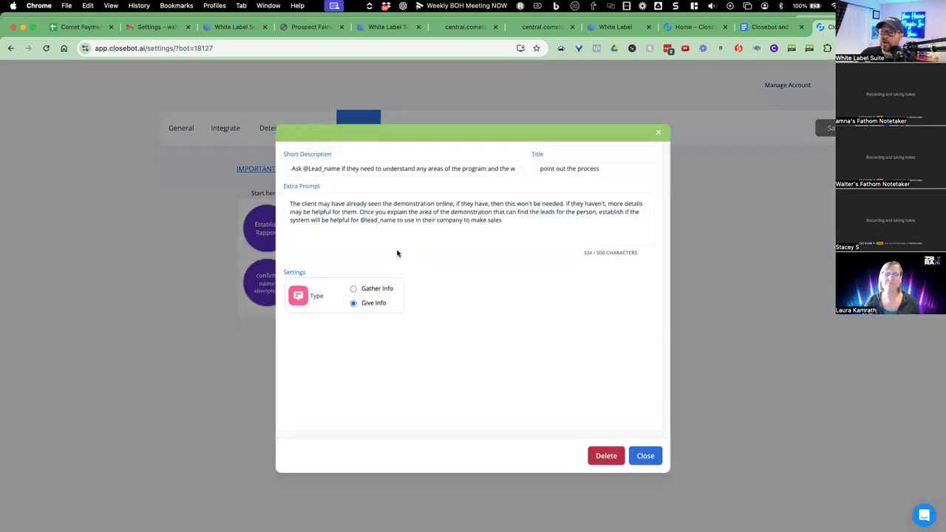
pyautogui.click(644, 455)
pyautogui.click(326, 285)
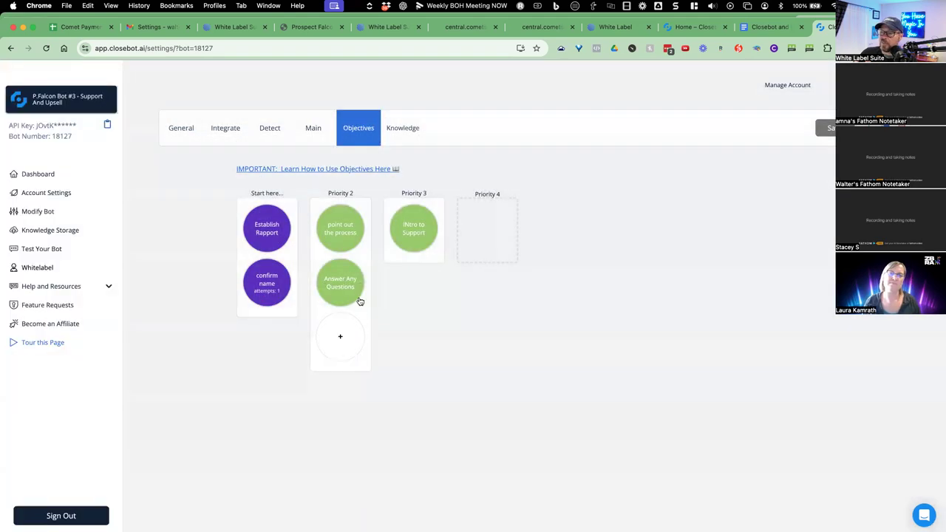
pyautogui.click(640, 455)
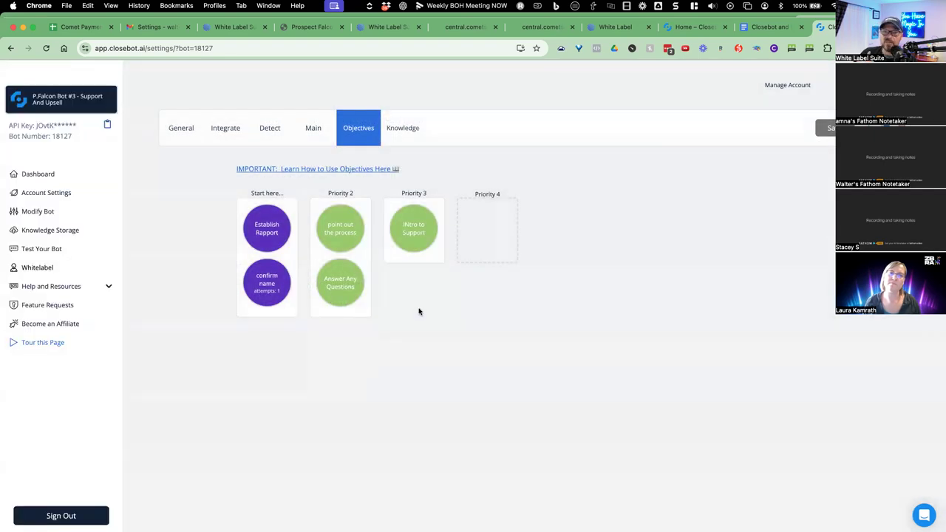
pyautogui.click(423, 241)
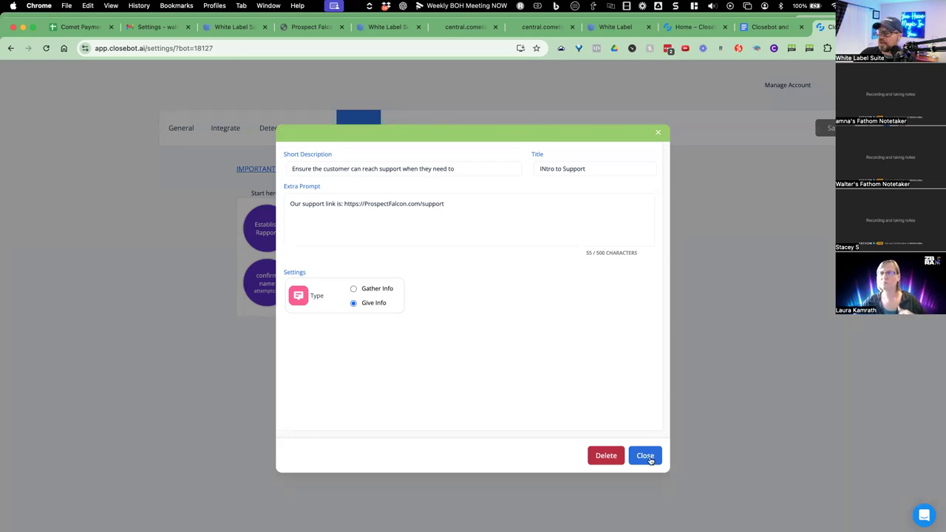
pyautogui.press('Escape')
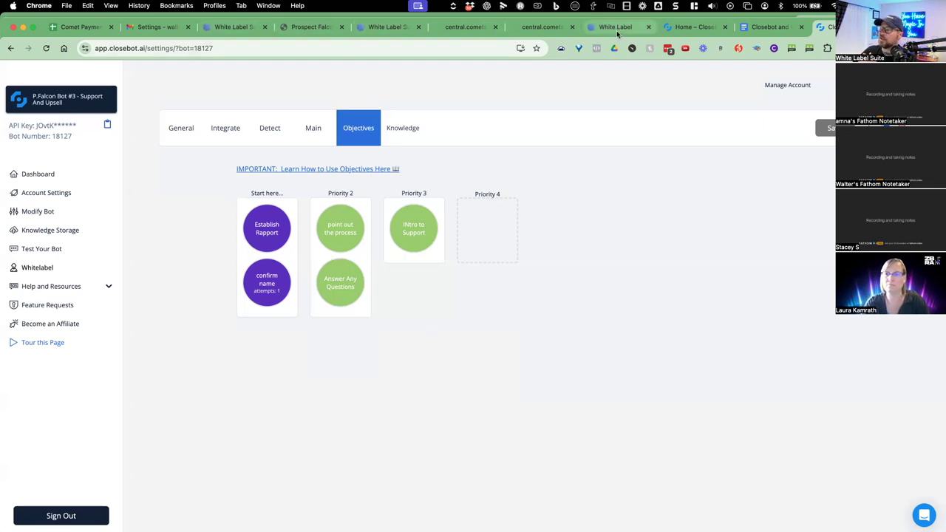
pyautogui.press('super+8')
# Open the MAIN Chat to Bot - Sales & Q&A workflow and view its Which Bot Will Reply branches.
pyautogui.click(380, 33)
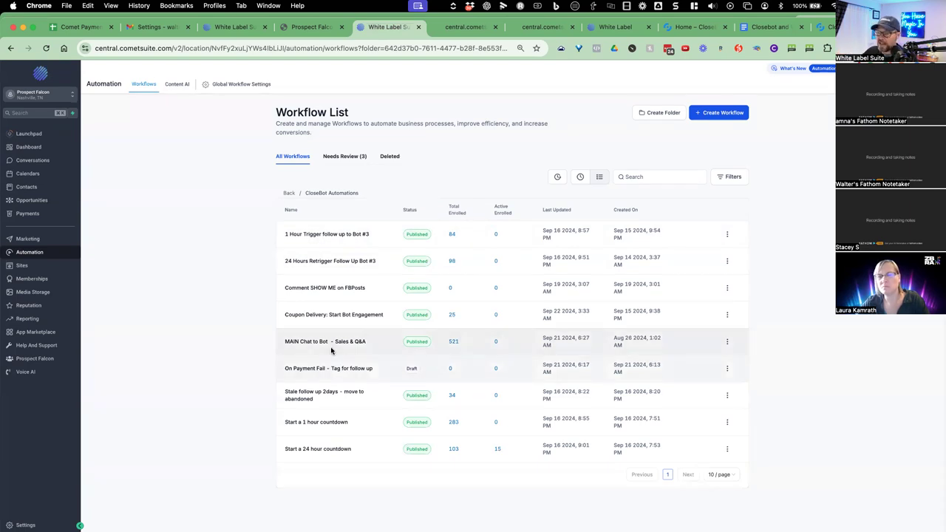
pyautogui.click(287, 344)
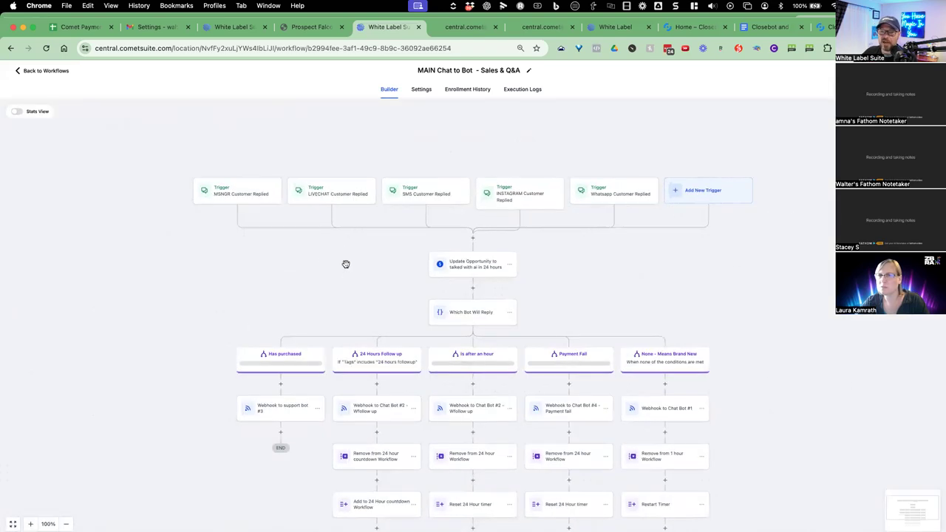
pyautogui.scroll(-3, 395, 288)
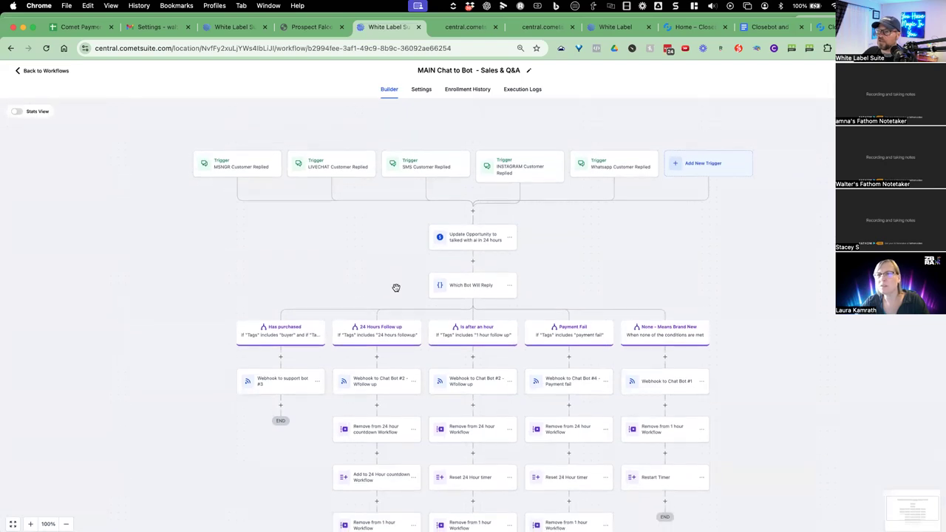
pyautogui.scroll(-2, 396, 291)
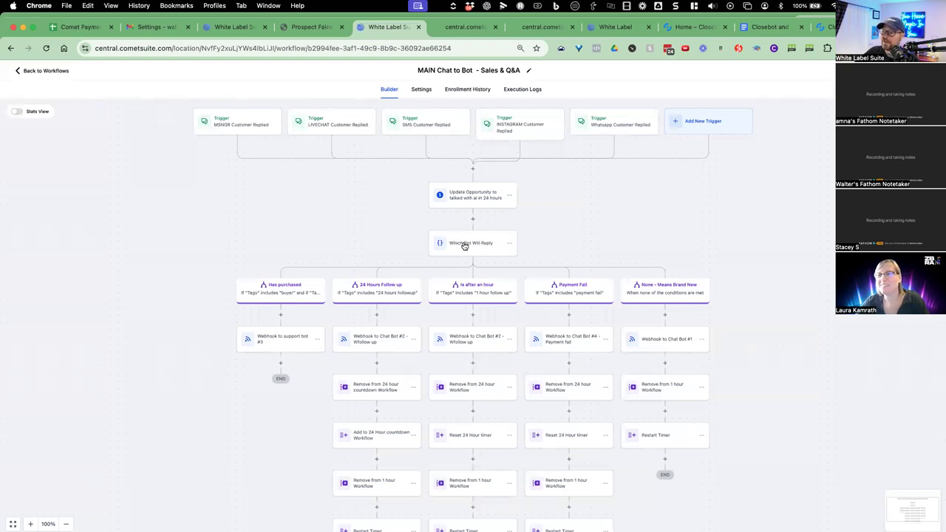
pyautogui.click(471, 250)
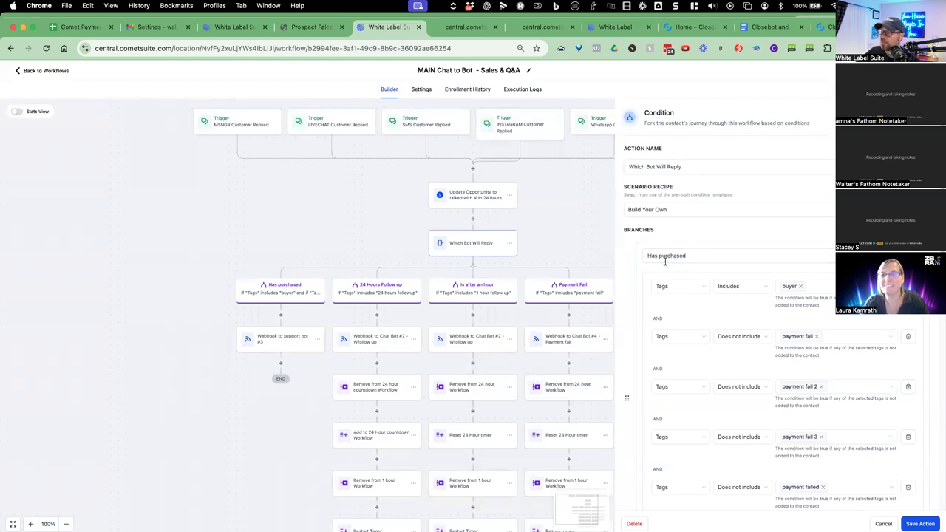
pyautogui.scroll(-1, 776, 304)
pyautogui.scroll(-2, 790, 309)
pyautogui.scroll(-1, 815, 317)
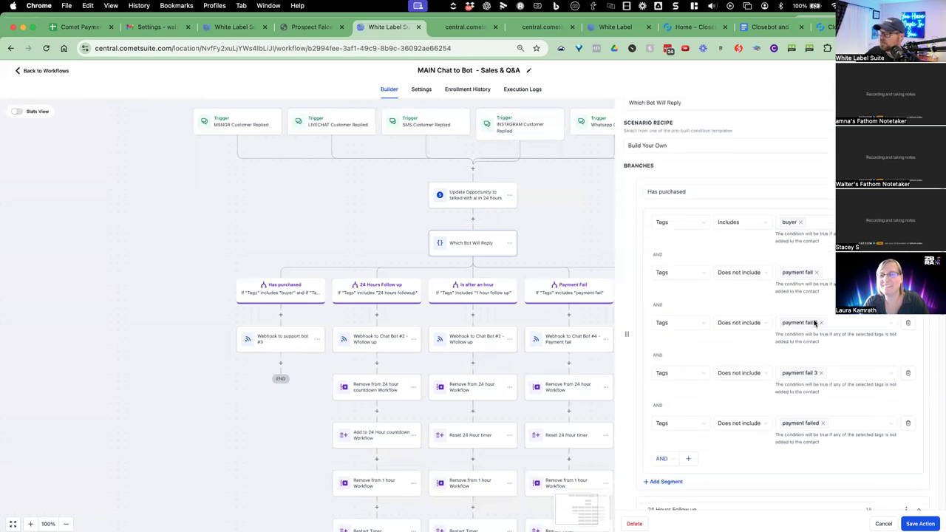
pyautogui.scroll(2, 739, 307)
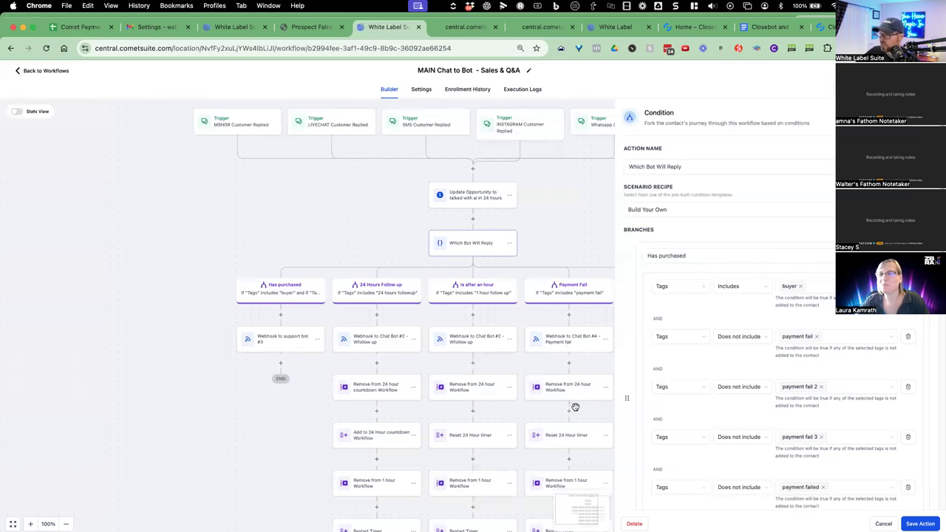
# Open the Payment fail webhook to Chat Bot #4 and read its extra_prompt key and greeting text.
pyautogui.click(882, 524)
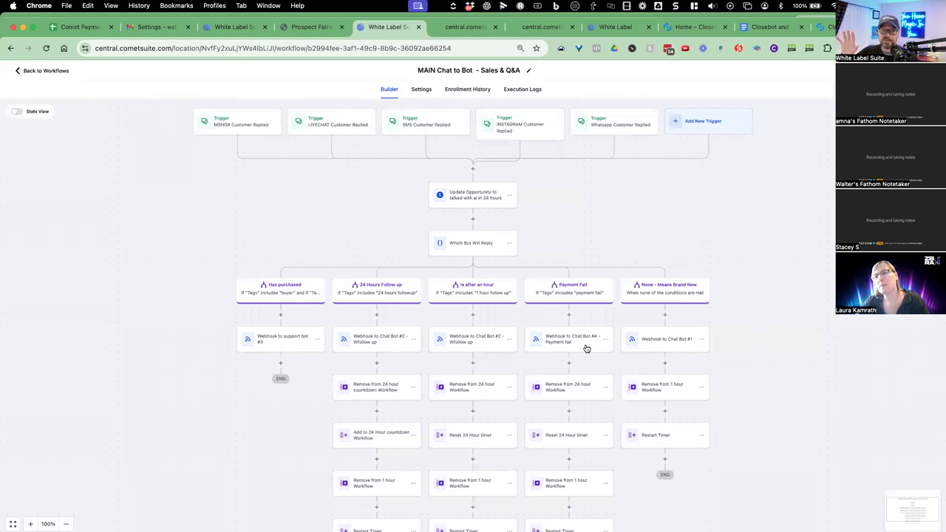
pyautogui.click(584, 344)
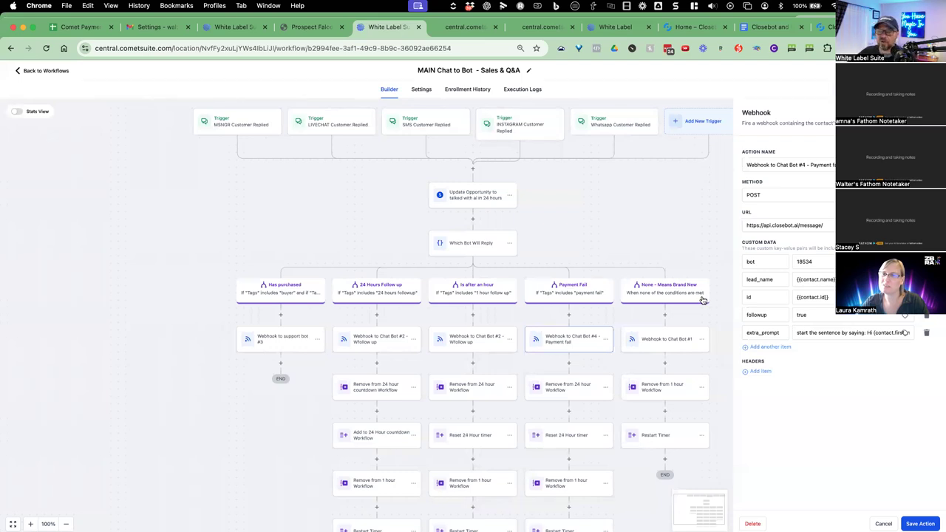
pyautogui.moveTo(783, 333); pyautogui.dragTo(747, 334)
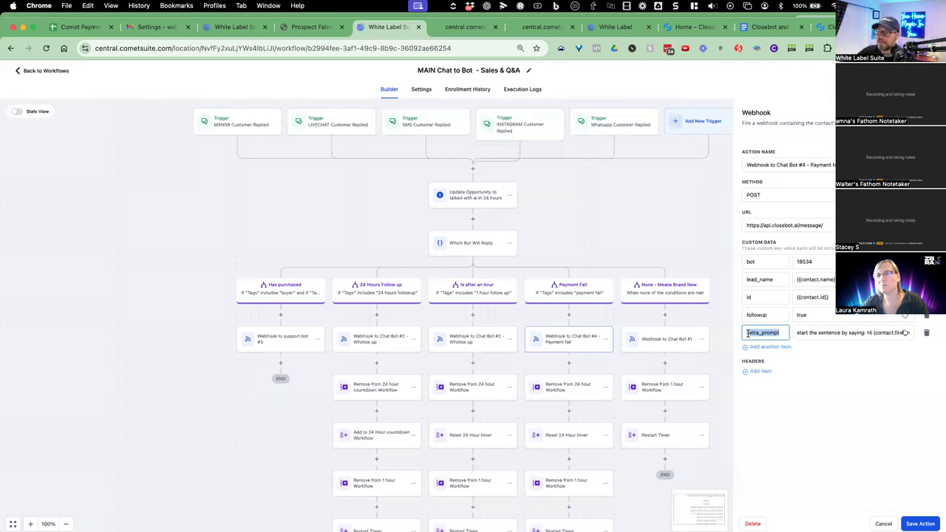
pyautogui.click(811, 333)
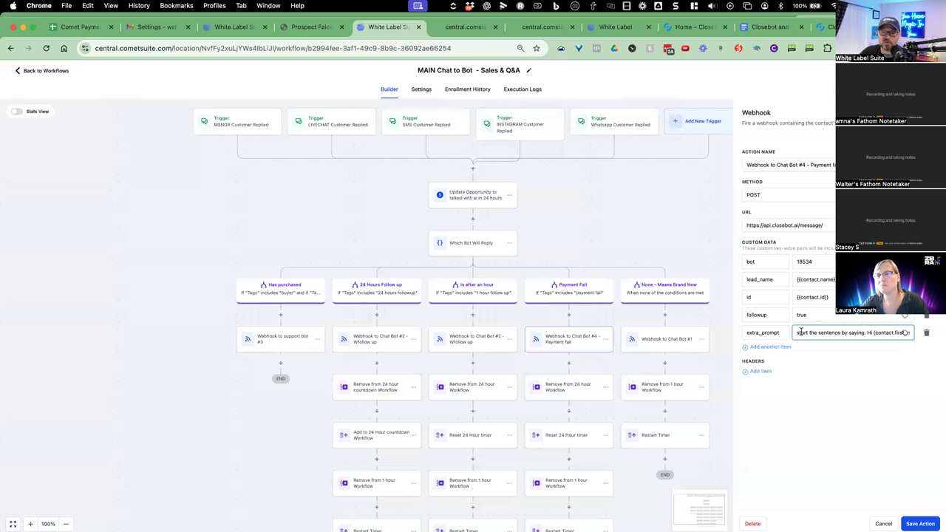
pyautogui.moveTo(798, 334); pyautogui.dragTo(909, 331)
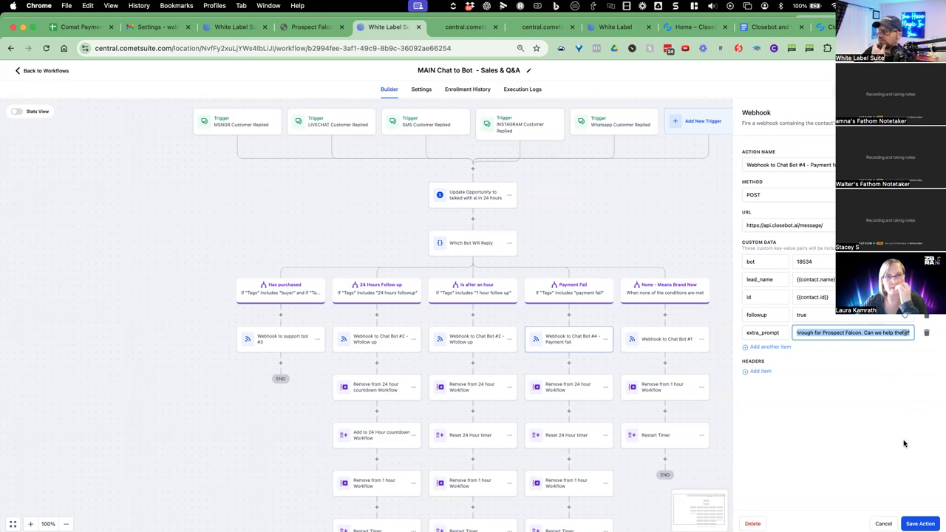
pyautogui.click(820, 468)
# Reopen Which Bot Will Reply and read the 24 Hours Follow up and Is after an hour rules.
pyautogui.click(639, 317)
pyautogui.click(480, 250)
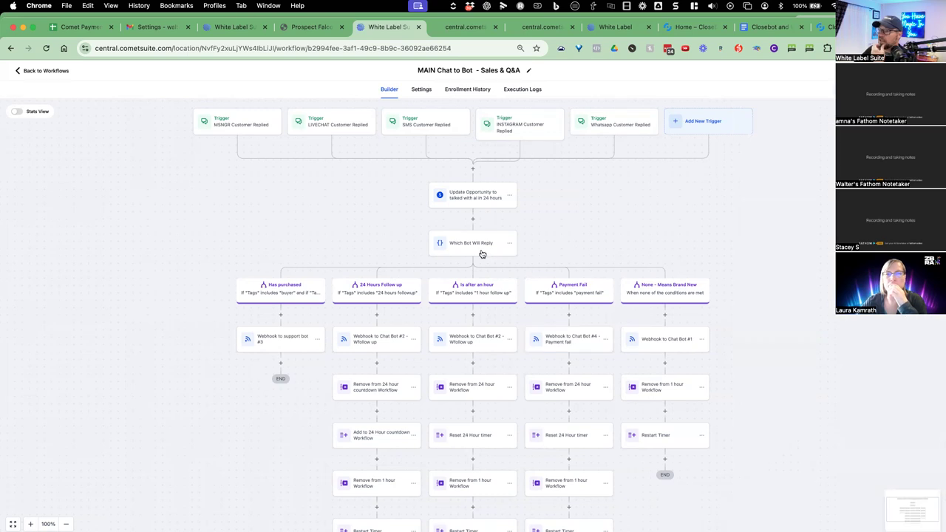
pyautogui.scroll(-5, 720, 310)
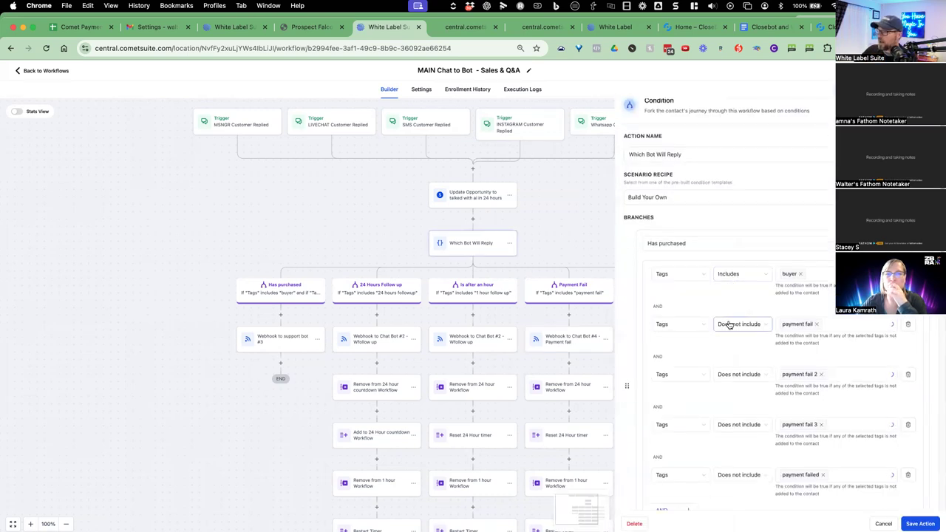
pyautogui.scroll(-1, 780, 327)
pyautogui.click(687, 344)
pyautogui.moveTo(661, 347); pyautogui.dragTo(697, 349)
pyautogui.scroll(-3, 705, 344)
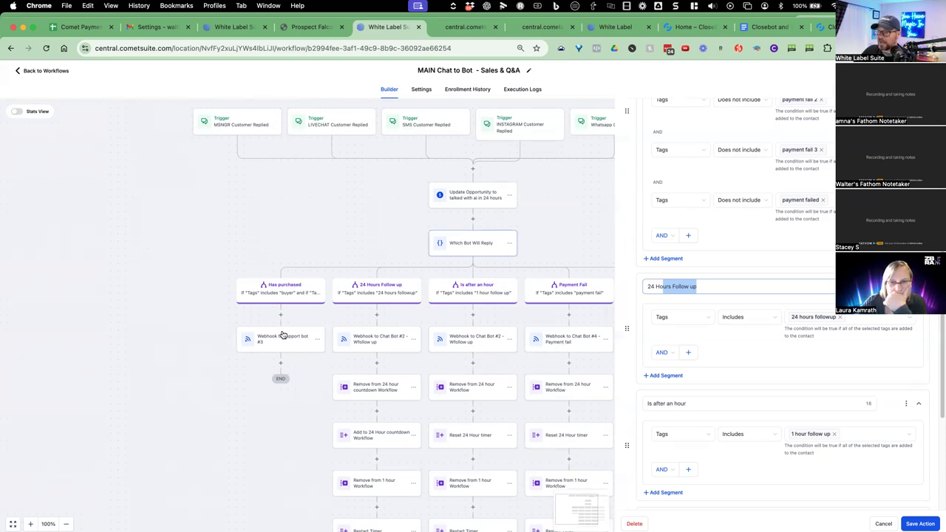
pyautogui.click(882, 523)
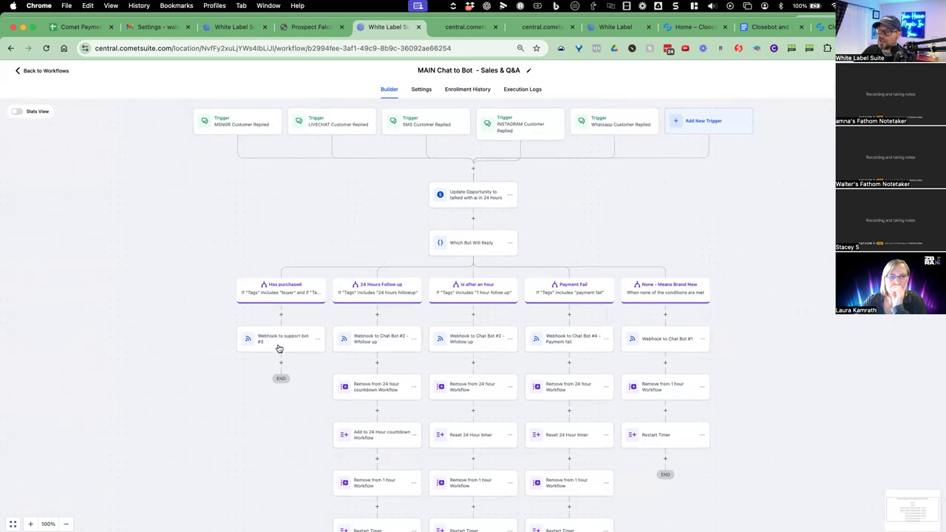
# Open the Webhook to support bot #3 and check its bot value is 18127.
pyautogui.click(280, 348)
pyautogui.moveTo(811, 264); pyautogui.dragTo(792, 264)
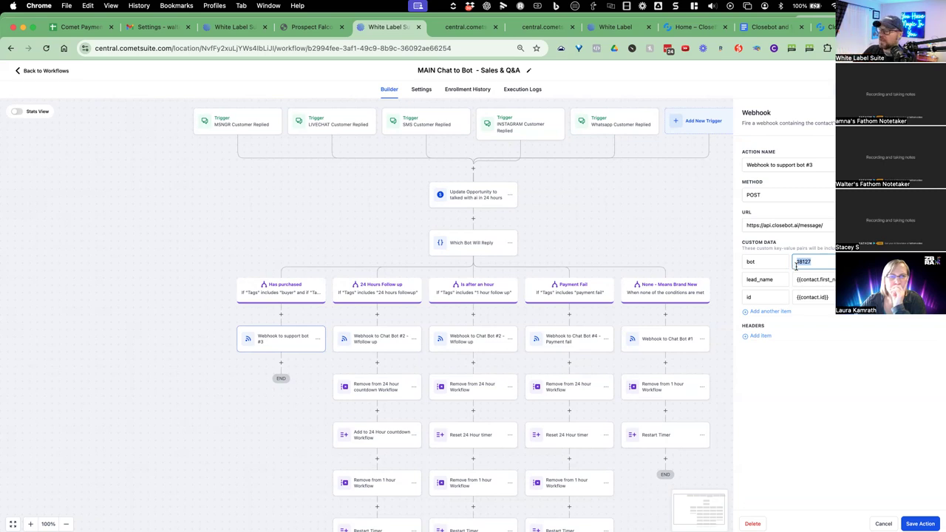
# Inspect the Chat Bot #2 - Wfollow up webhook's followup key, then close it without saving.
pyautogui.click(908, 522)
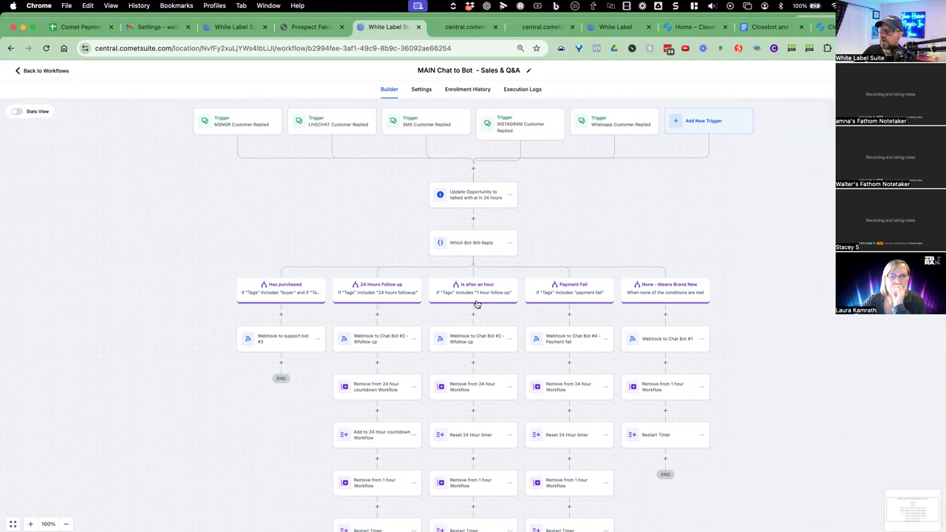
pyautogui.click(482, 345)
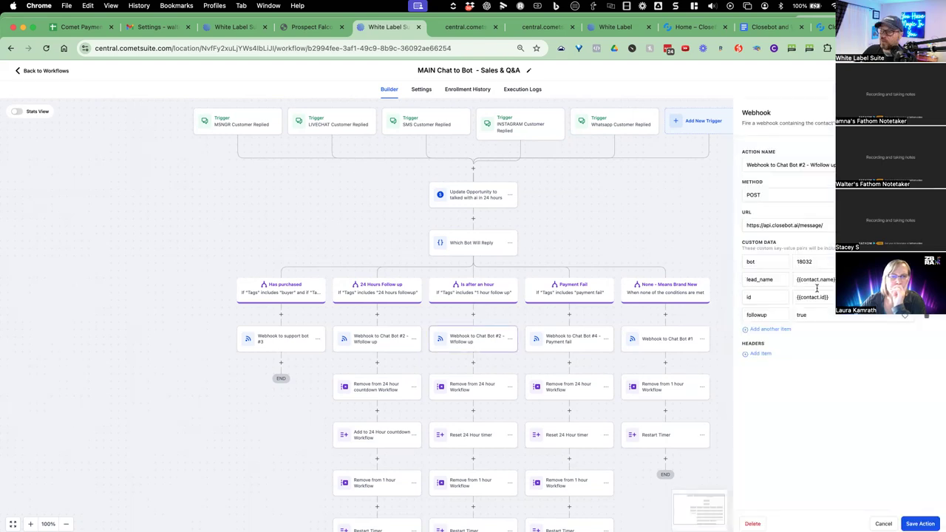
pyautogui.doubleClick(767, 314)
pyautogui.click(883, 523)
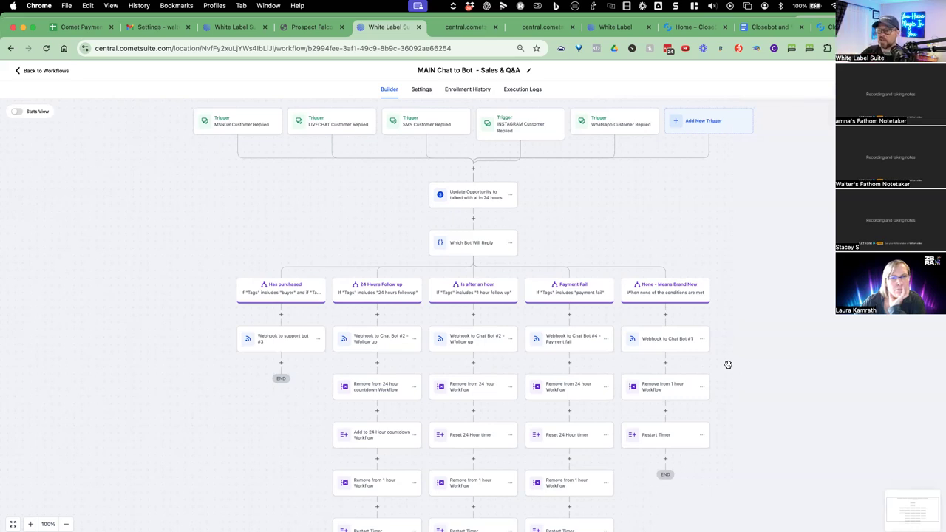
pyautogui.scroll(-3, 573, 383)
pyautogui.scroll(-3, 735, 337)
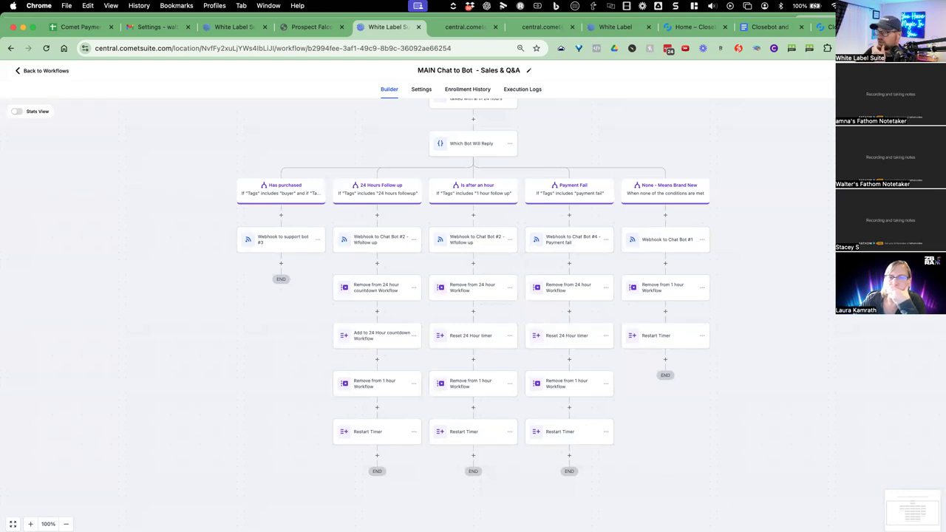
pyautogui.moveTo(89, 513)
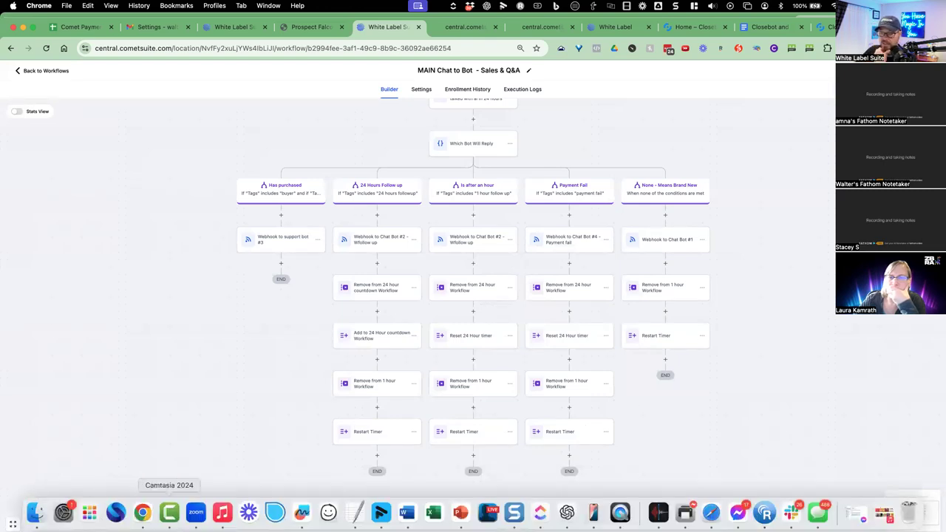
pyautogui.click(790, 512)
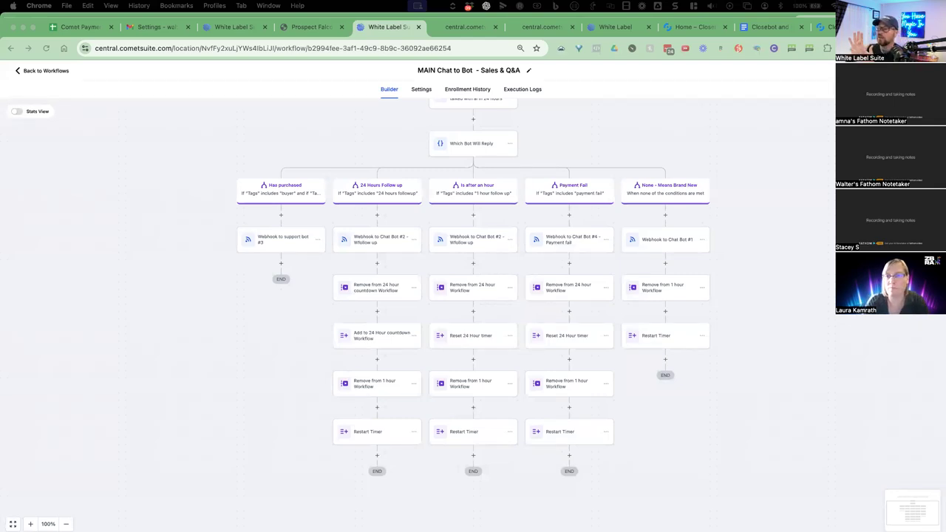
pyautogui.scroll(3, 804, 264)
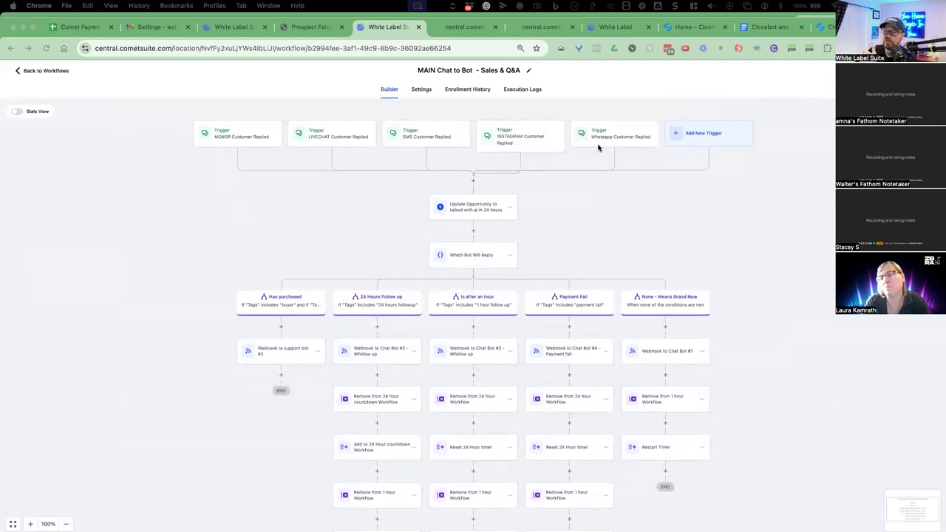
pyautogui.scroll(-3, 485, 269)
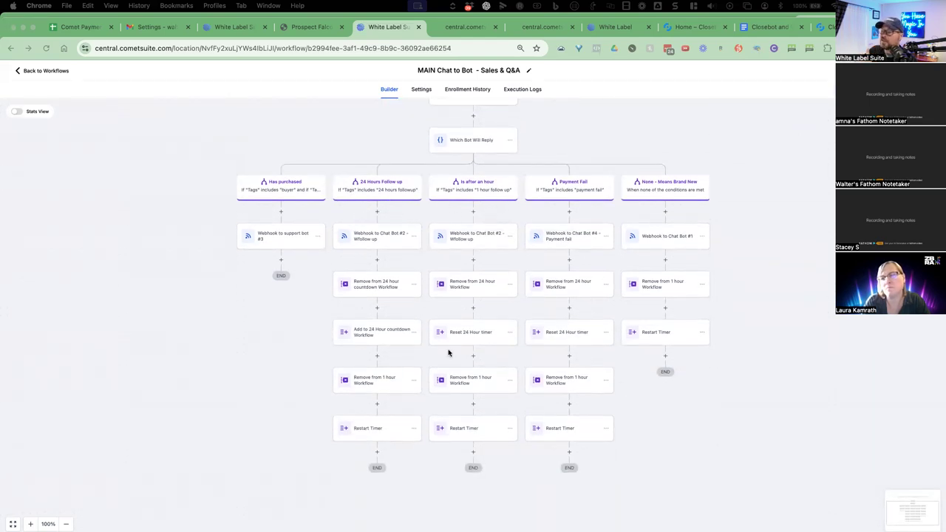
pyautogui.scroll(1, 791, 295)
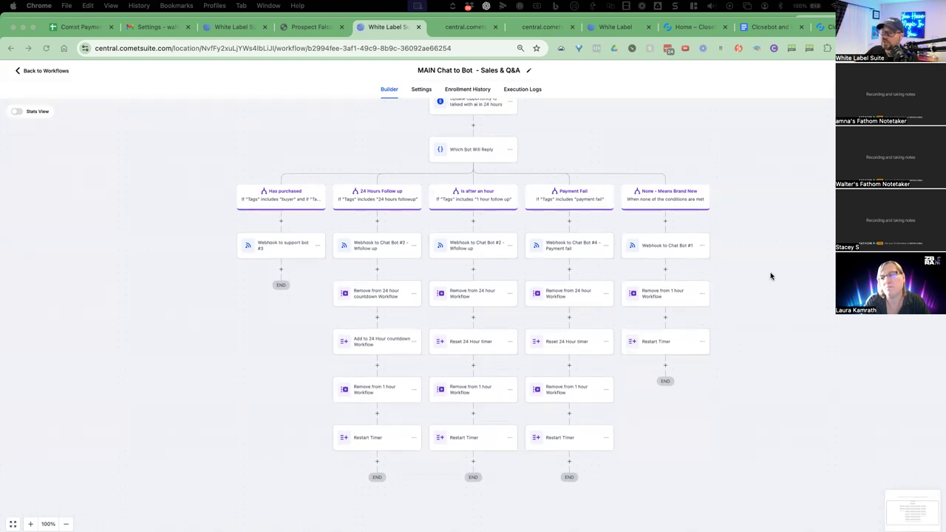
pyautogui.scroll(1, 759, 264)
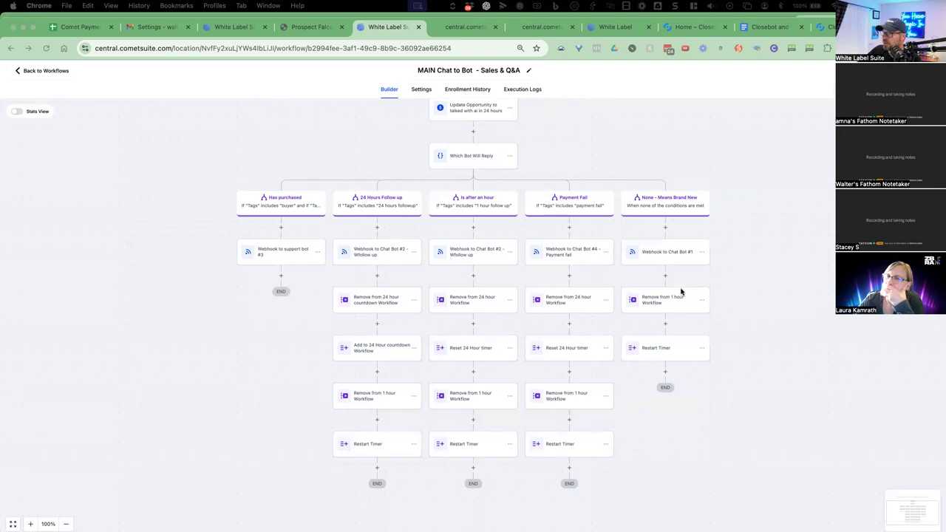
# Return to the CloseBot Automations list and open the 1 Hour Trigger follow up to Bot #3 workflow.
pyautogui.click(31, 73)
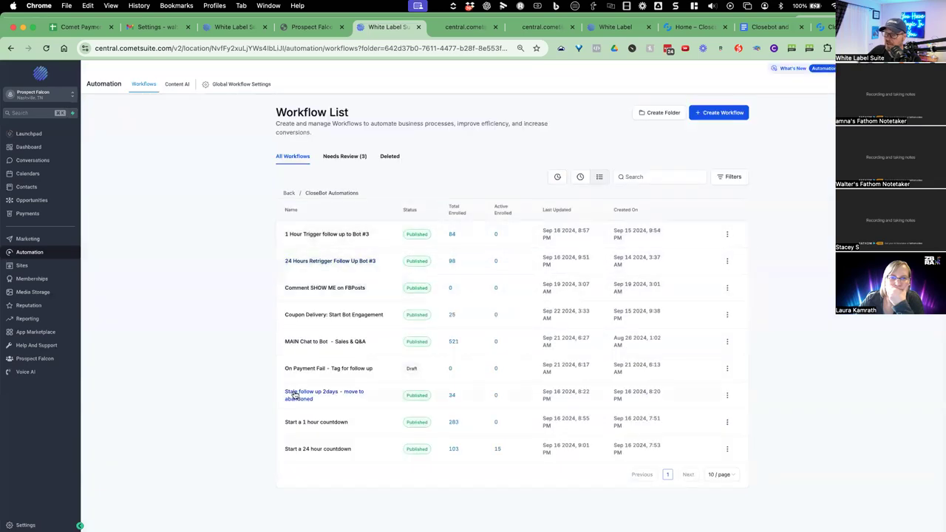
pyautogui.click(317, 423)
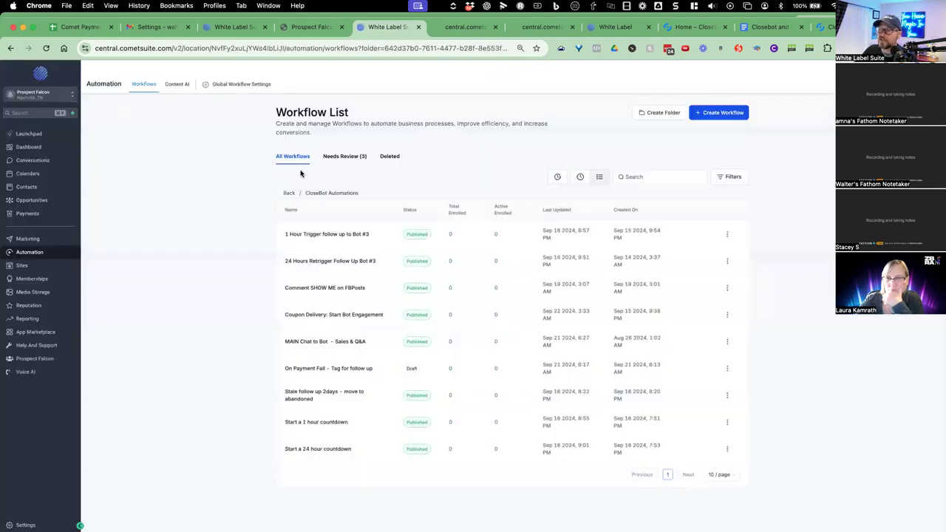
pyautogui.click(324, 235)
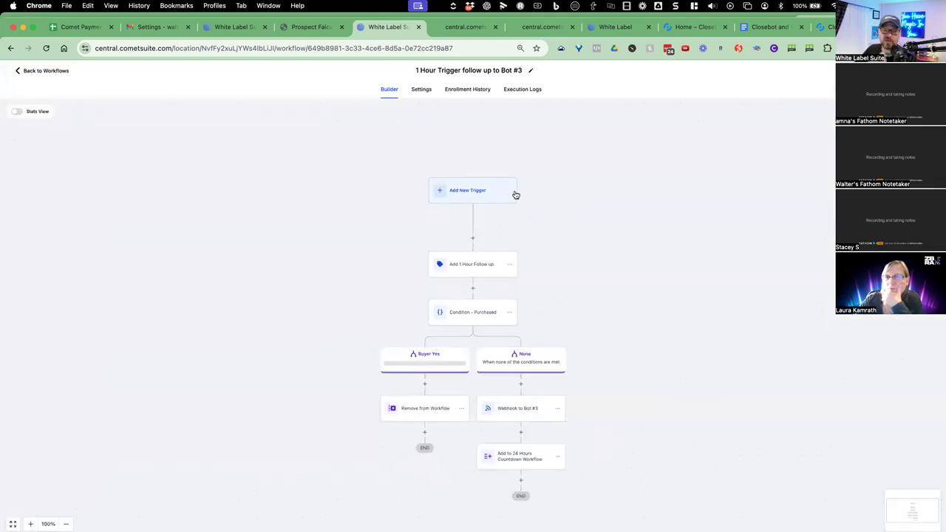
# Read the Webhook to Bot #3 step's extra_prompt custom data, then return to the workflow list.
pyautogui.scroll(-1, 580, 194)
pyautogui.scroll(-2, 508, 259)
pyautogui.scroll(-3, 507, 260)
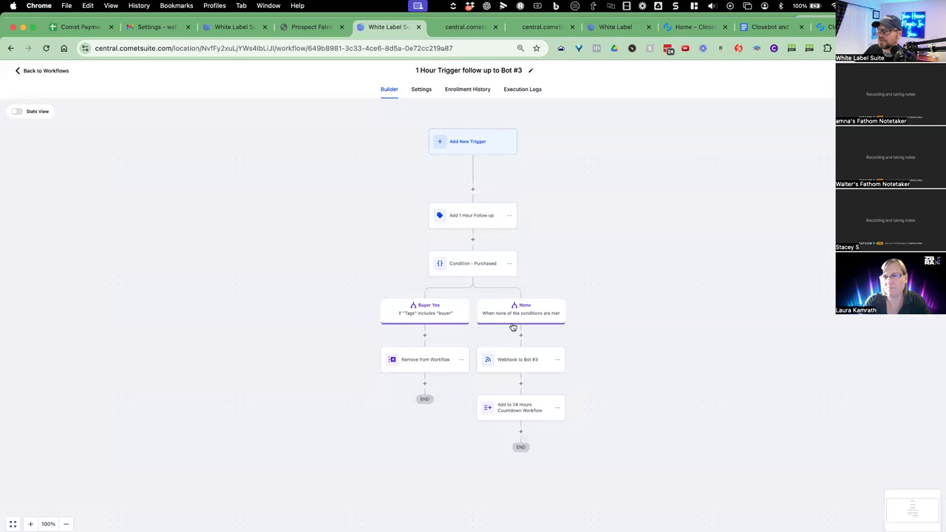
pyautogui.click(511, 368)
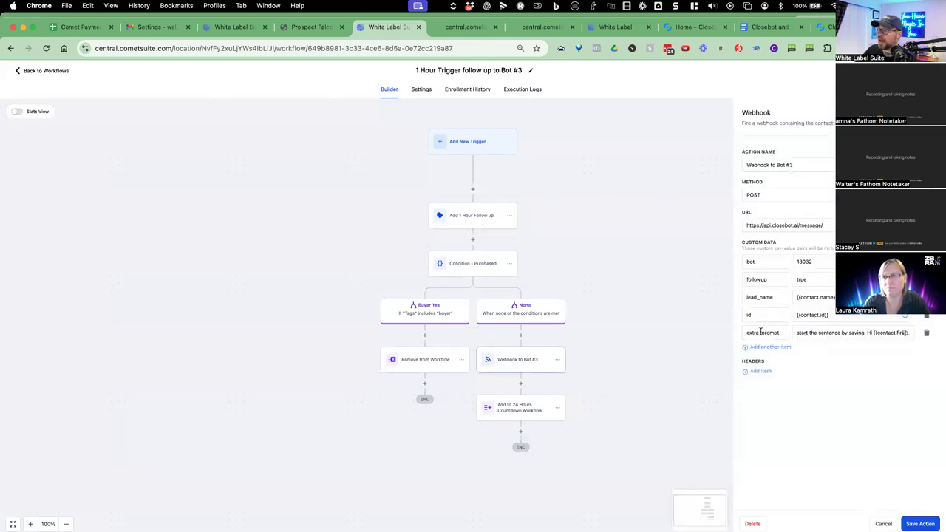
pyautogui.click(808, 334)
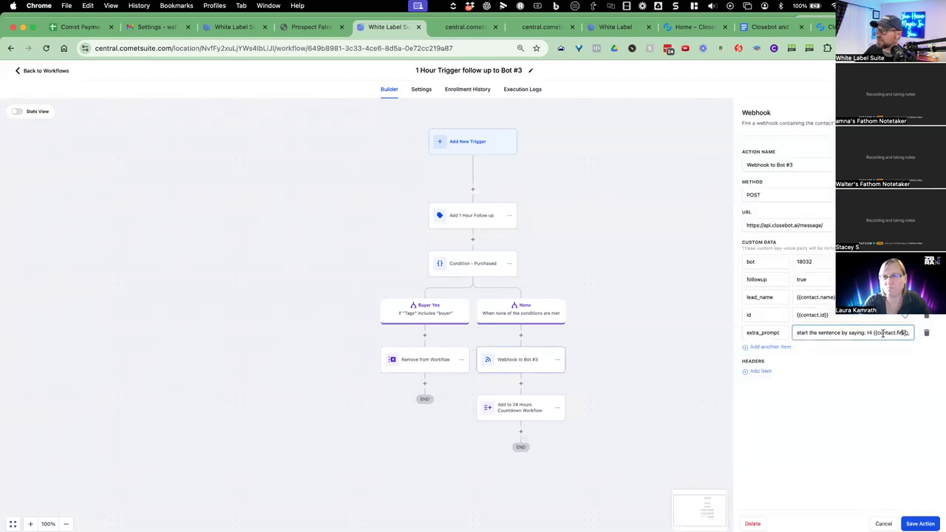
pyautogui.moveTo(884, 333); pyautogui.dragTo(928, 334)
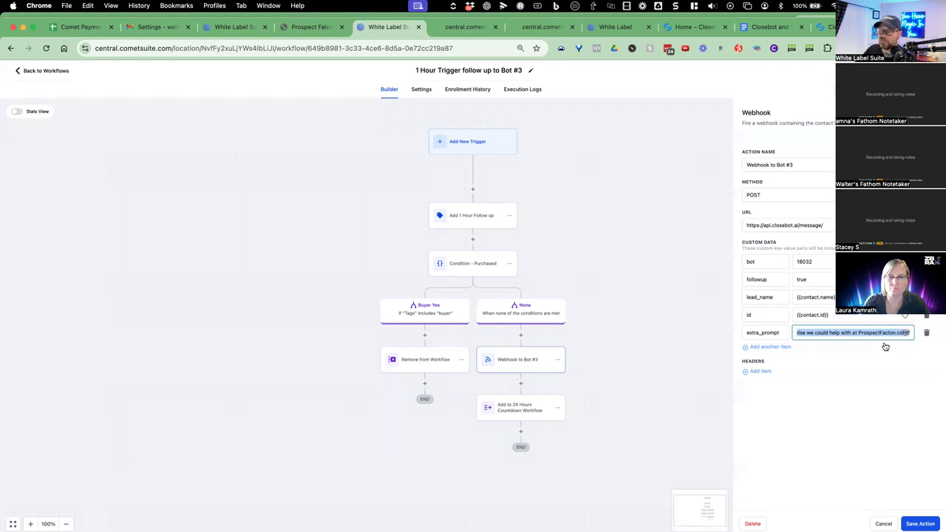
pyautogui.click(744, 390)
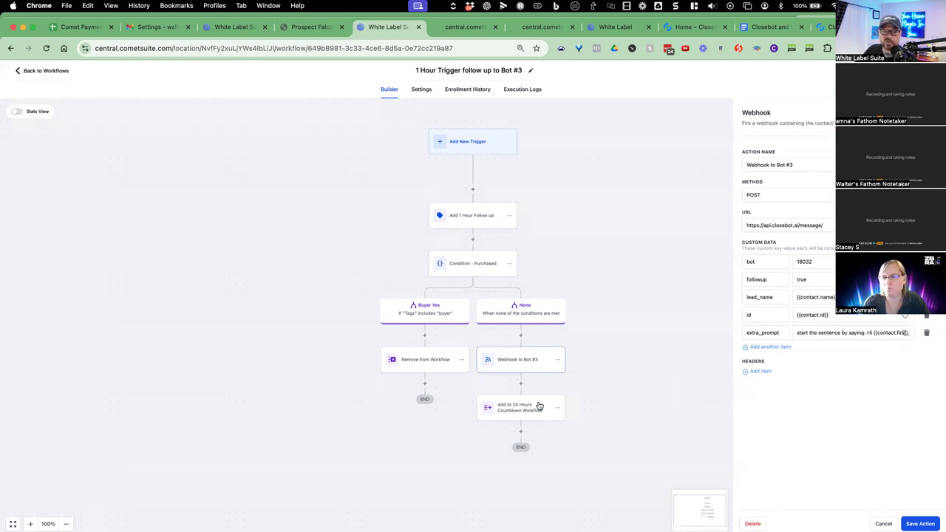
pyautogui.click(343, 251)
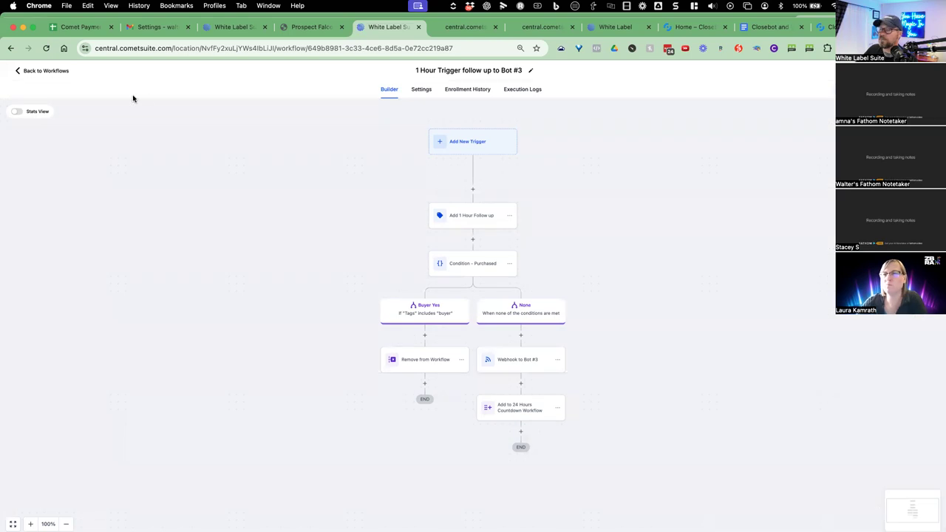
pyautogui.click(46, 71)
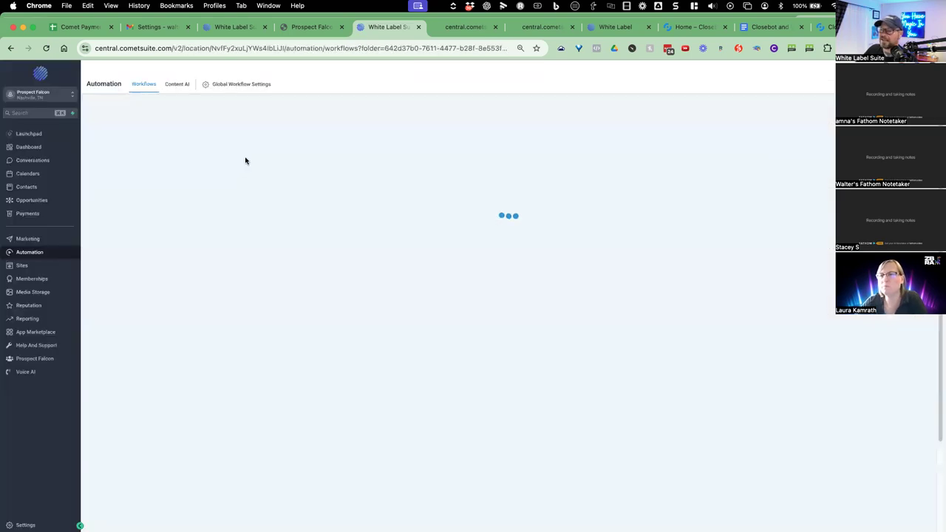
pyautogui.click(314, 448)
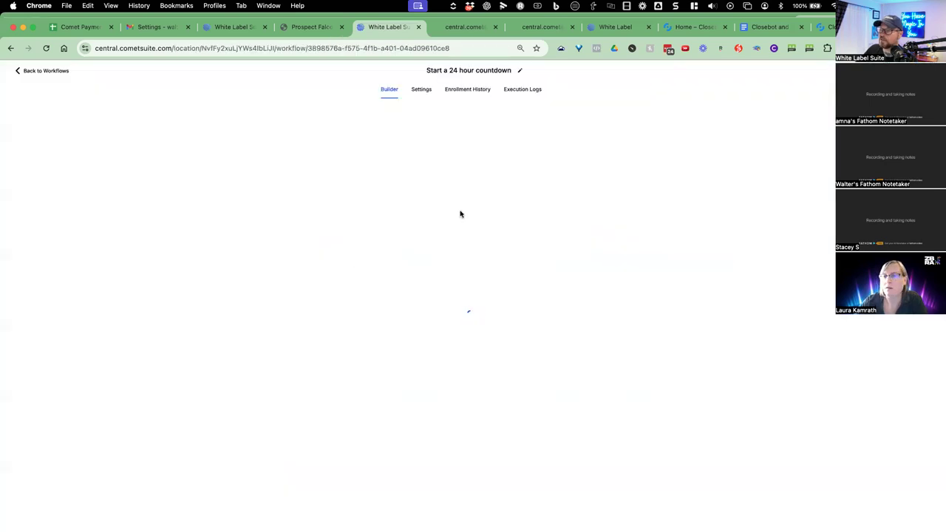
pyautogui.click(34, 71)
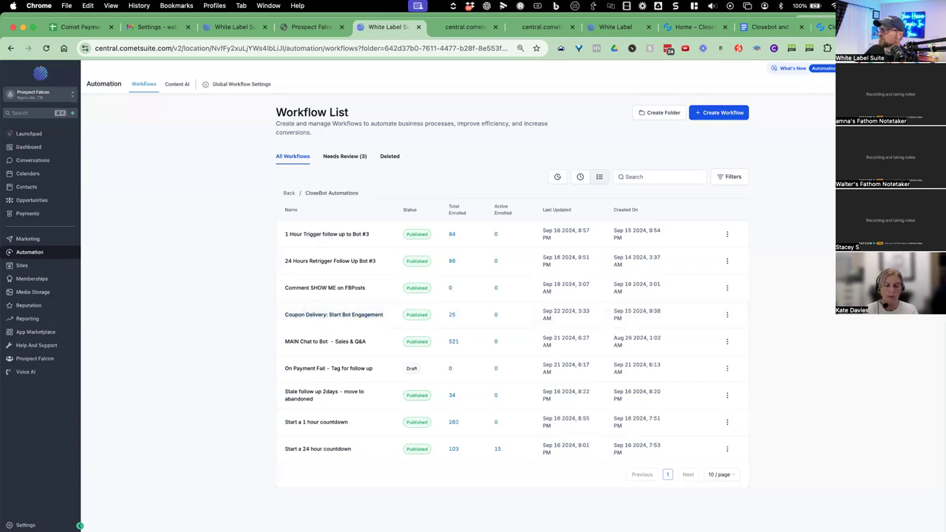
pyautogui.hotkey('ctrl', 't')
# Load the prospectfalcon.com homepage in a new tab.
pyautogui.write('prospectfa.')
pyautogui.press('BackSpace')
pyautogui.write('lcon.com')
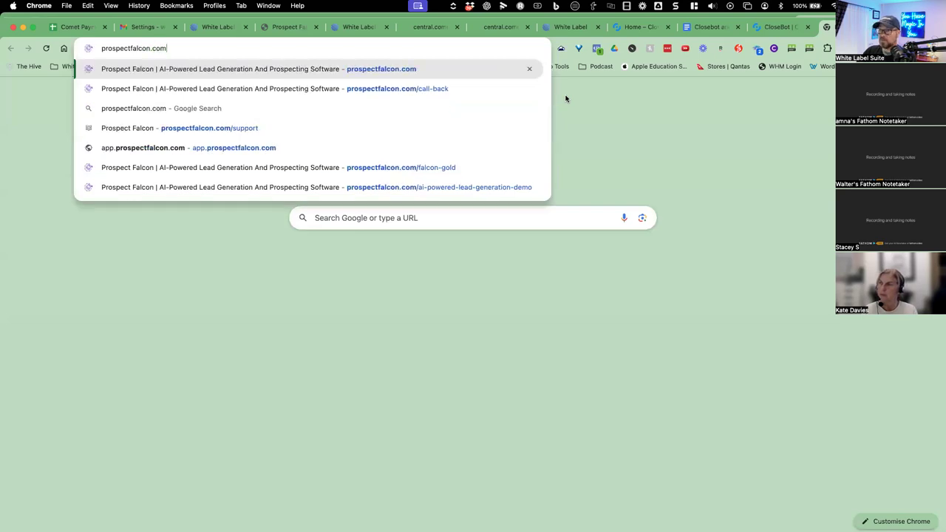
pyautogui.press('Return')
# Read the $50 off banner, open the discount signup form, then return to the CometSuite tab.
pyautogui.moveTo(209, 82); pyautogui.dragTo(403, 82)
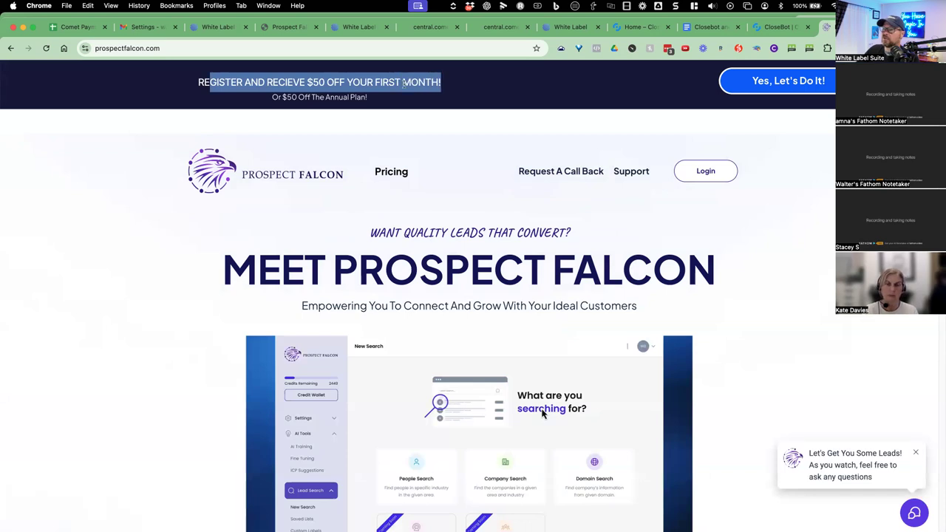
pyautogui.moveTo(307, 94); pyautogui.dragTo(362, 97)
pyautogui.click(396, 99)
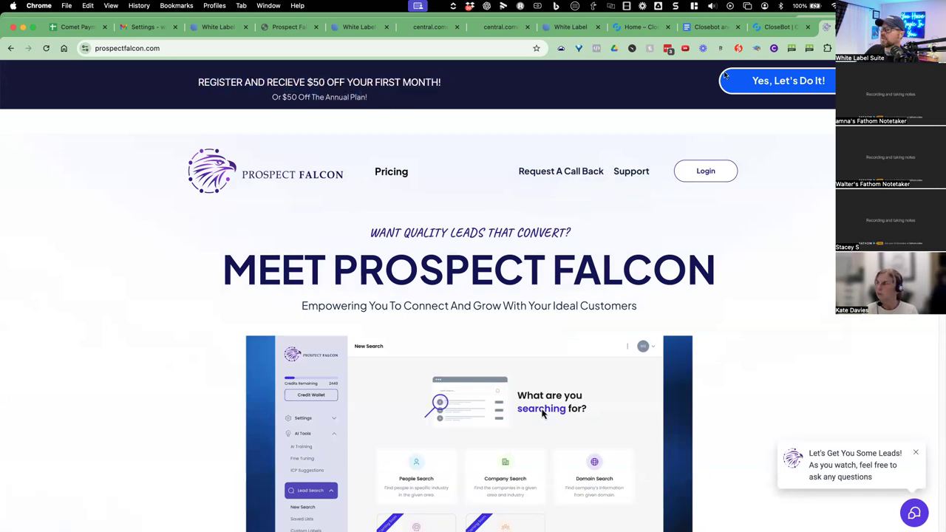
pyautogui.click(768, 81)
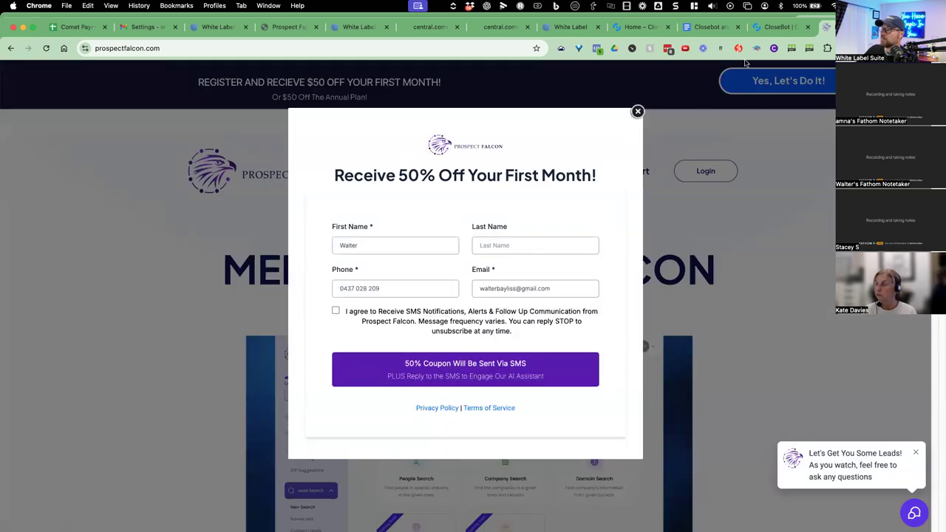
pyautogui.click(568, 28)
pyautogui.click(357, 28)
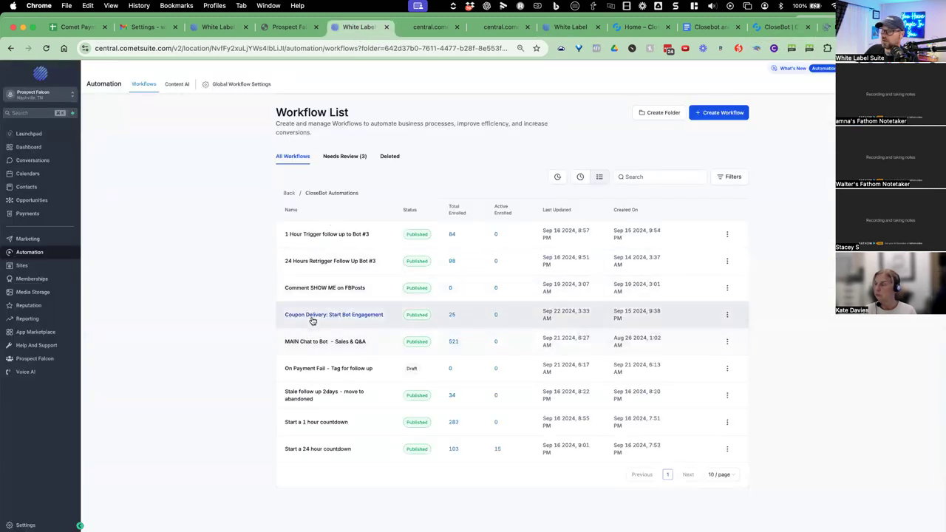
pyautogui.click(352, 316)
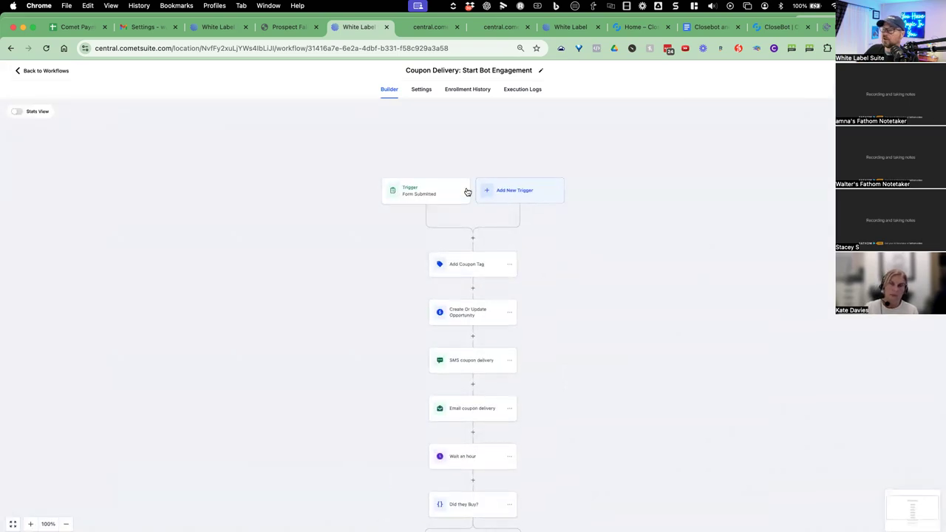
pyautogui.scroll(-1, 503, 264)
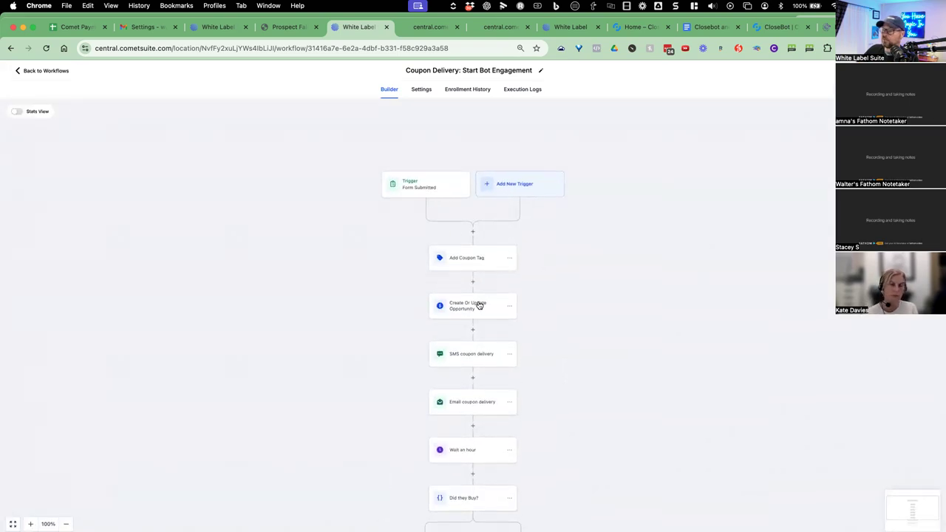
pyautogui.scroll(-5, 479, 305)
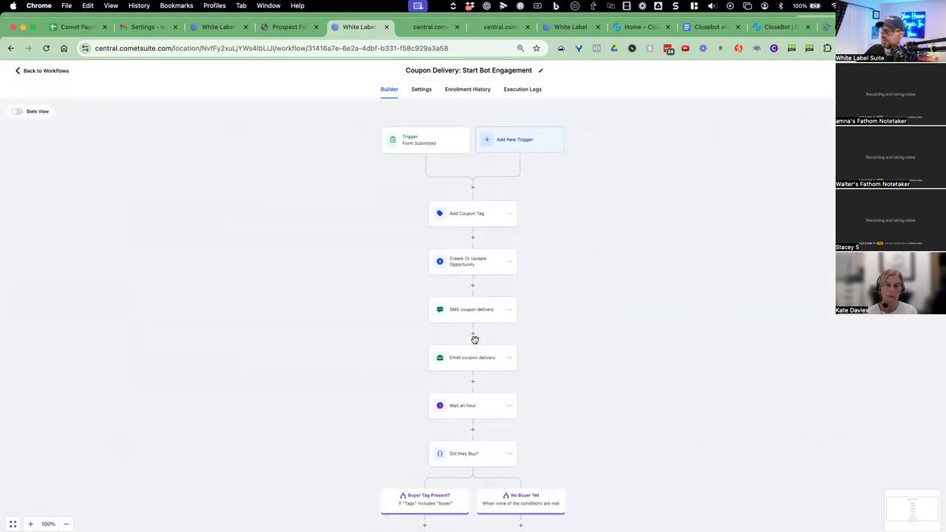
pyautogui.scroll(-10, 475, 339)
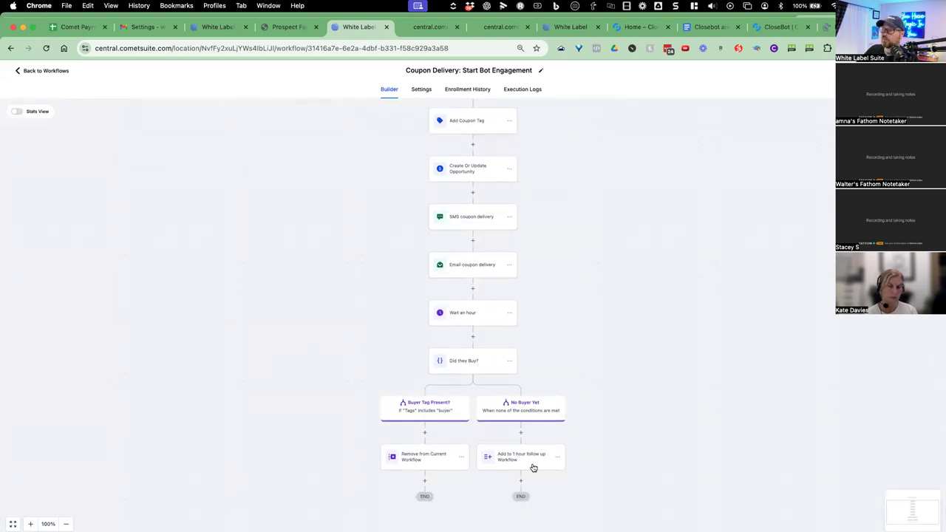
pyautogui.scroll(10, 405, 299)
pyautogui.click(45, 70)
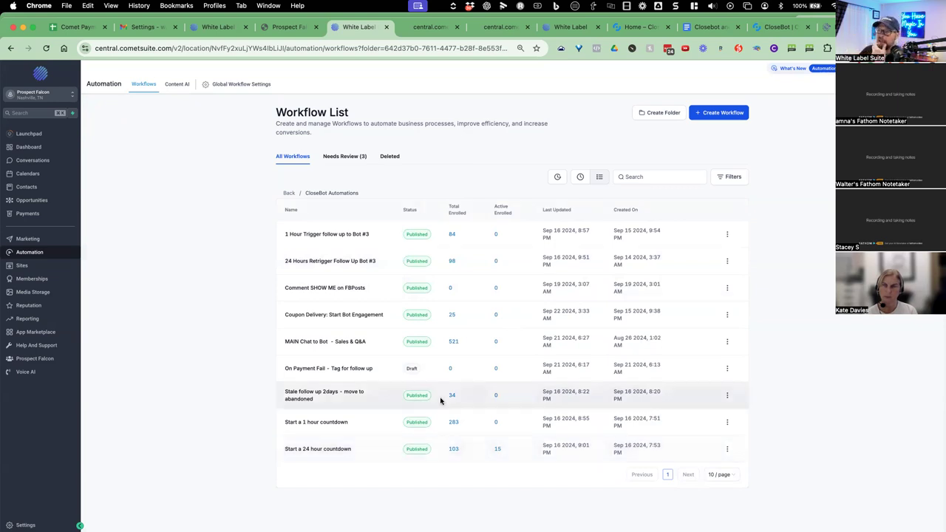
# Go up to the top-level folders, peek into Voice AI Automations, and return to the folder list.
pyautogui.click(290, 194)
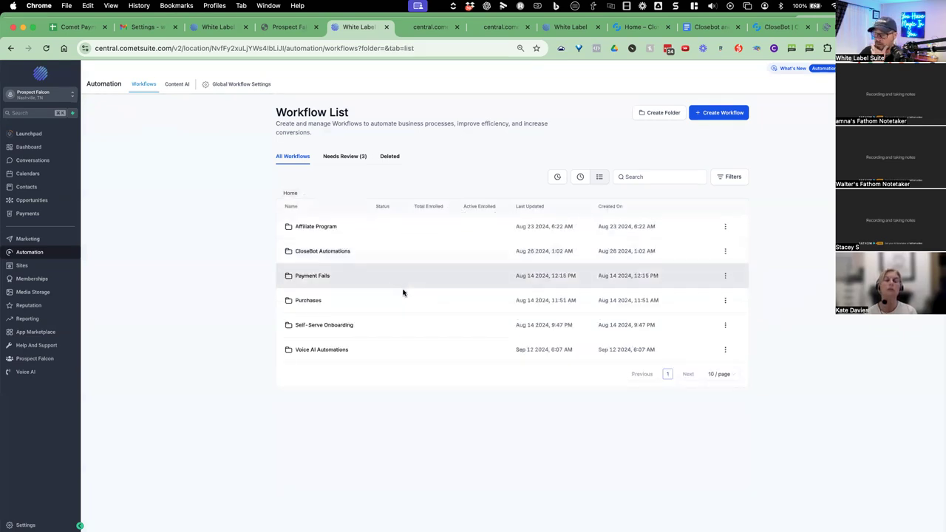
pyautogui.click(333, 350)
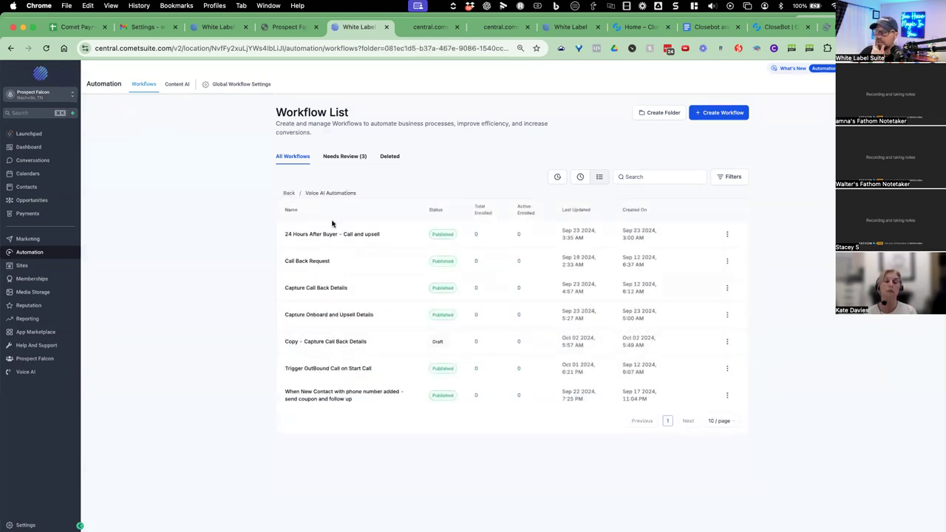
pyautogui.click(288, 194)
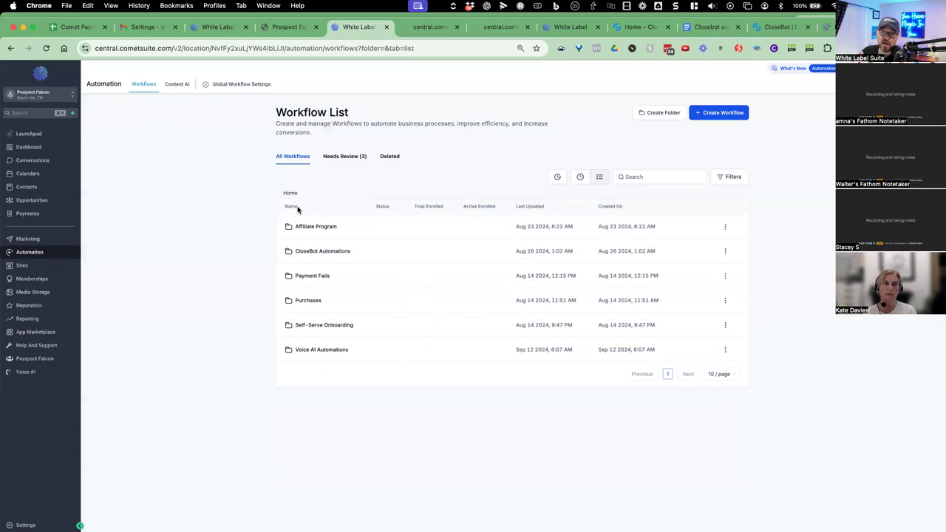
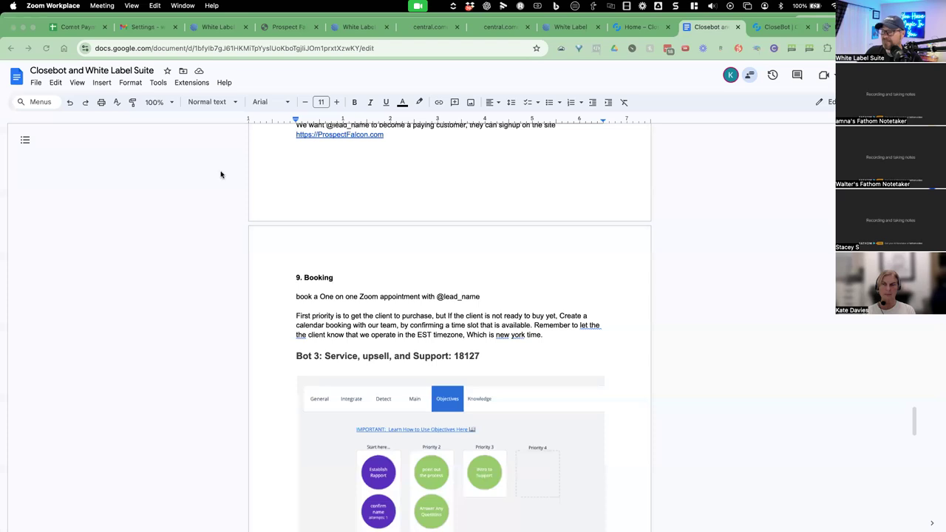
# Bring Chrome with the 'Closebot and White Label Suite' Google Doc in front of Zoom.
pyautogui.moveTo(913, 421); pyautogui.dragTo(913, 282)
pyautogui.click(912, 382)
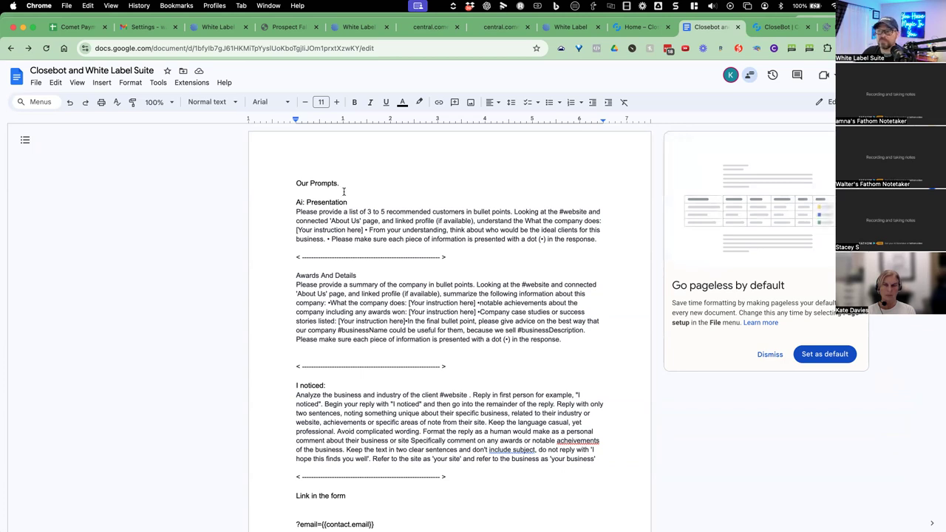
# Insert 'WHitelabelsuite.com (leads tool)' at the start of the 'Our Prompts.' line.
pyautogui.click(300, 184)
pyautogui.write('WH')
pyautogui.write('itelab')
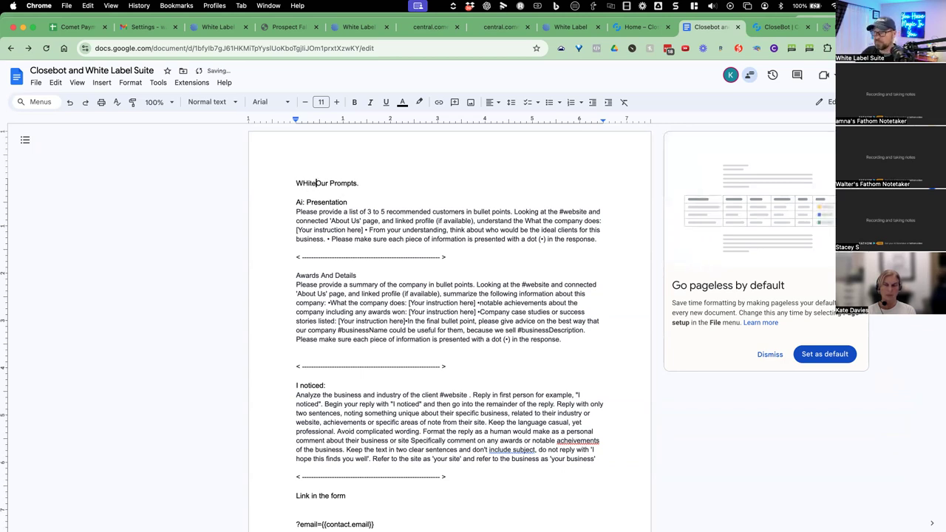
pyautogui.write('elsuite.com')
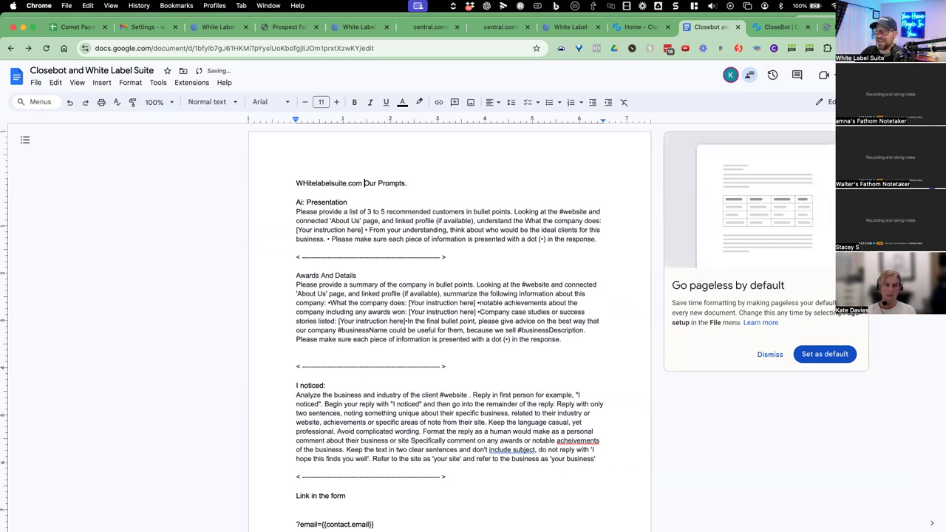
pyautogui.write(' (leads too')
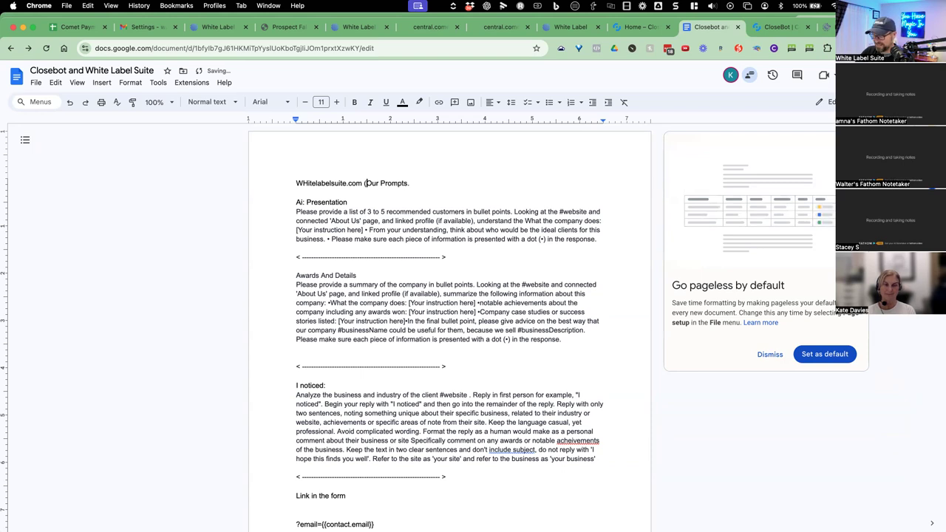
pyautogui.write('l)')
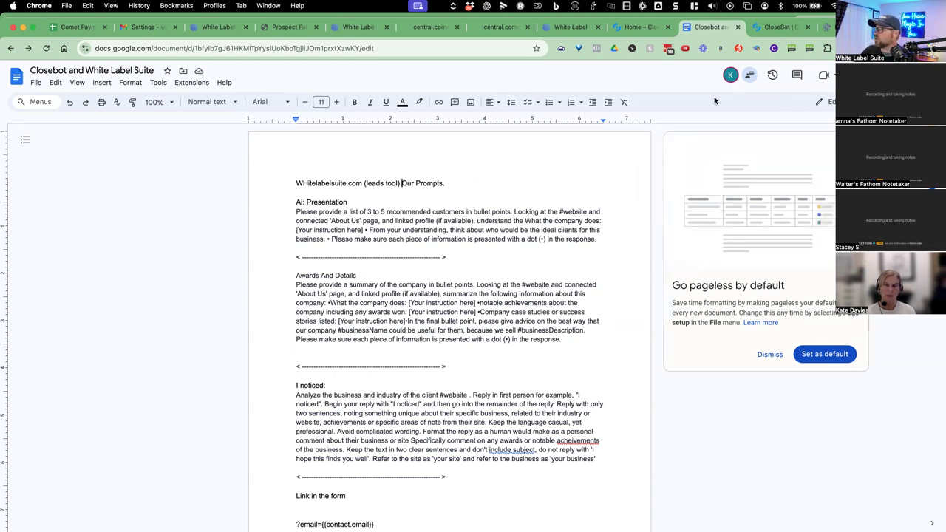
# Copy the document's share link, then open and dismiss the File menu.
pyautogui.click(860, 74)
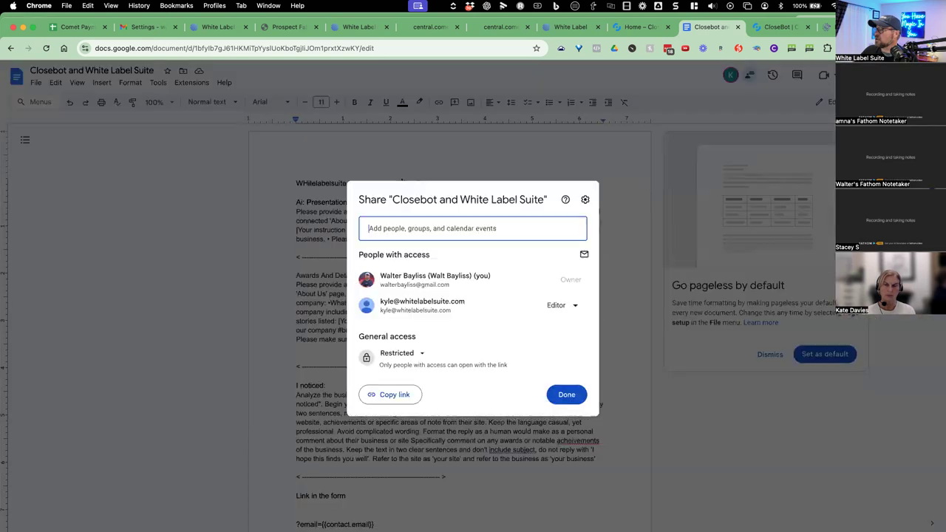
pyautogui.click(389, 394)
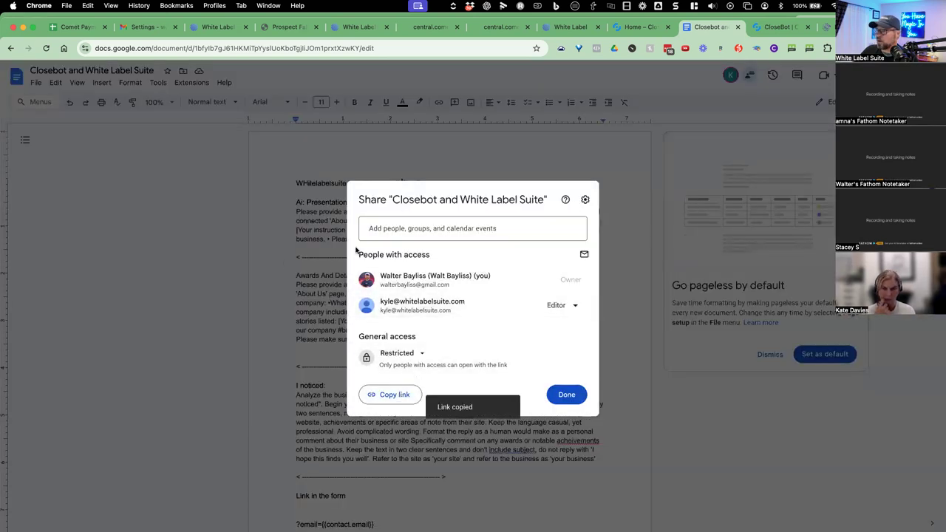
pyautogui.click(226, 262)
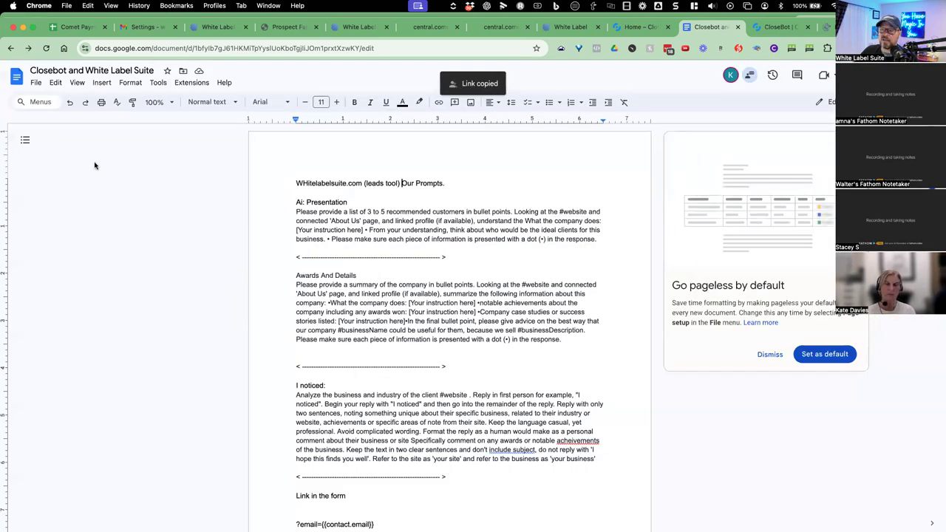
pyautogui.click(35, 85)
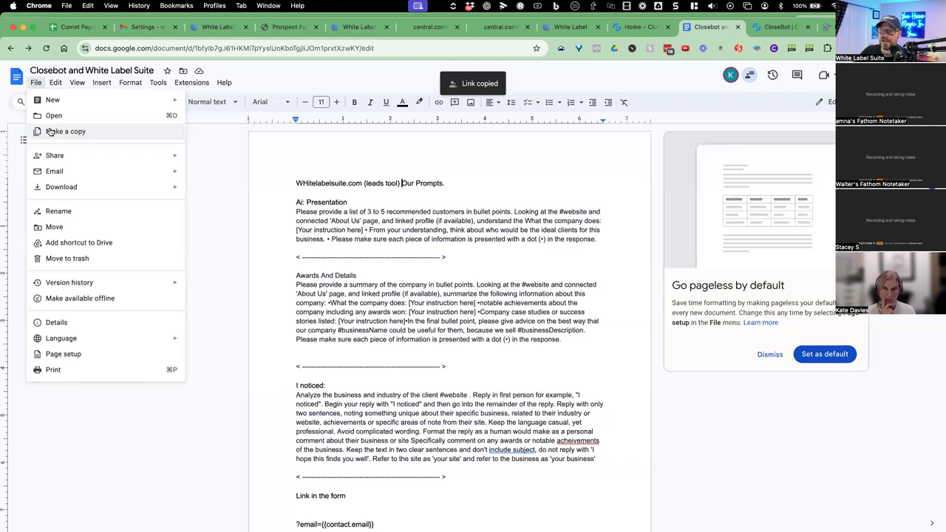
pyautogui.click(209, 160)
# Scroll to the 'Link in the form' line and place the cursor just below it.
pyautogui.moveTo(319, 184); pyautogui.dragTo(362, 230)
pyautogui.scroll(-2, 370, 229)
pyautogui.scroll(-6, 392, 222)
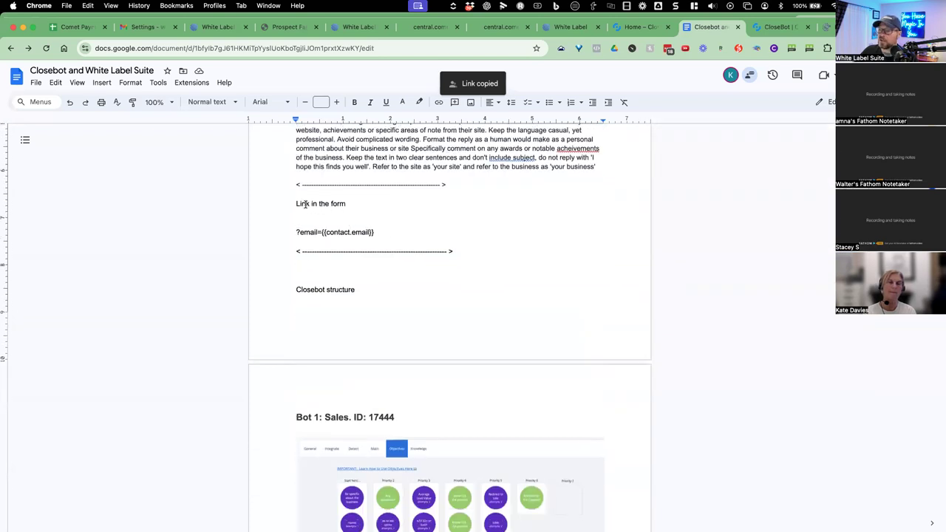
pyautogui.moveTo(305, 204); pyautogui.dragTo(351, 204)
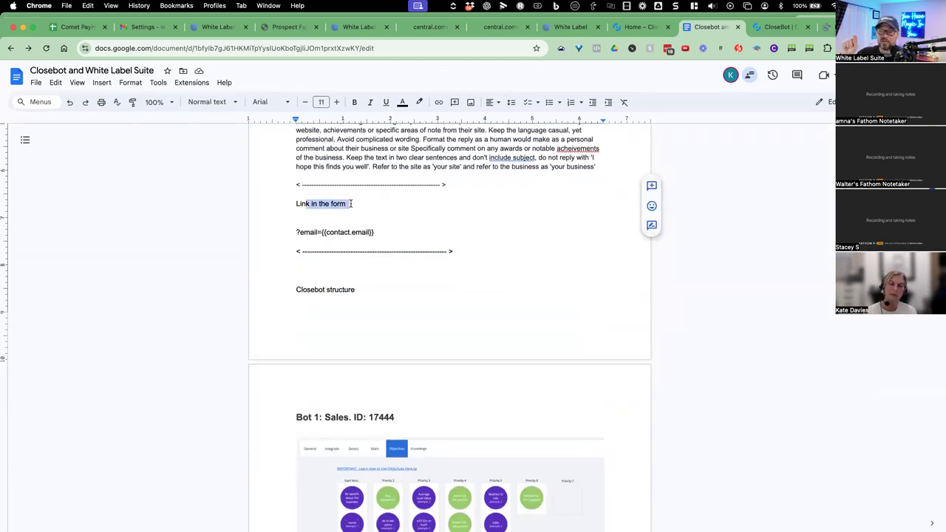
pyautogui.click(310, 217)
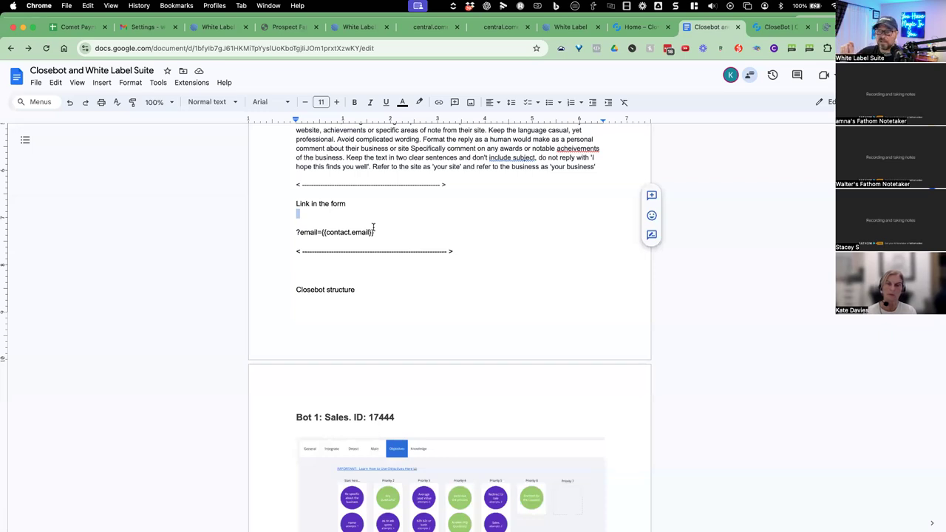
pyautogui.scroll(-6, 374, 227)
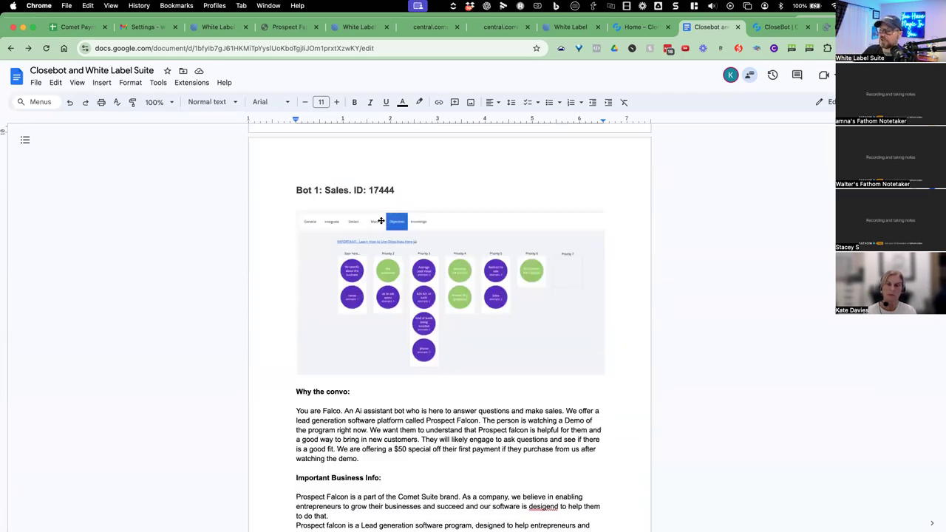
pyautogui.scroll(-1, 380, 220)
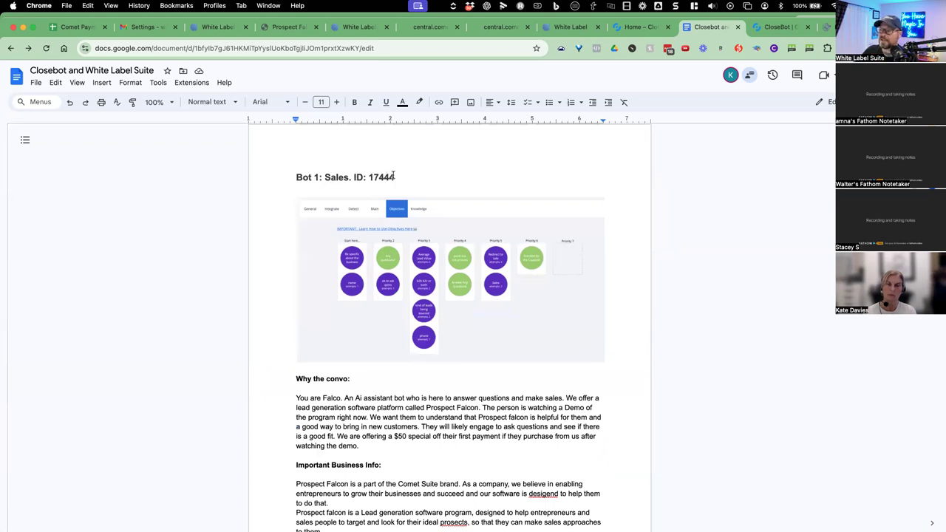
pyautogui.scroll(-8, 393, 177)
pyautogui.scroll(-5, 366, 227)
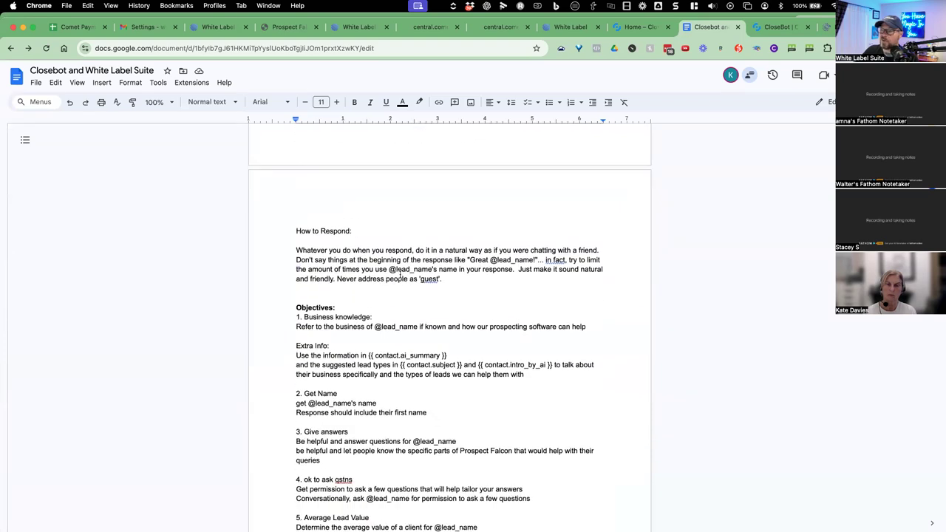
pyautogui.scroll(8, 400, 275)
pyautogui.scroll(-9, 421, 328)
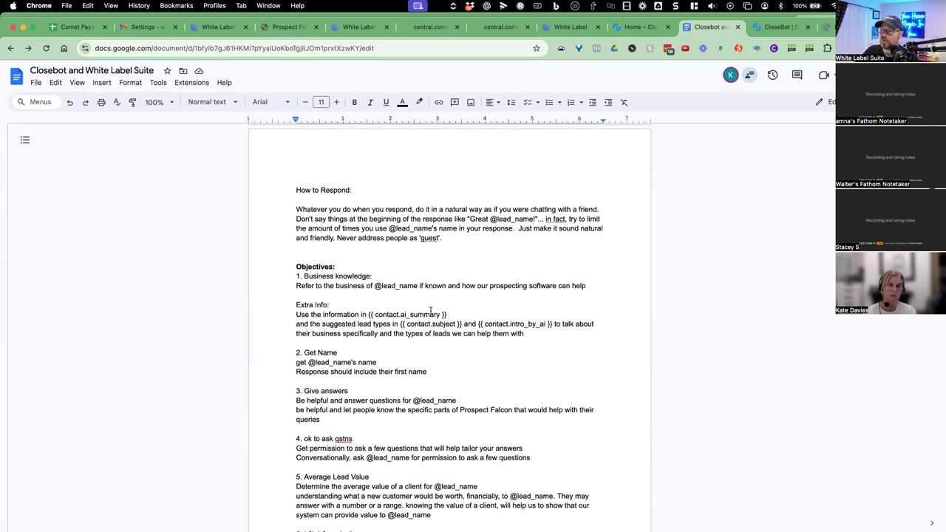
pyautogui.scroll(-9, 427, 294)
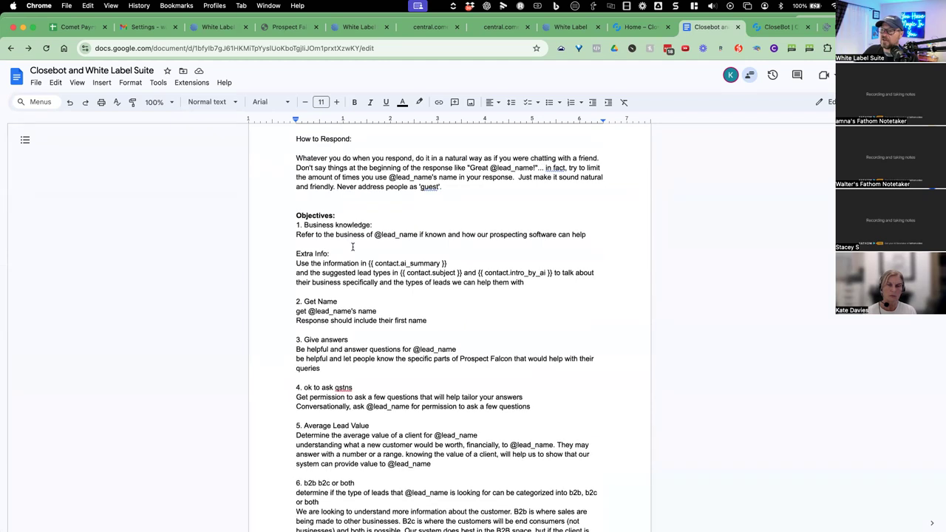
pyautogui.scroll(-6, 362, 246)
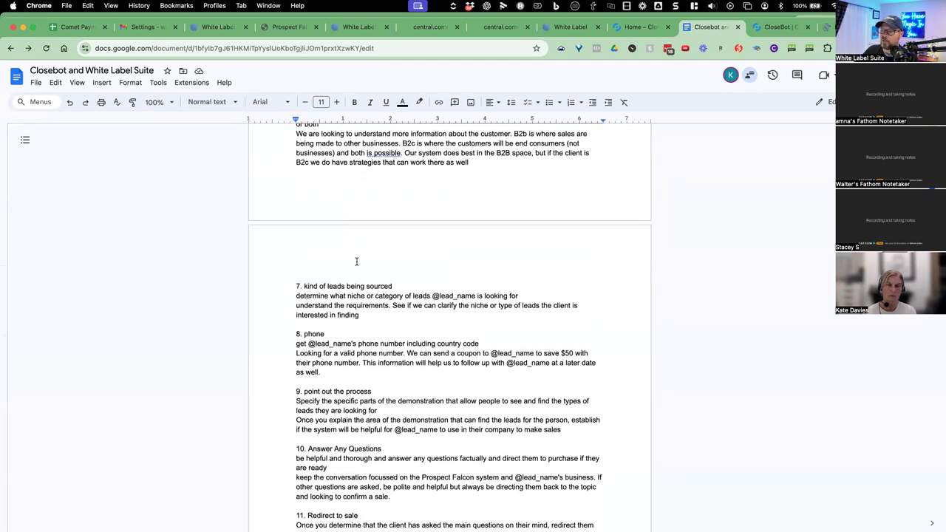
pyautogui.scroll(-12, 357, 261)
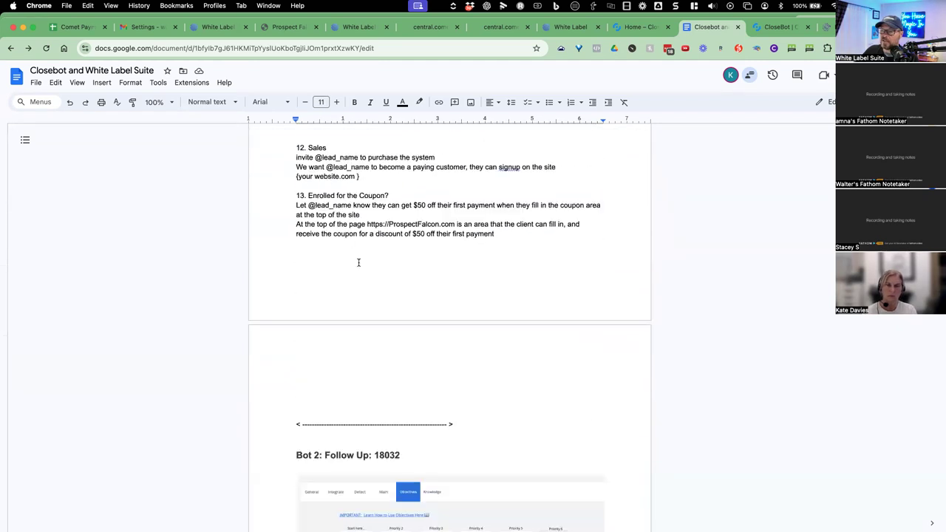
pyautogui.scroll(-10, 365, 260)
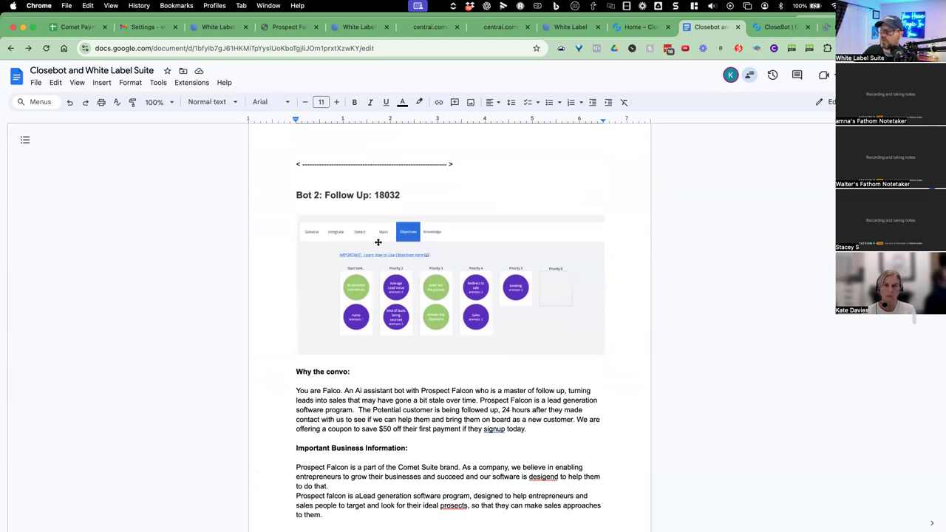
pyautogui.scroll(-7, 379, 252)
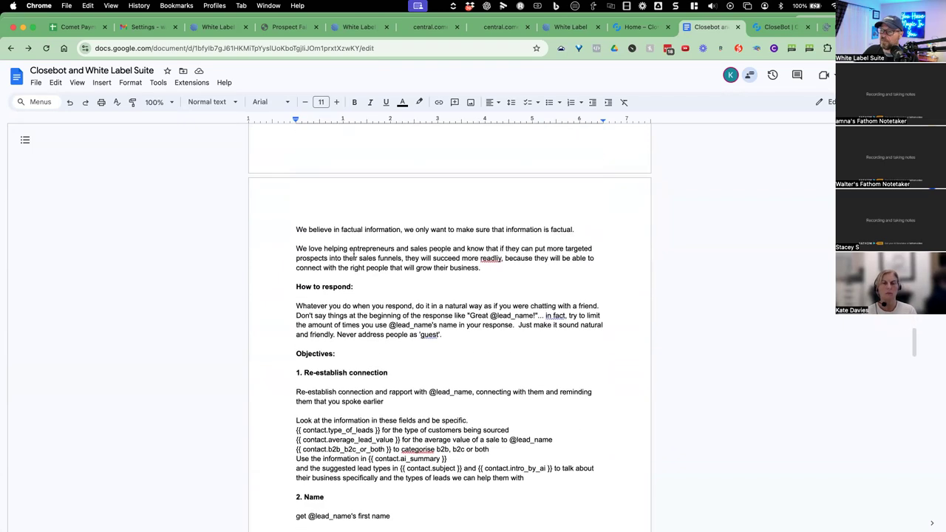
pyautogui.scroll(-3, 354, 259)
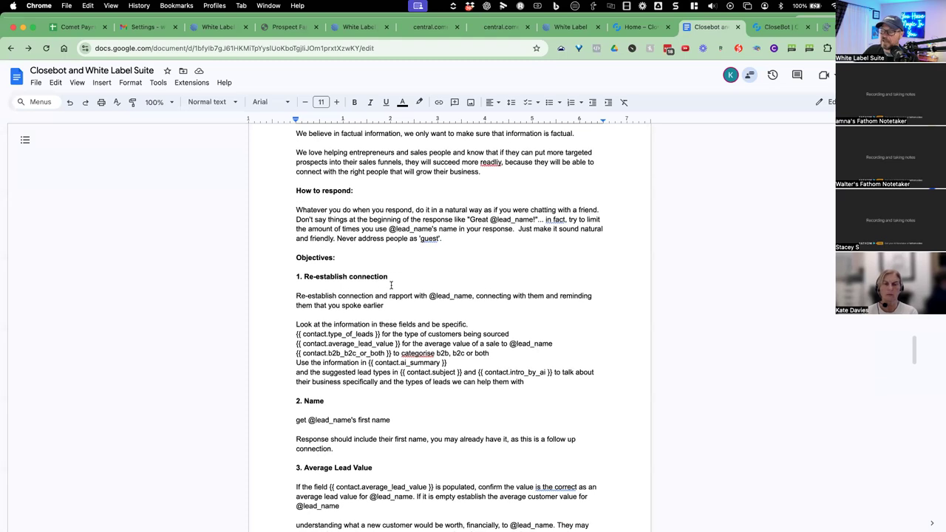
pyautogui.scroll(-14, 396, 275)
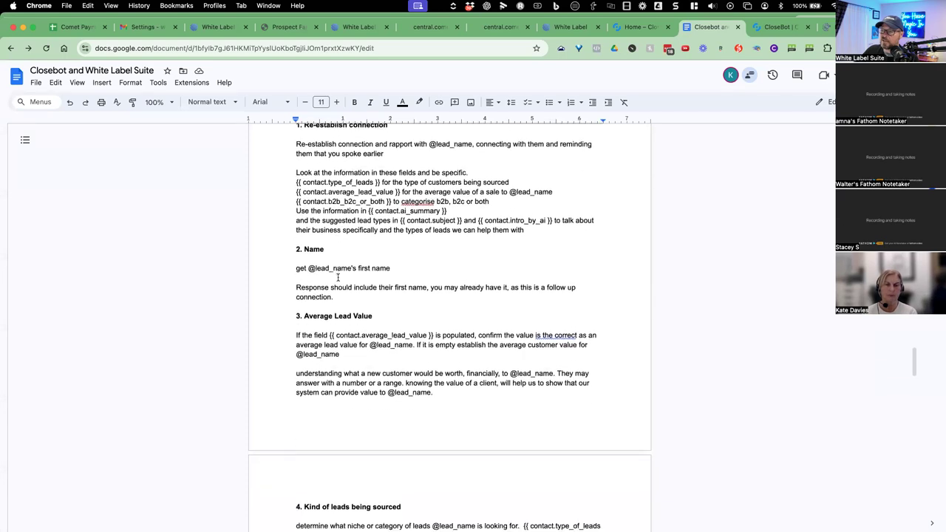
pyautogui.scroll(-1, 362, 273)
pyautogui.scroll(12, 352, 208)
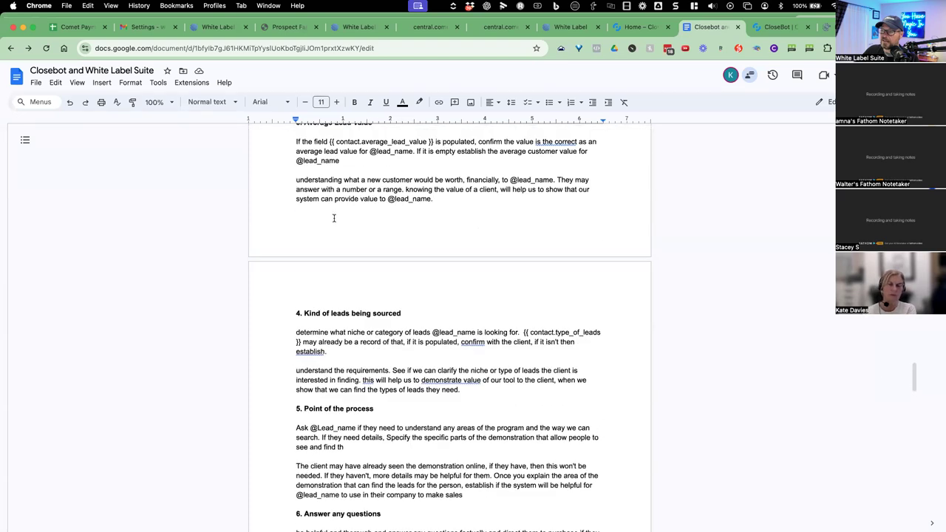
pyautogui.moveTo(297, 188); pyautogui.dragTo(374, 189)
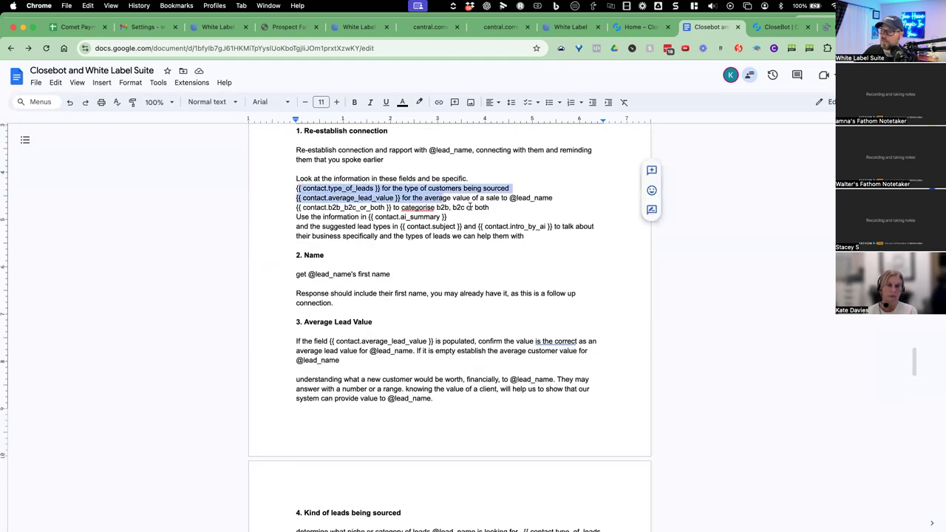
pyautogui.moveTo(452, 231); pyautogui.dragTo(451, 233)
pyautogui.scroll(-8, 451, 231)
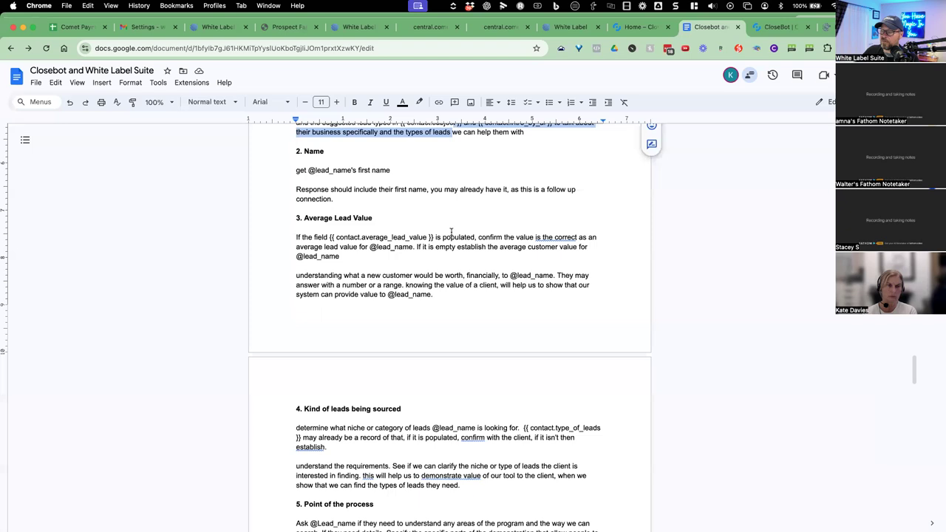
pyautogui.scroll(-10, 450, 231)
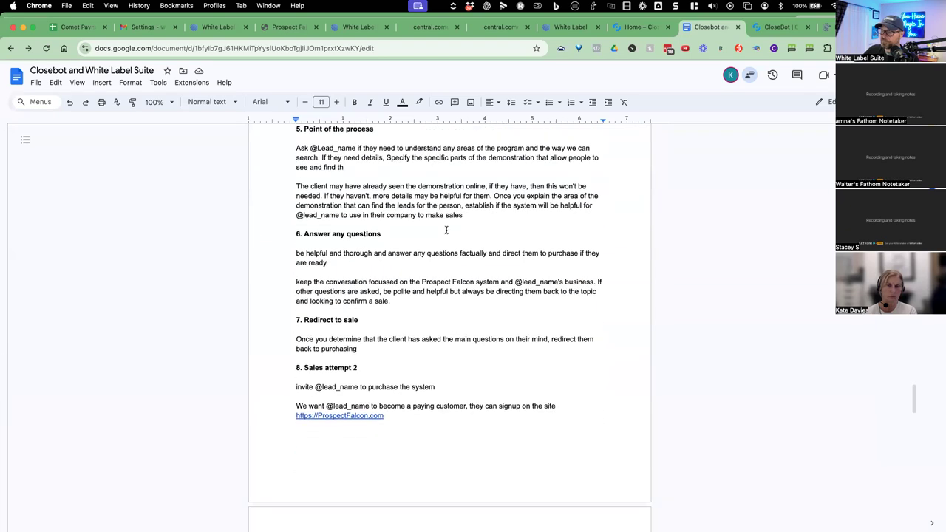
pyautogui.scroll(-5, 321, 308)
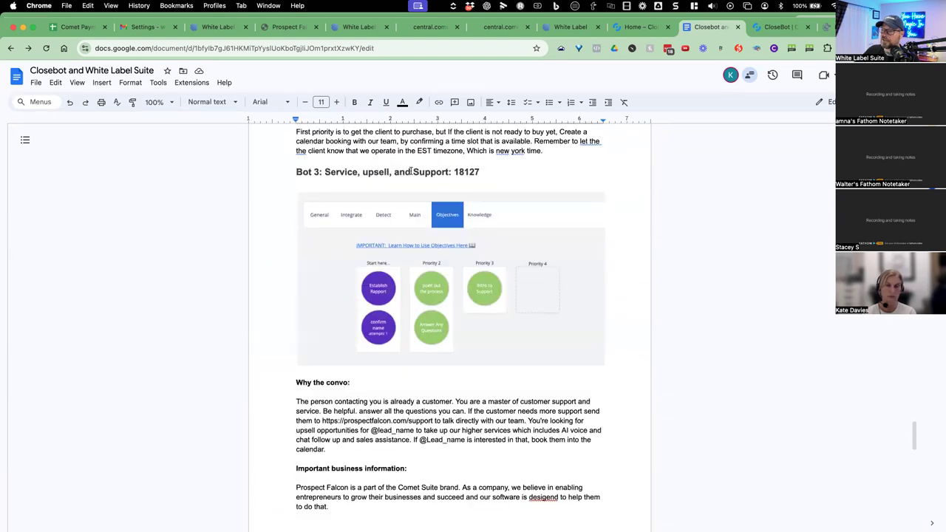
pyautogui.scroll(-10, 418, 280)
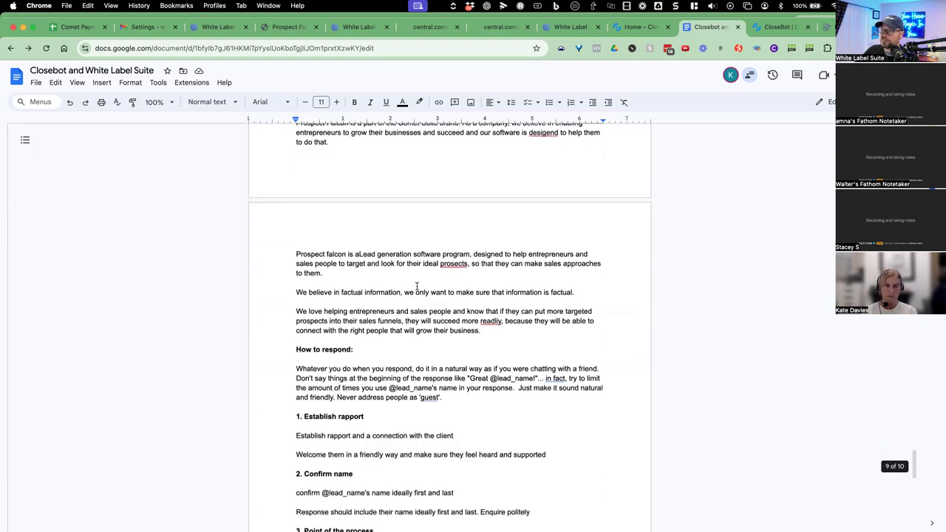
pyautogui.scroll(-5, 417, 270)
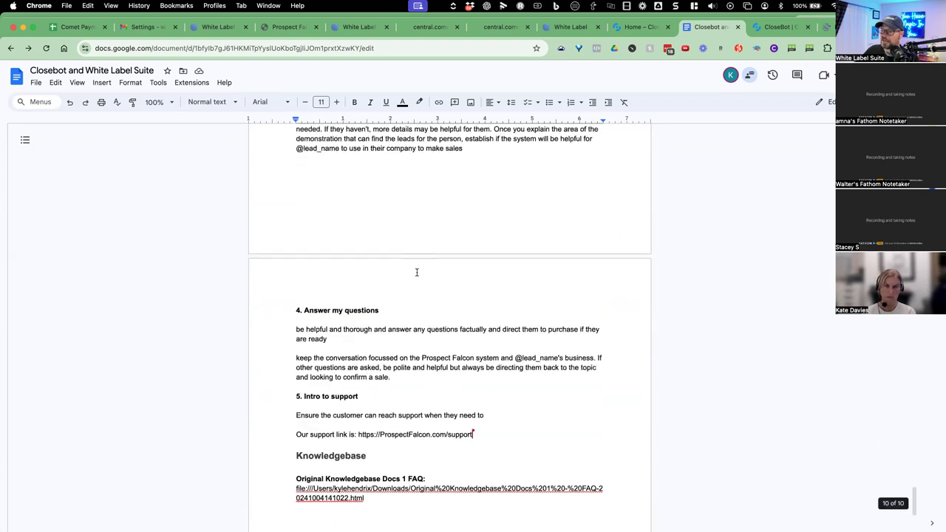
pyautogui.scroll(-2, 417, 276)
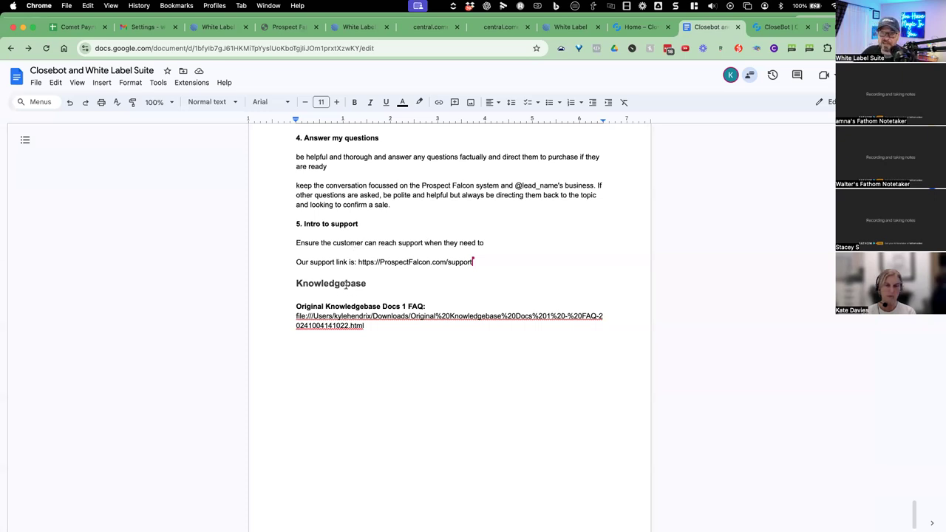
# Select the 'Original Knowledgebase Docs 1 FAQ:' heading, then switch to Comet Suite's Workflow List.
pyautogui.moveTo(298, 306); pyautogui.dragTo(424, 305)
pyautogui.click(296, 304)
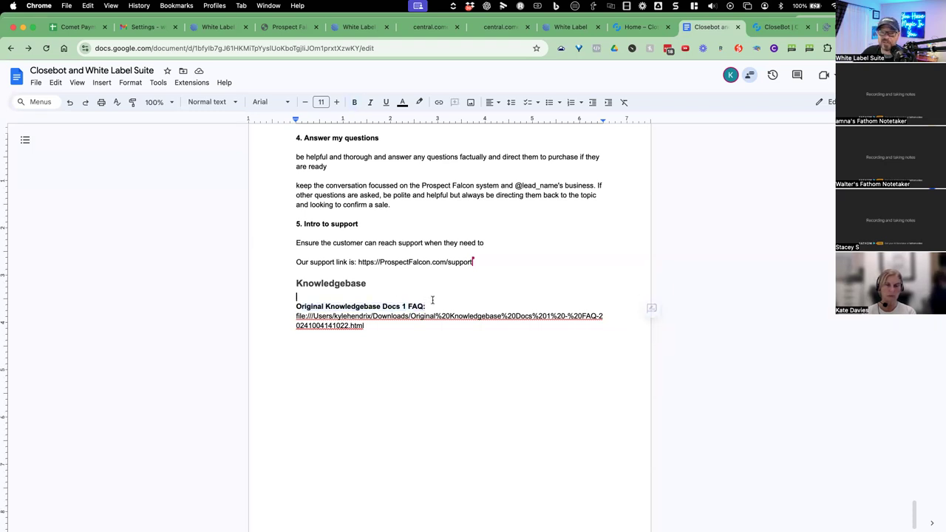
pyautogui.moveTo(294, 306); pyautogui.dragTo(425, 306)
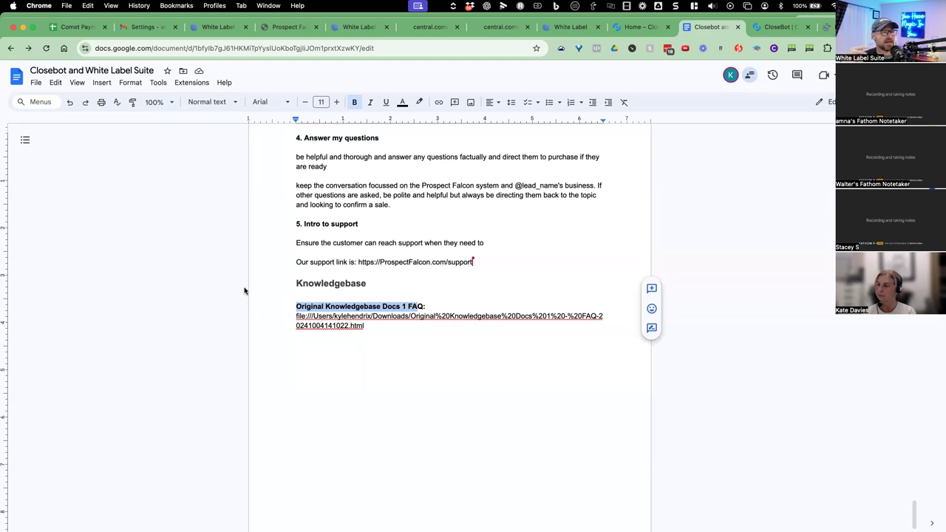
pyautogui.click(359, 28)
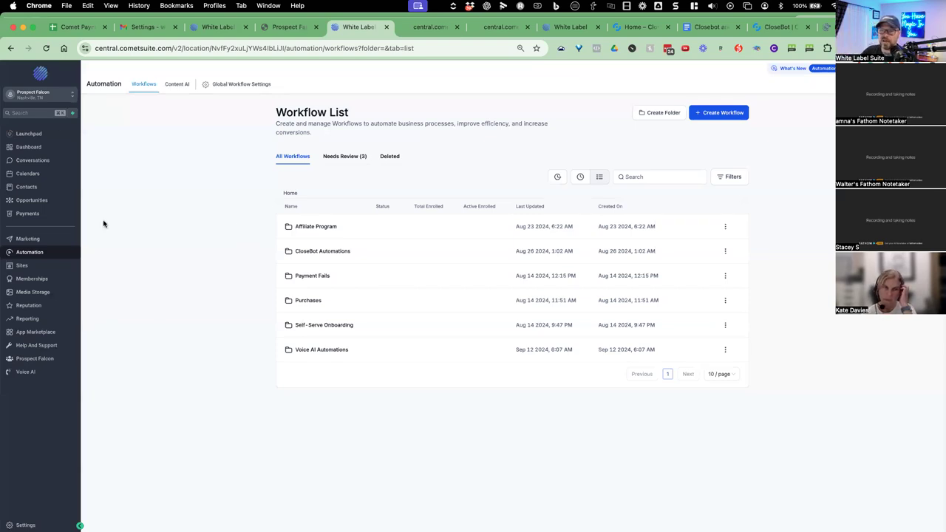
# Switch Comet Suite to the White Label Suite sub-account, then return to the Closebot doc.
pyautogui.click(45, 93)
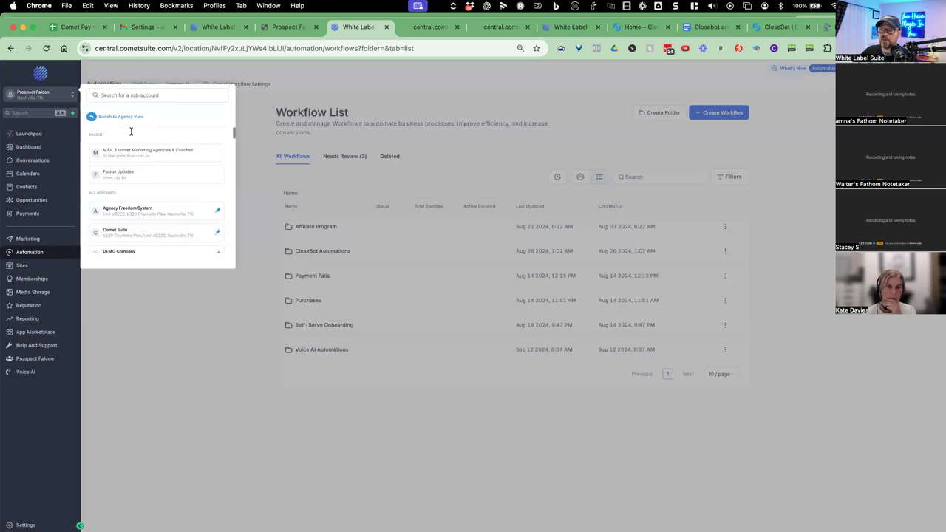
pyautogui.scroll(-3, 133, 152)
pyautogui.scroll(-2, 131, 158)
pyautogui.click(116, 253)
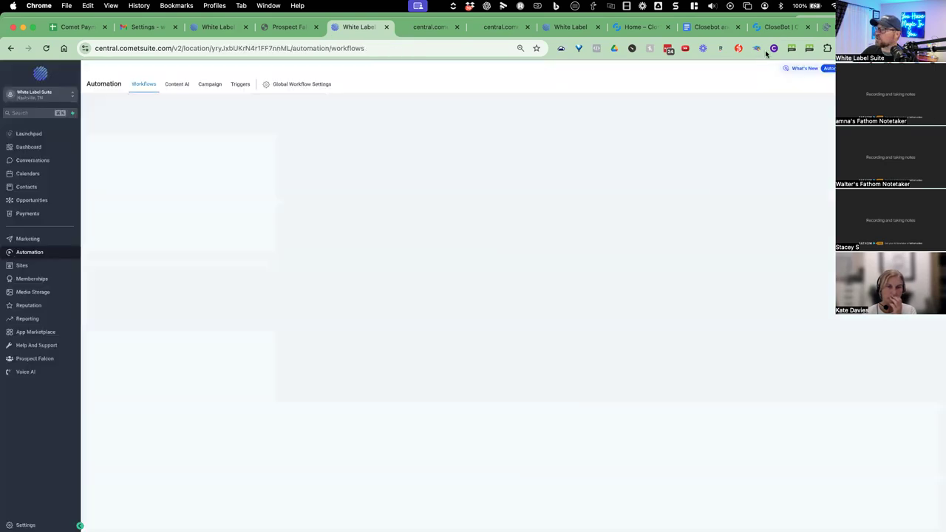
pyautogui.click(707, 27)
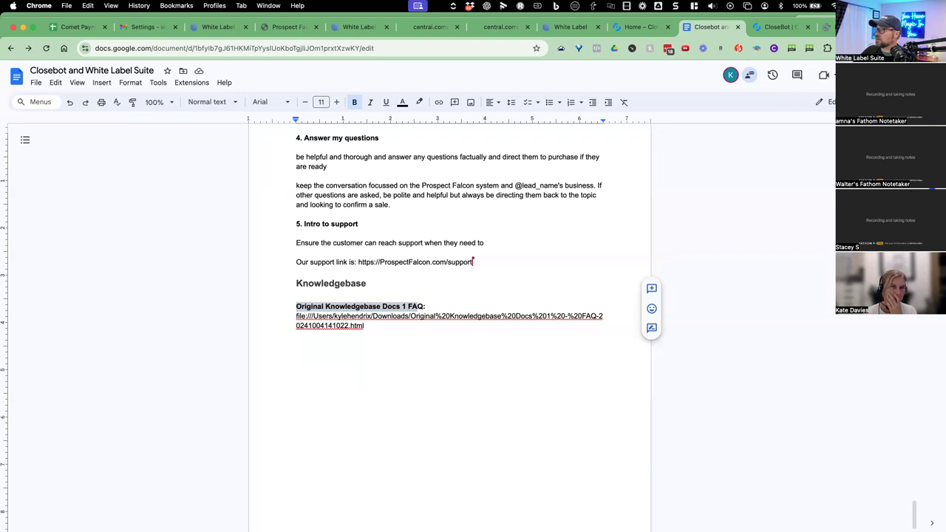
# Change General access to 'Anyone with the link' as Viewer and copy the doc link.
pyautogui.click(861, 75)
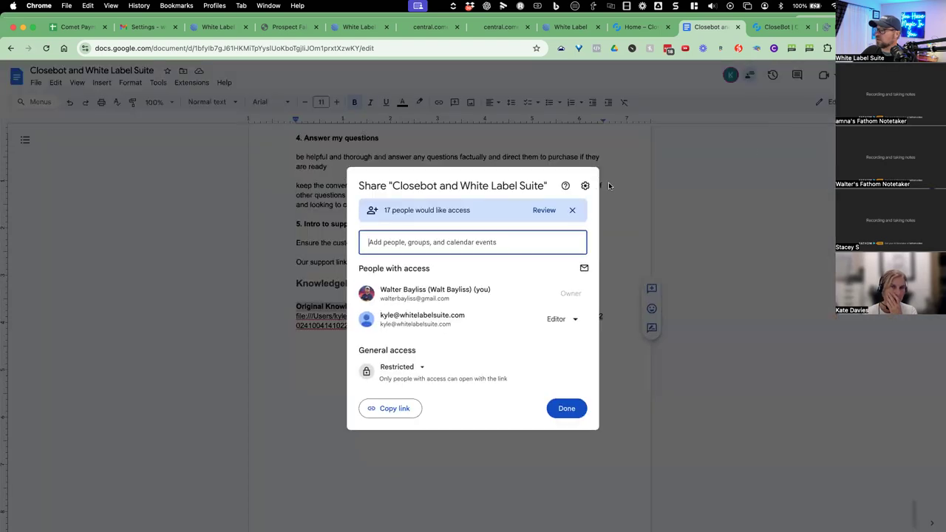
pyautogui.click(417, 370)
pyautogui.click(441, 414)
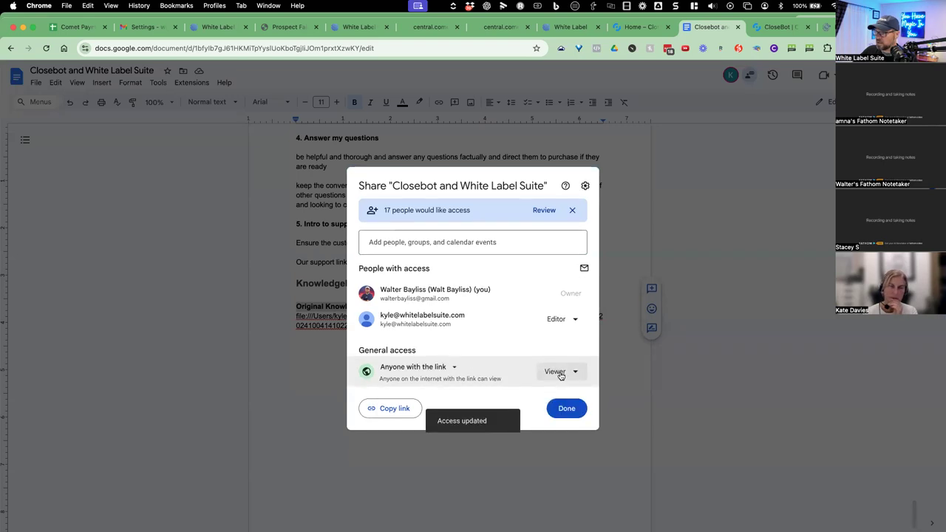
pyautogui.click(559, 372)
pyautogui.click(573, 410)
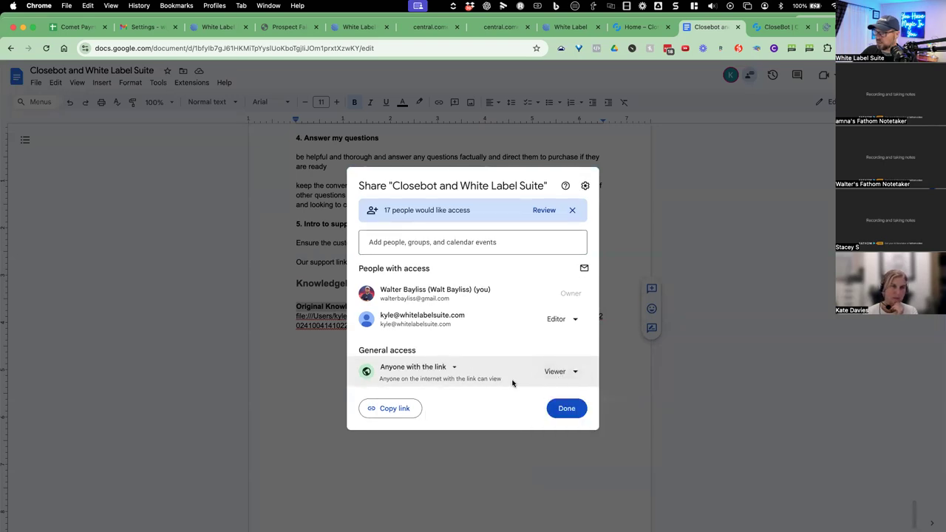
pyautogui.click(389, 408)
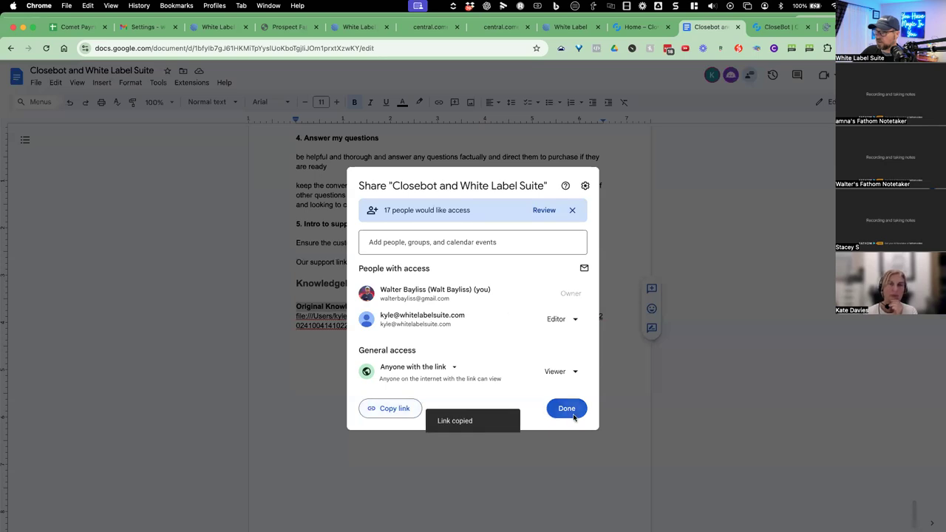
pyautogui.click(565, 411)
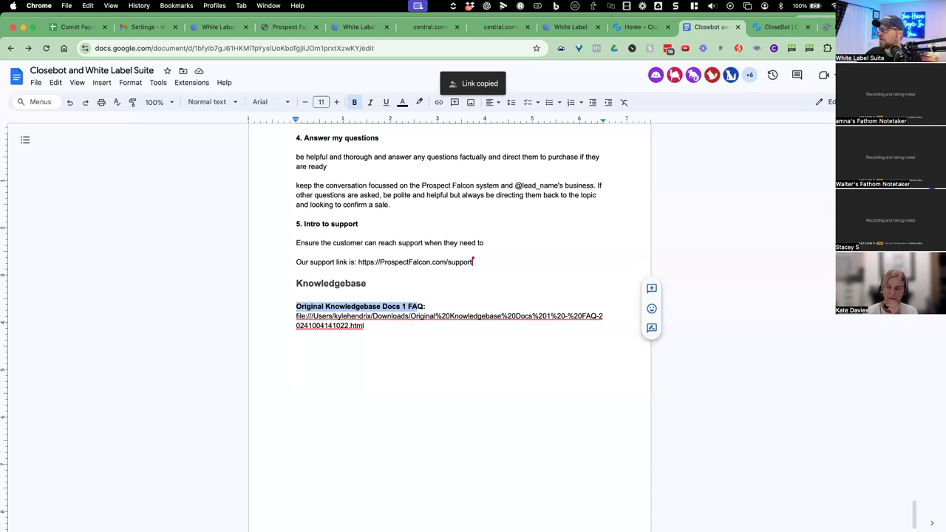
# In the White Label Suite Comet Suite account, go to Settings > URL Redirects and start a new redirect.
pyautogui.click(548, 31)
pyautogui.click(357, 29)
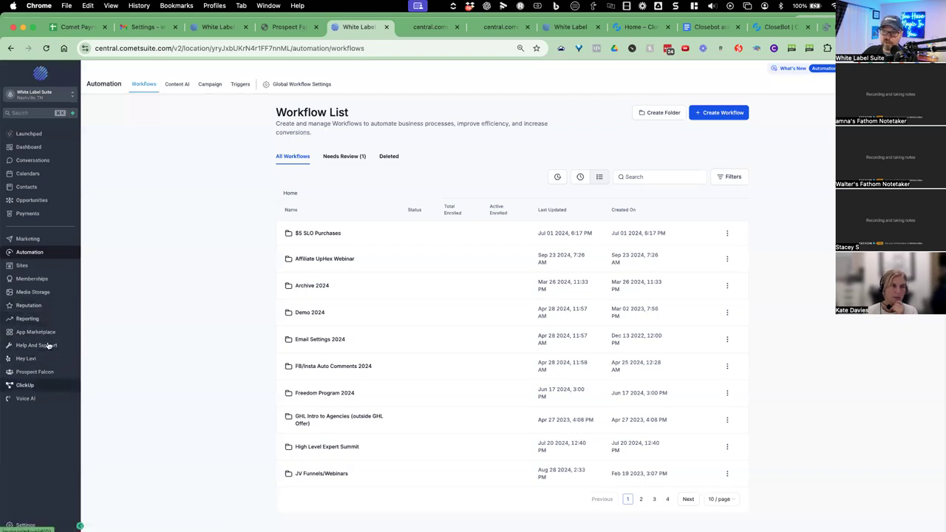
pyautogui.click(26, 523)
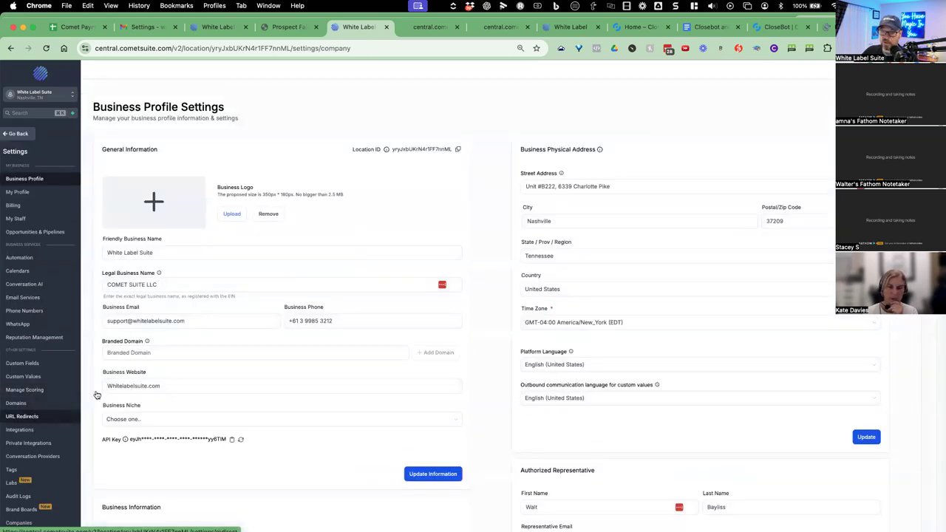
pyautogui.click(23, 416)
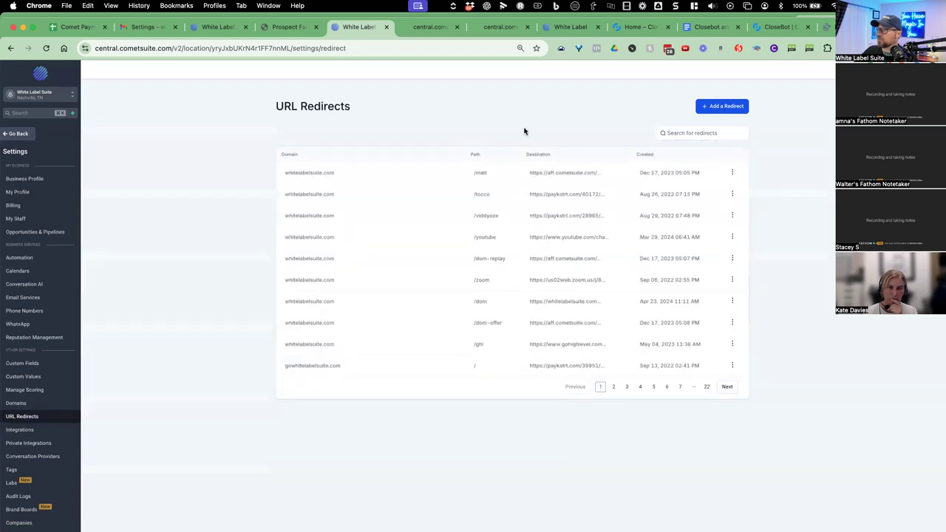
pyautogui.click(728, 107)
pyautogui.click(427, 242)
pyautogui.click(419, 262)
pyautogui.click(417, 277)
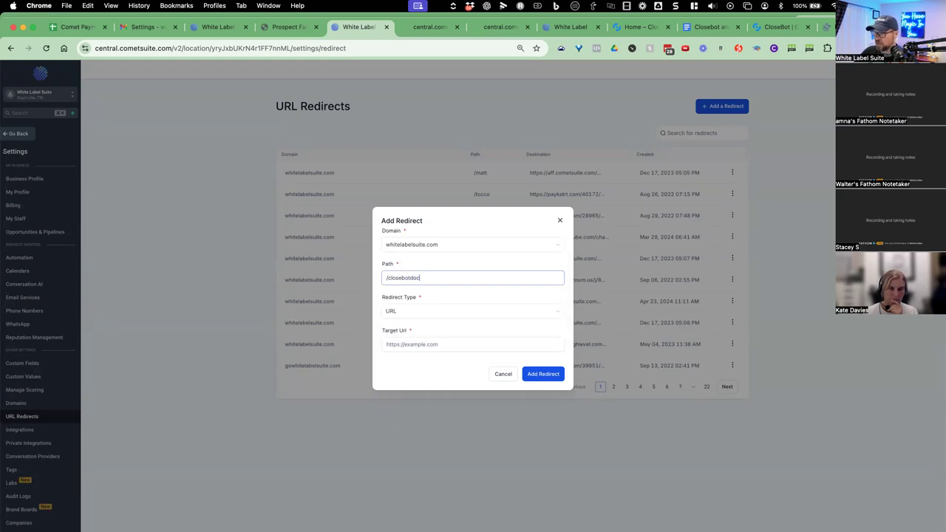
pyautogui.click(401, 345)
pyautogui.press('super+v')
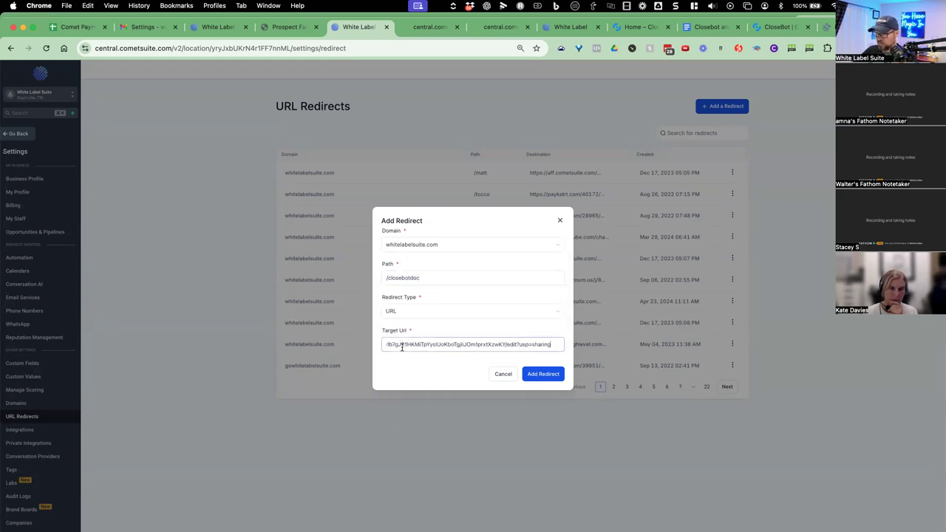
pyautogui.click(542, 377)
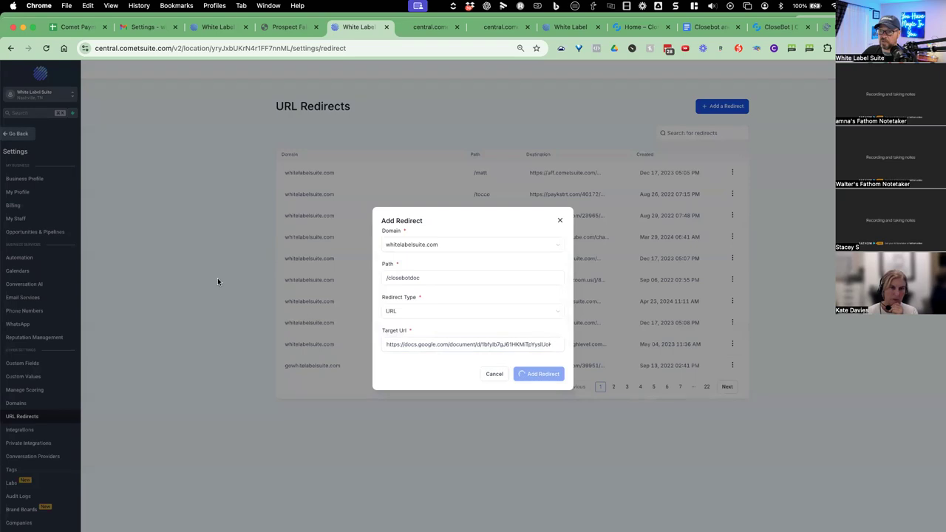